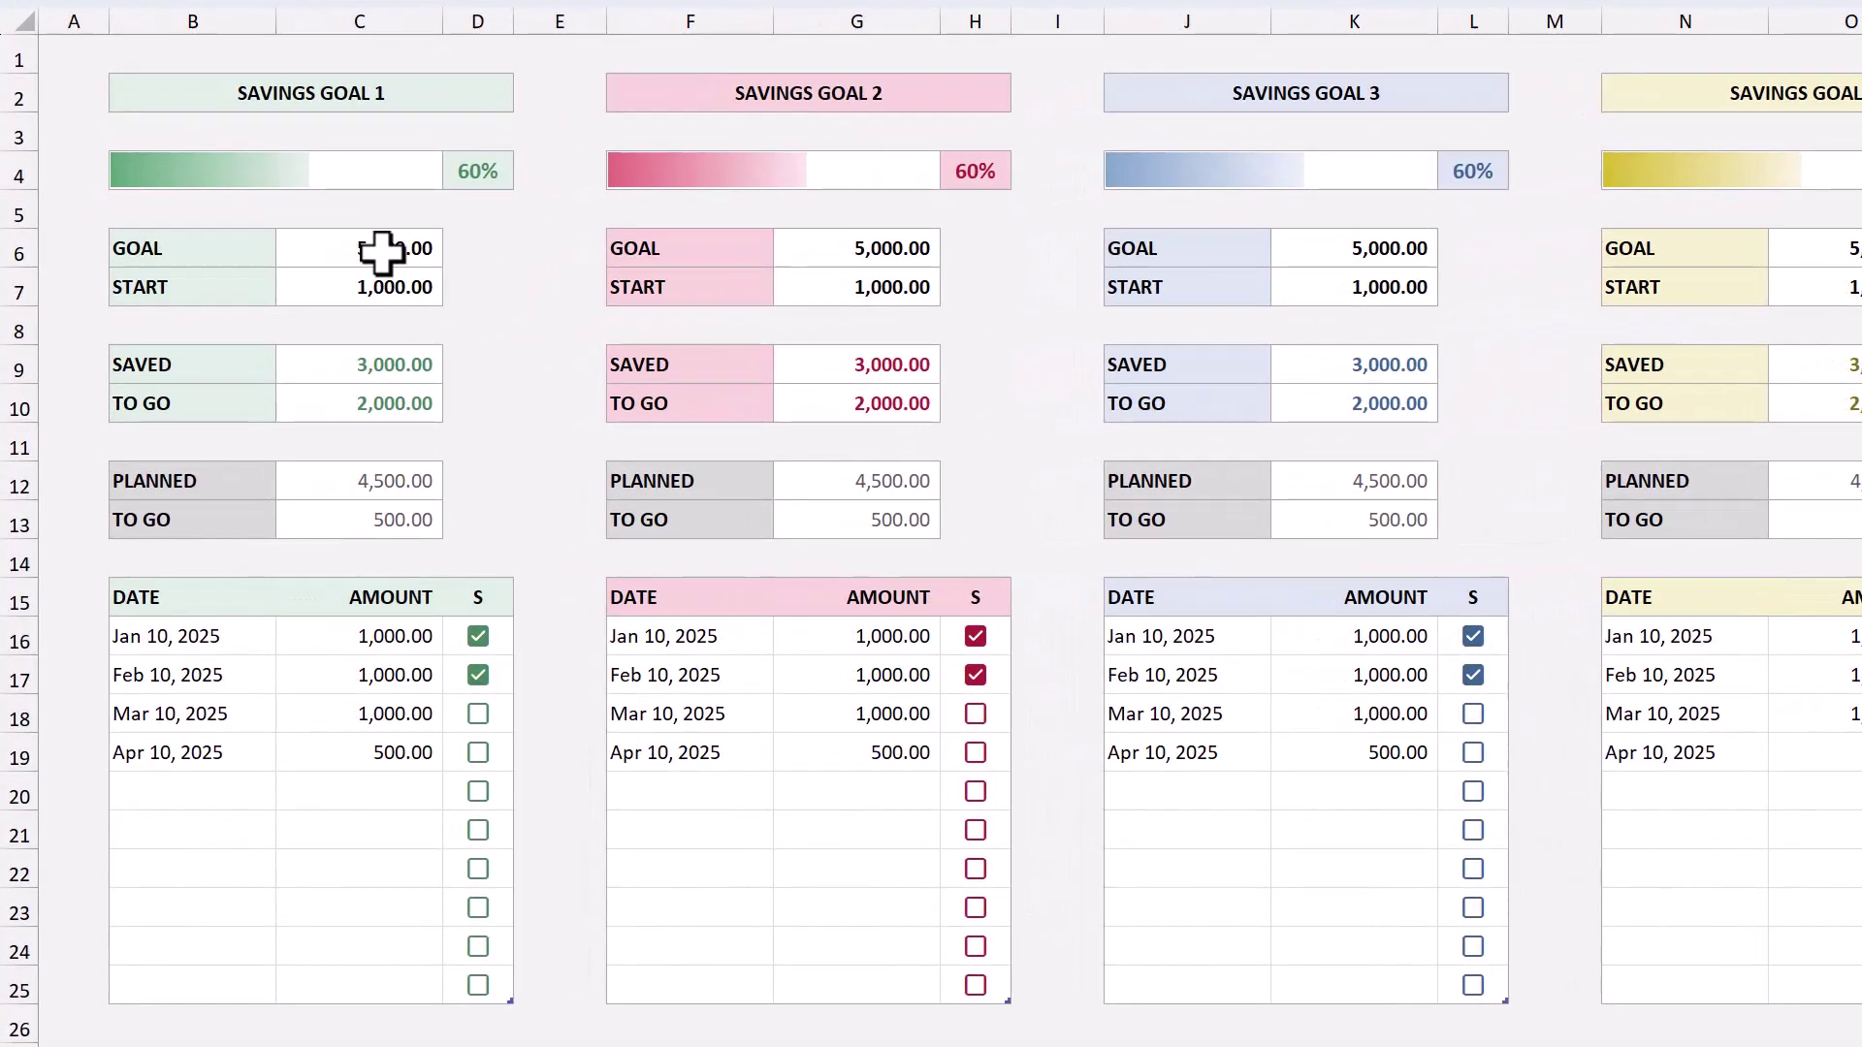
# Step: Set Savings Goal 1's goal to 7,500 and its starting amount to 2,000
pyautogui.click(285, 332)
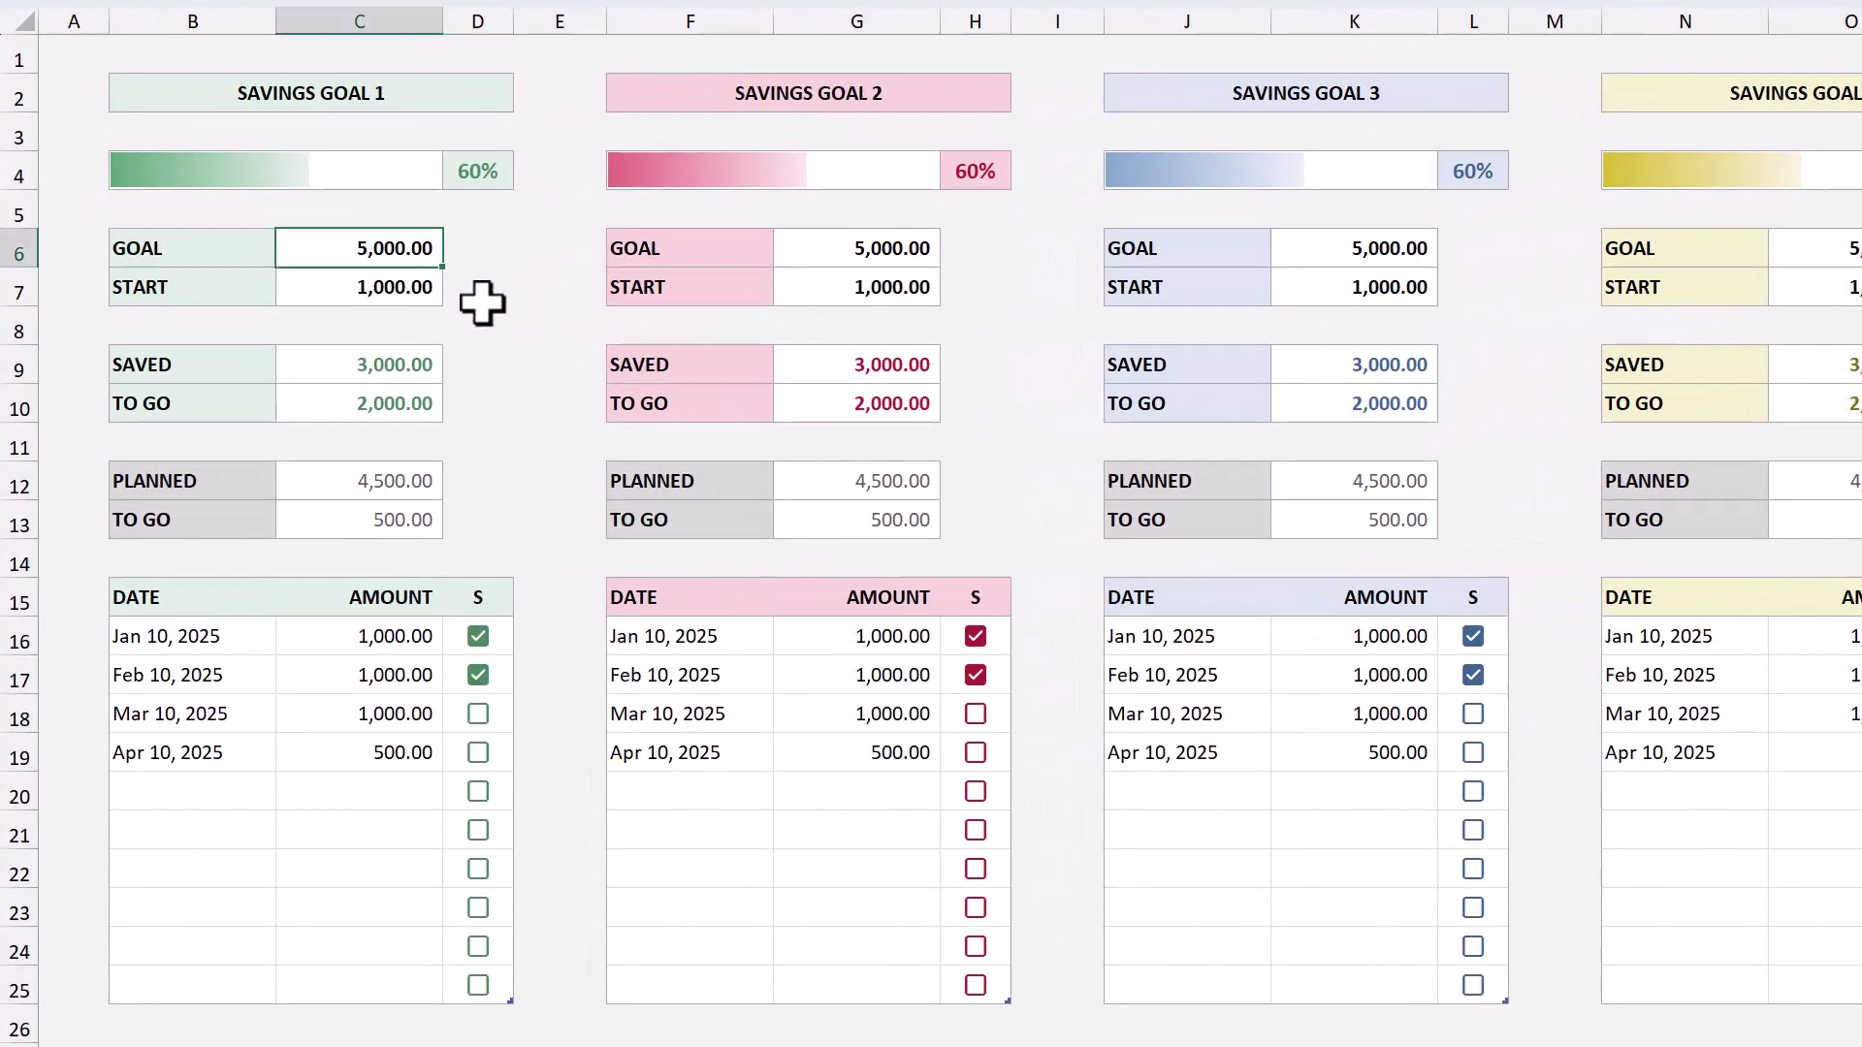
pyautogui.press('Return')
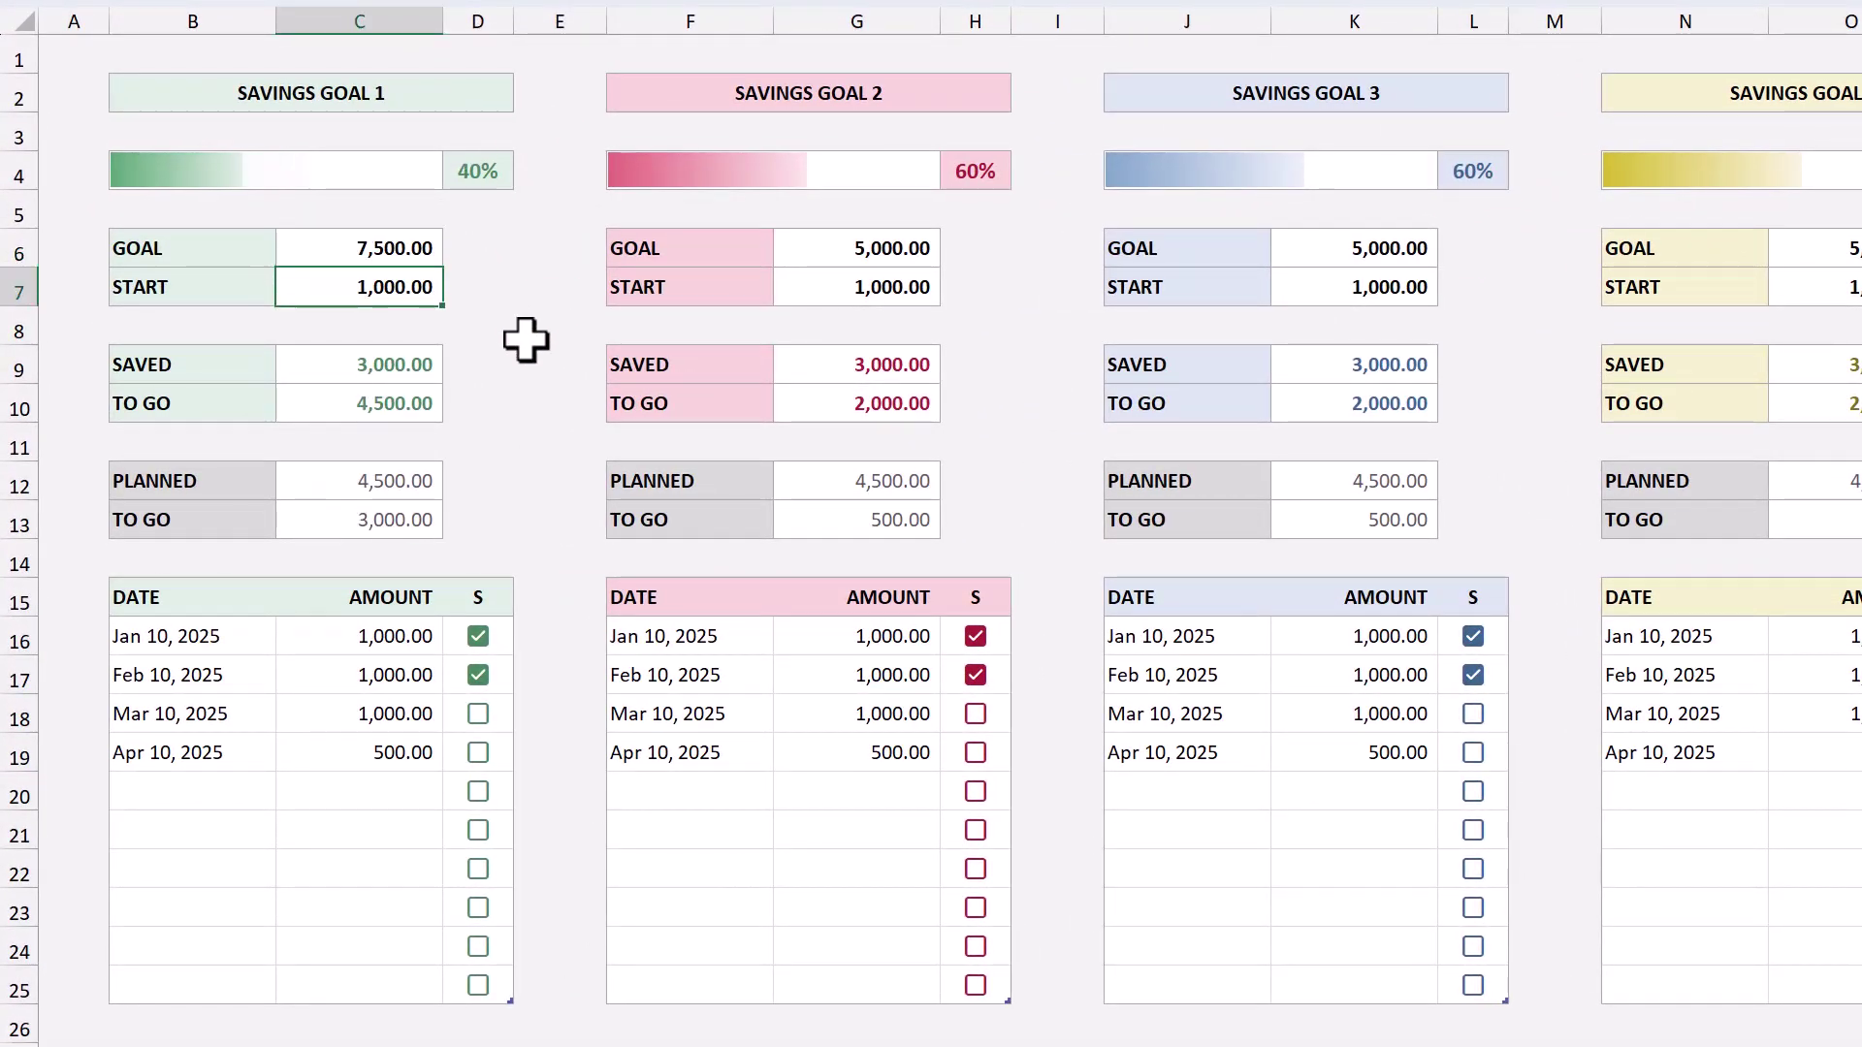
pyautogui.write('2000')
pyautogui.press('Return')
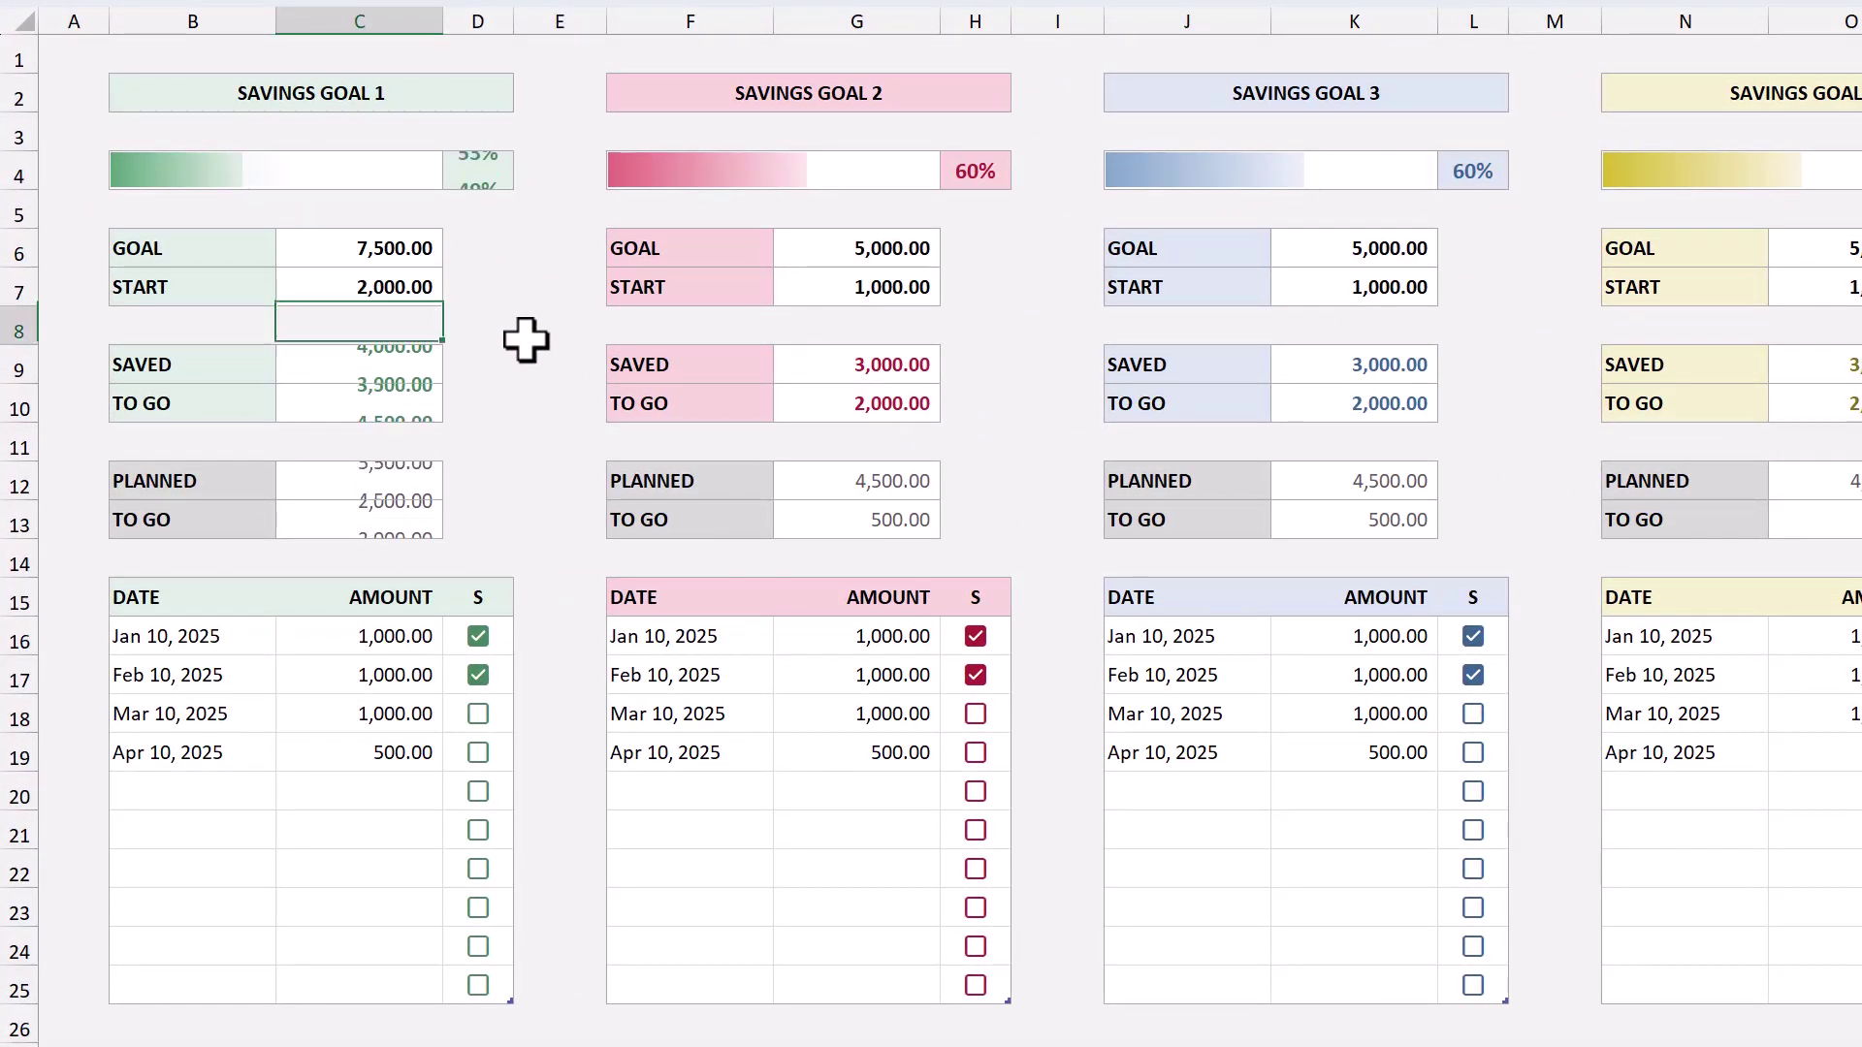
# Step: Add an Apr 15, 2025 contribution of 250 to Goal 1's table
pyautogui.click(253, 785)
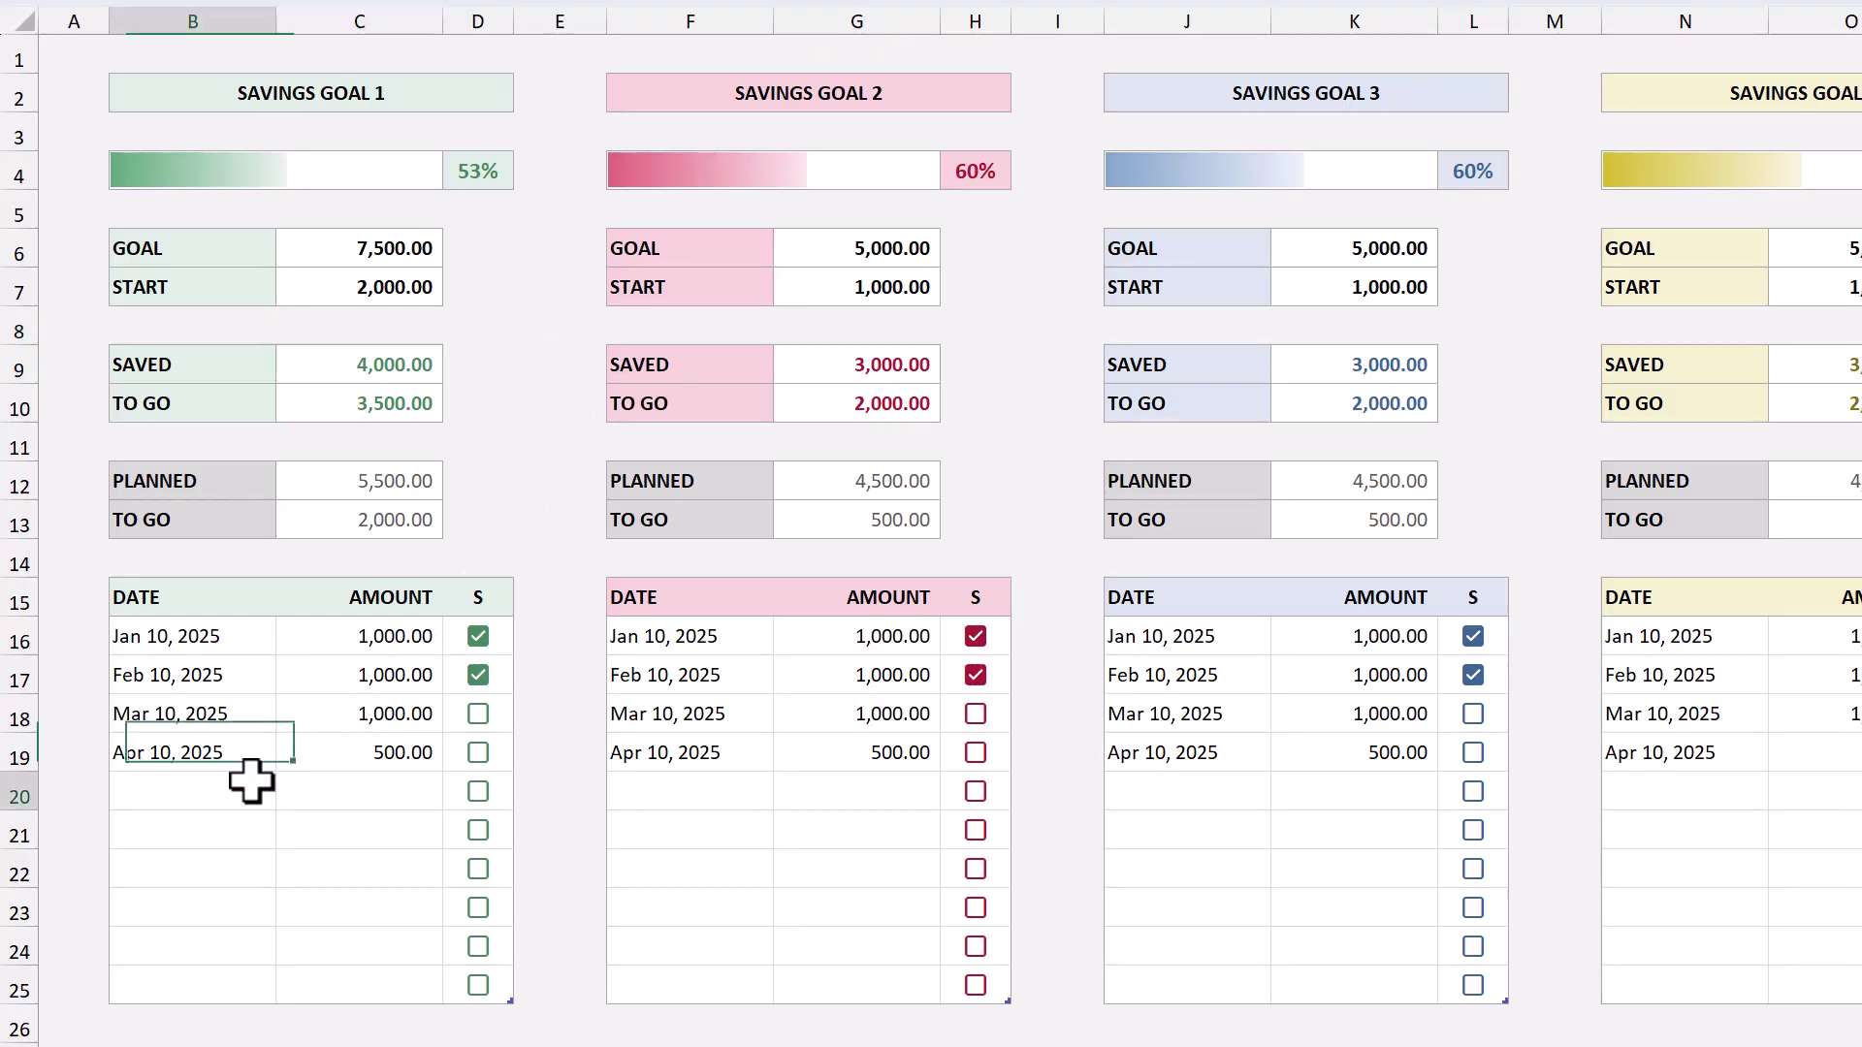
pyautogui.write('4/15')
pyautogui.press('Tab')
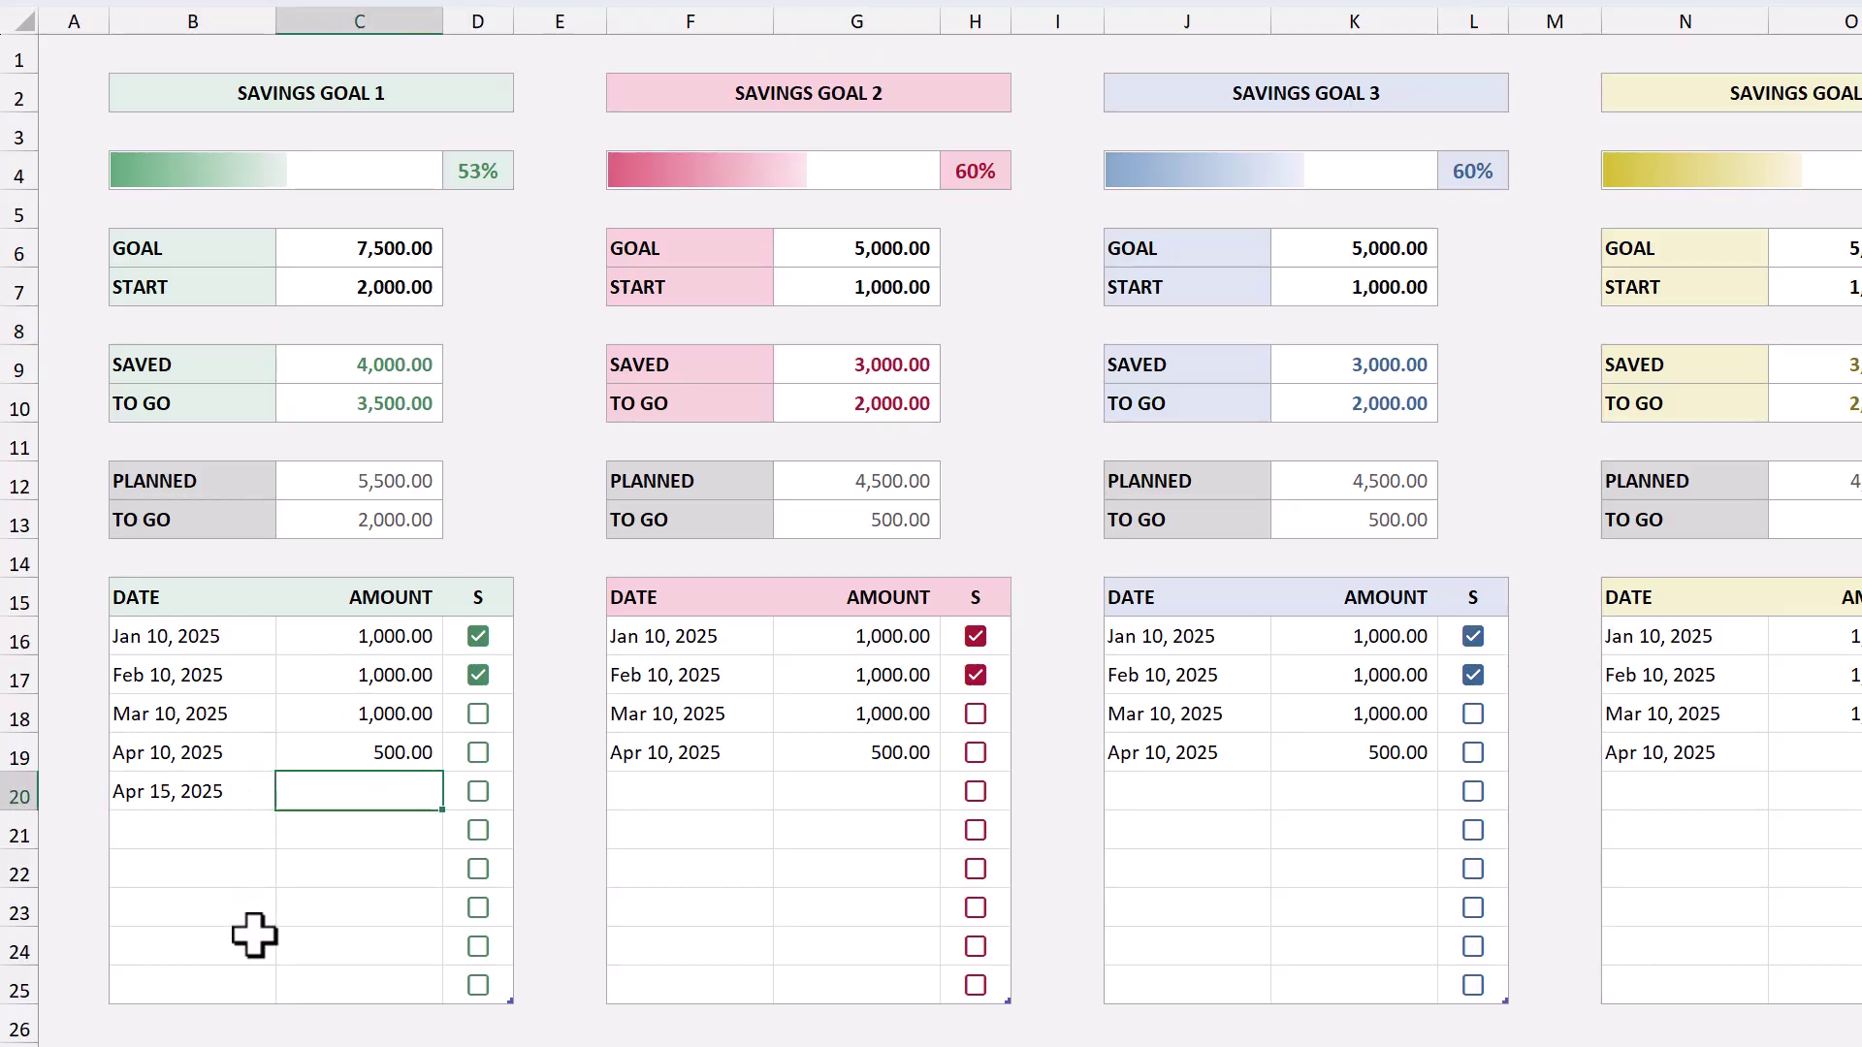
pyautogui.write('250')
pyautogui.press('Return')
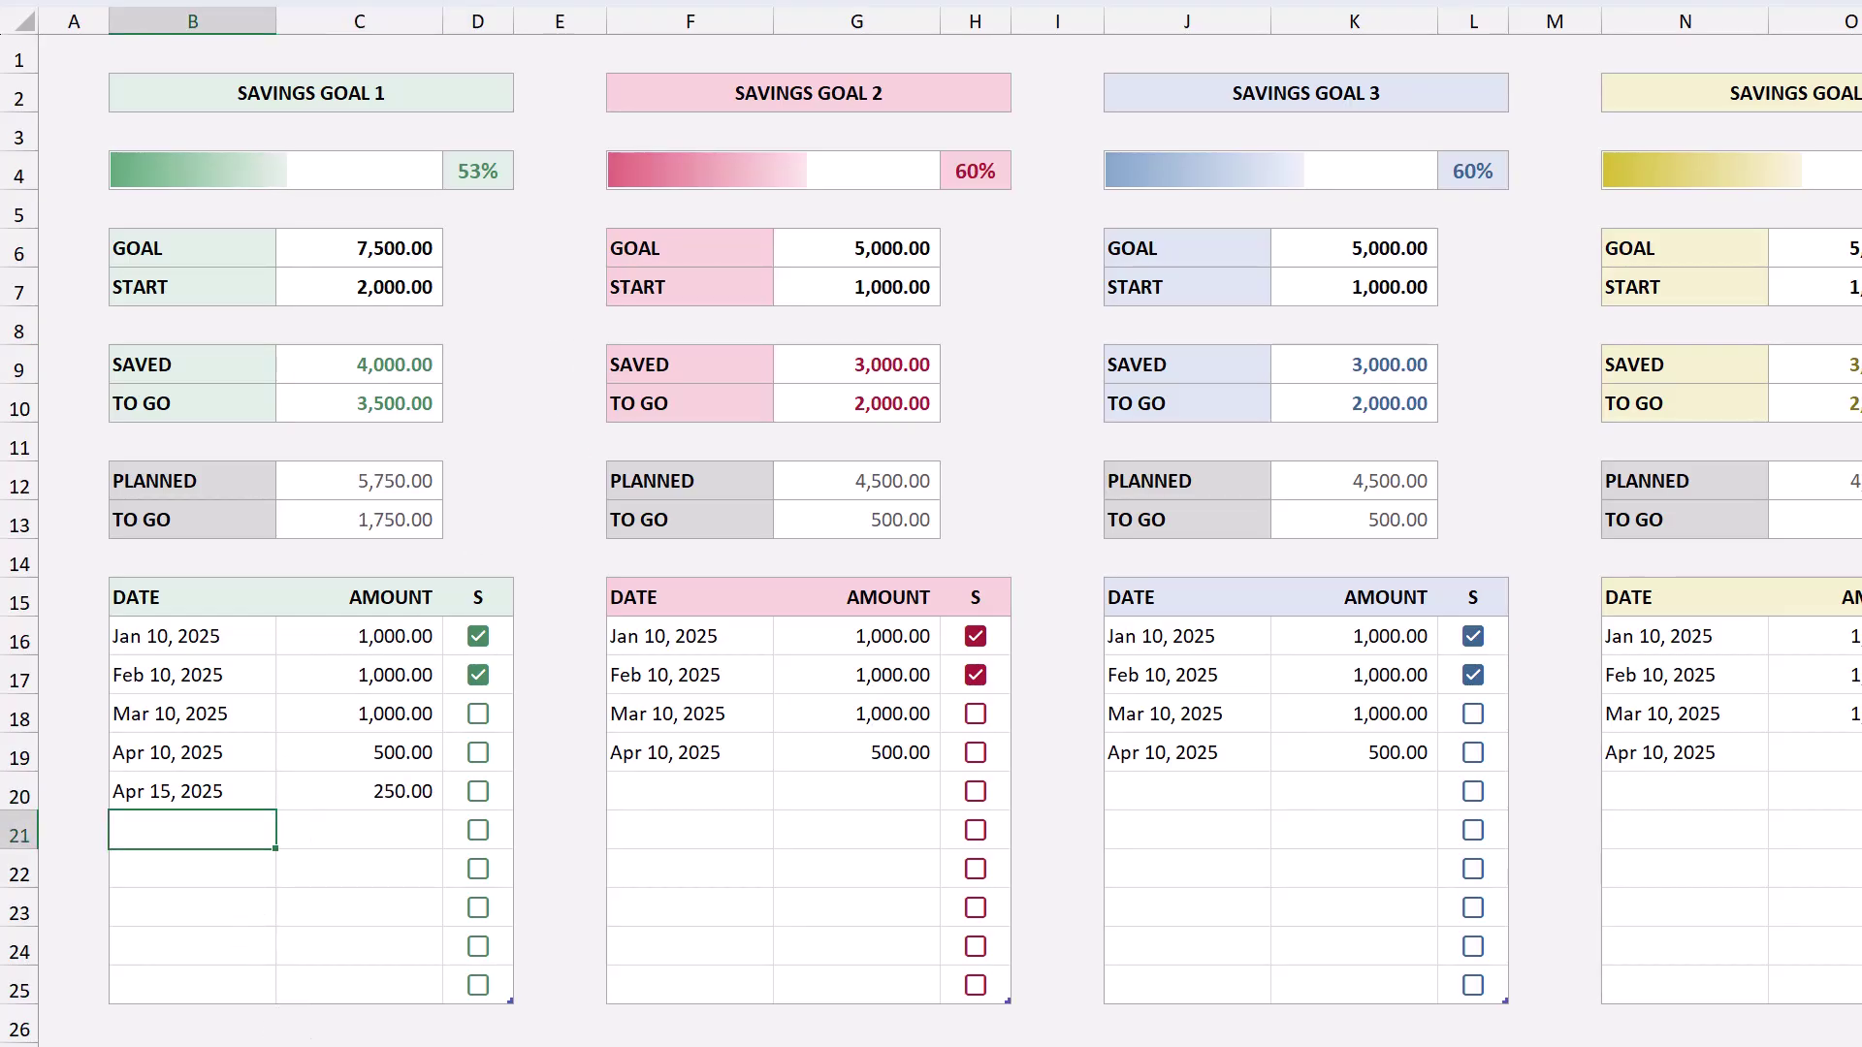
# Step: Mark the Mar 10 and Apr 10 contributions saved and change Apr 15's amount to 500
pyautogui.click(478, 714)
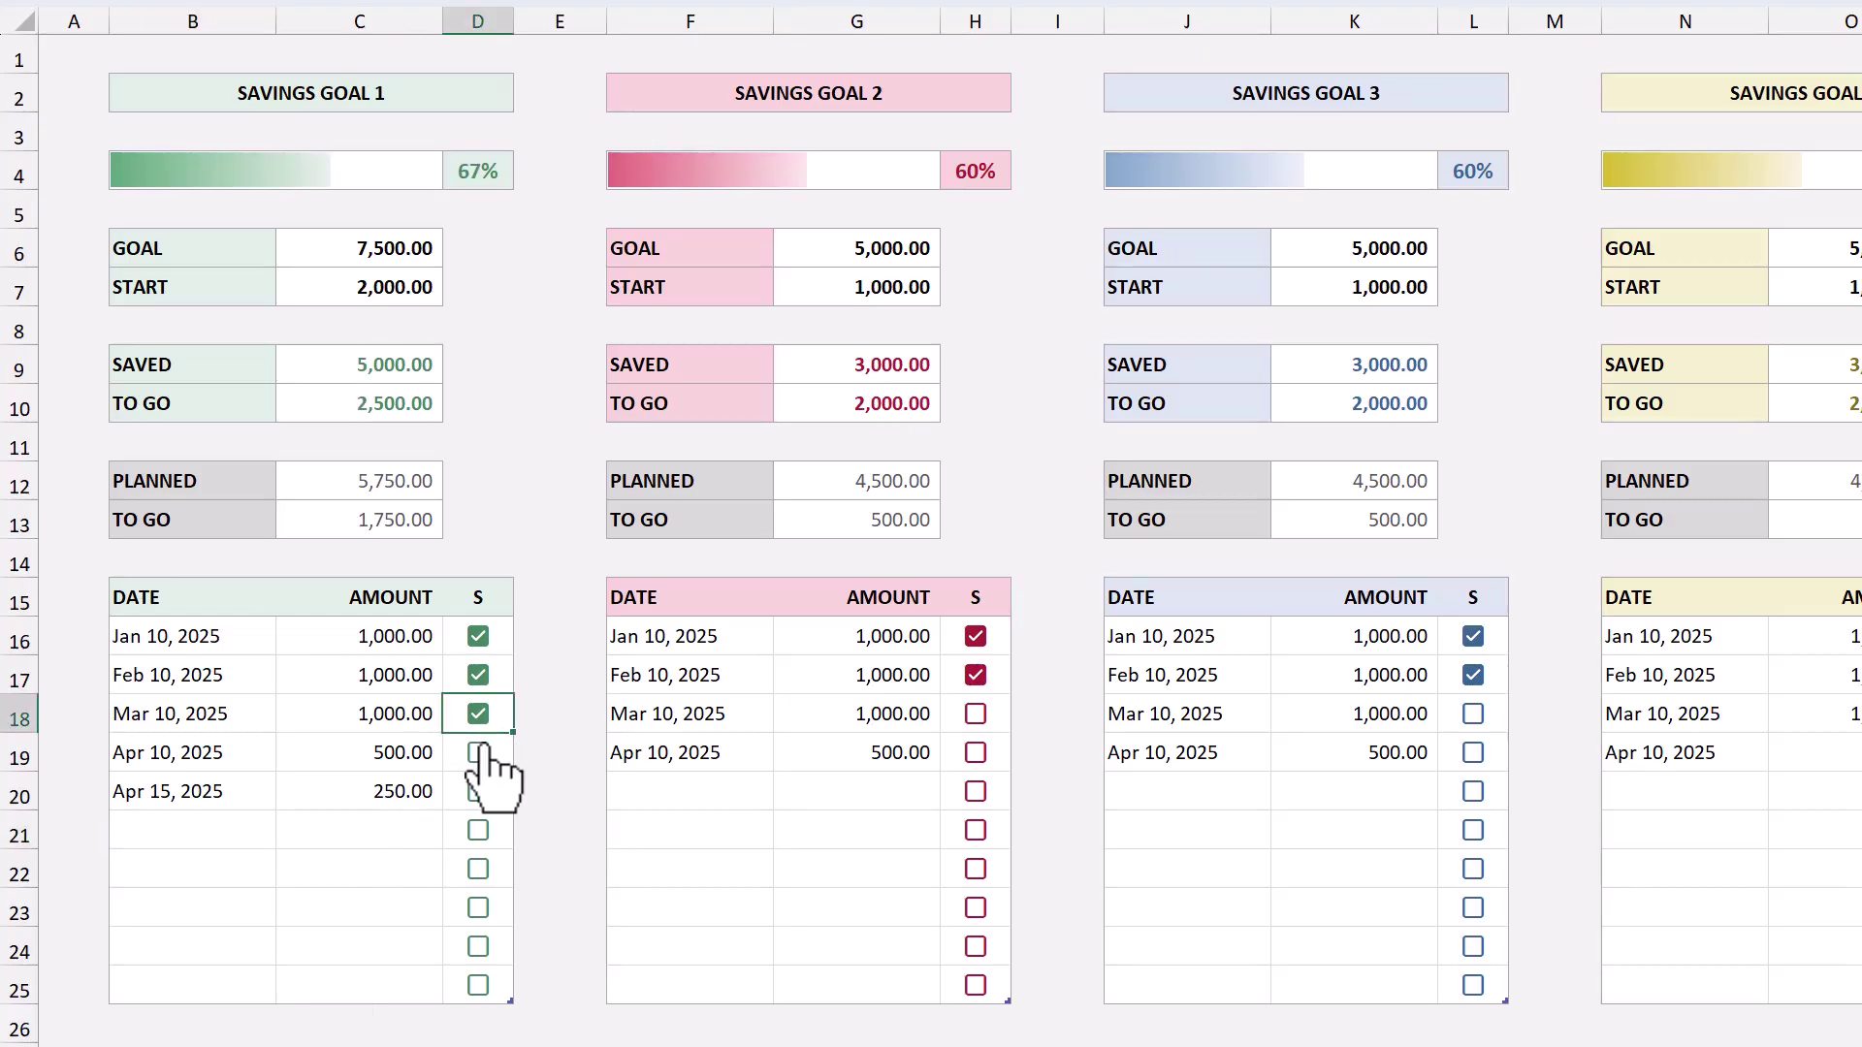
pyautogui.click(478, 753)
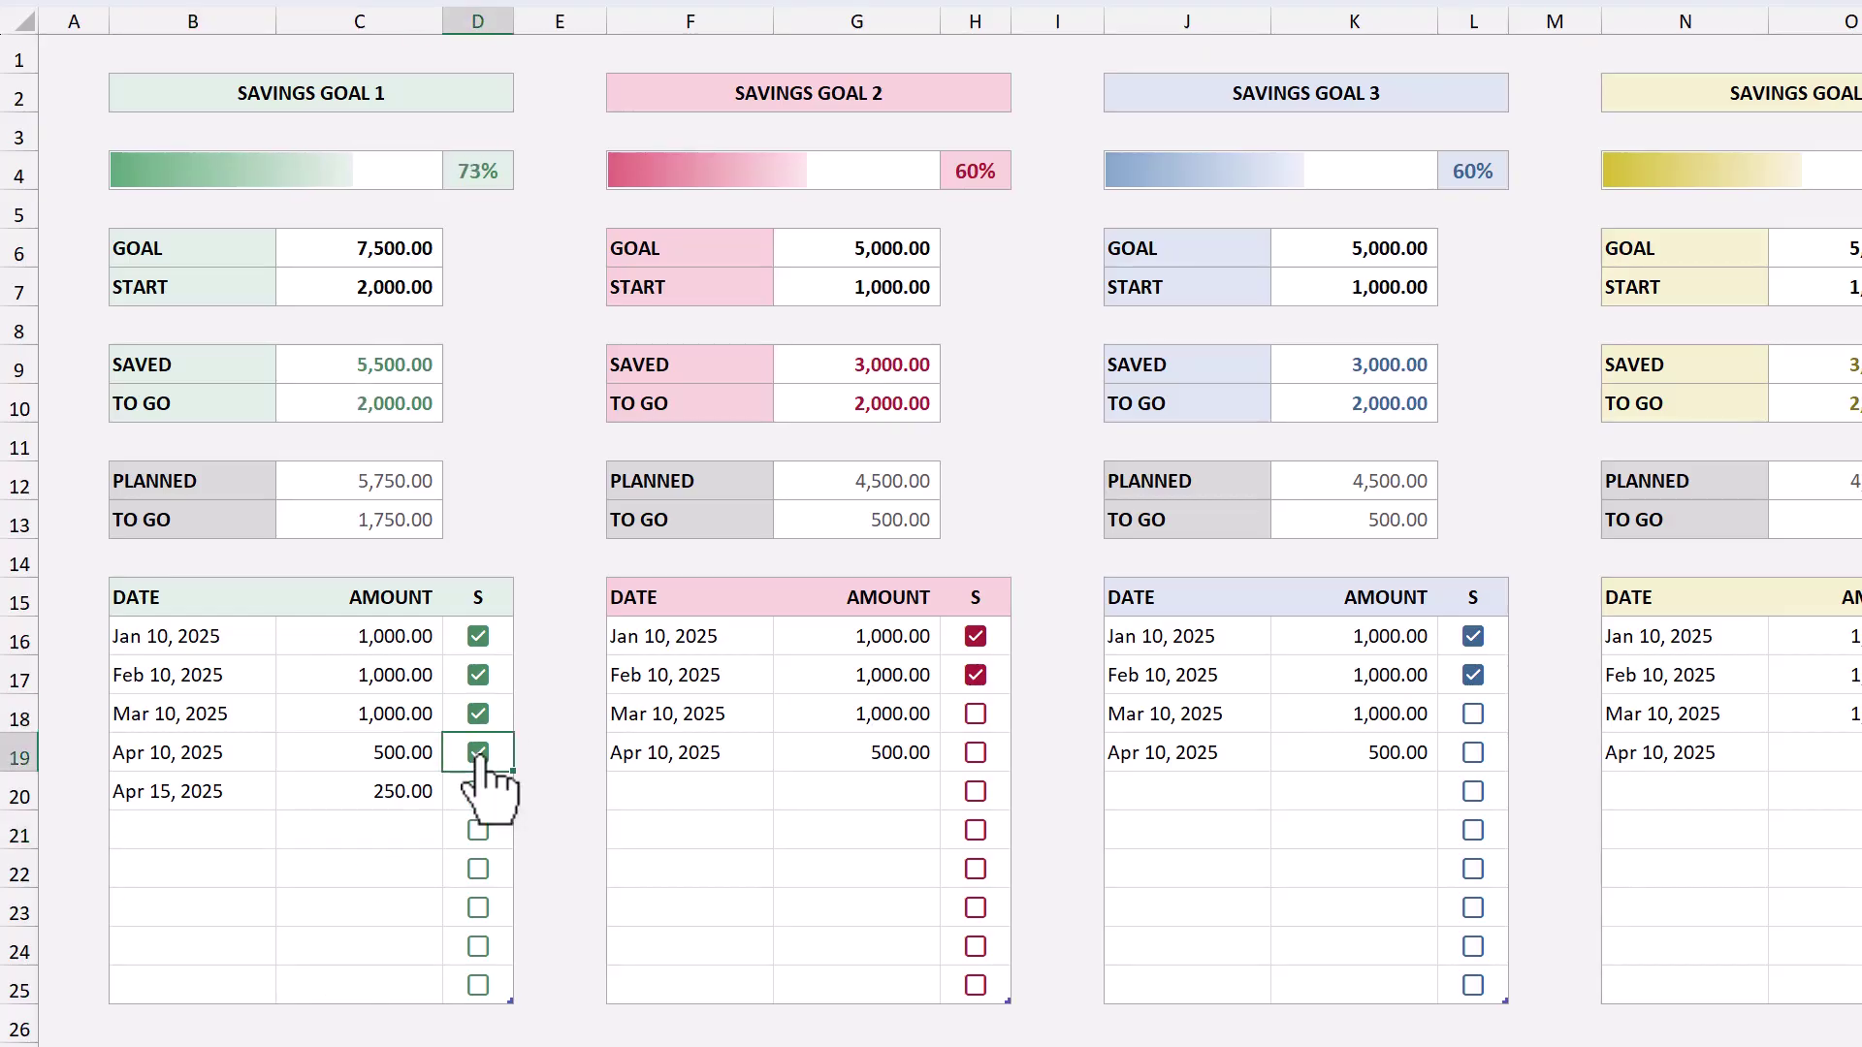
pyautogui.click(387, 801)
pyautogui.press('Return')
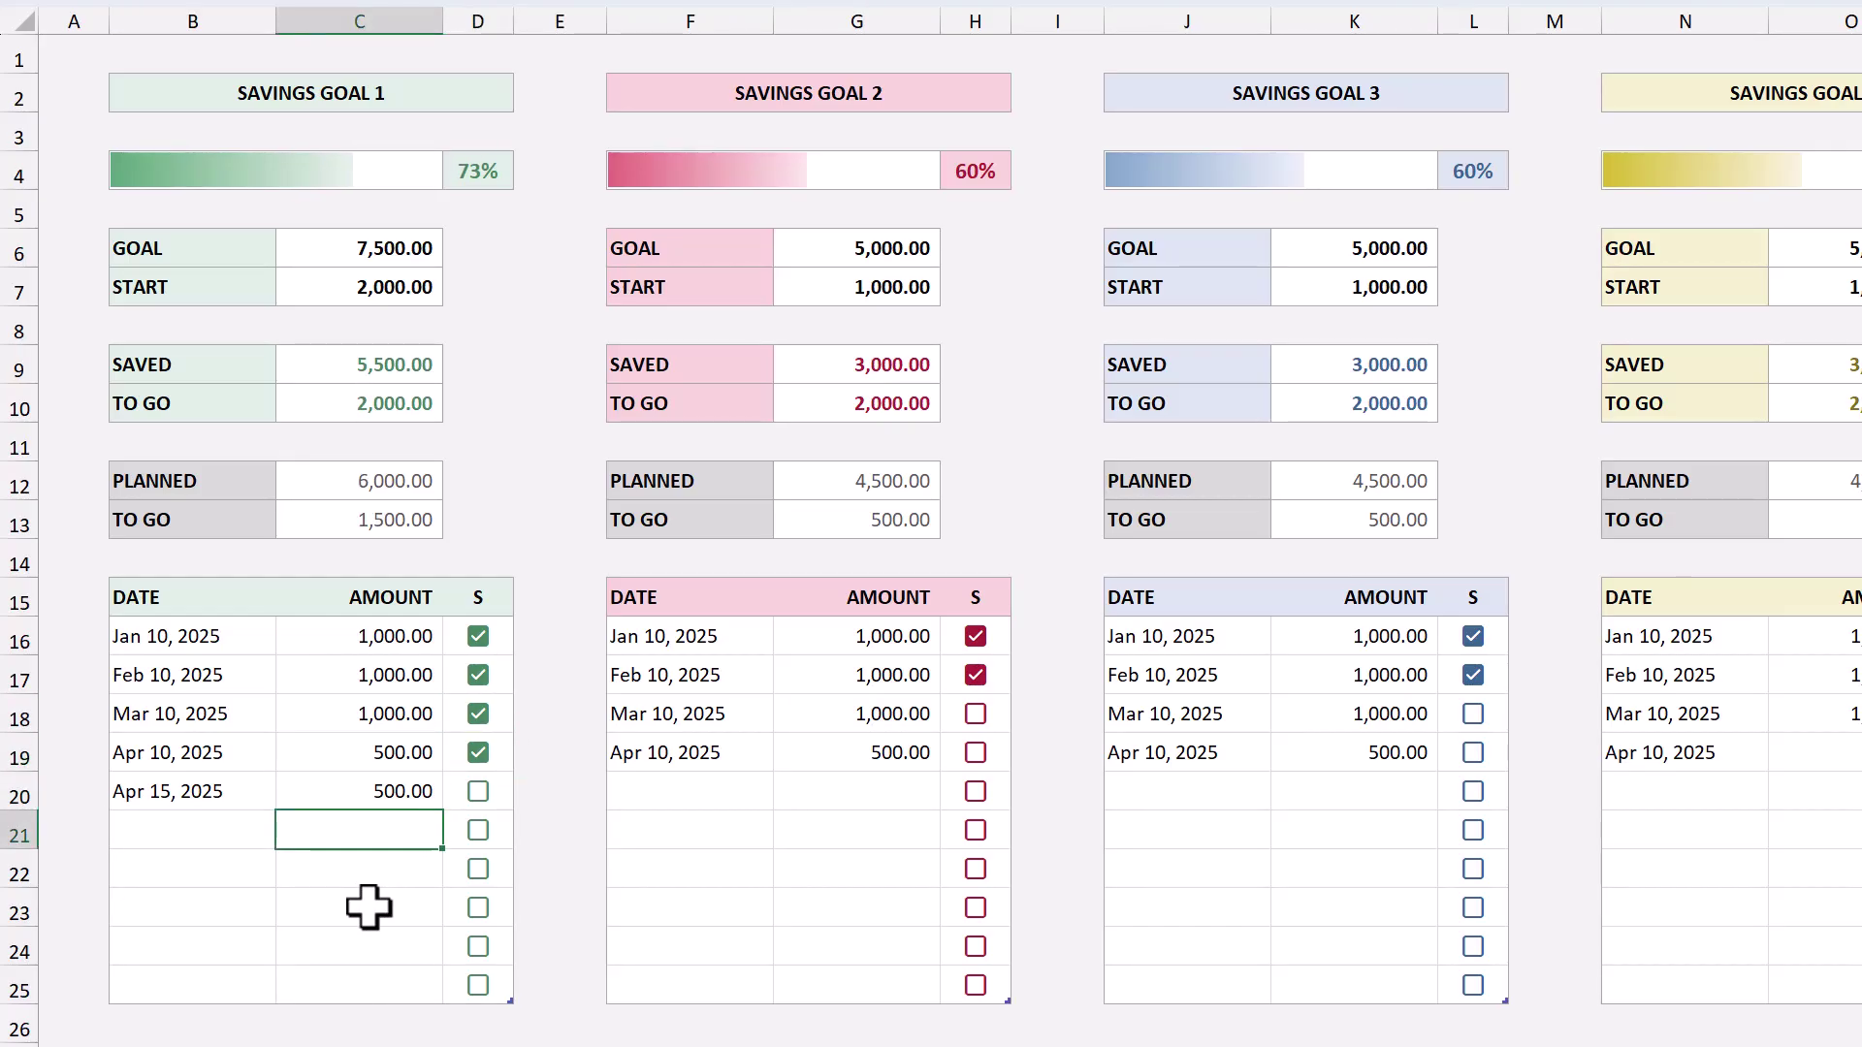
# Step: Toggle the Apr 15 saved checkbox on and off, then unmark Apr 10 and Mar 10
pyautogui.click(478, 793)
pyautogui.click(478, 793)
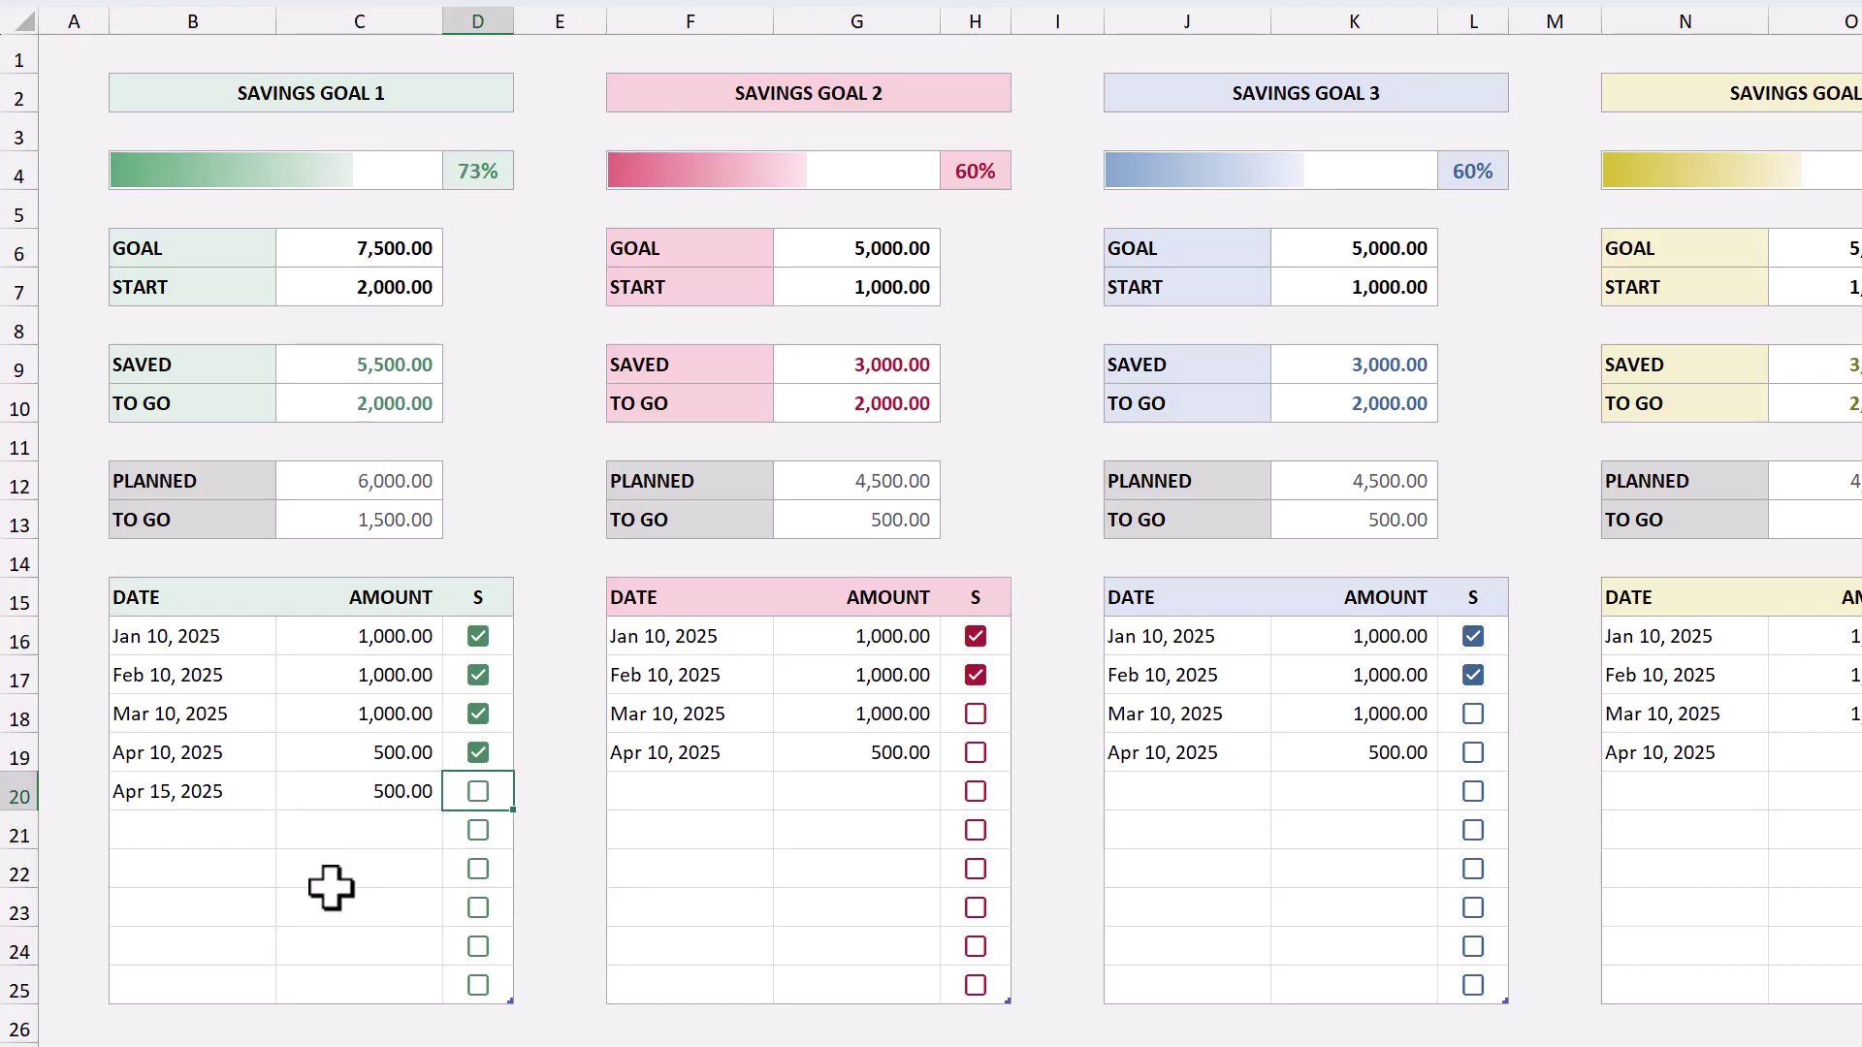
pyautogui.click(478, 753)
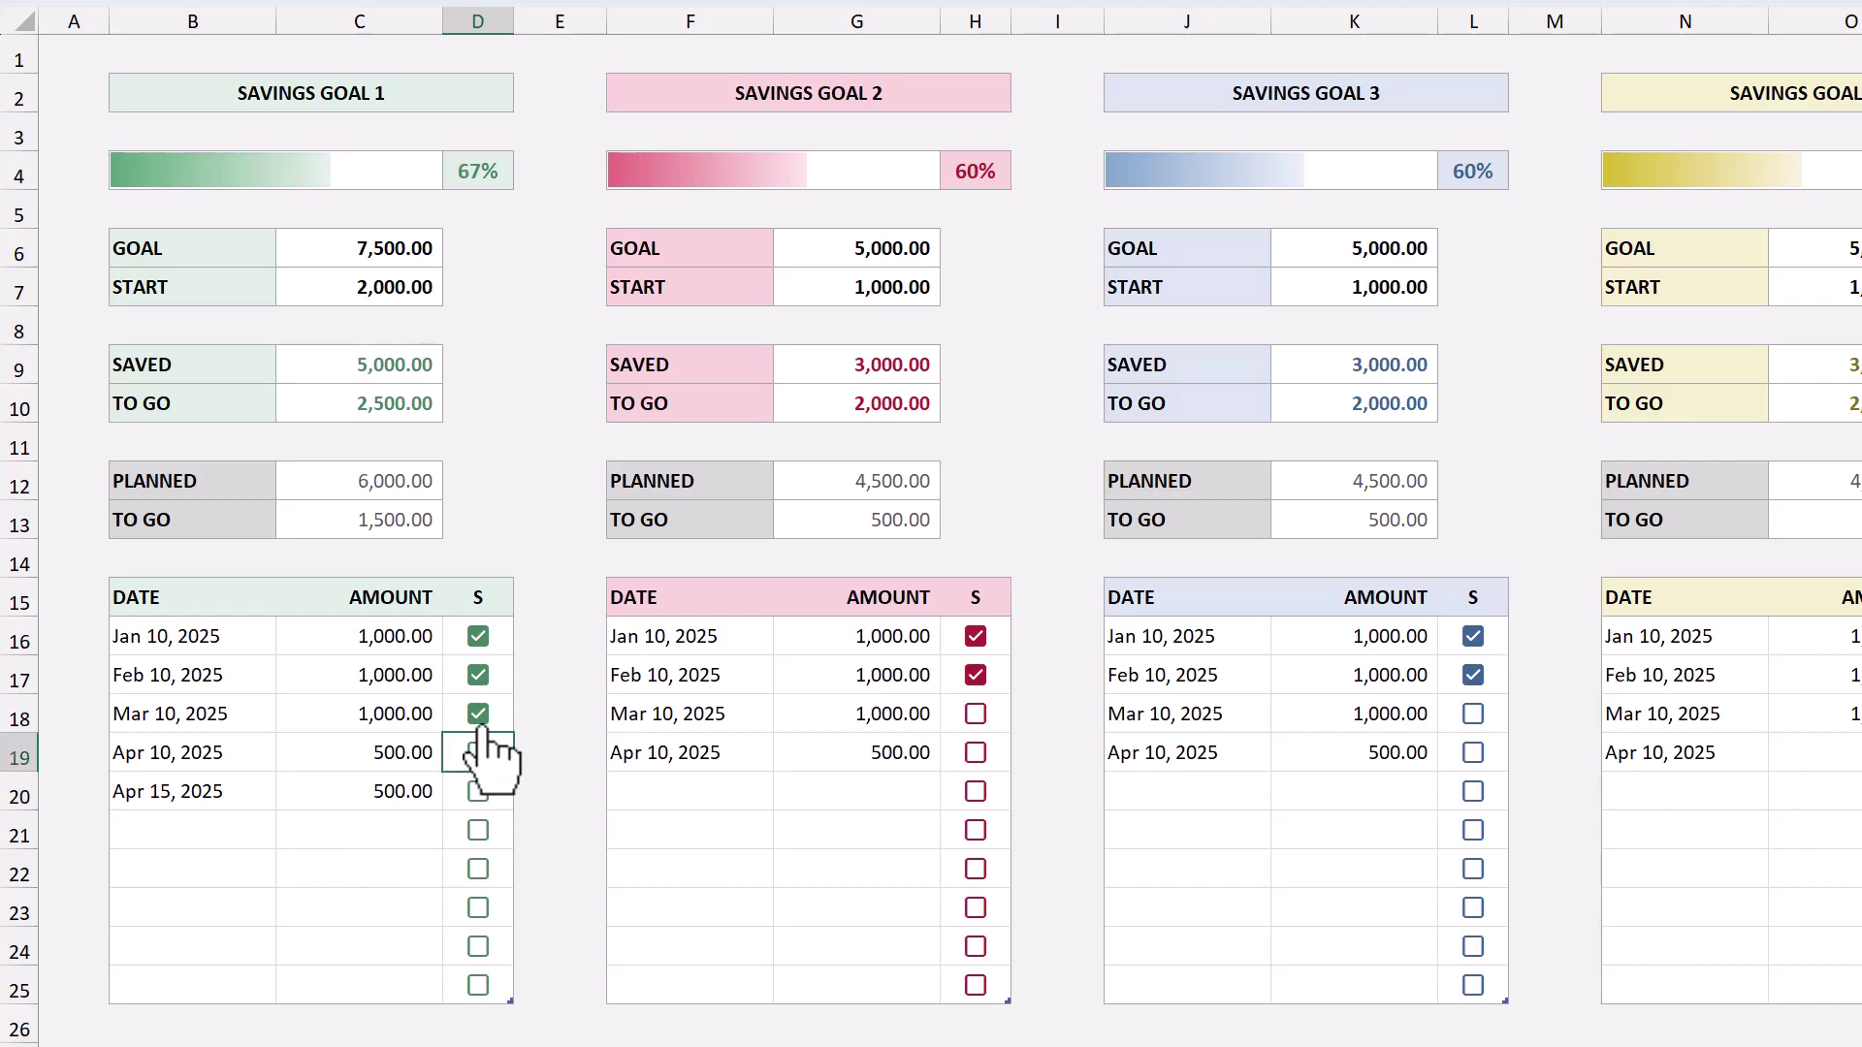
pyautogui.click(478, 715)
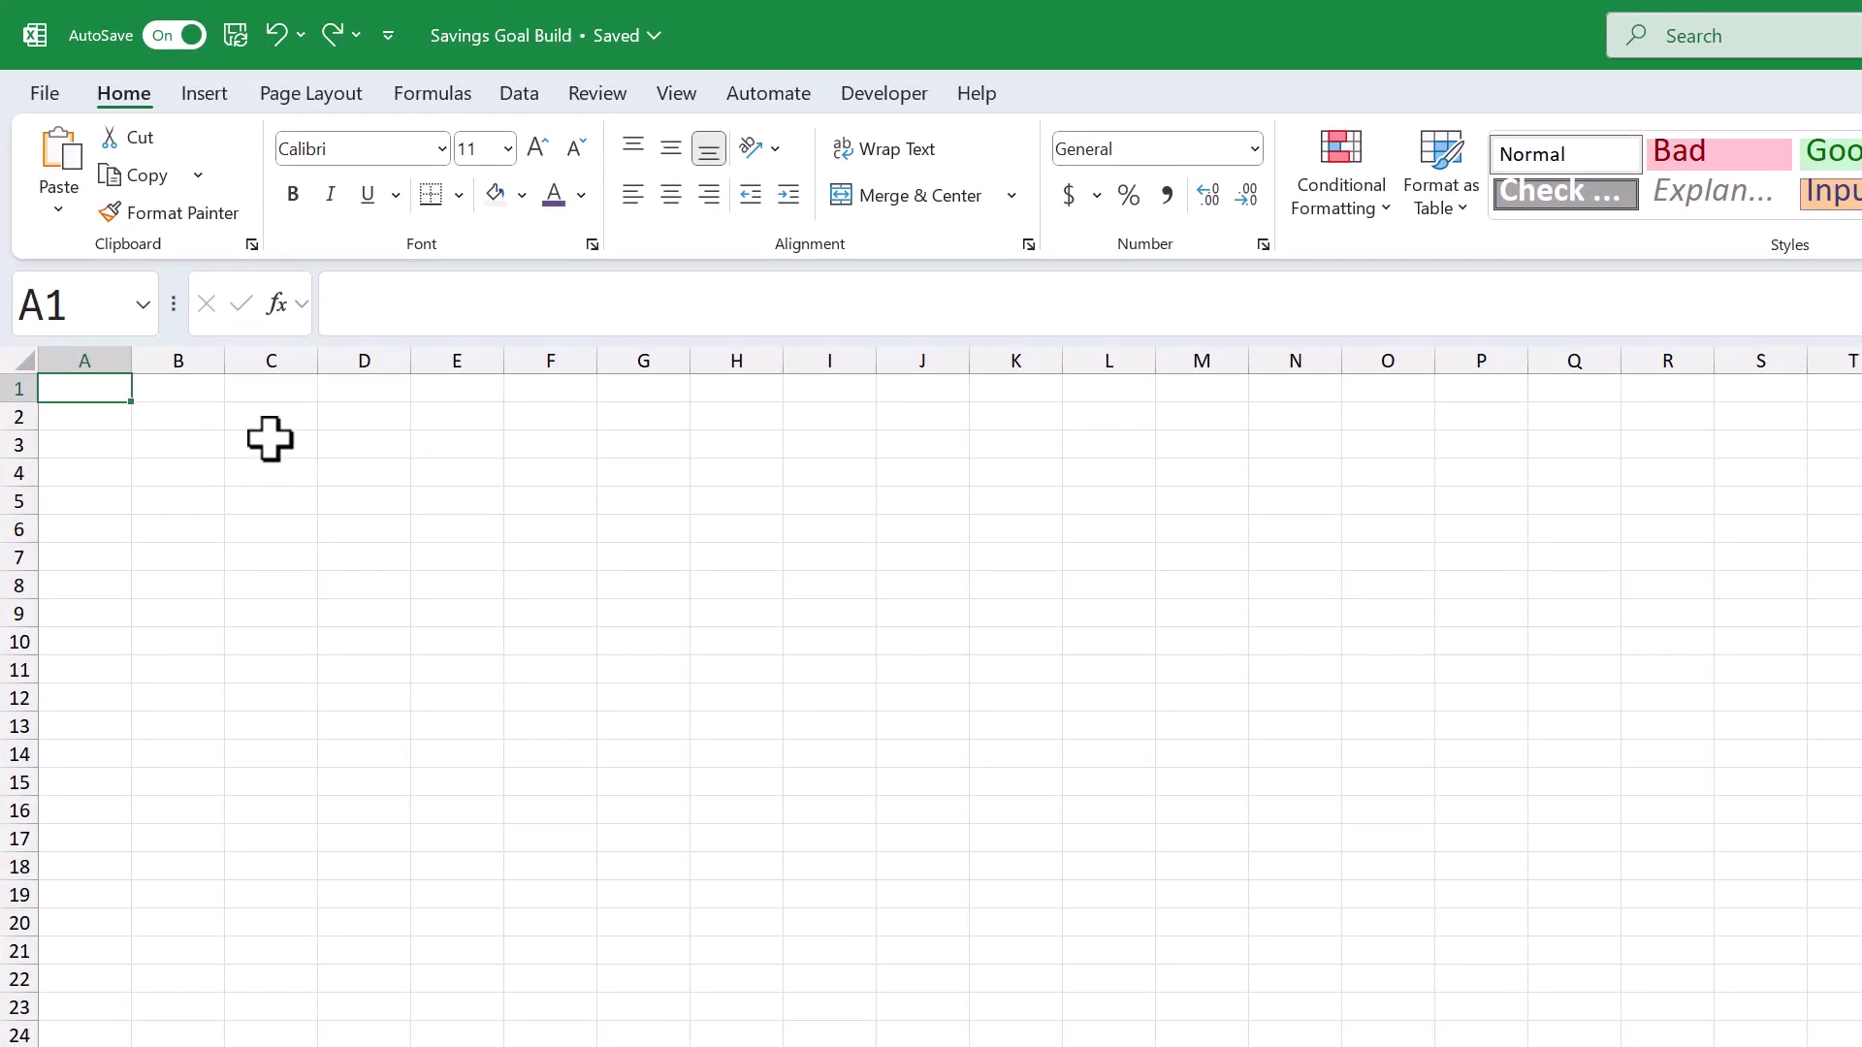
# Step: Hide the sheet gridlines and fill the whole sheet with White, Darker 5%
pyautogui.click(682, 97)
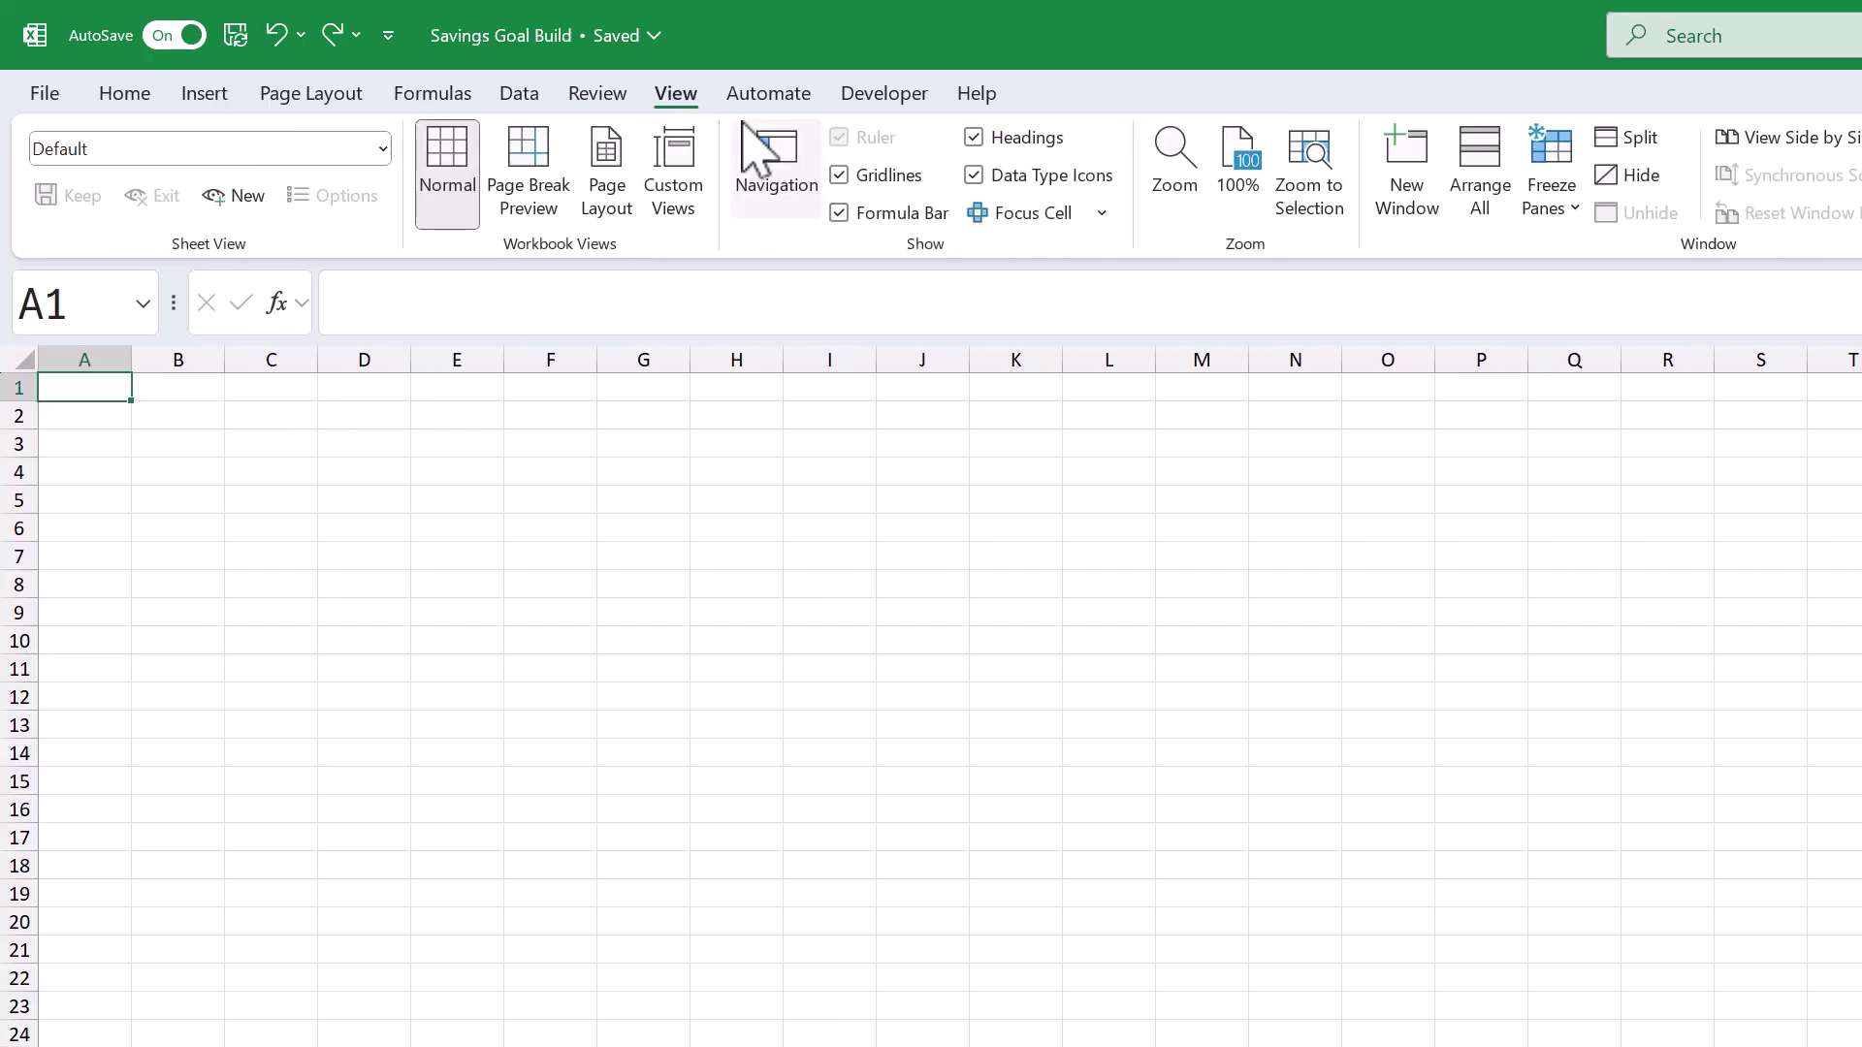
pyautogui.click(839, 176)
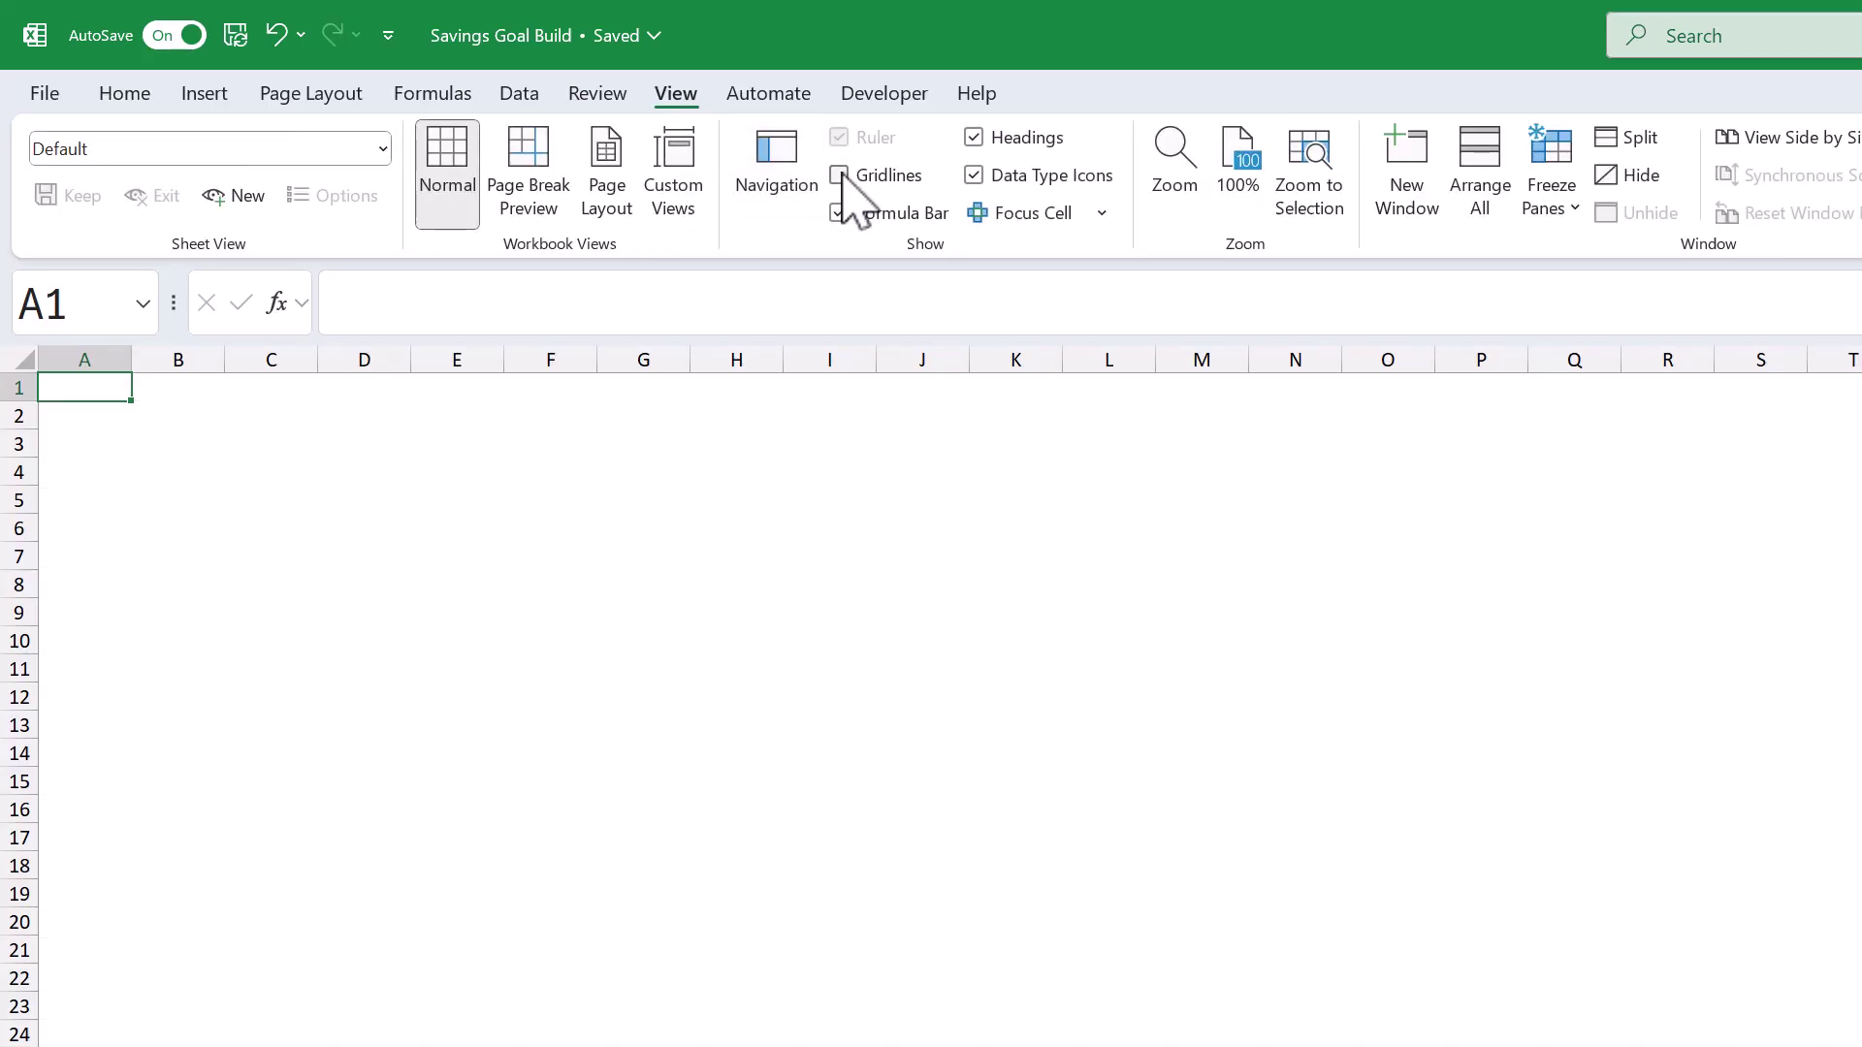
pyautogui.click(19, 357)
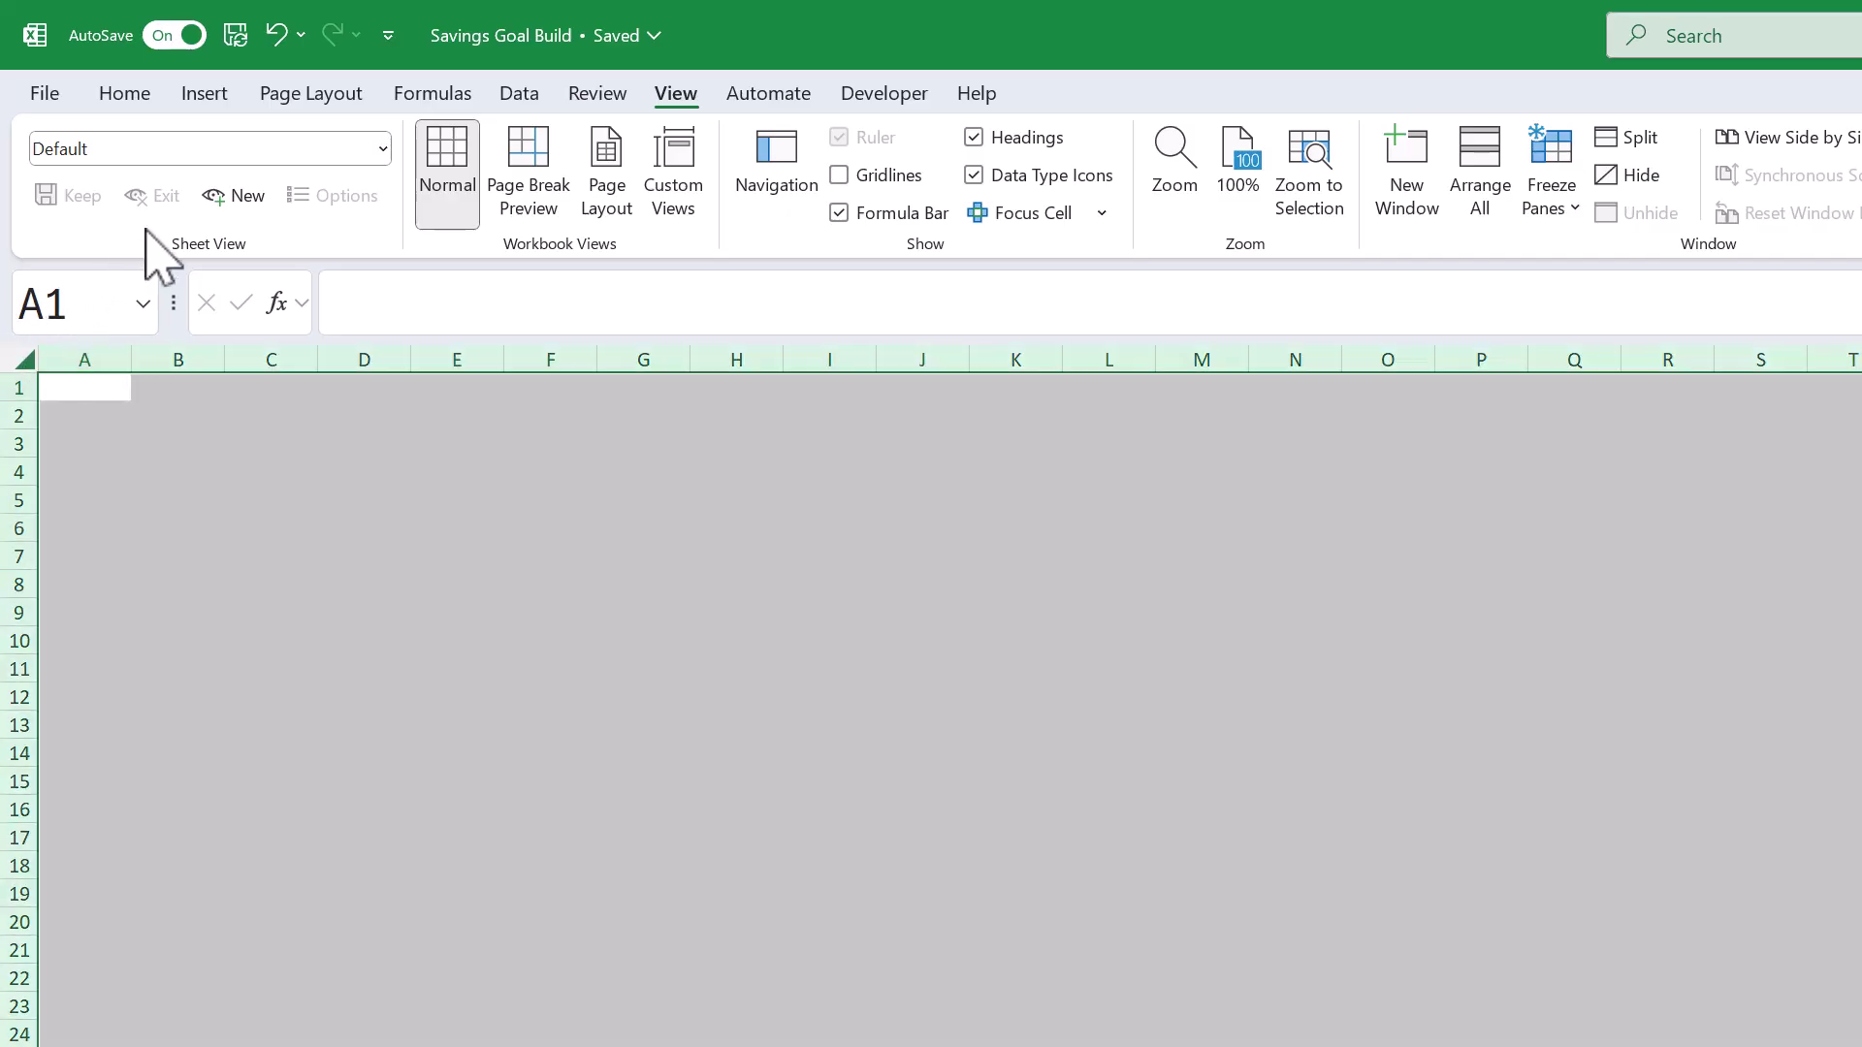
pyautogui.click(124, 94)
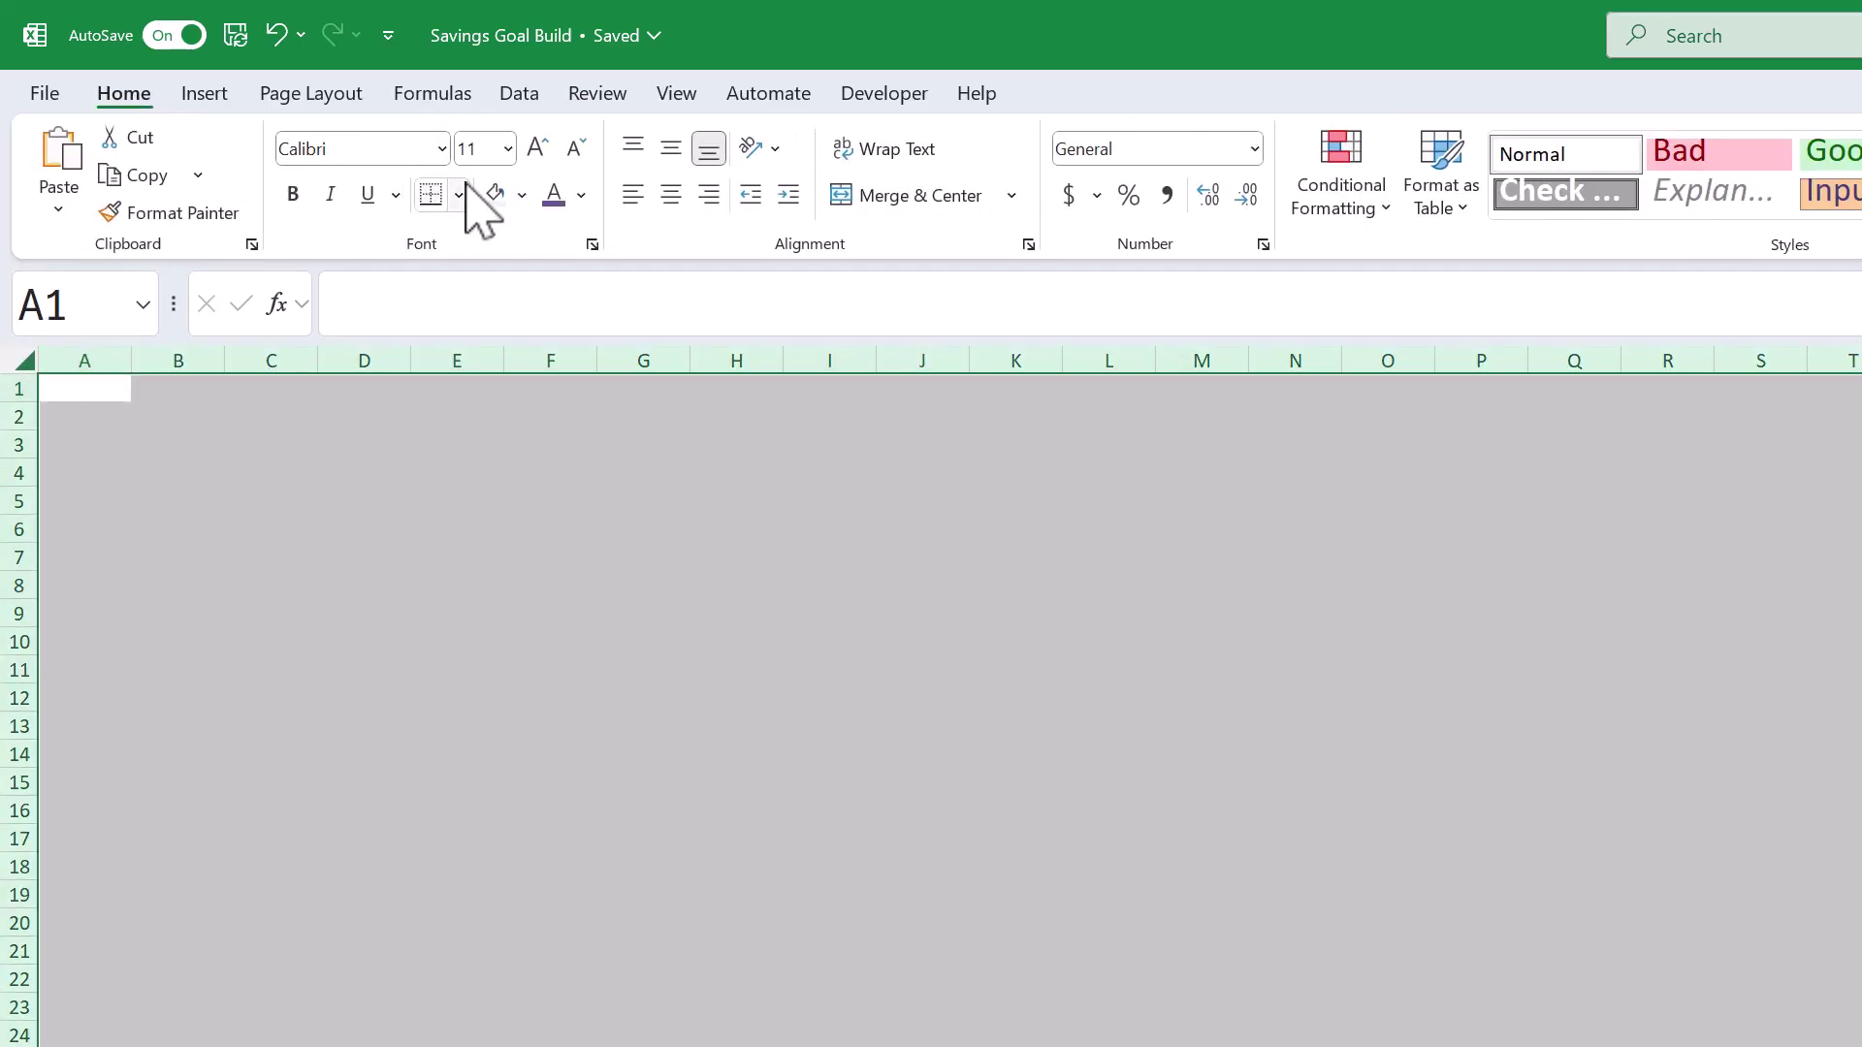
pyautogui.click(520, 196)
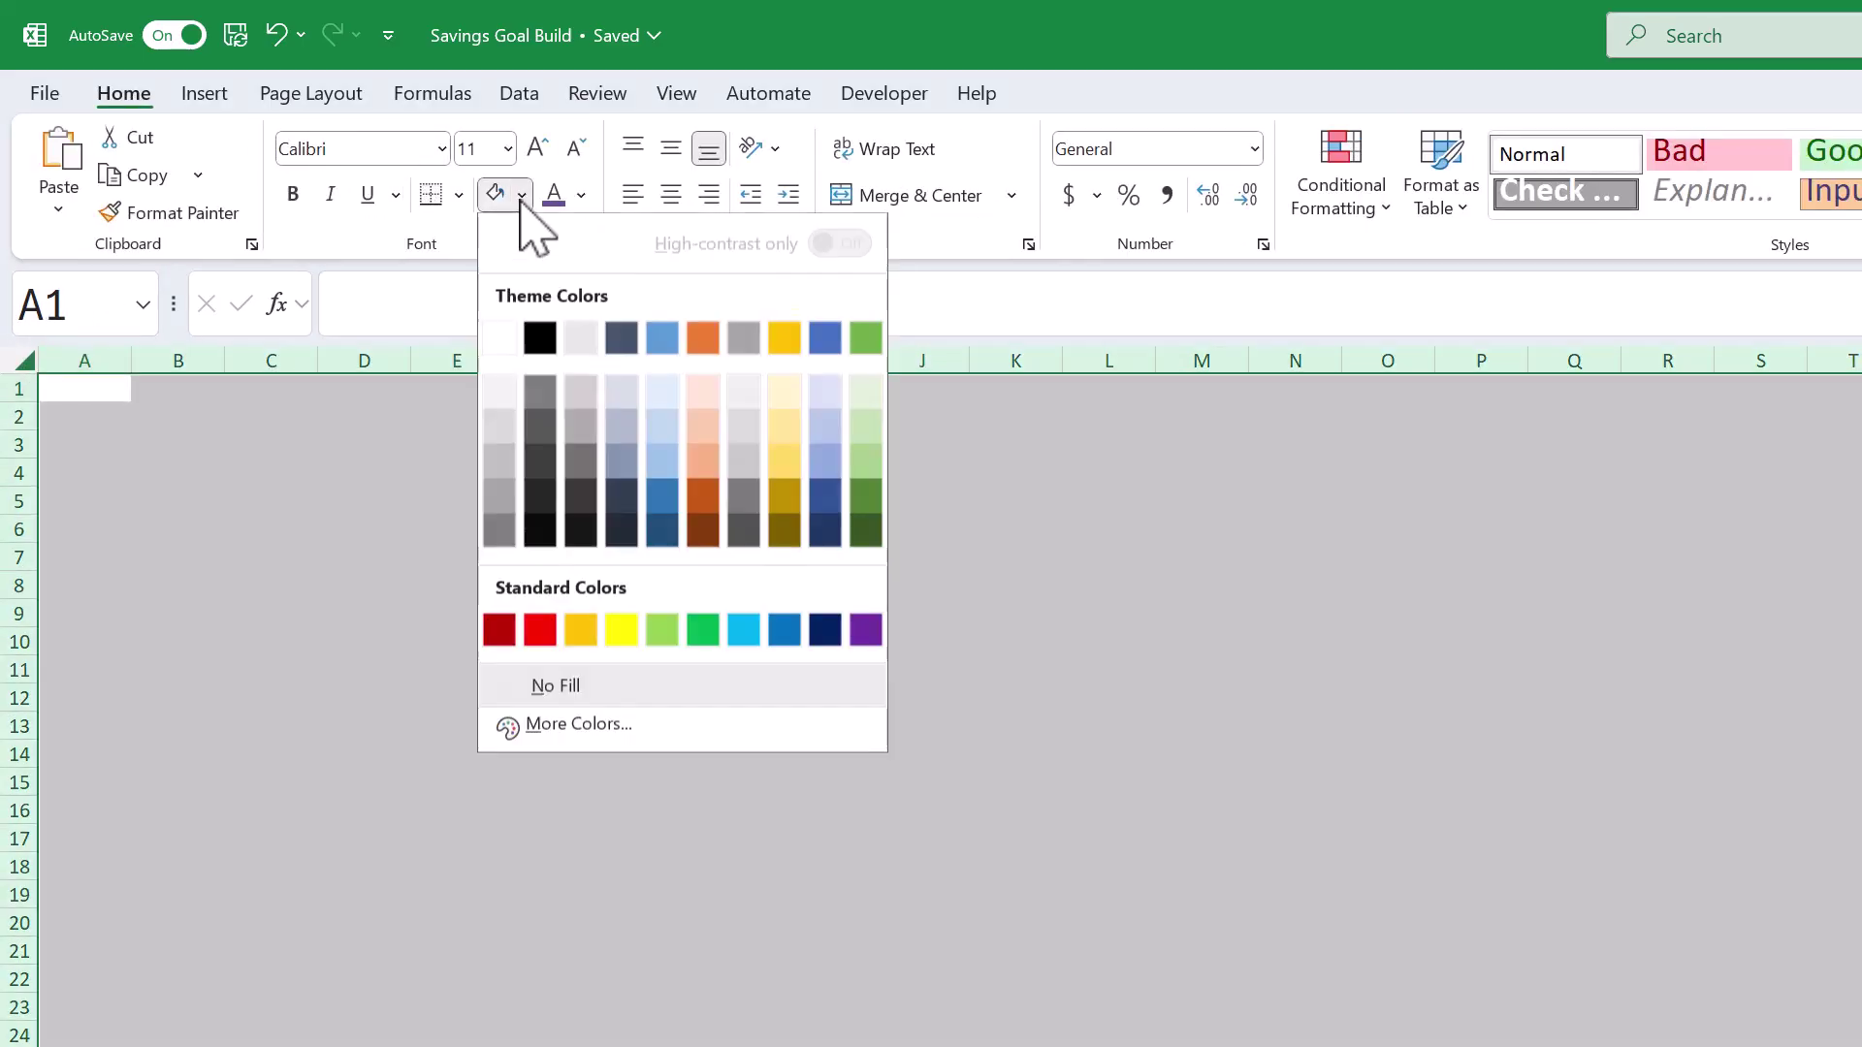
pyautogui.click(504, 393)
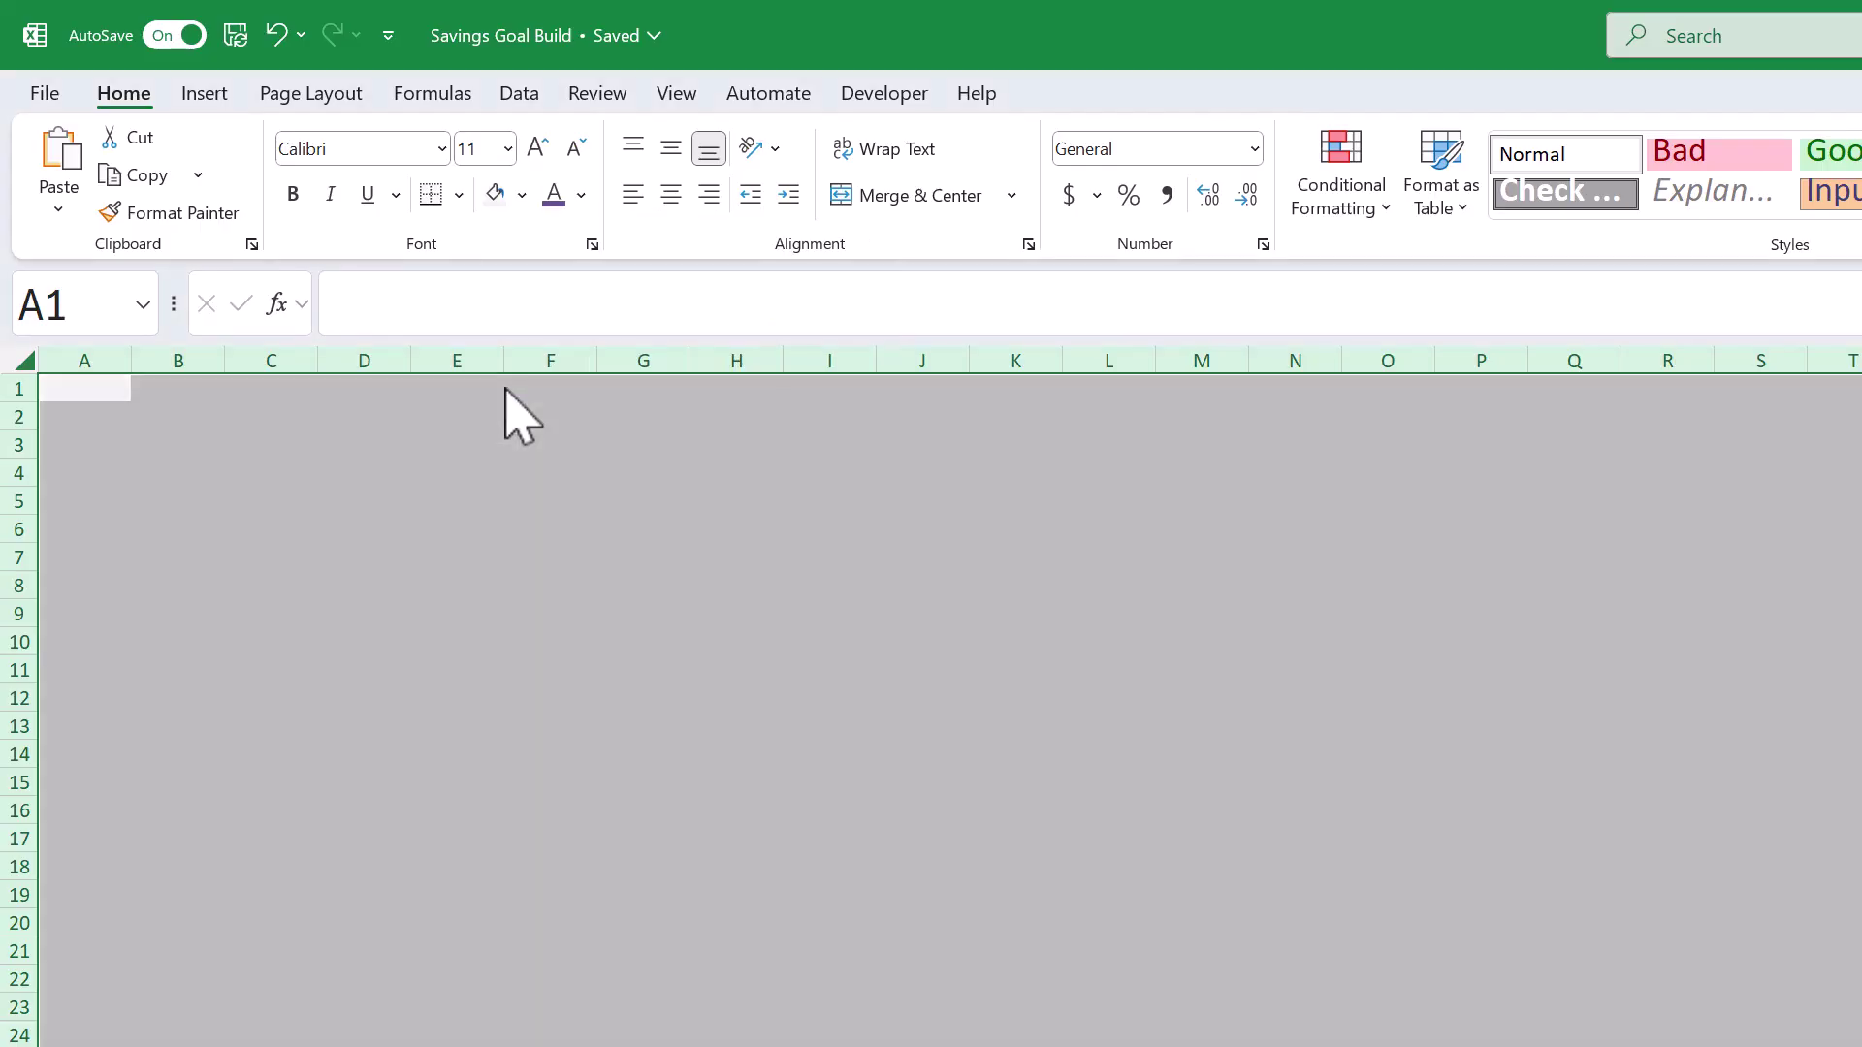
# Step: Align all cells middle and left, and set every row's height to 20
pyautogui.click(671, 150)
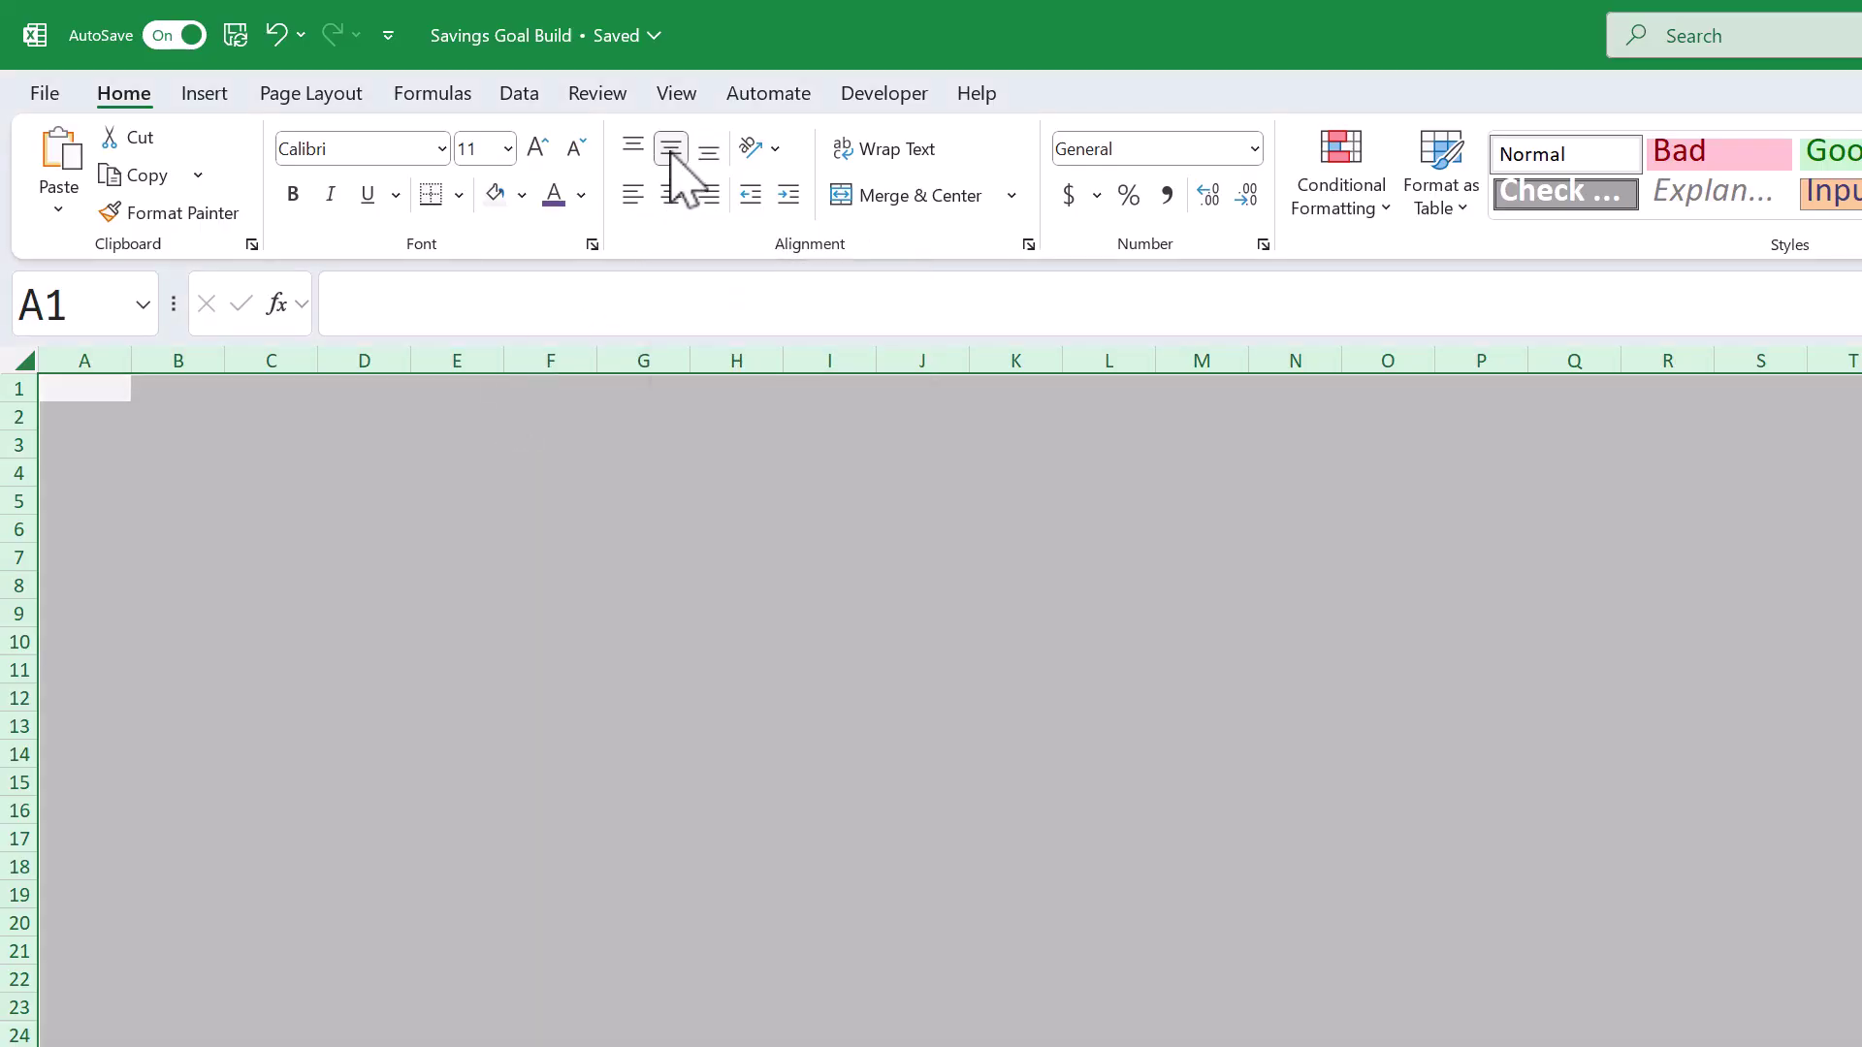
pyautogui.click(635, 199)
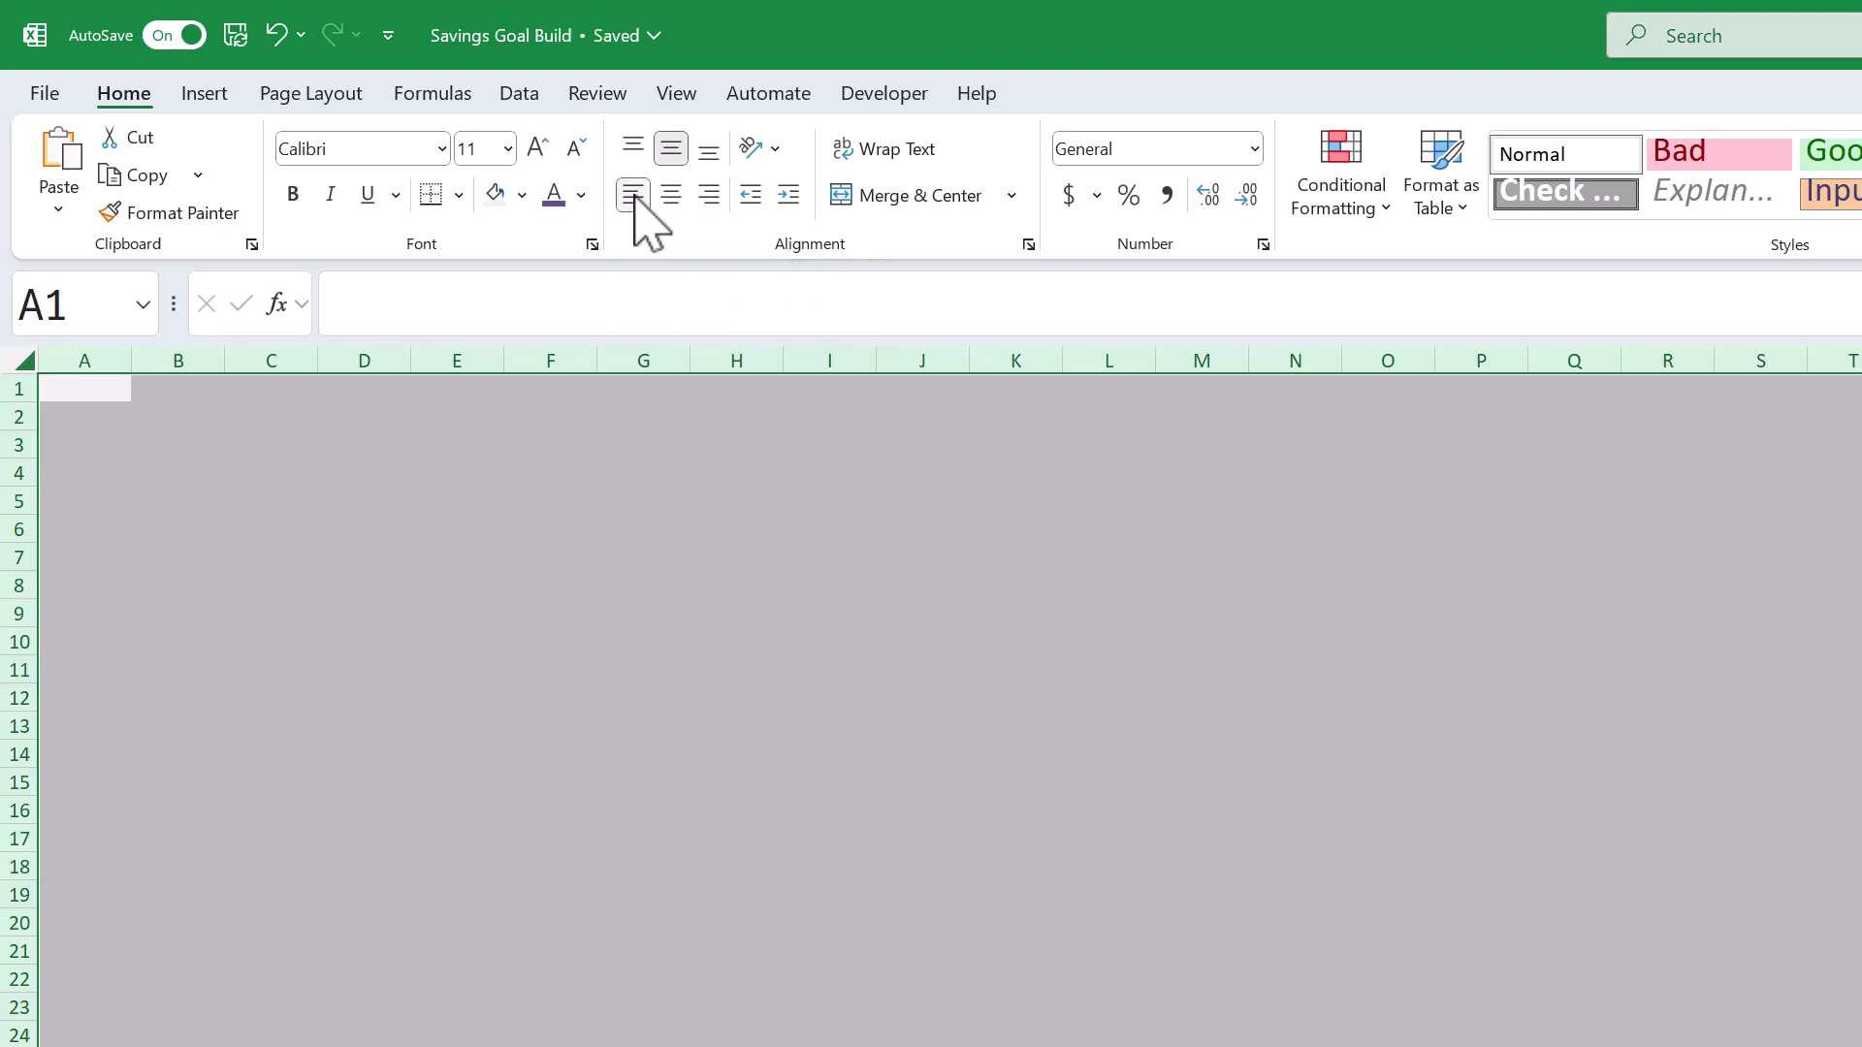
pyautogui.rightClick(10, 445)
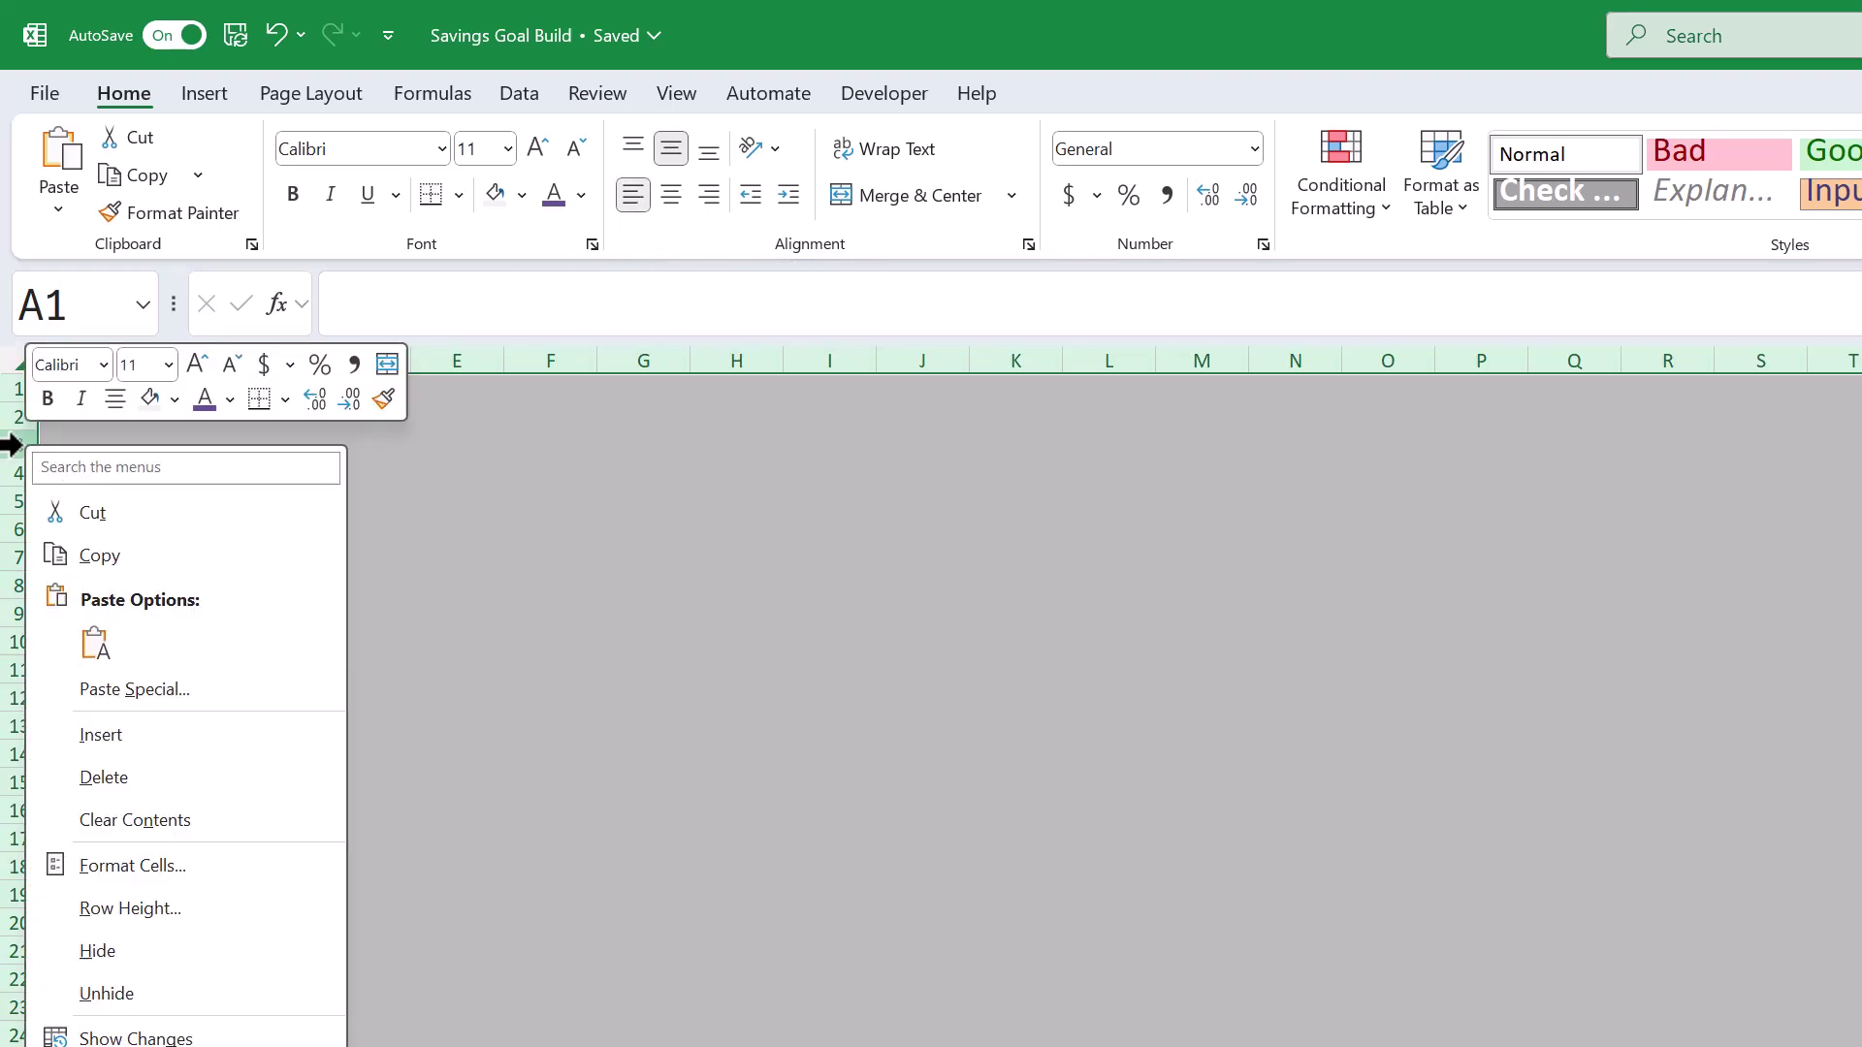
pyautogui.click(130, 908)
pyautogui.moveTo(1775, 962); pyautogui.dragTo(245, 507)
pyautogui.write('20')
pyautogui.click(258, 619)
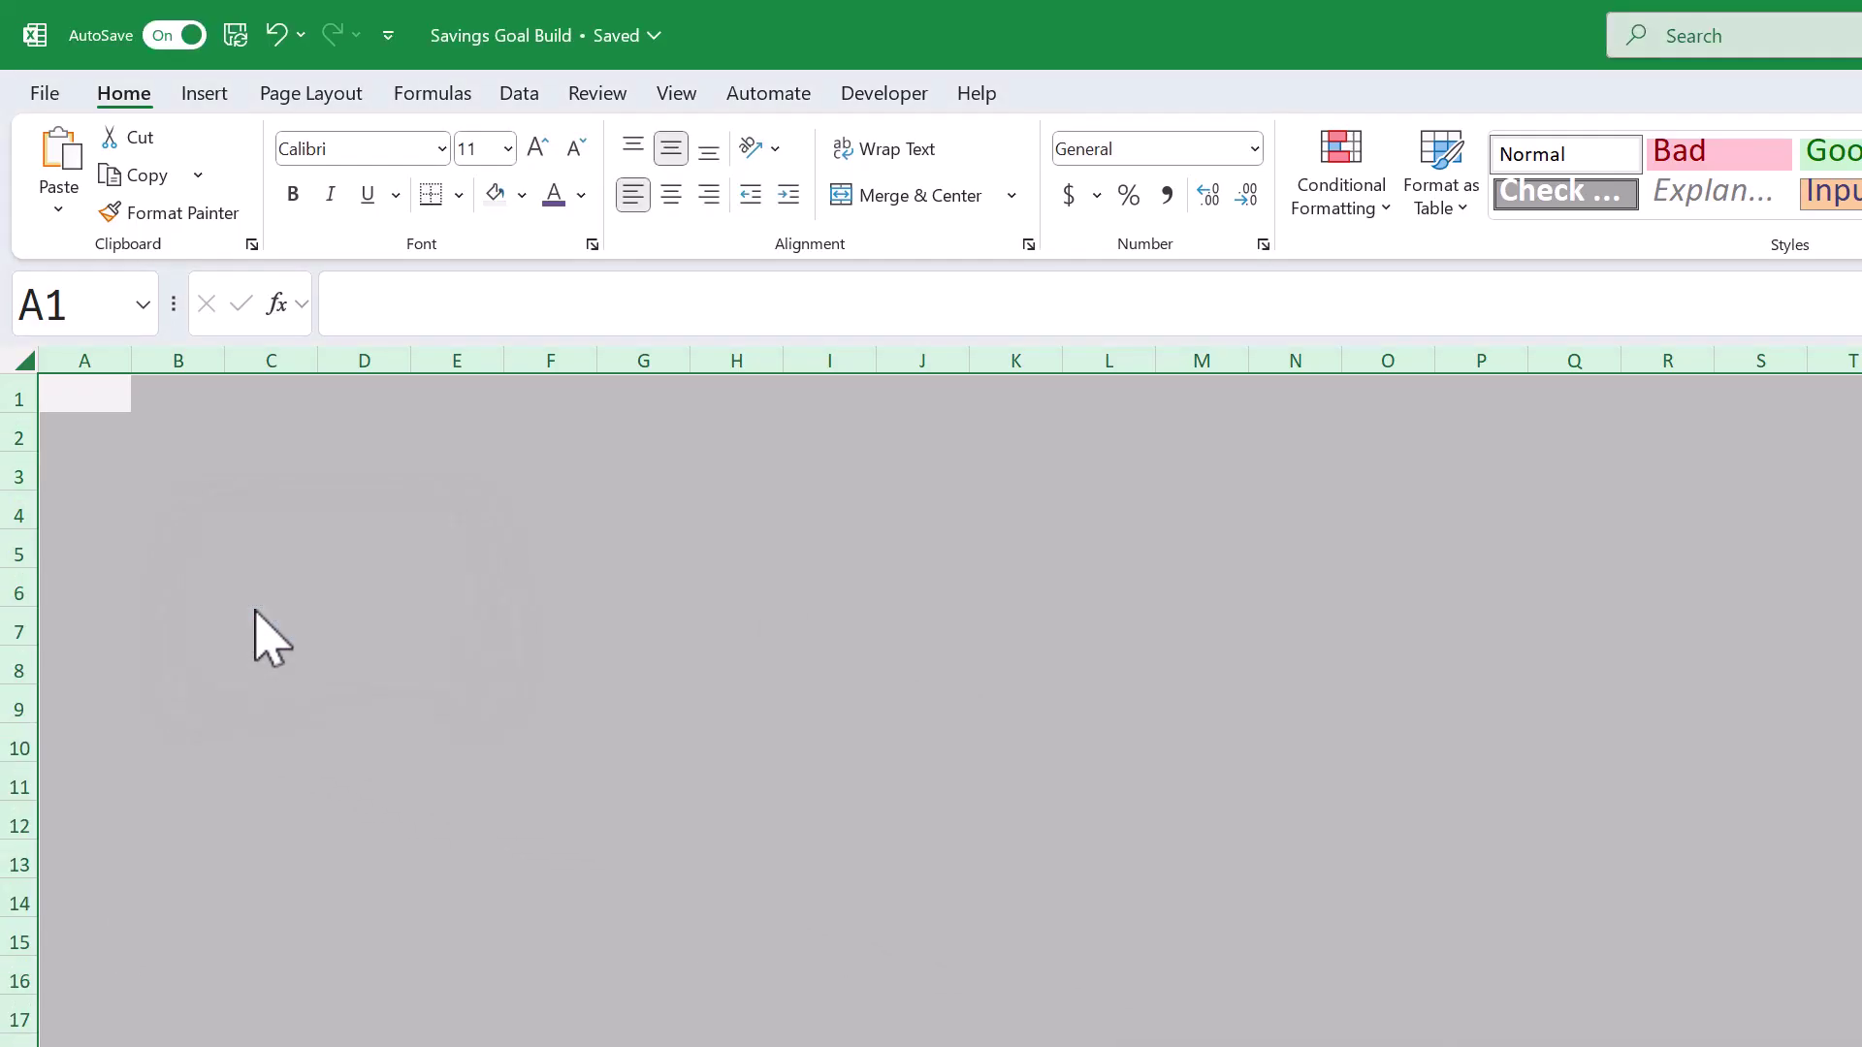
# Step: Choose a grey border line colour, then exit border drawing mode
pyautogui.click(262, 596)
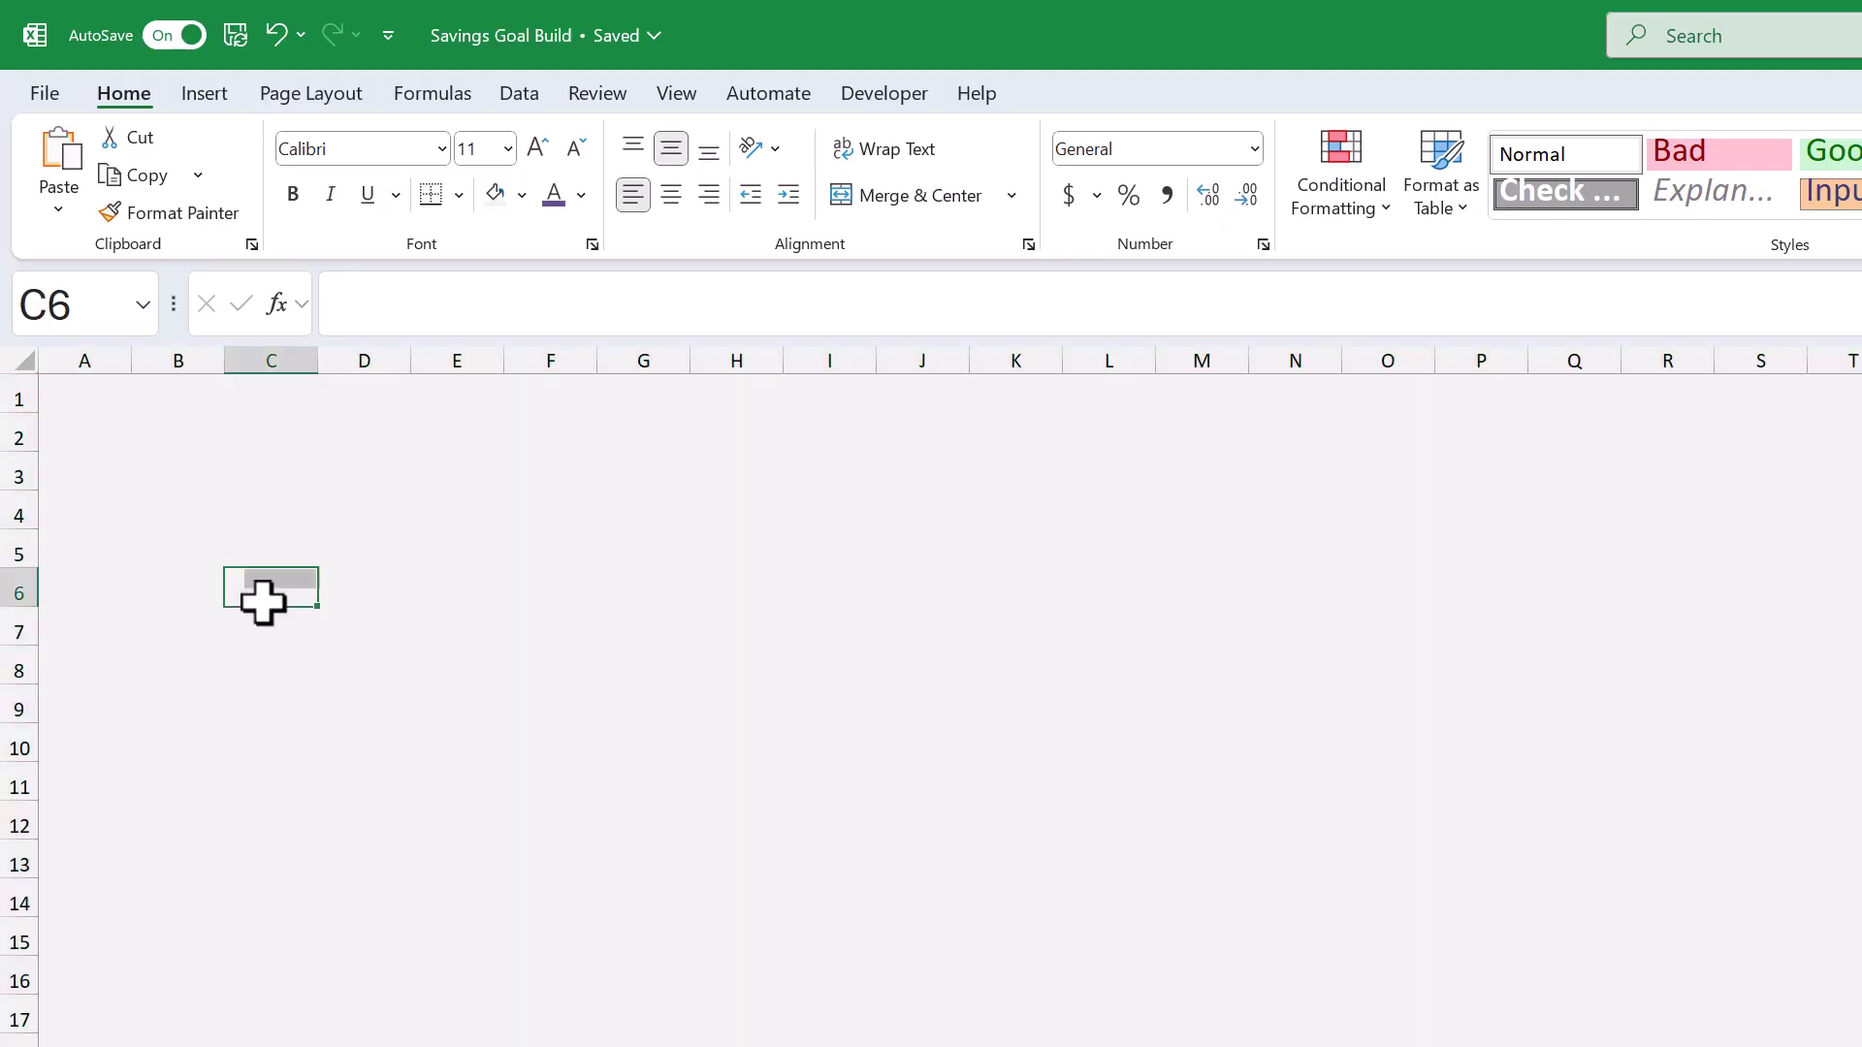
pyautogui.click(459, 195)
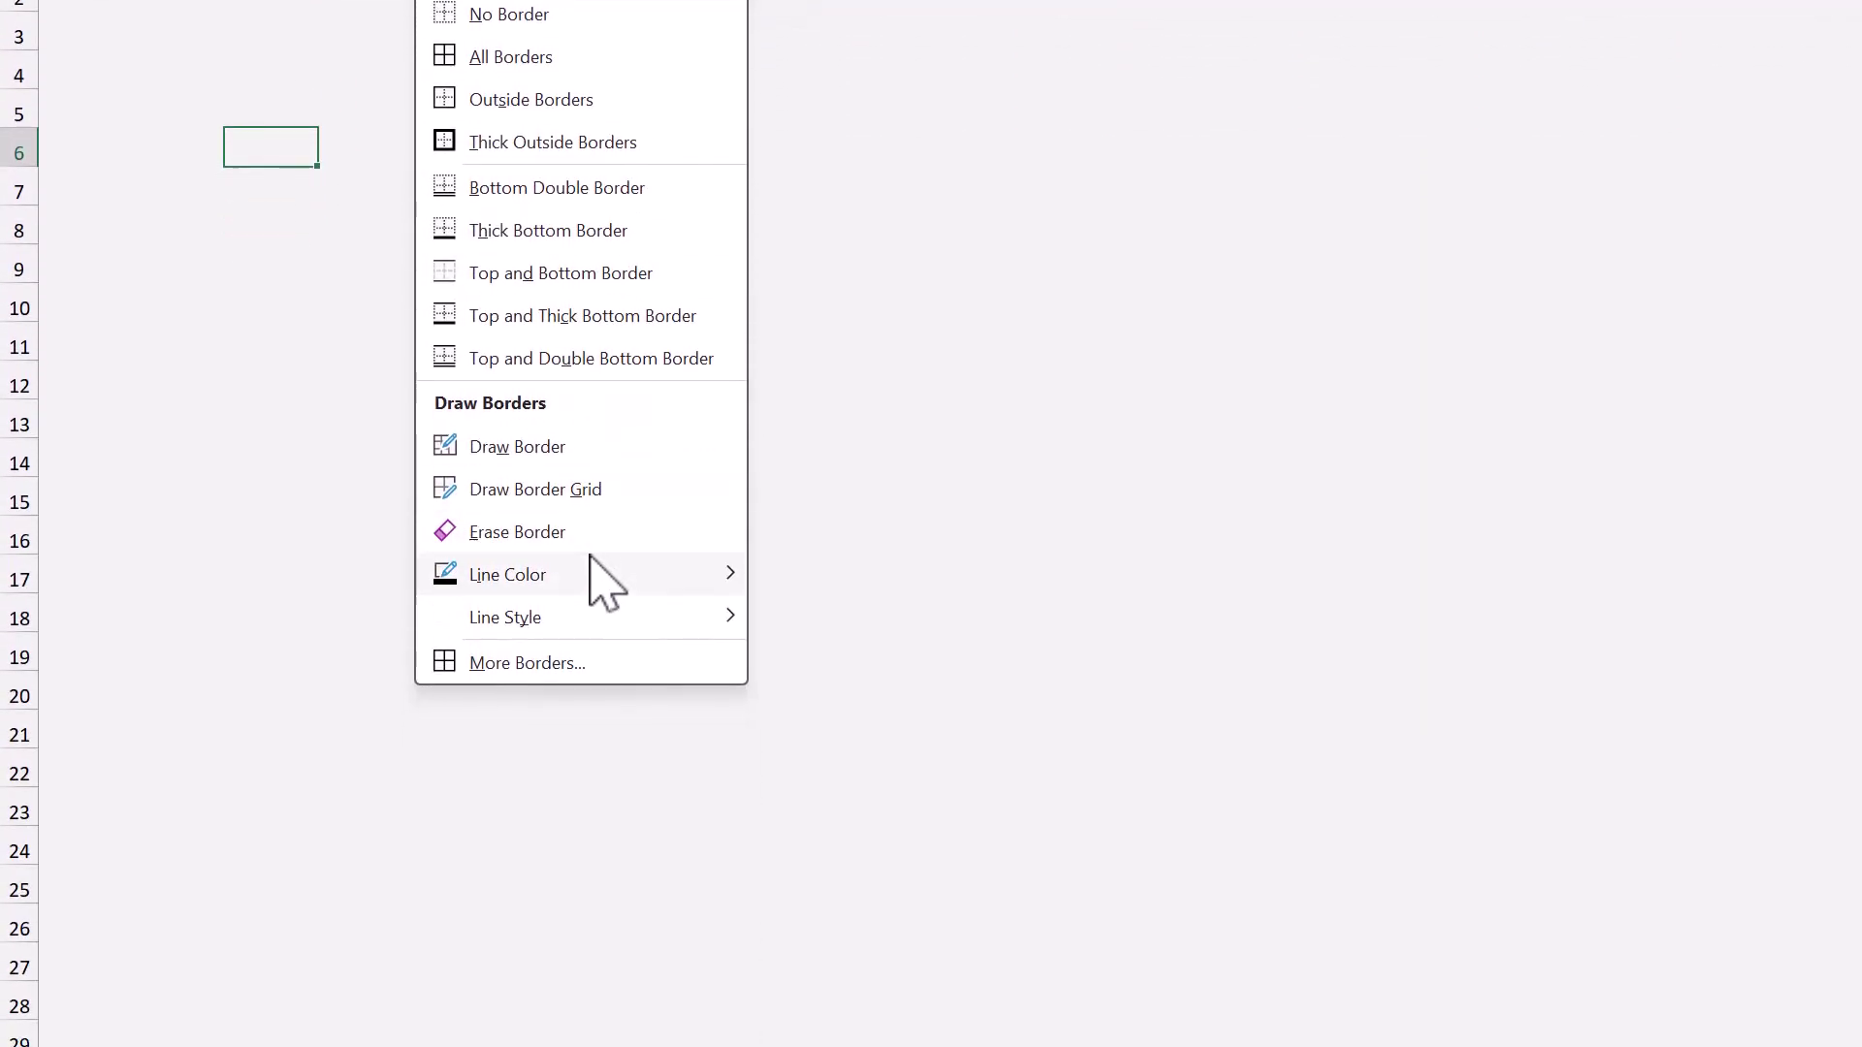
pyautogui.moveTo(723, 575)
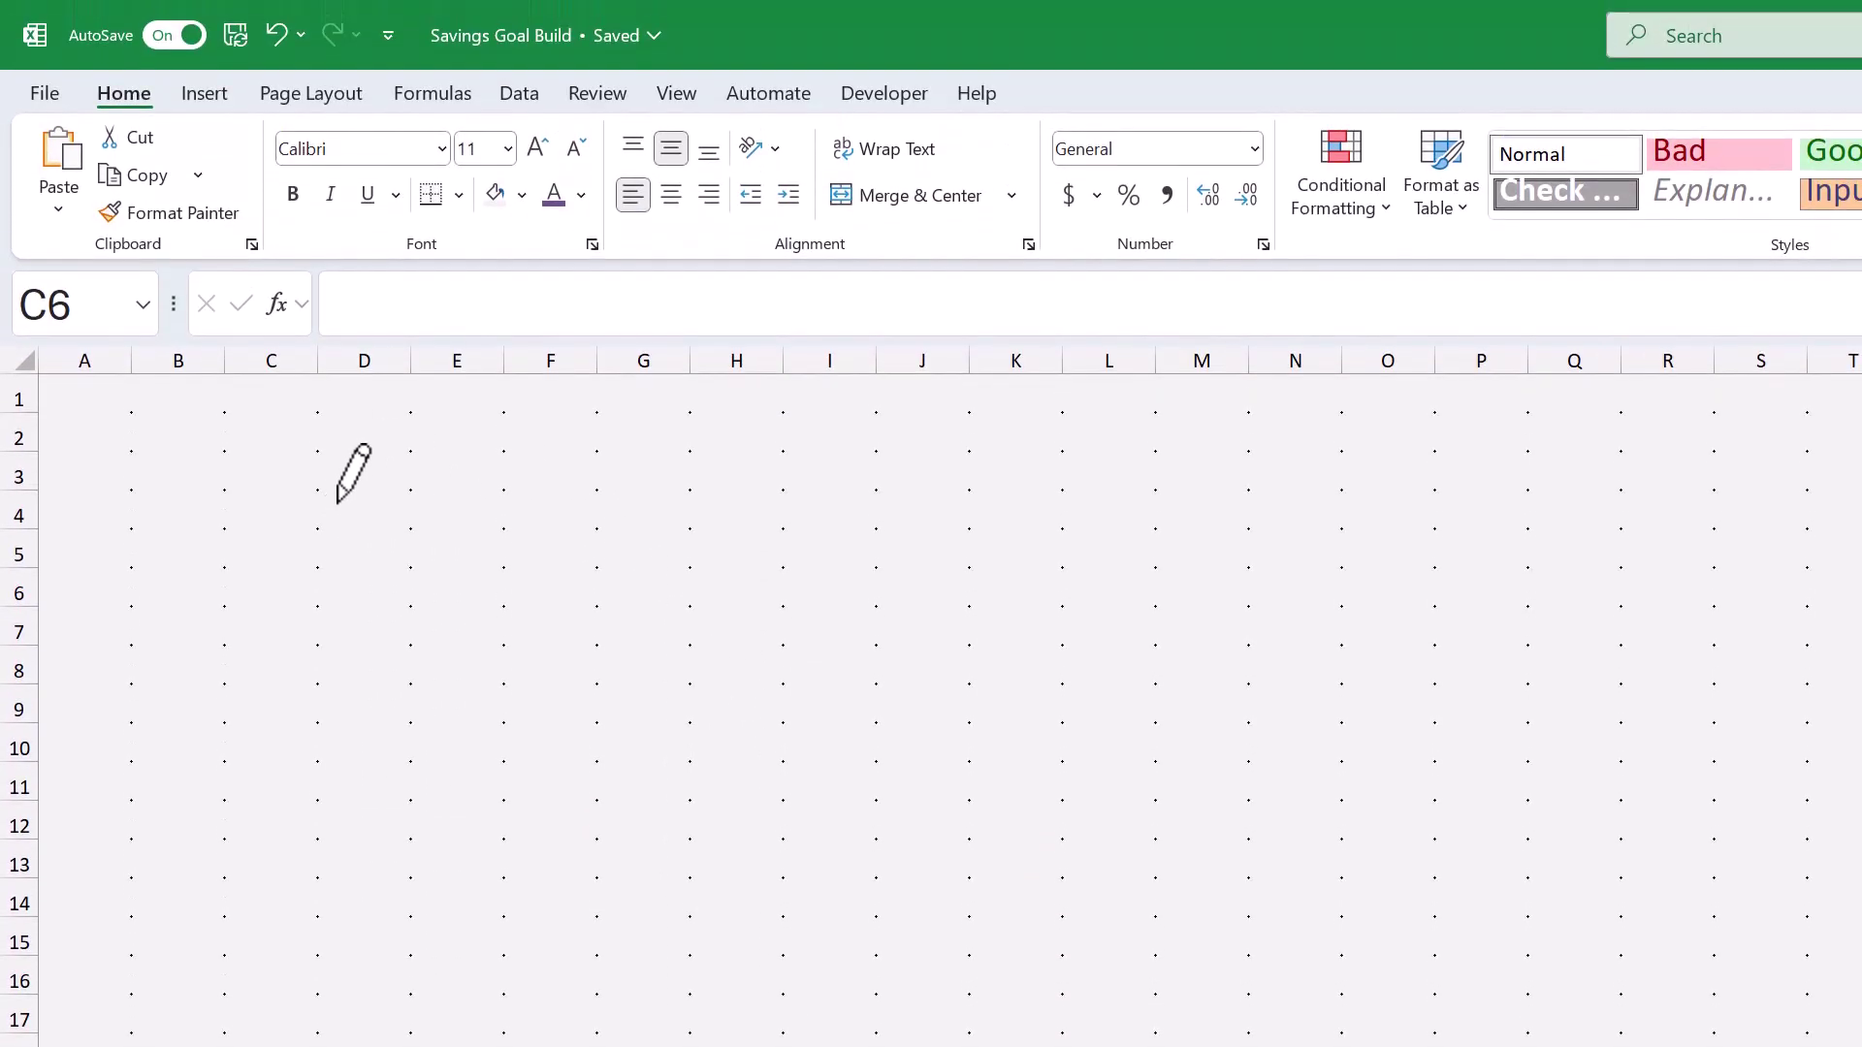
pyautogui.click(458, 195)
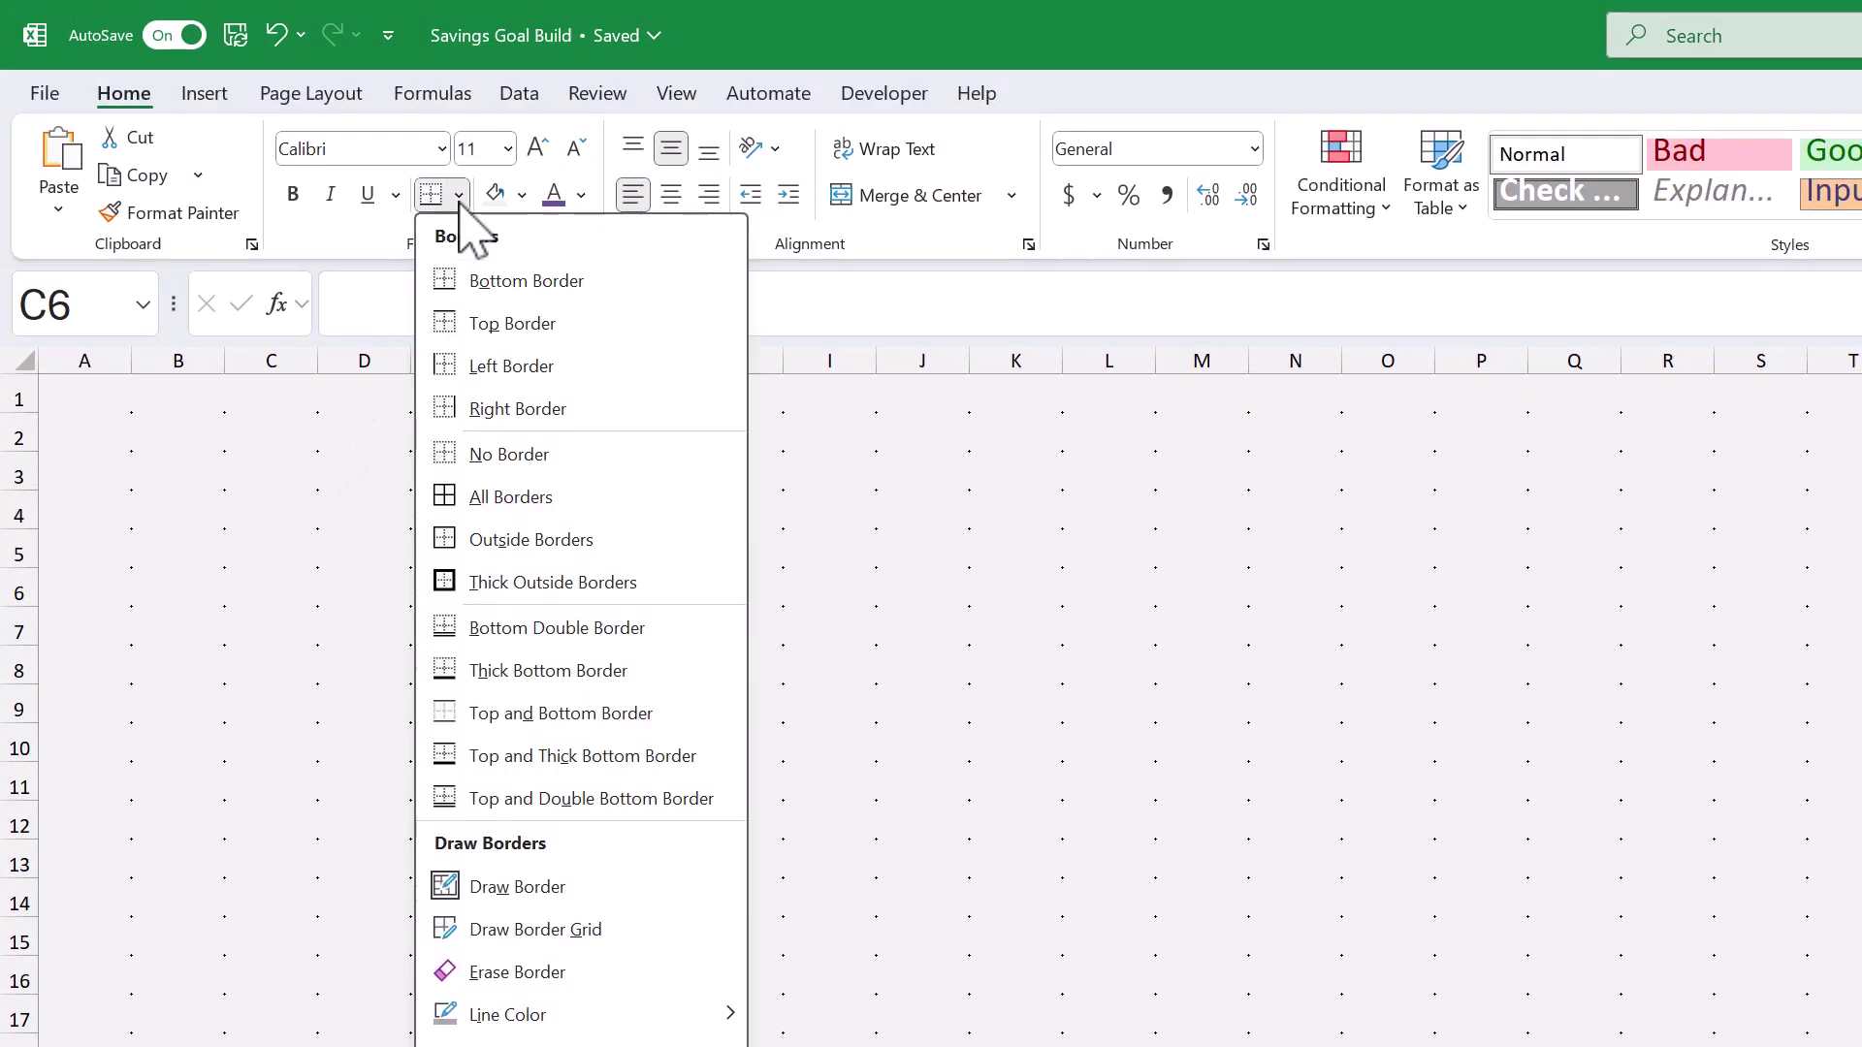
pyautogui.click(531, 887)
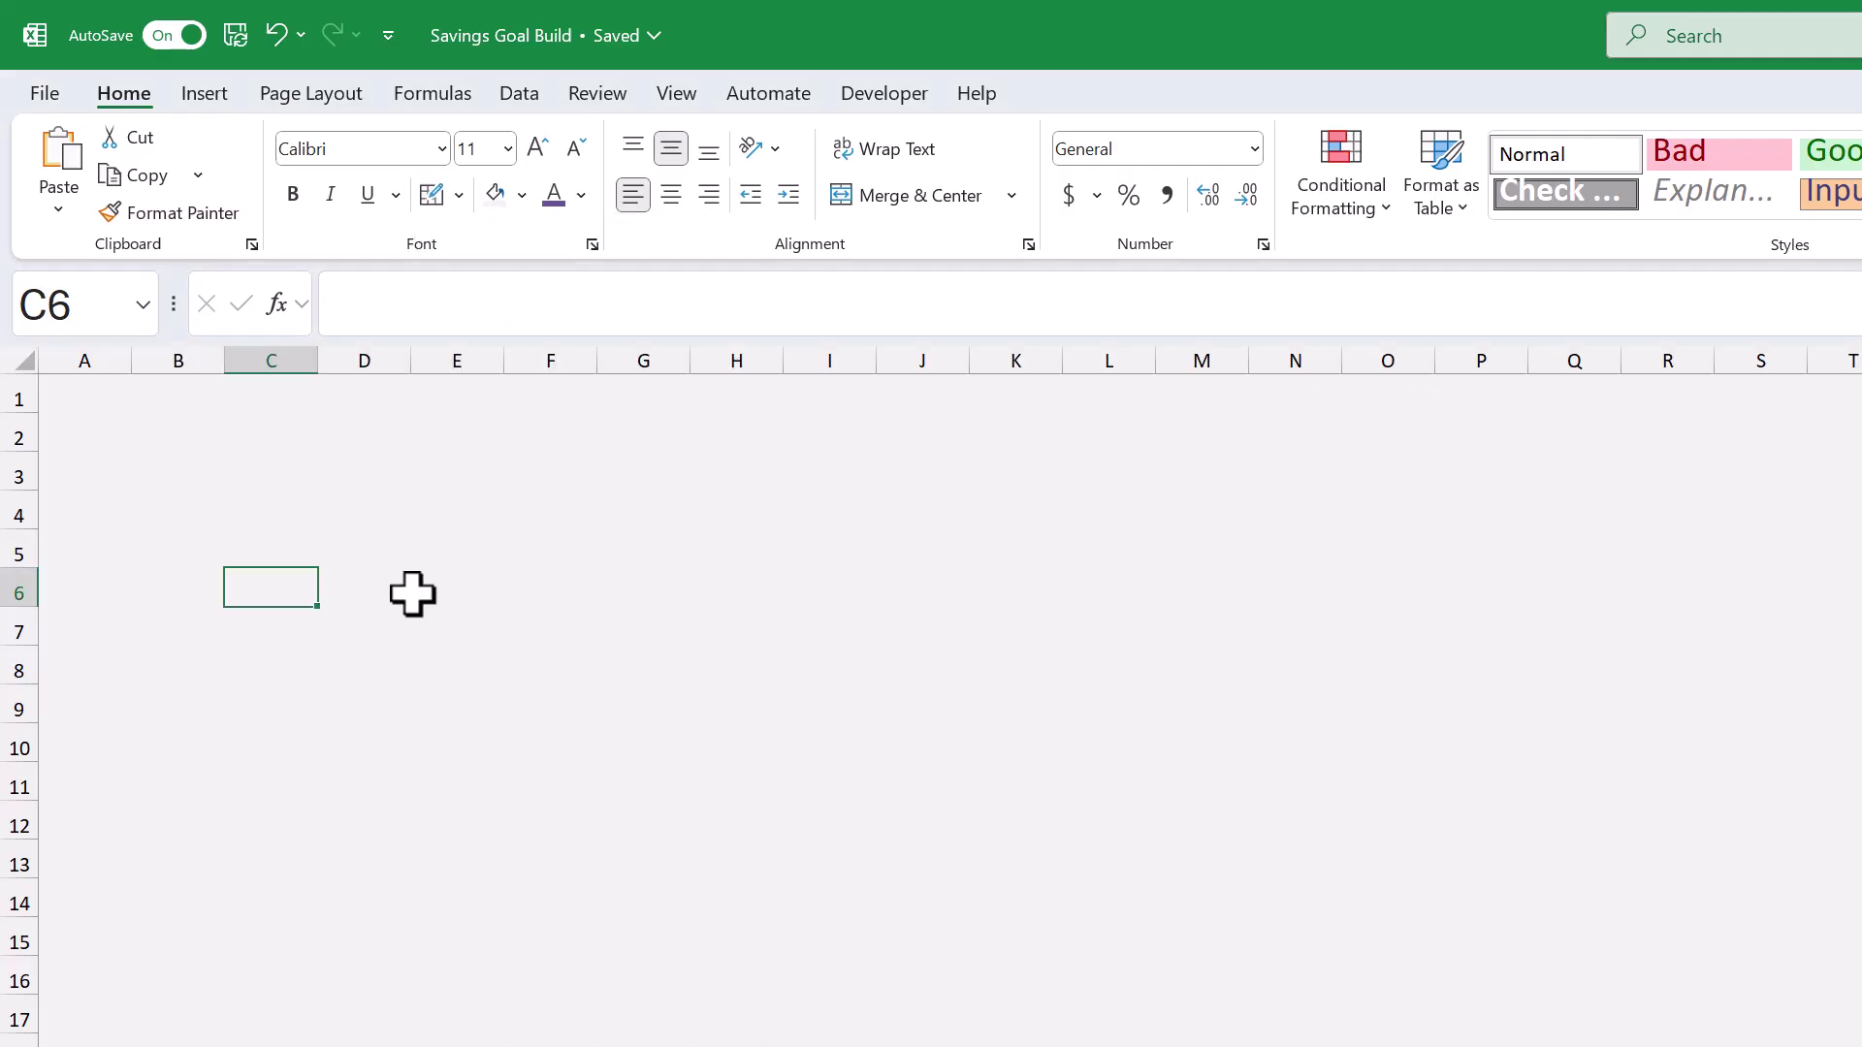
# Step: Apply All Borders to blocks B2:D2, B4:D4, B6:C7, B9:C10 and B12:C13
pyautogui.moveTo(194, 429); pyautogui.dragTo(348, 438)
pyautogui.press('ctrl')
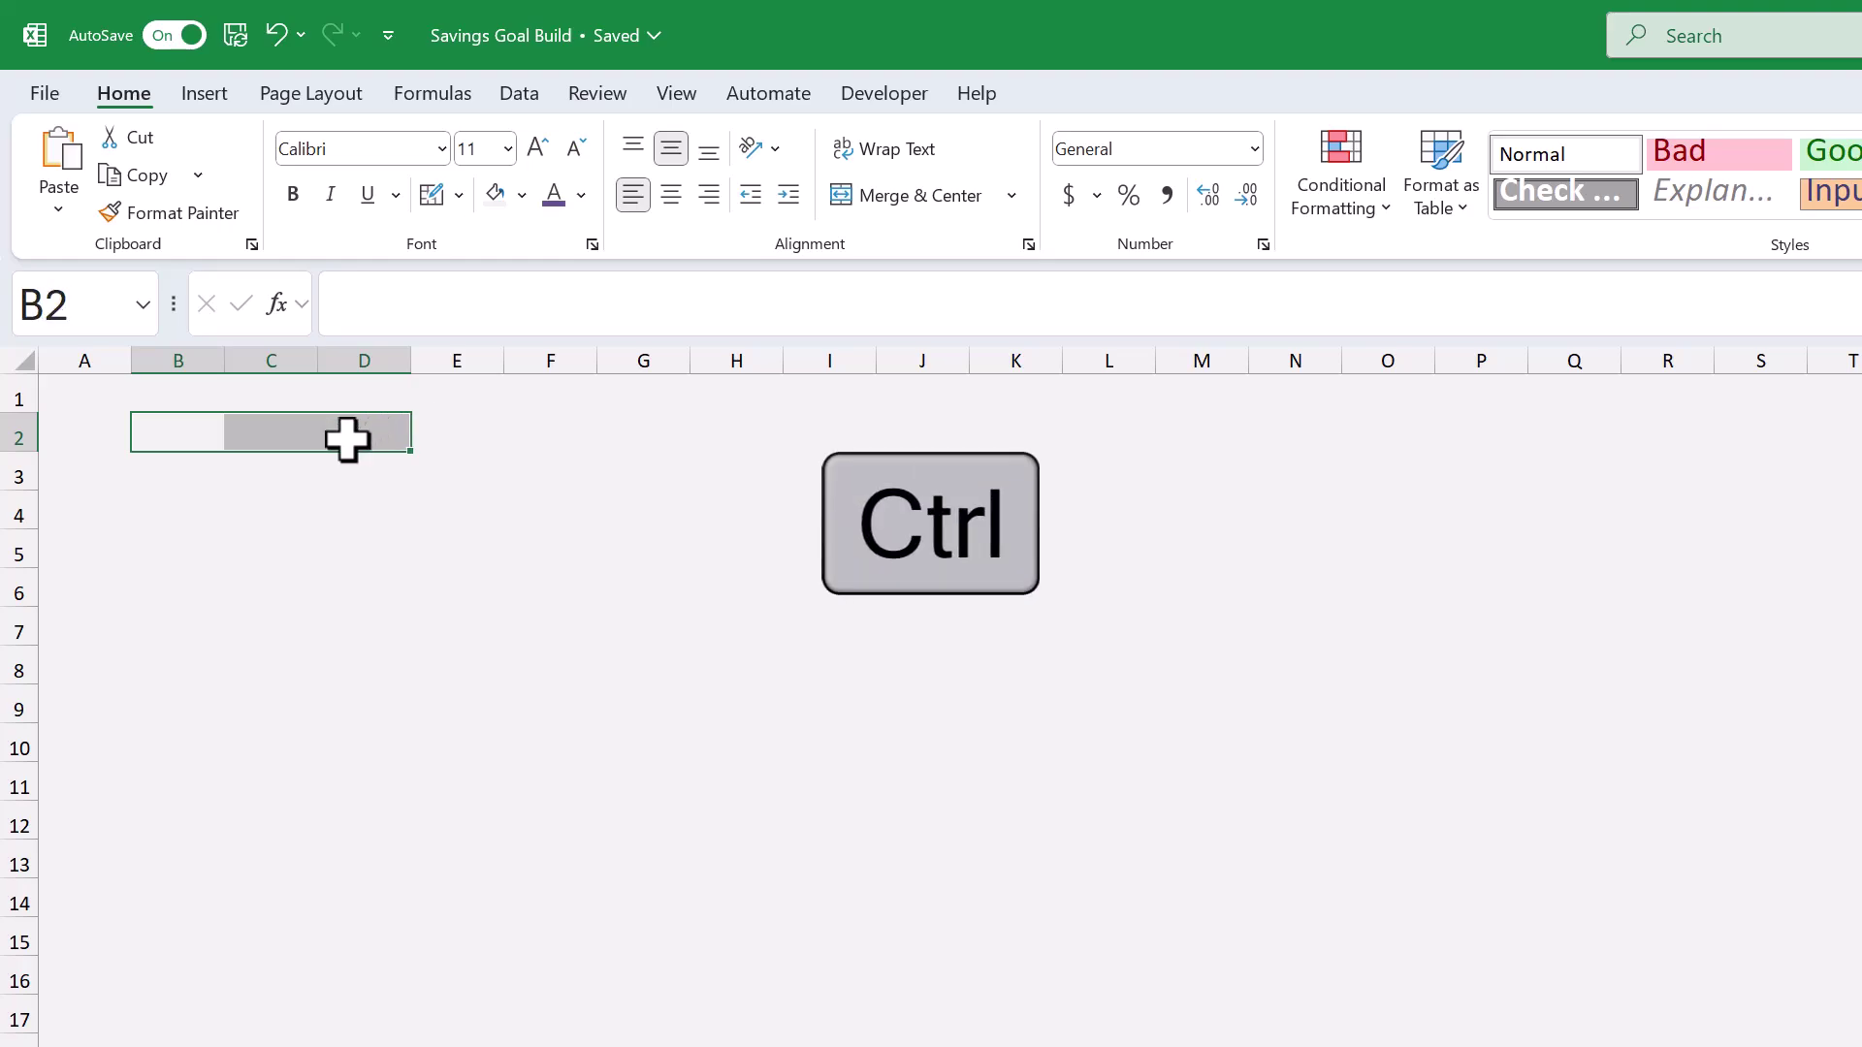
pyautogui.keyDown('ctrl'); pyautogui.click(184, 513); pyautogui.keyUp('ctrl')
pyautogui.keyDown('ctrl'); pyautogui.moveTo(187, 513); pyautogui.dragTo(363, 512); pyautogui.keyUp('ctrl')
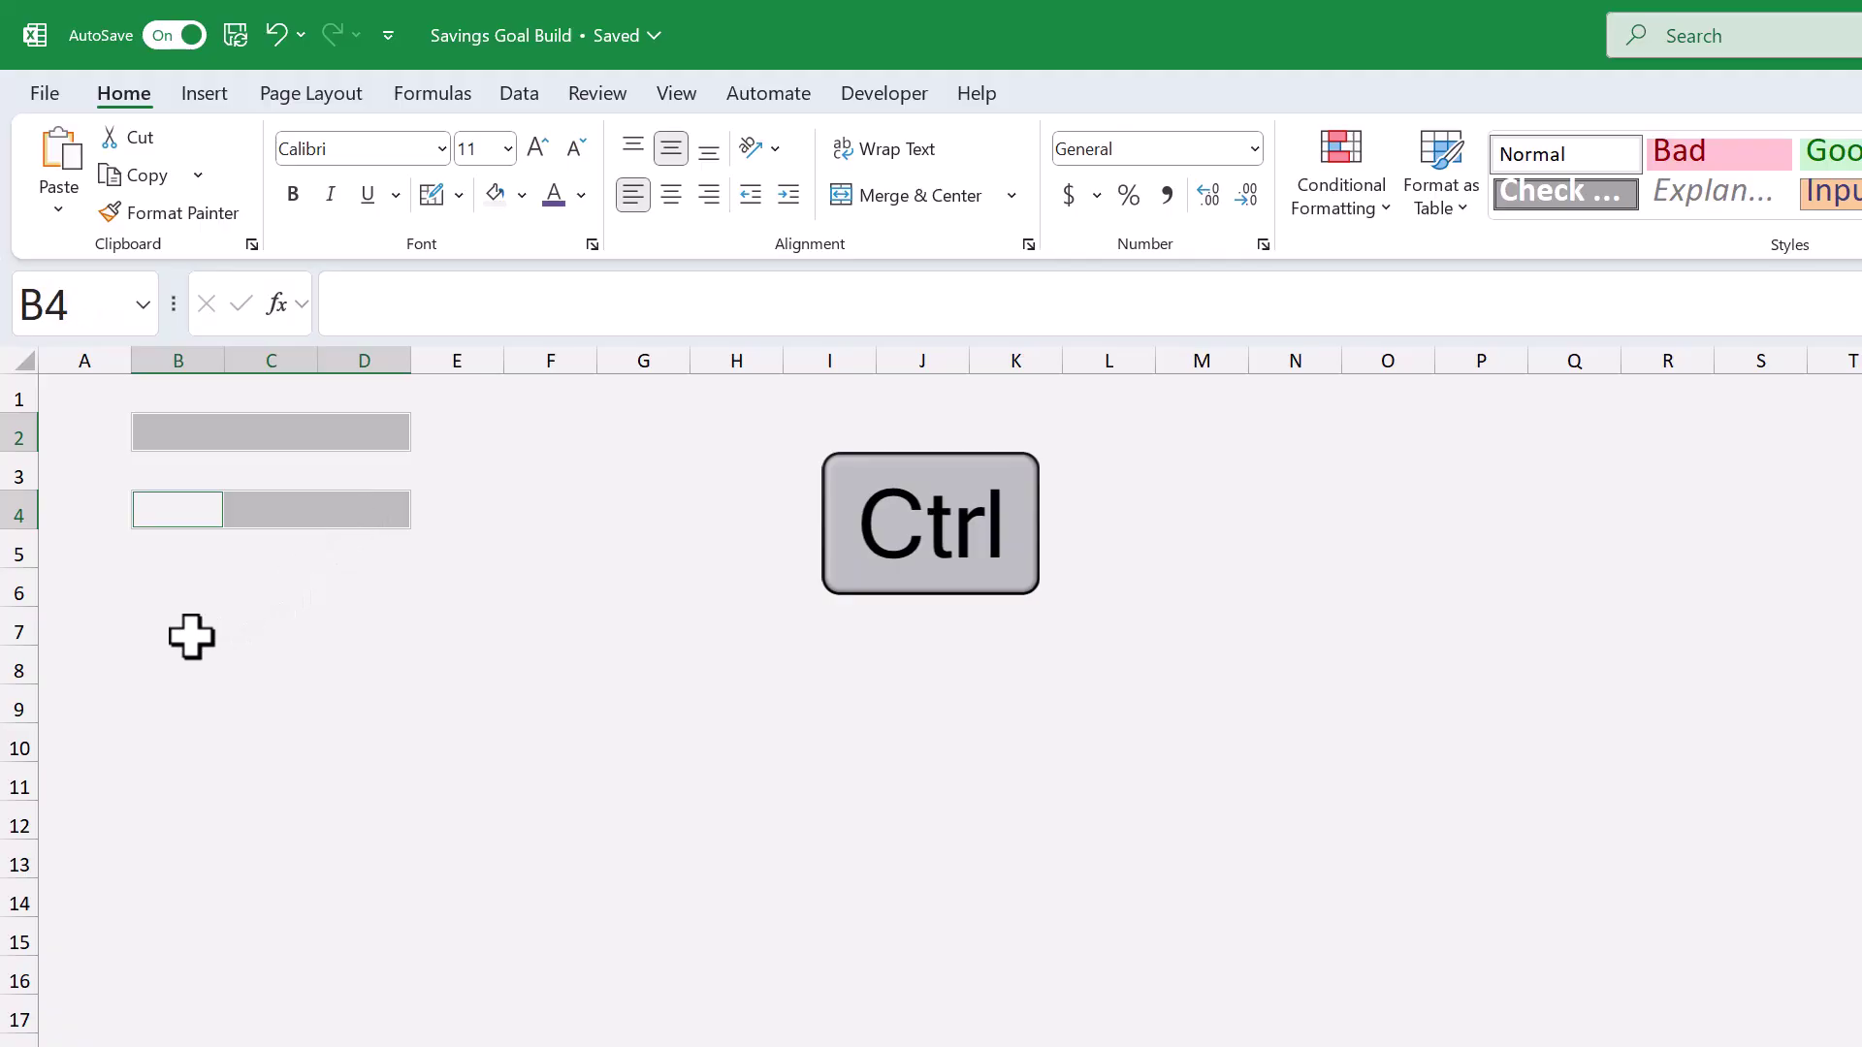
pyautogui.keyDown('ctrl'); pyautogui.moveTo(178, 597); pyautogui.dragTo(272, 631); pyautogui.keyUp('ctrl')
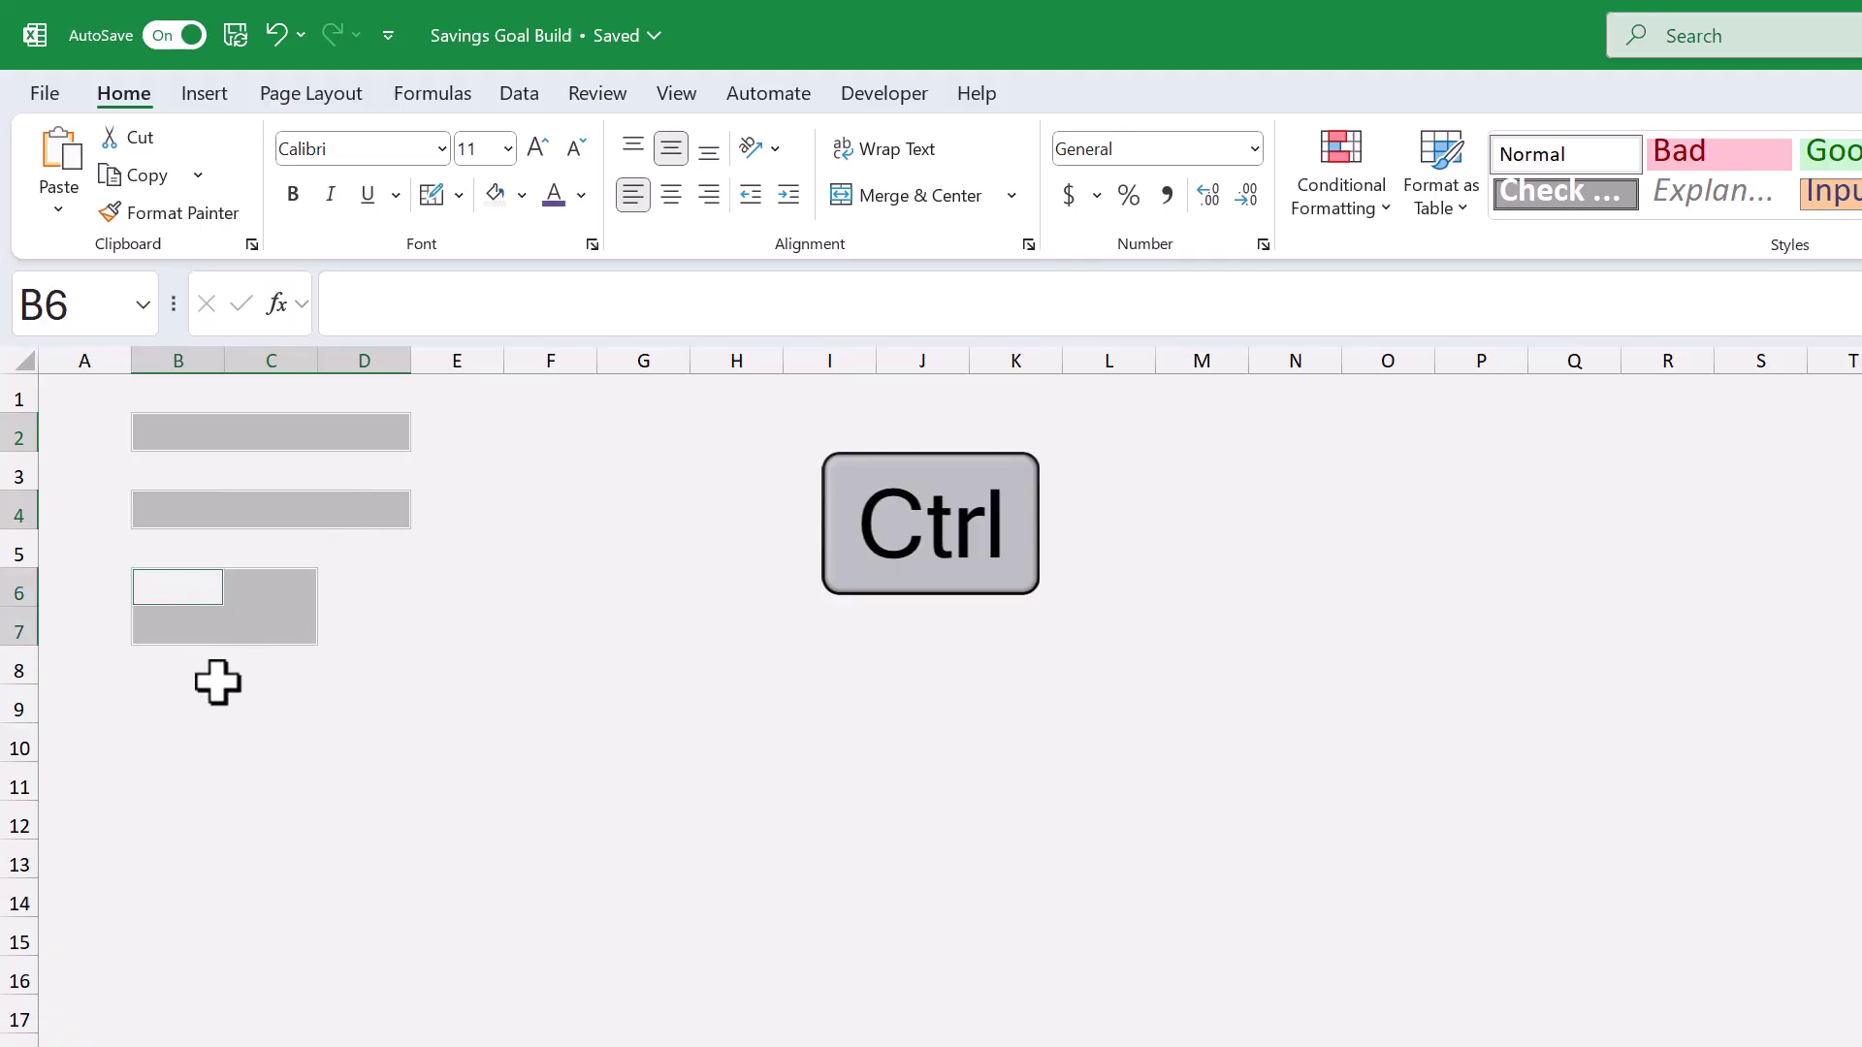
pyautogui.keyDown('ctrl'); pyautogui.moveTo(166, 698); pyautogui.dragTo(259, 743); pyautogui.keyUp('ctrl')
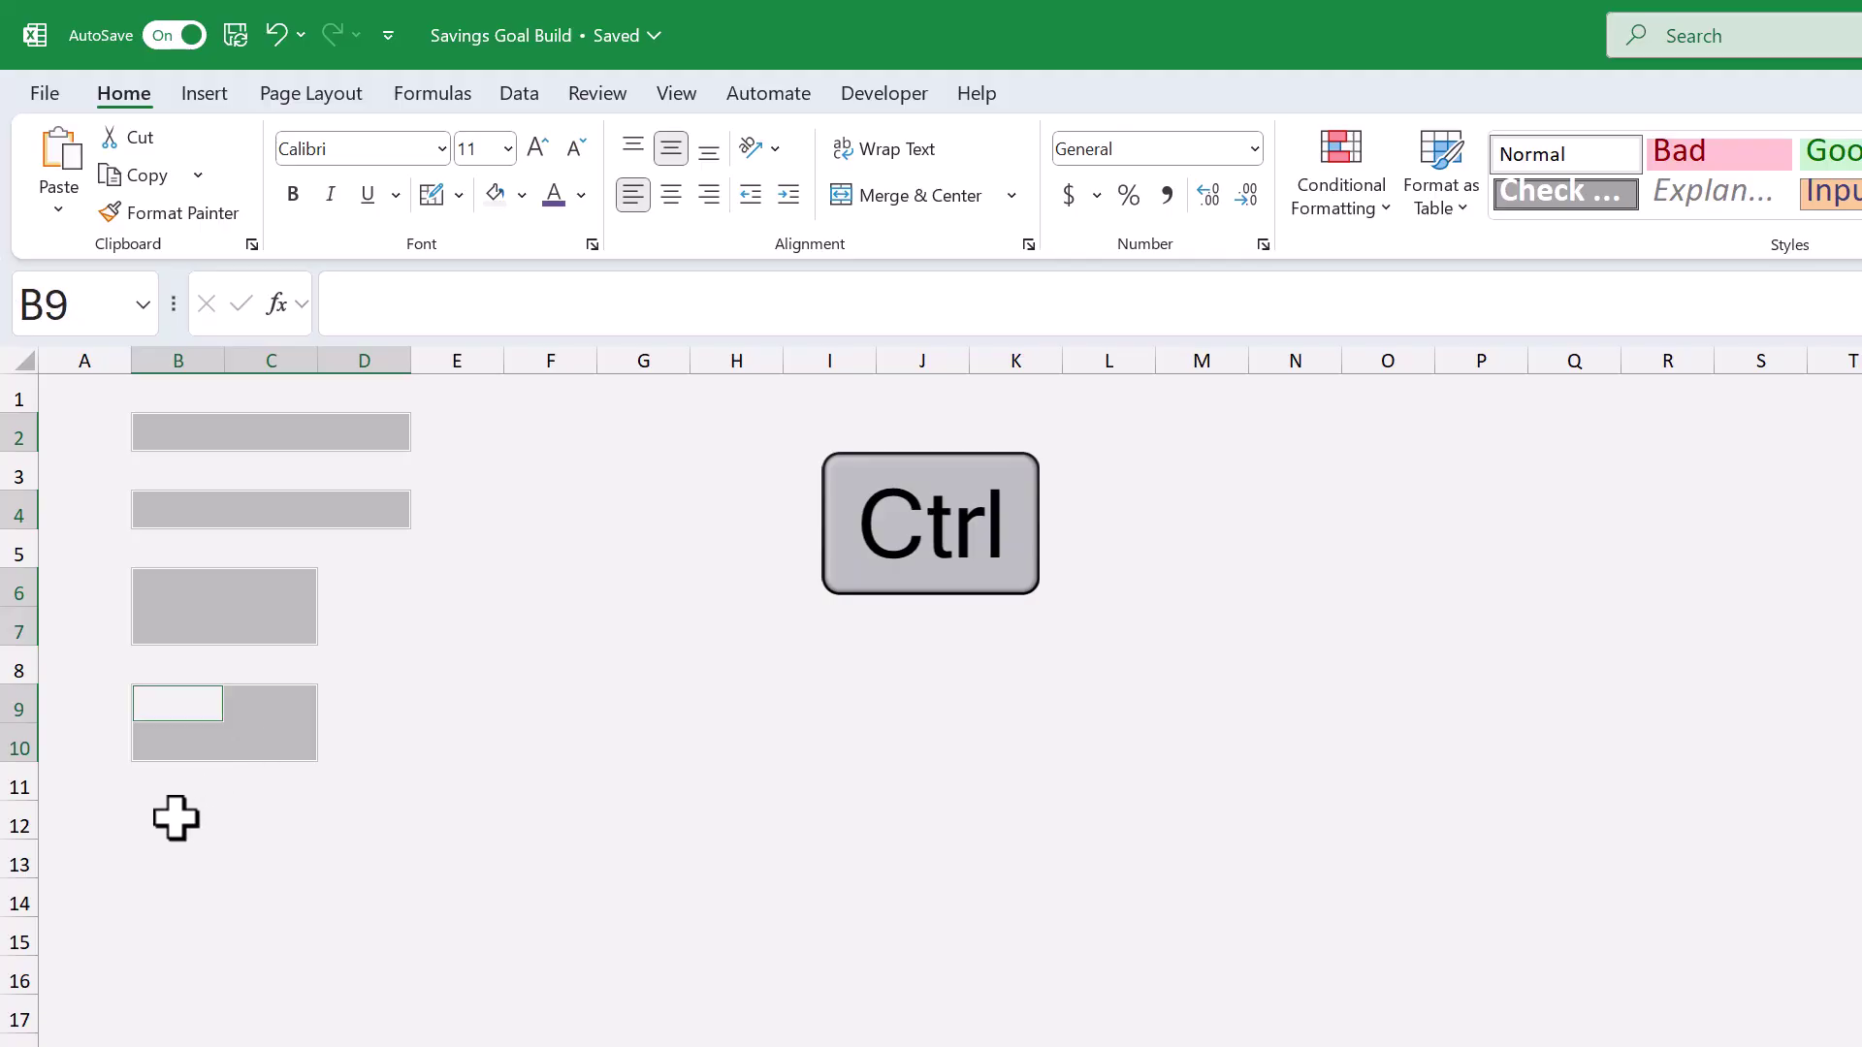
pyautogui.keyDown('ctrl'); pyautogui.moveTo(175, 817); pyautogui.dragTo(257, 855); pyautogui.keyUp('ctrl')
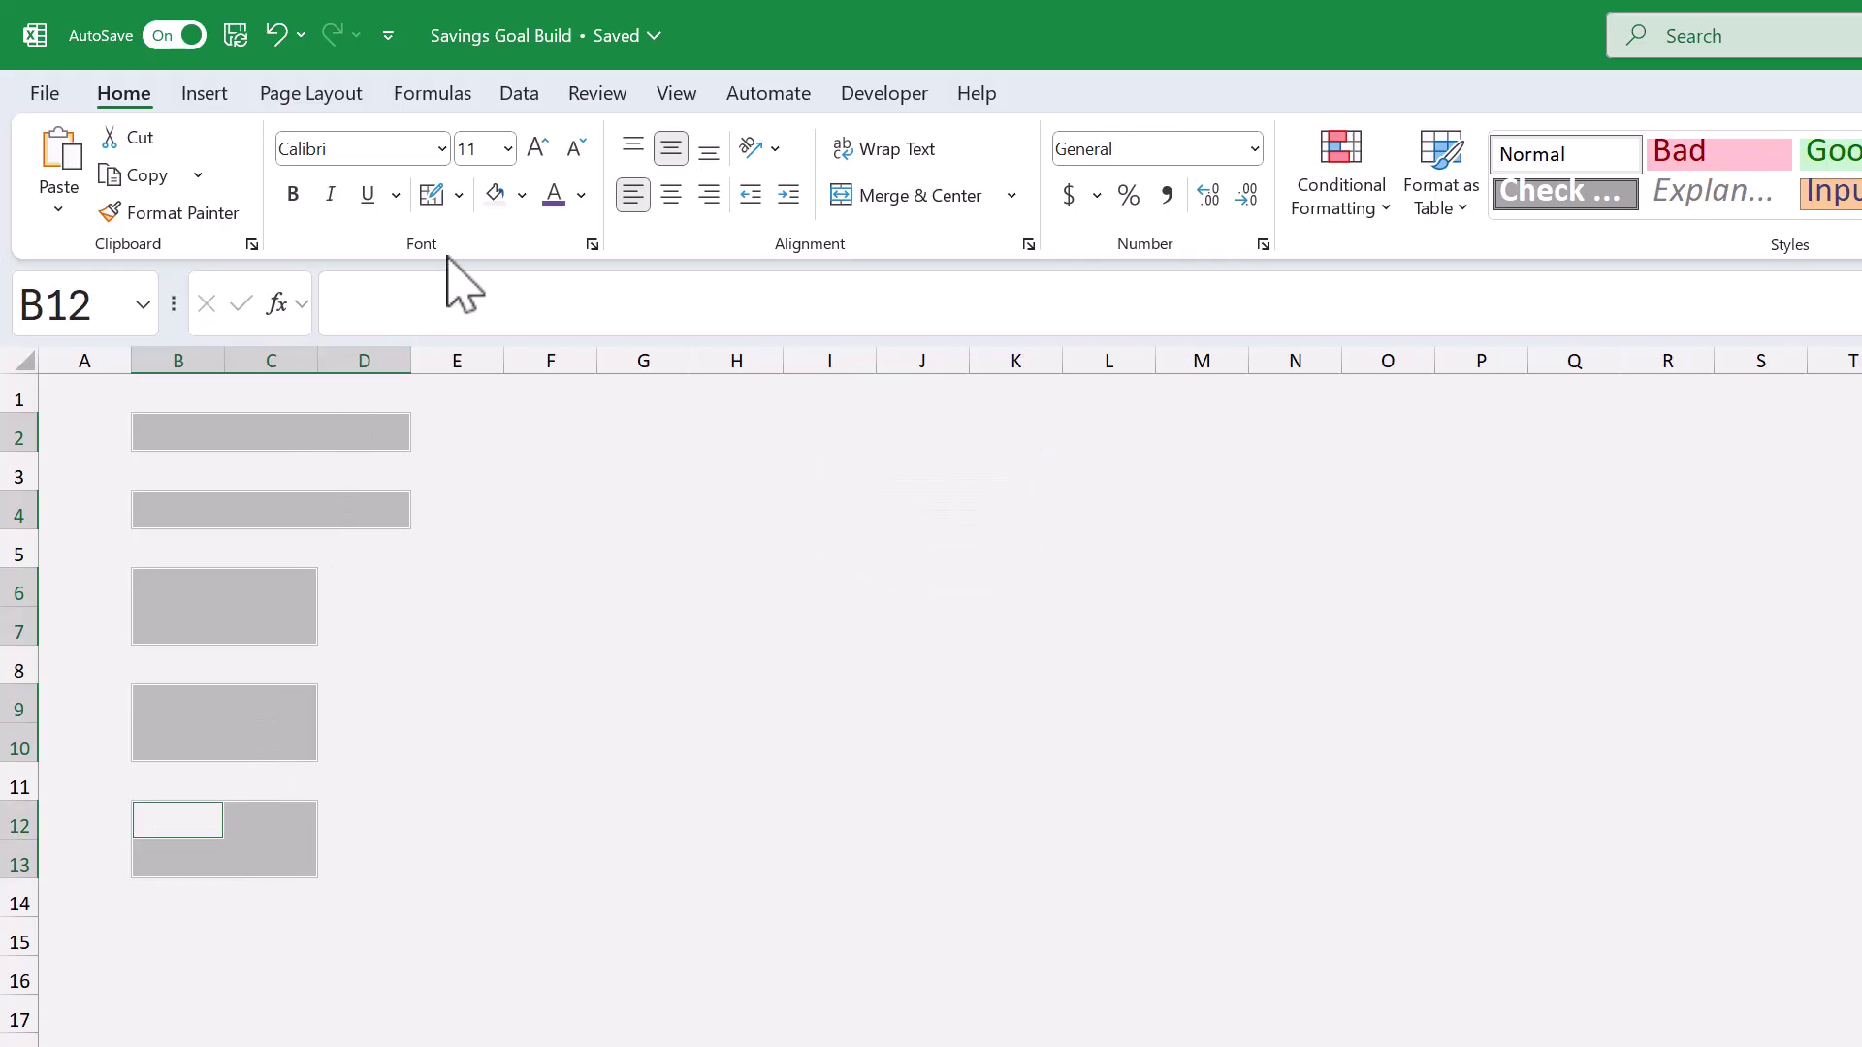
pyautogui.click(459, 194)
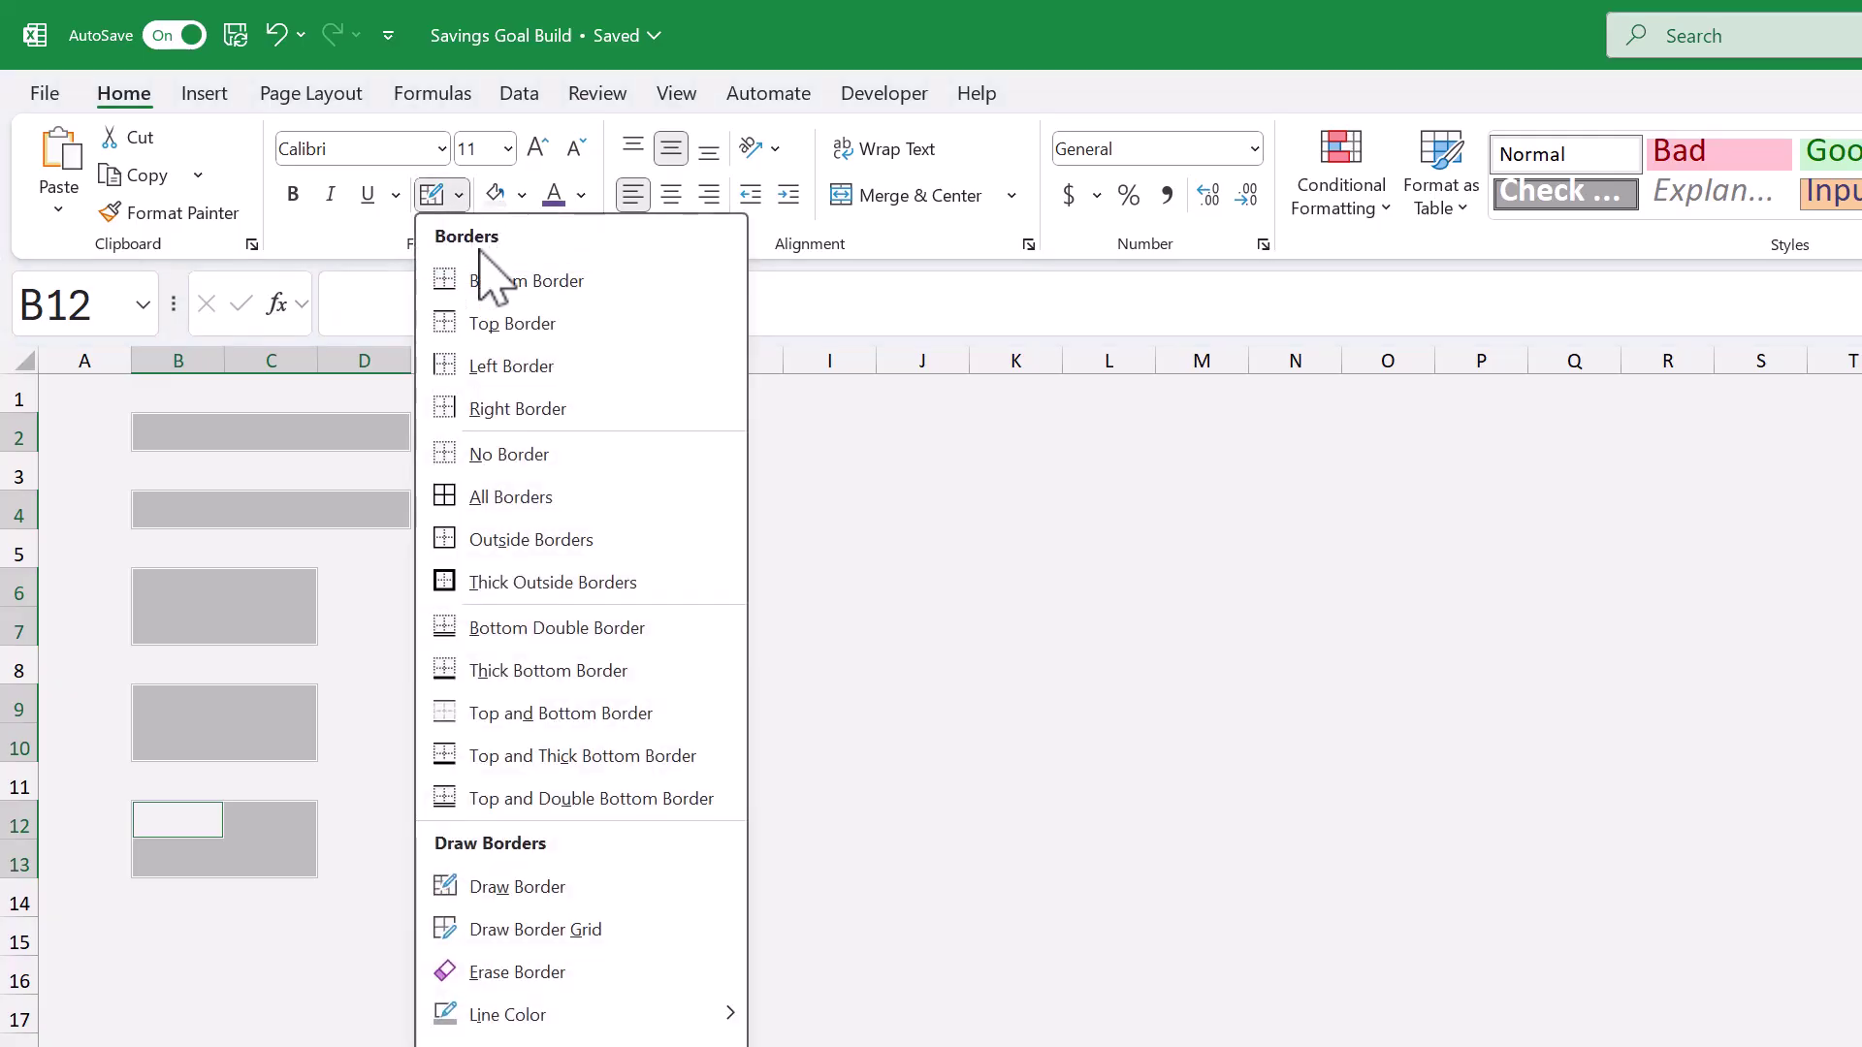
pyautogui.click(499, 497)
# Step: Set spacer columns A, D, H, L, P and T to a column width of 6
pyautogui.click(493, 499)
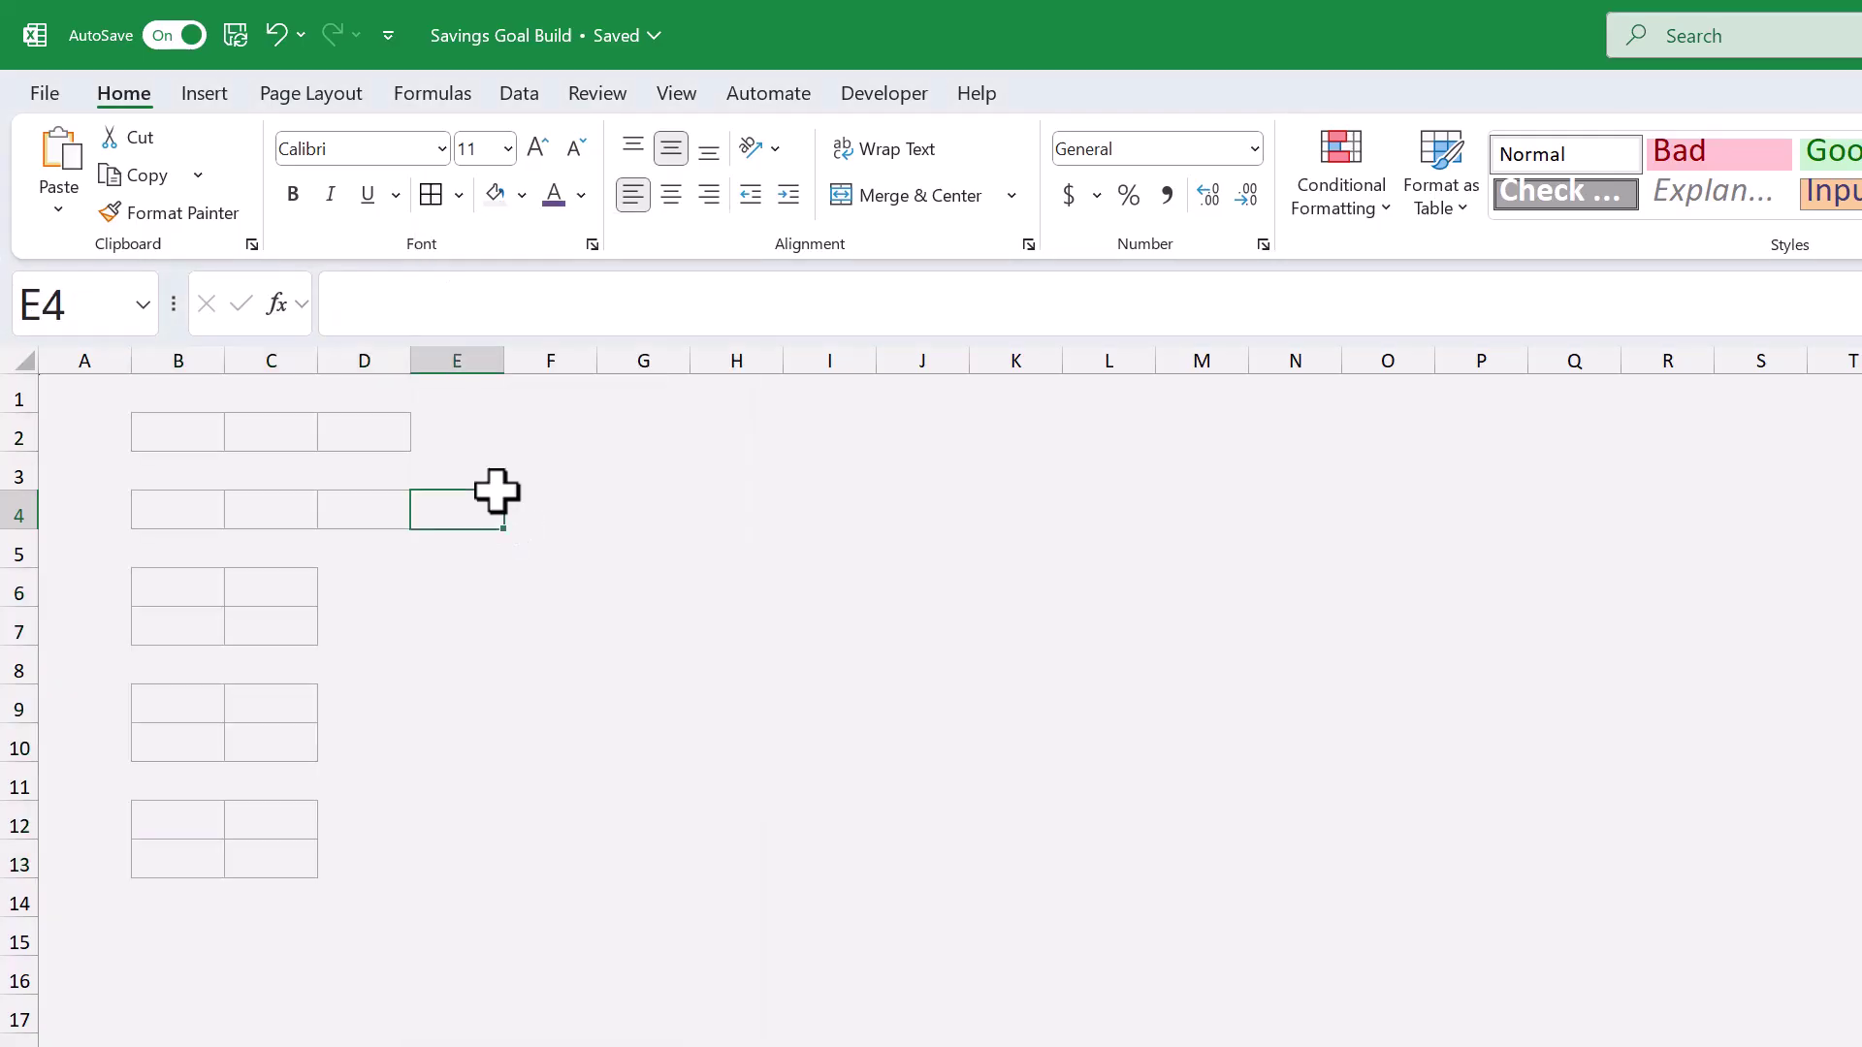
pyautogui.click(97, 363)
pyautogui.press('ctrl')
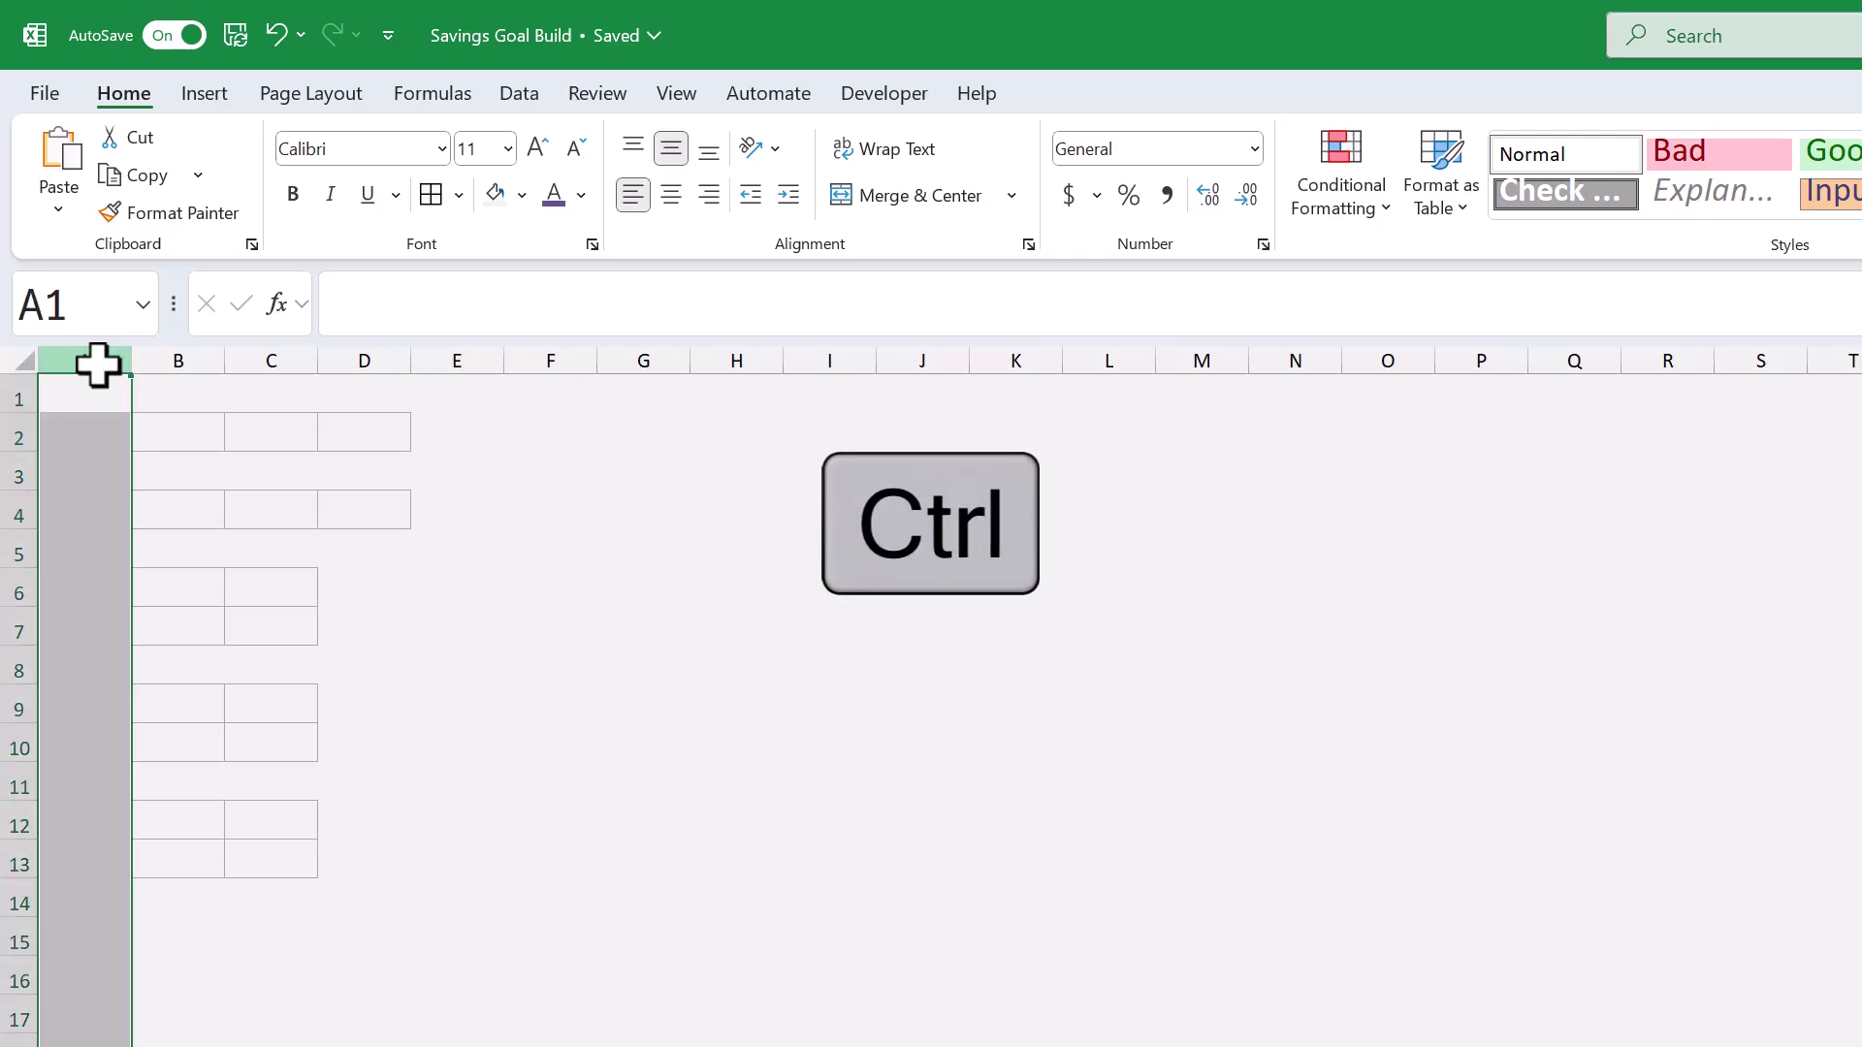
pyautogui.keyDown('ctrl'); pyautogui.click(367, 354); pyautogui.keyUp('ctrl')
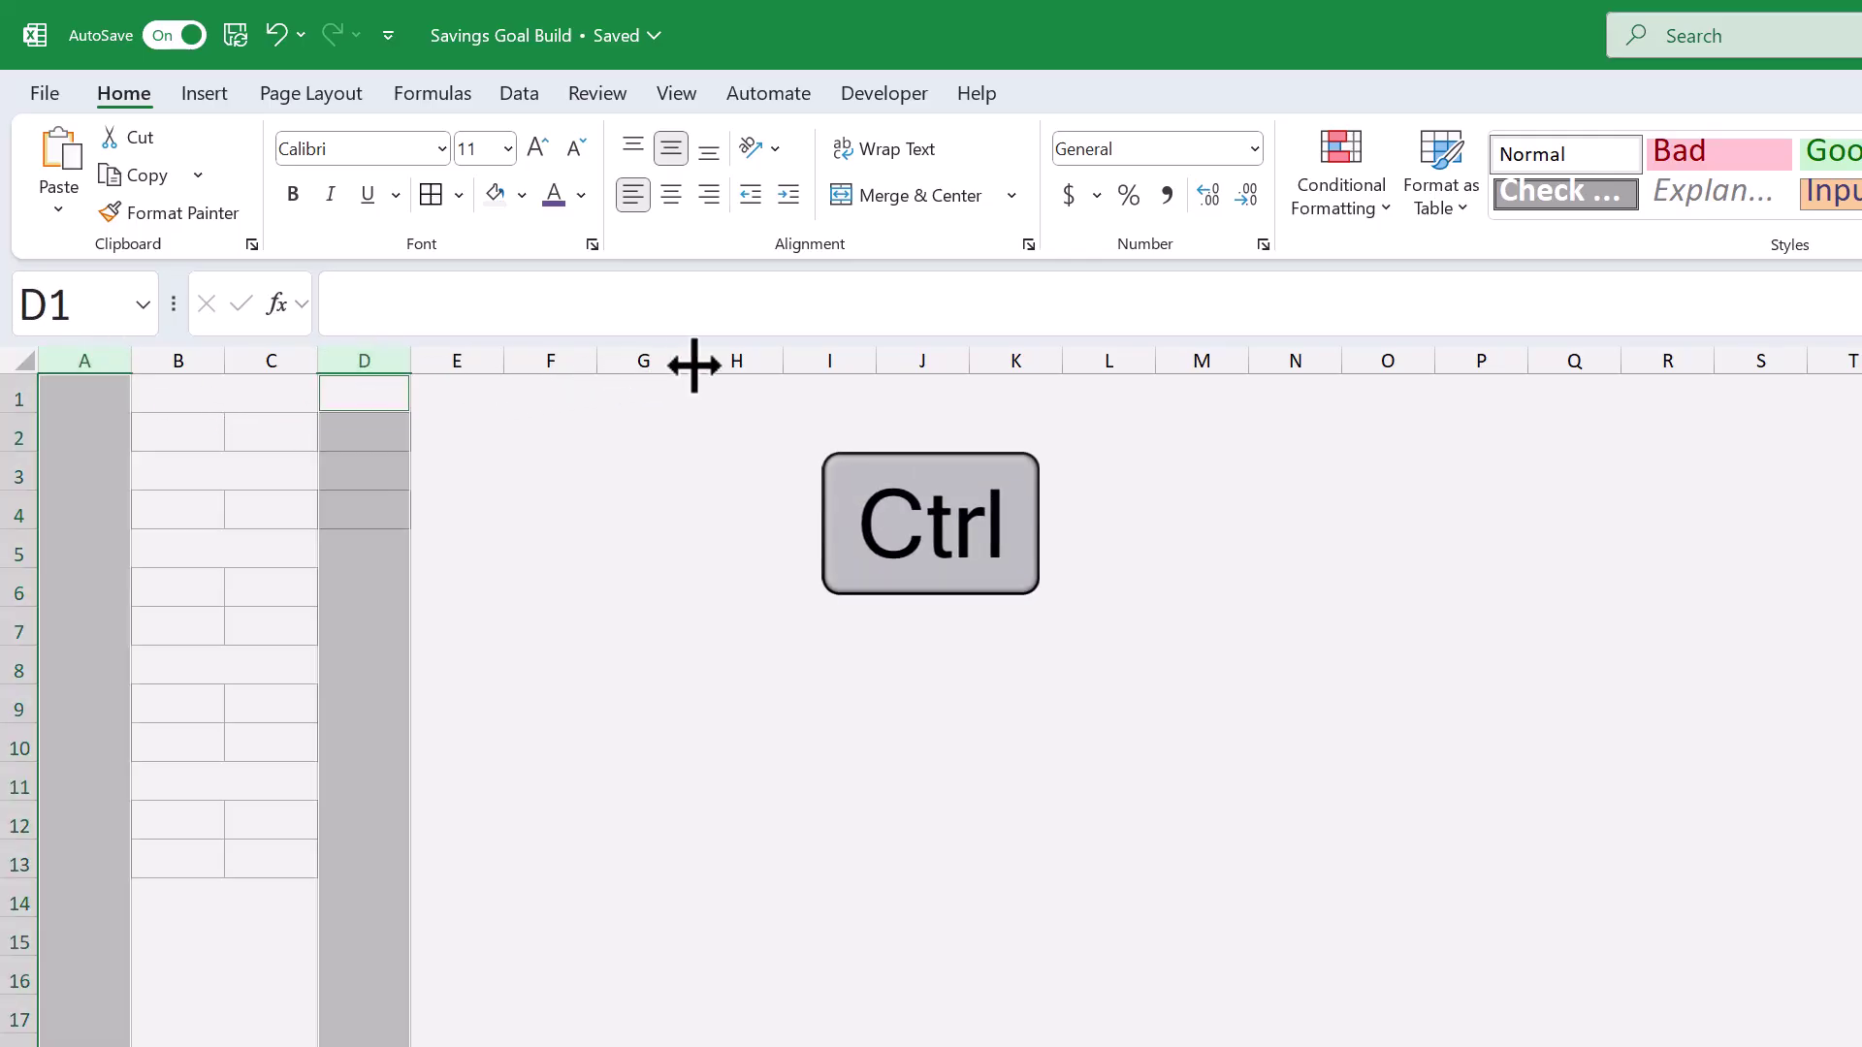
pyautogui.keyDown('ctrl'); pyautogui.click(715, 354); pyautogui.keyUp('ctrl')
pyautogui.keyDown('ctrl'); pyautogui.click(1106, 357); pyautogui.keyUp('ctrl')
pyautogui.keyDown('ctrl'); pyautogui.click(1104, 354); pyautogui.keyUp('ctrl')
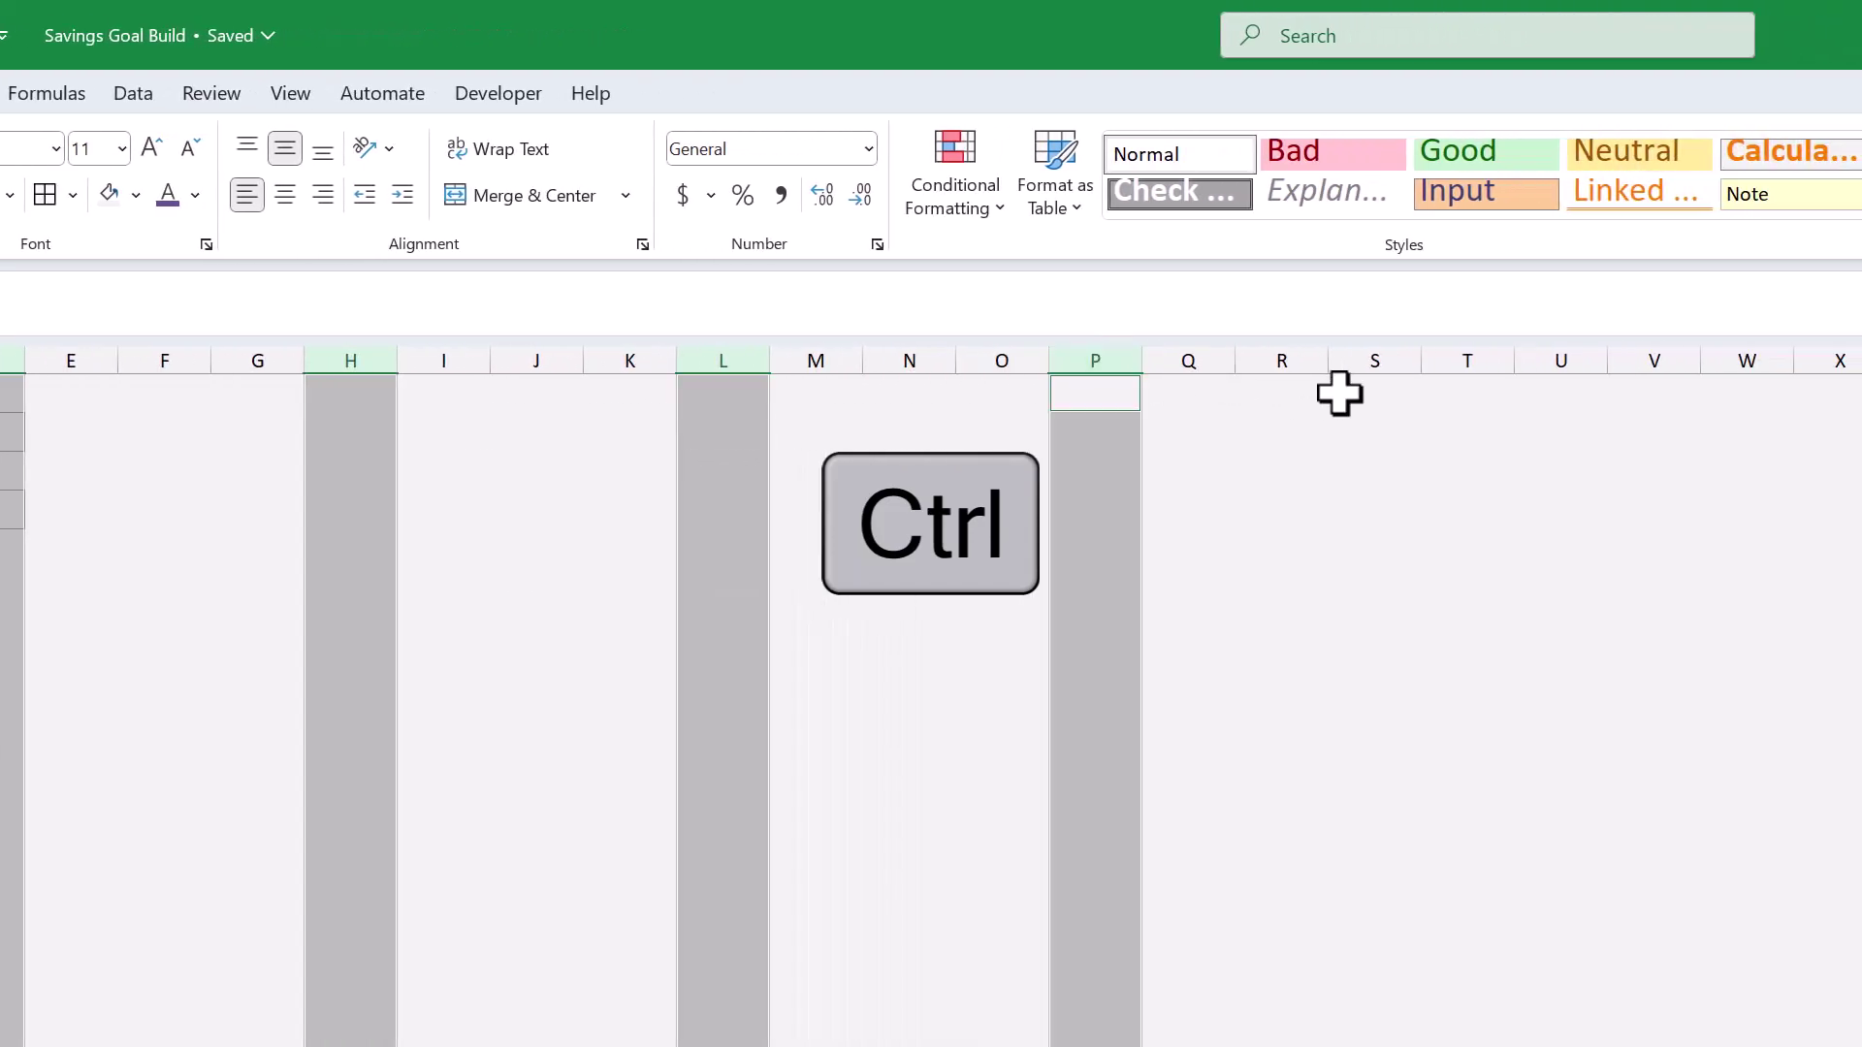
pyautogui.keyDown('ctrl'); pyautogui.click(1474, 357); pyautogui.keyUp('ctrl')
pyautogui.rightClick(1487, 355)
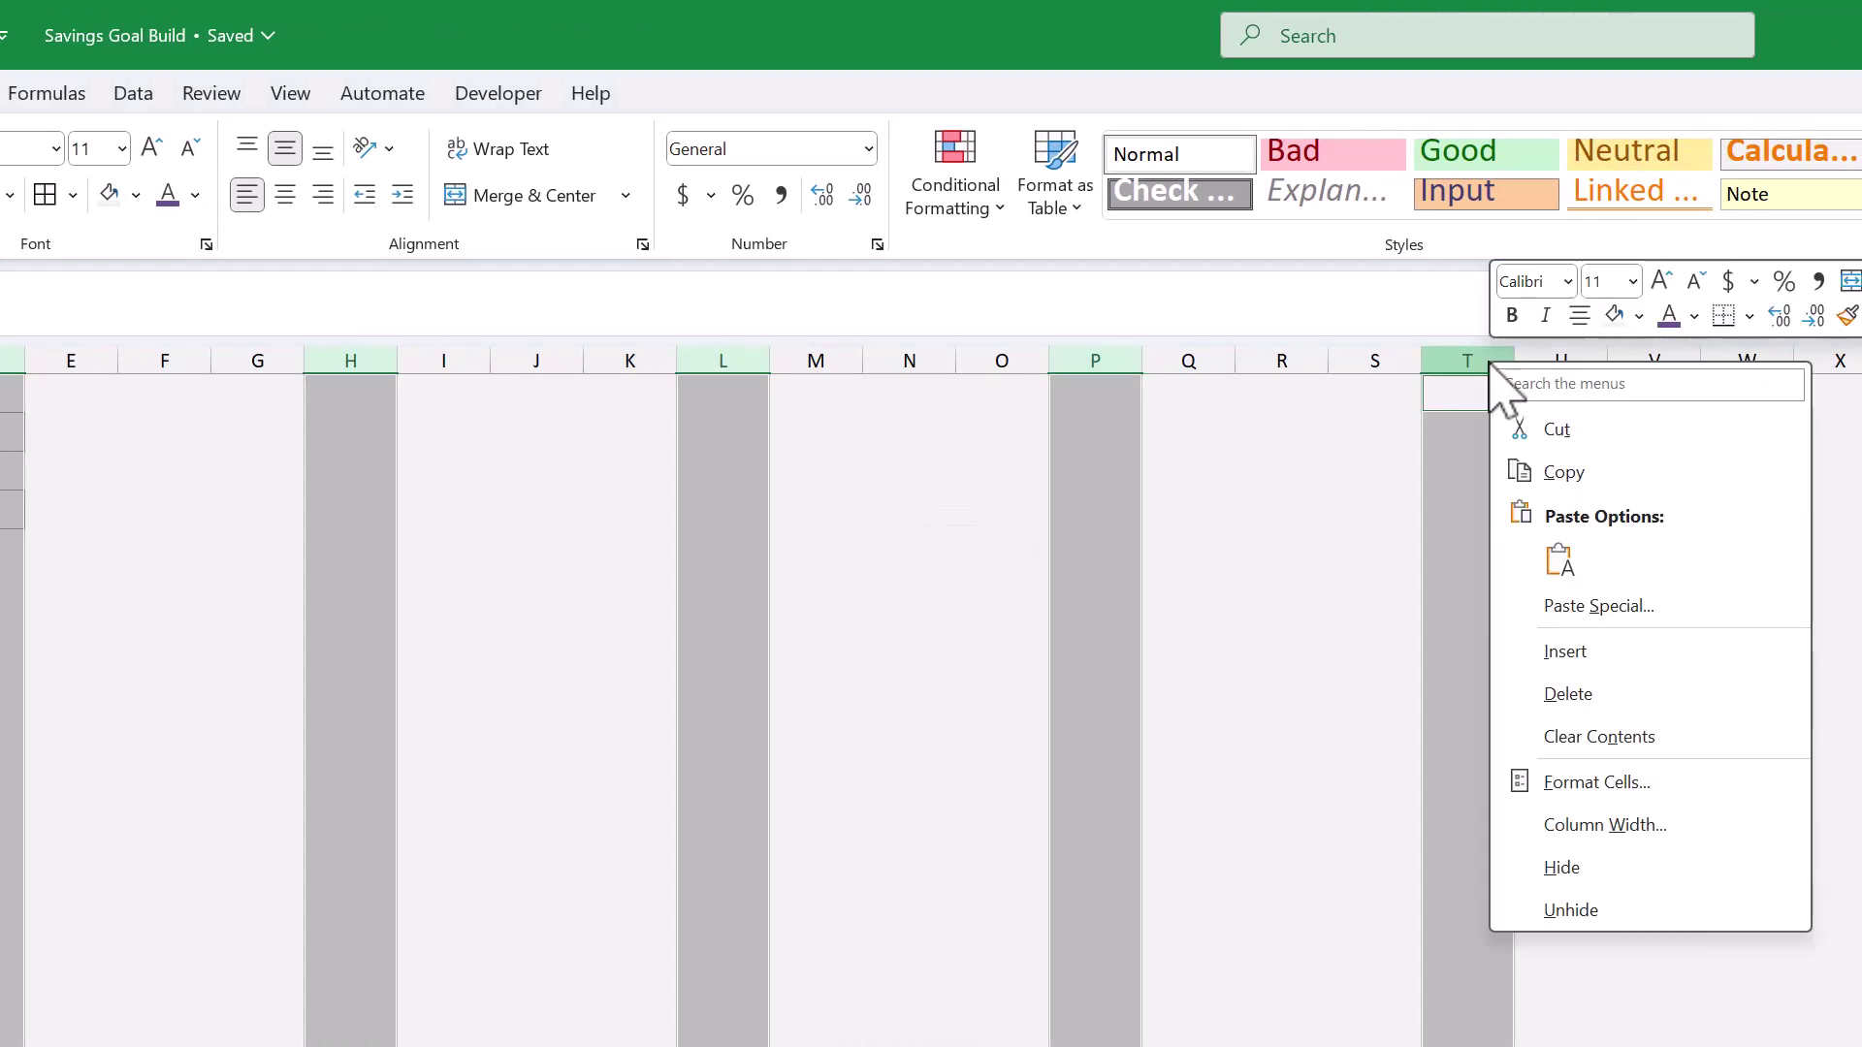
pyautogui.click(1590, 819)
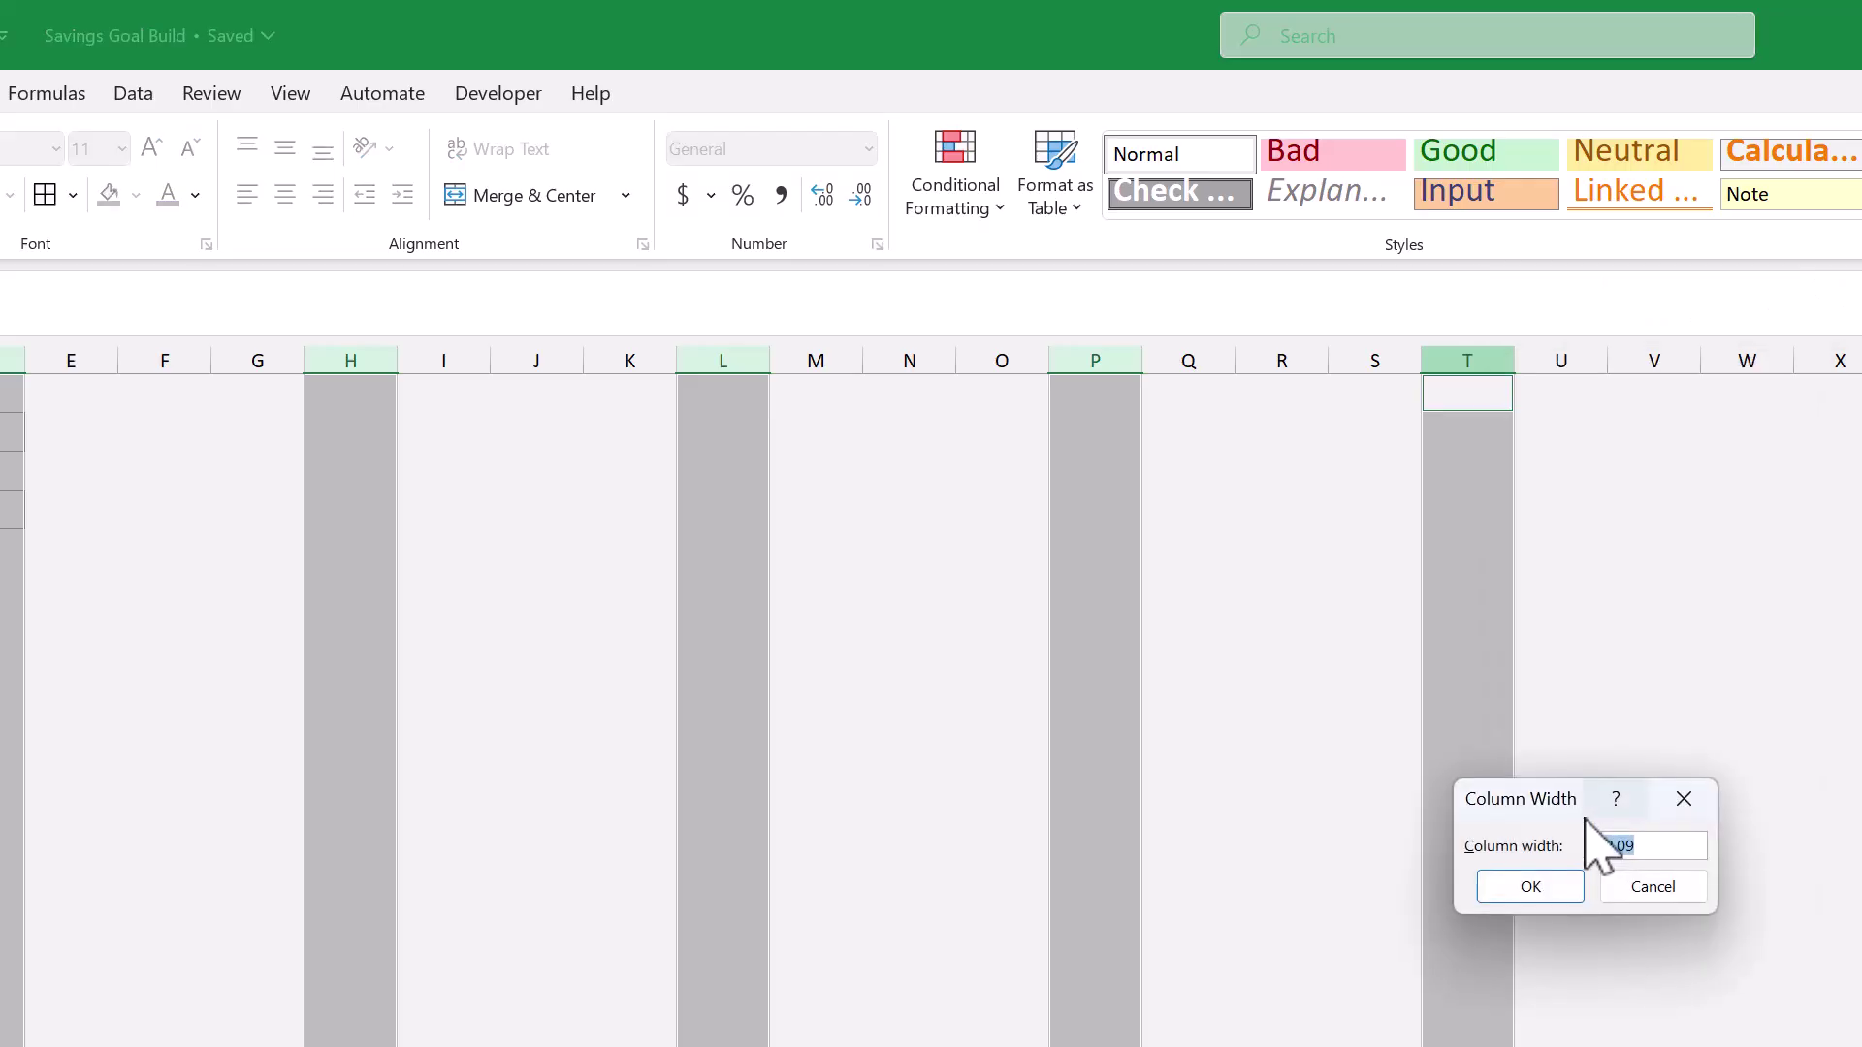
pyautogui.moveTo(1571, 807); pyautogui.dragTo(1363, 619)
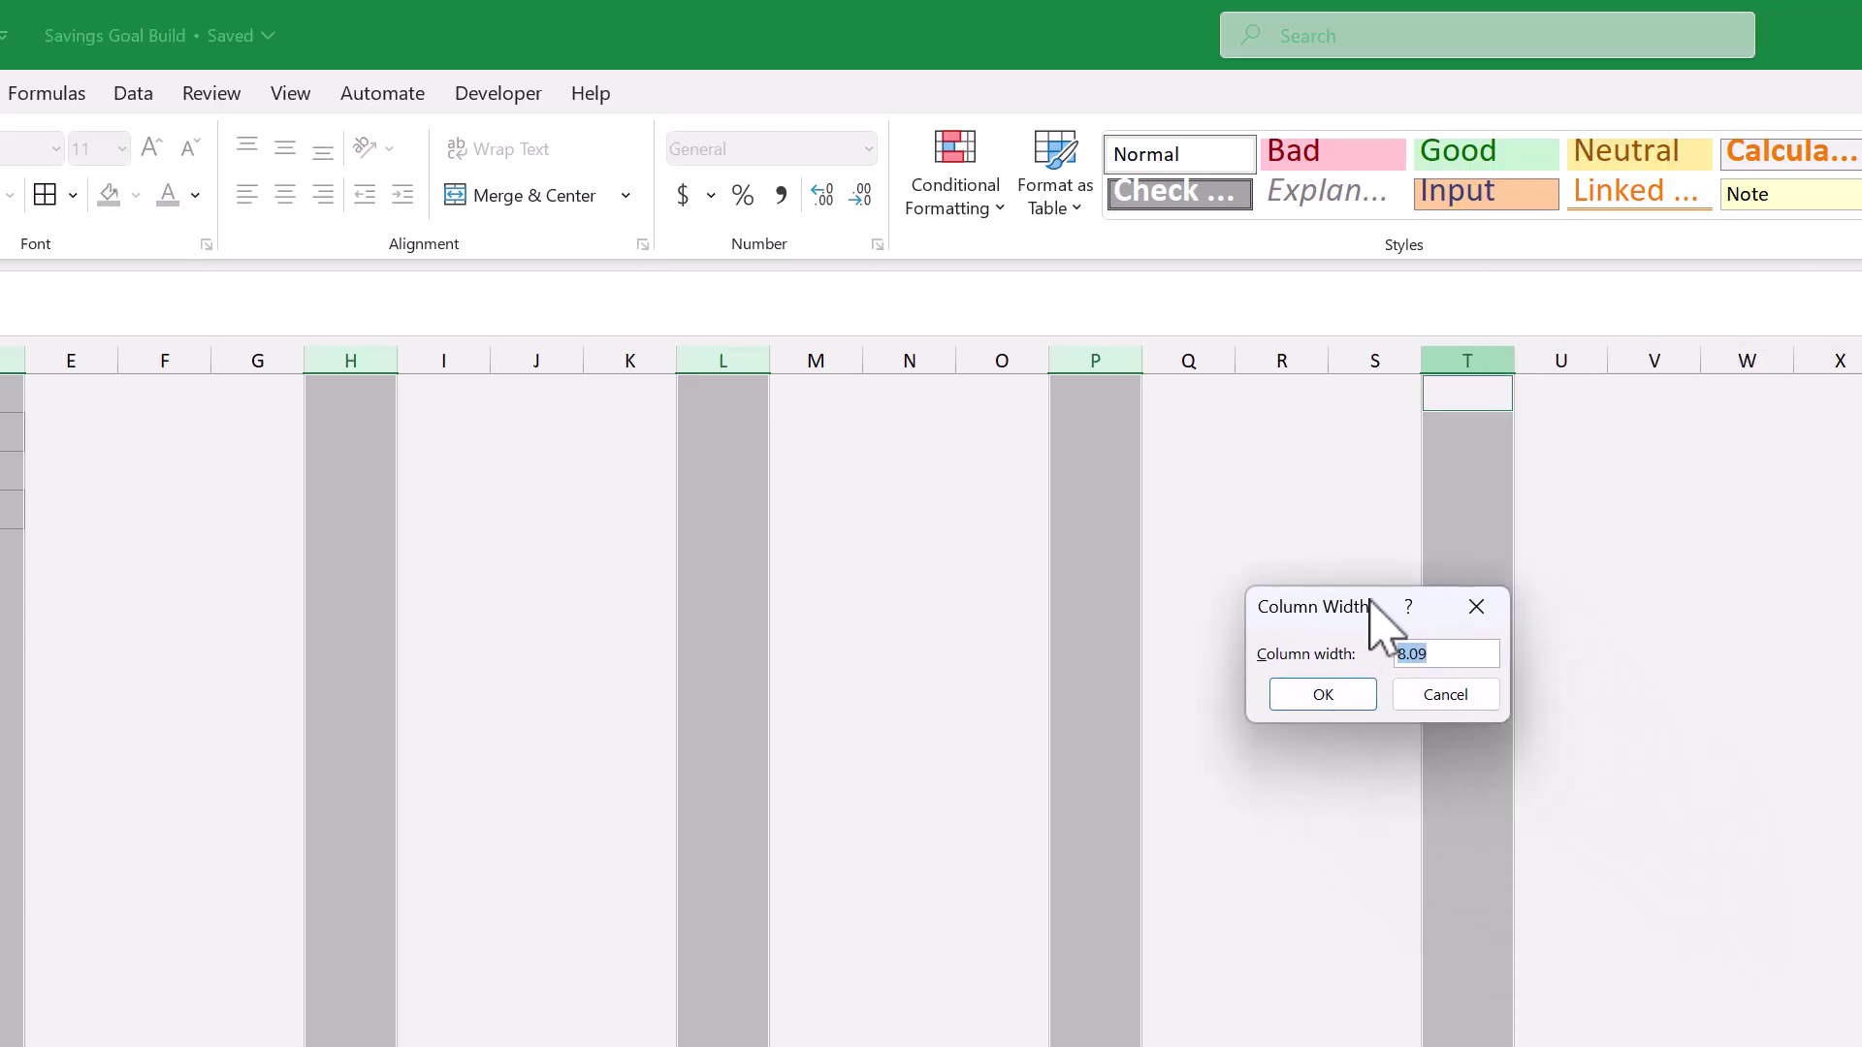
pyautogui.write('6')
pyautogui.click(1363, 694)
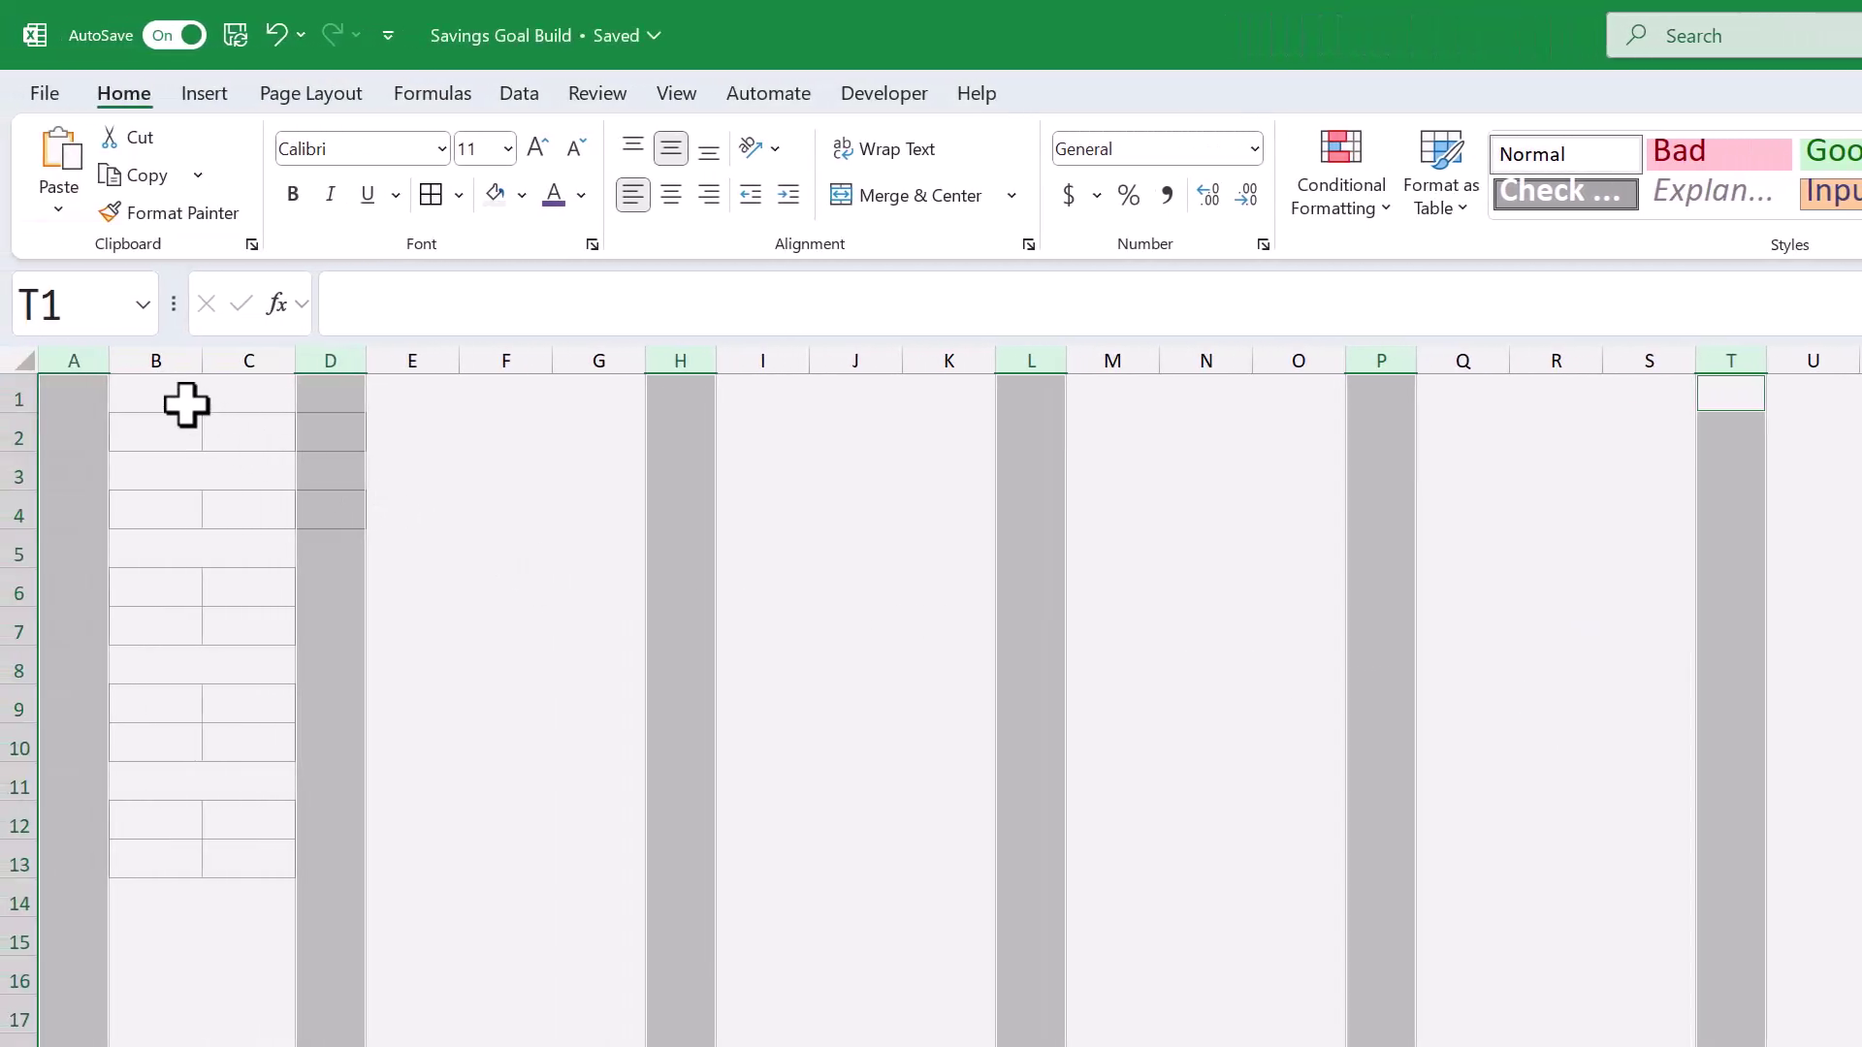
# Step: Set column pairs B:C, F:G, J:K, N:O and R:S to a column width of 15
pyautogui.moveTo(151, 344); pyautogui.dragTo(238, 359)
pyautogui.press('ctrl')
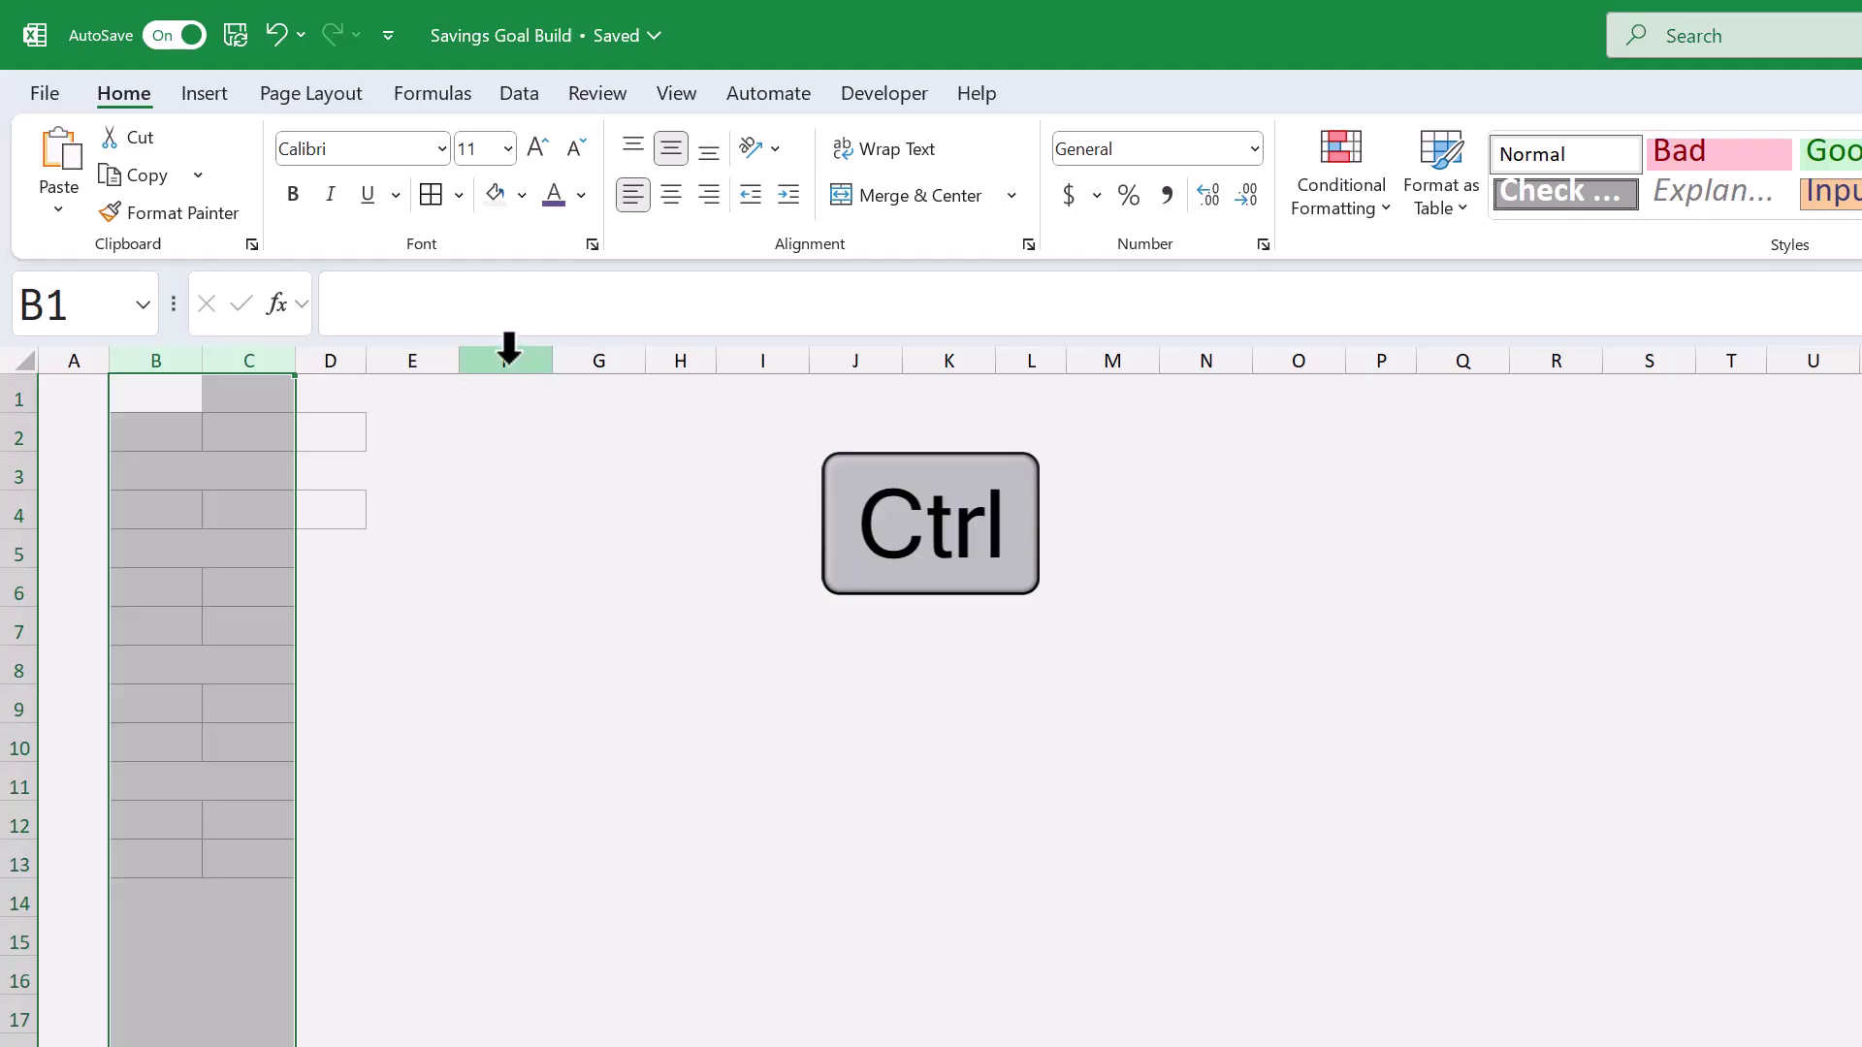
pyautogui.moveTo(509, 350); pyautogui.dragTo(573, 361)
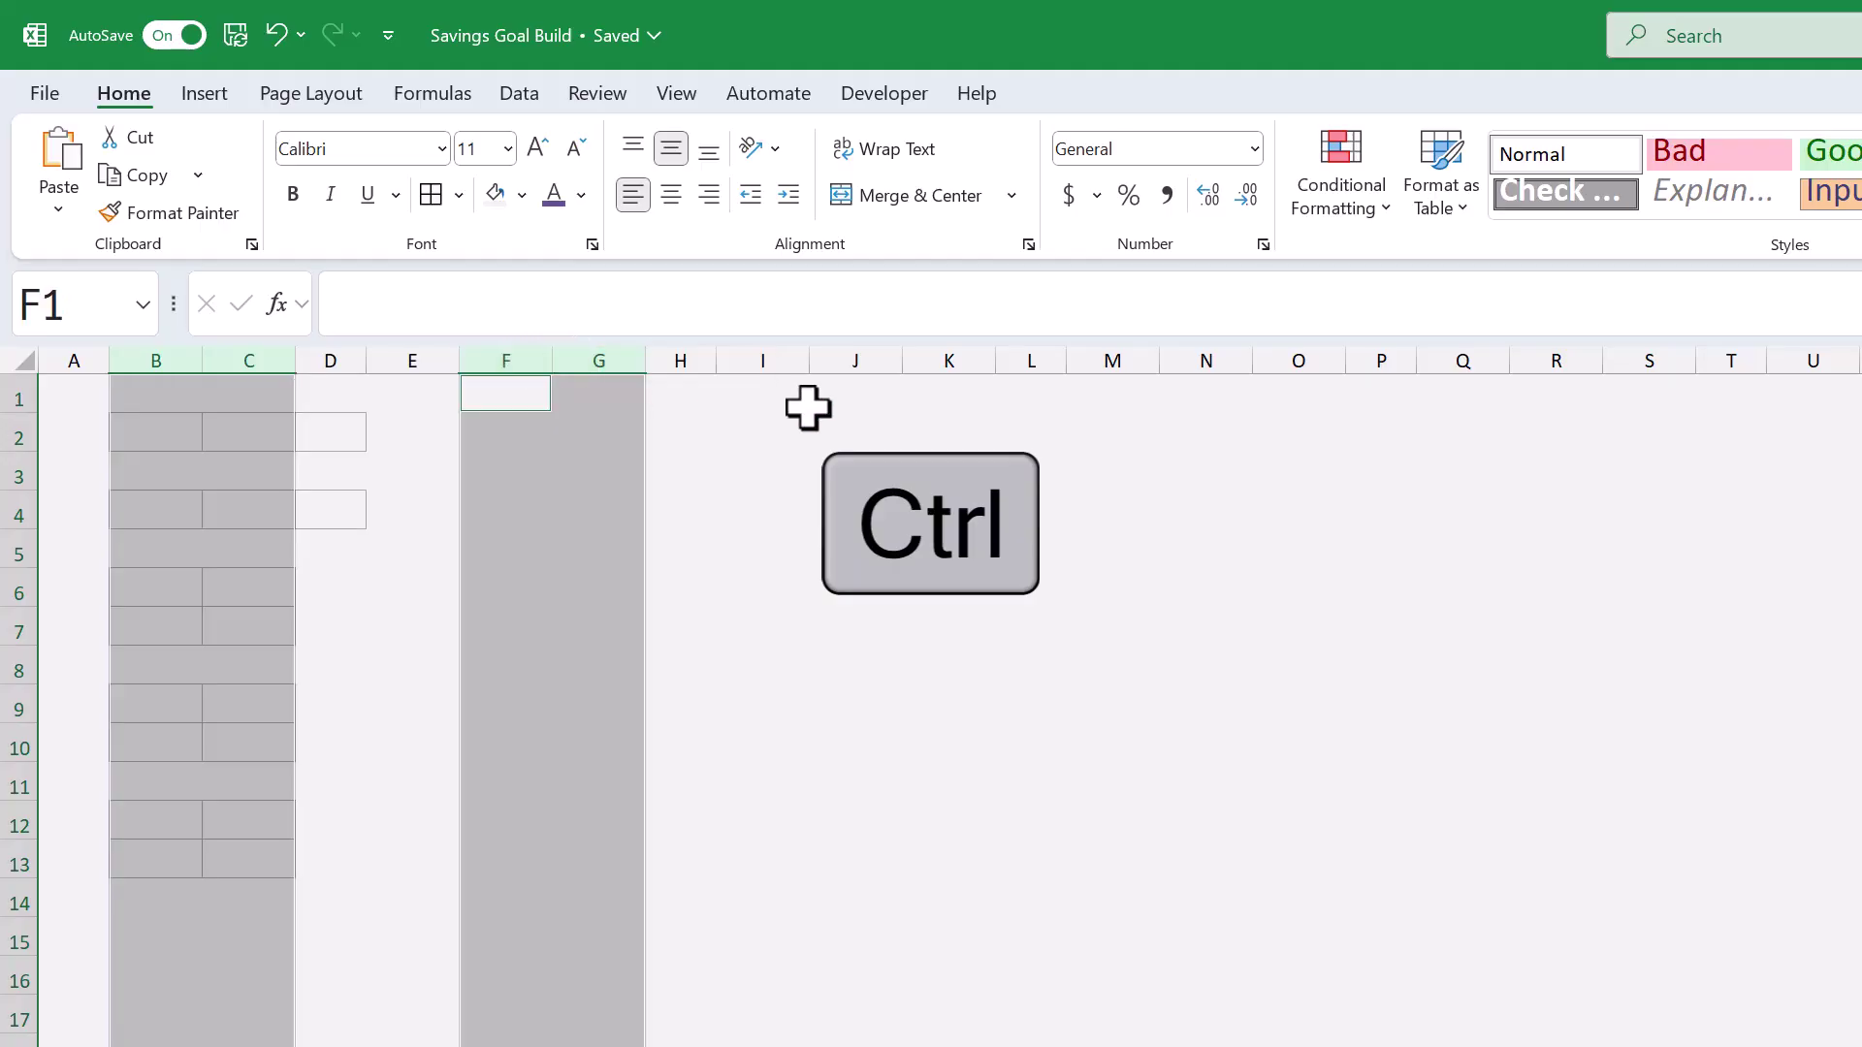
pyautogui.moveTo(857, 351); pyautogui.dragTo(927, 366)
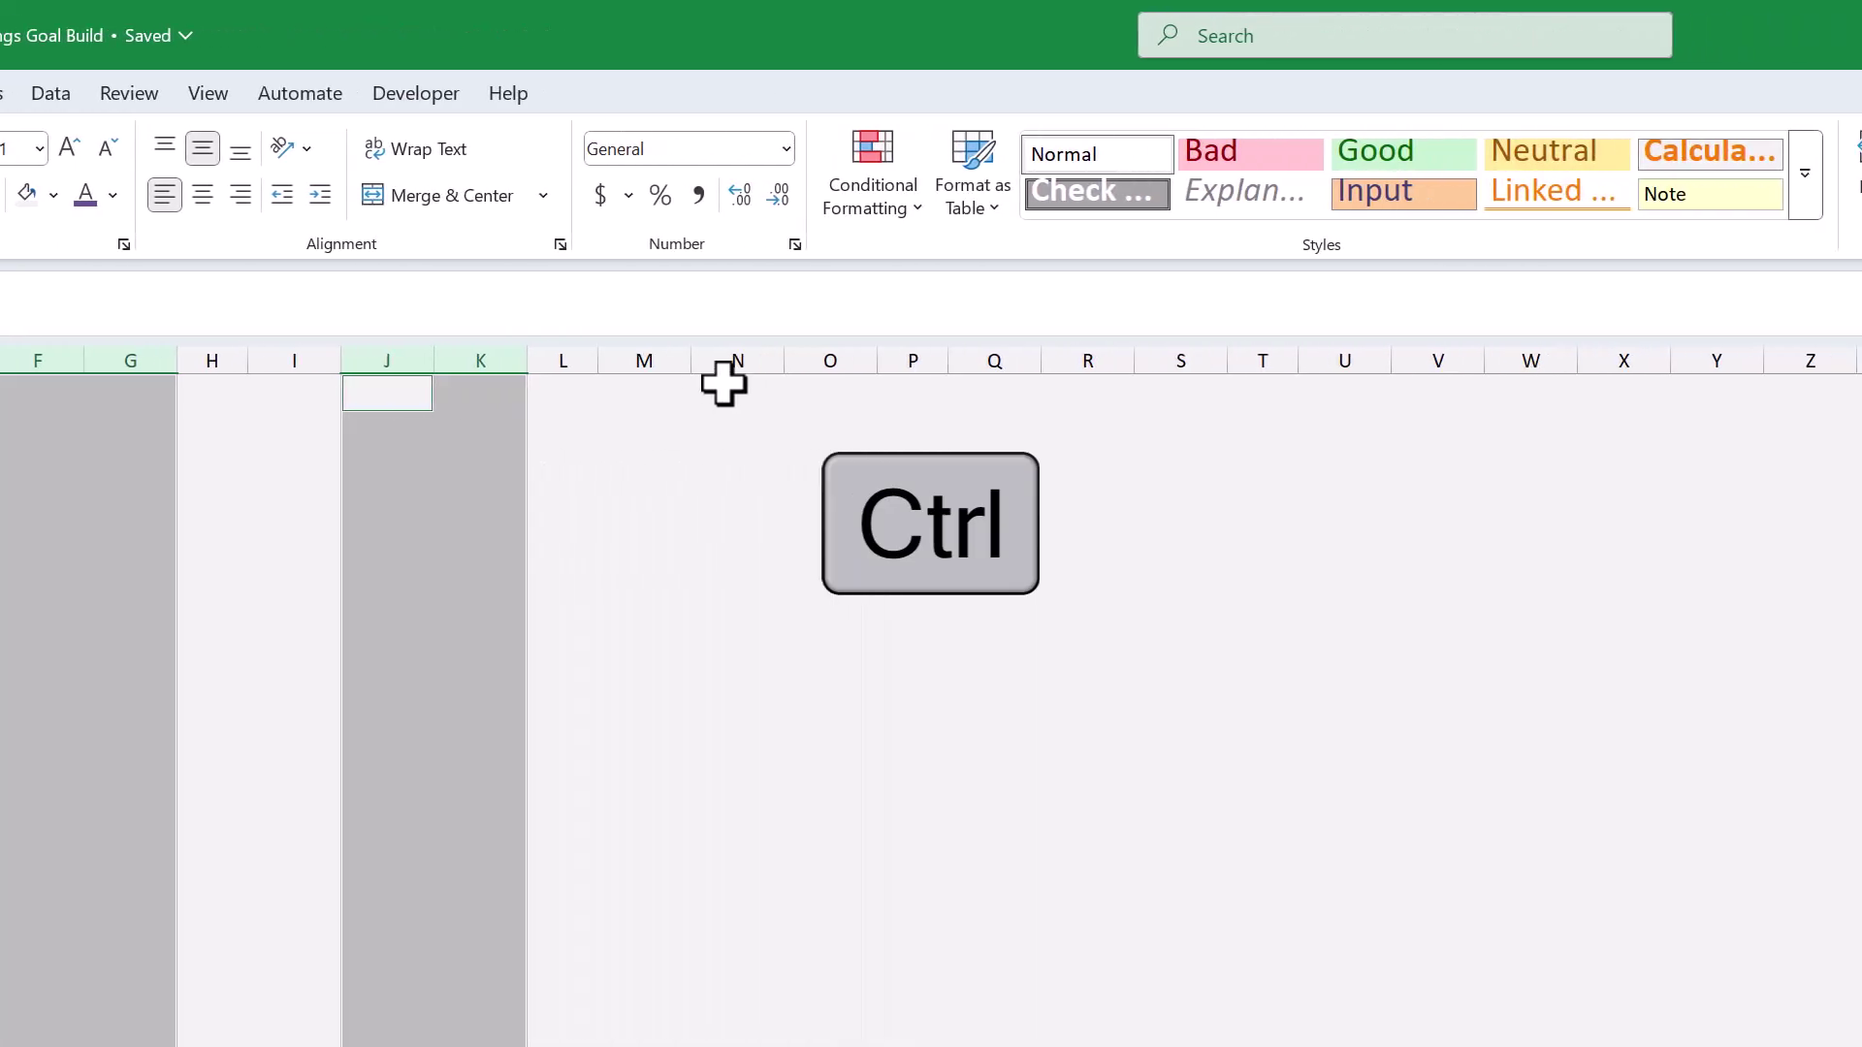
pyautogui.moveTo(730, 359); pyautogui.dragTo(863, 360)
pyautogui.moveTo(1071, 357); pyautogui.dragTo(1142, 355)
pyautogui.rightClick(1142, 353)
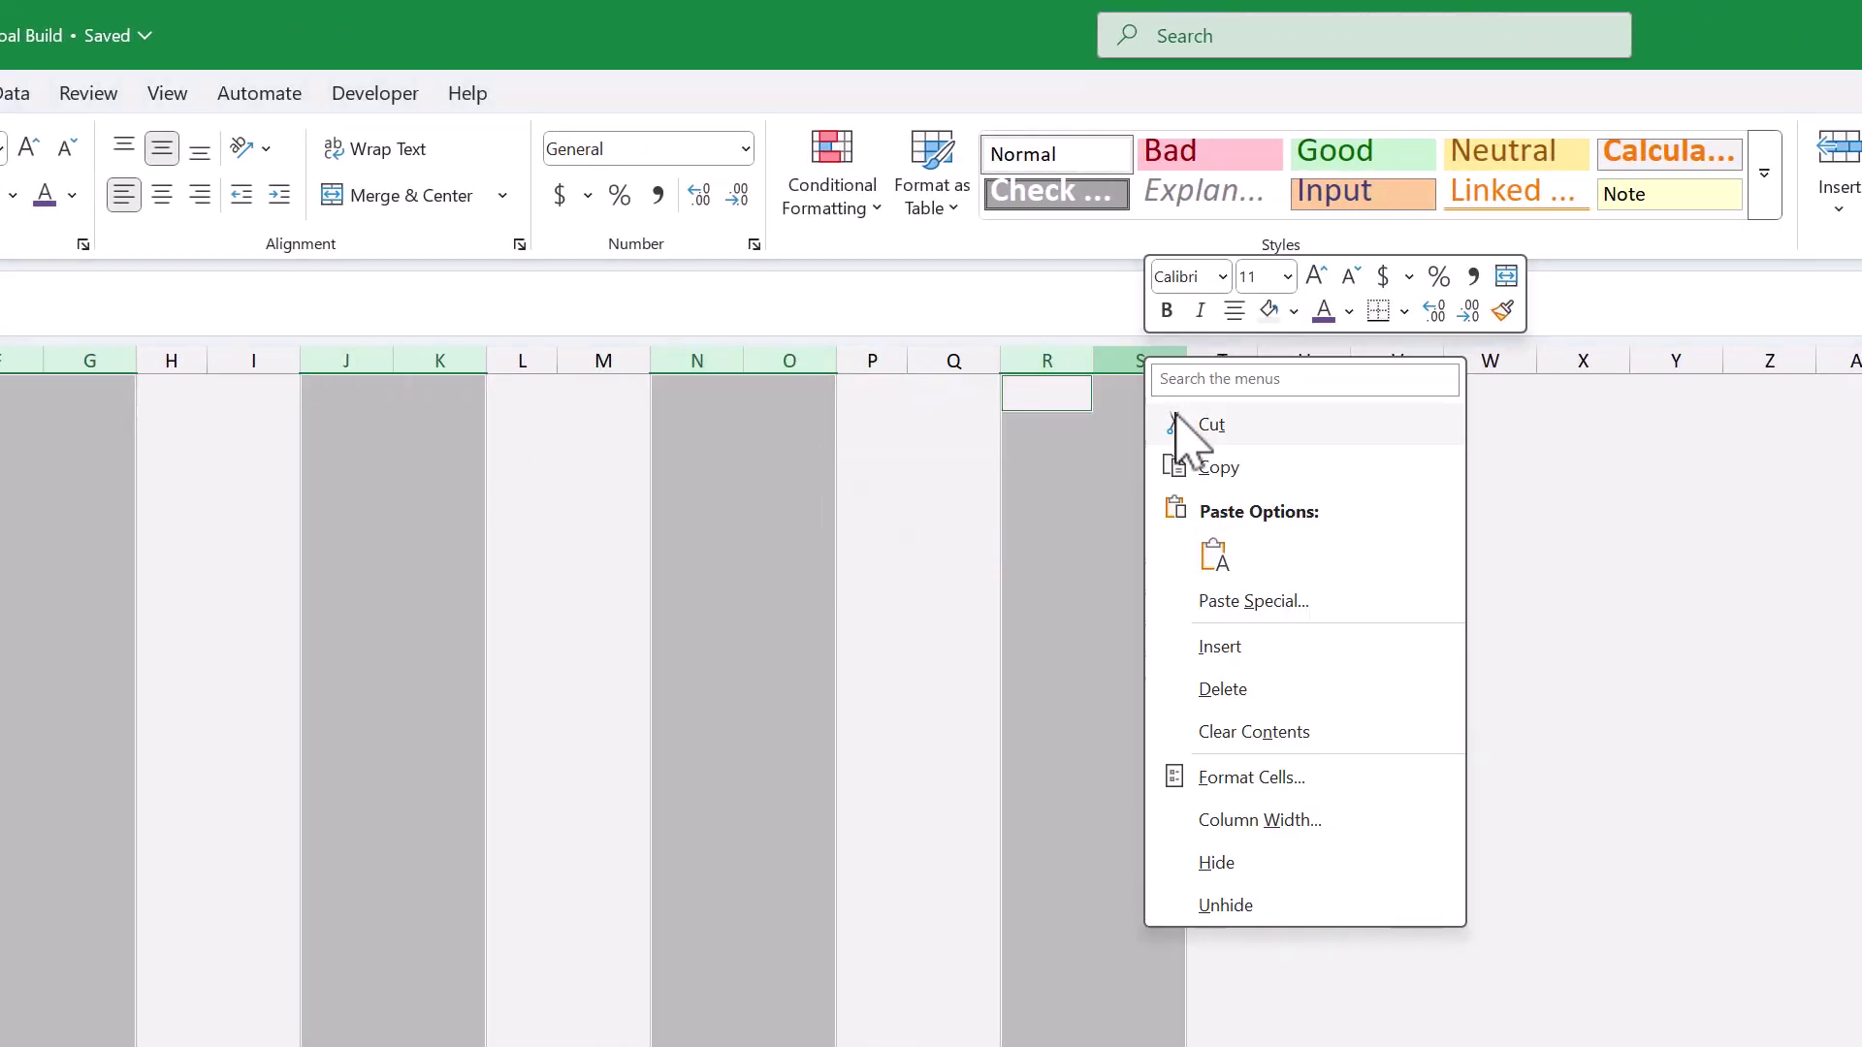
pyautogui.click(1236, 819)
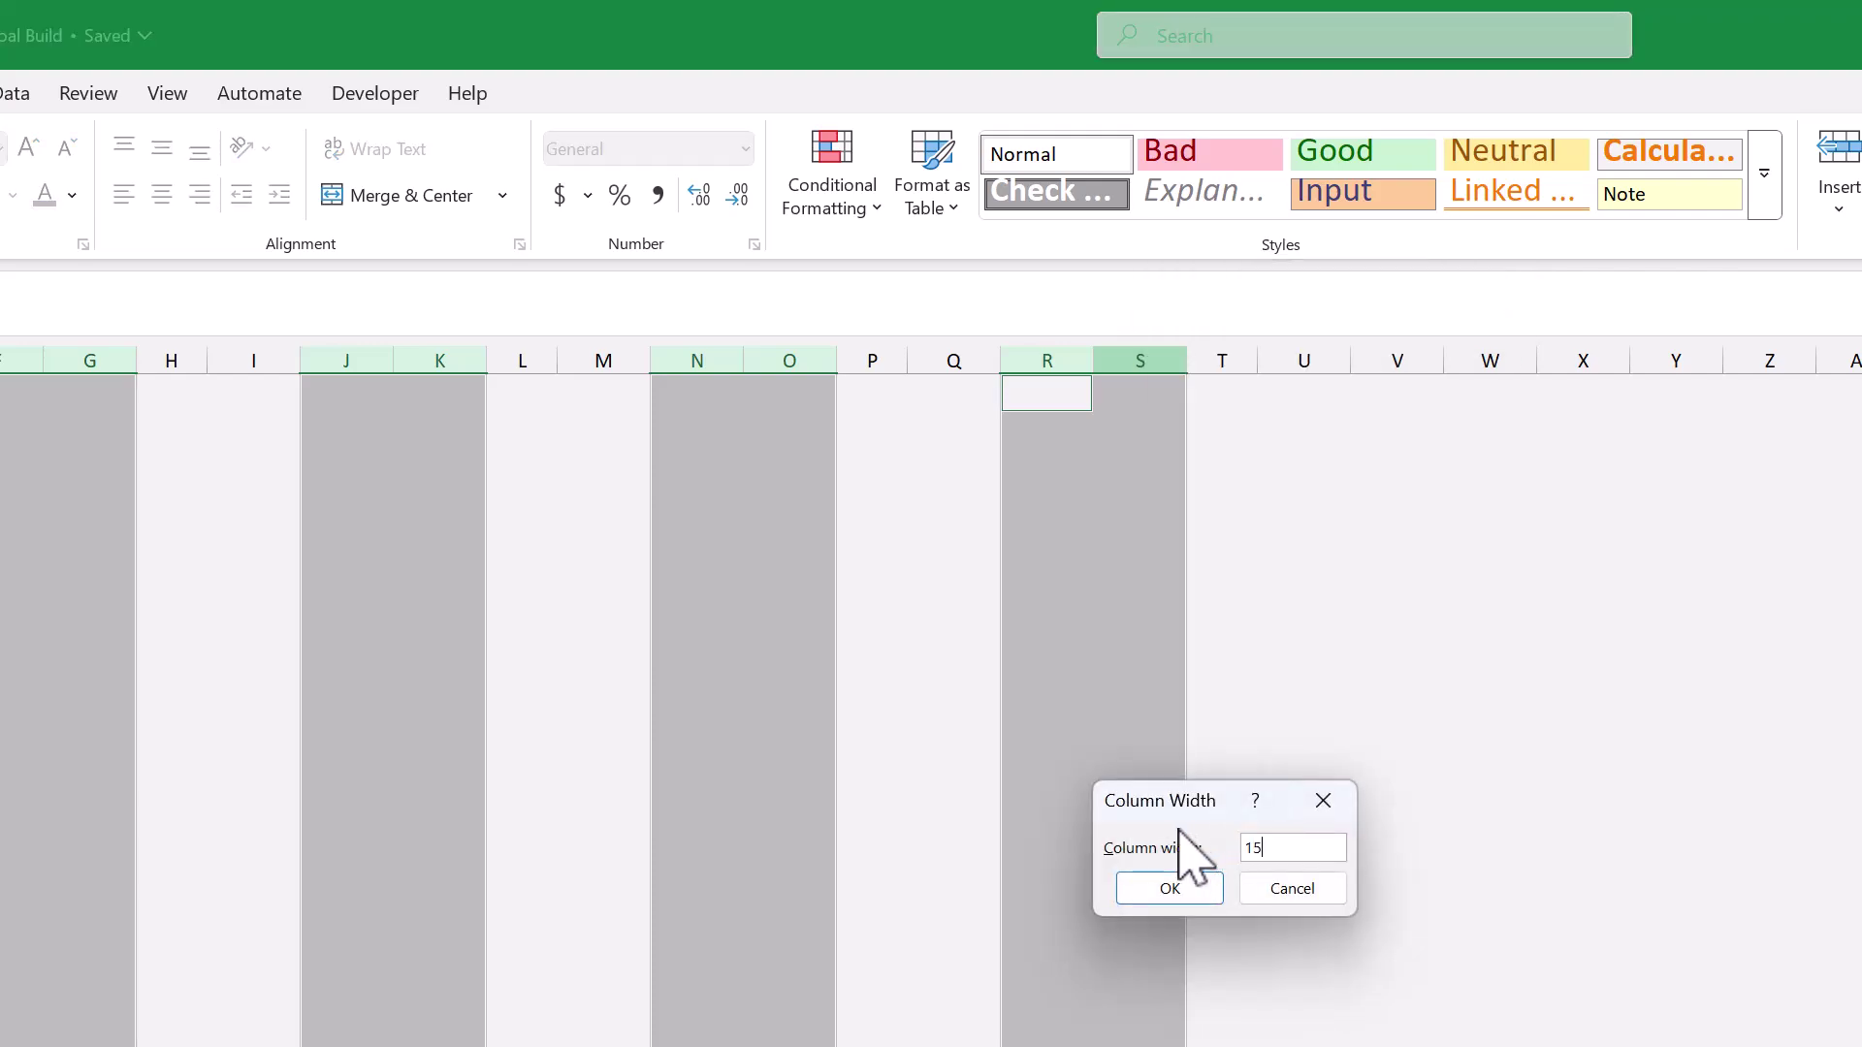
pyautogui.write('15')
pyautogui.click(1170, 889)
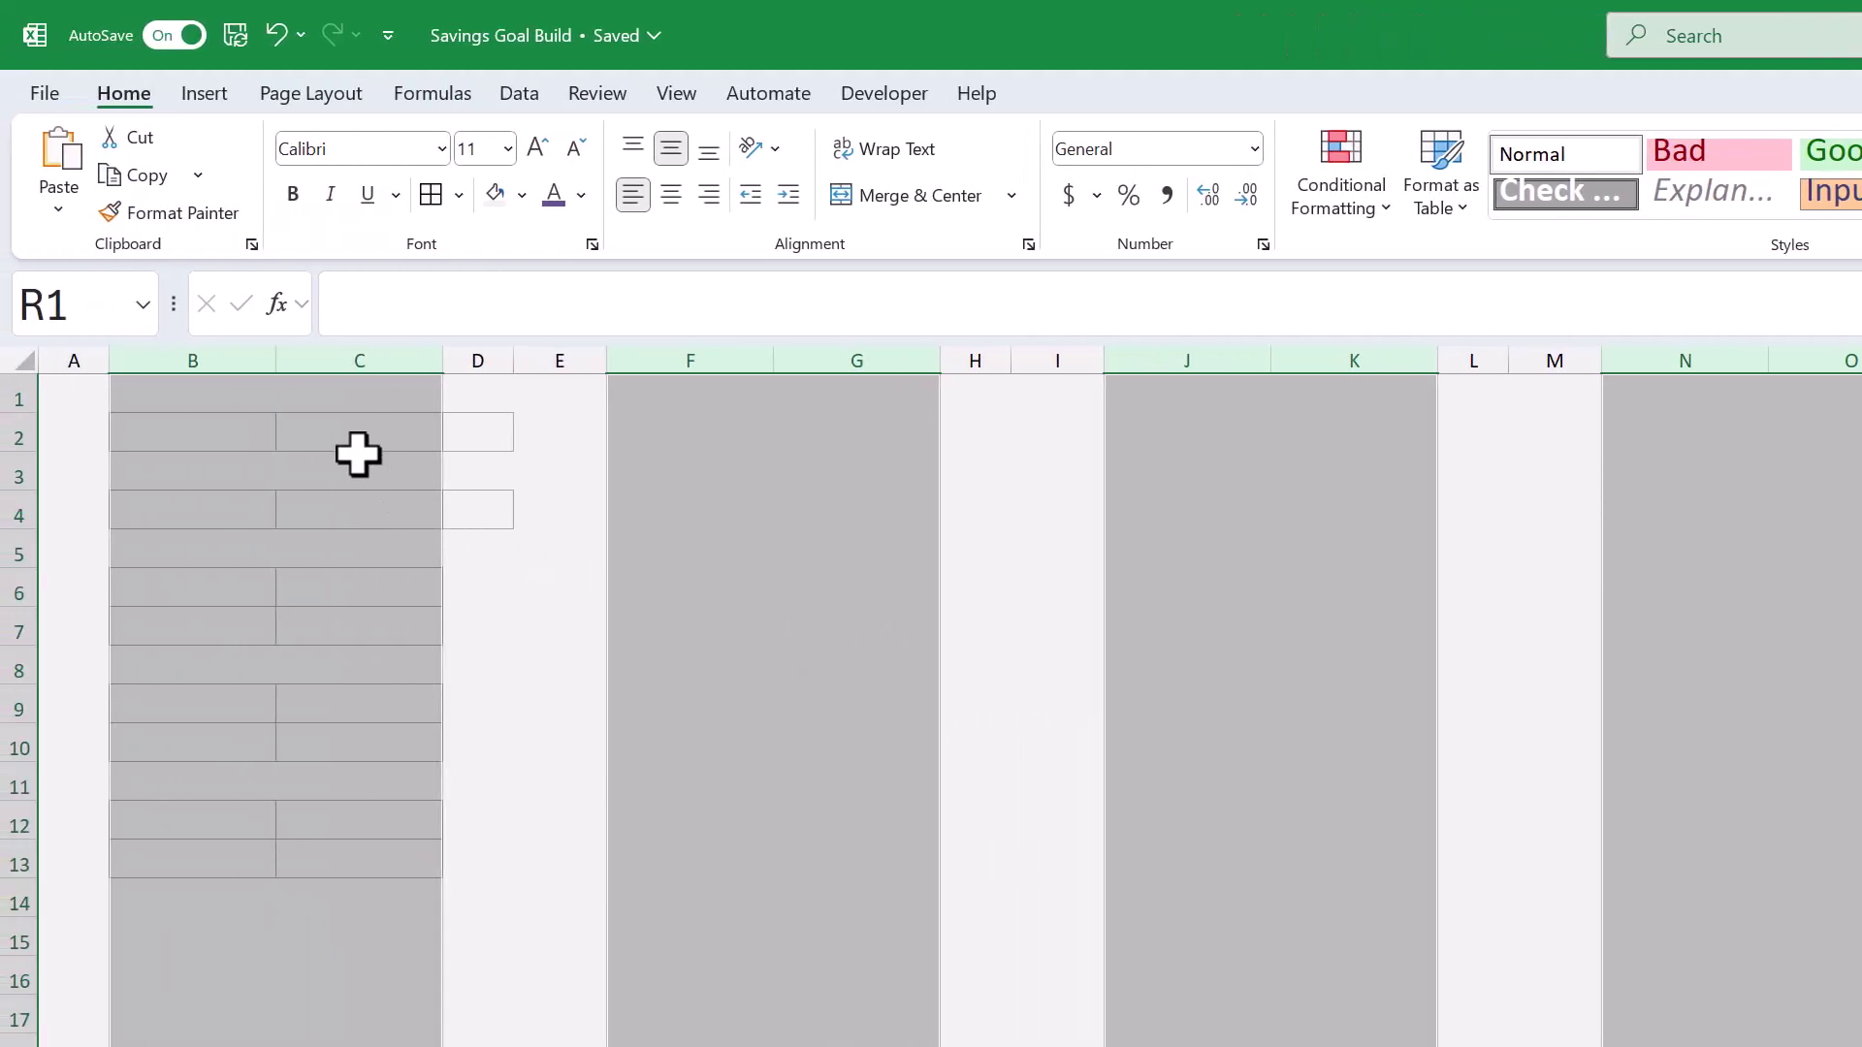
# Step: Merge and center B2:D2 for the title, and merge B4:C4
pyautogui.moveTo(213, 432); pyautogui.dragTo(459, 424)
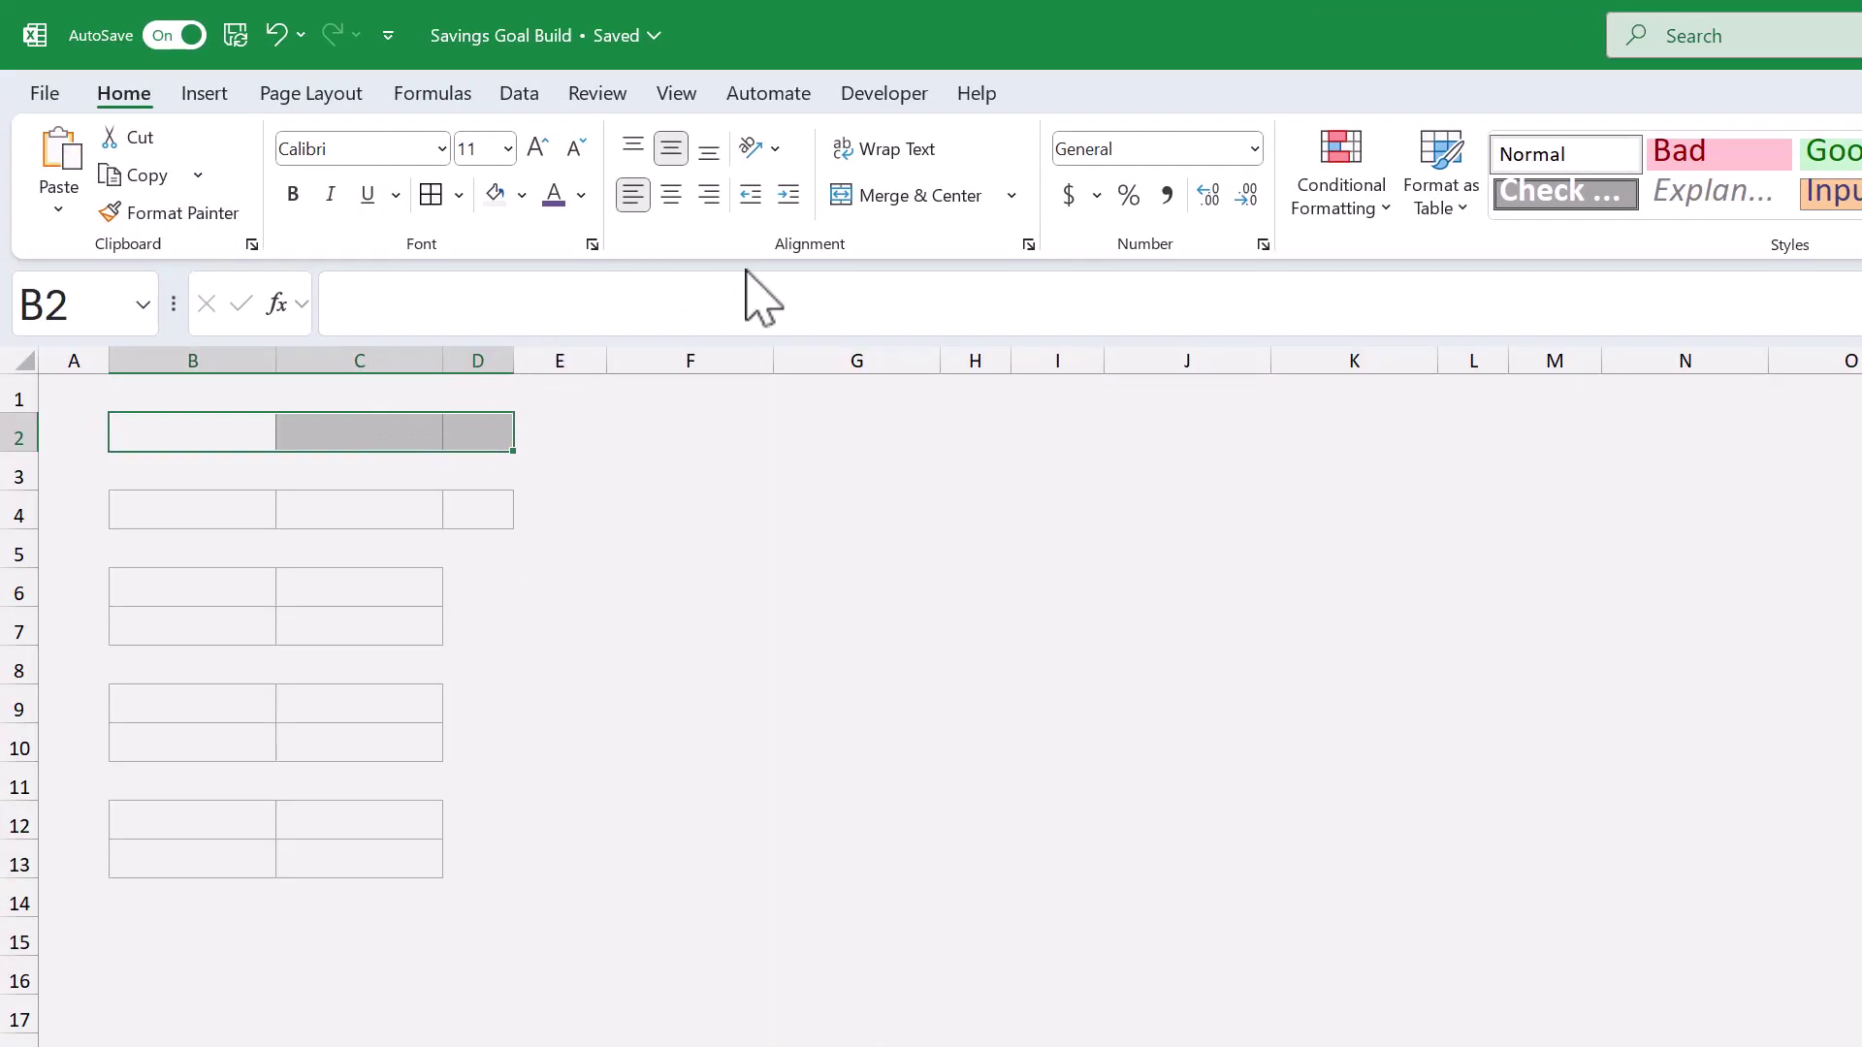
pyautogui.click(903, 195)
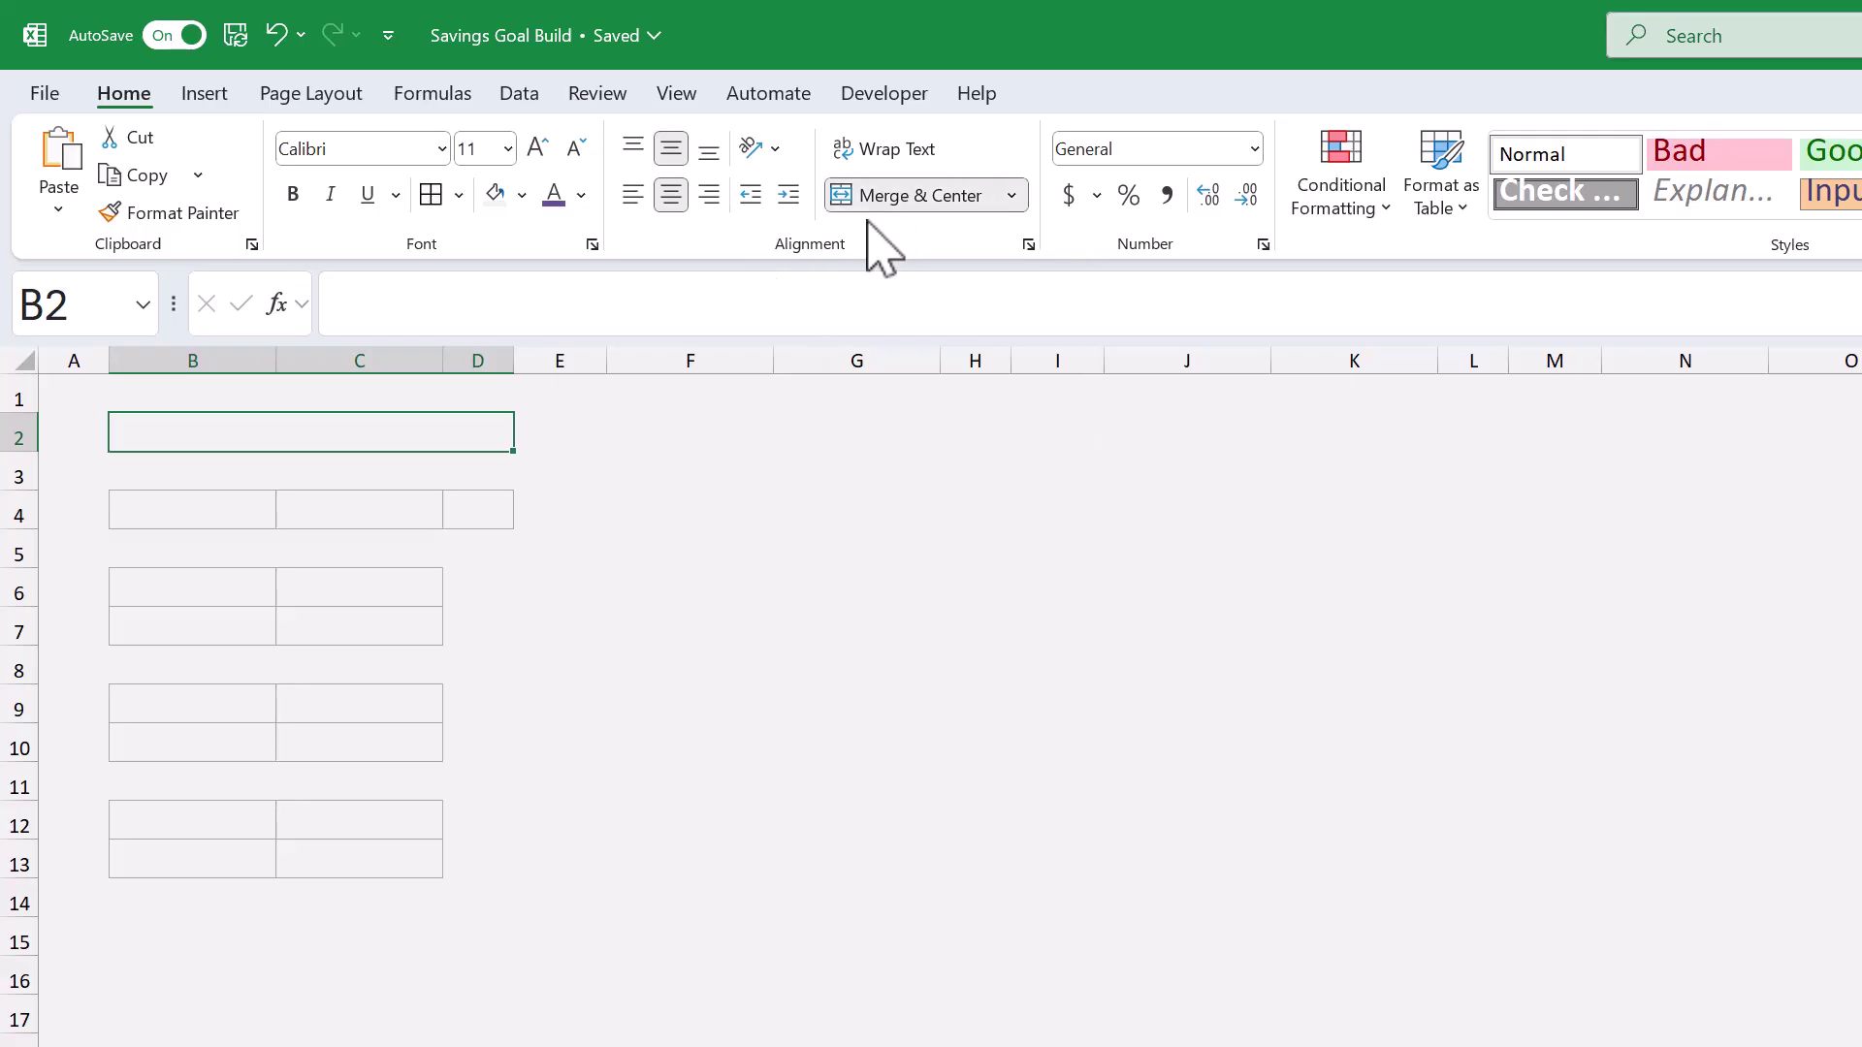
pyautogui.moveTo(233, 506); pyautogui.dragTo(311, 506)
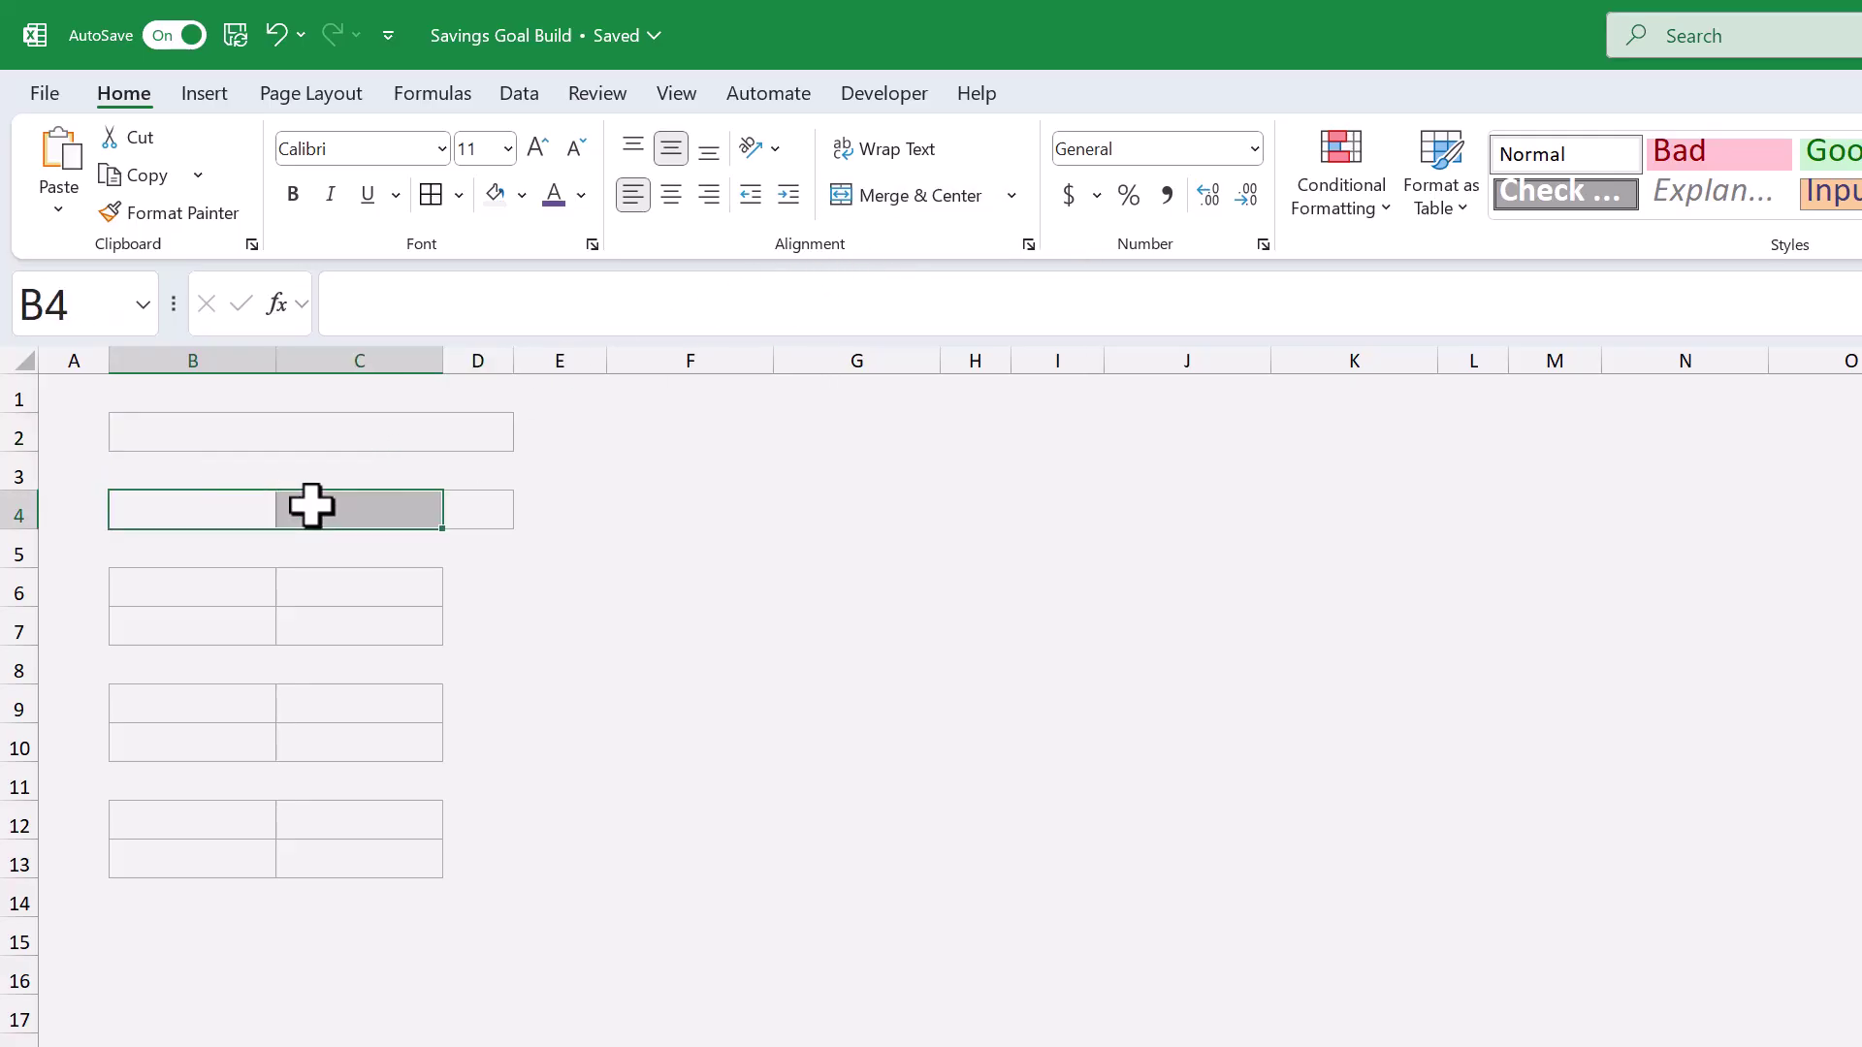
pyautogui.click(892, 204)
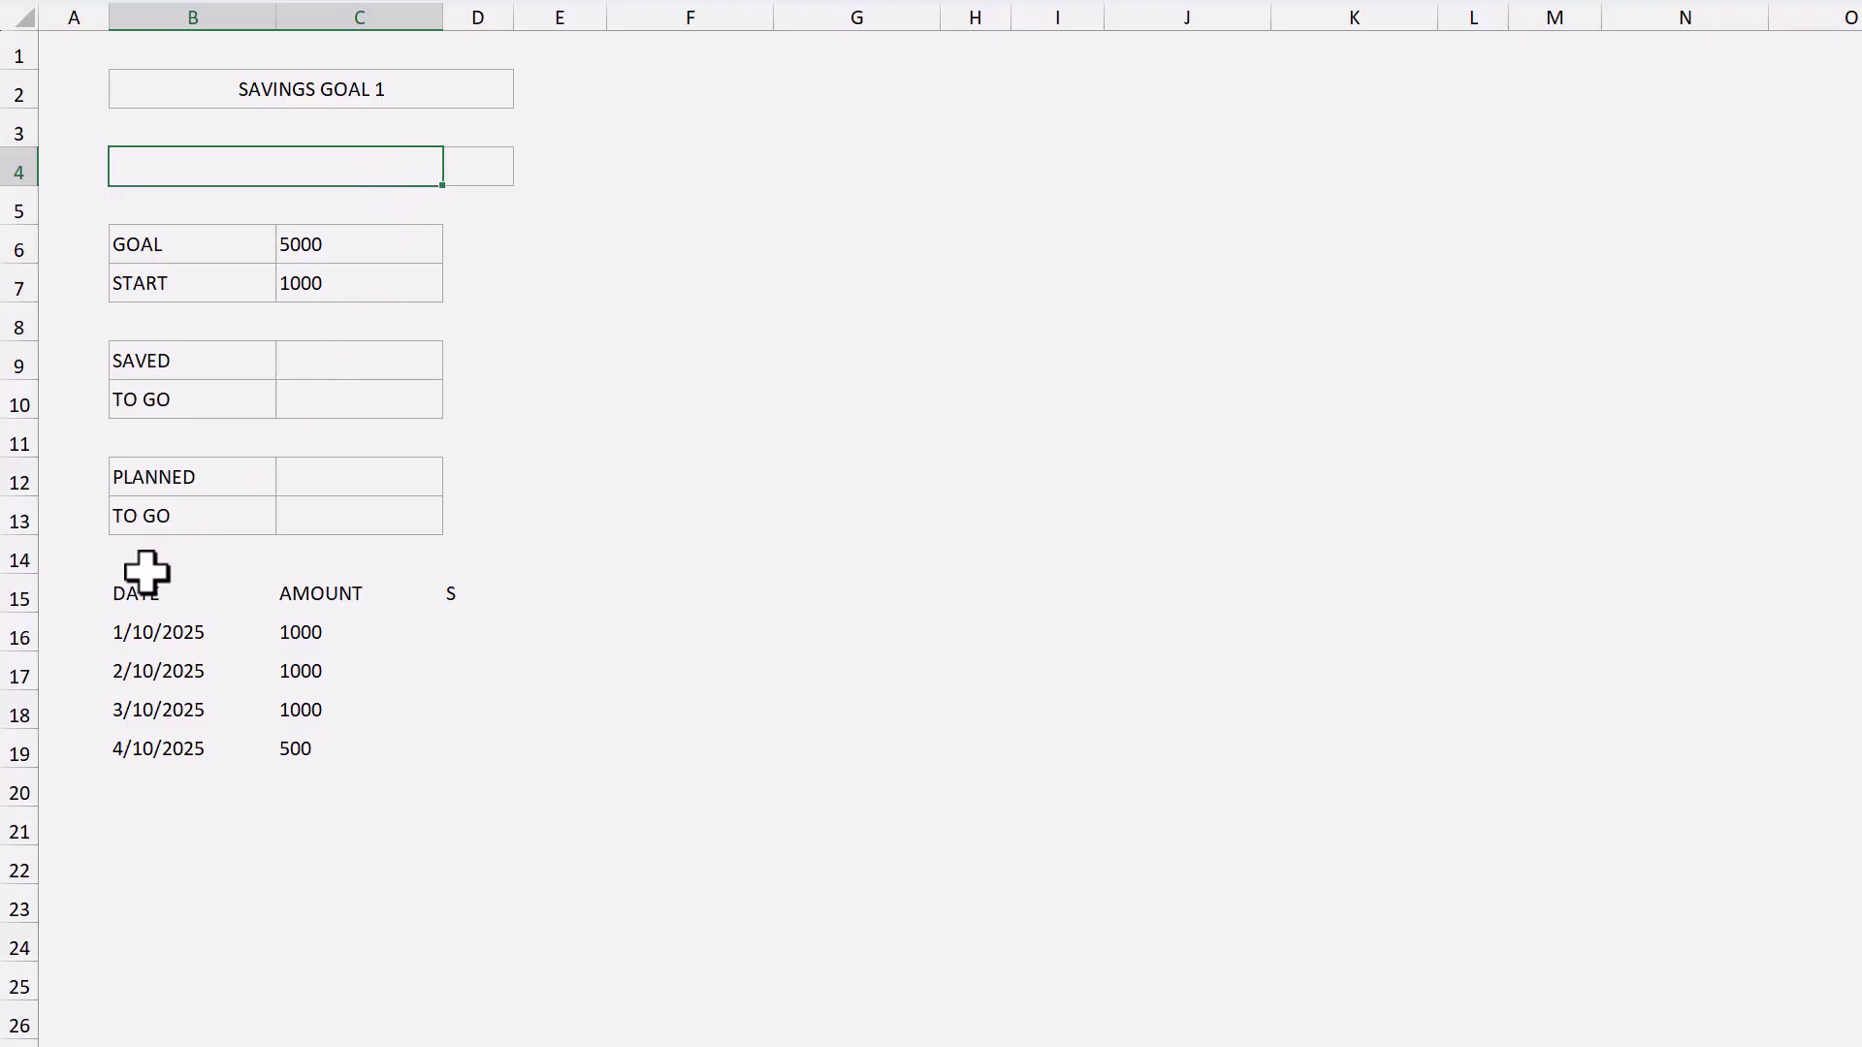
# Step: Convert the DATE, AMOUNT, S range B15:D25 into a table with headers
pyautogui.moveTo(133, 596); pyautogui.dragTo(480, 969)
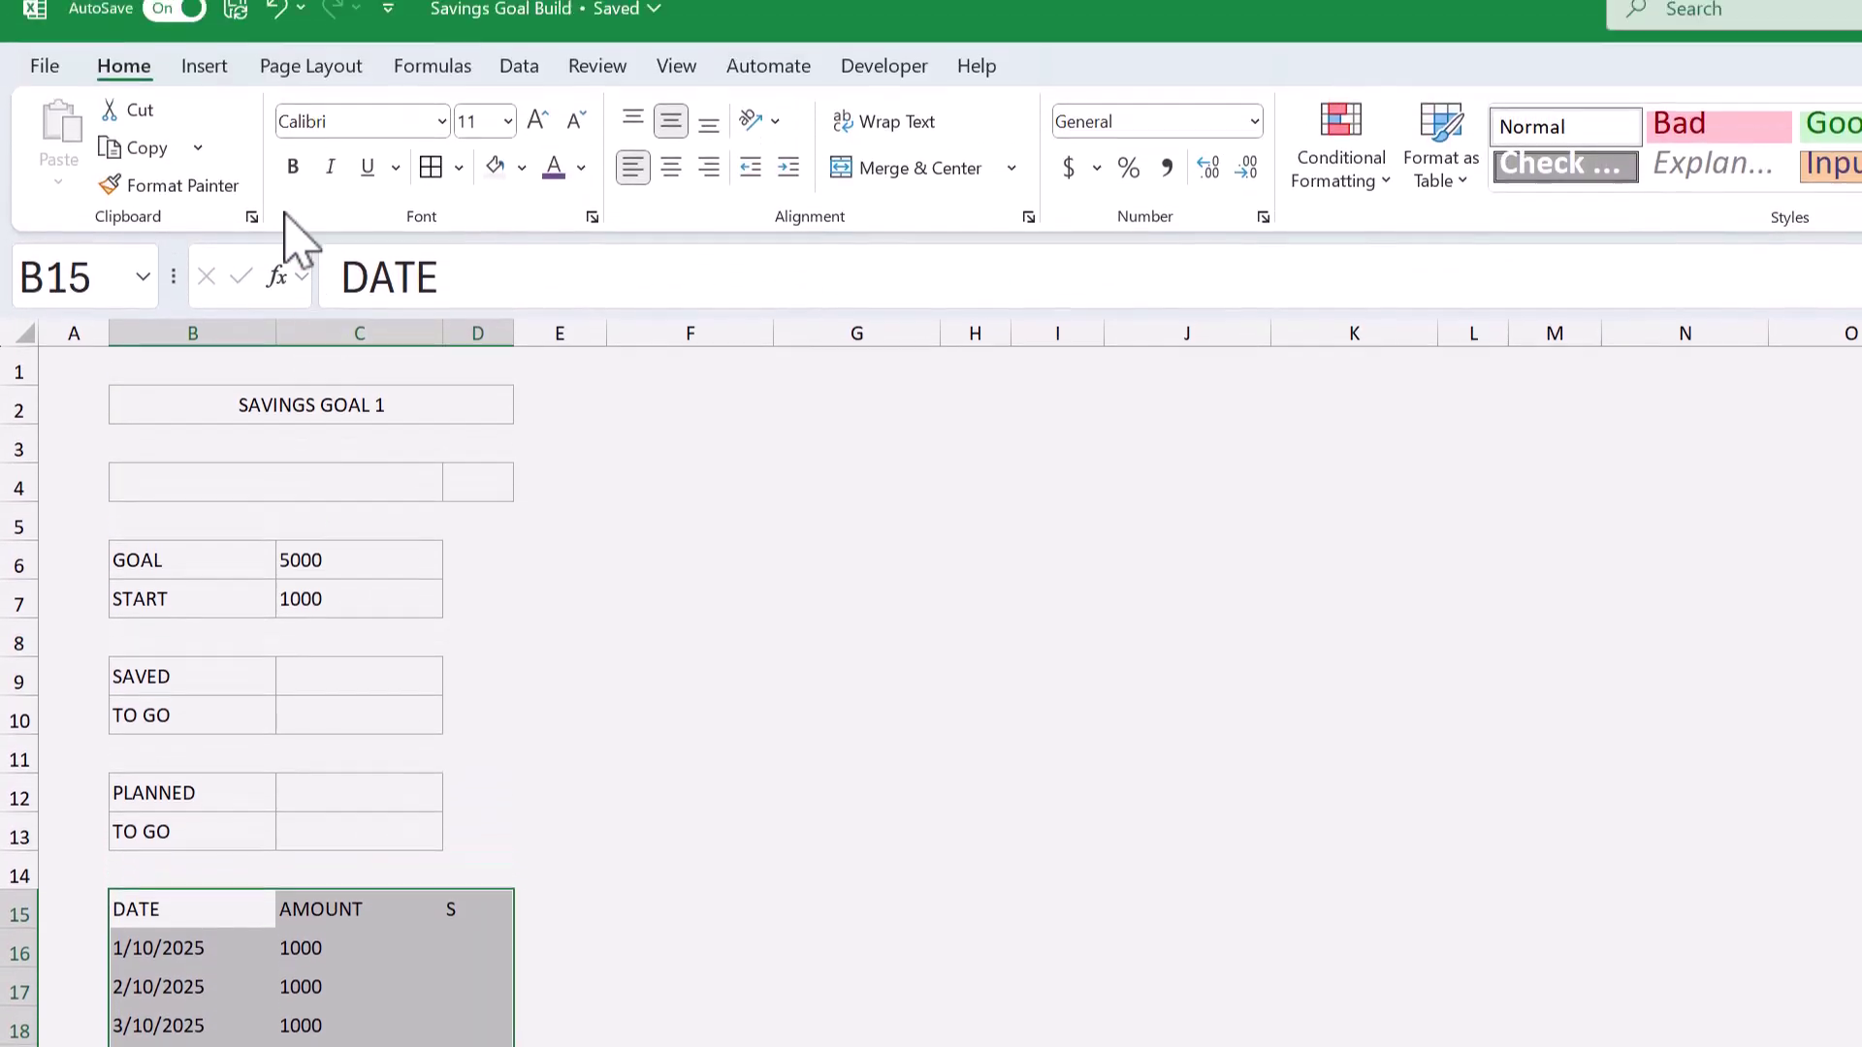
pyautogui.click(205, 93)
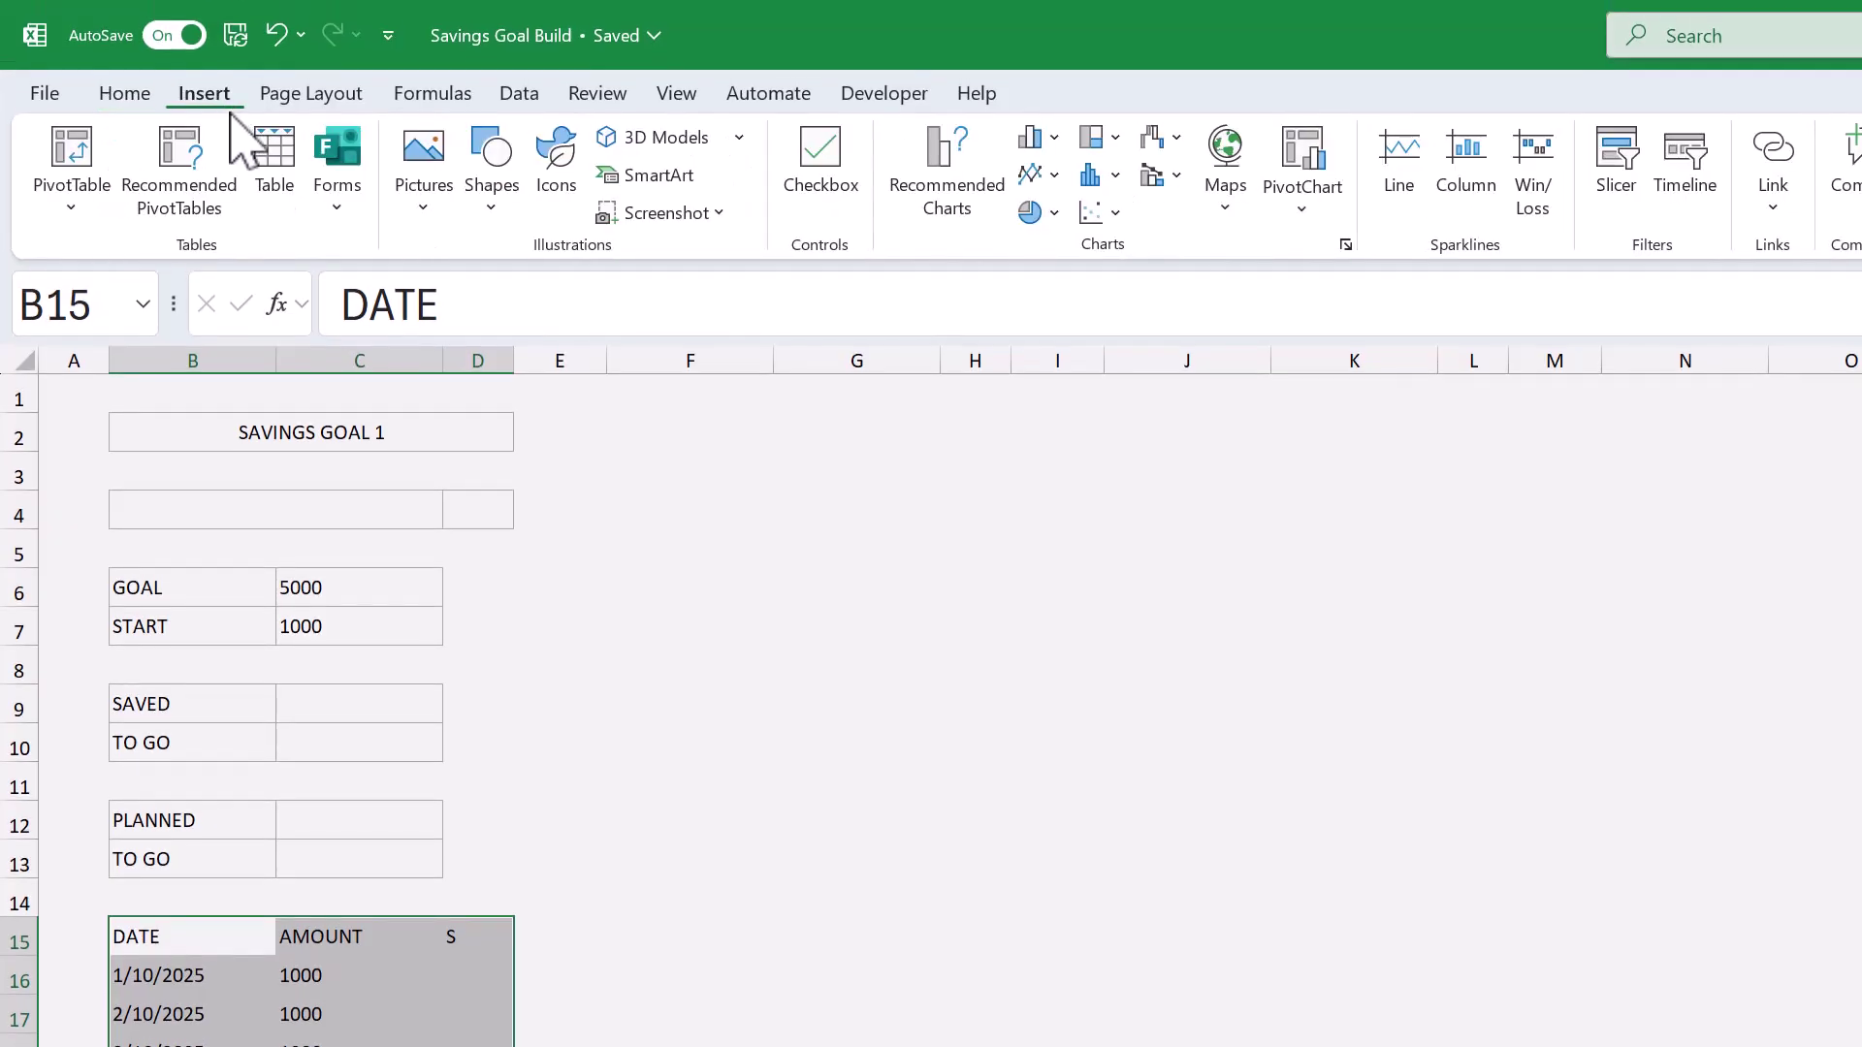
pyautogui.click(274, 160)
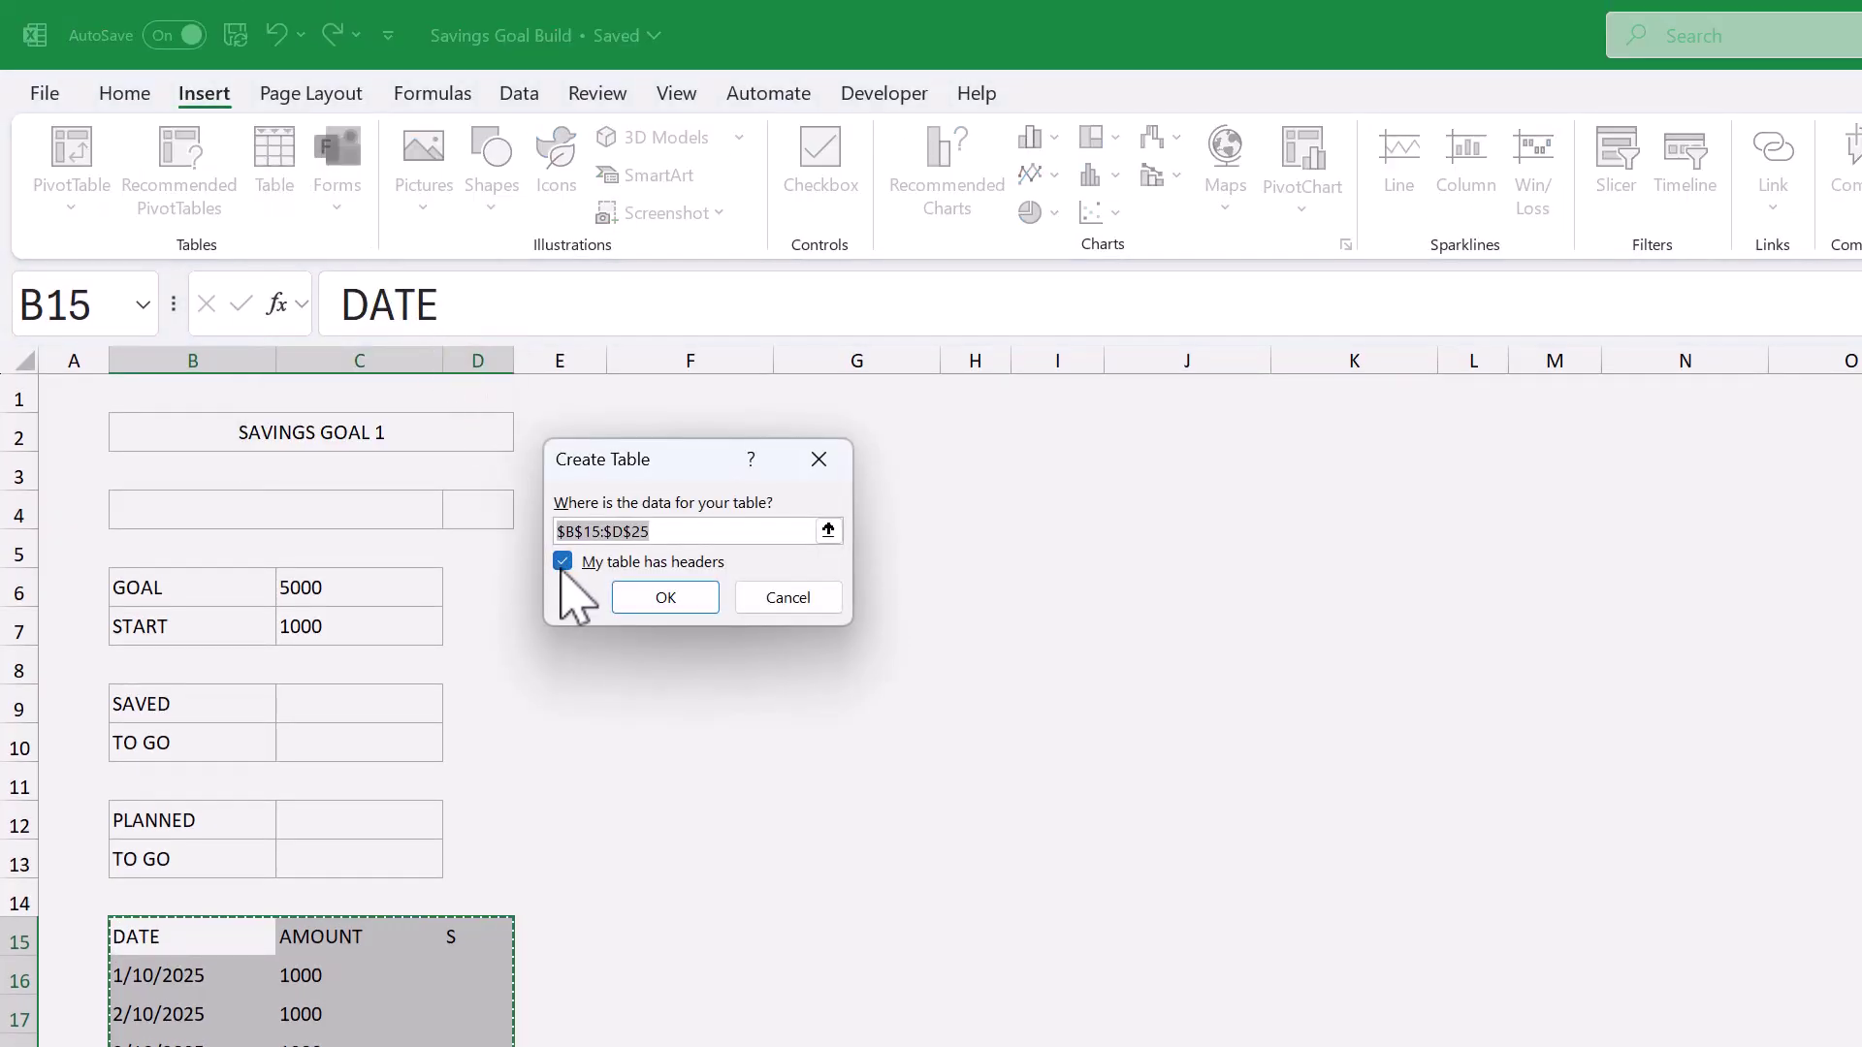
pyautogui.click(665, 603)
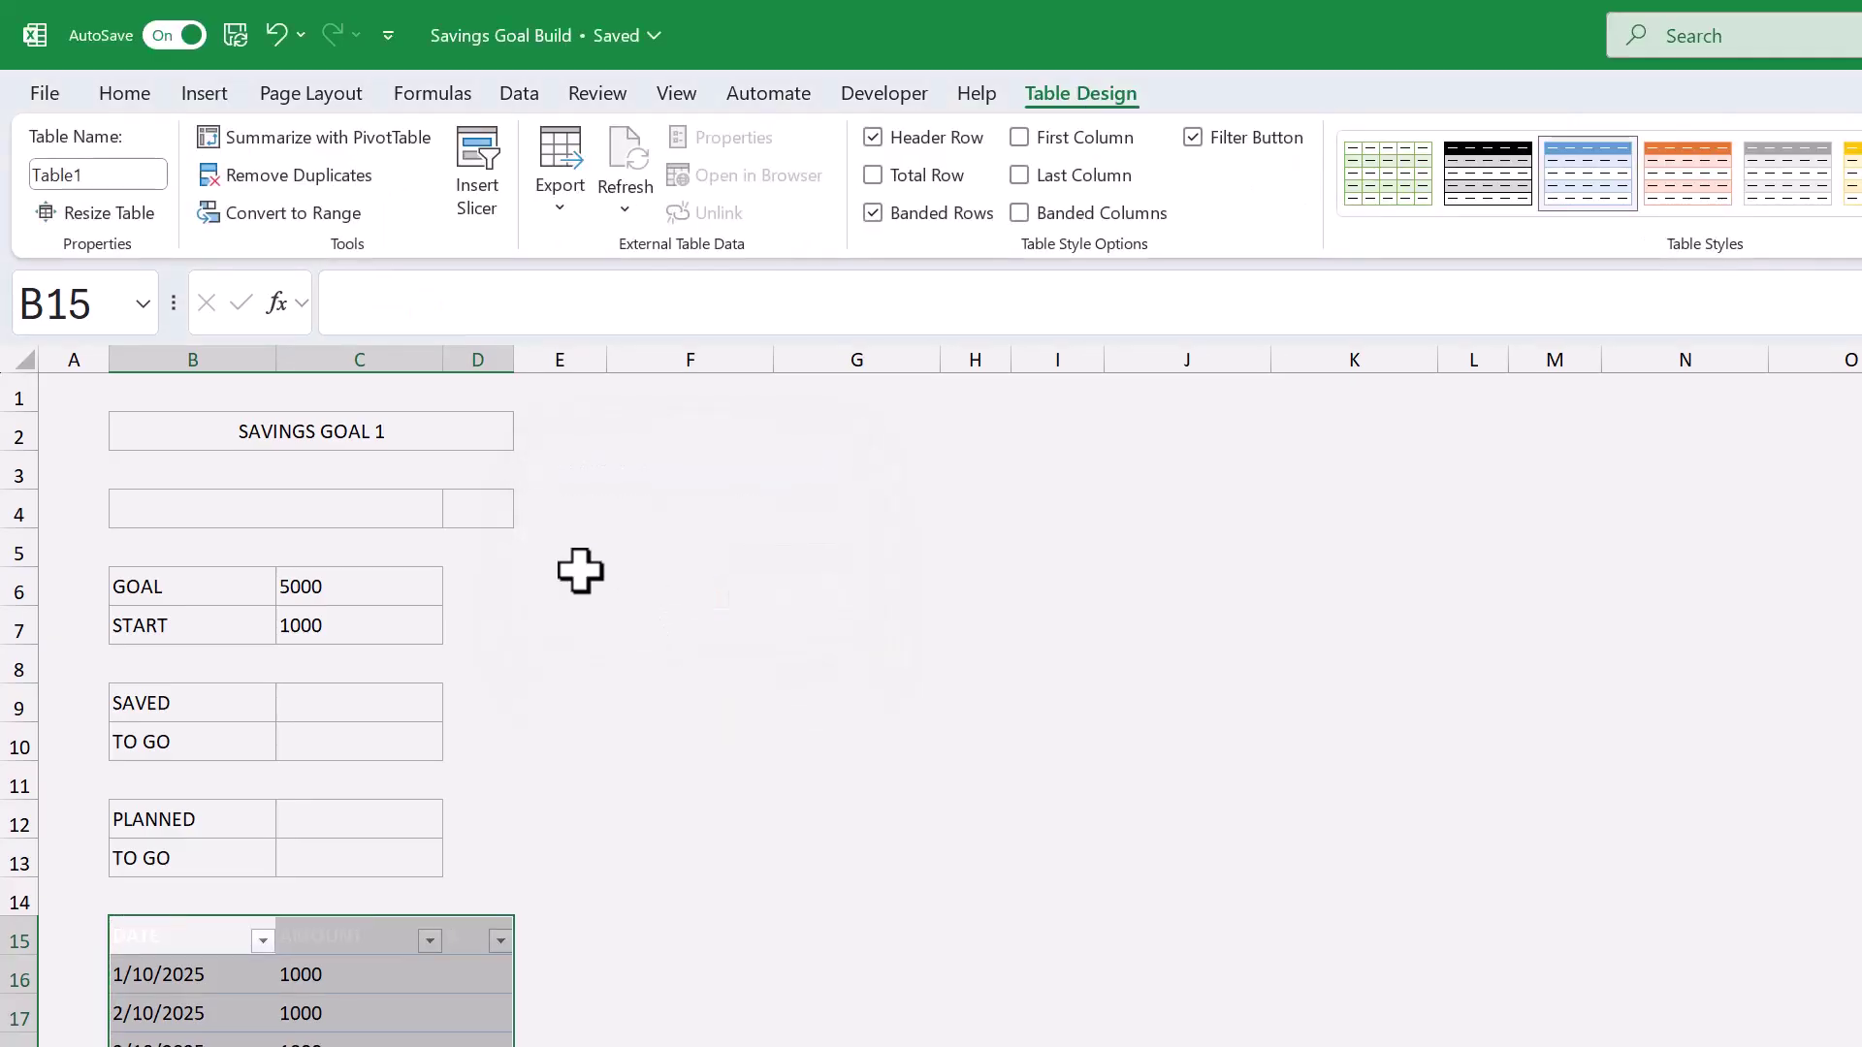
# Step: Rename the table to GoalTable and set the whole table's fill to No Fill
pyautogui.click(357, 1016)
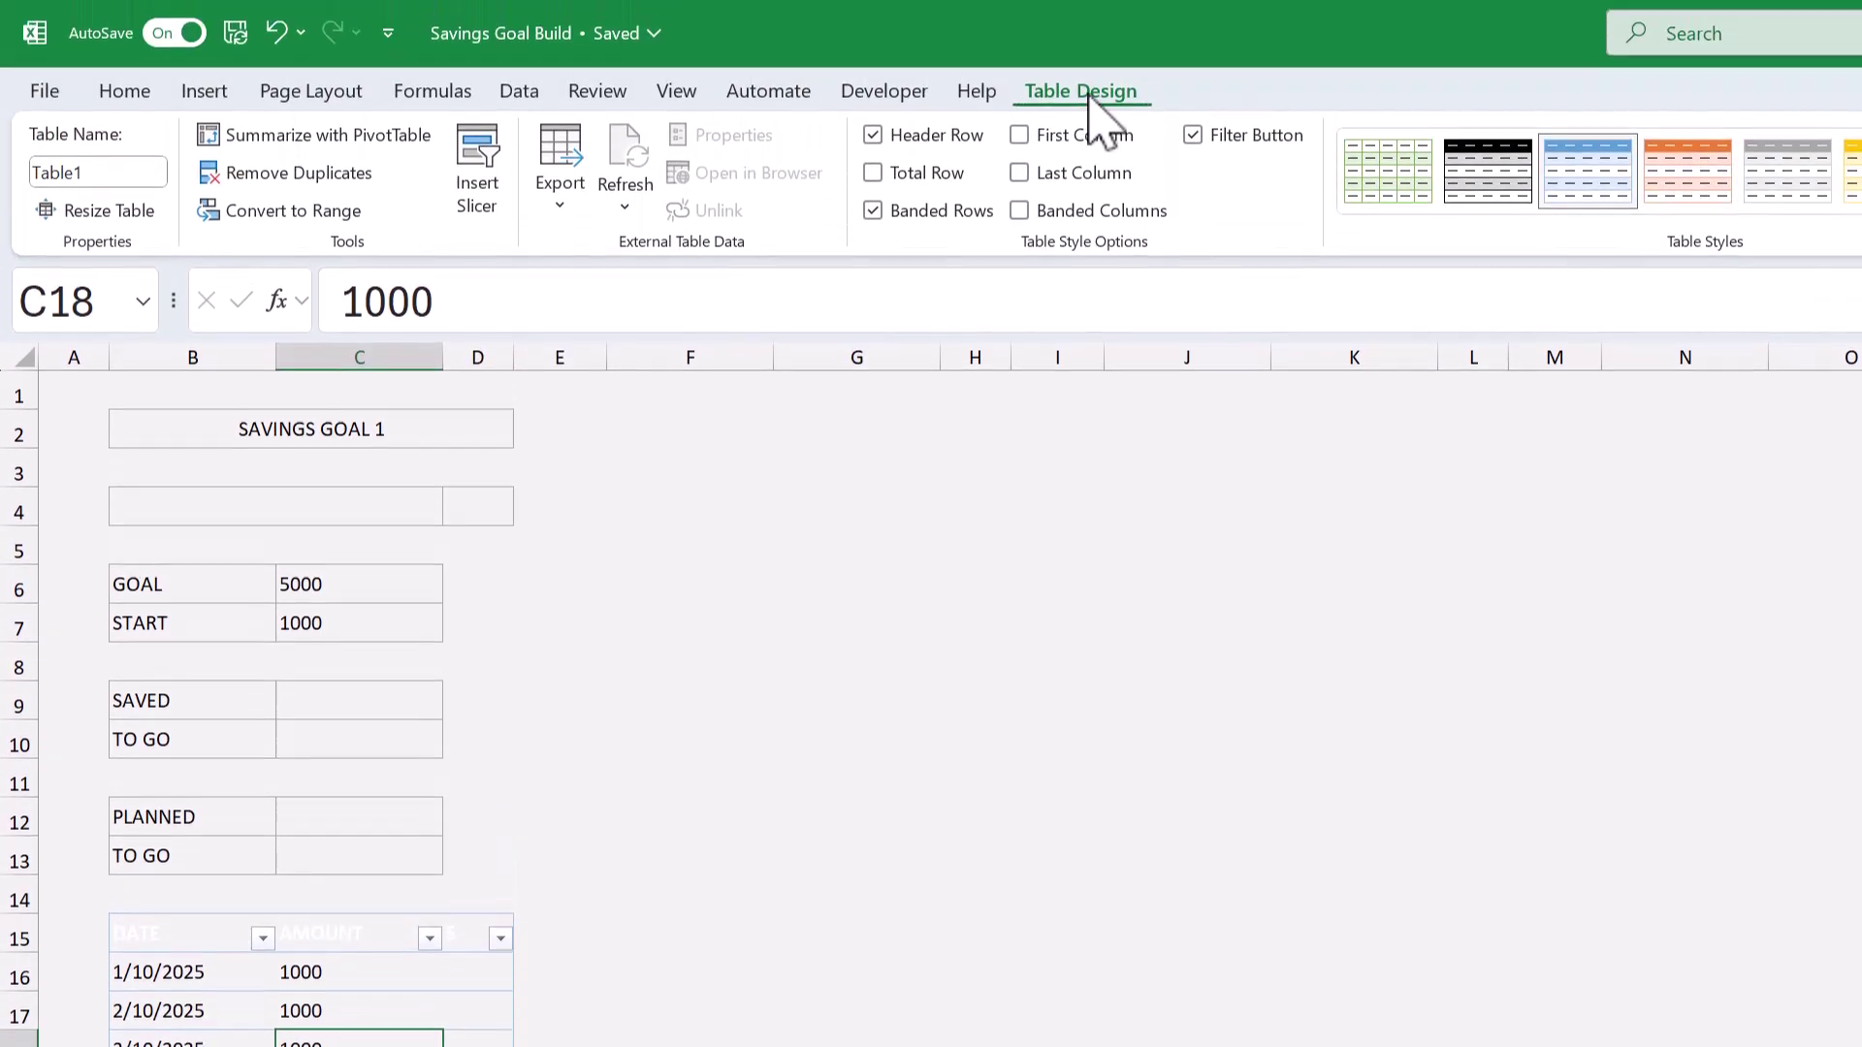
pyautogui.click(134, 176)
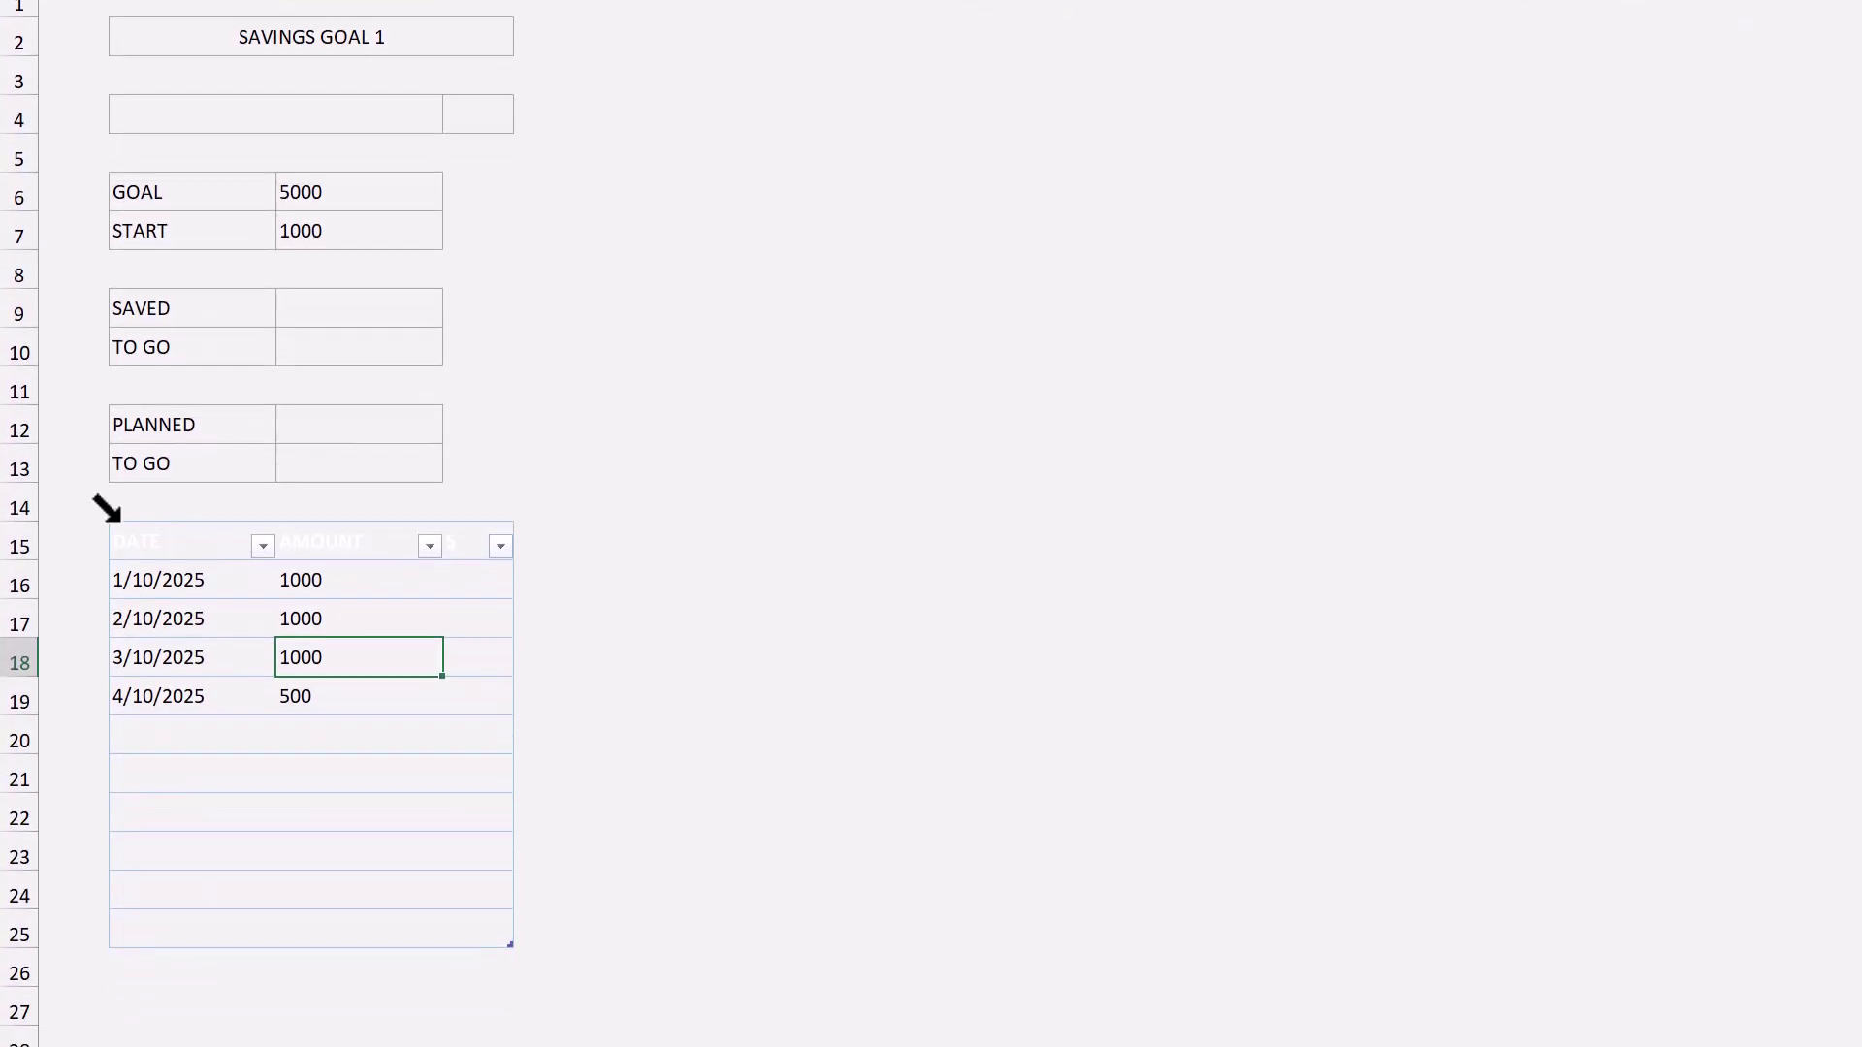
pyautogui.click(117, 518)
pyautogui.click(121, 524)
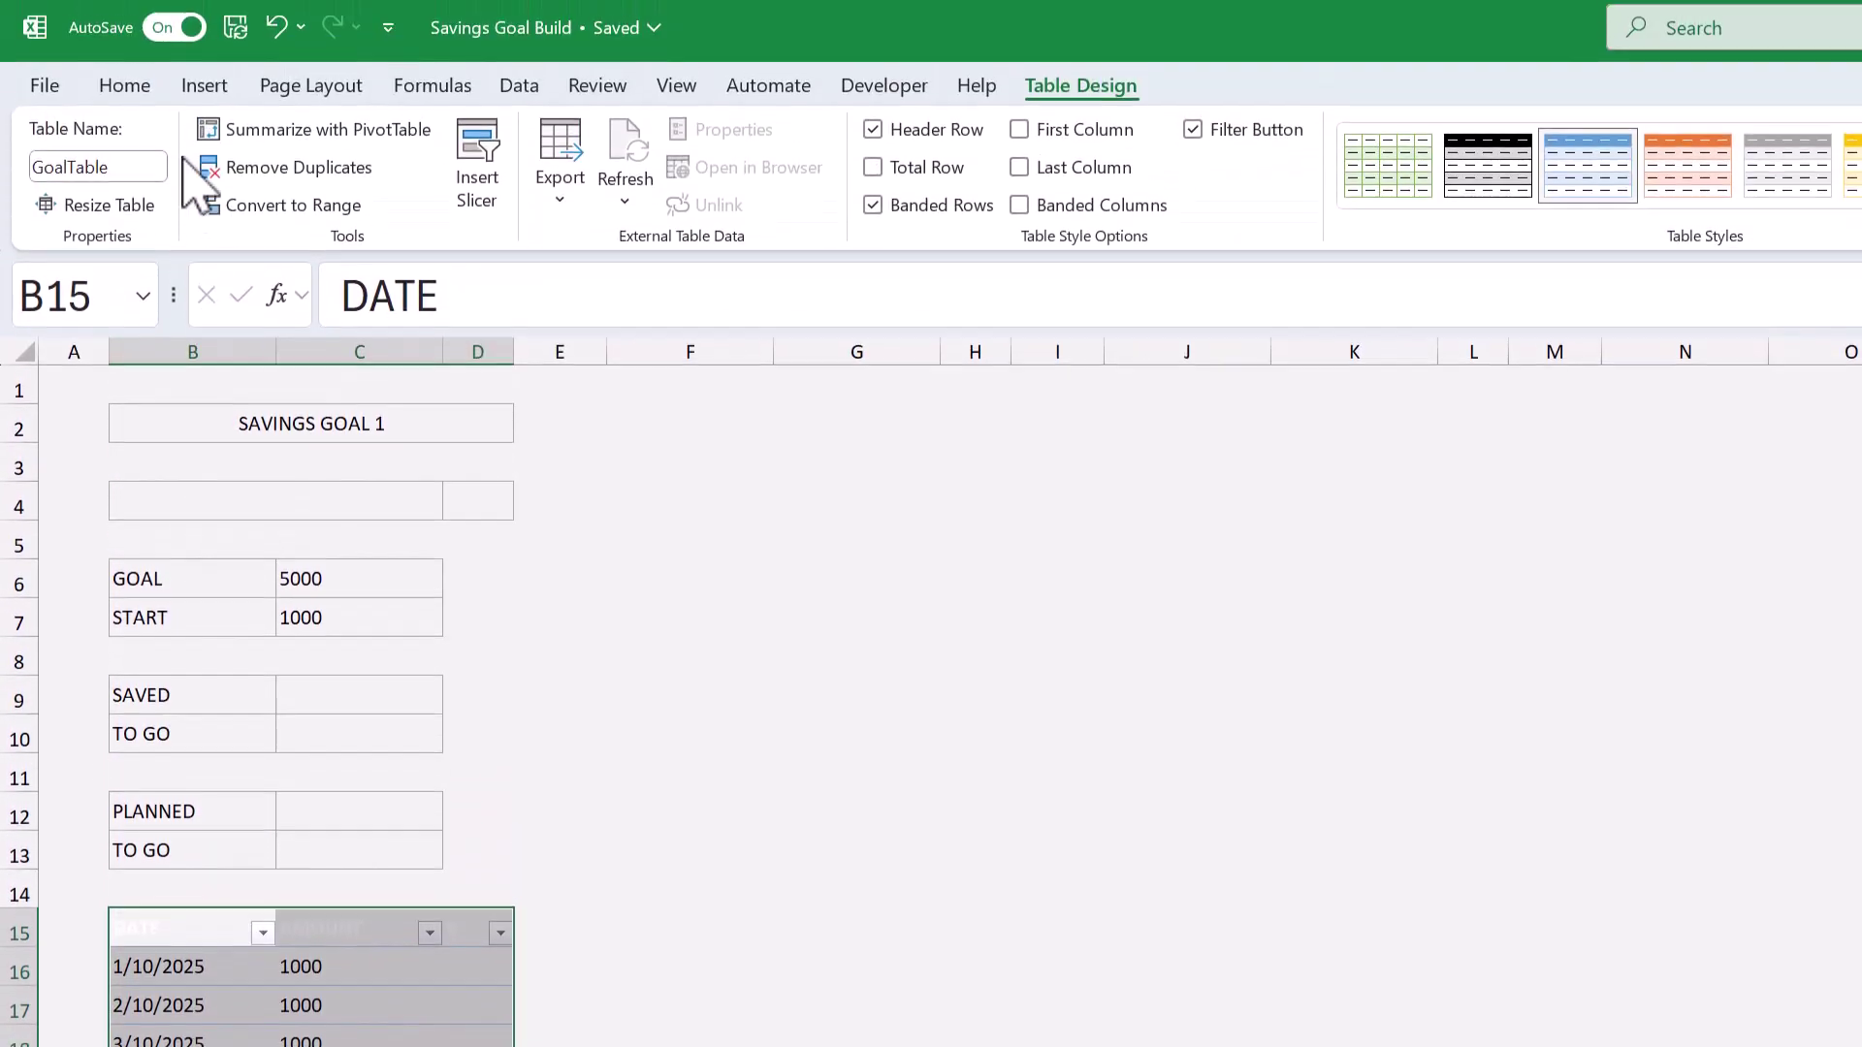
pyautogui.click(147, 90)
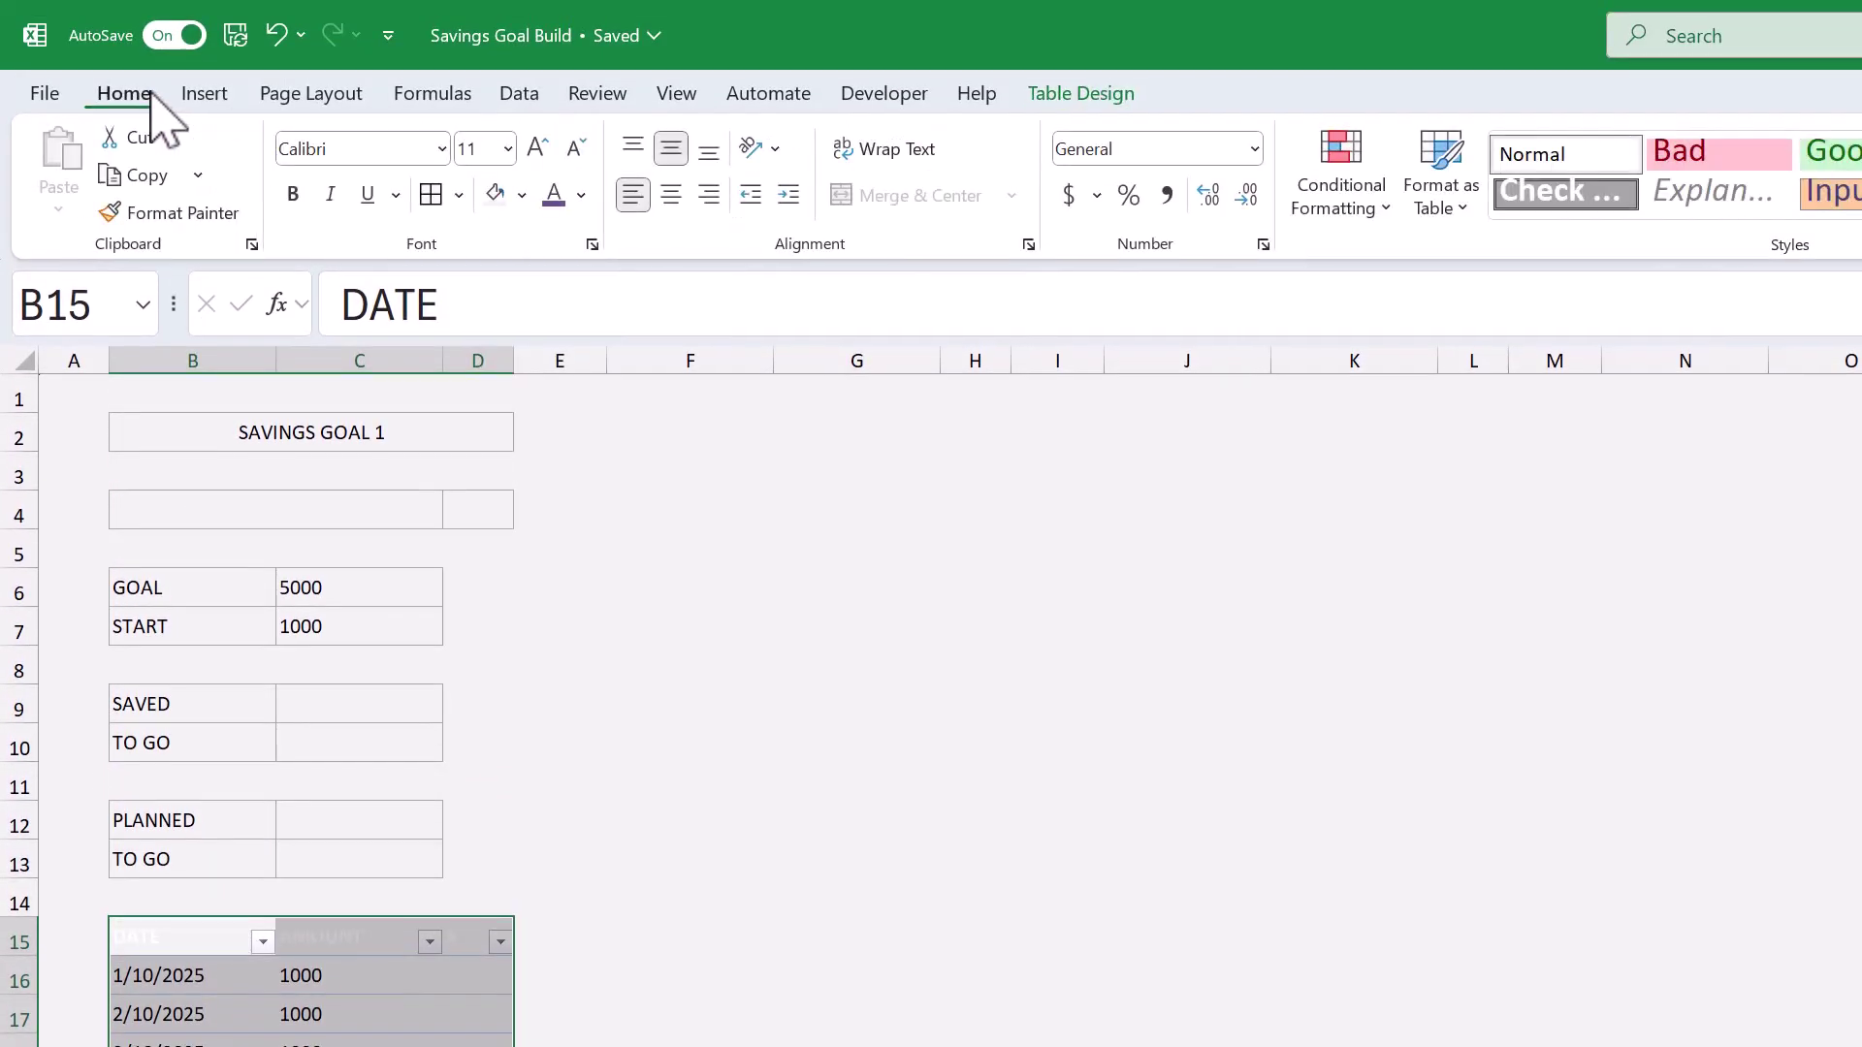
pyautogui.click(522, 195)
pyautogui.click(573, 684)
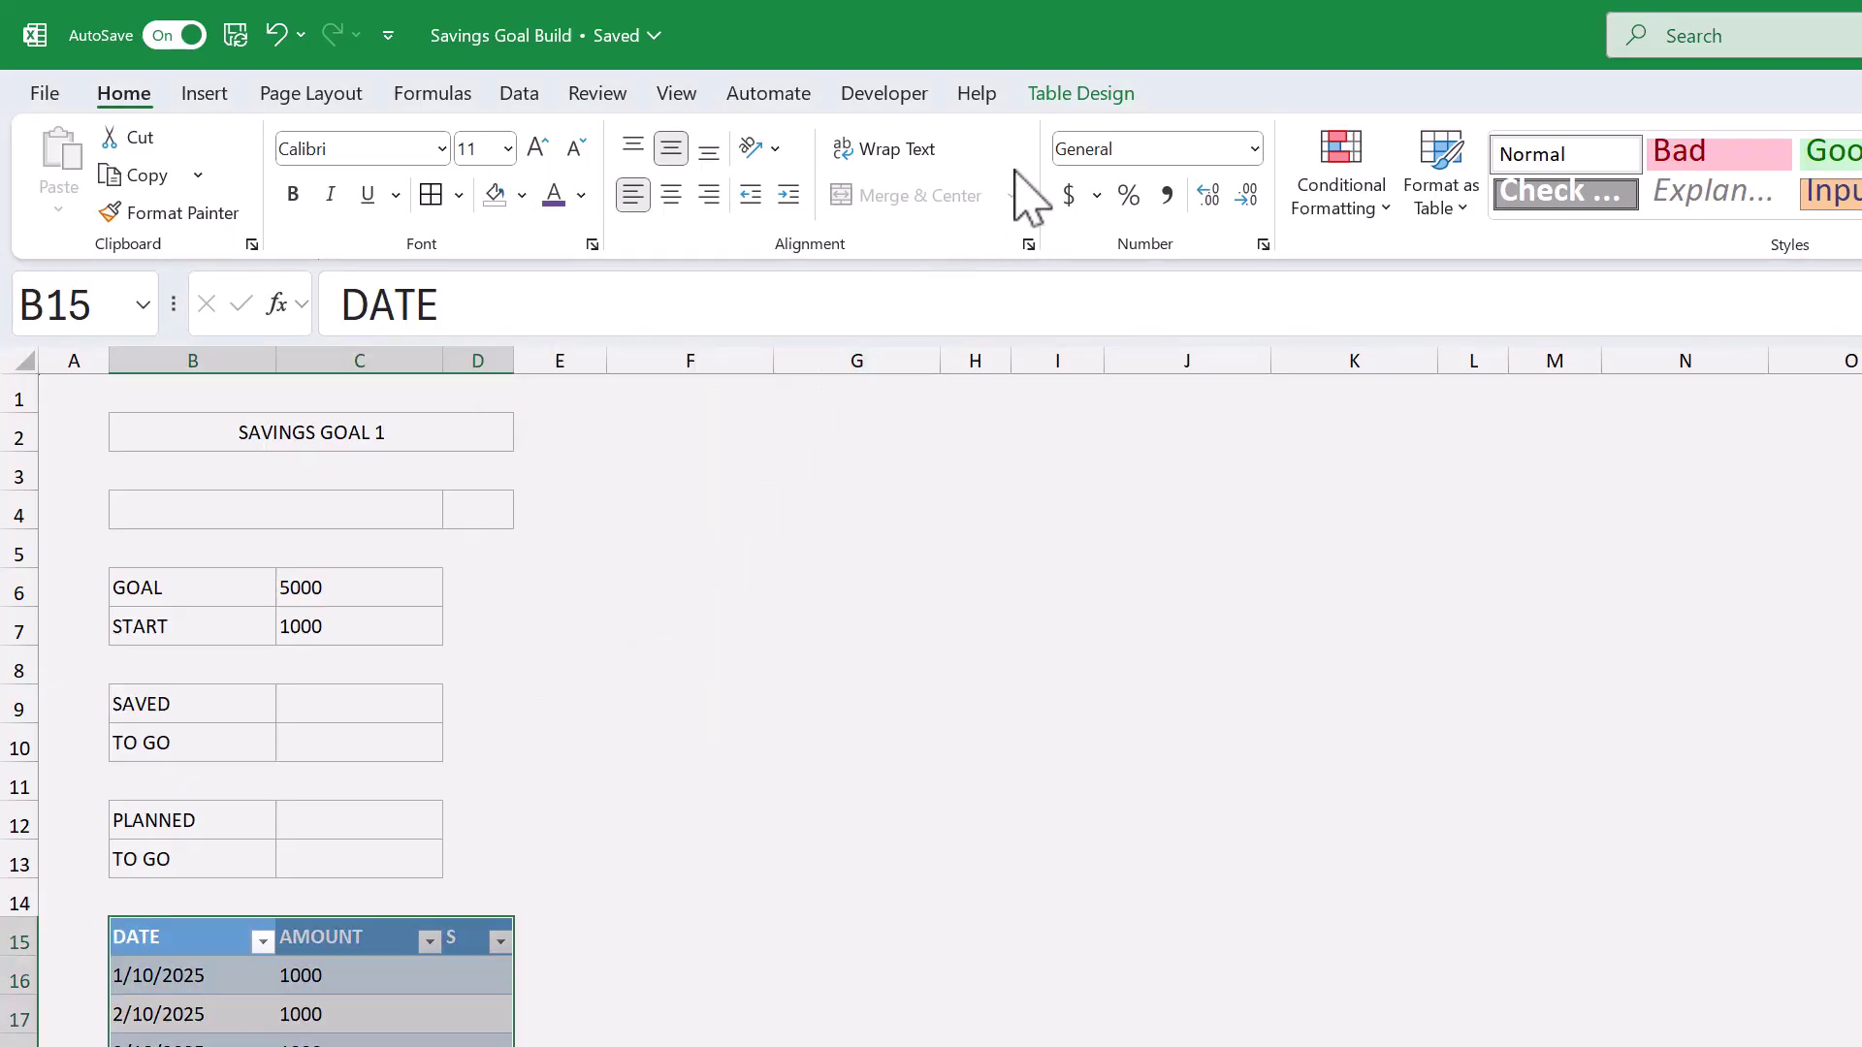
# Step: Apply the blue table style, hide the filter buttons, and start a new table style named Mine
pyautogui.click(1064, 101)
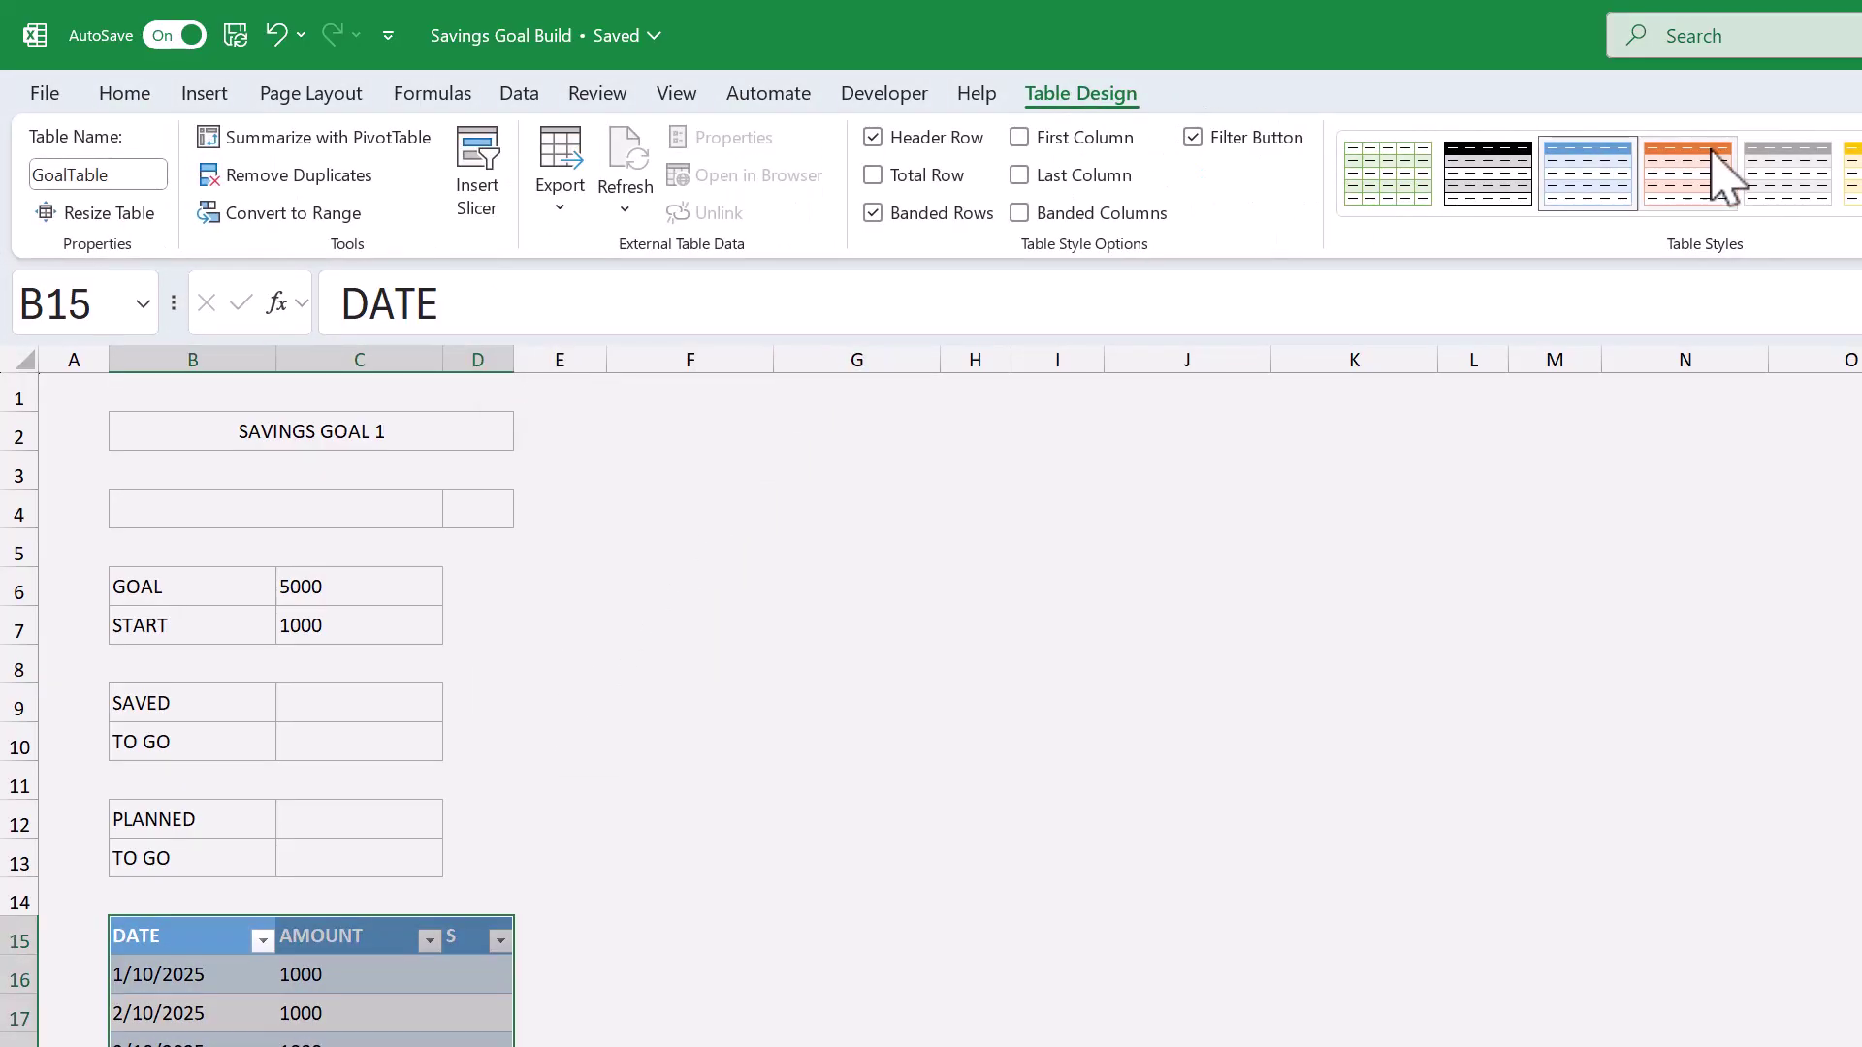
pyautogui.click(1532, 163)
pyautogui.click(1194, 138)
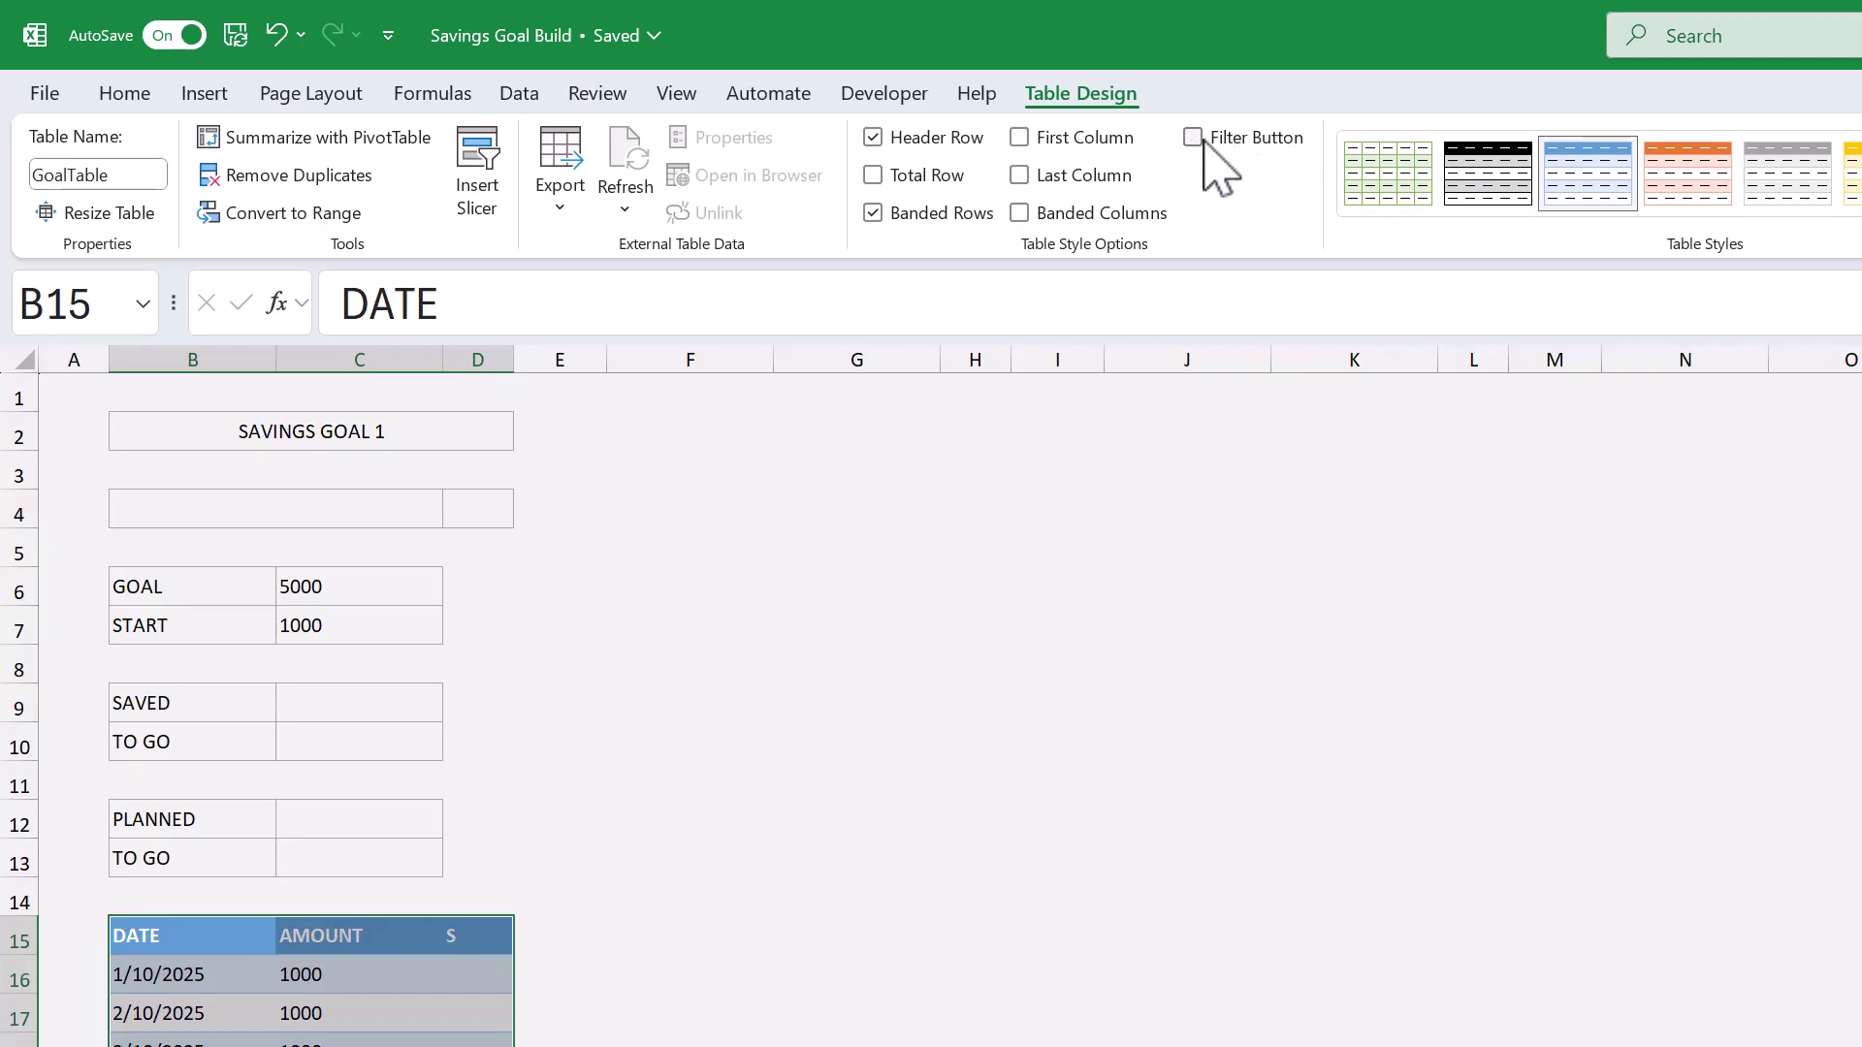
pyautogui.click(1719, 210)
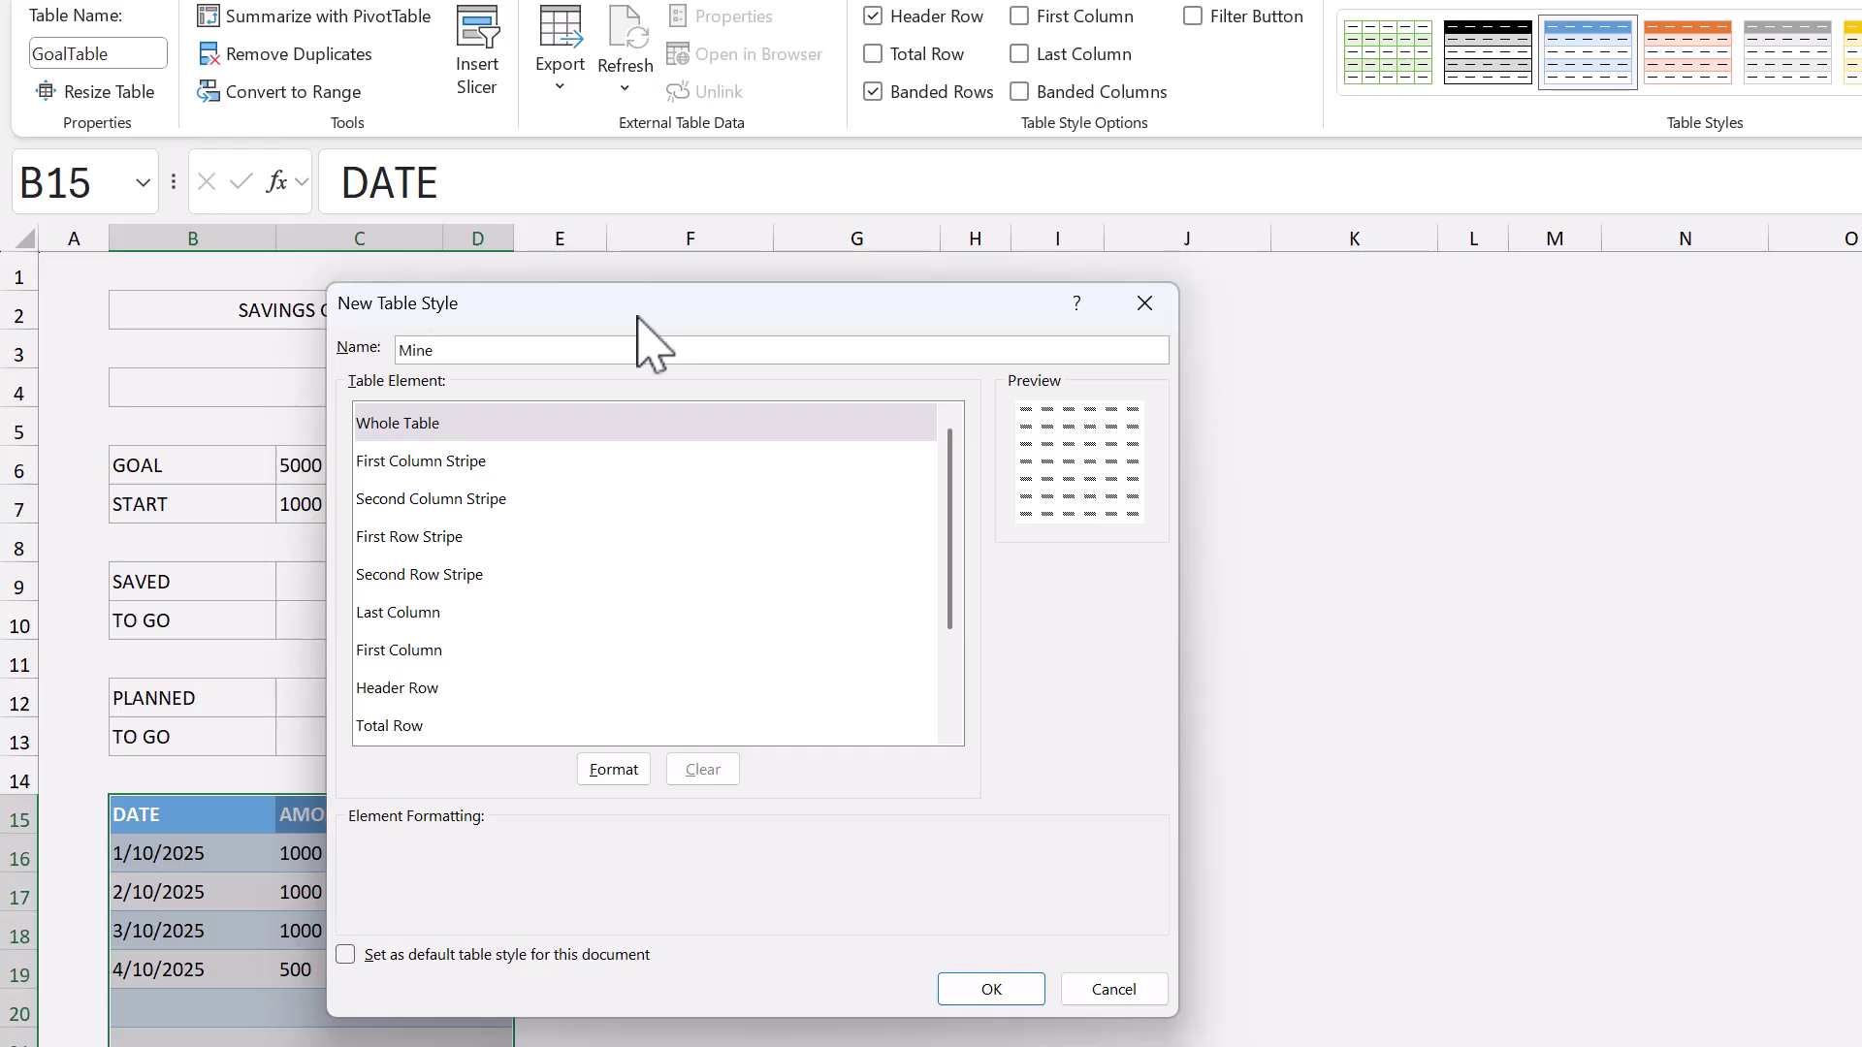
# Step: Give Mine's Whole Table a grey outline border and lighter grey inside borders
pyautogui.click(598, 423)
pyautogui.click(626, 771)
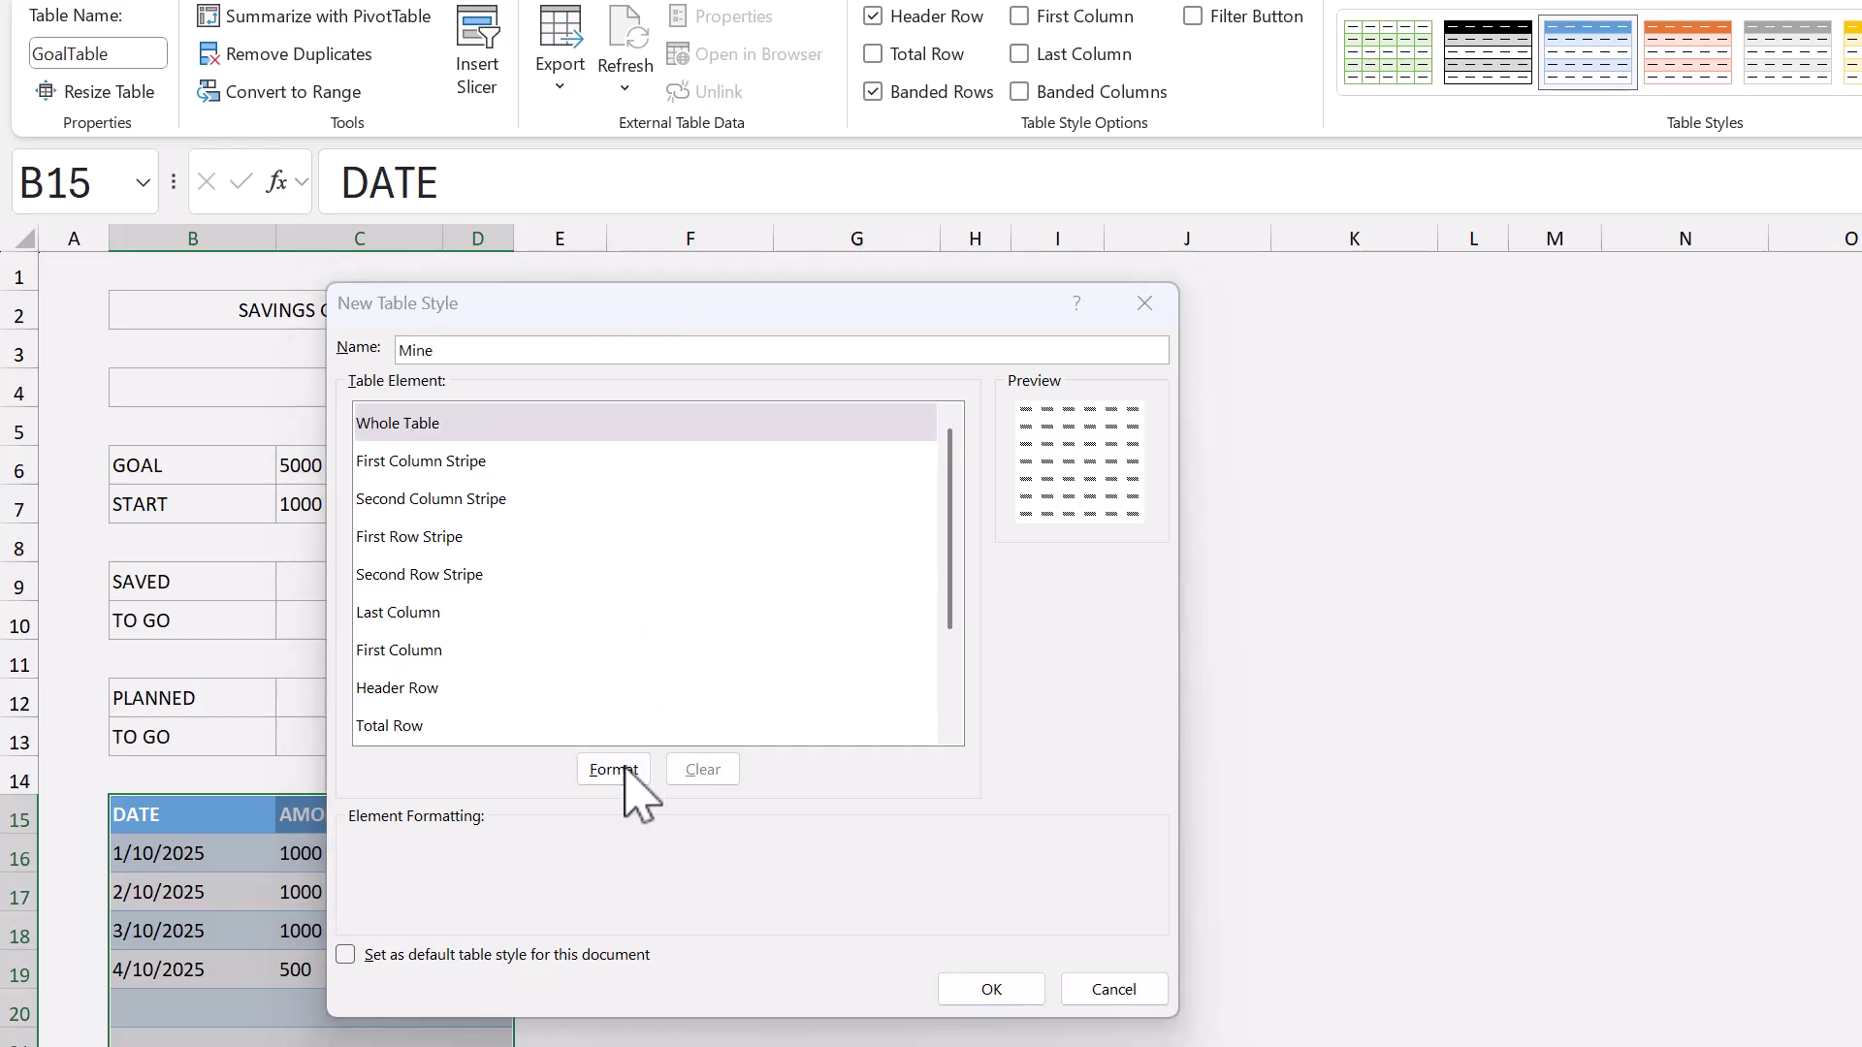
pyautogui.click(459, 35)
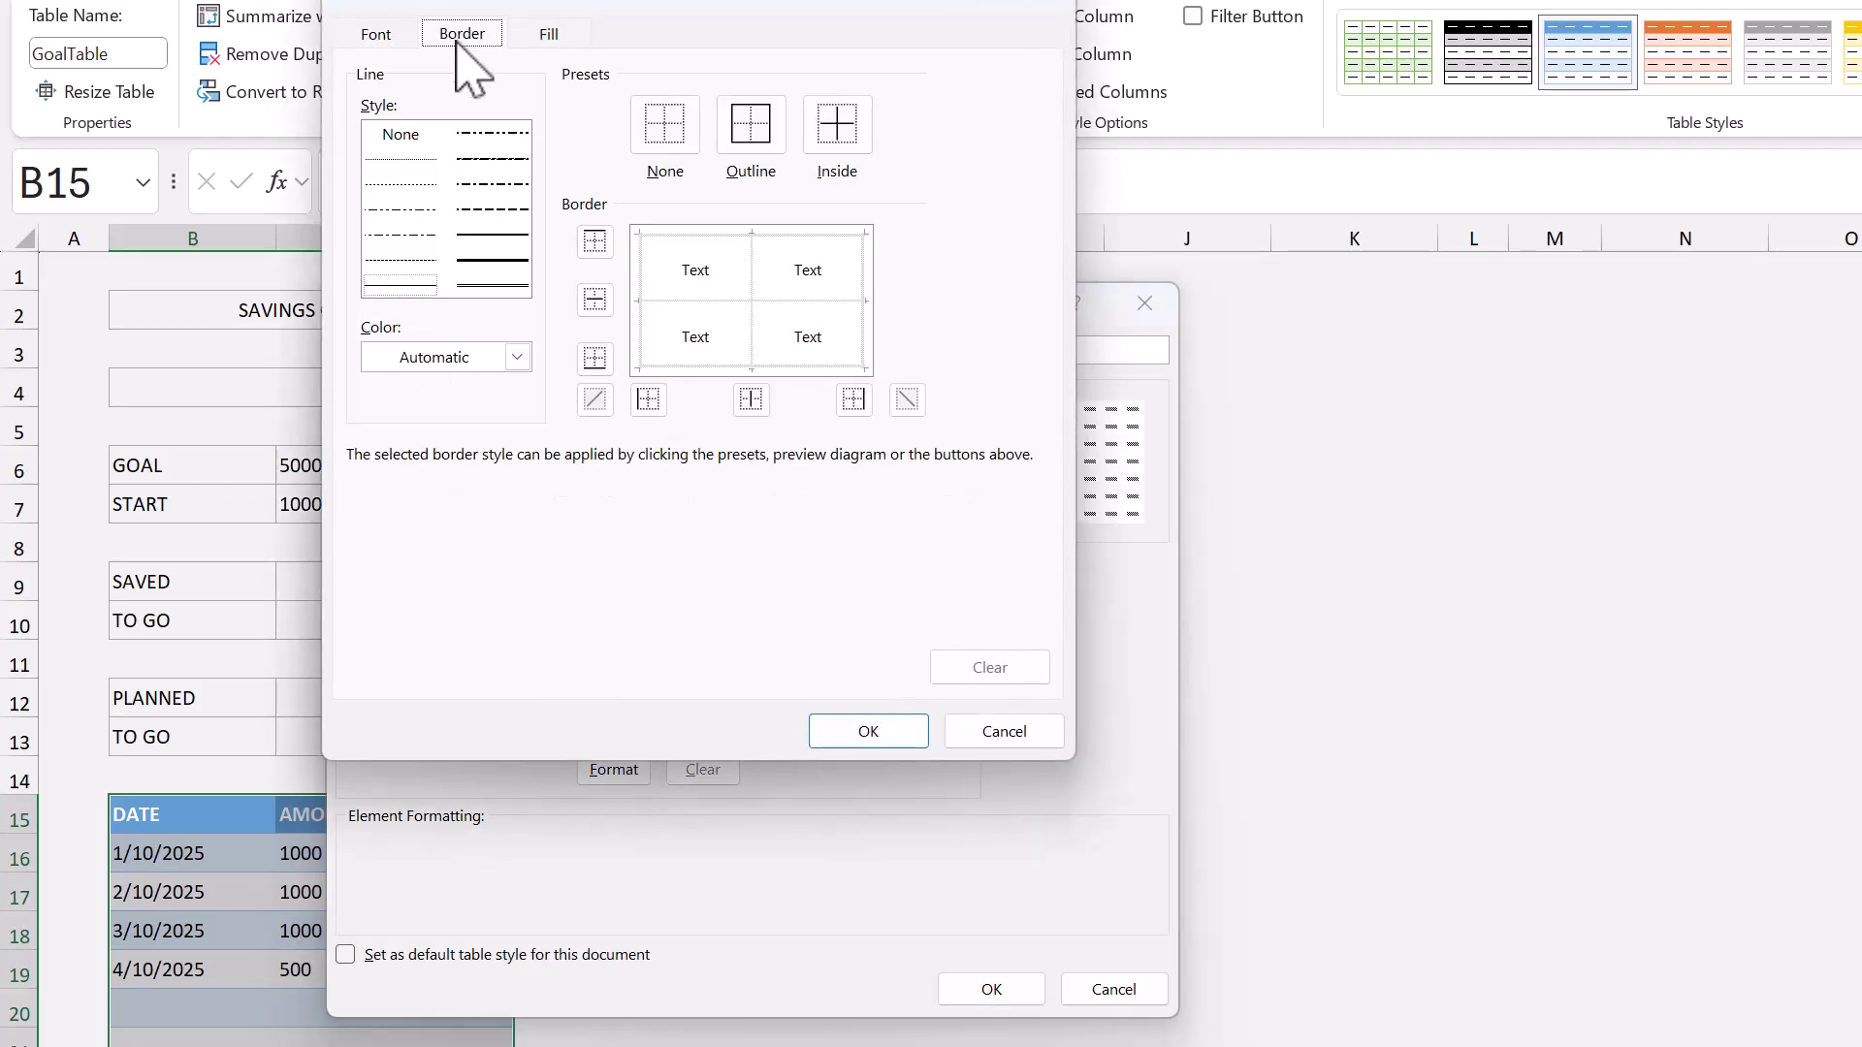
pyautogui.click(517, 357)
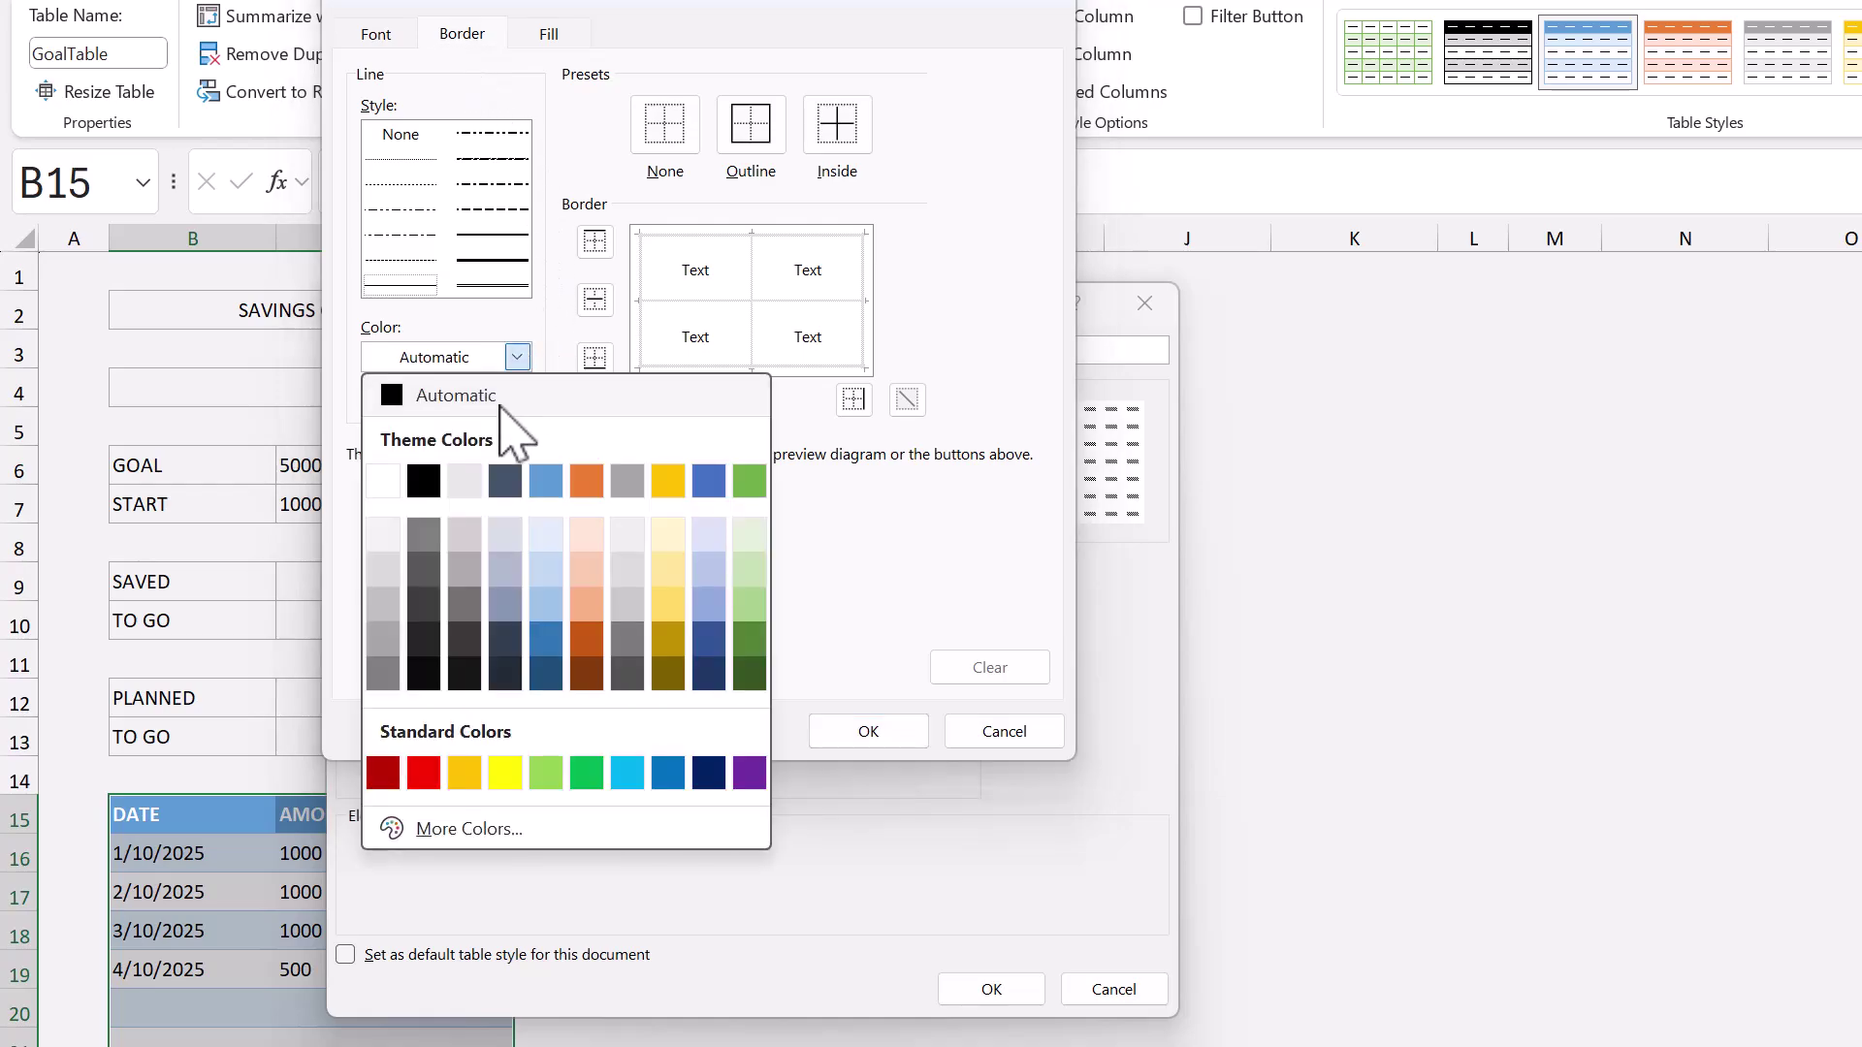
pyautogui.click(383, 640)
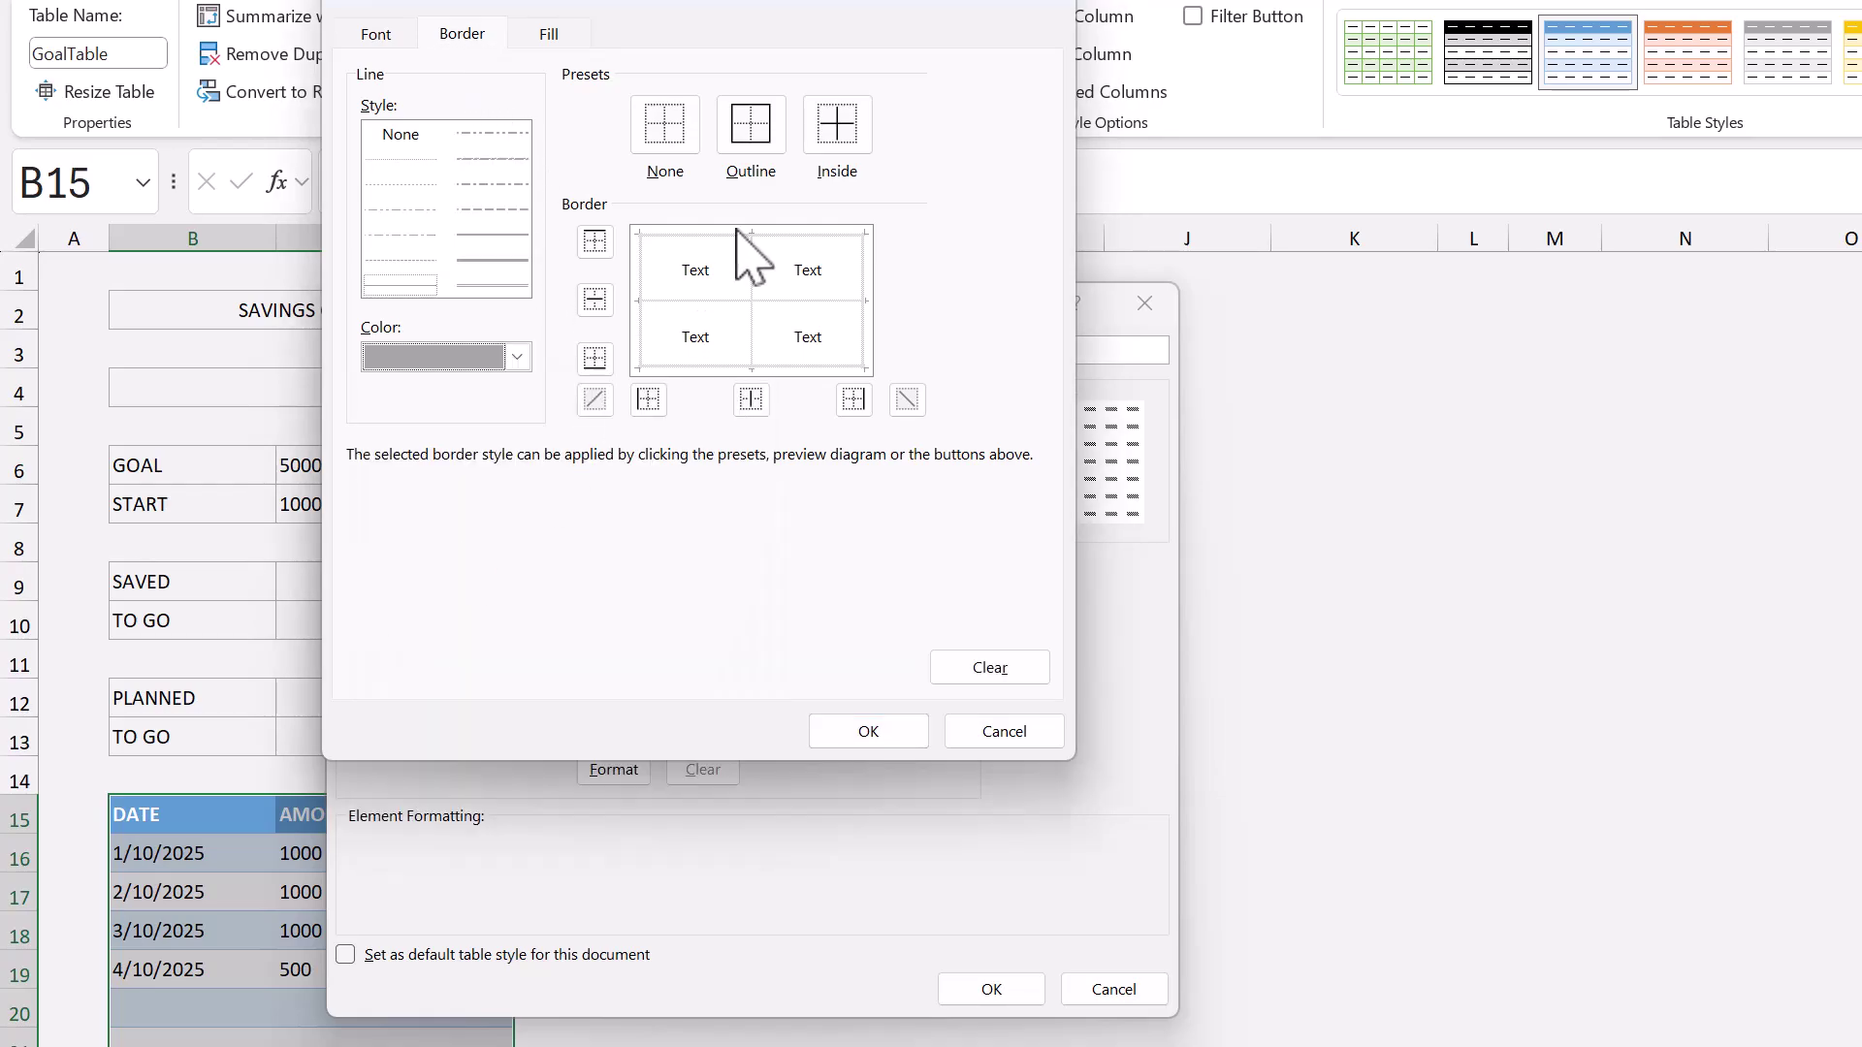
pyautogui.click(758, 152)
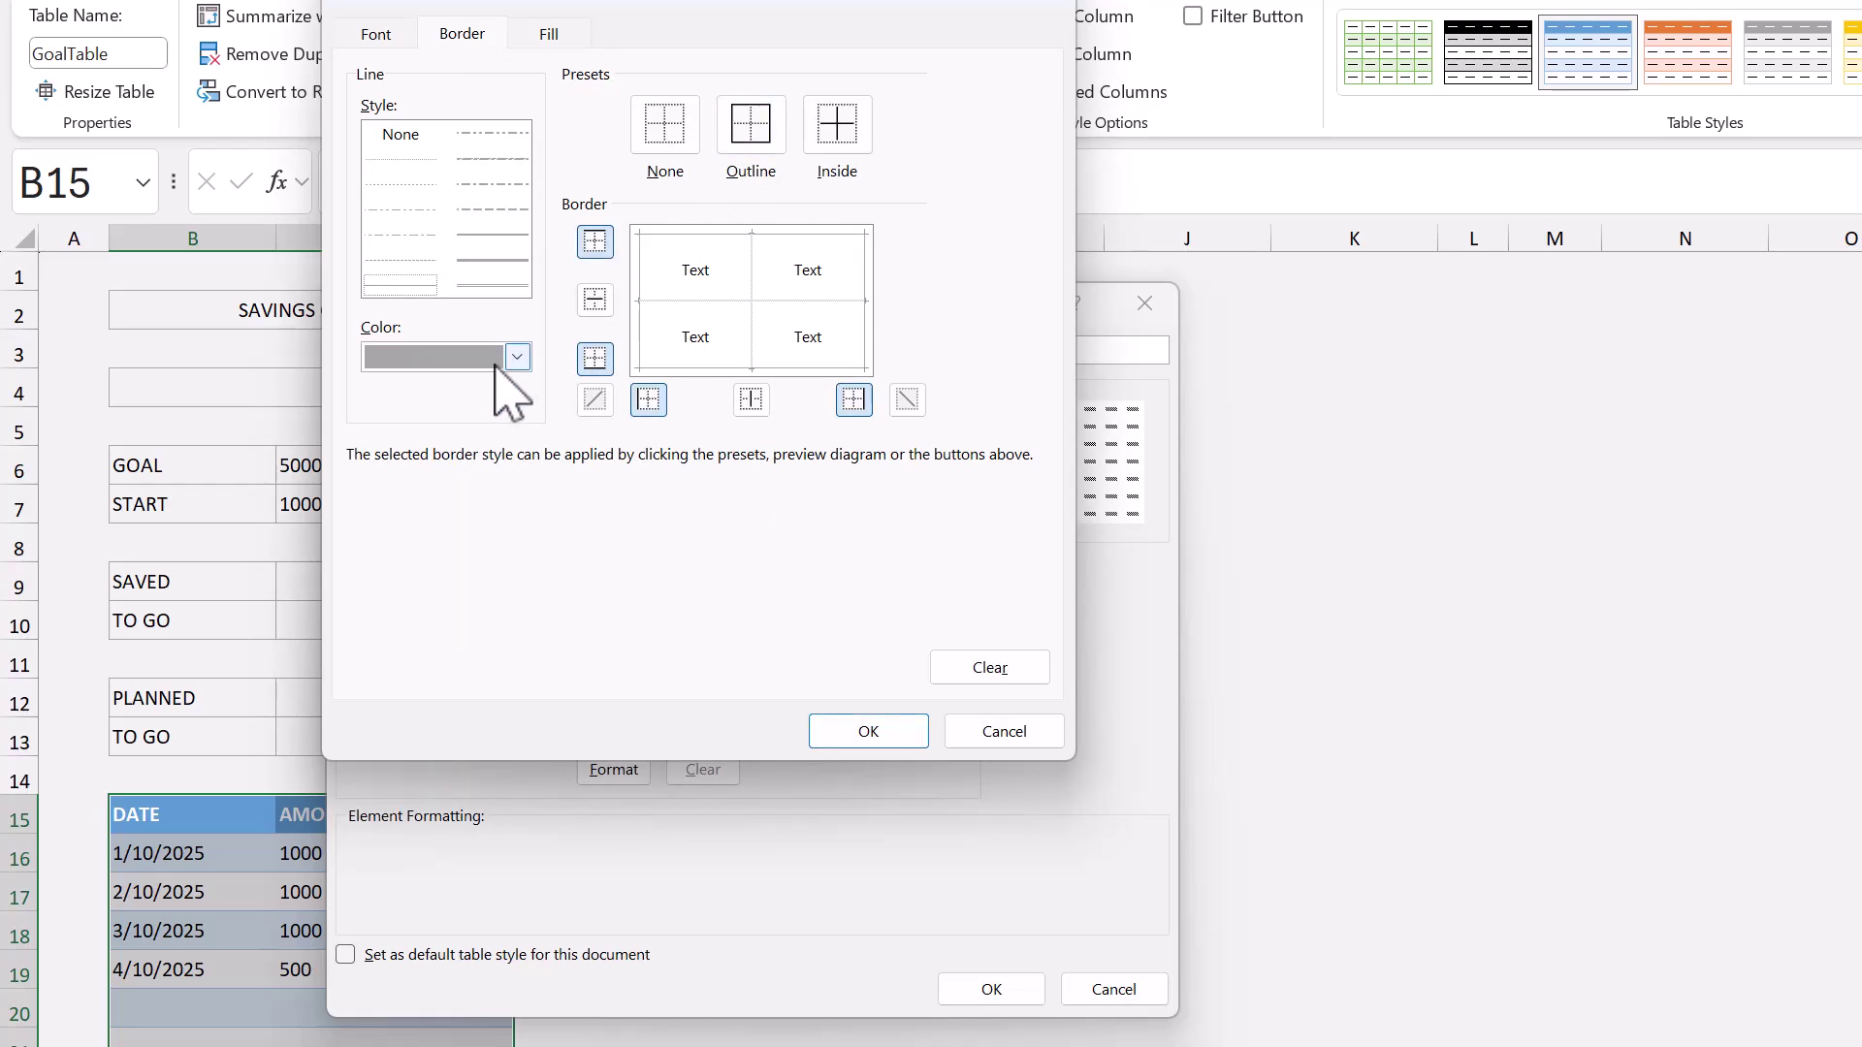
pyautogui.click(517, 357)
pyautogui.click(391, 575)
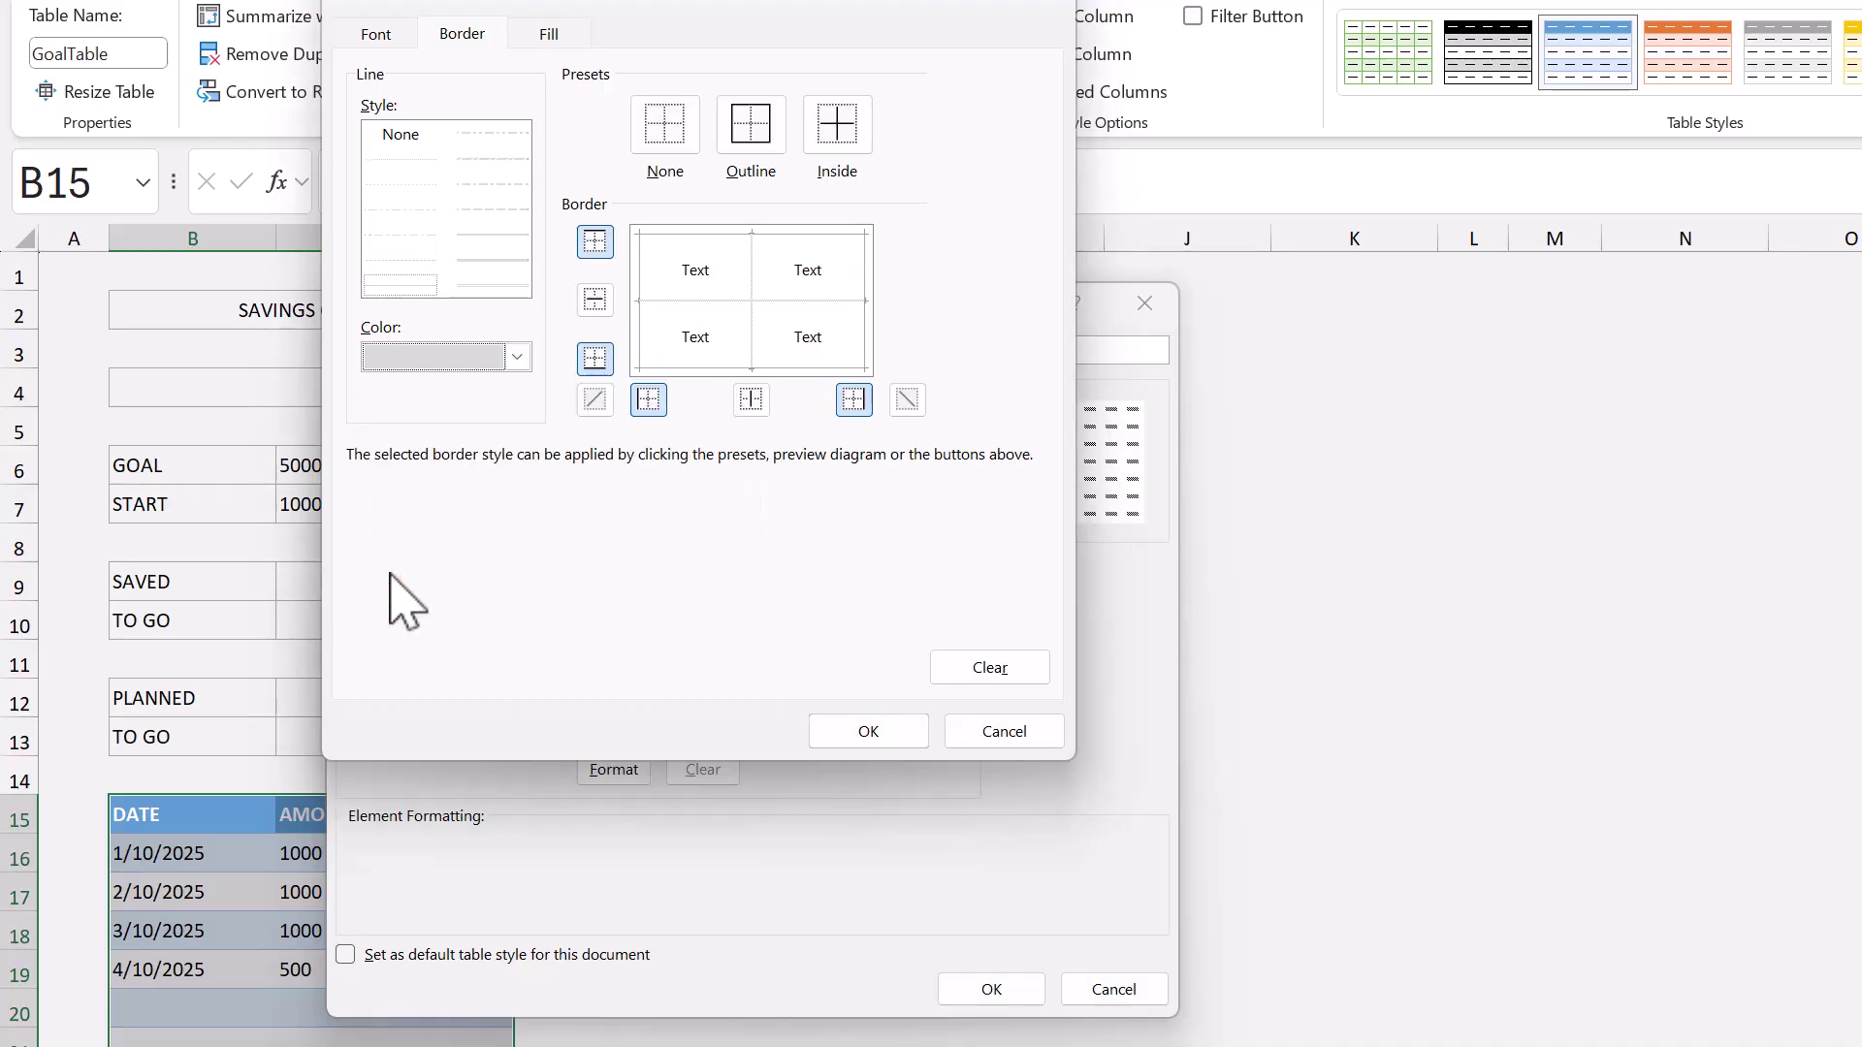
pyautogui.click(842, 128)
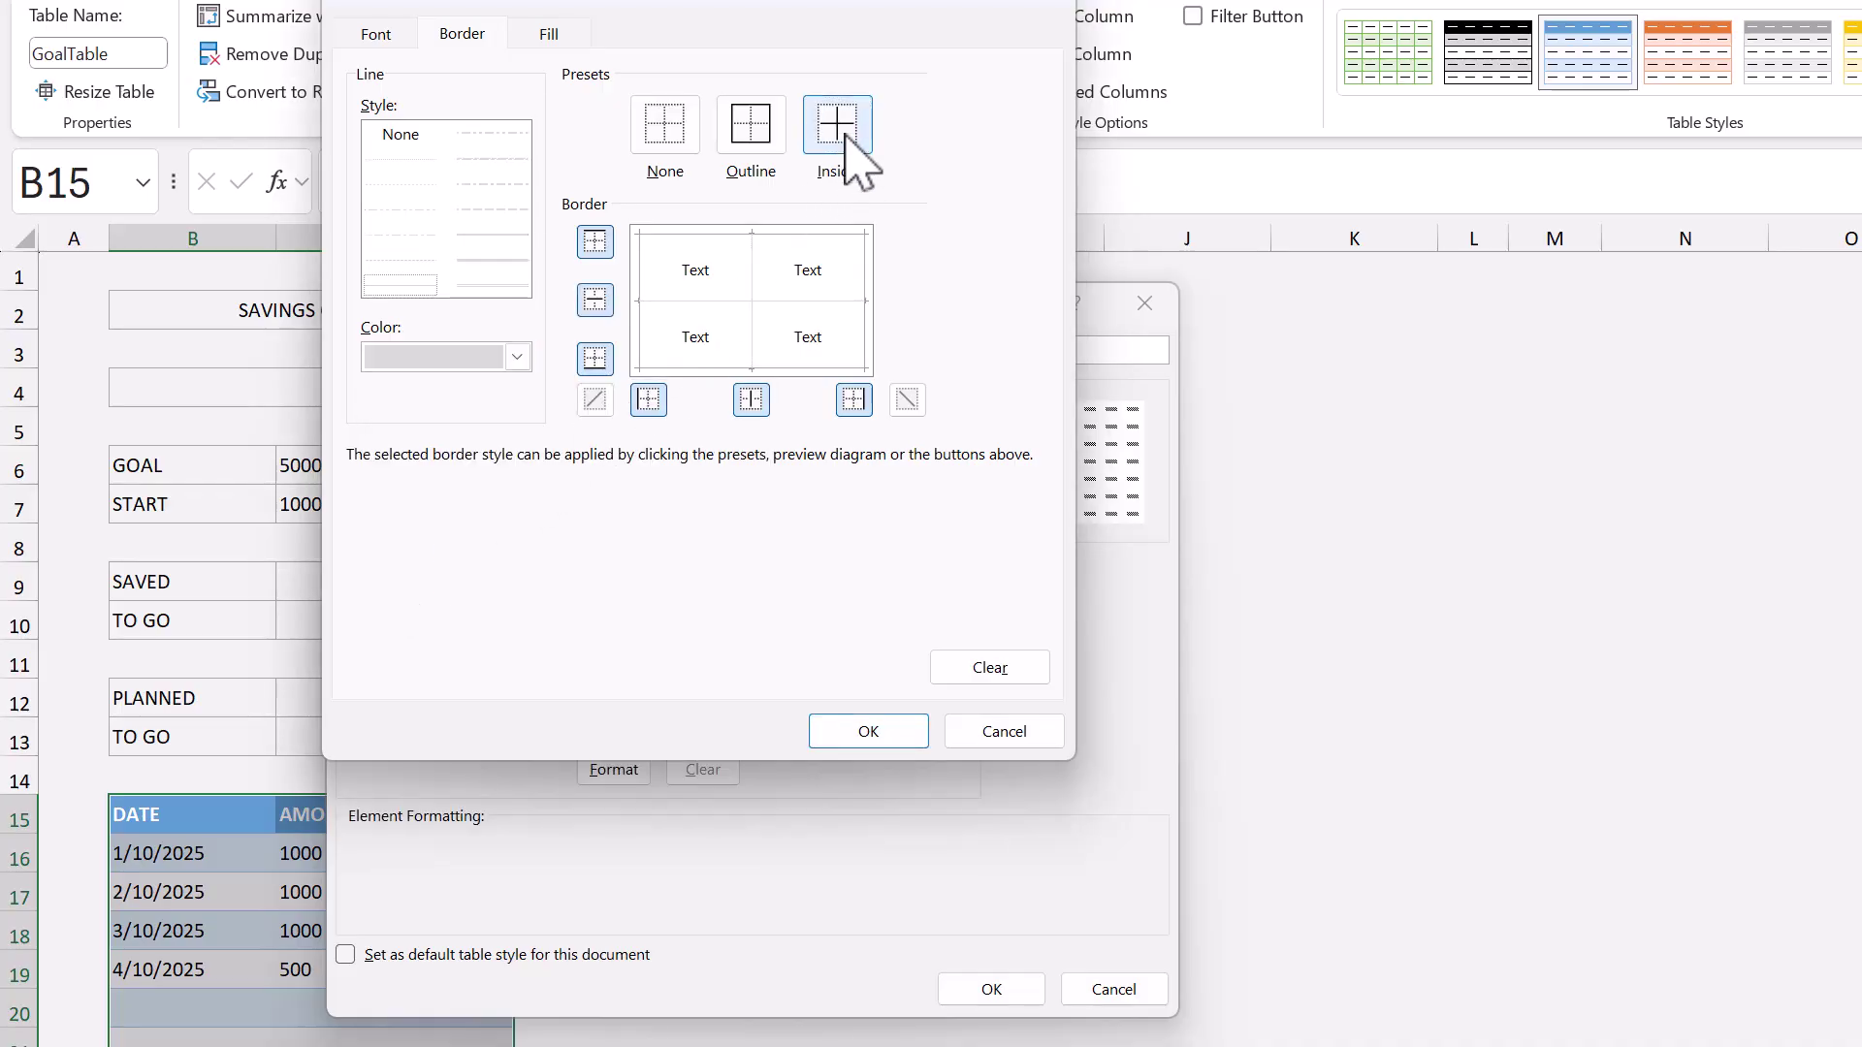
pyautogui.click(868, 731)
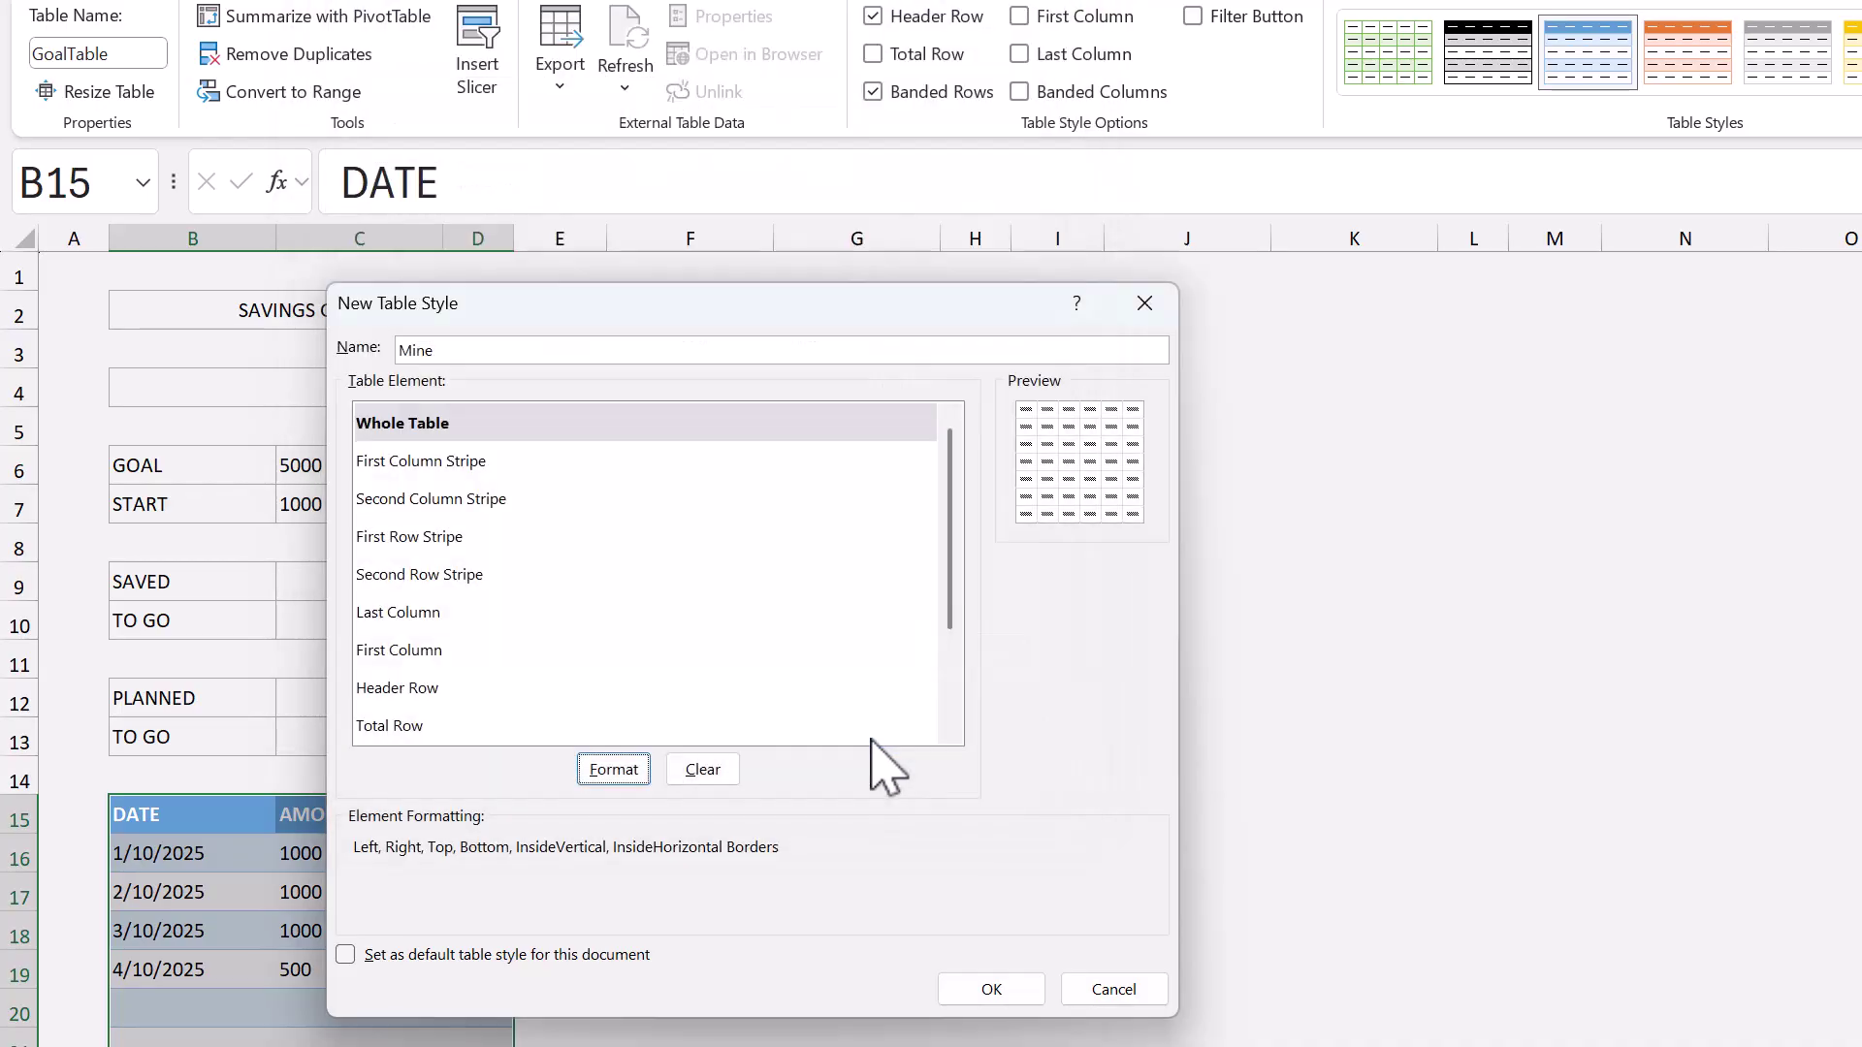
# Step: Give the Mine style's header row grey outline borders
pyautogui.click(515, 694)
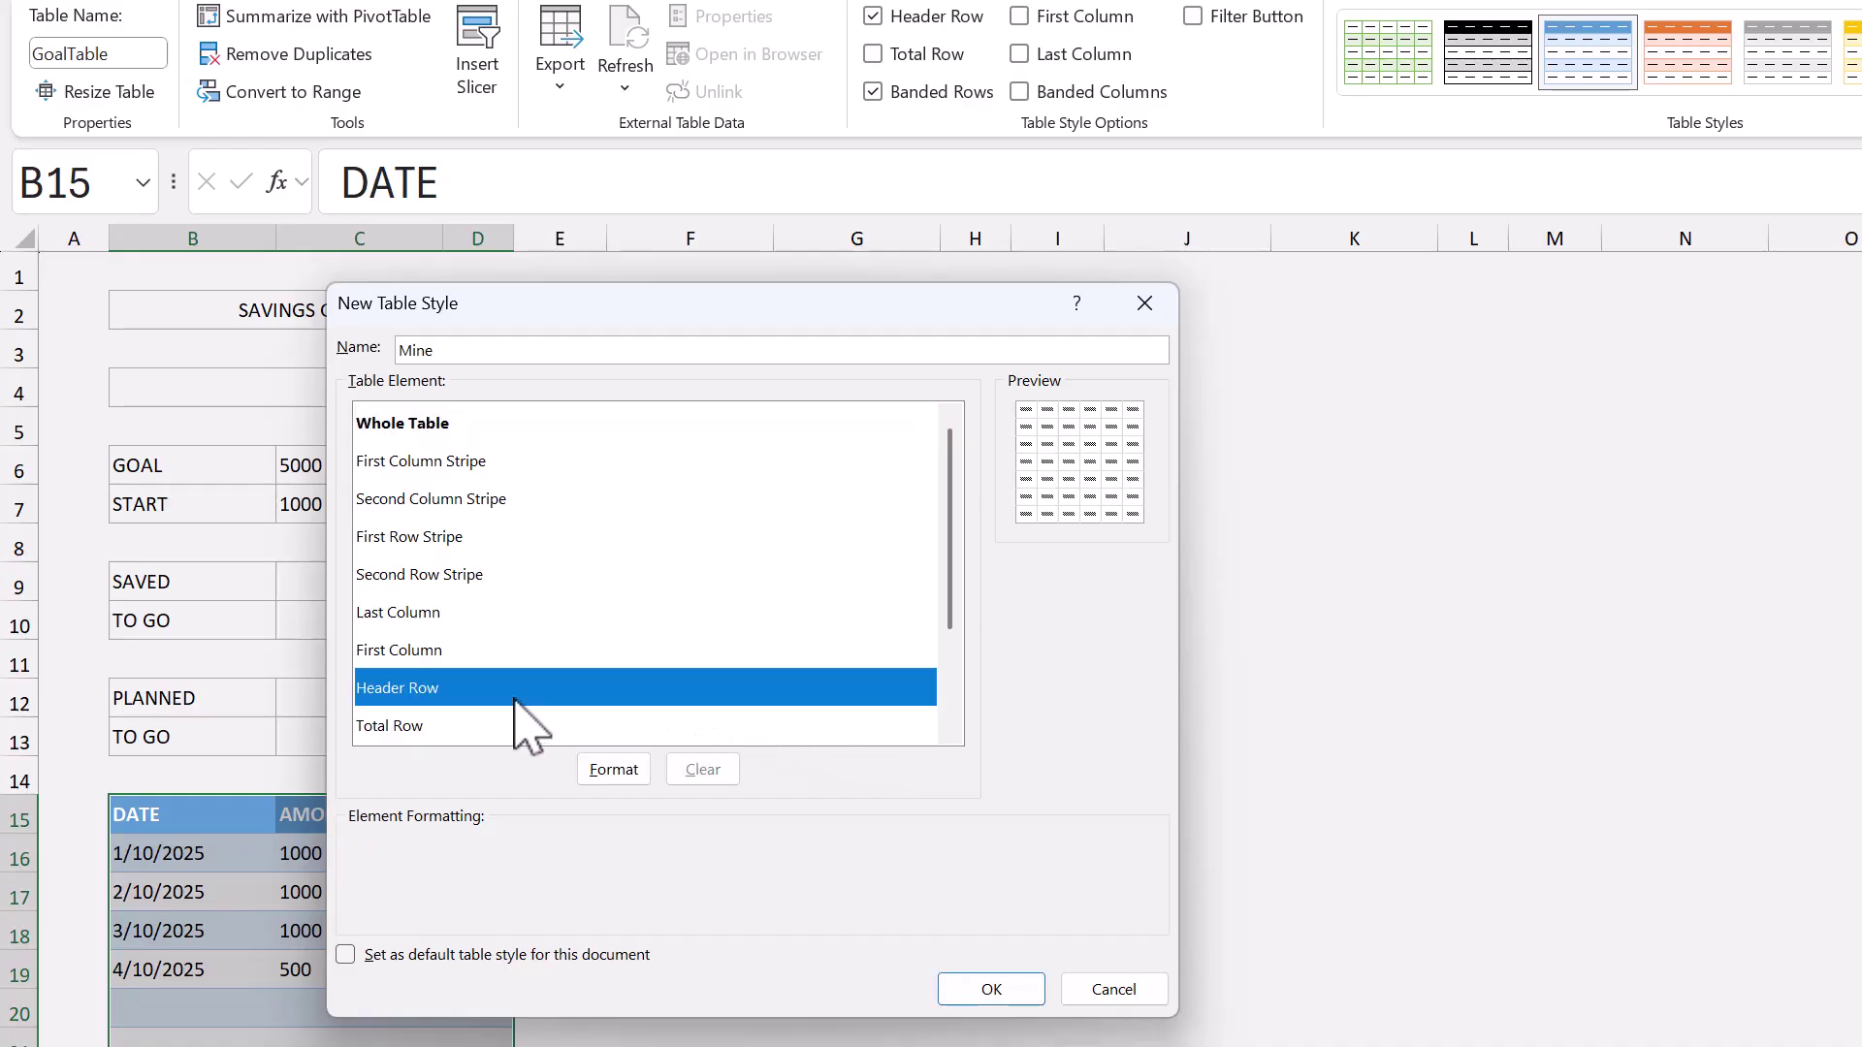
pyautogui.click(614, 771)
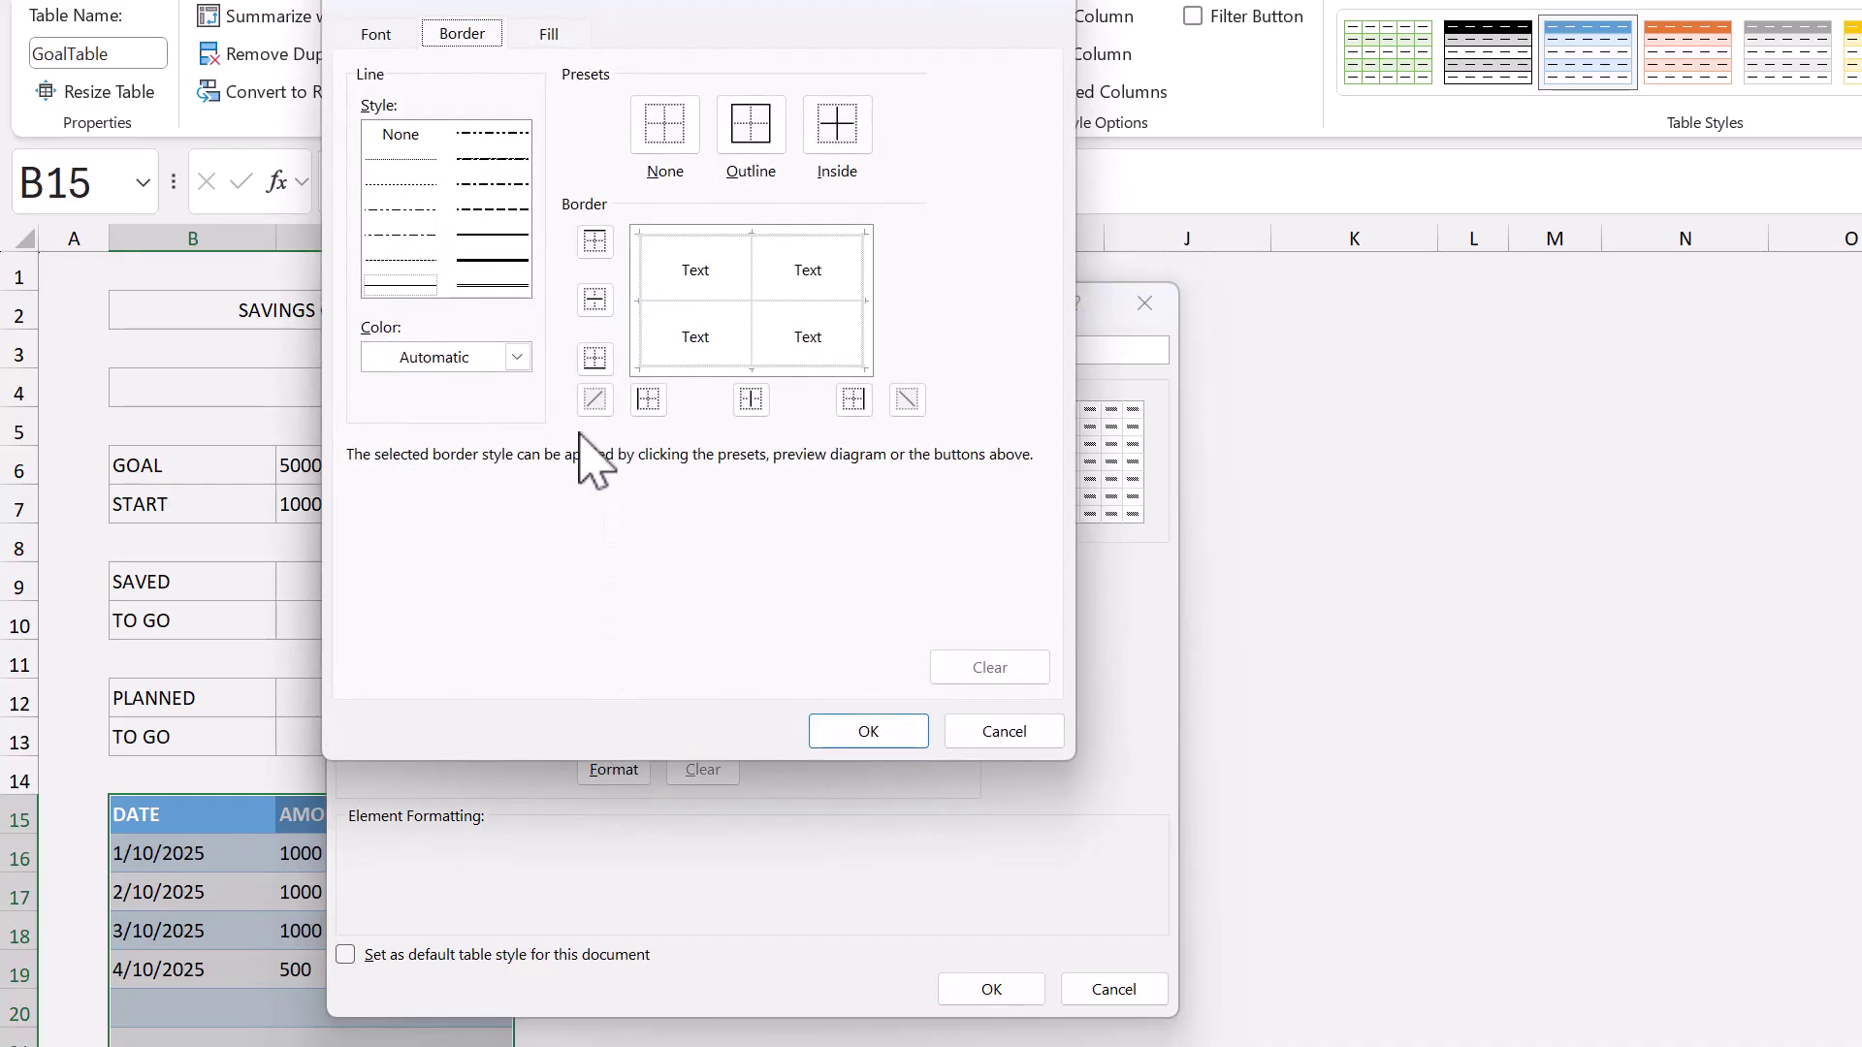
pyautogui.click(517, 356)
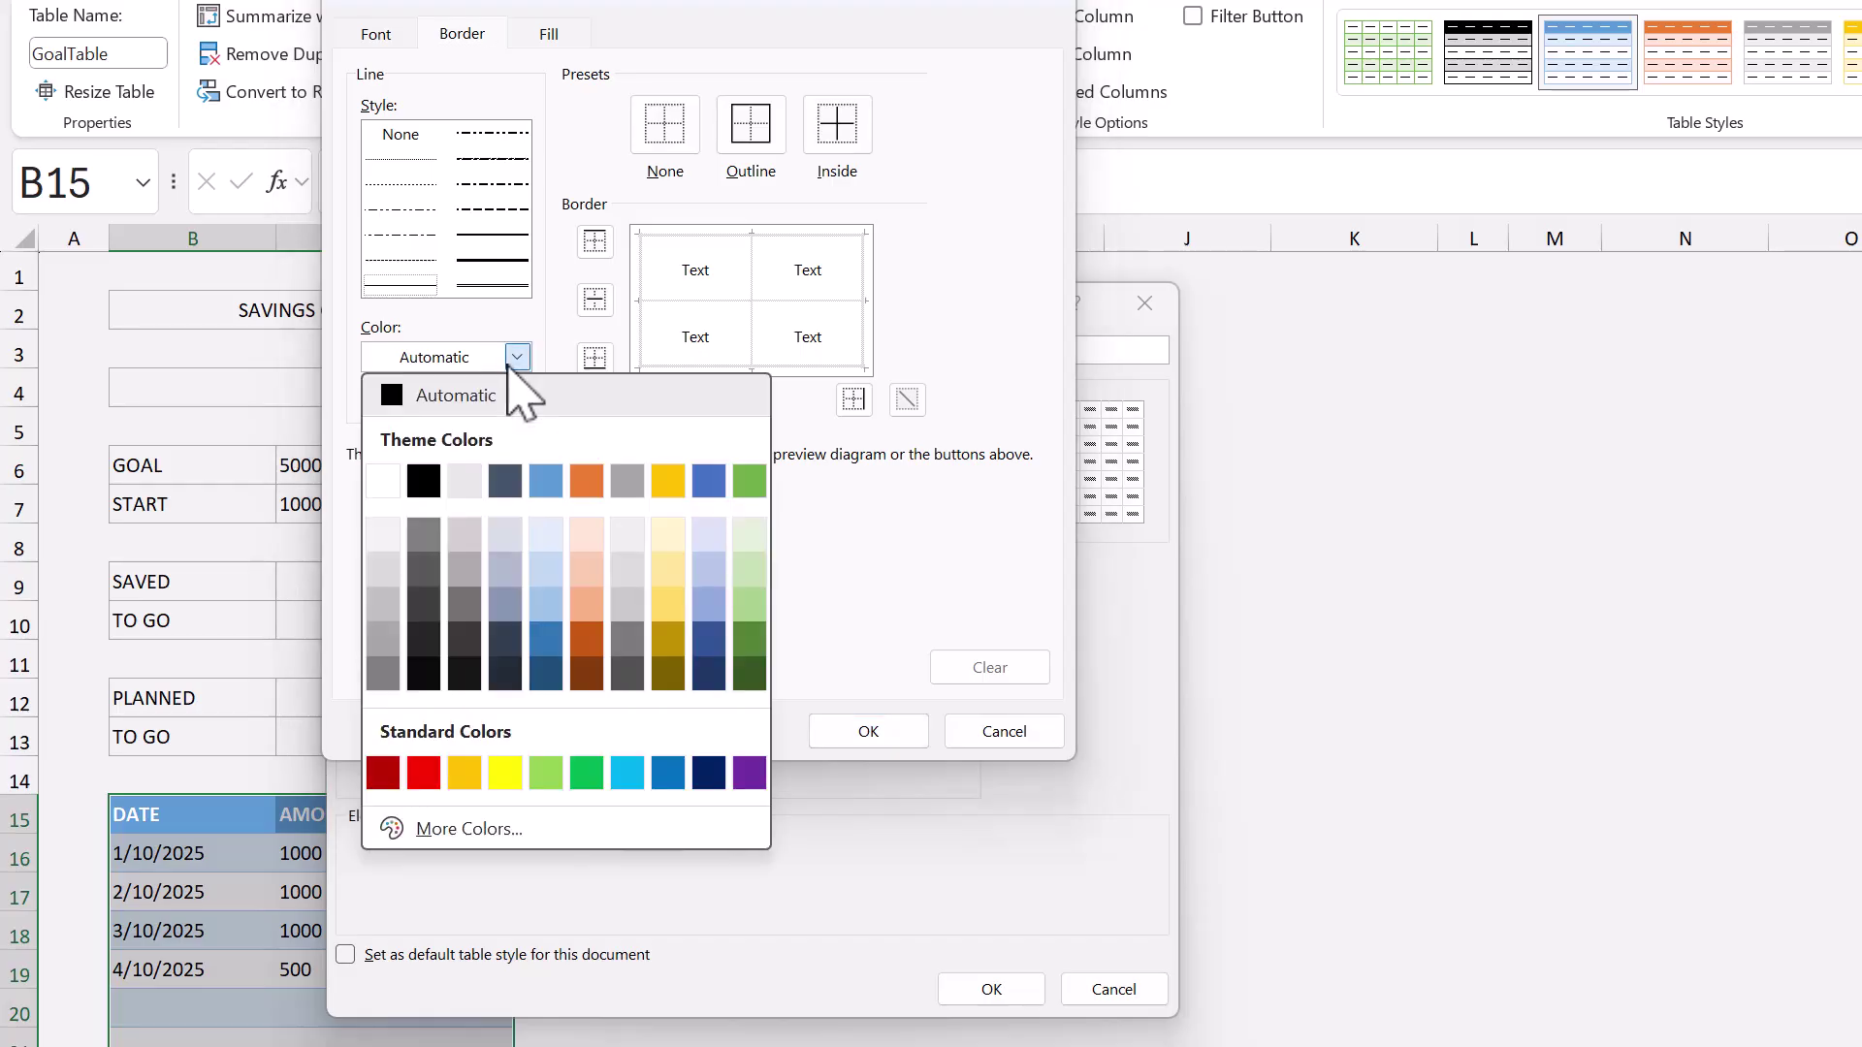
pyautogui.click(383, 638)
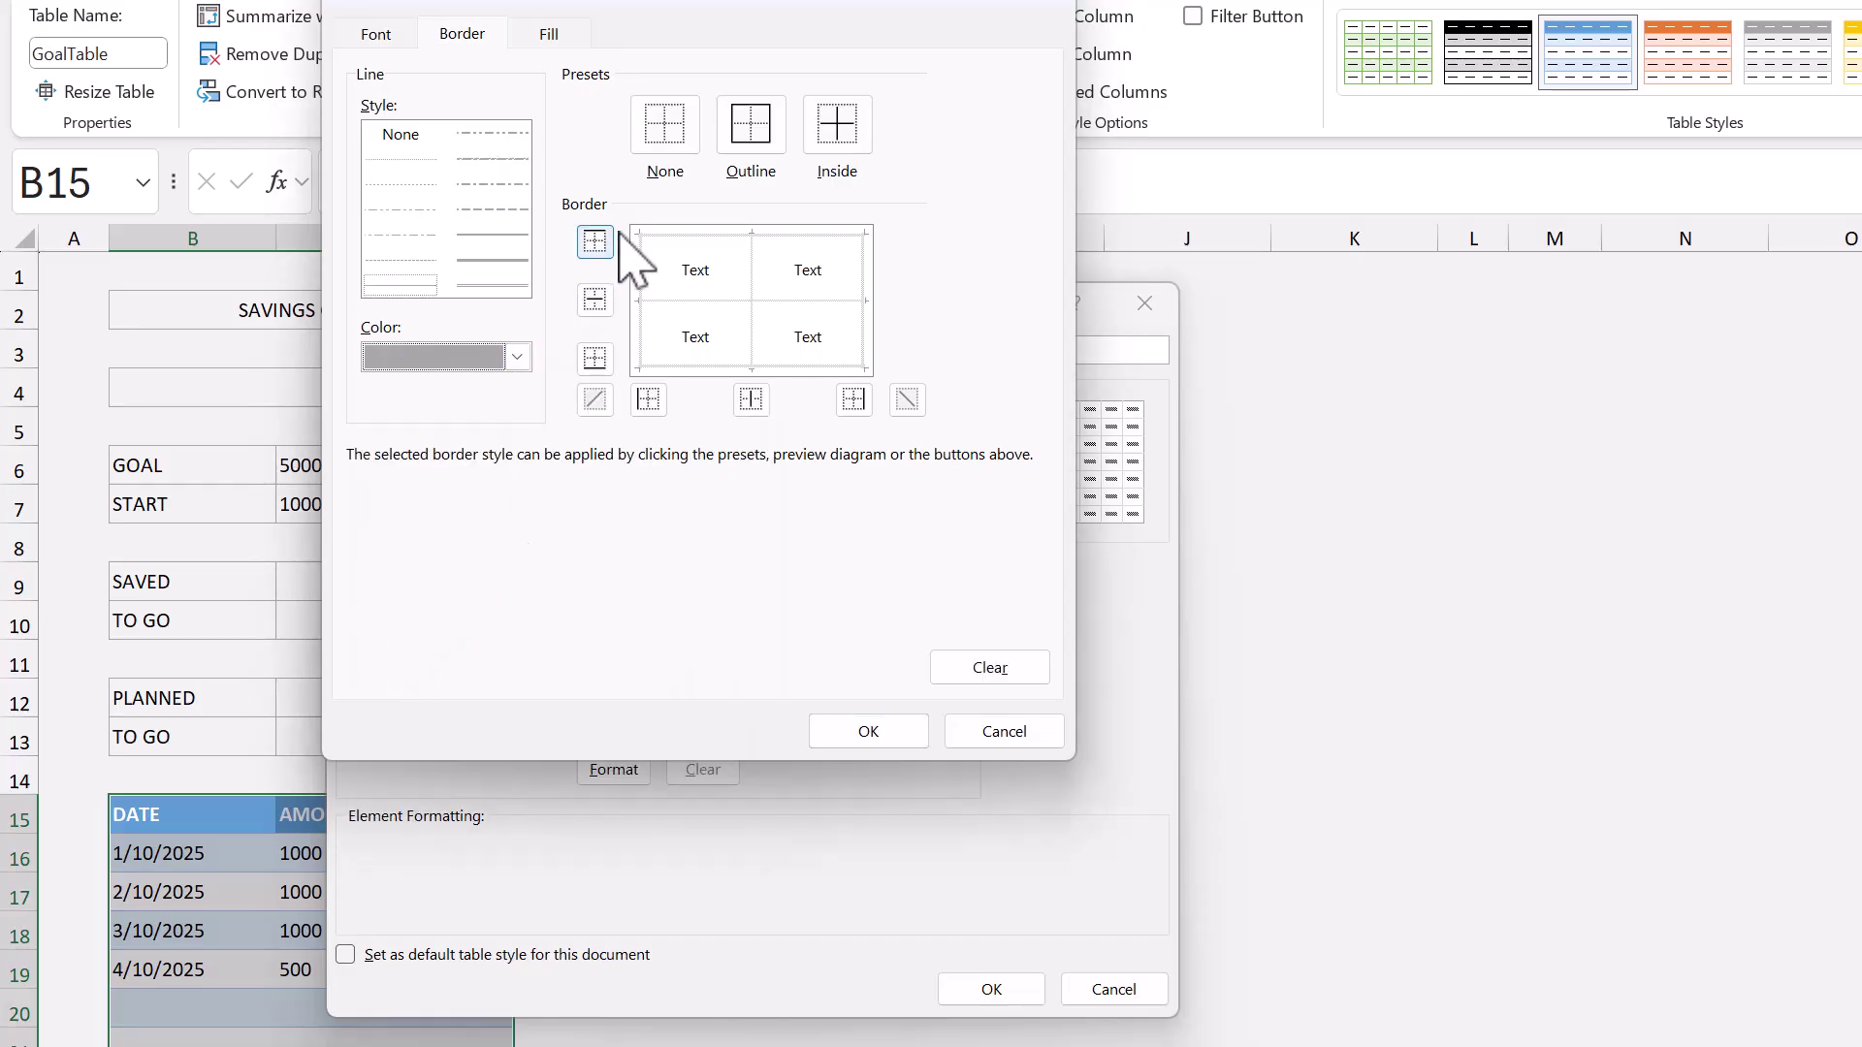
pyautogui.click(677, 136)
pyautogui.click(758, 137)
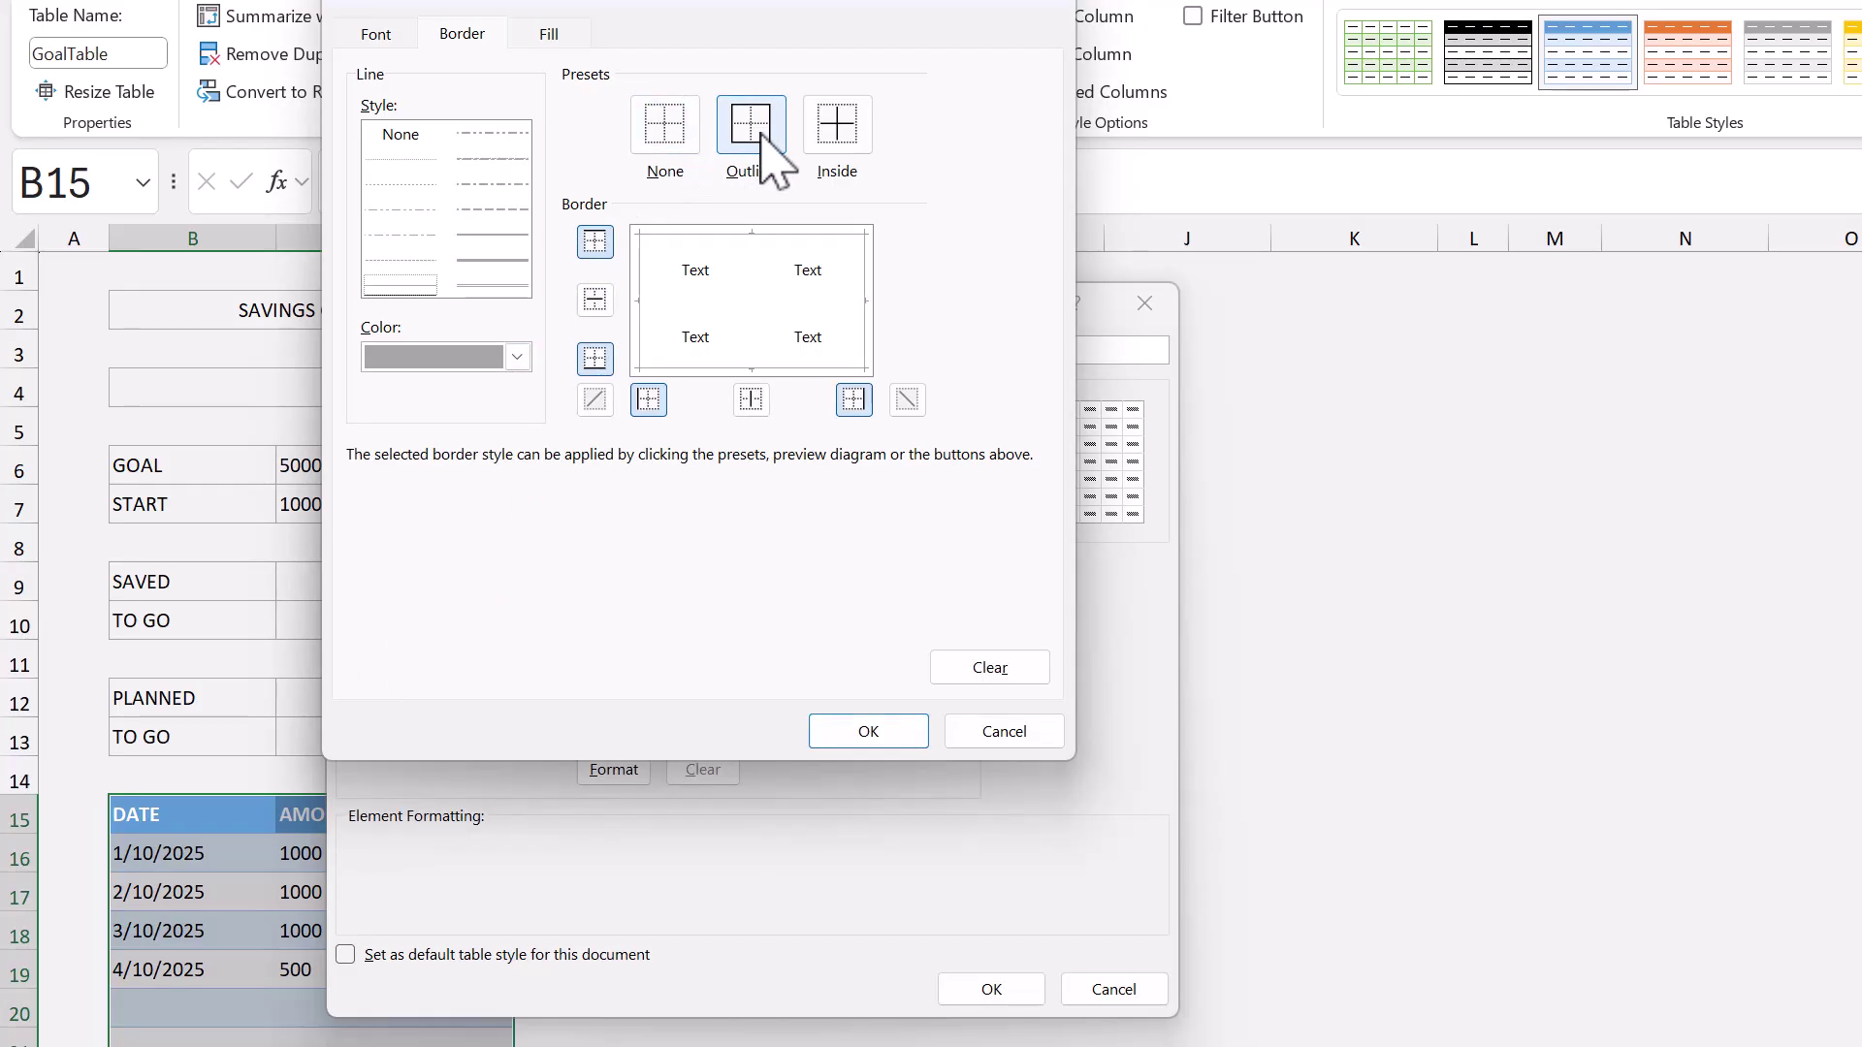
# Step: Make the header row text bold and save the Mine custom table style
pyautogui.click(376, 34)
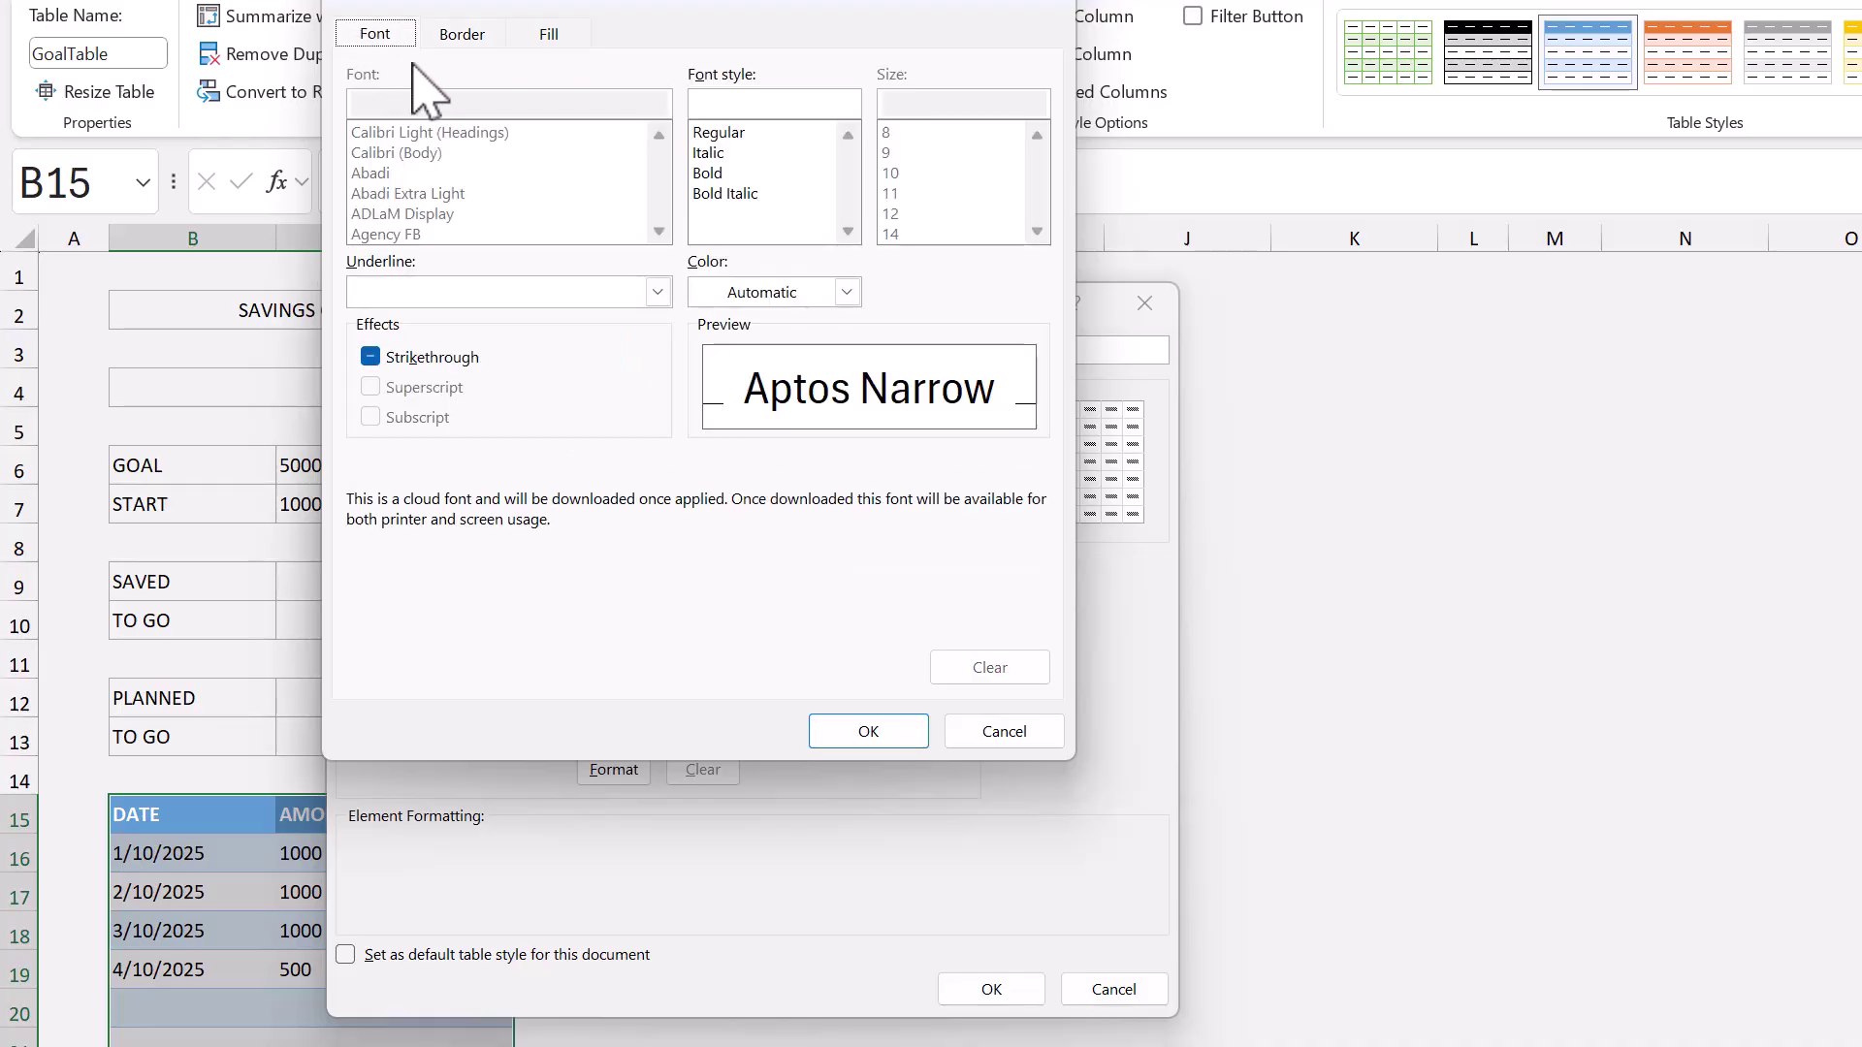
pyautogui.click(714, 175)
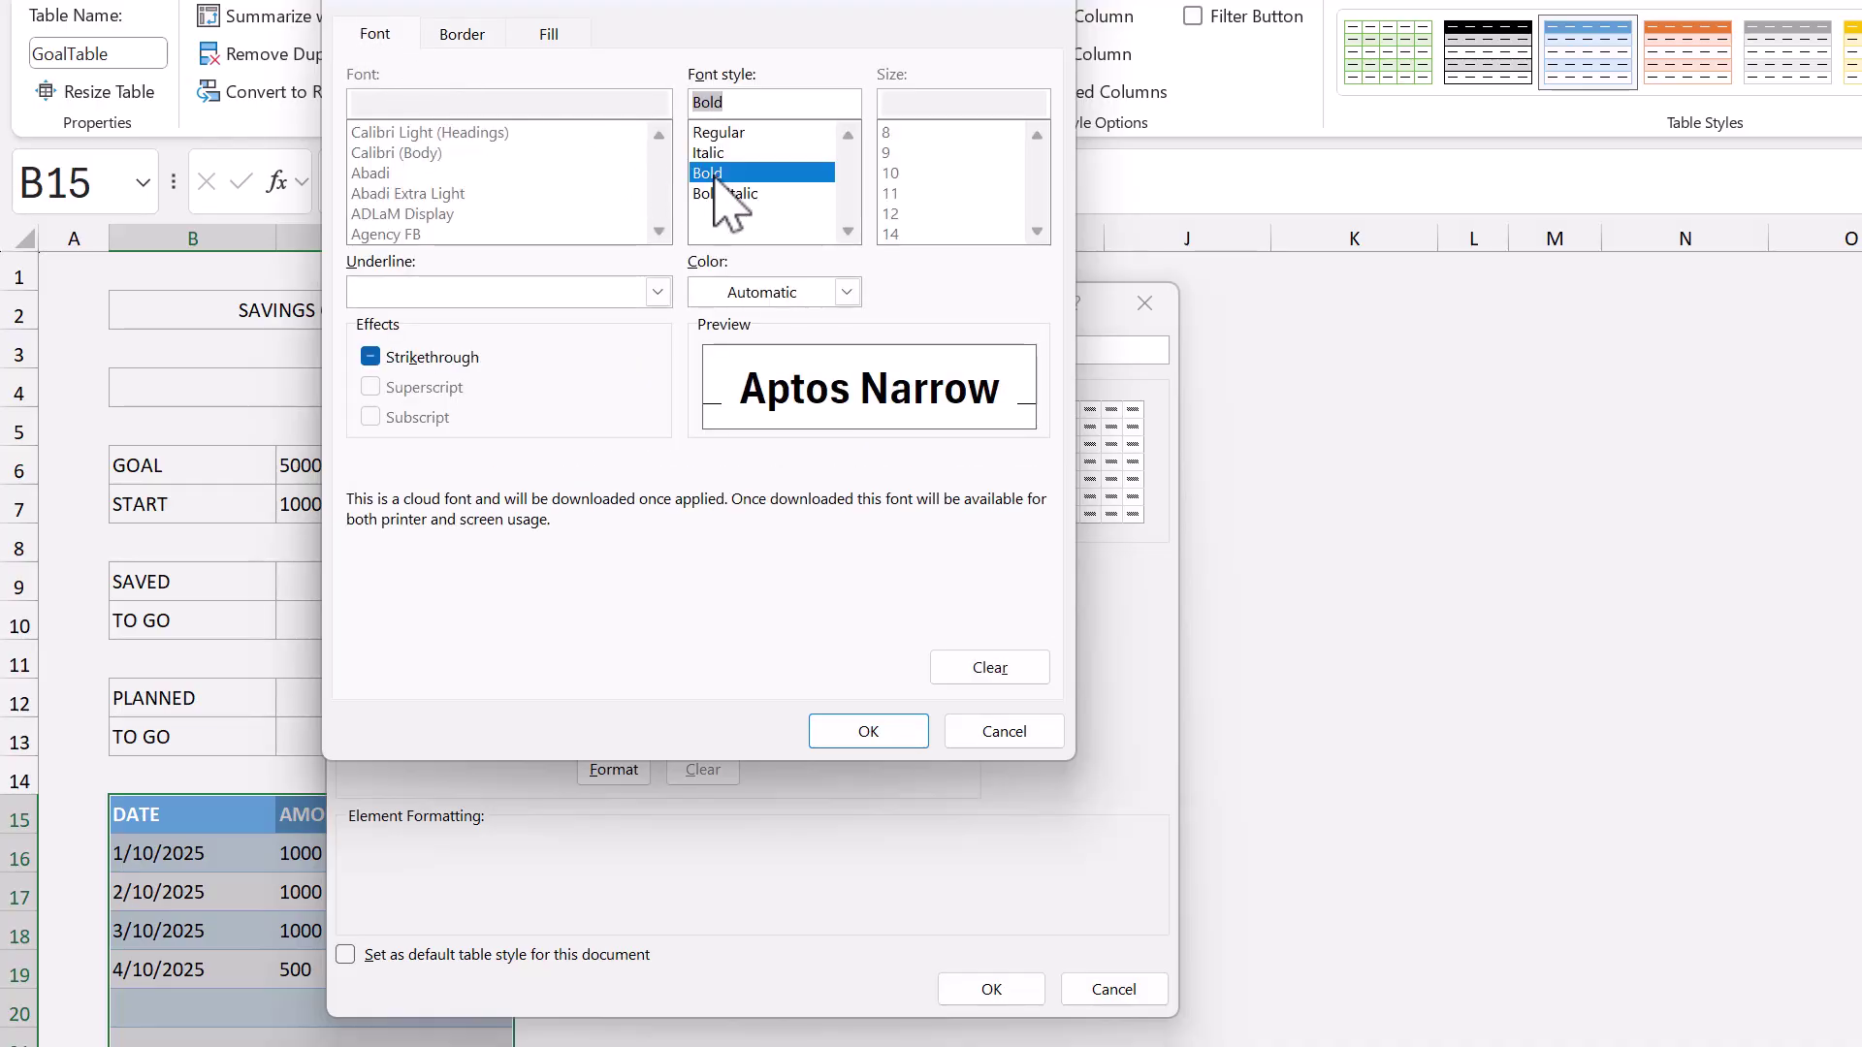
pyautogui.click(847, 733)
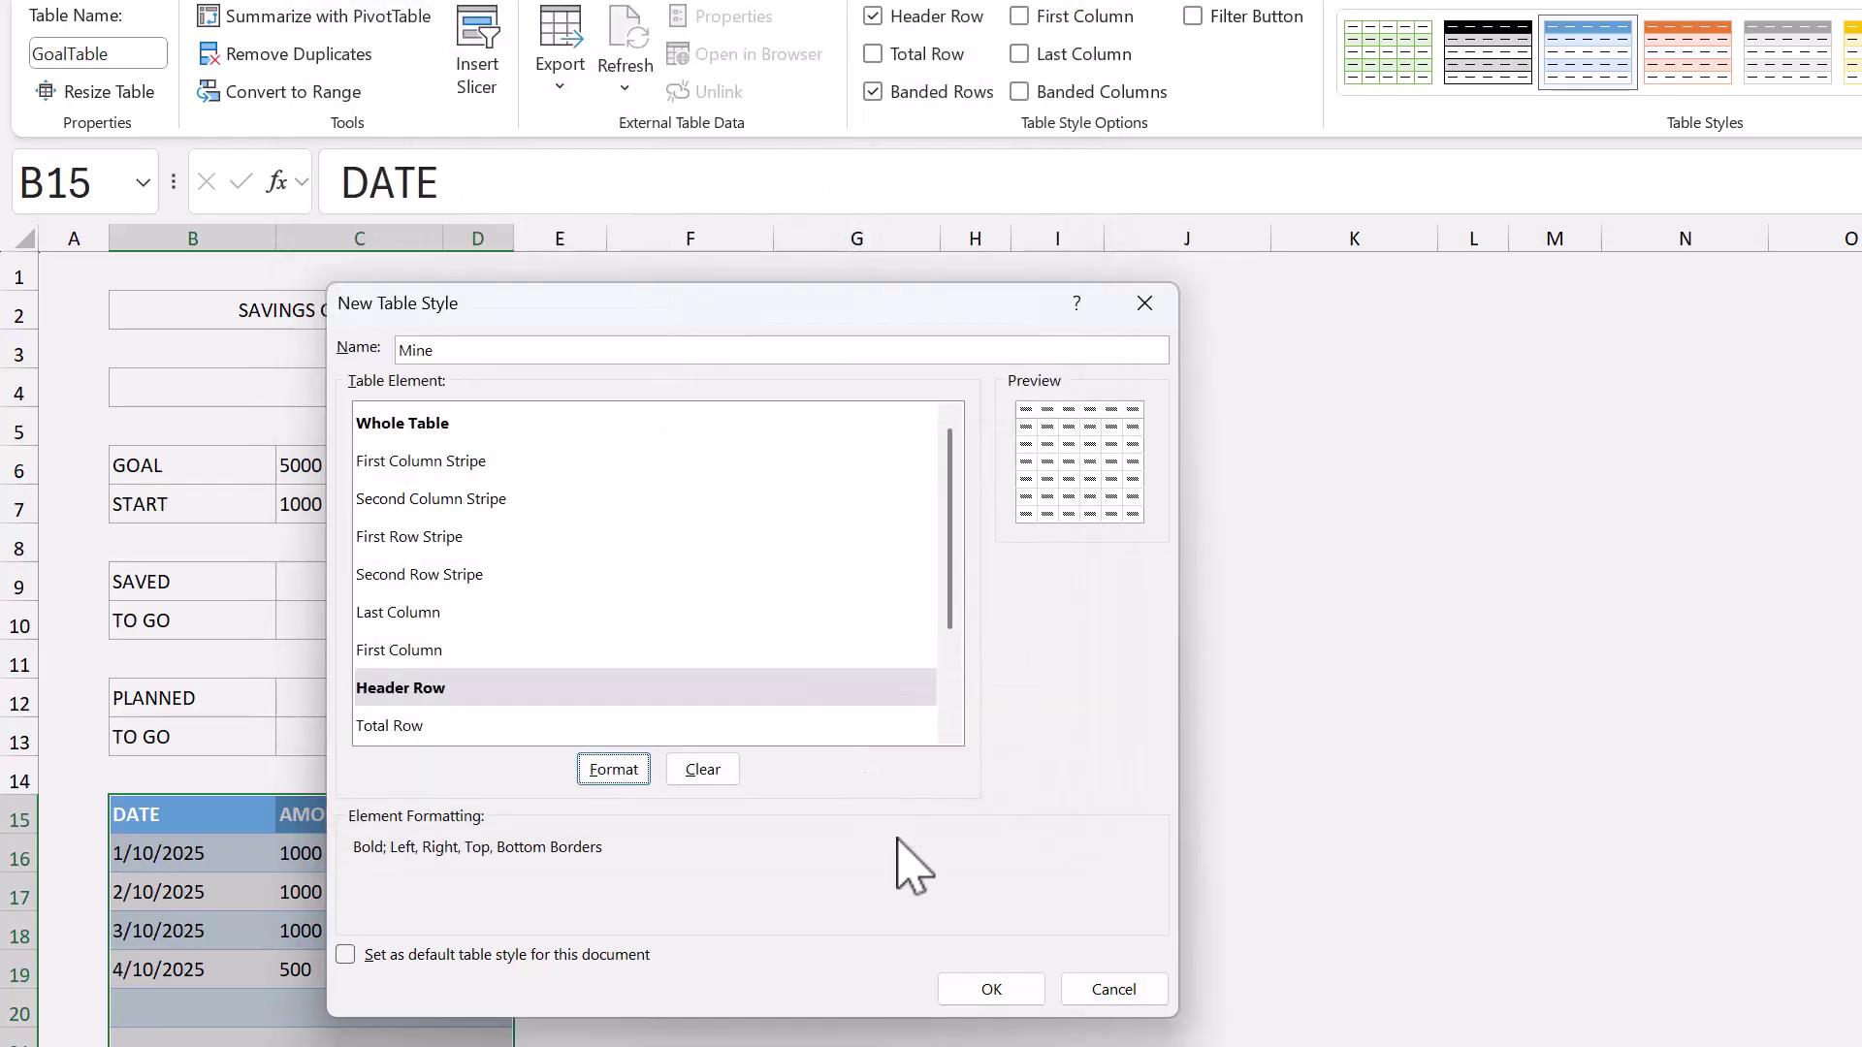
pyautogui.click(963, 984)
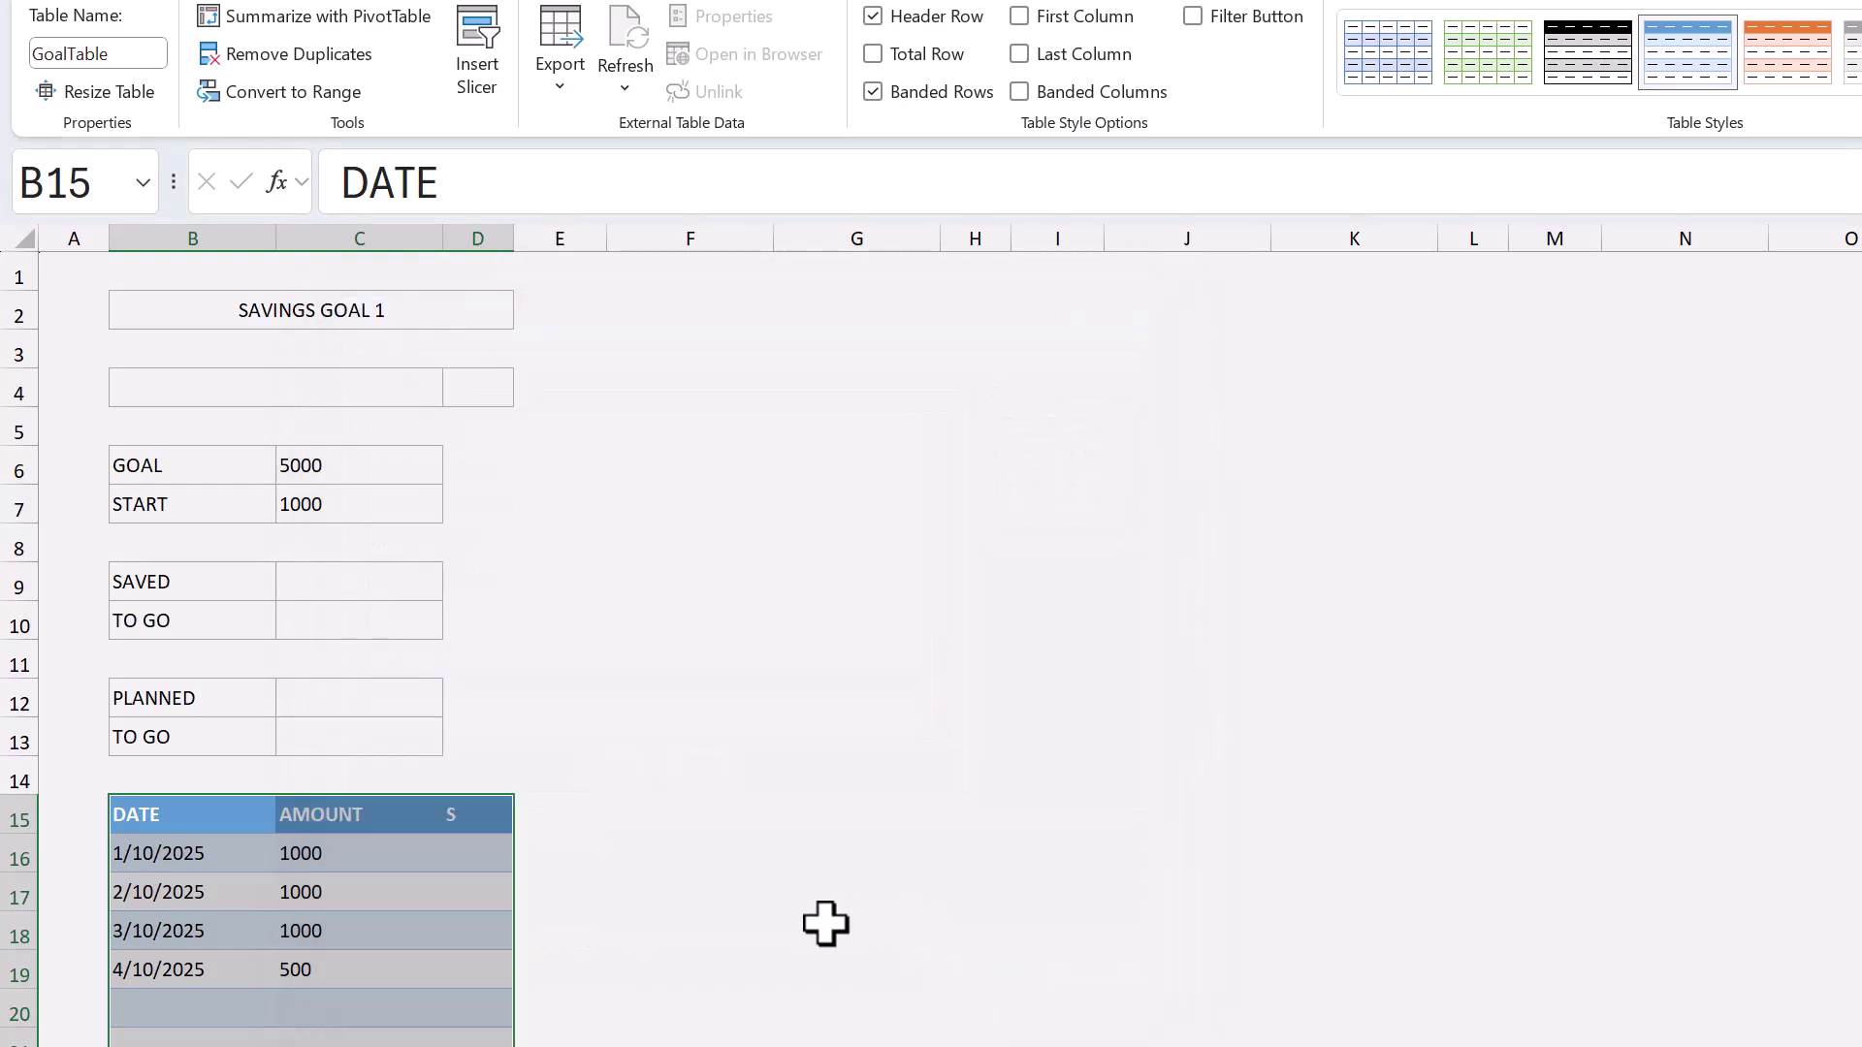
# Step: Apply the custom Mine table style to GoalTable from the Table Styles gallery
pyautogui.click(395, 927)
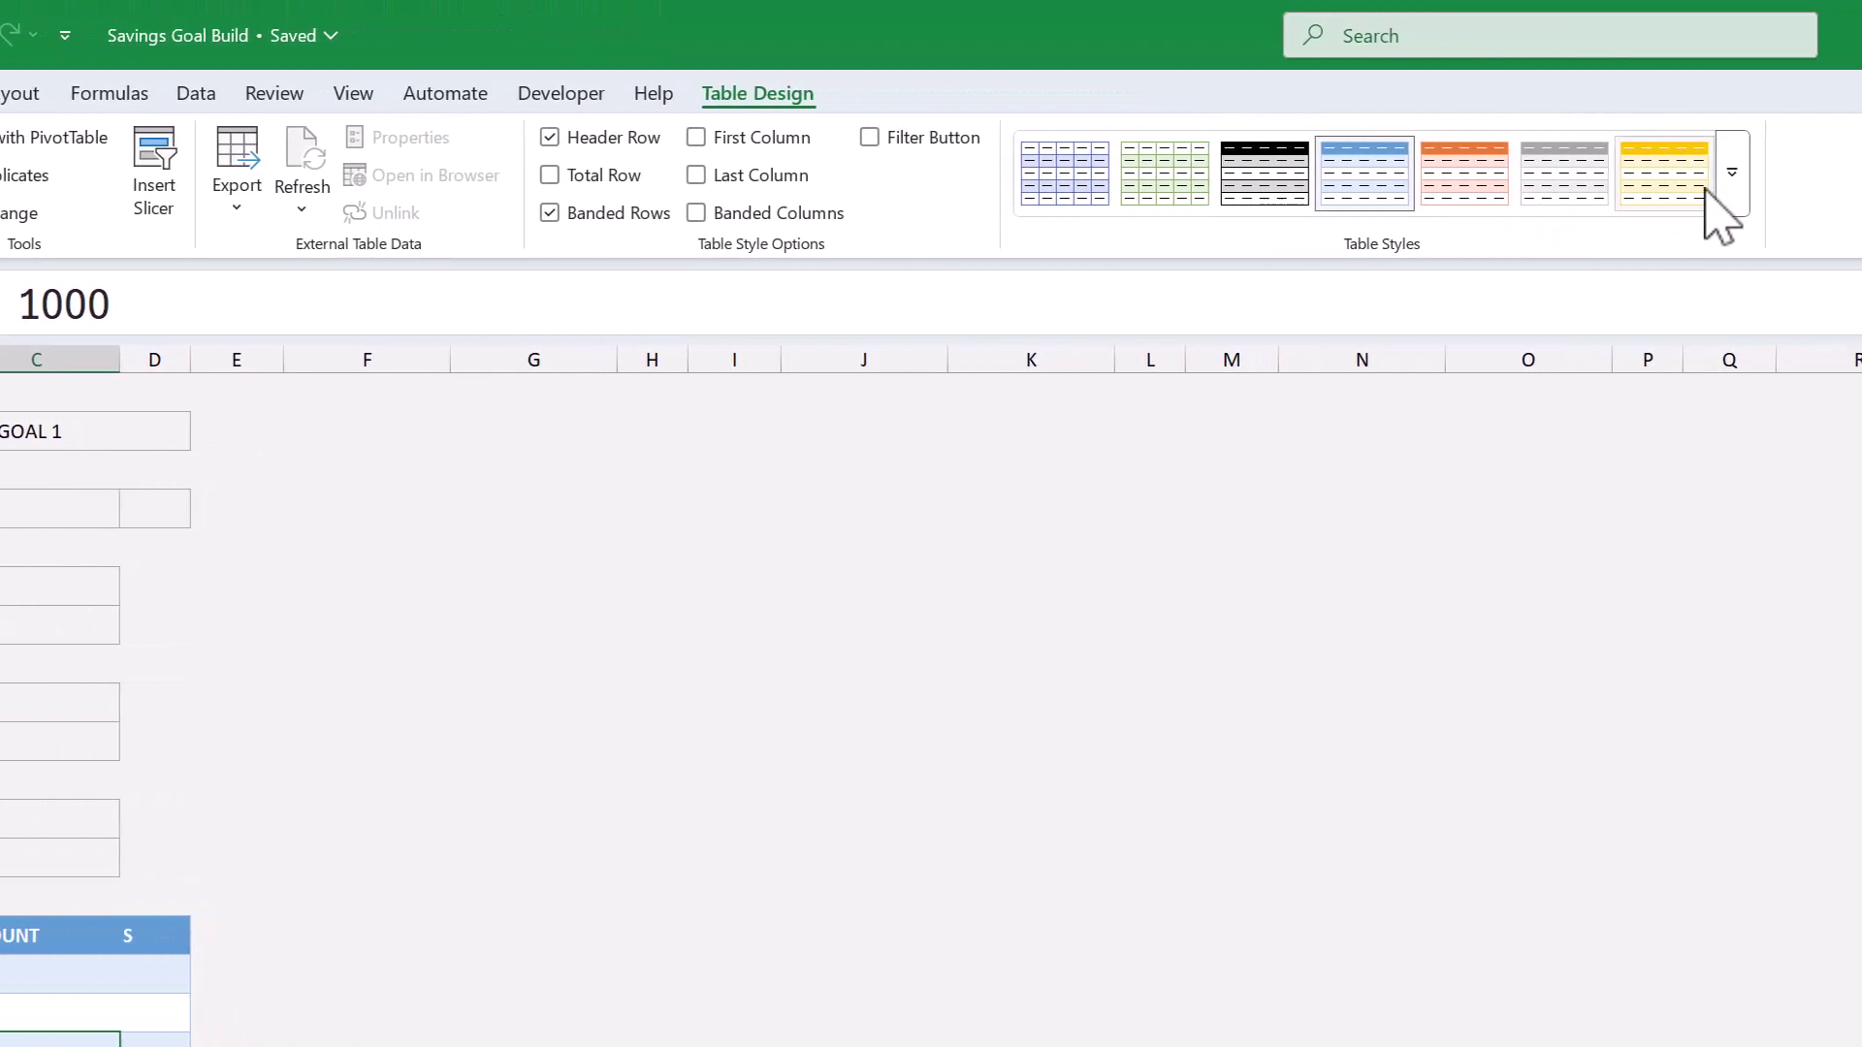
pyautogui.click(1725, 173)
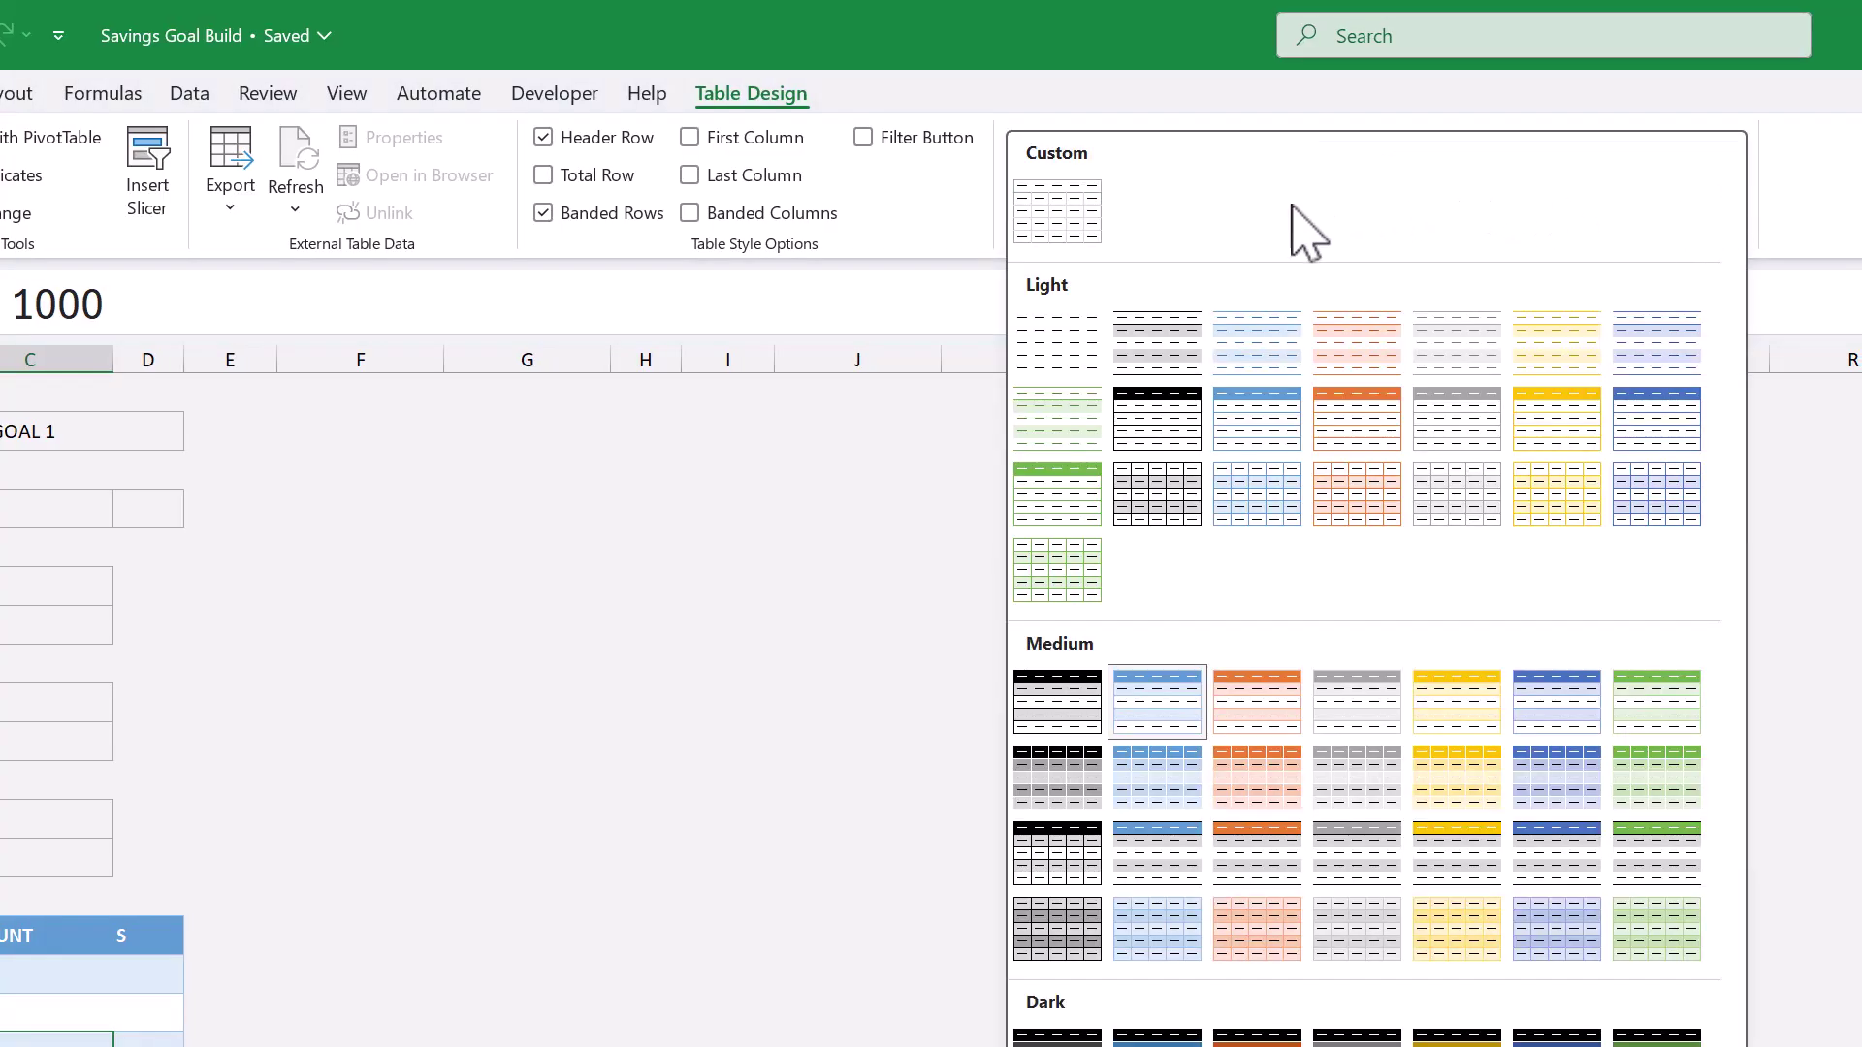
pyautogui.click(1075, 216)
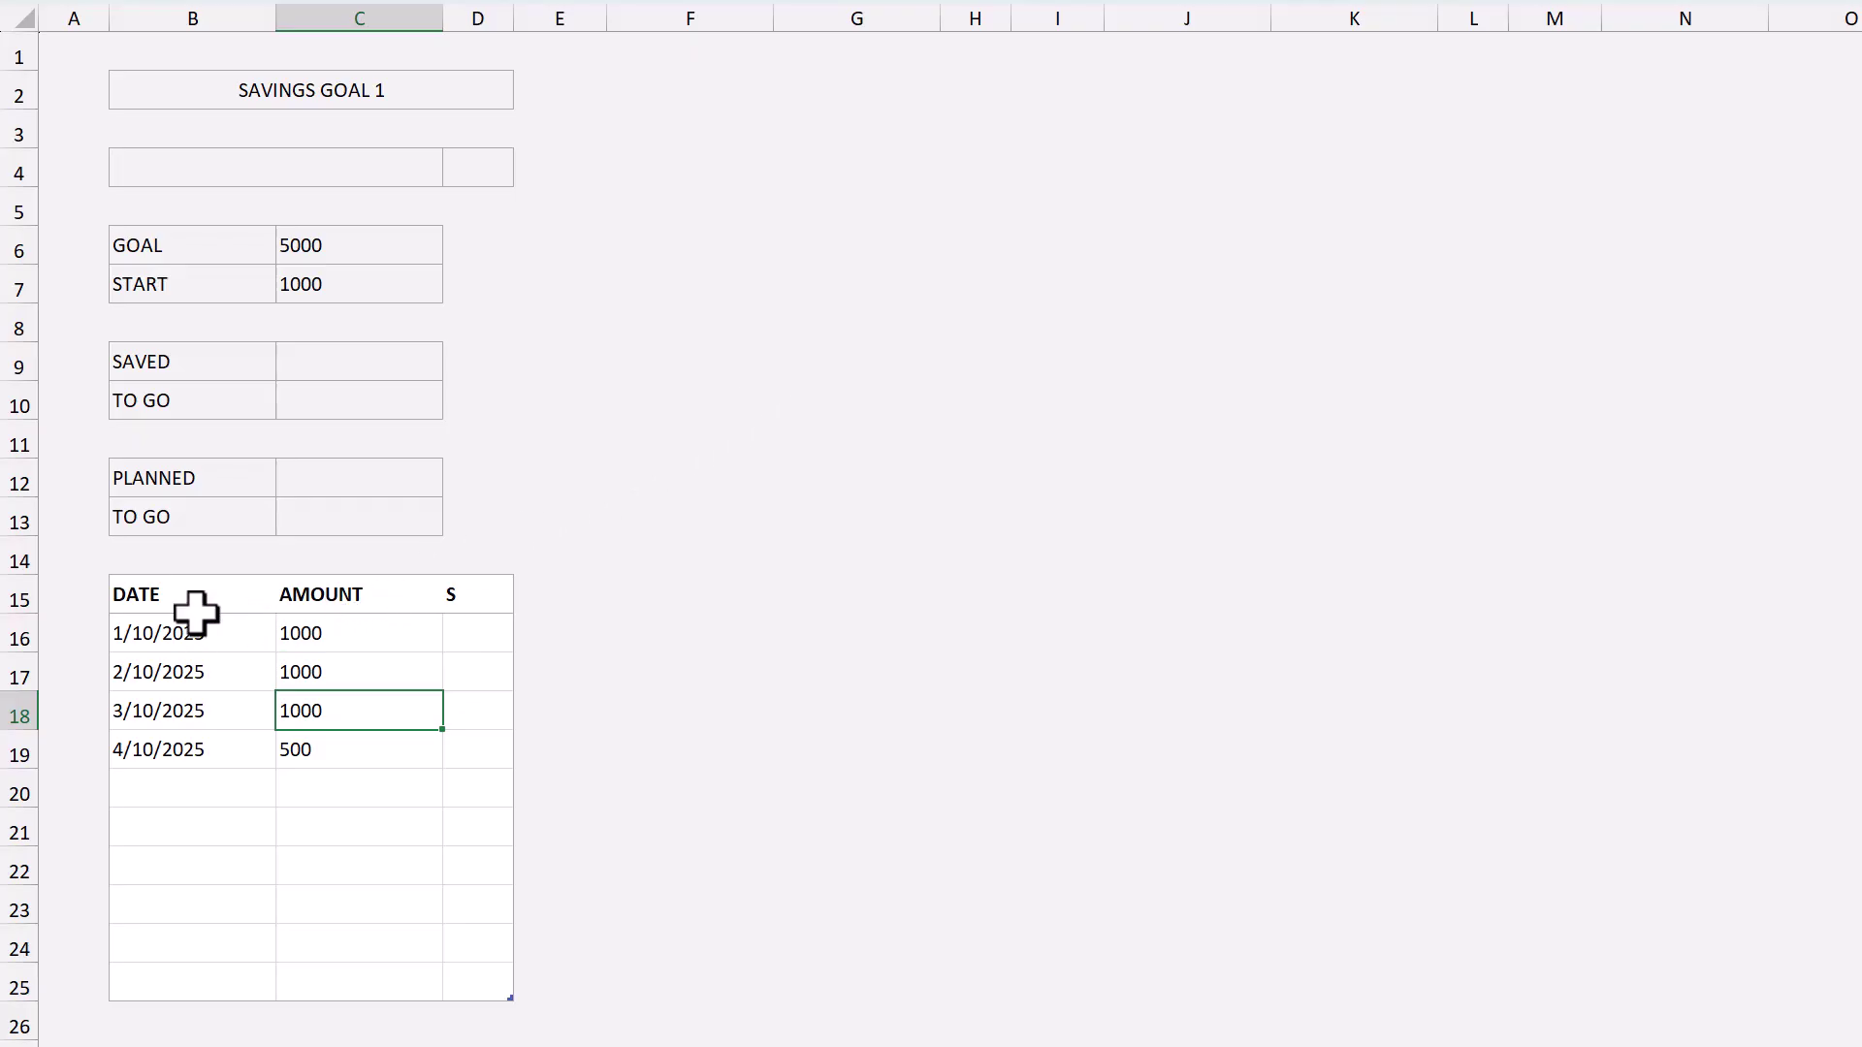
# Step: Format the DATE cells B15:B25 with the custom number format mmm dd, yyyy
pyautogui.moveTo(195, 594); pyautogui.dragTo(169, 984)
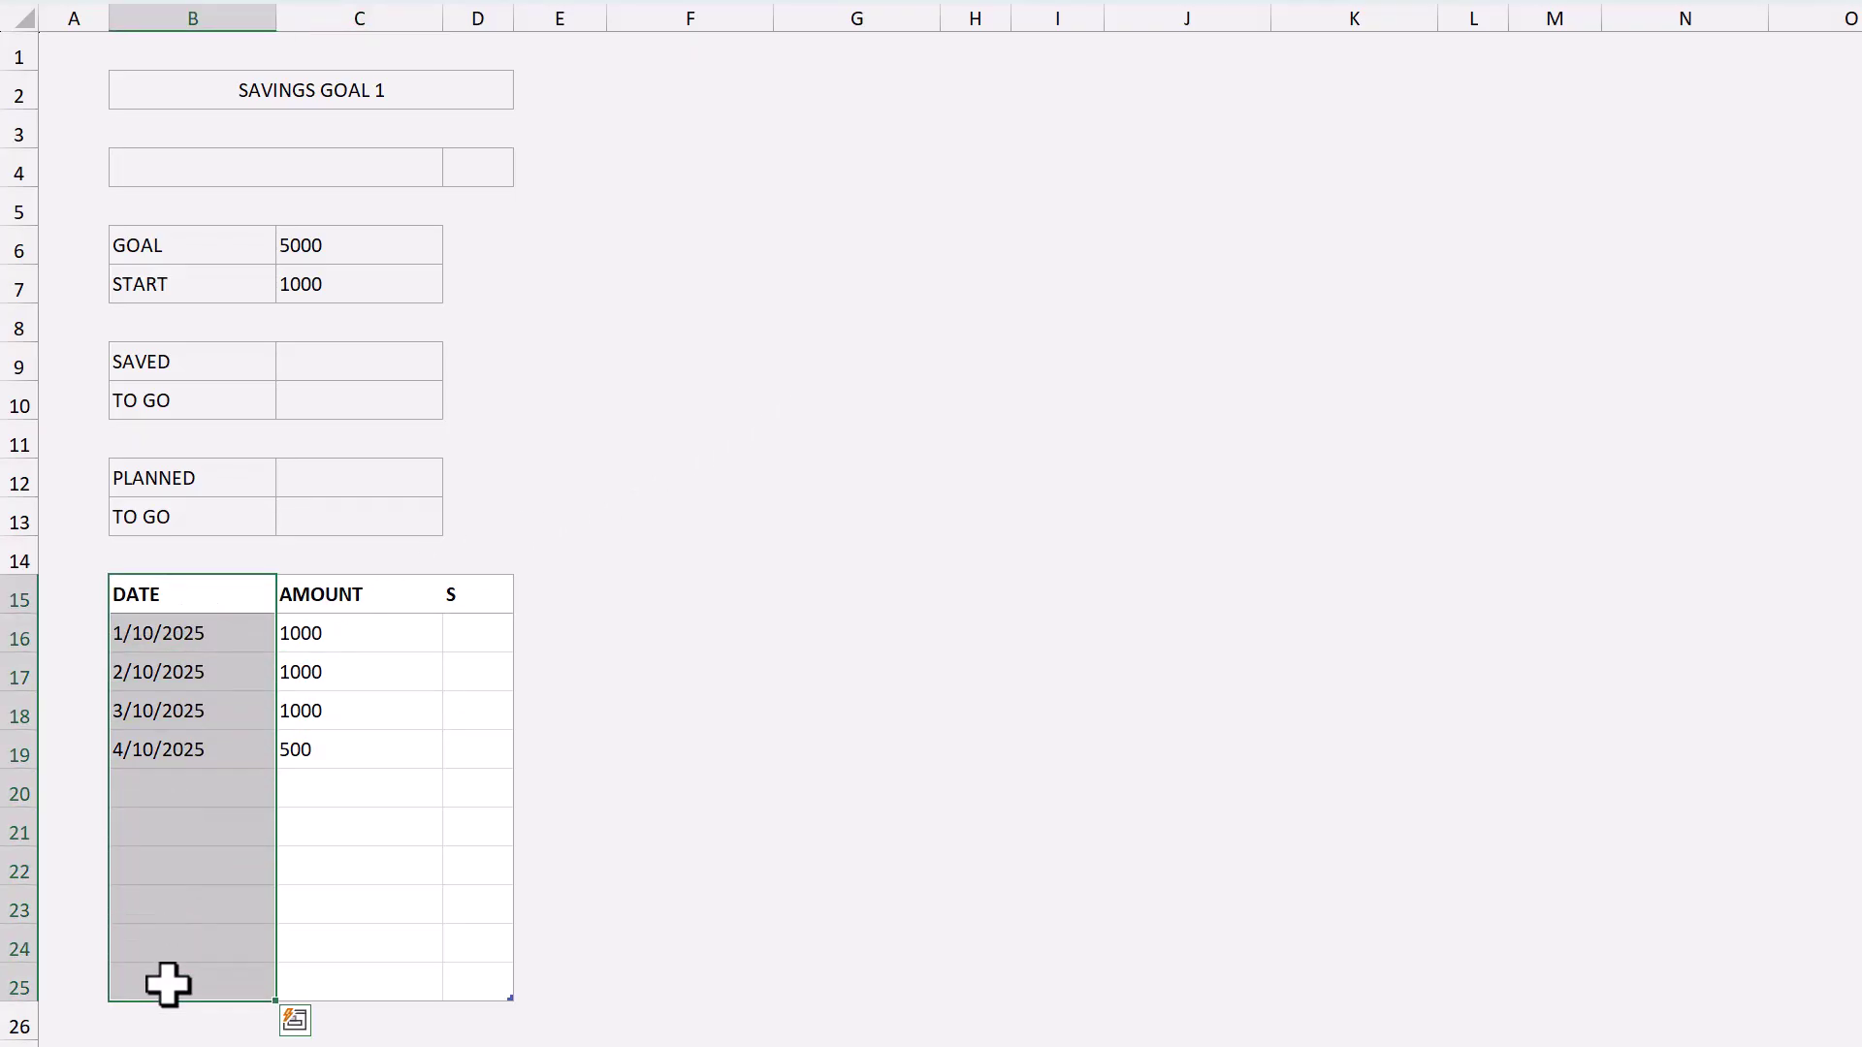
pyautogui.rightClick(187, 631)
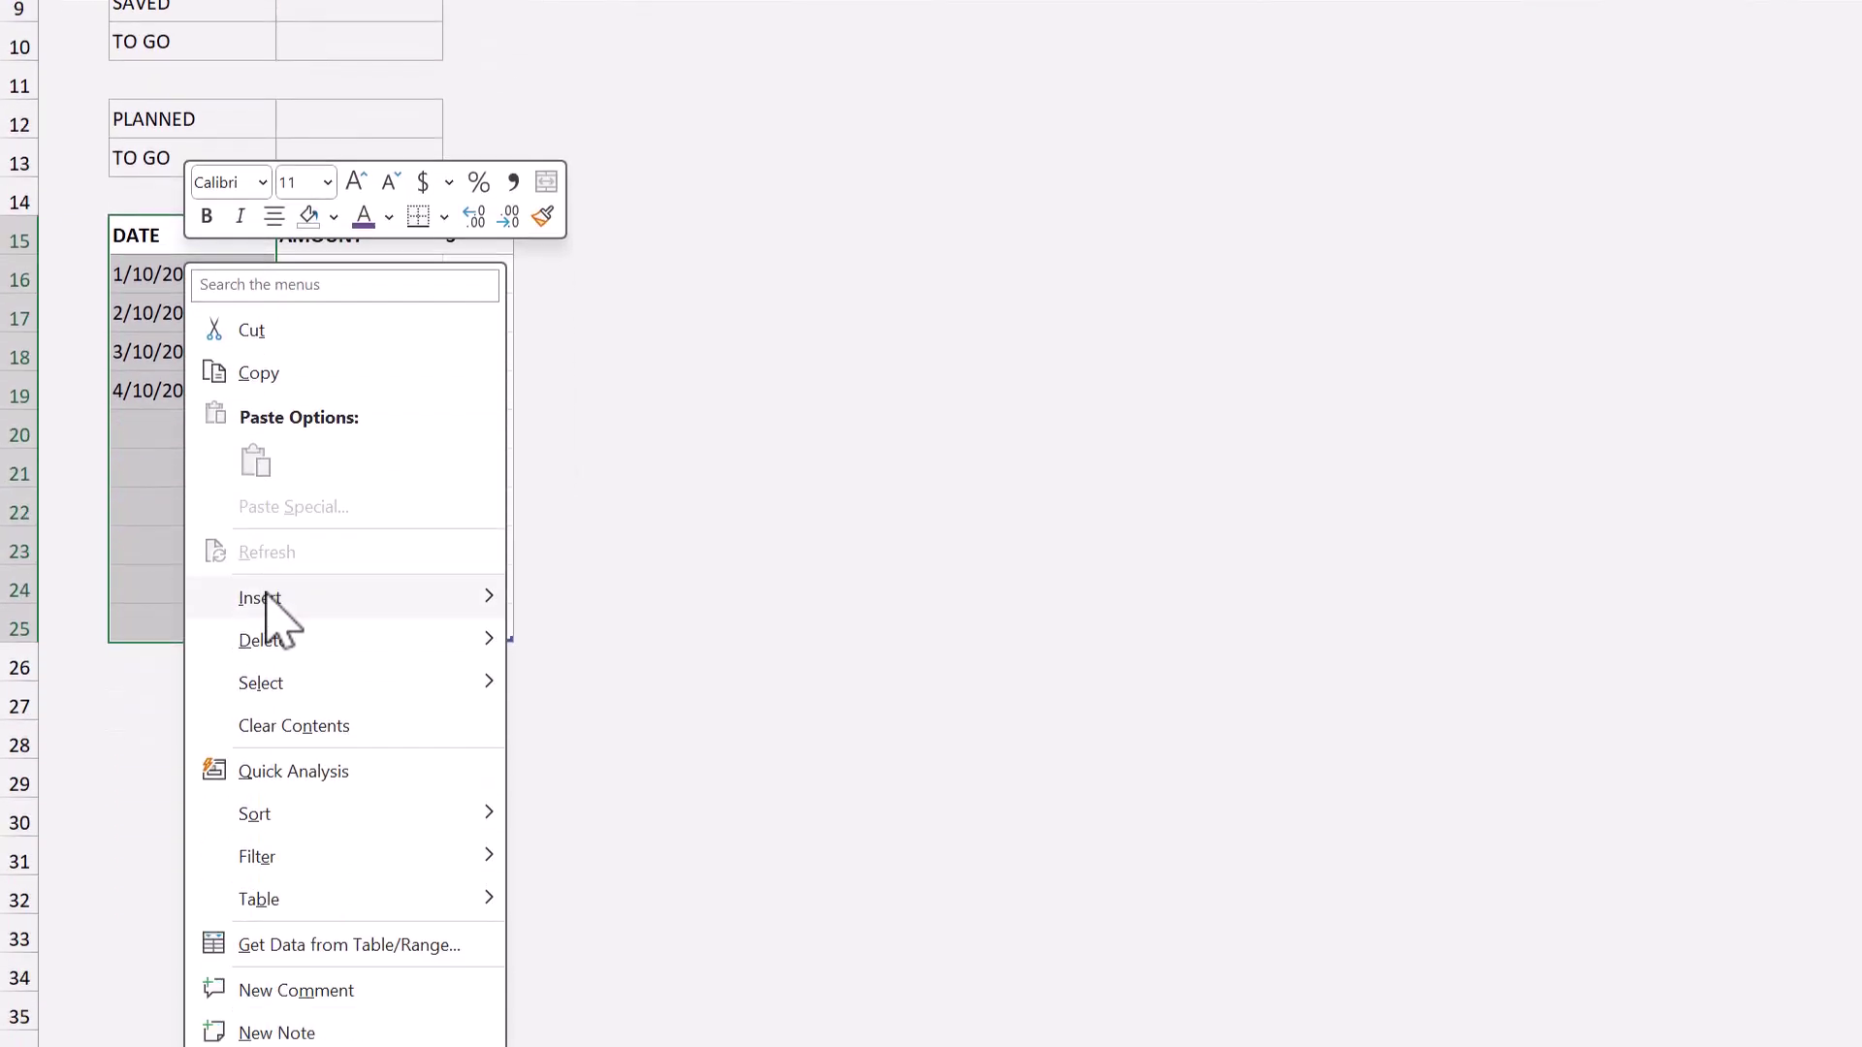
pyautogui.click(296, 1035)
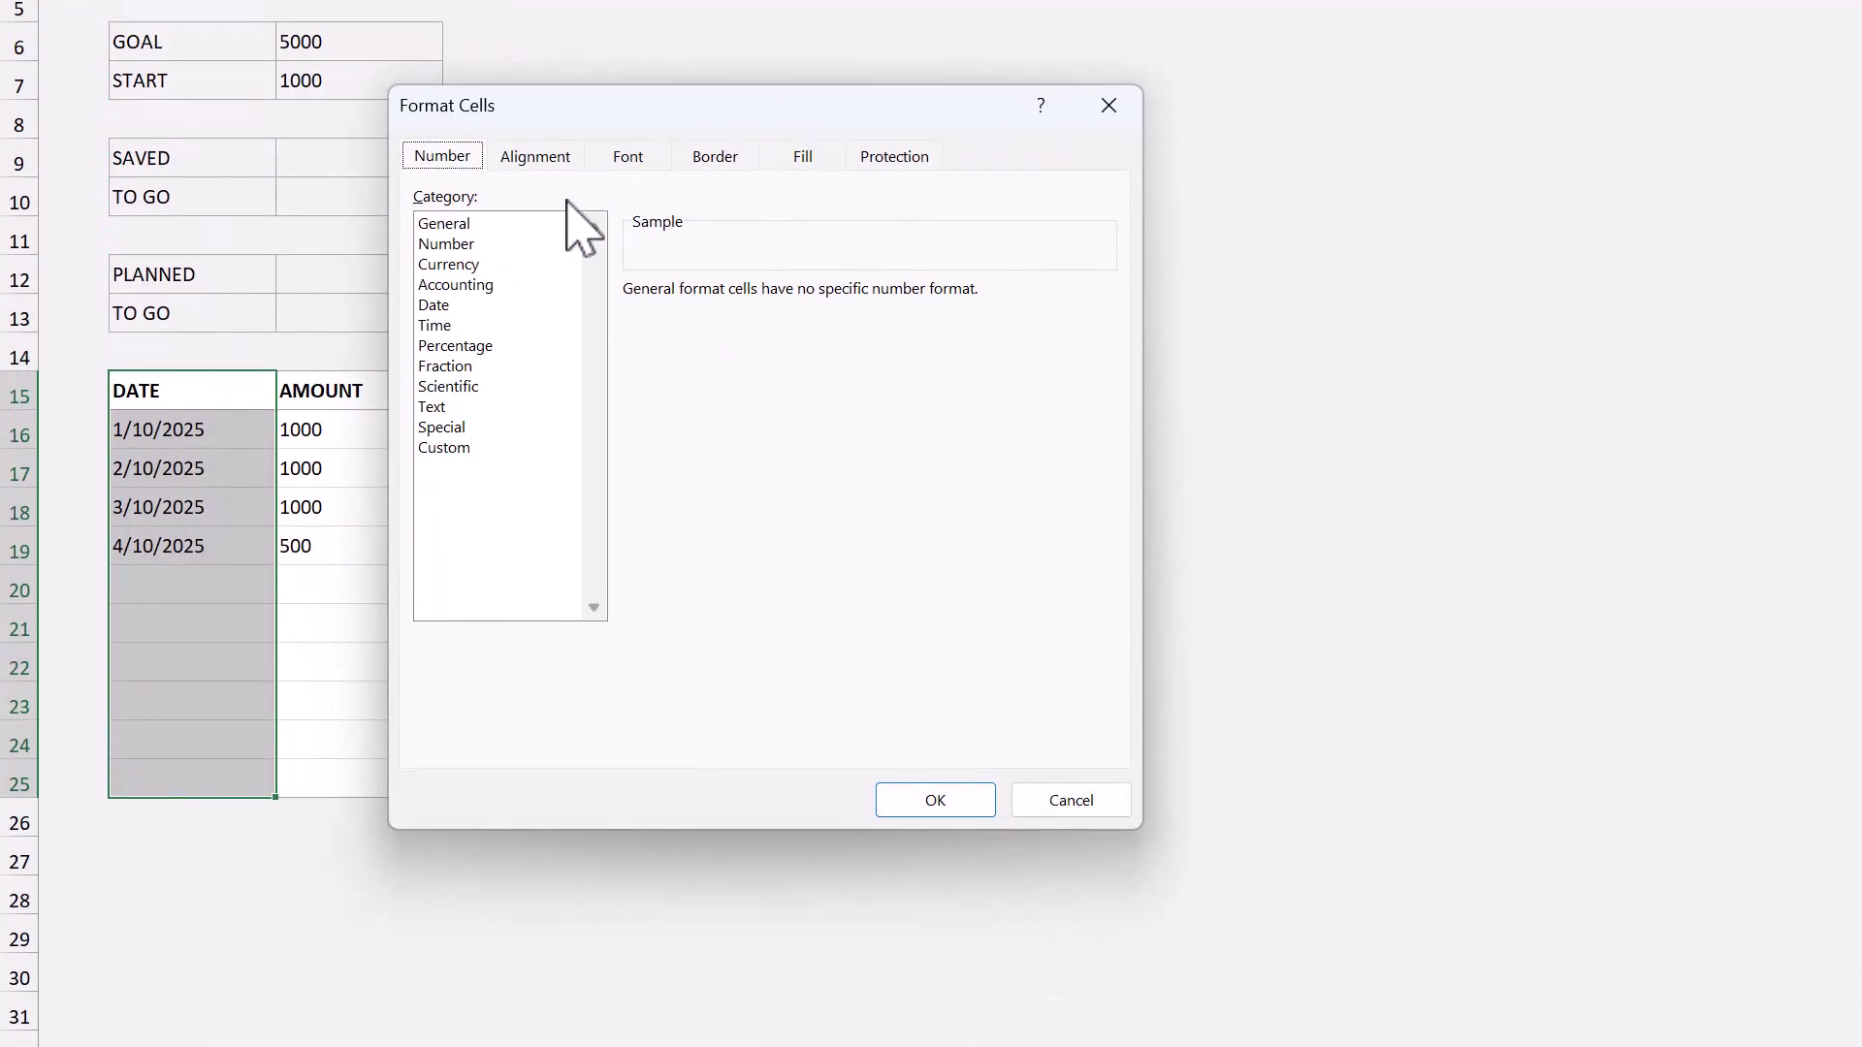
pyautogui.click(433, 306)
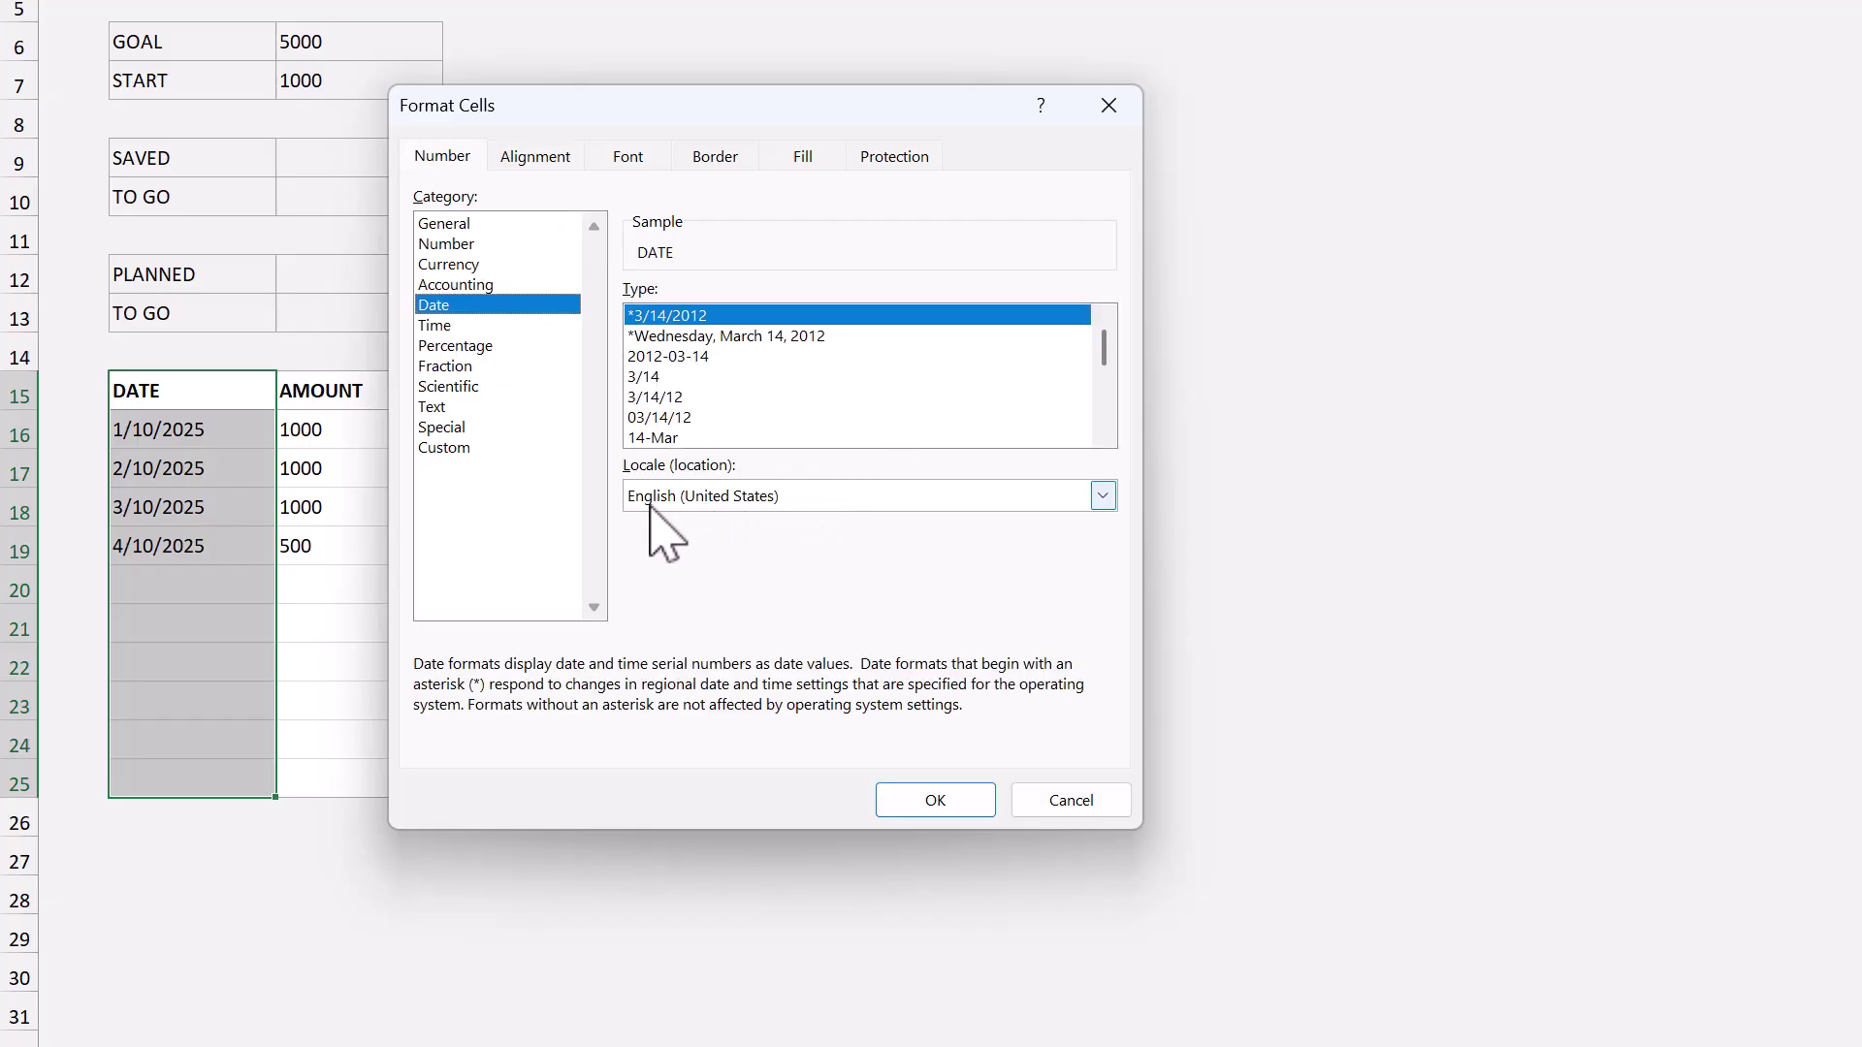
pyautogui.click(1104, 435)
pyautogui.click(1103, 435)
pyautogui.click(1103, 435)
pyautogui.click(769, 417)
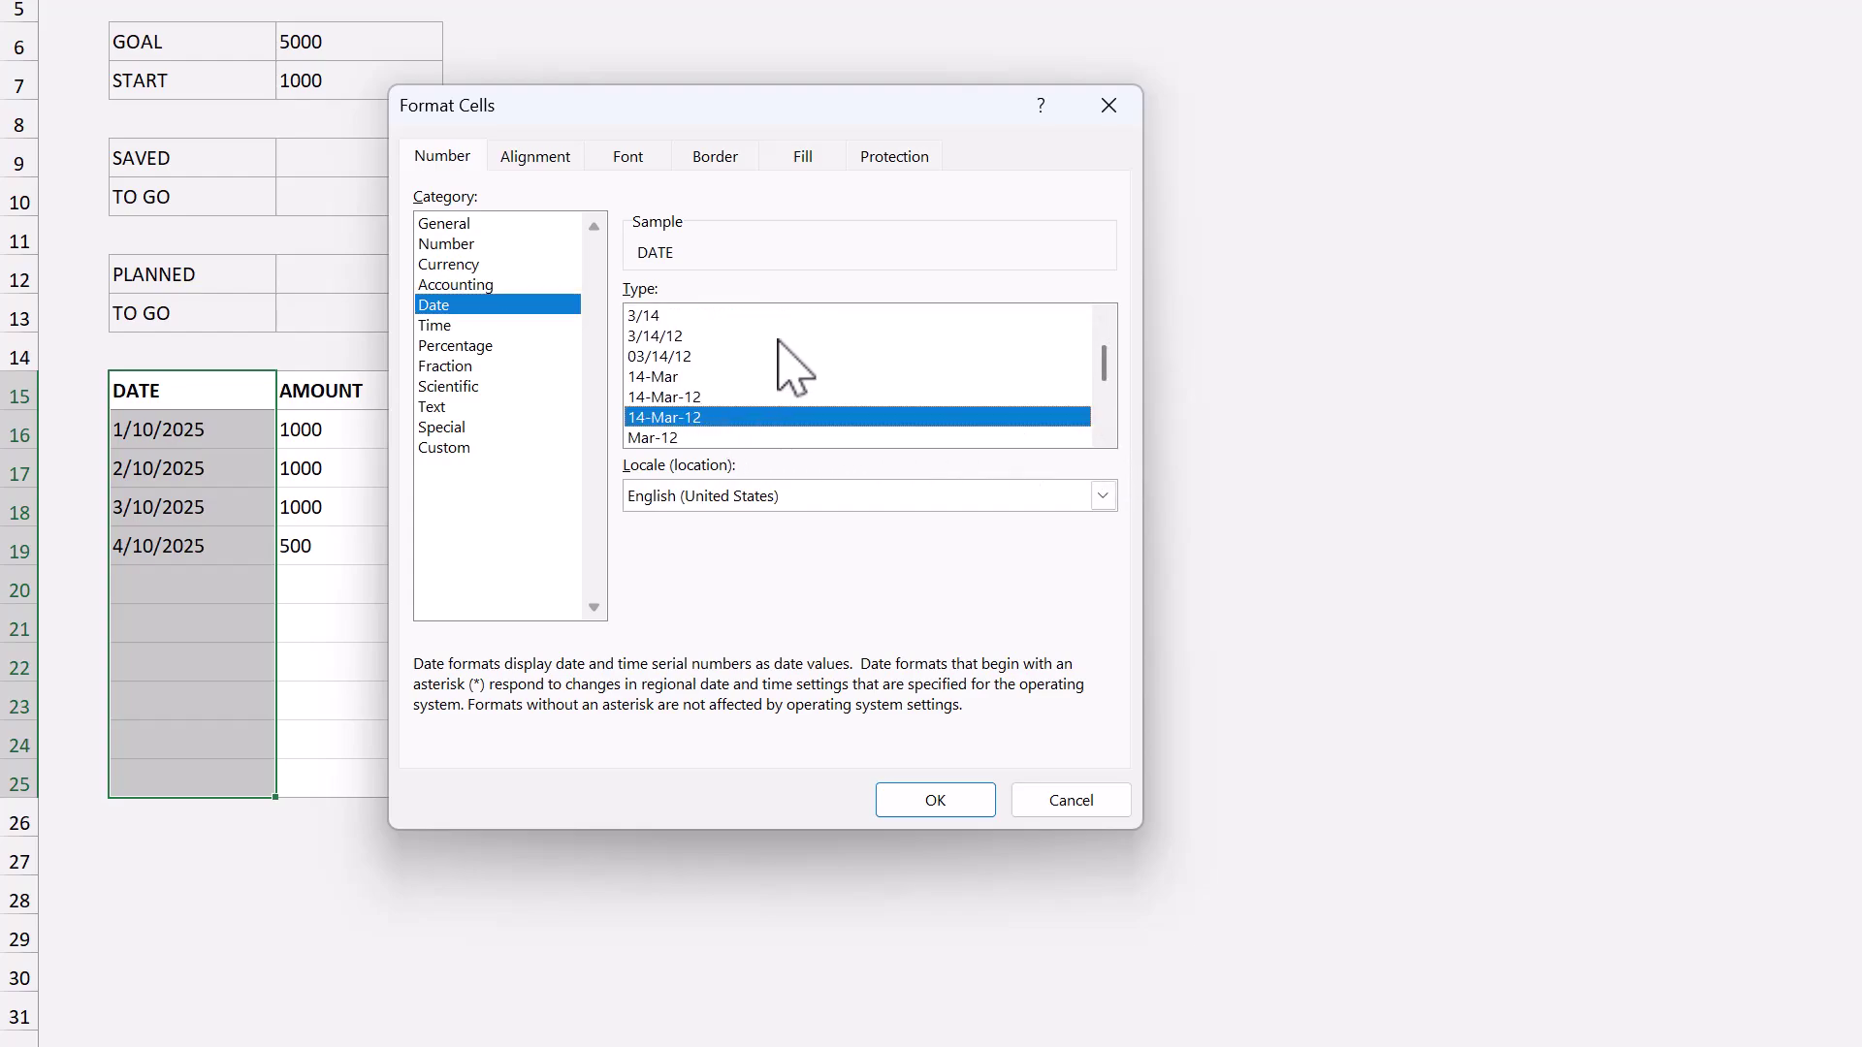
pyautogui.click(469, 448)
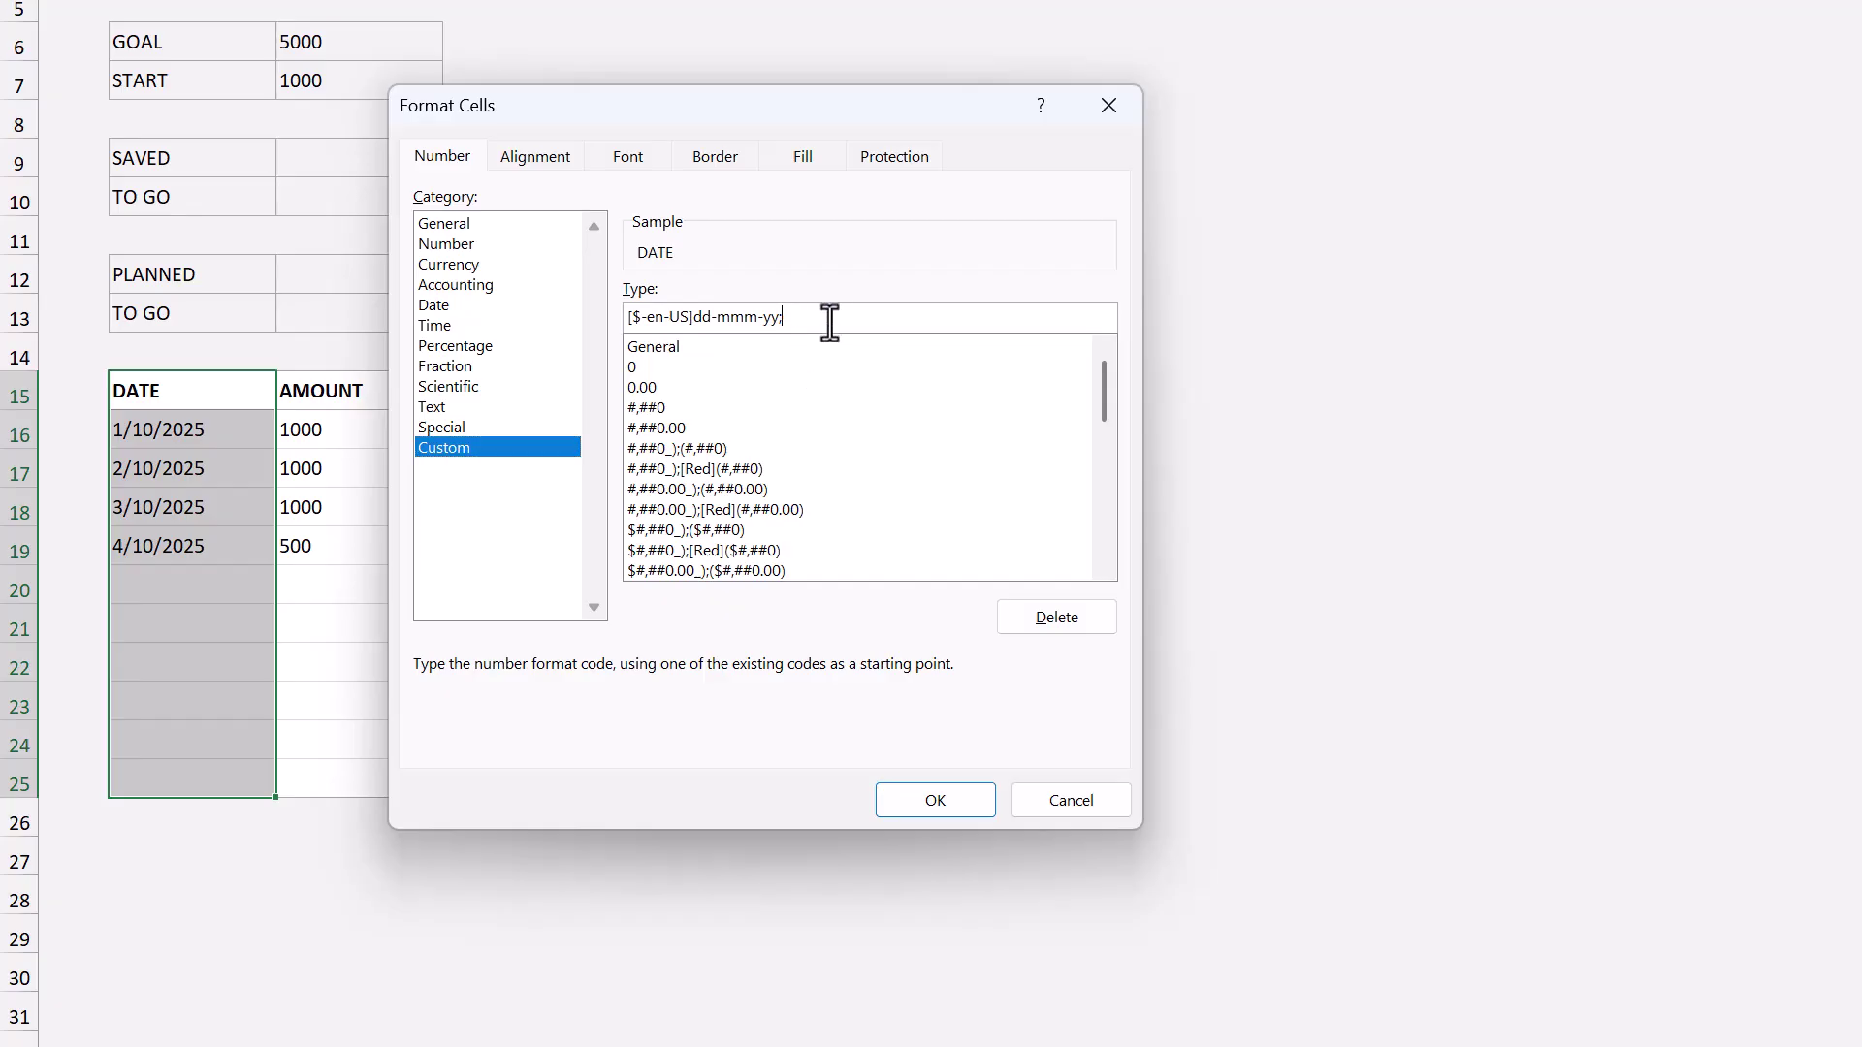
pyautogui.press('BackSpace')
pyautogui.press('BackSpace')
pyautogui.press('BackSpace')
pyautogui.press('BackSpace')
pyautogui.press('BackSpace')
pyautogui.press('BackSpace')
pyautogui.press('BackSpace')
pyautogui.press('BackSpace')
pyautogui.press('BackSpace')
pyautogui.press('BackSpace')
pyautogui.press('BackSpace')
pyautogui.press('BackSpace')
pyautogui.press('BackSpace')
pyautogui.press('BackSpace')
pyautogui.press('BackSpace')
pyautogui.press('BackSpace')
pyautogui.press('BackSpace')
pyautogui.press('BackSpace')
pyautogui.press('BackSpace')
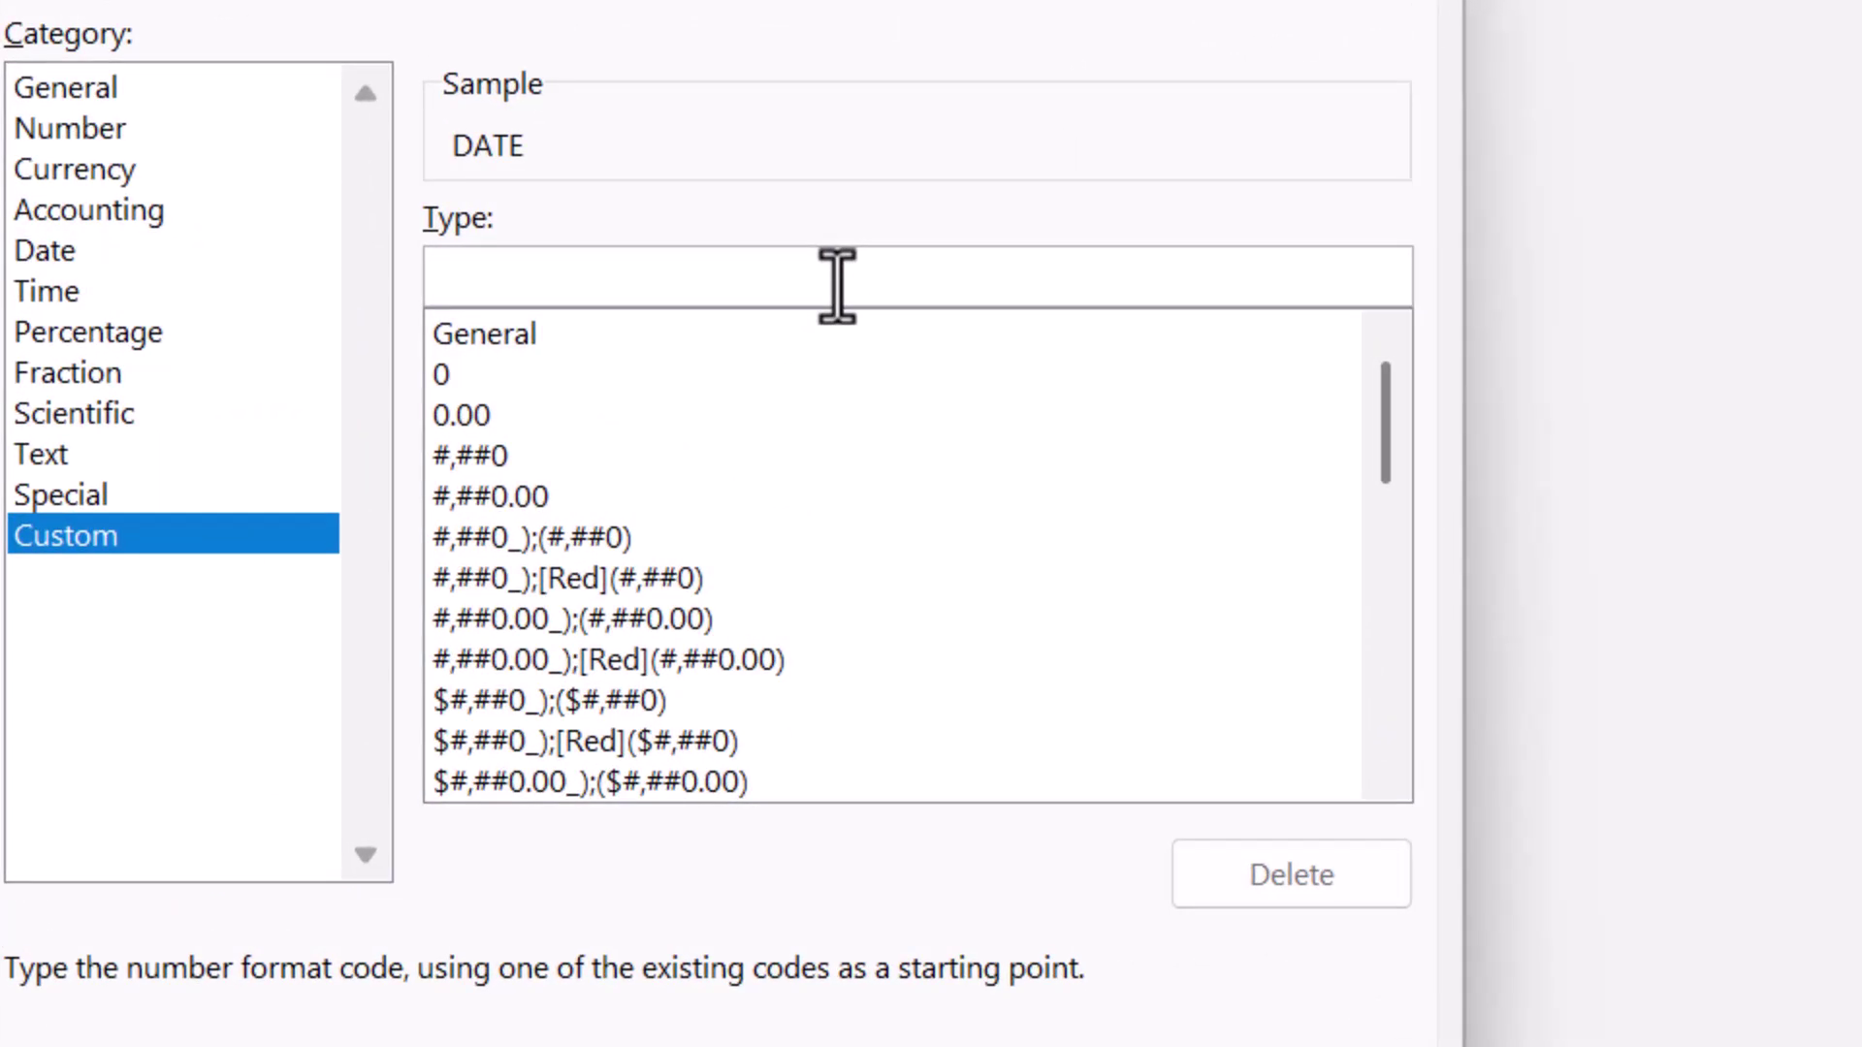
pyautogui.write('mmm dd, yyyy')
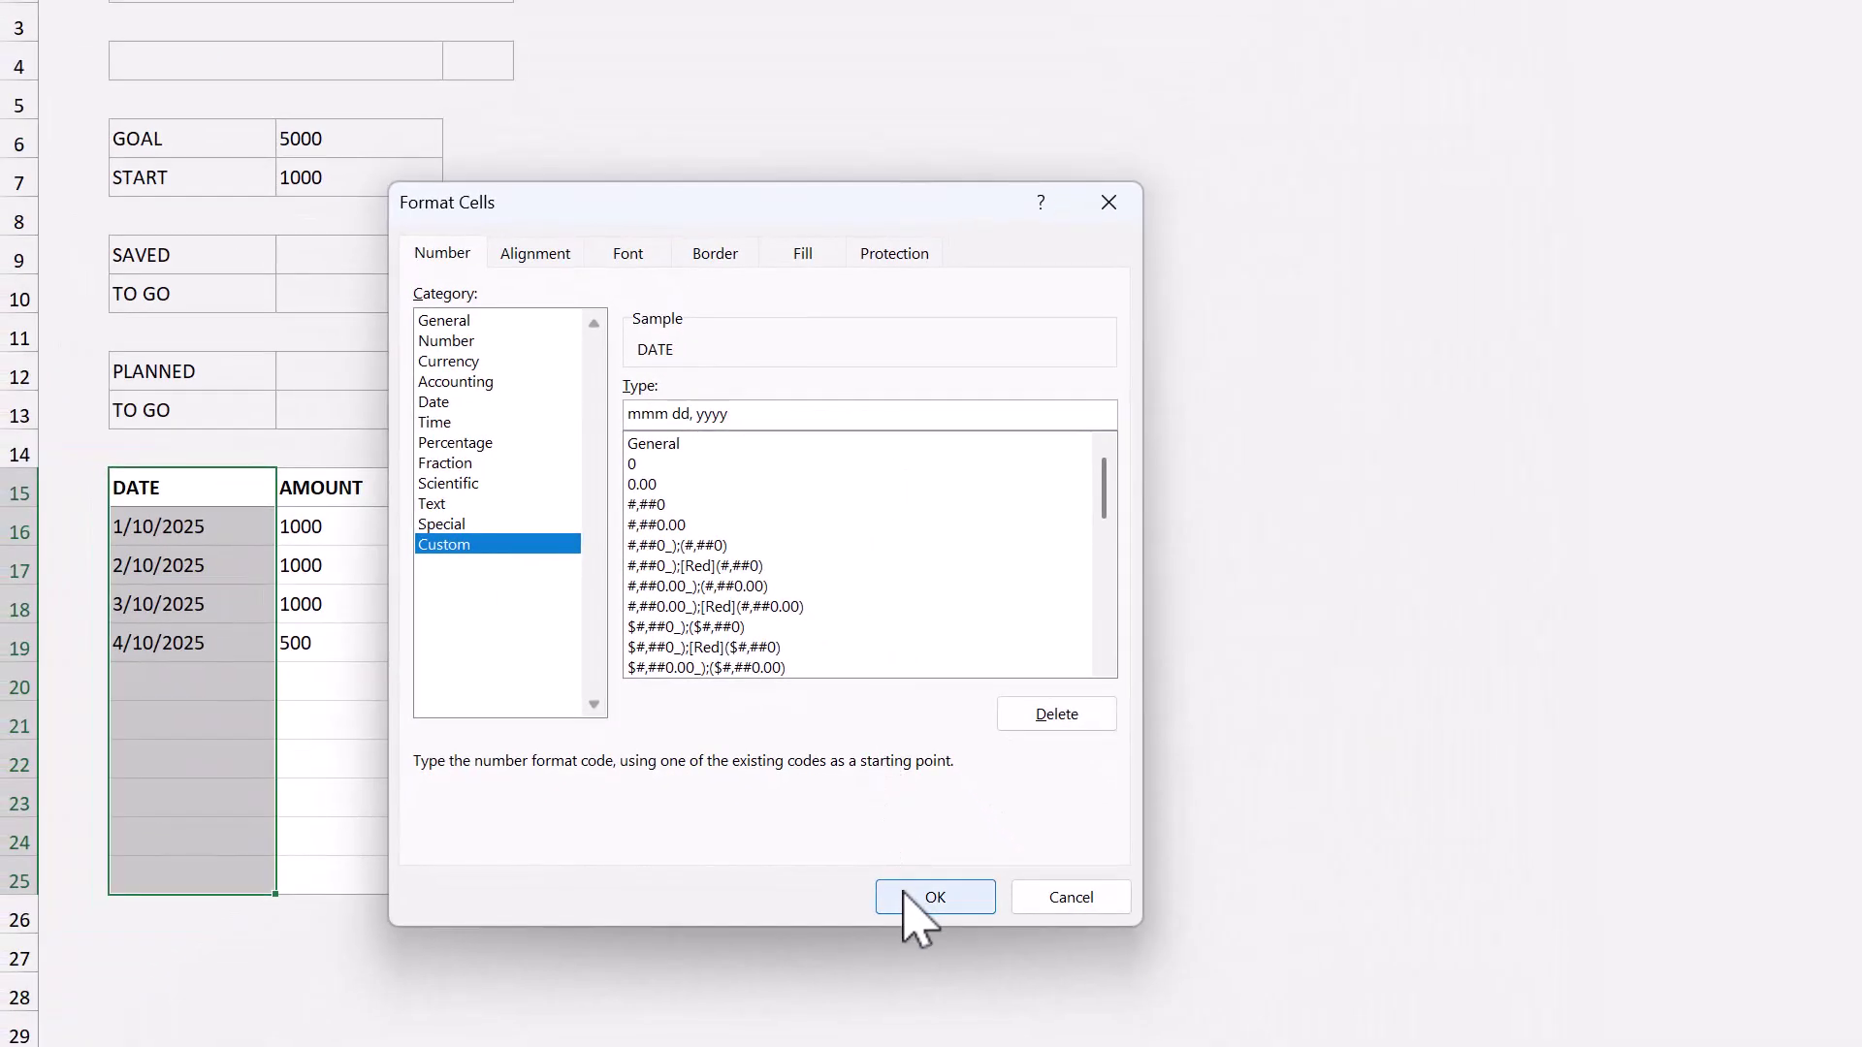
pyautogui.click(906, 897)
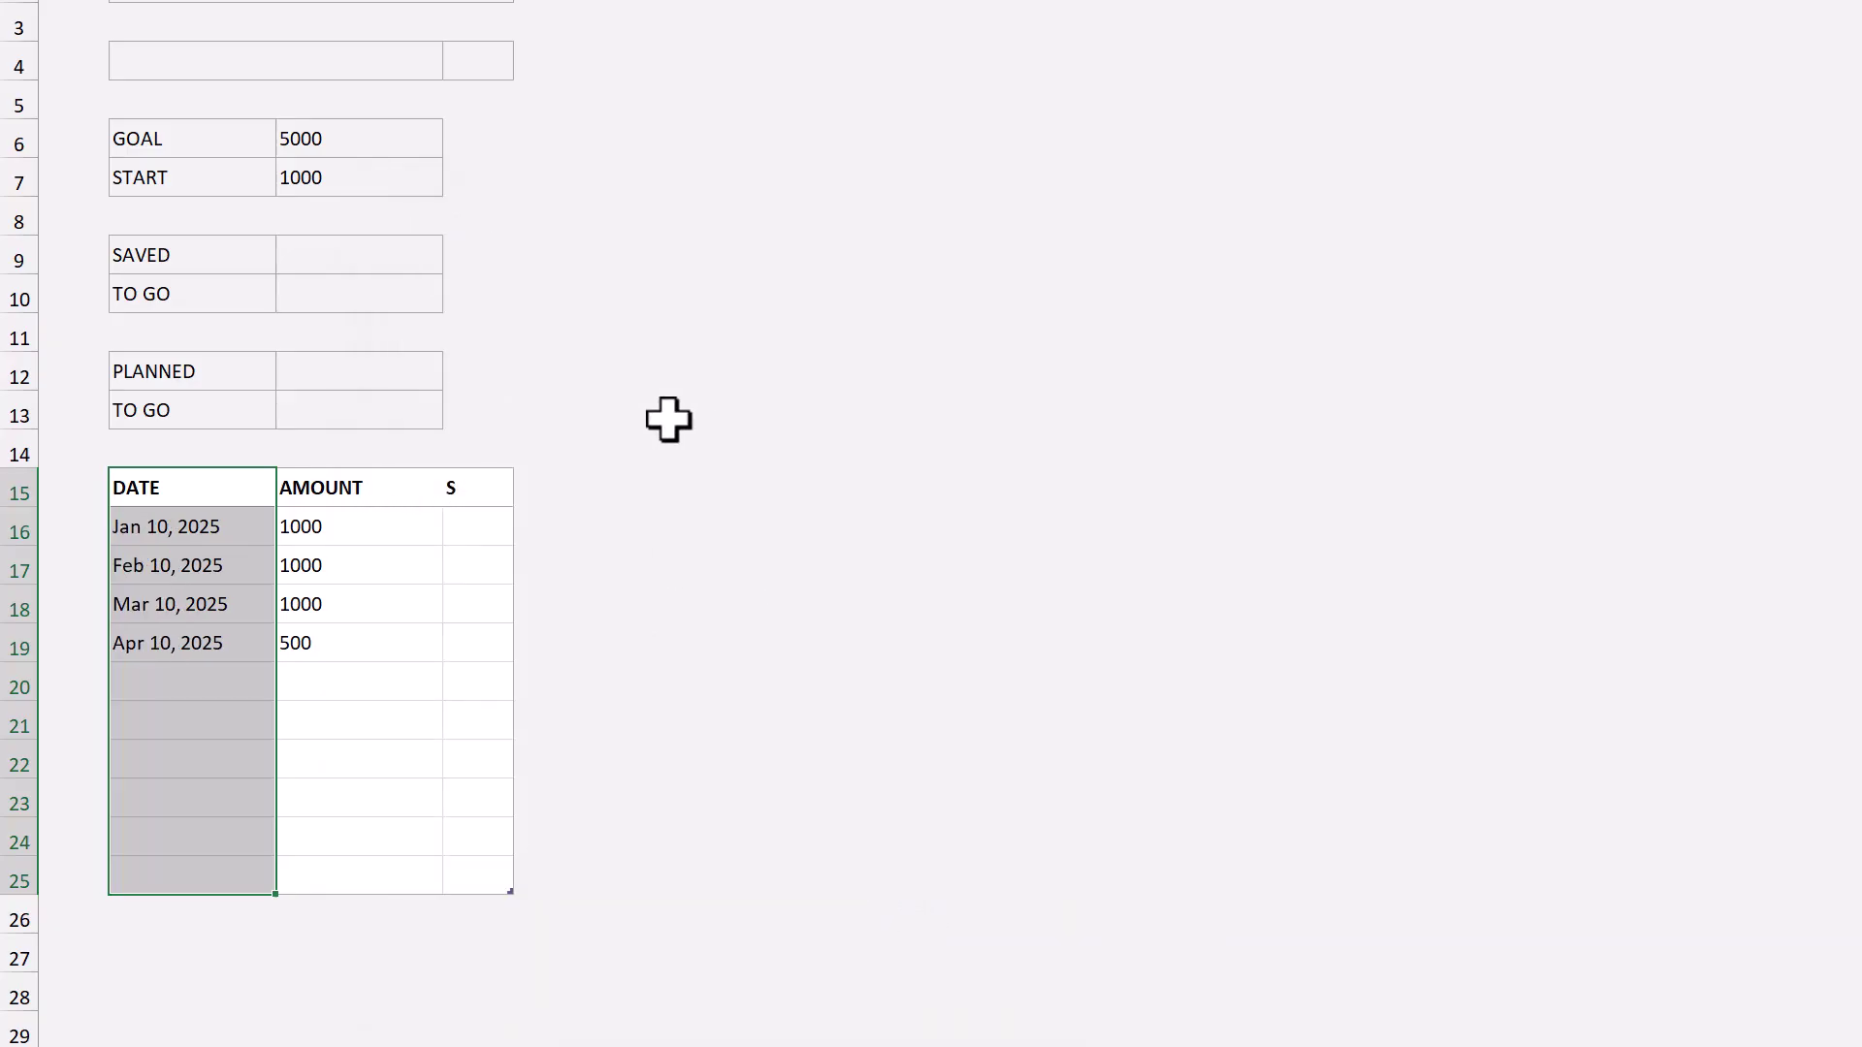
# Step: Right-align column C and apply Comma Style so amounts read like 5,000.00
pyautogui.click(408, 359)
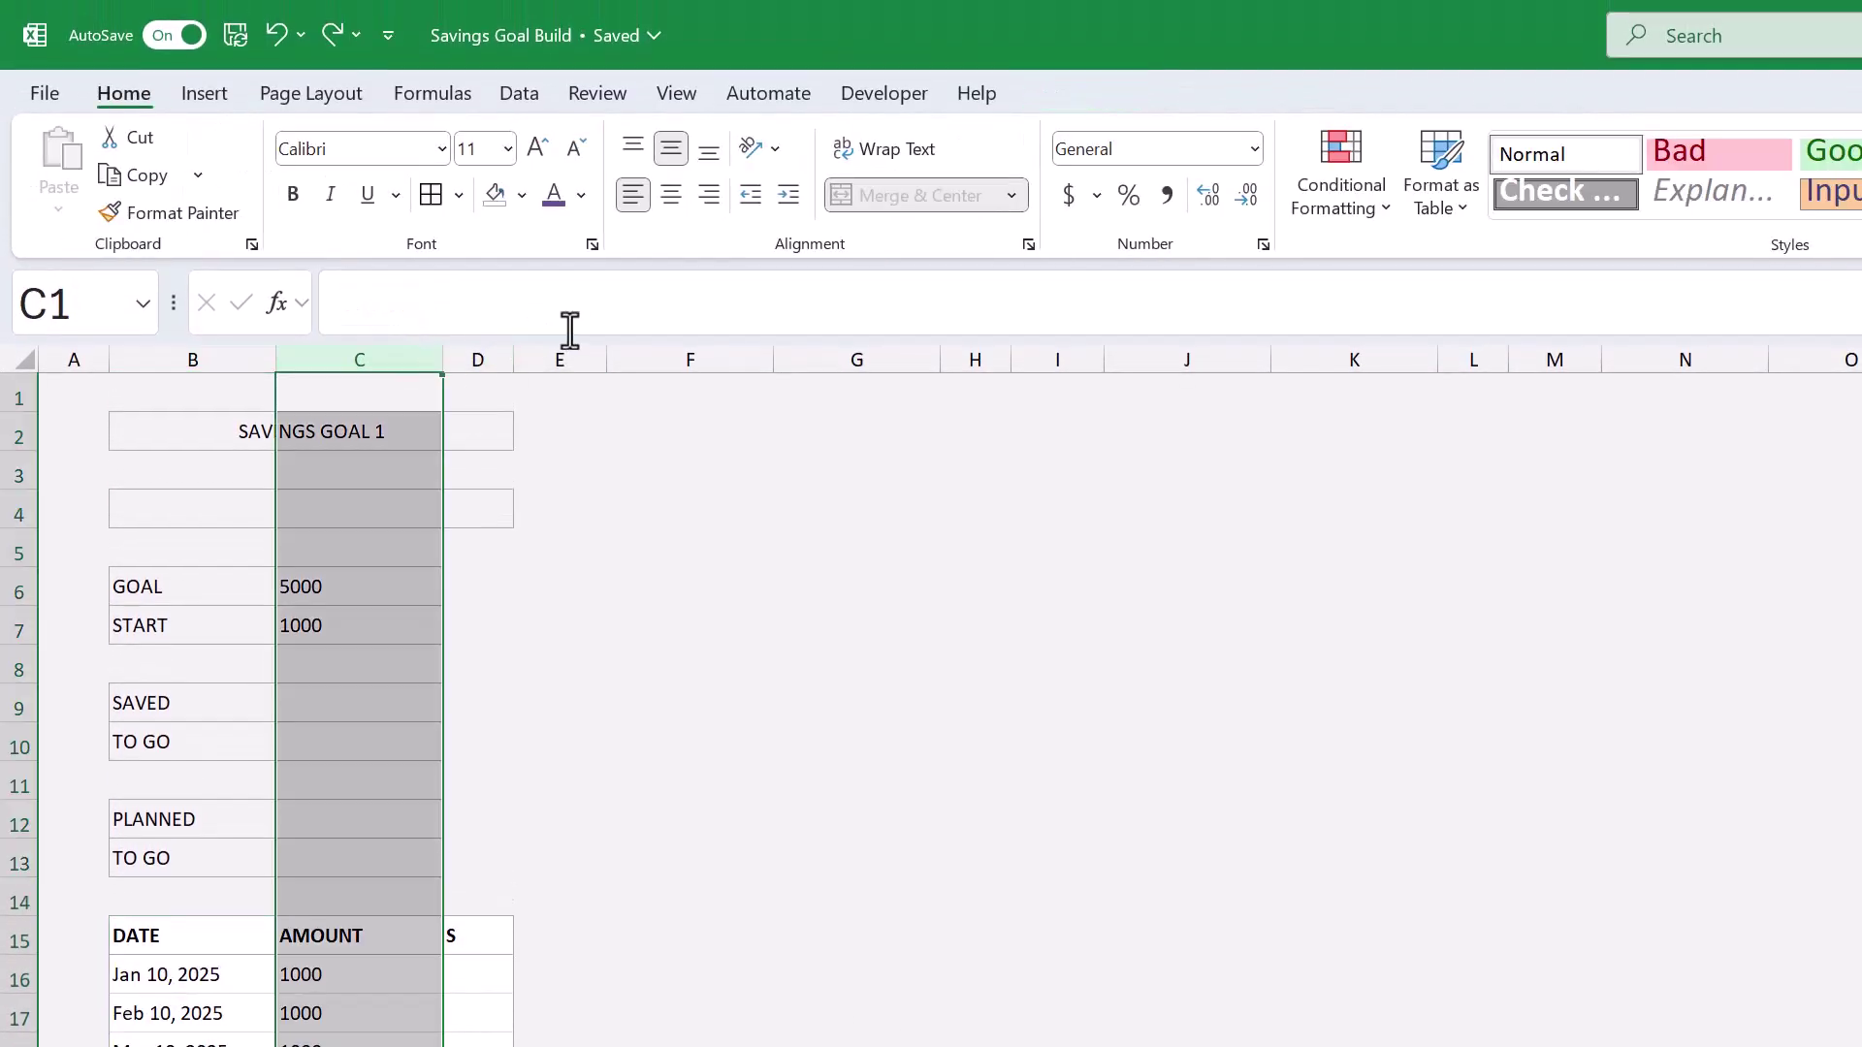
pyautogui.click(709, 194)
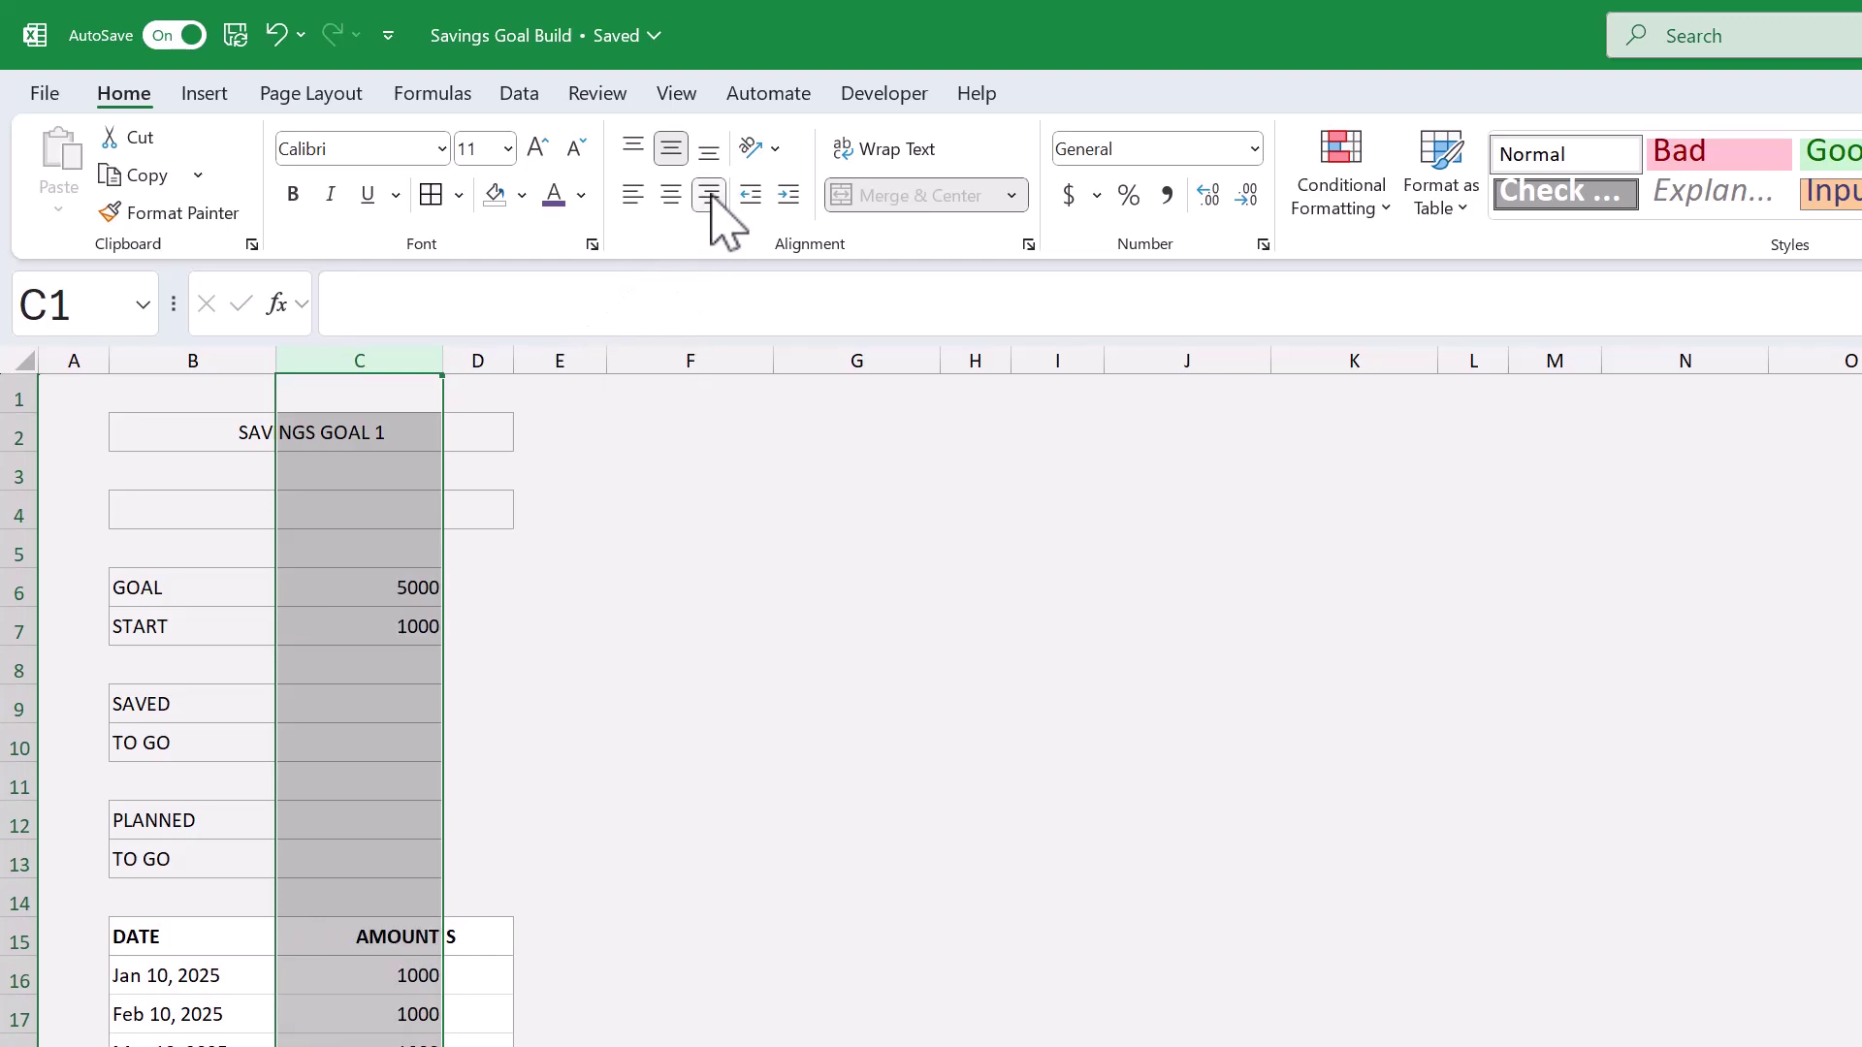
pyautogui.click(1167, 196)
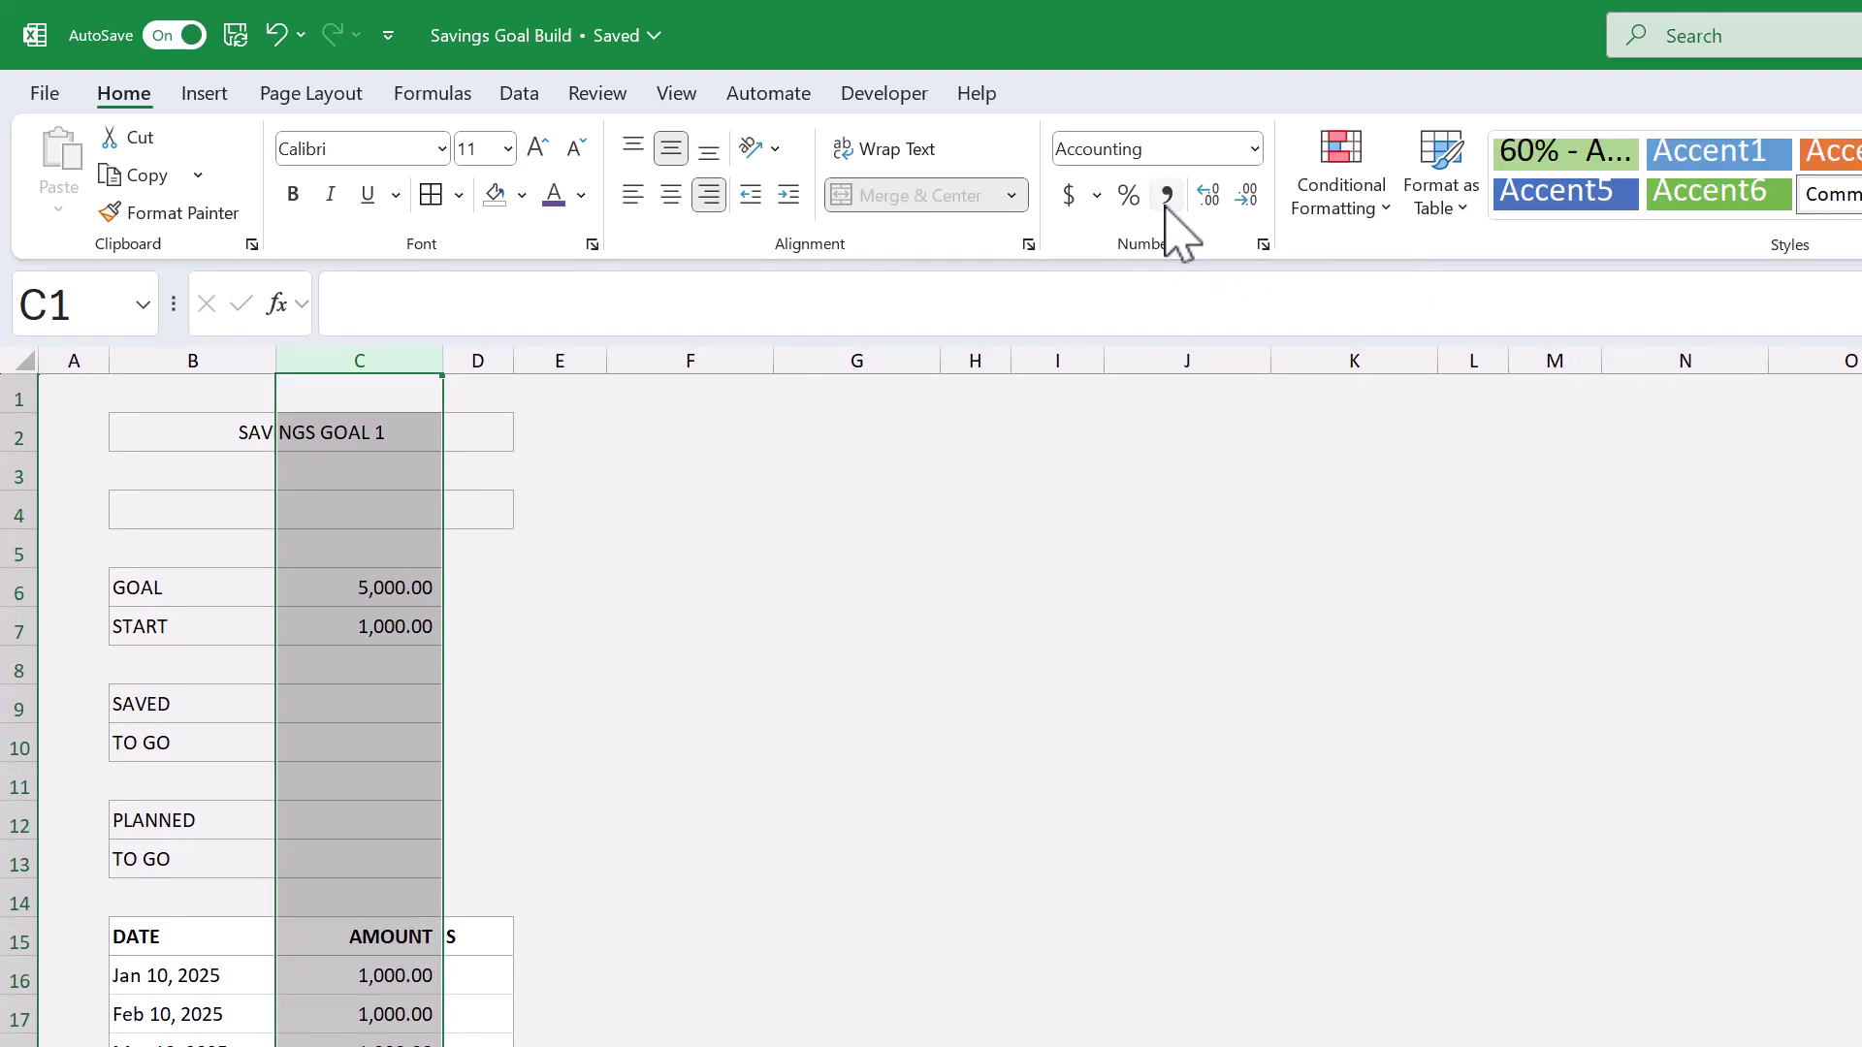
pyautogui.click(484, 358)
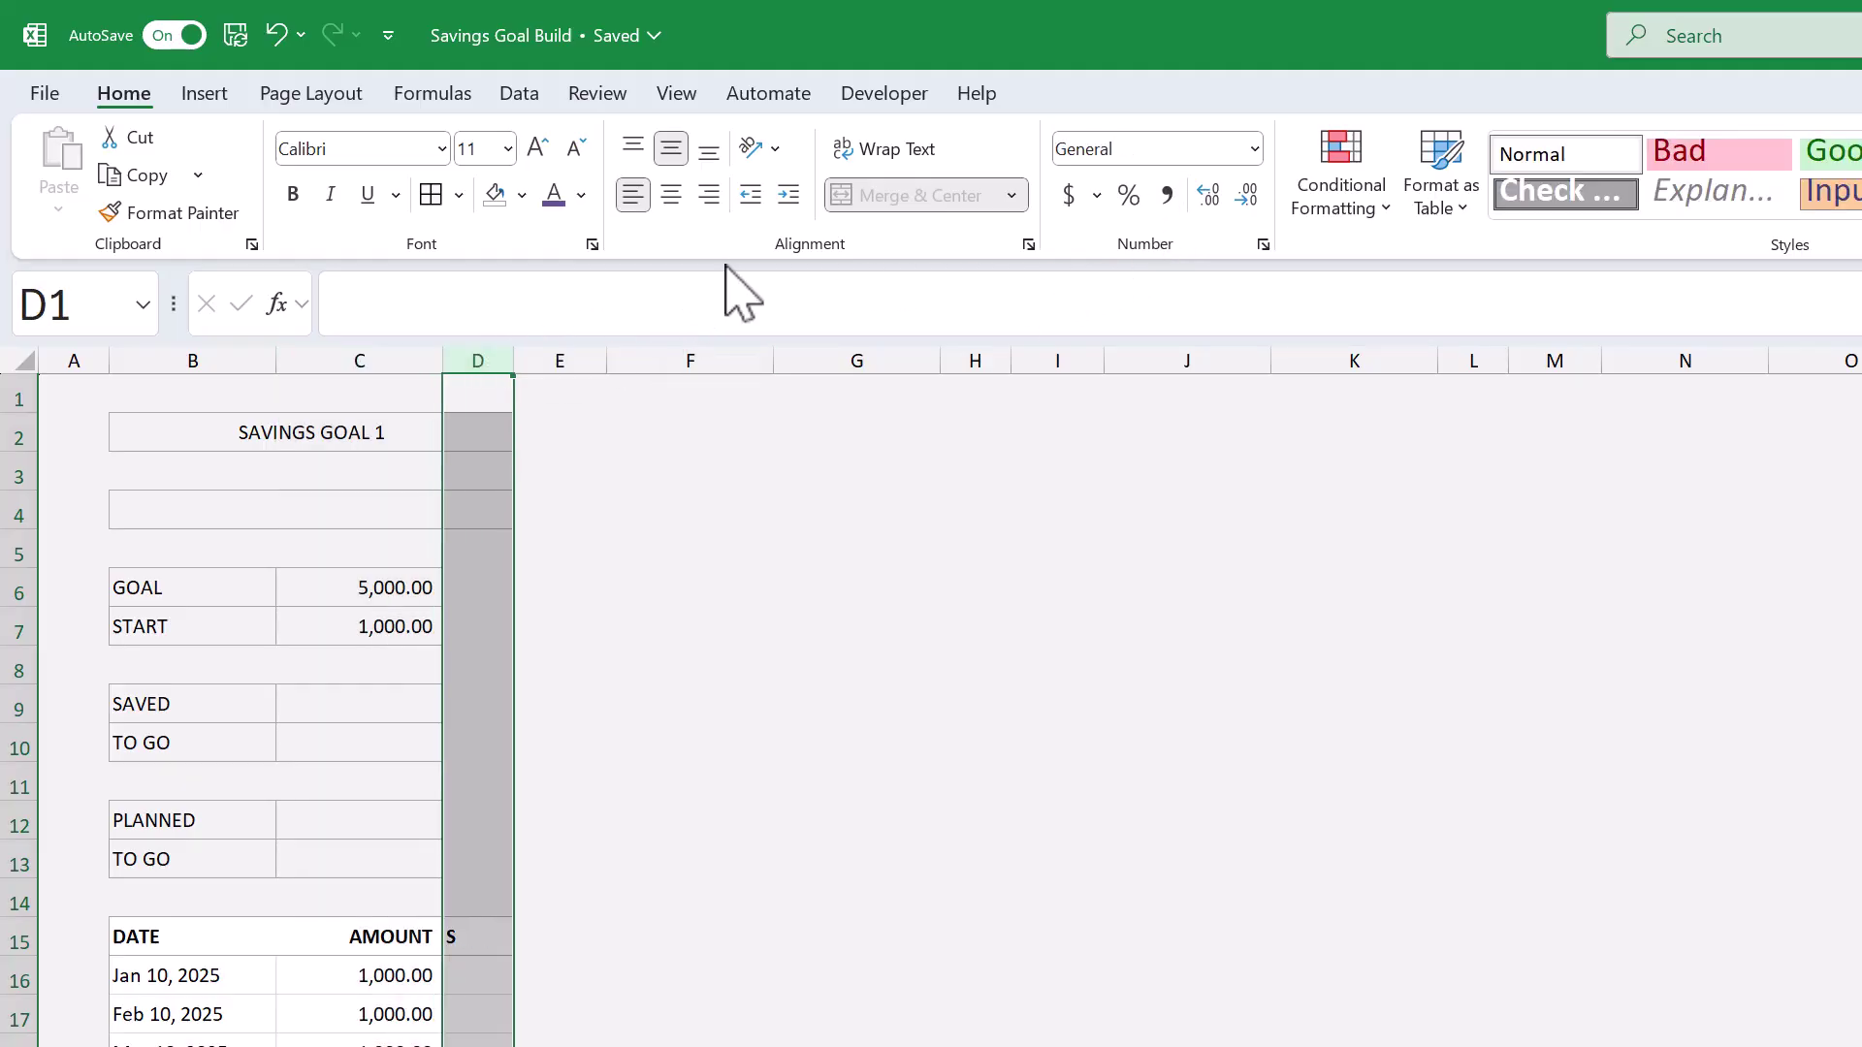
# Step: Centre column D and make the SAVINGS GOAL 1 title in B2:D2 bold
pyautogui.click(677, 206)
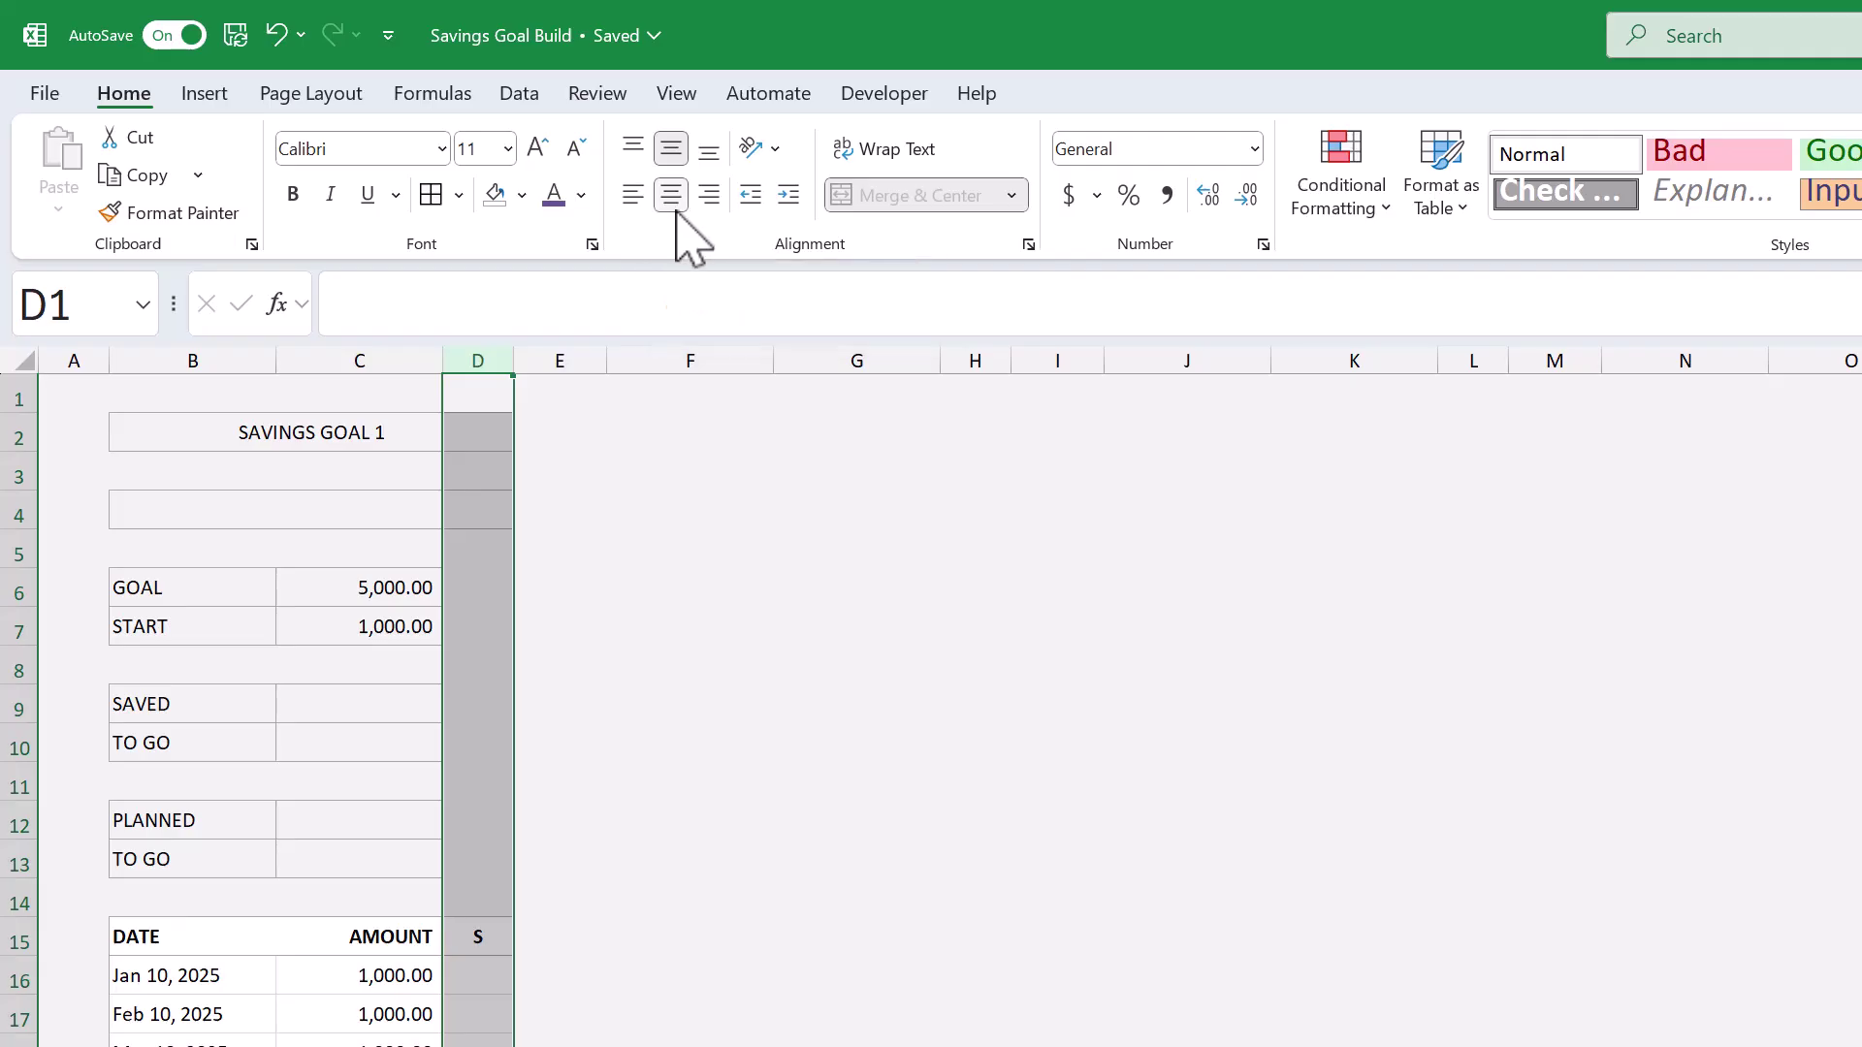
pyautogui.moveTo(499, 417); pyautogui.dragTo(413, 422)
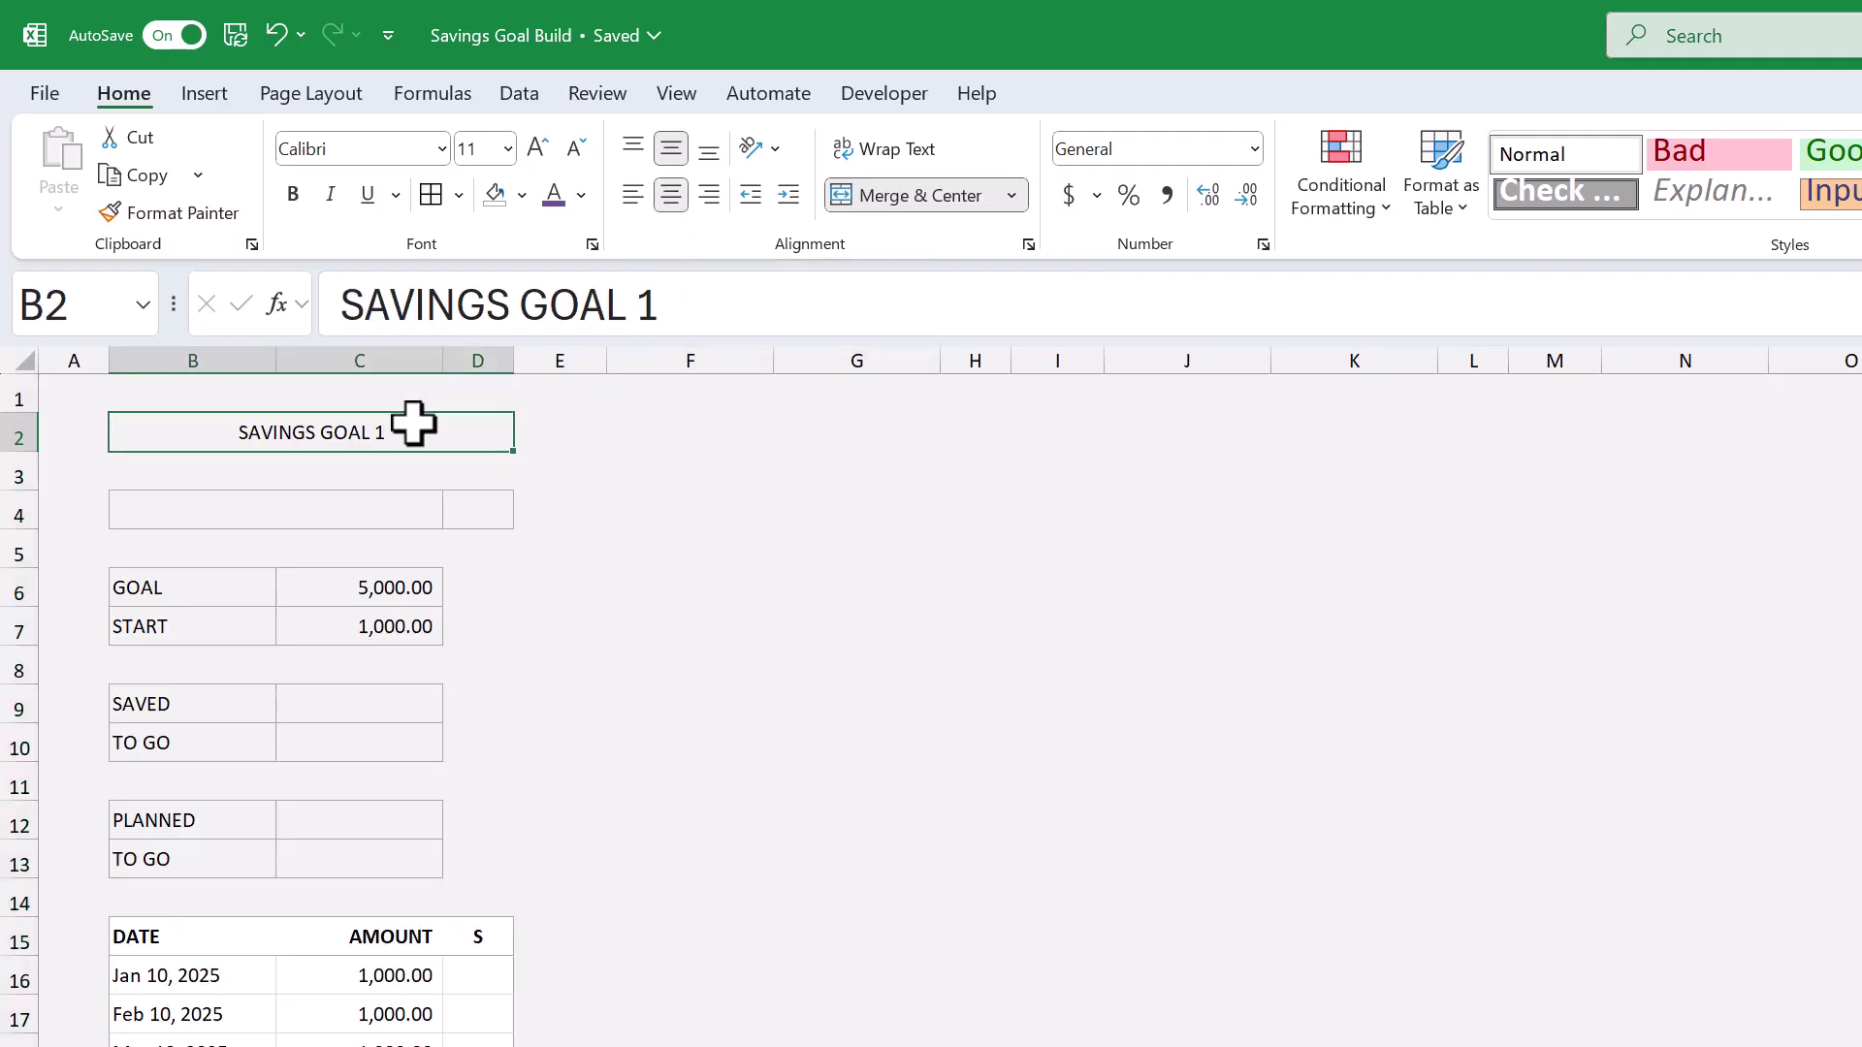
pyautogui.click(294, 195)
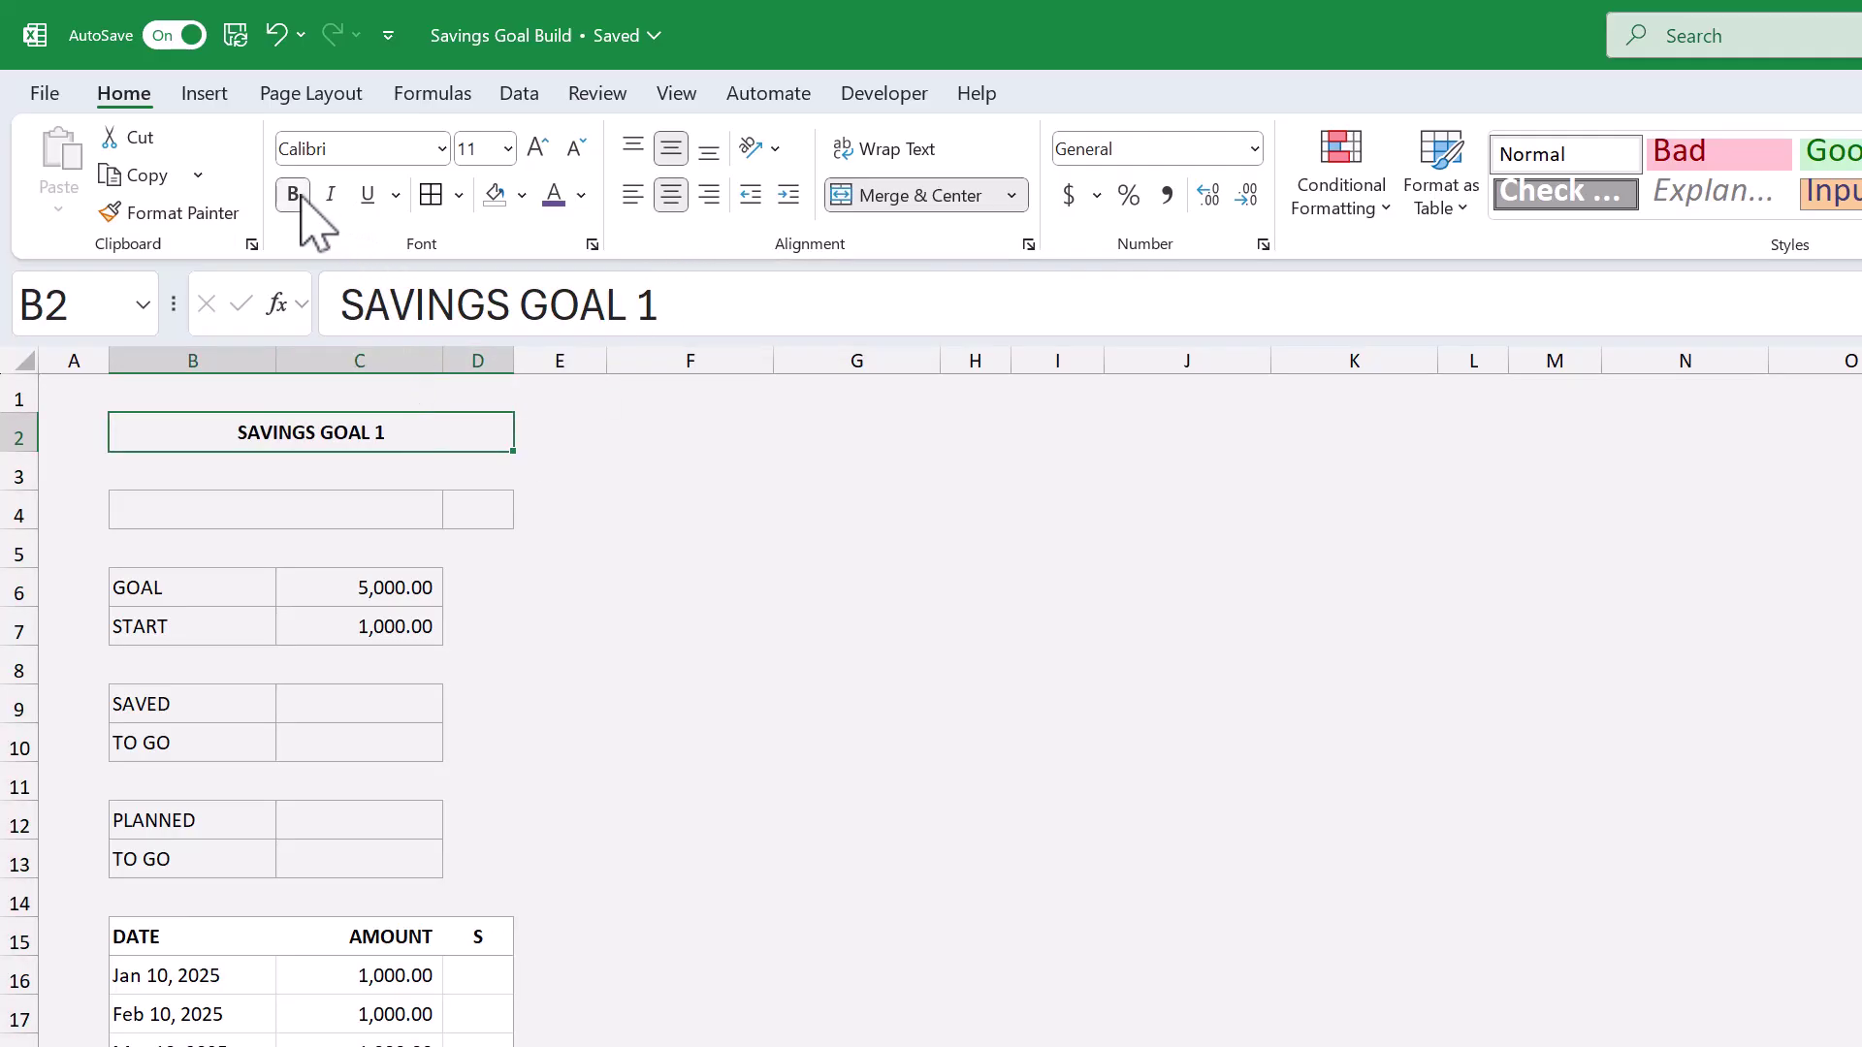
# Step: Fill the title B2:D2 with the custom hex colour DEEDE4
pyautogui.click(522, 196)
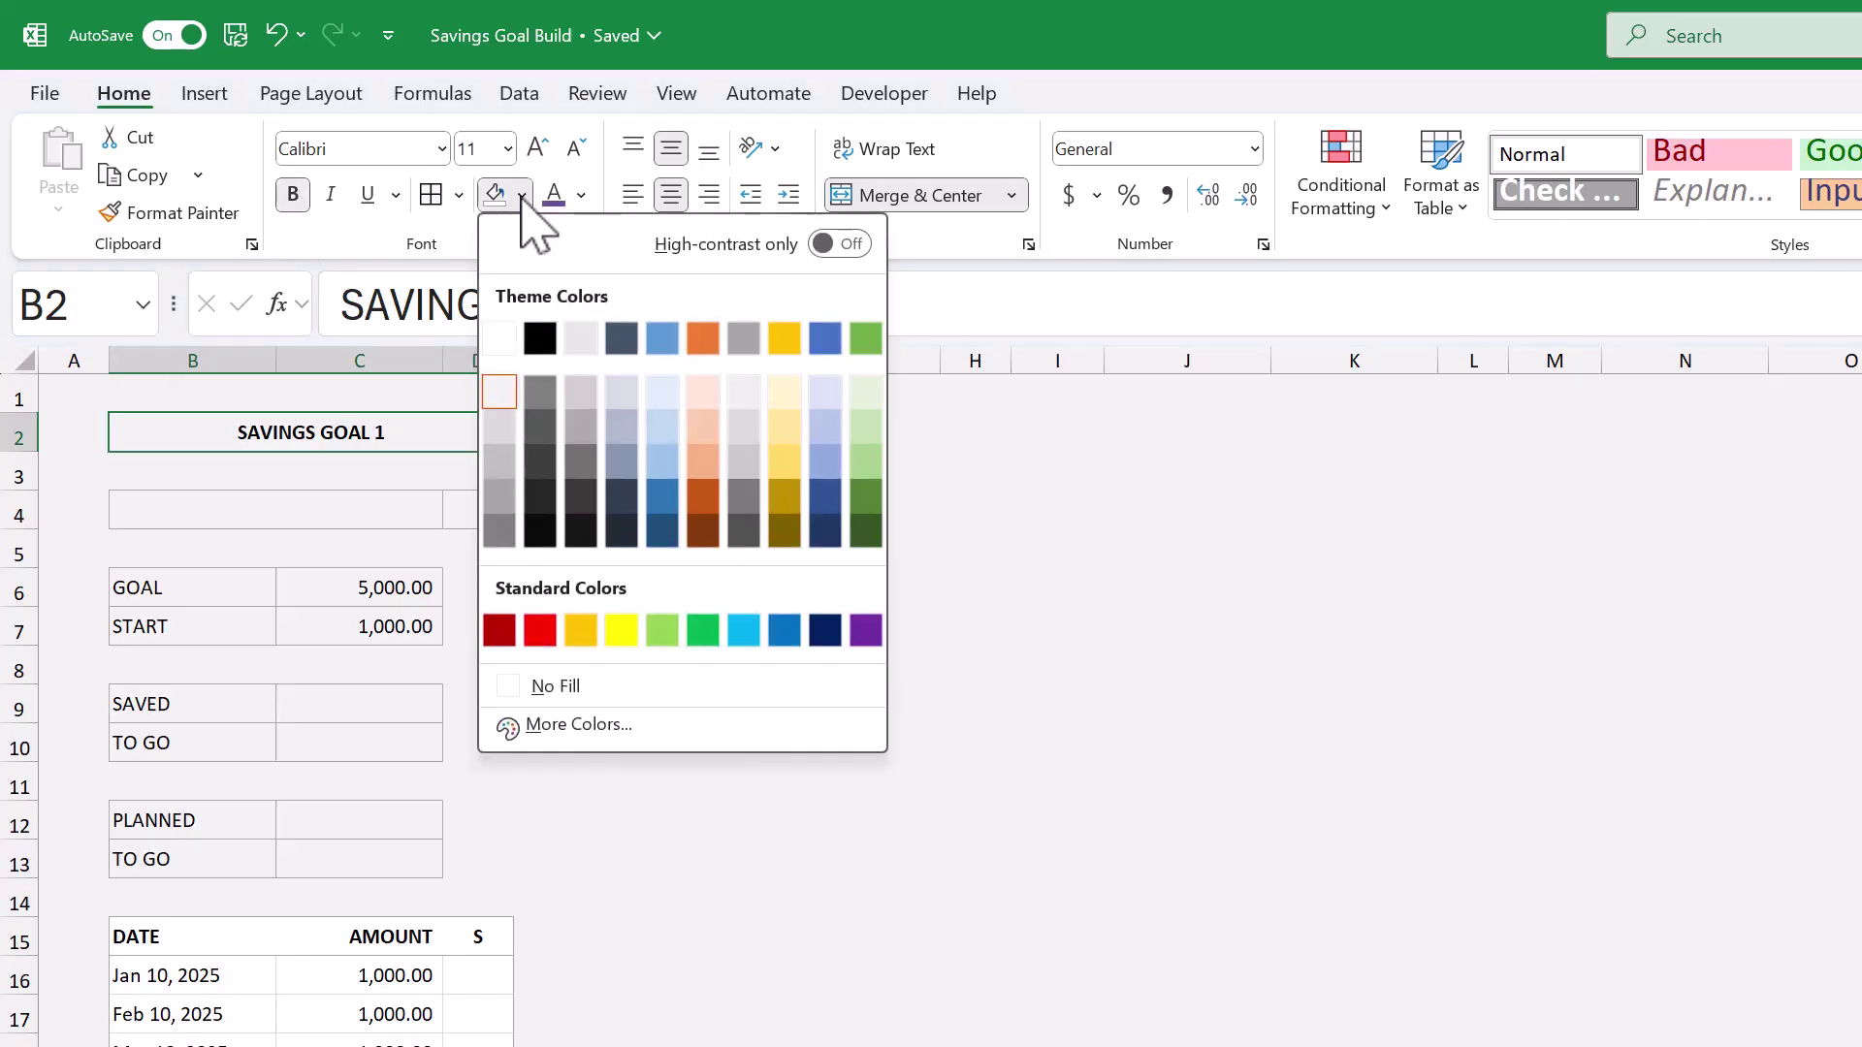
pyautogui.click(578, 726)
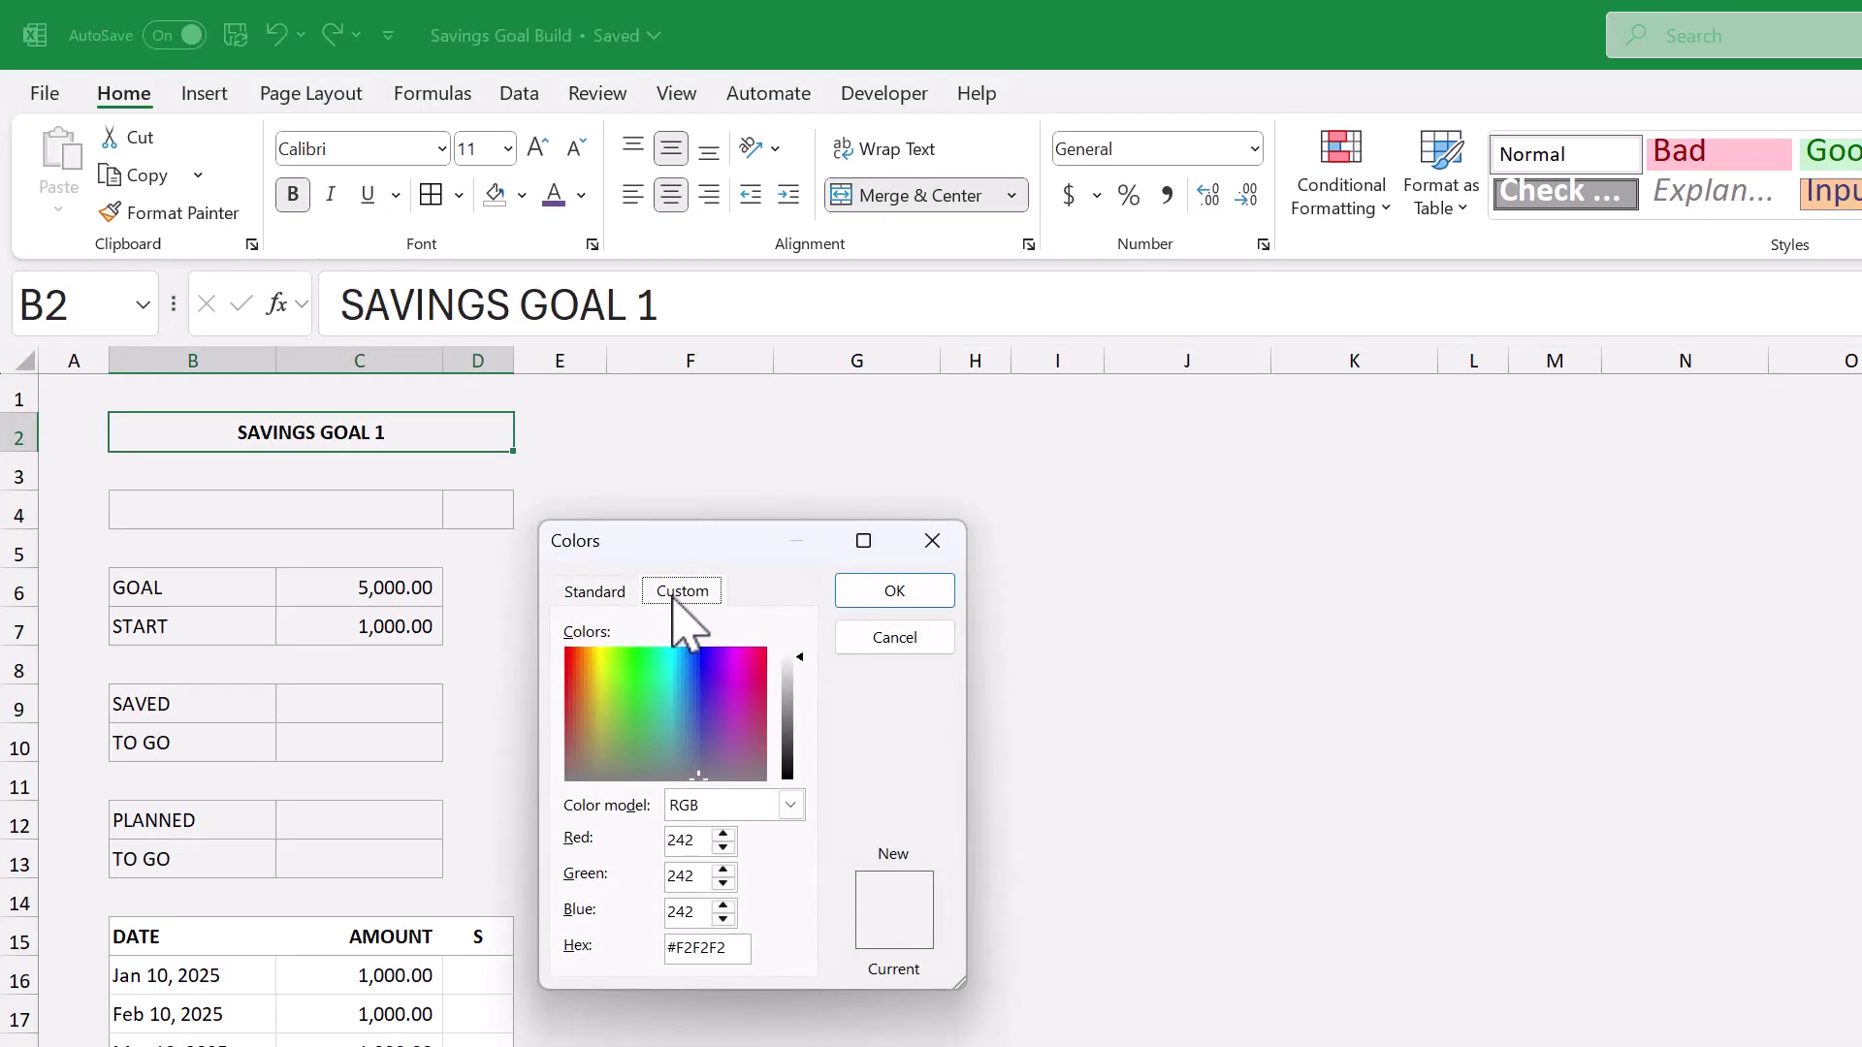
pyautogui.doubleClick(700, 955)
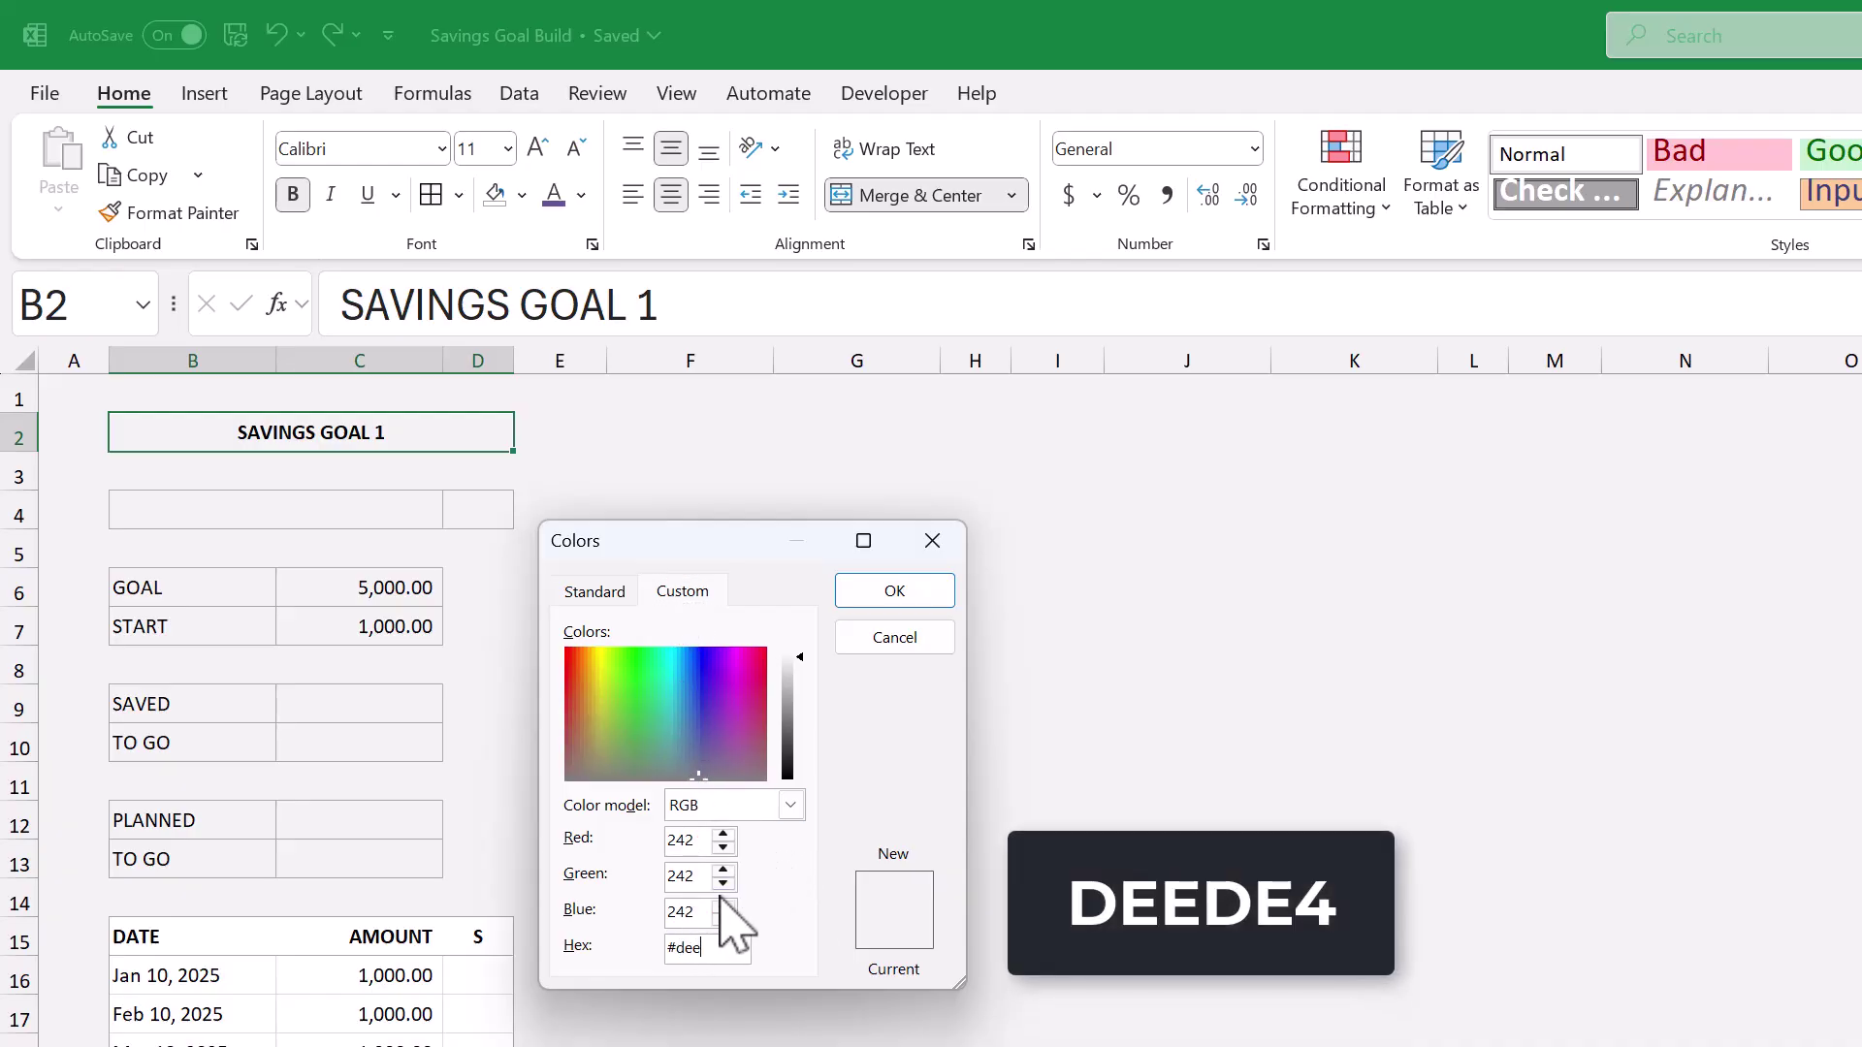
pyautogui.write('deede4')
pyautogui.click(882, 588)
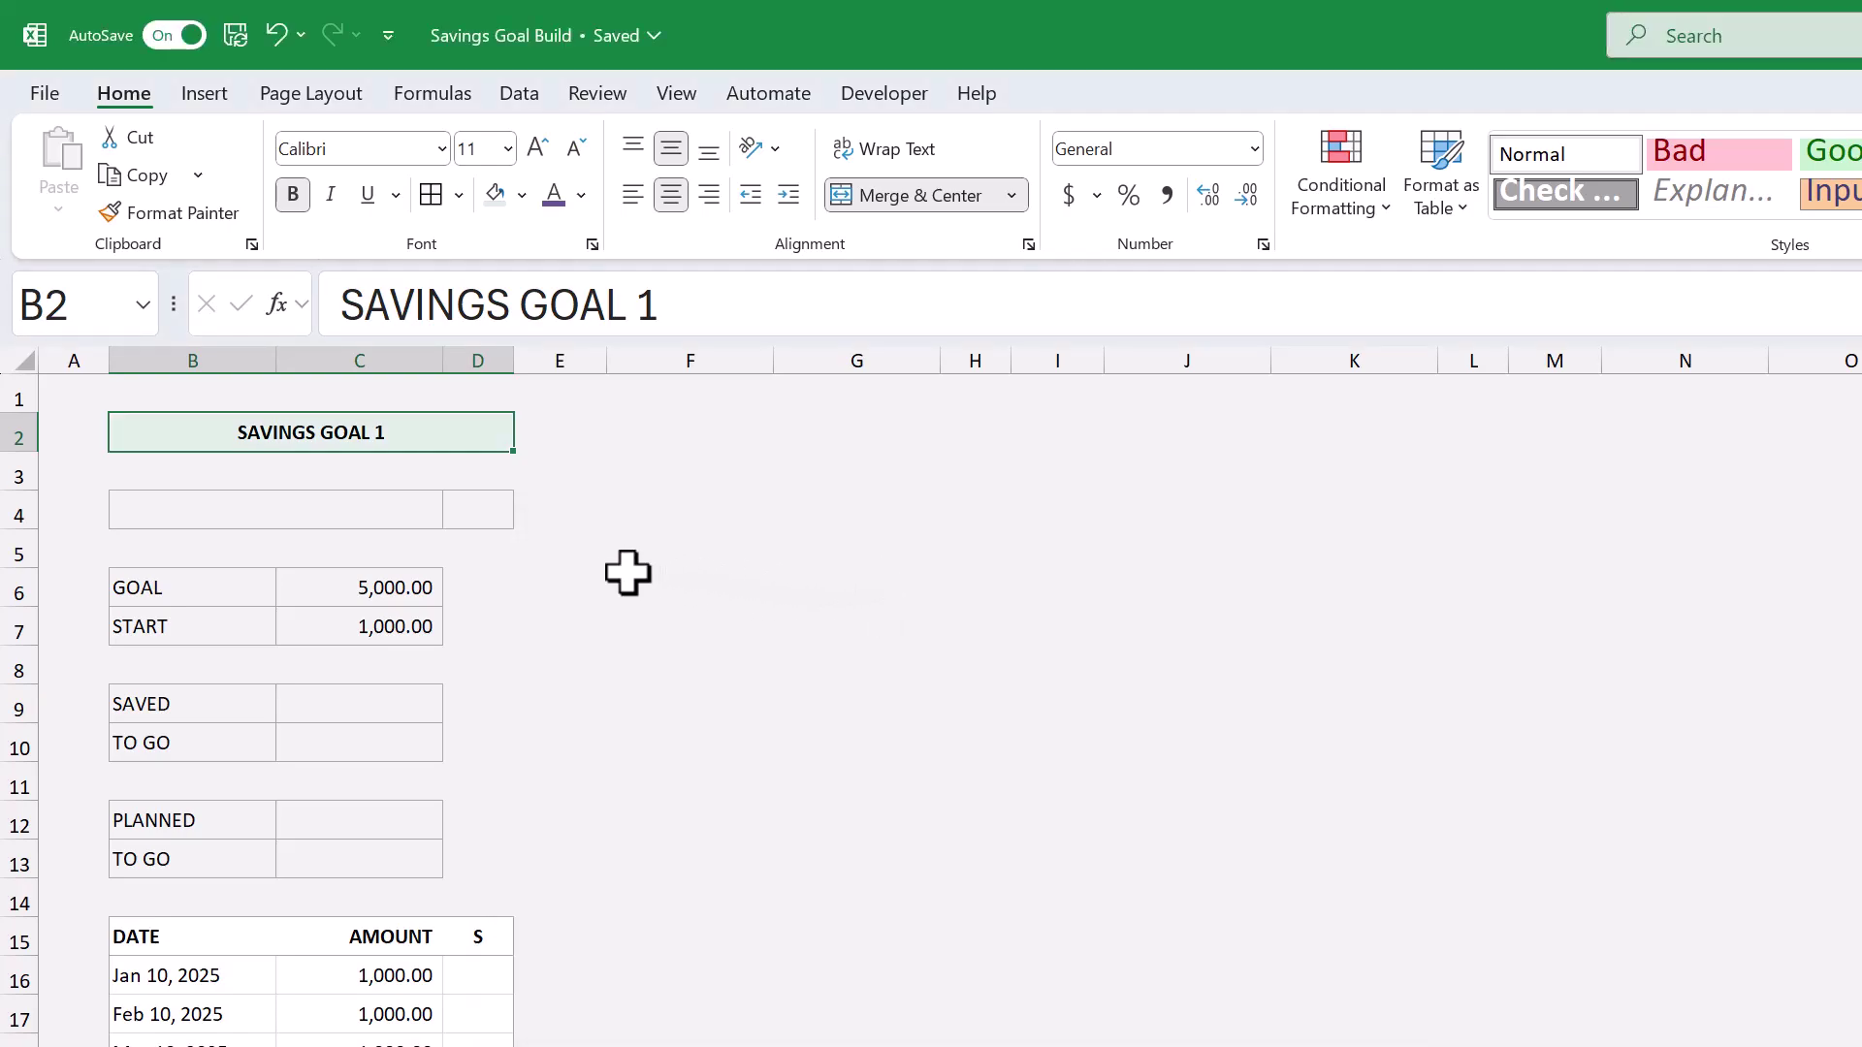
# Step: Leave B4 unfilled and make D4 bold with the recent light green fill
pyautogui.click(405, 514)
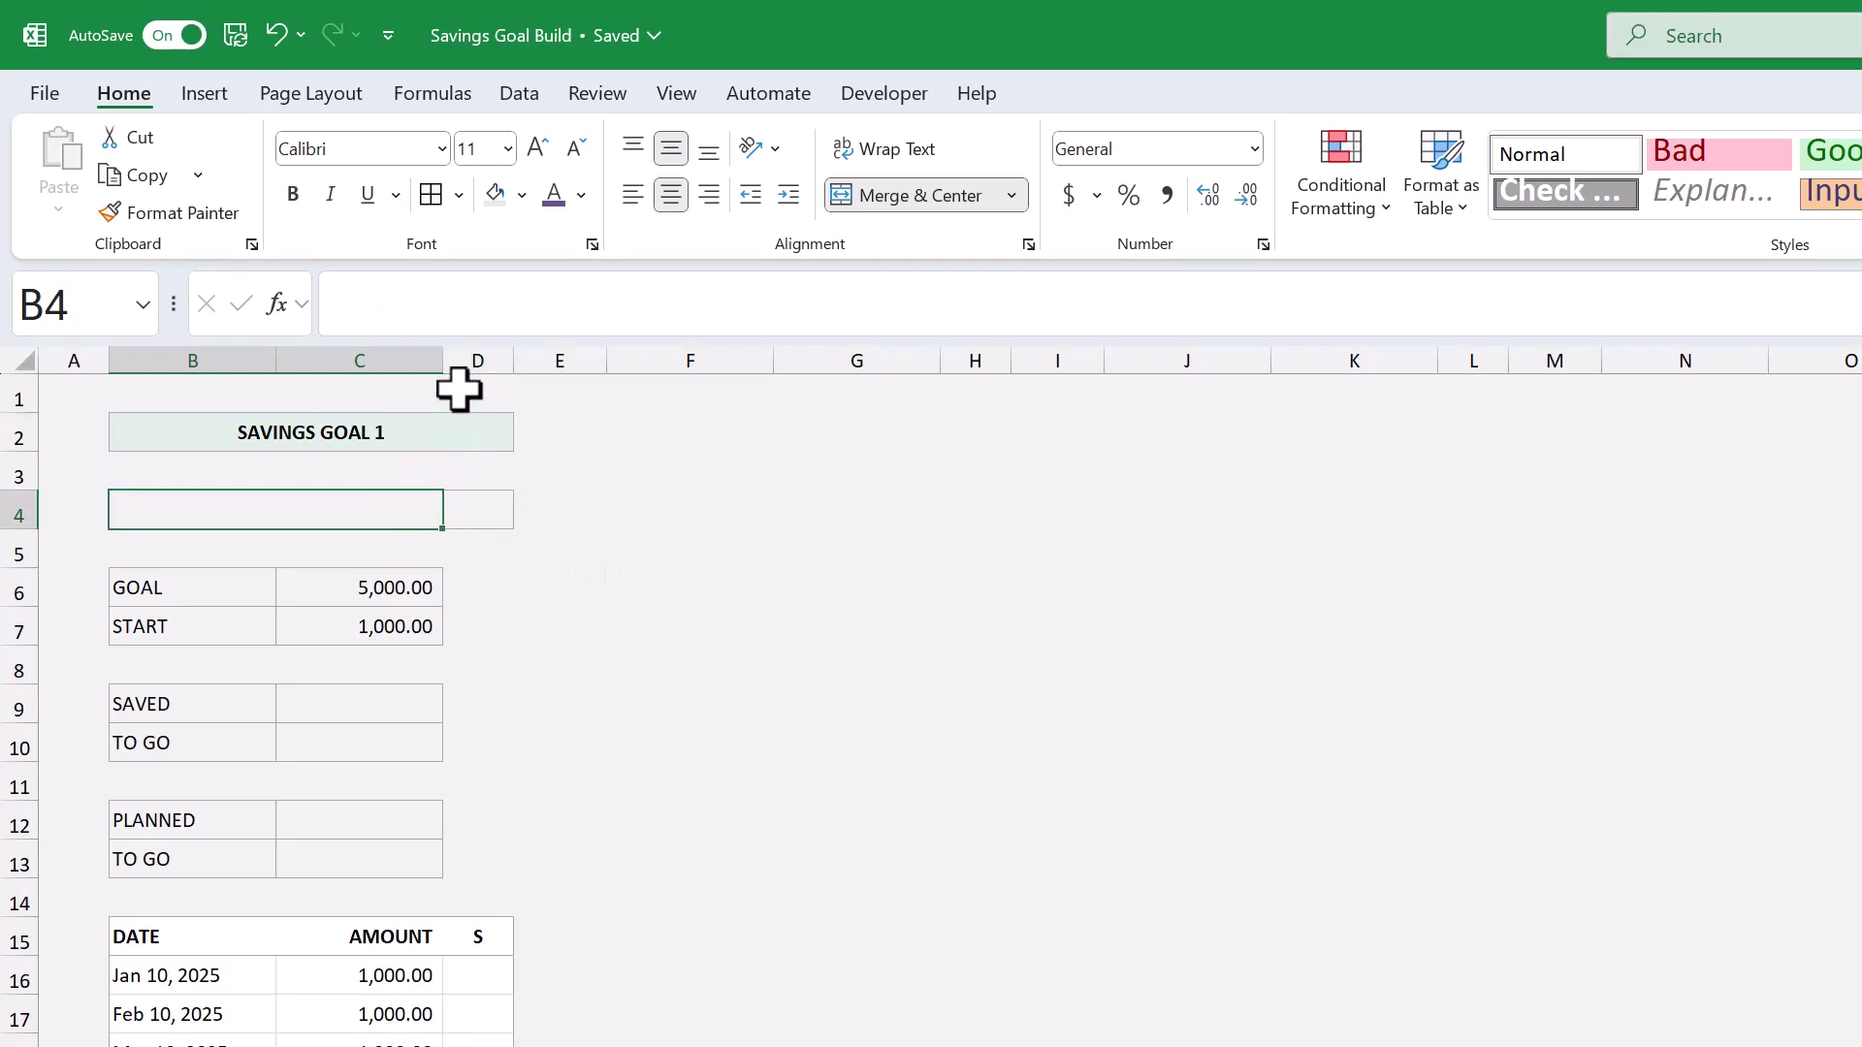
pyautogui.click(522, 195)
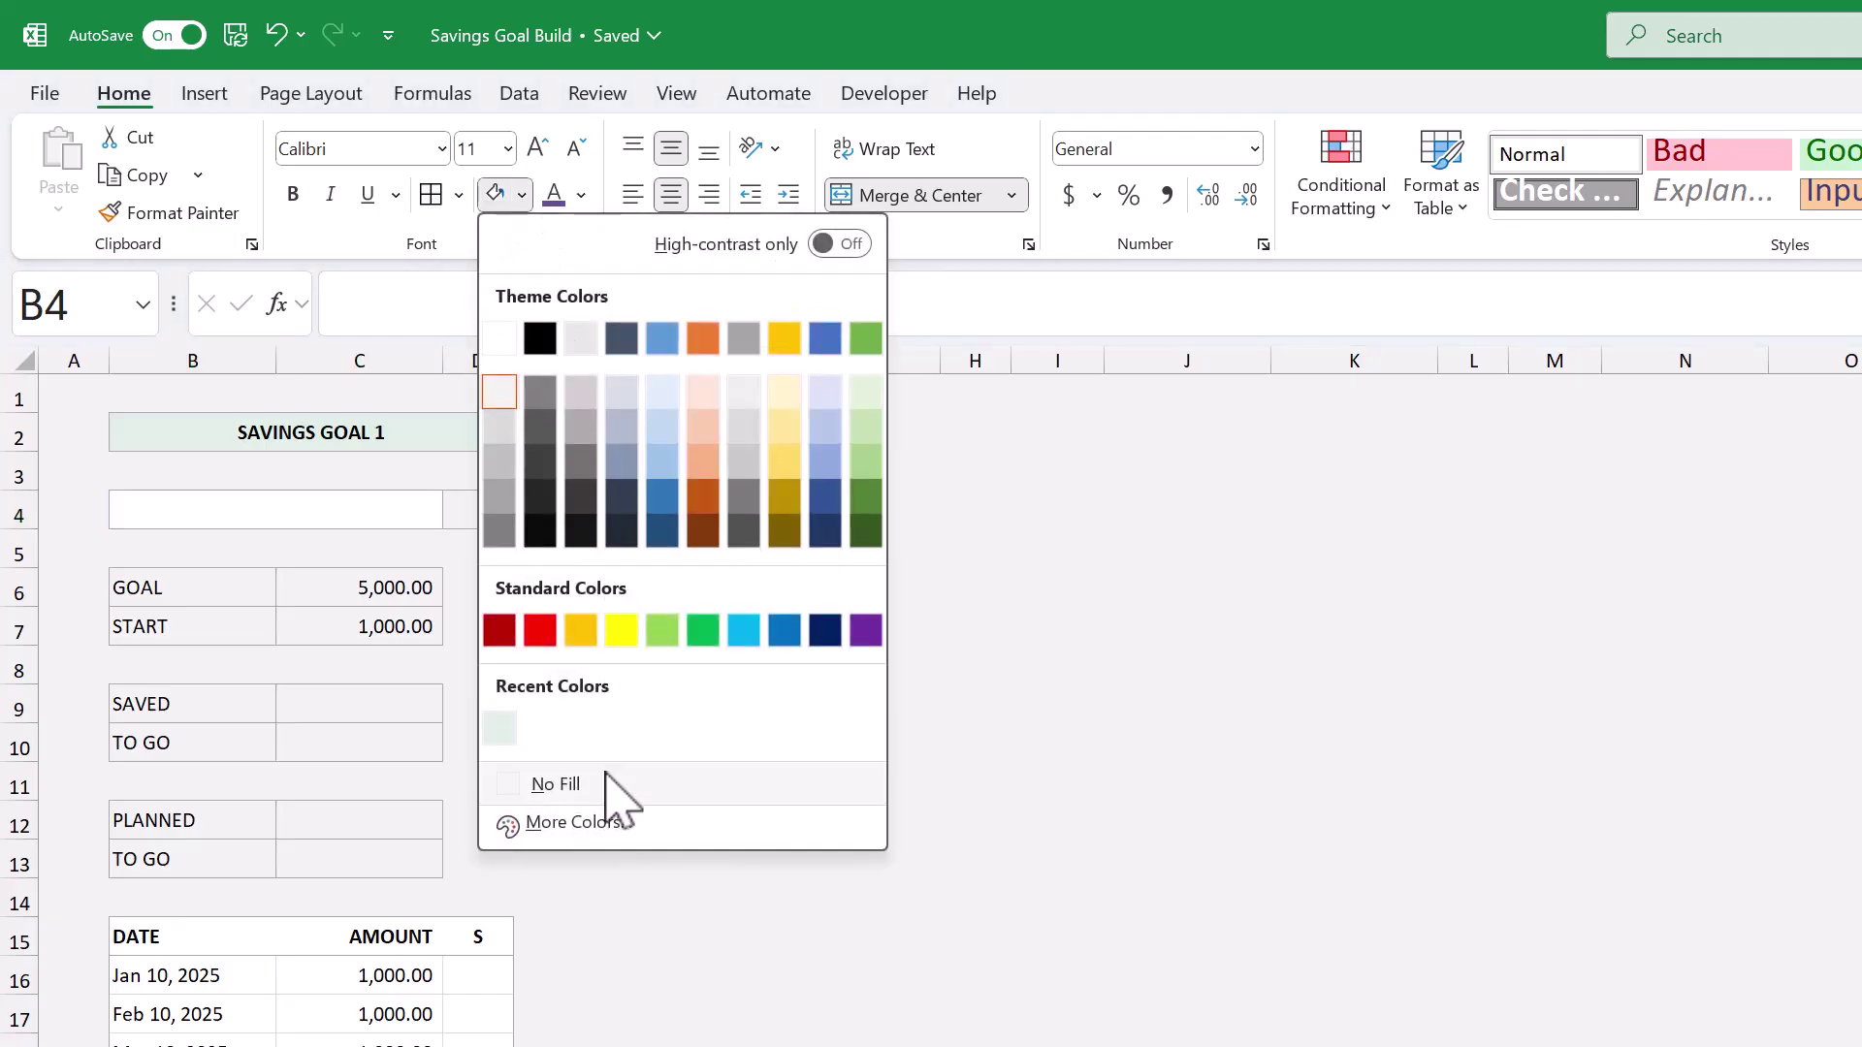
pyautogui.click(615, 787)
pyautogui.click(485, 512)
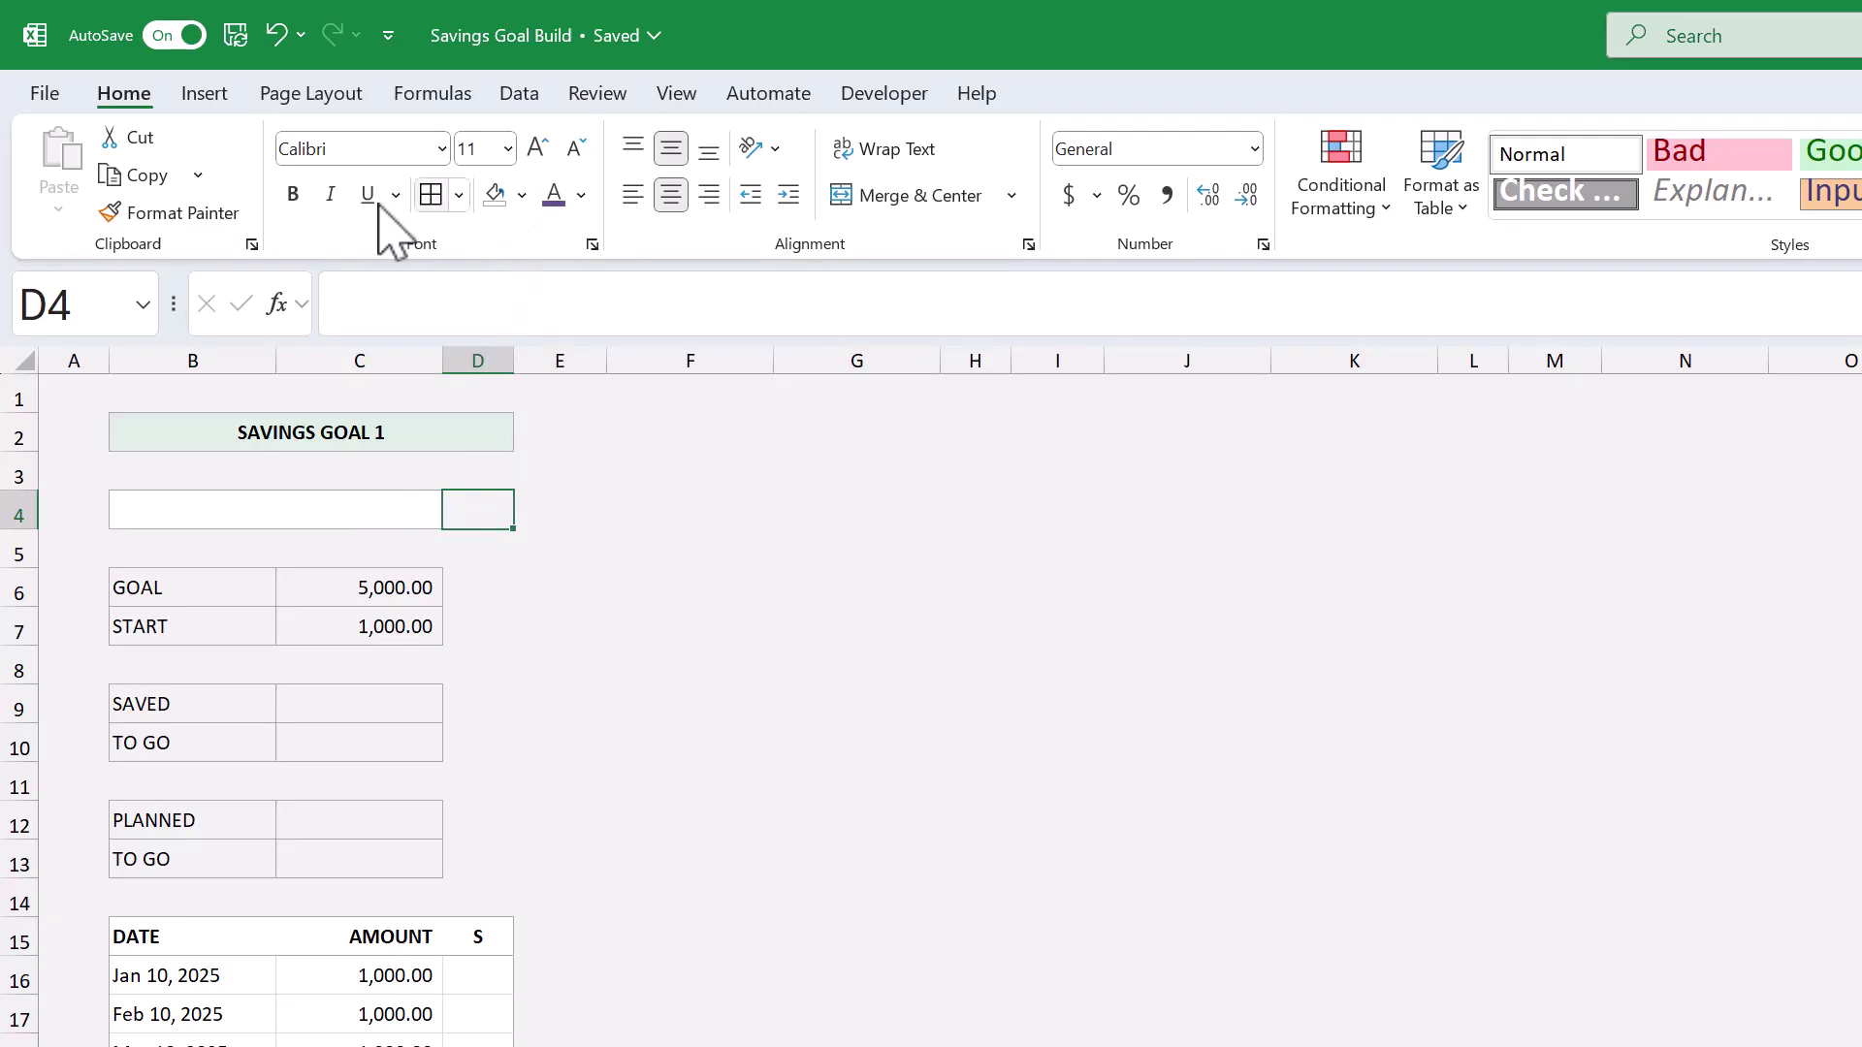
pyautogui.click(293, 193)
pyautogui.click(522, 195)
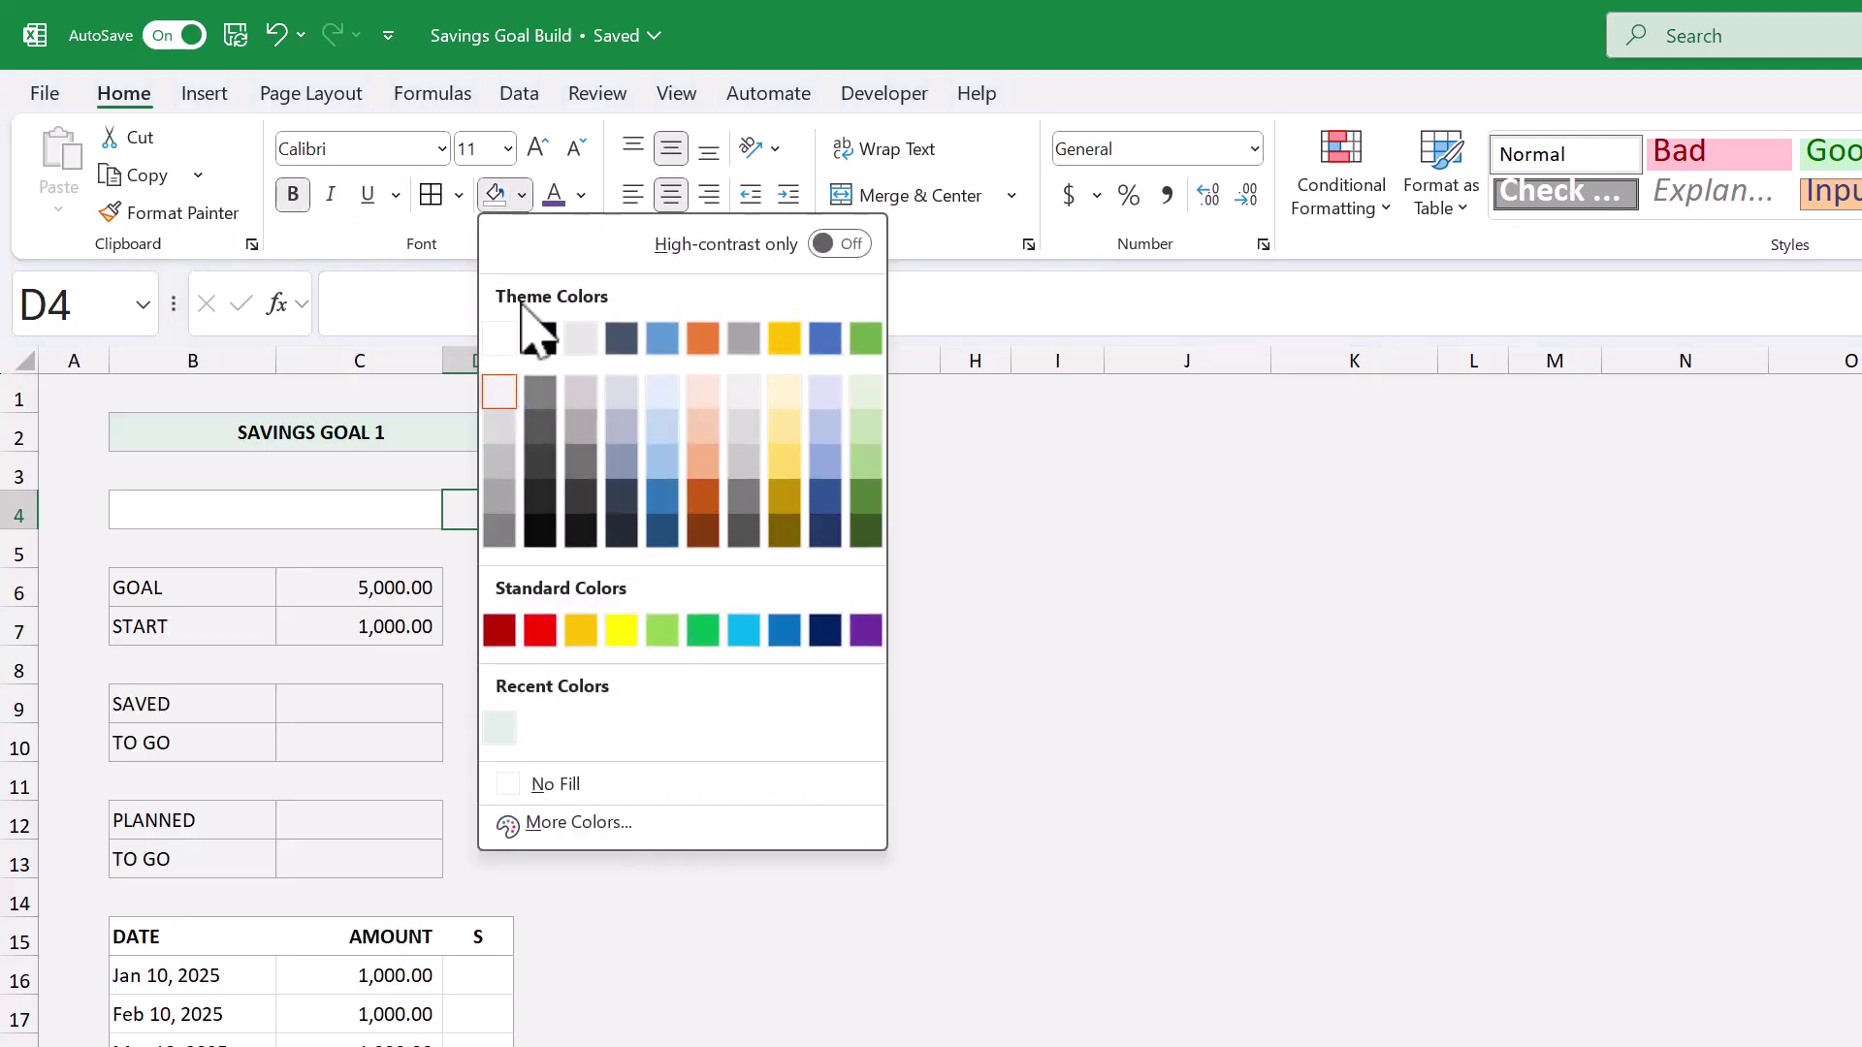
pyautogui.click(505, 727)
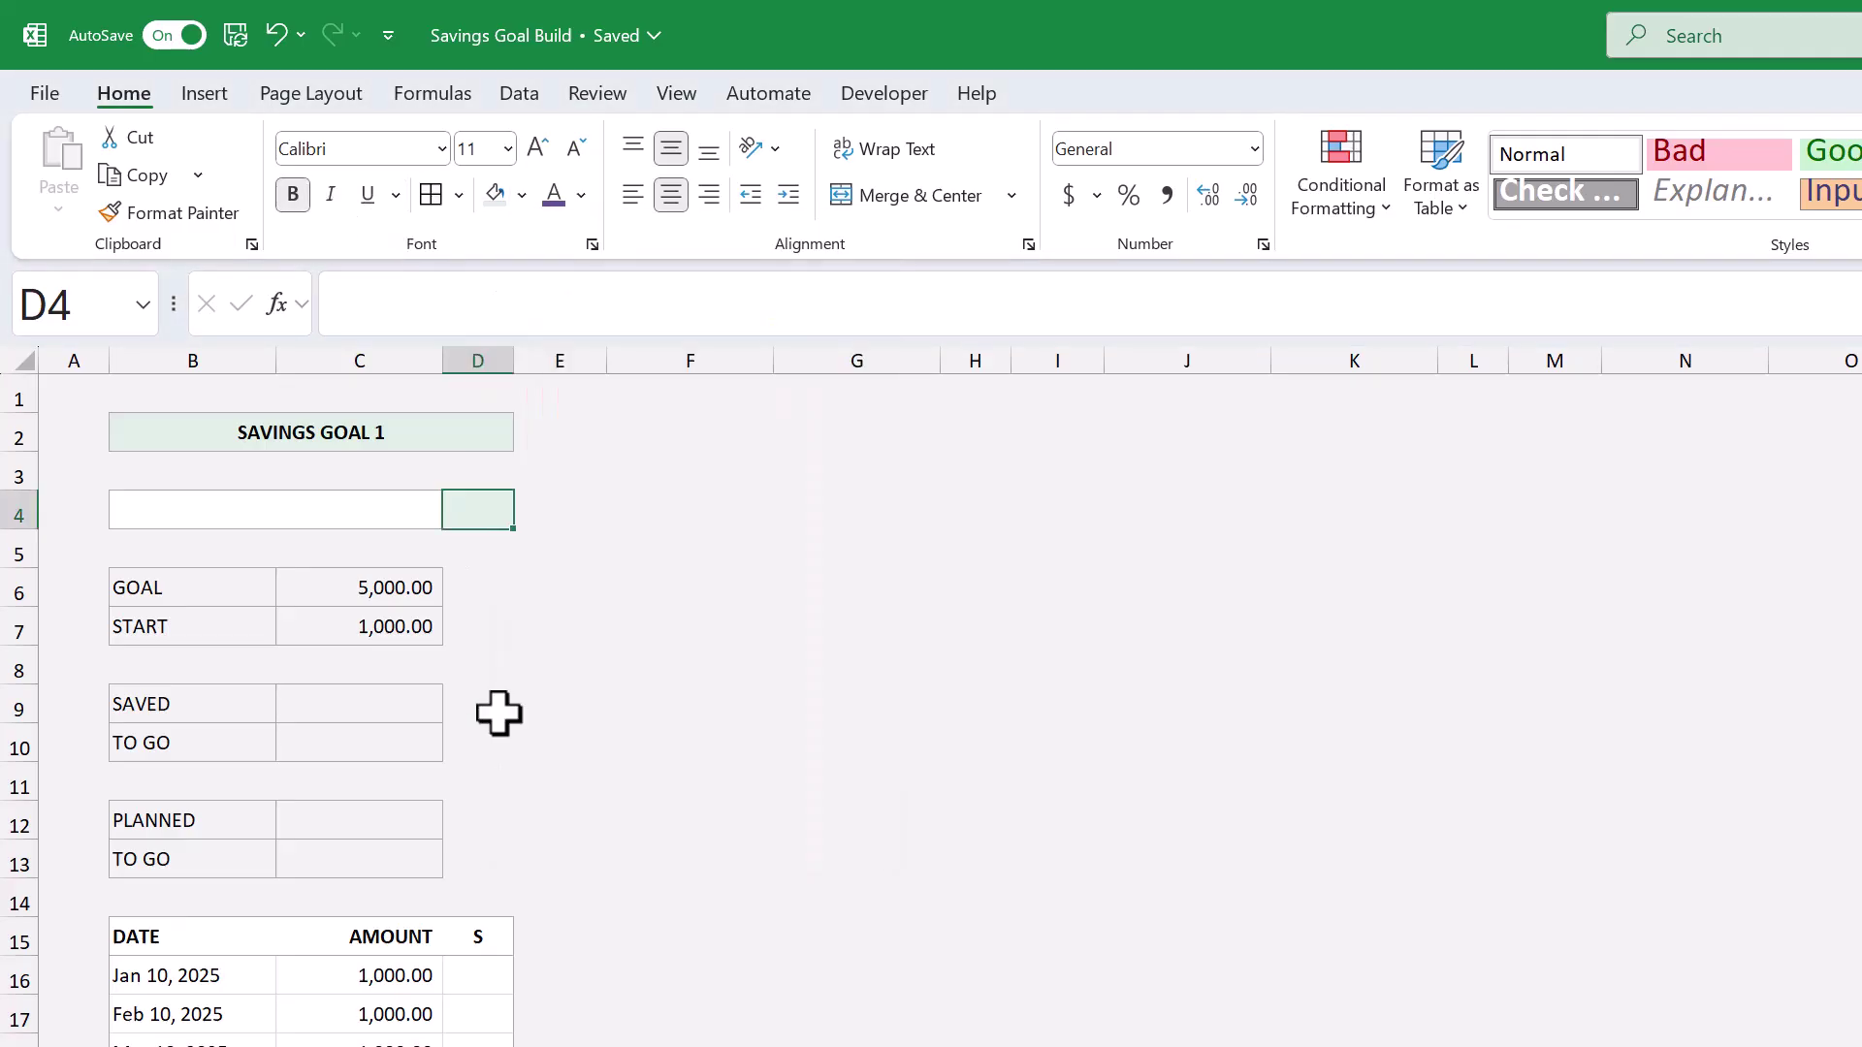
# Step: Bold the GOAL, START and PLANNED labels and fill SAVED and TO GO light green
pyautogui.moveTo(187, 587); pyautogui.dragTo(191, 621)
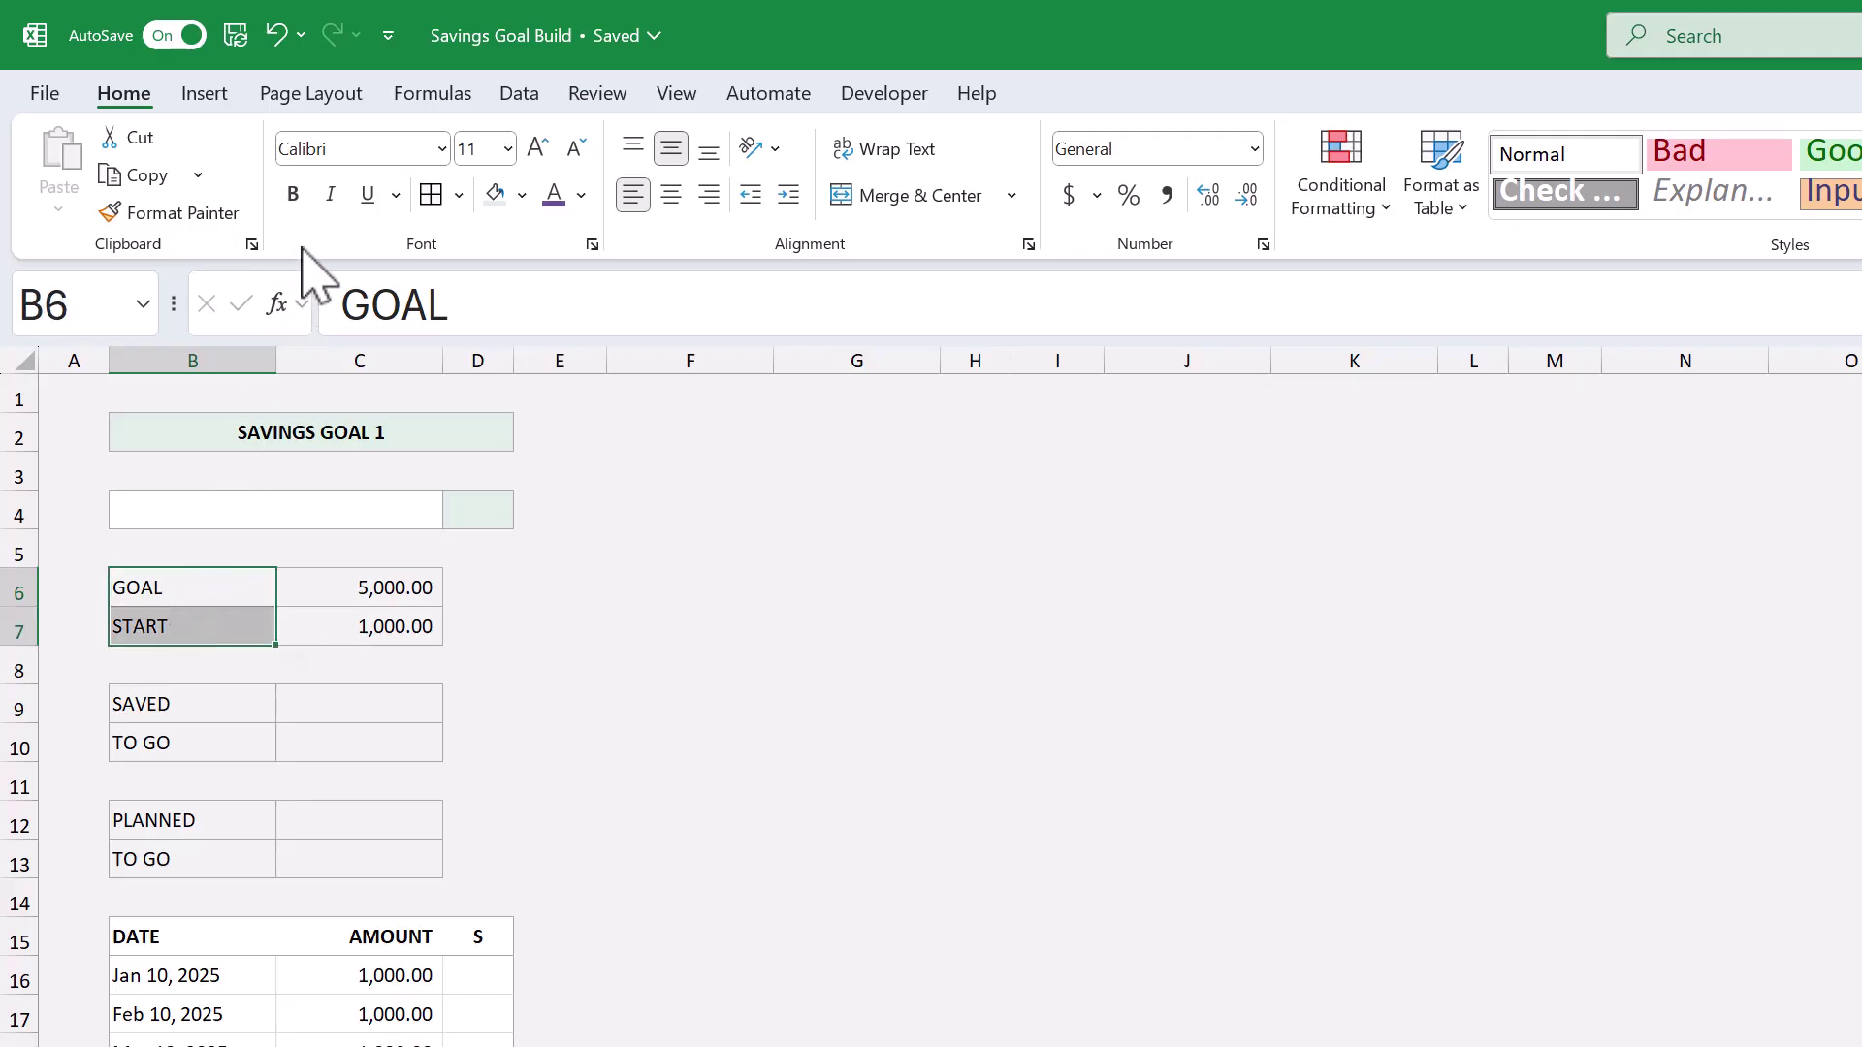
pyautogui.click(292, 194)
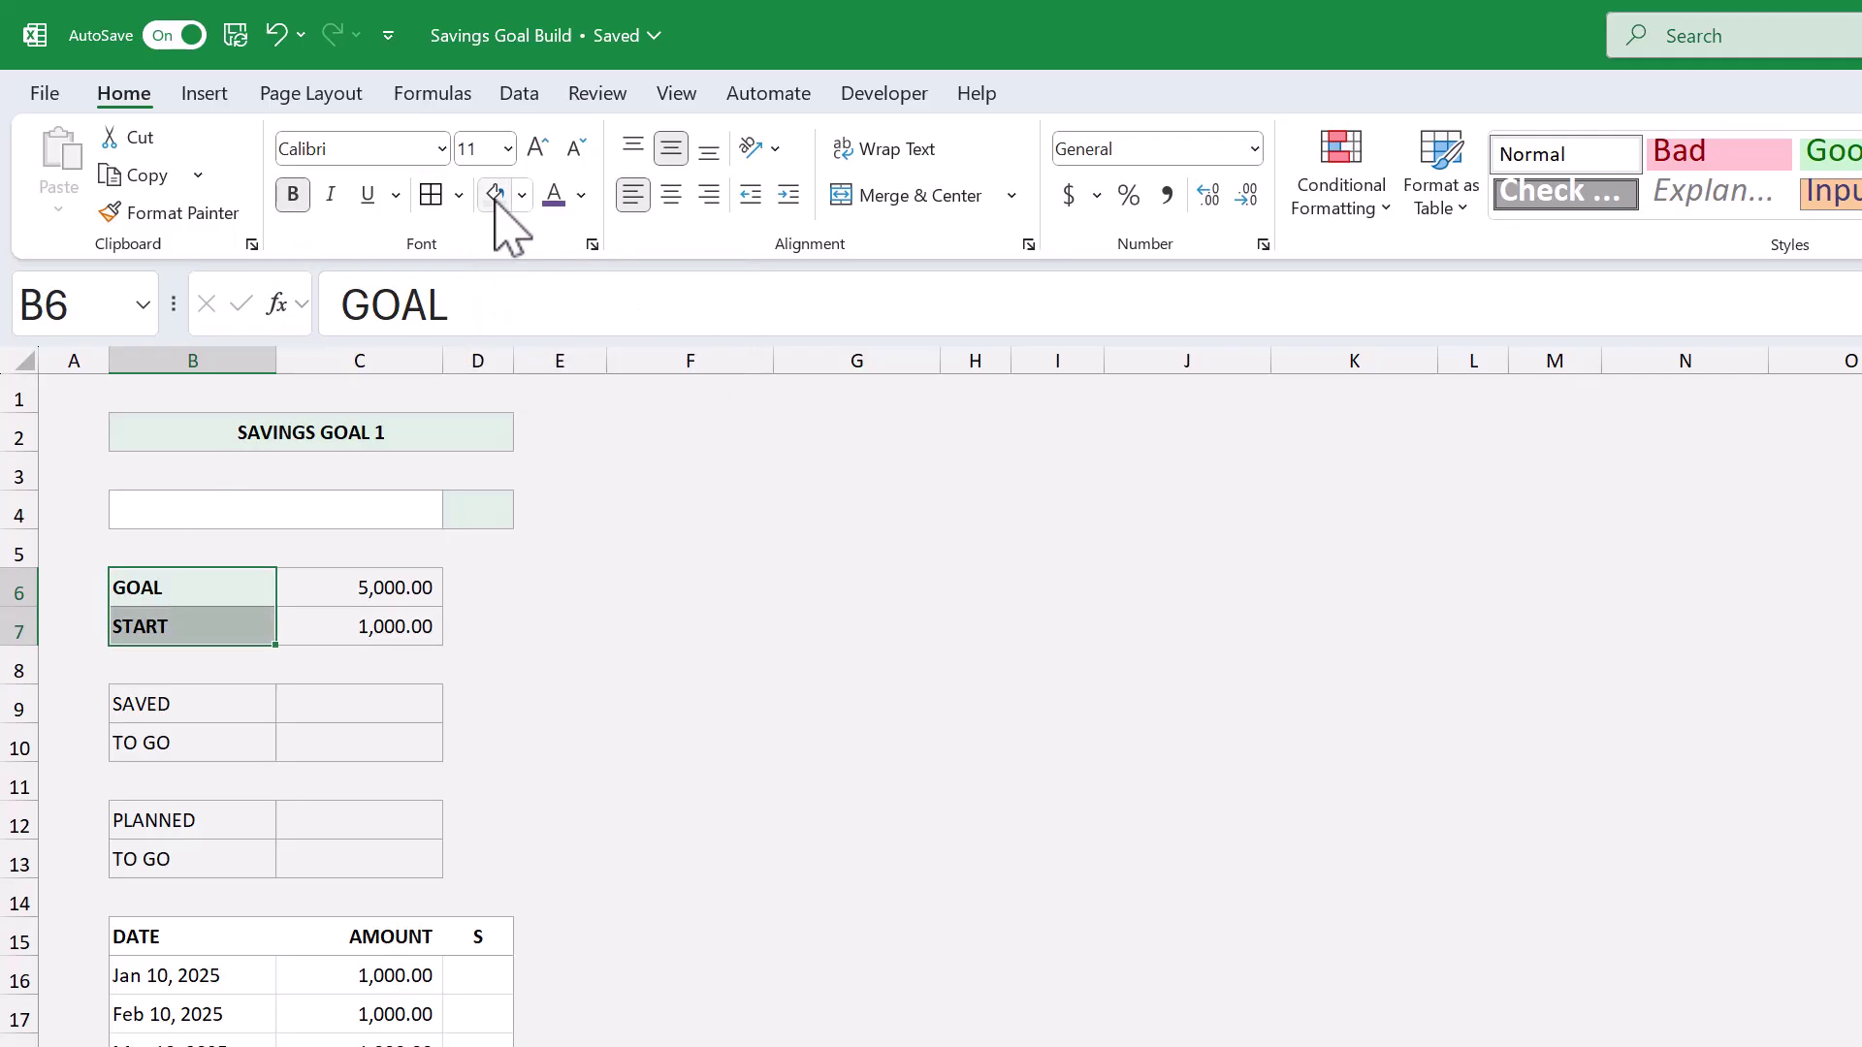
pyautogui.moveTo(200, 700); pyautogui.dragTo(199, 740)
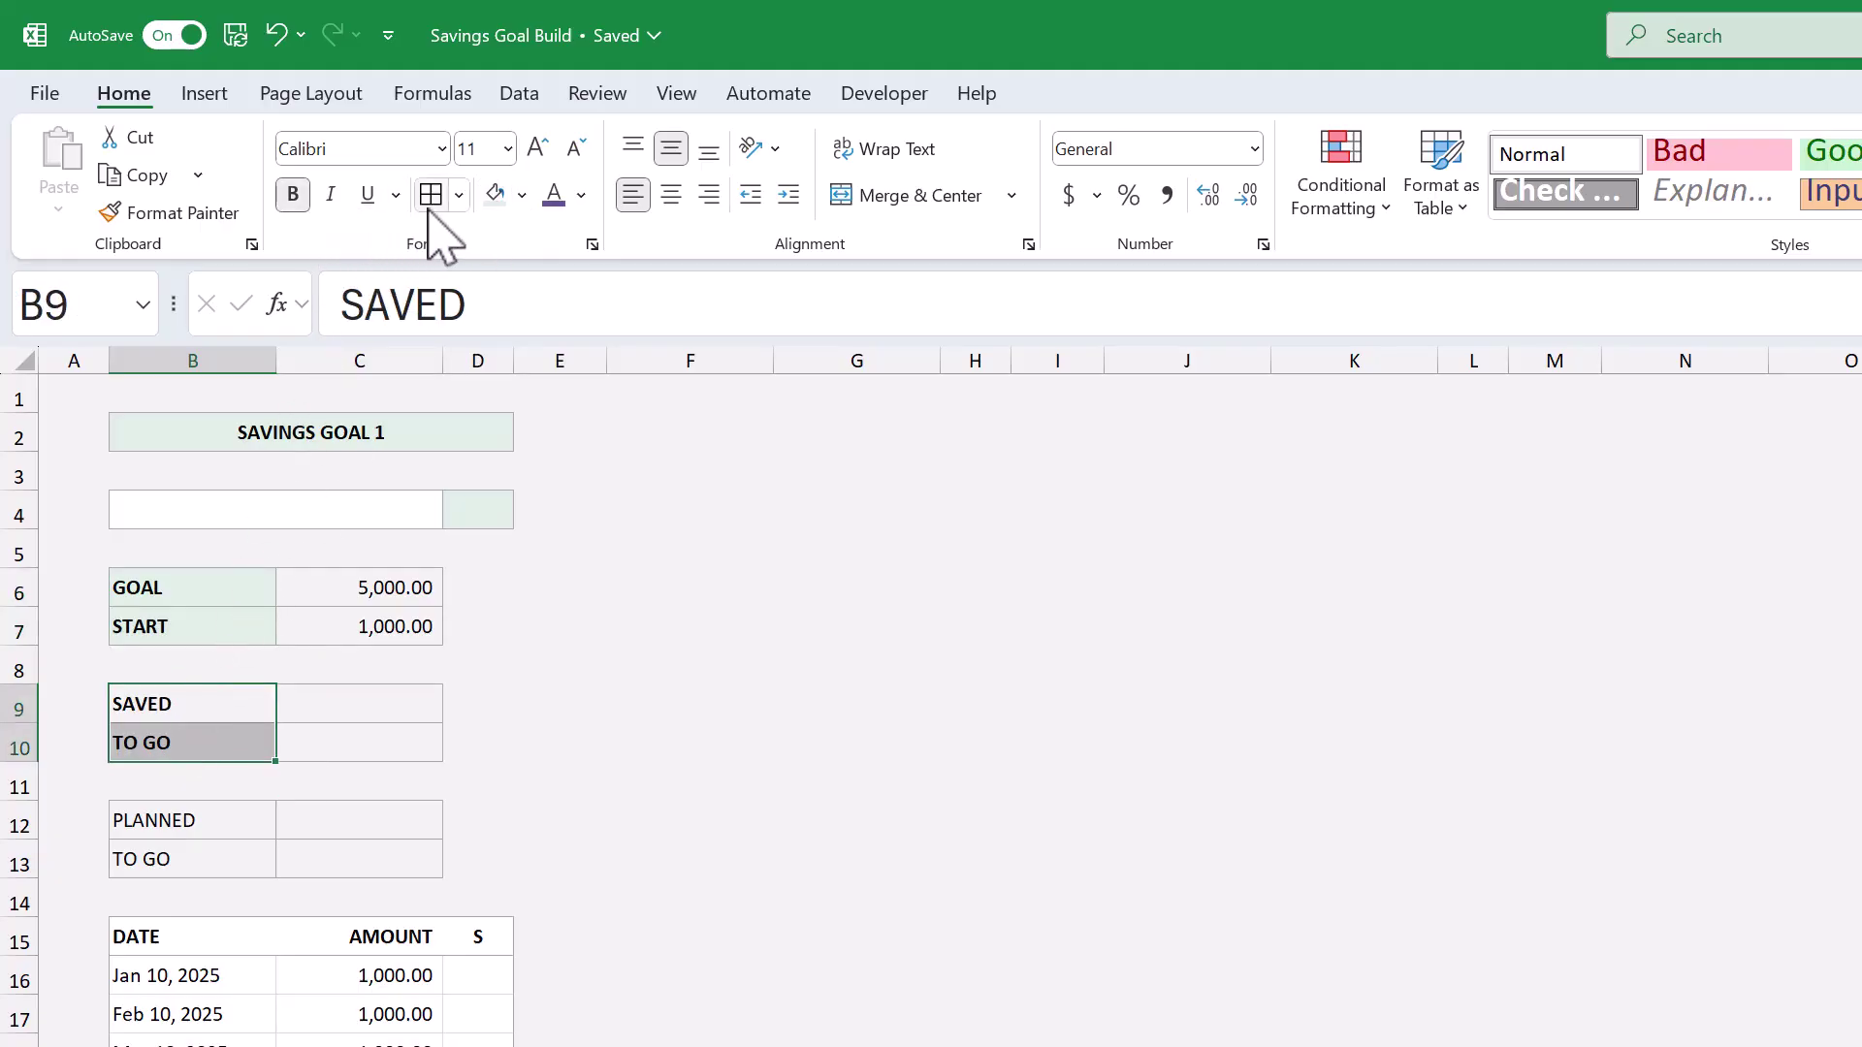
pyautogui.click(503, 194)
pyautogui.moveTo(160, 818); pyautogui.dragTo(162, 848)
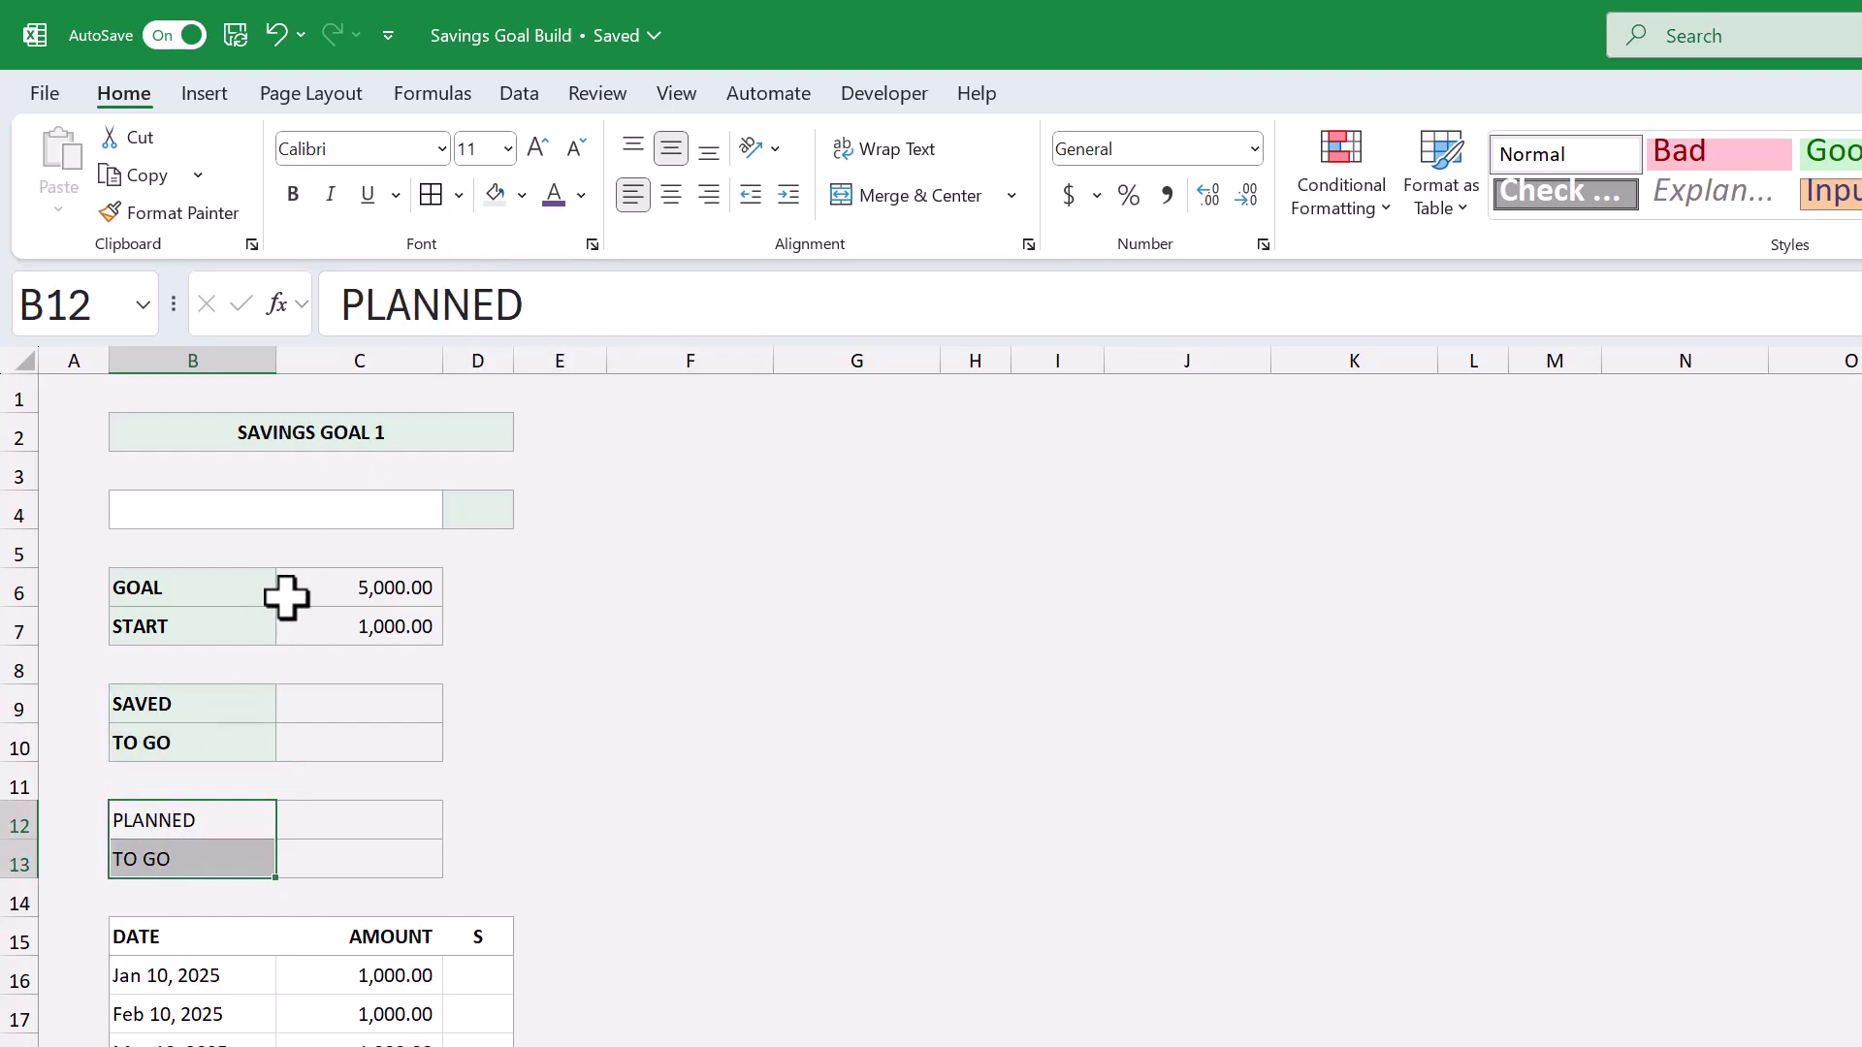
pyautogui.click(296, 202)
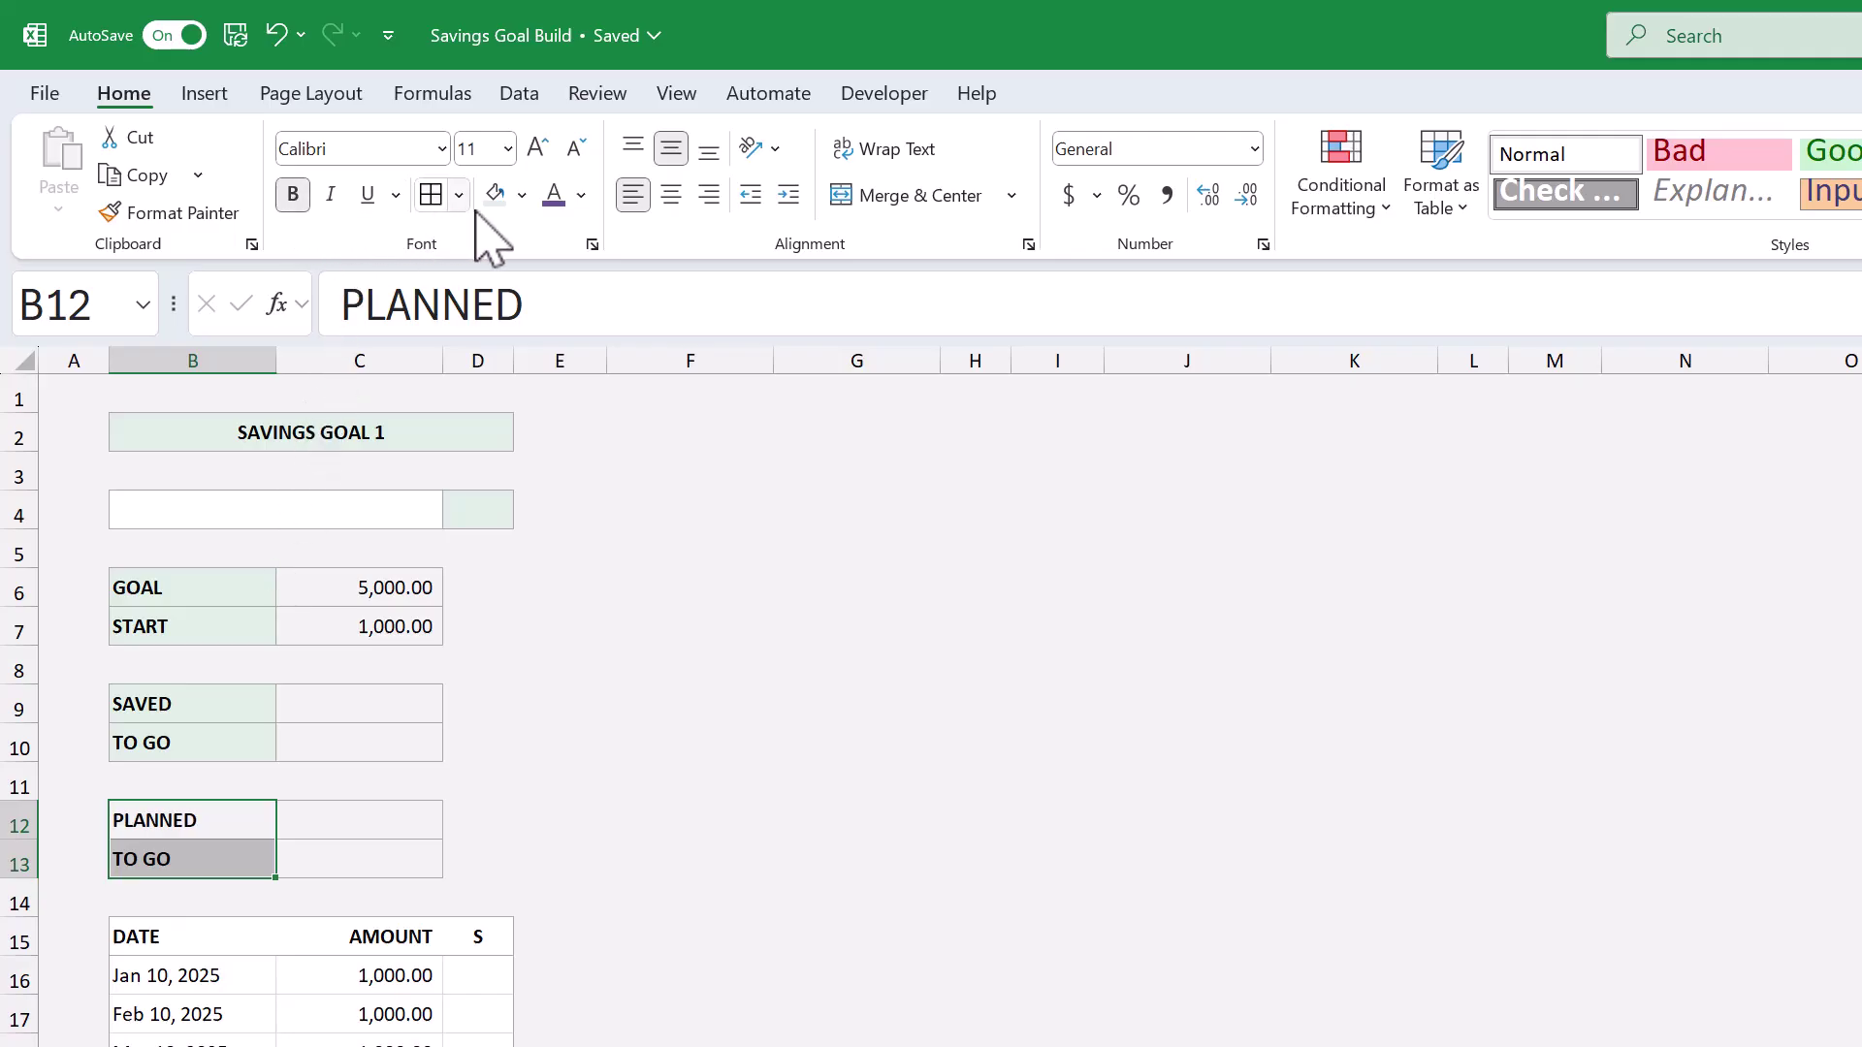
pyautogui.click(522, 202)
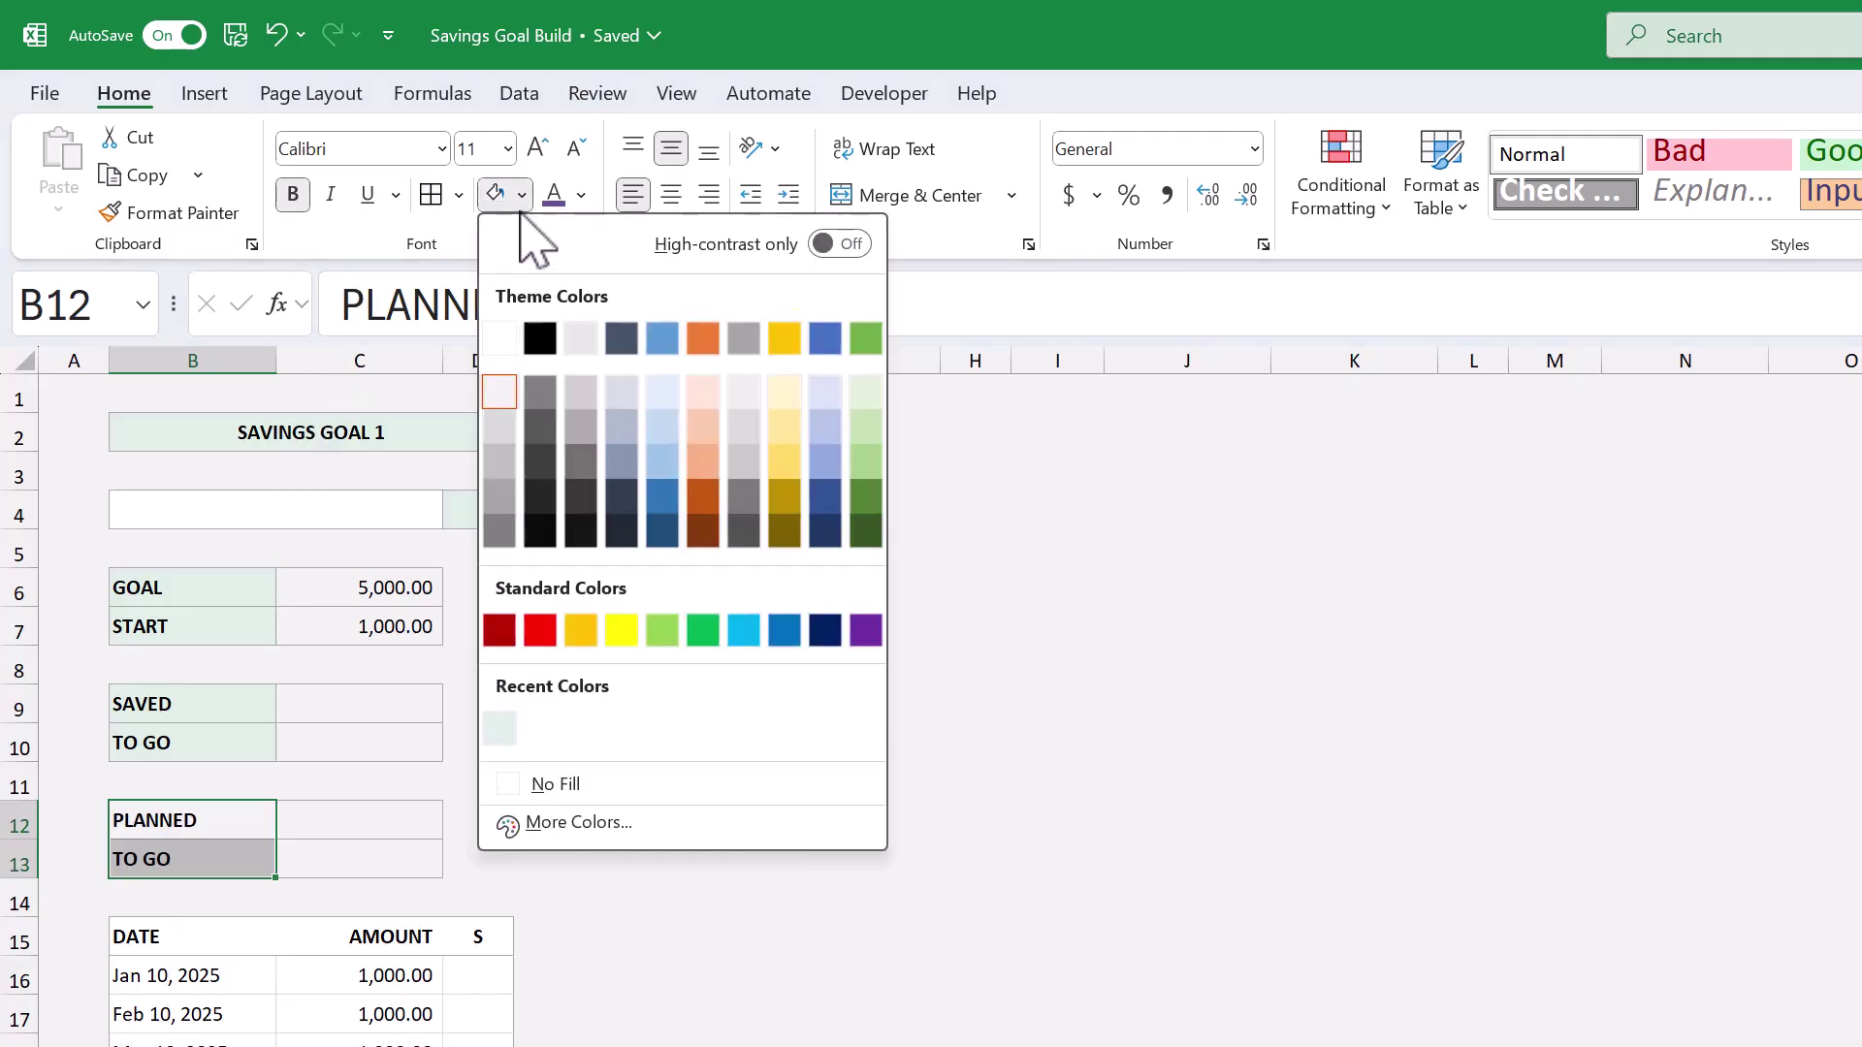
# Step: Fill the PLANNED/TO GO labels grey; bold amounts C6:C7 and C9:C10 with no fill
pyautogui.click(500, 427)
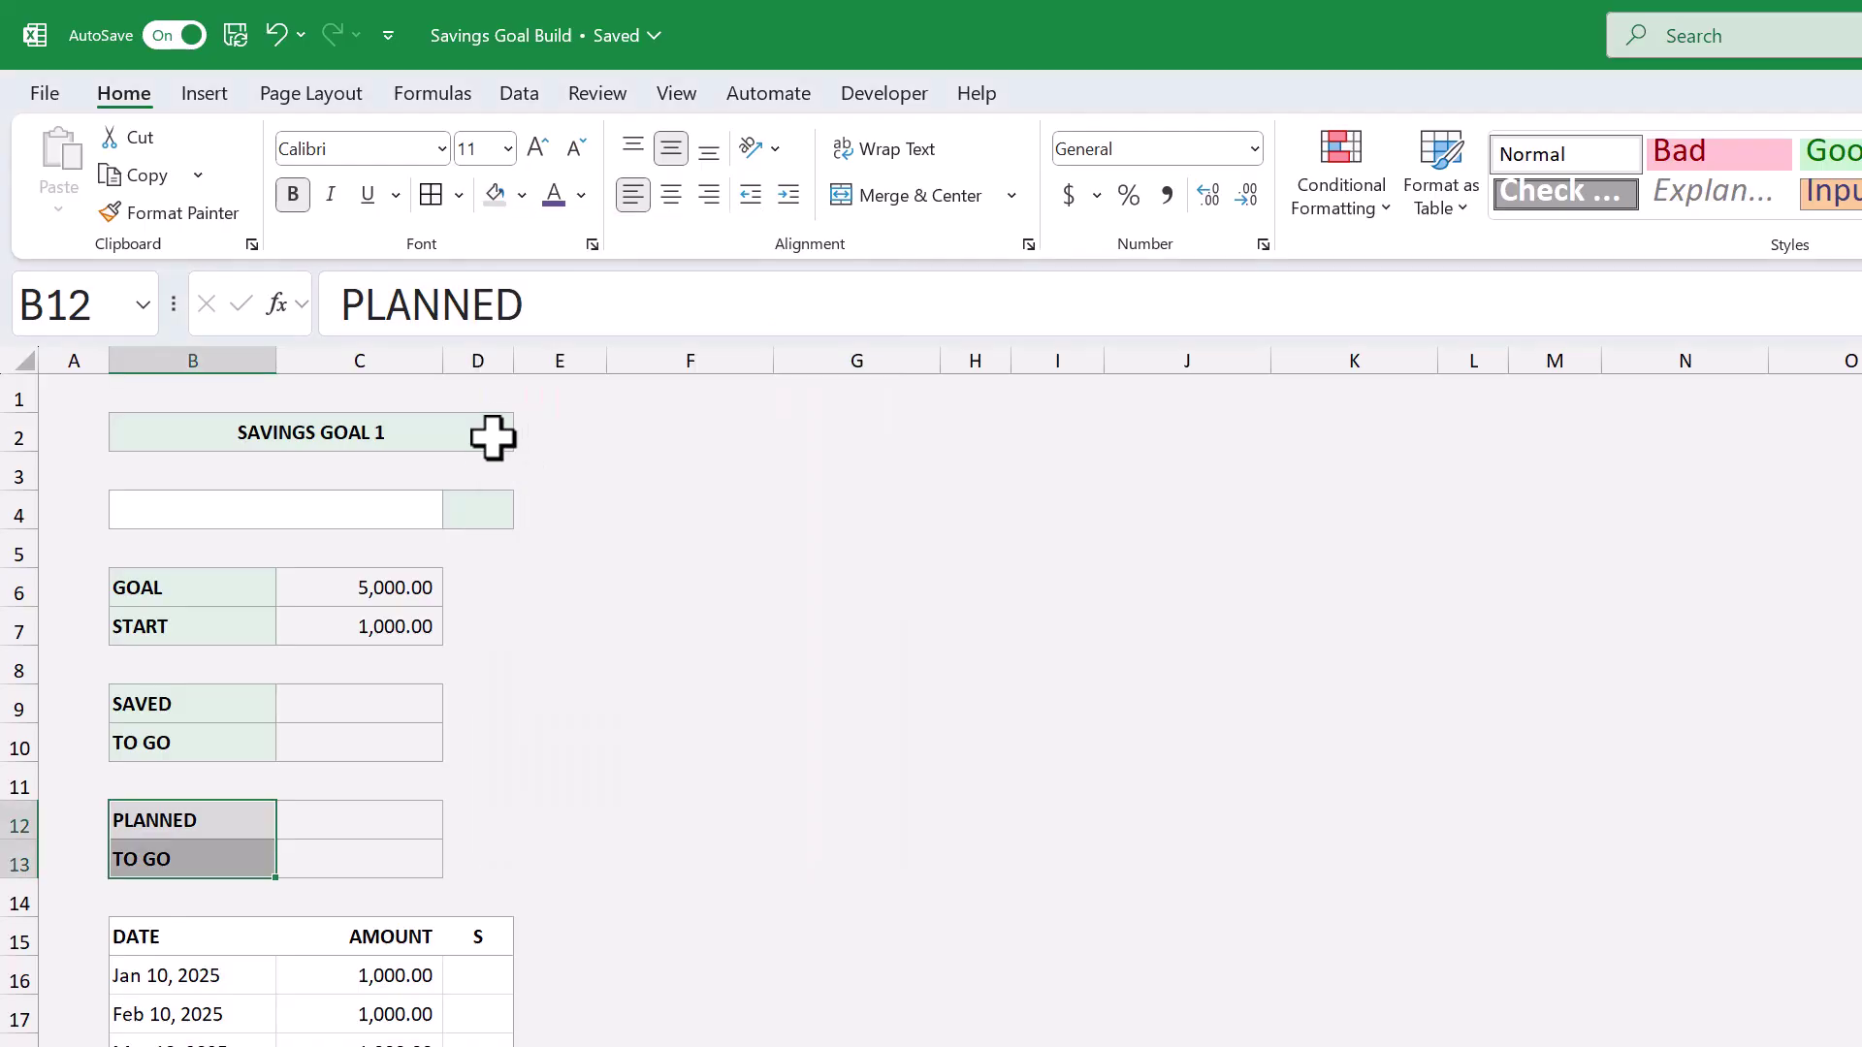
pyautogui.click(323, 582)
pyautogui.moveTo(323, 581); pyautogui.dragTo(320, 611)
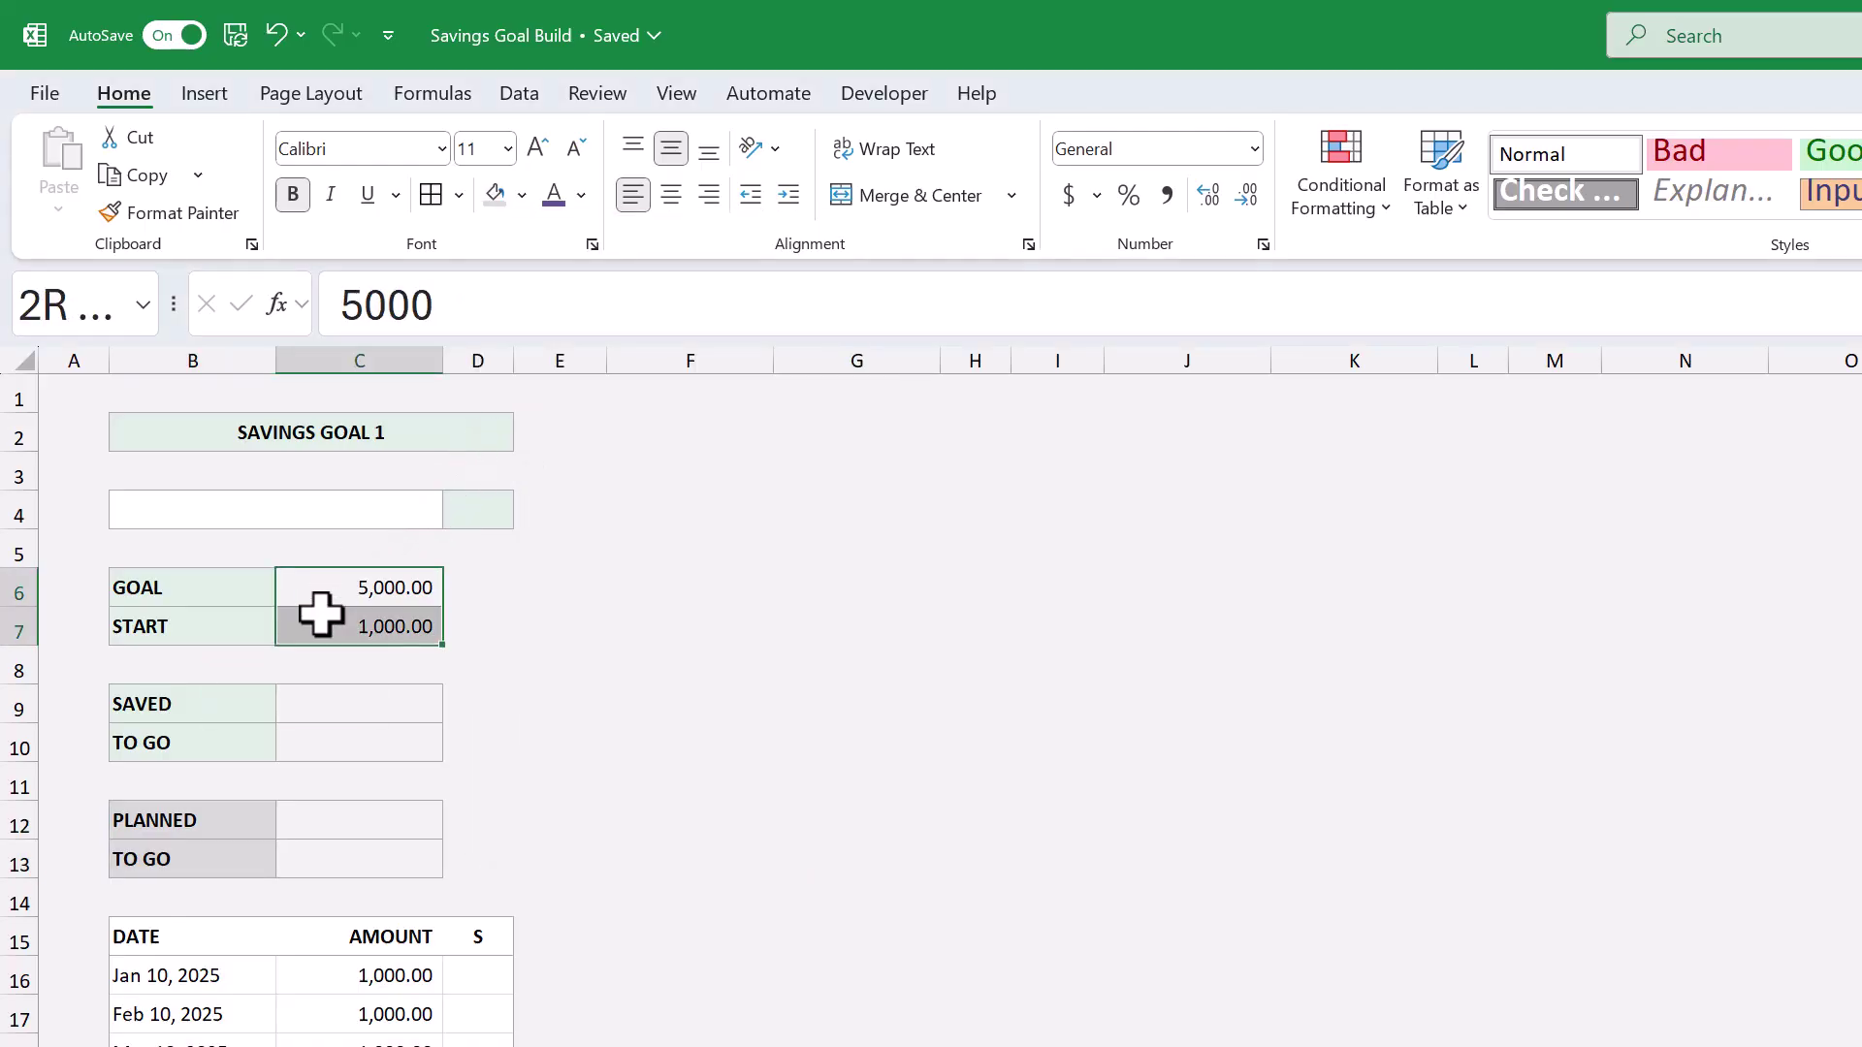
pyautogui.click(293, 195)
pyautogui.click(523, 199)
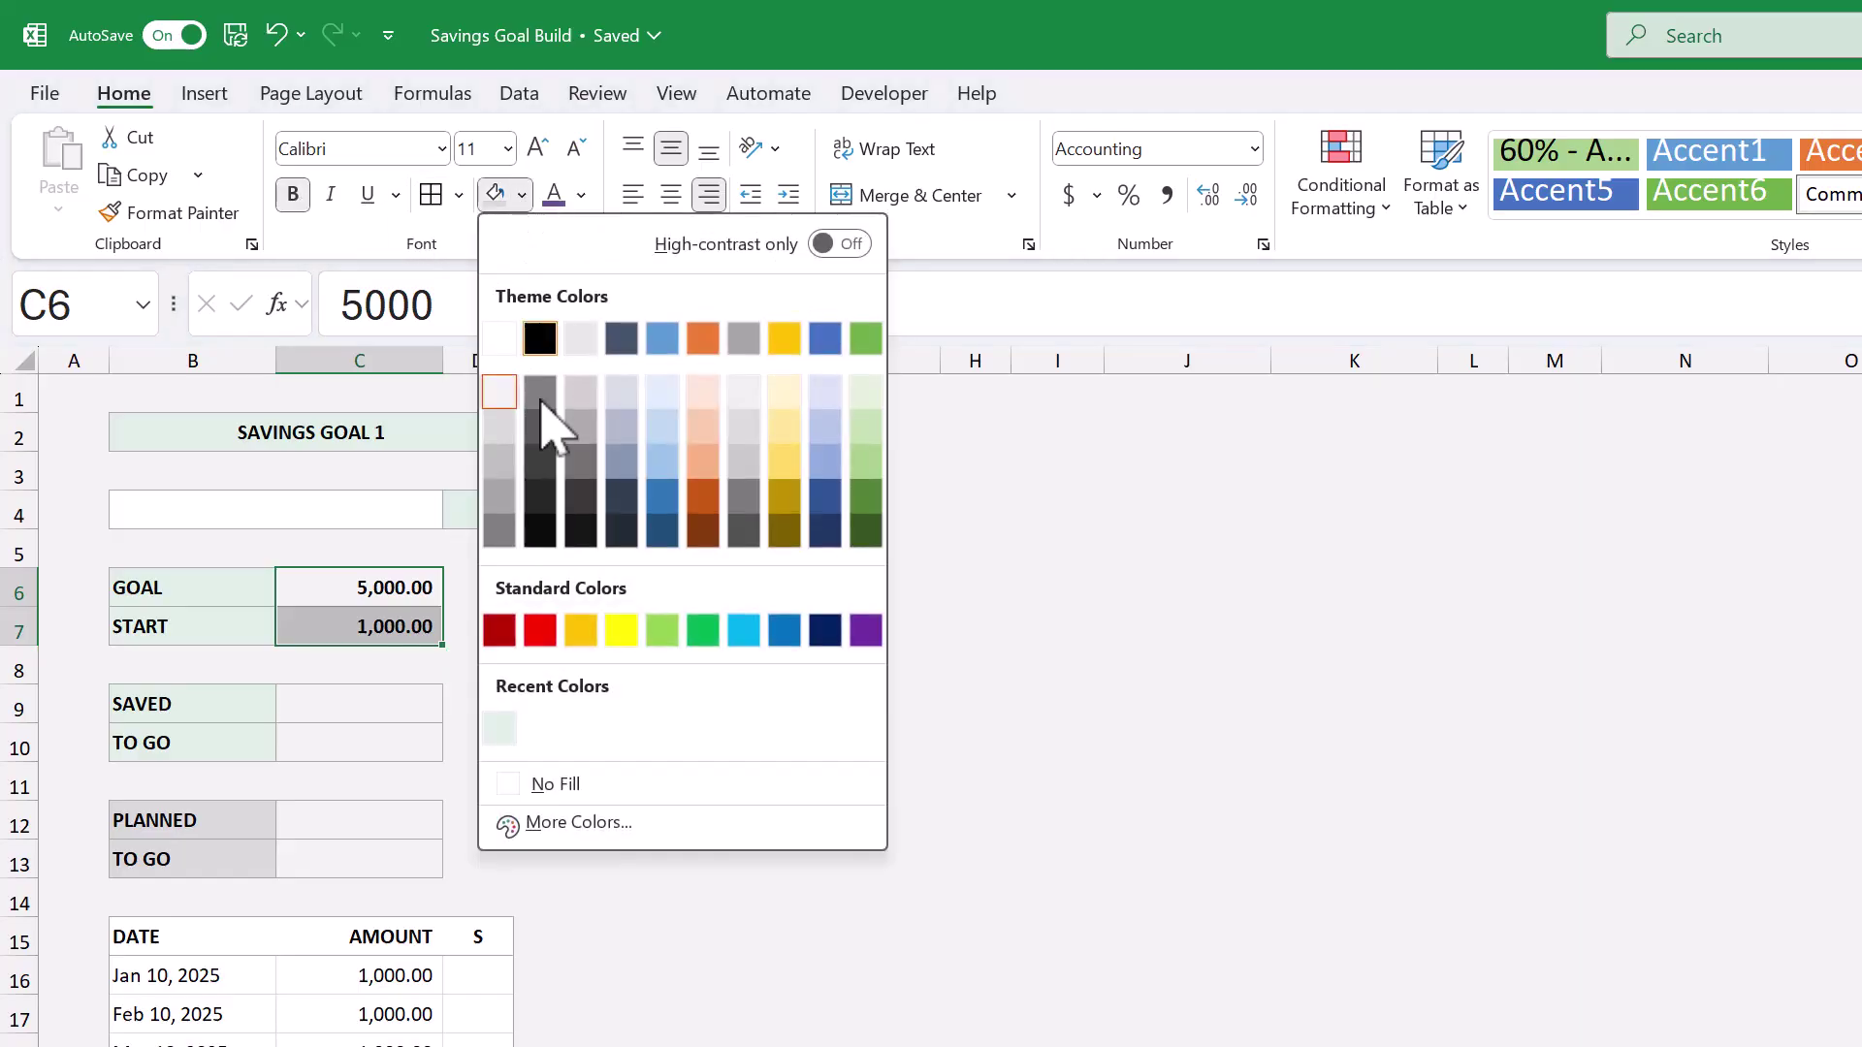
pyautogui.click(543, 773)
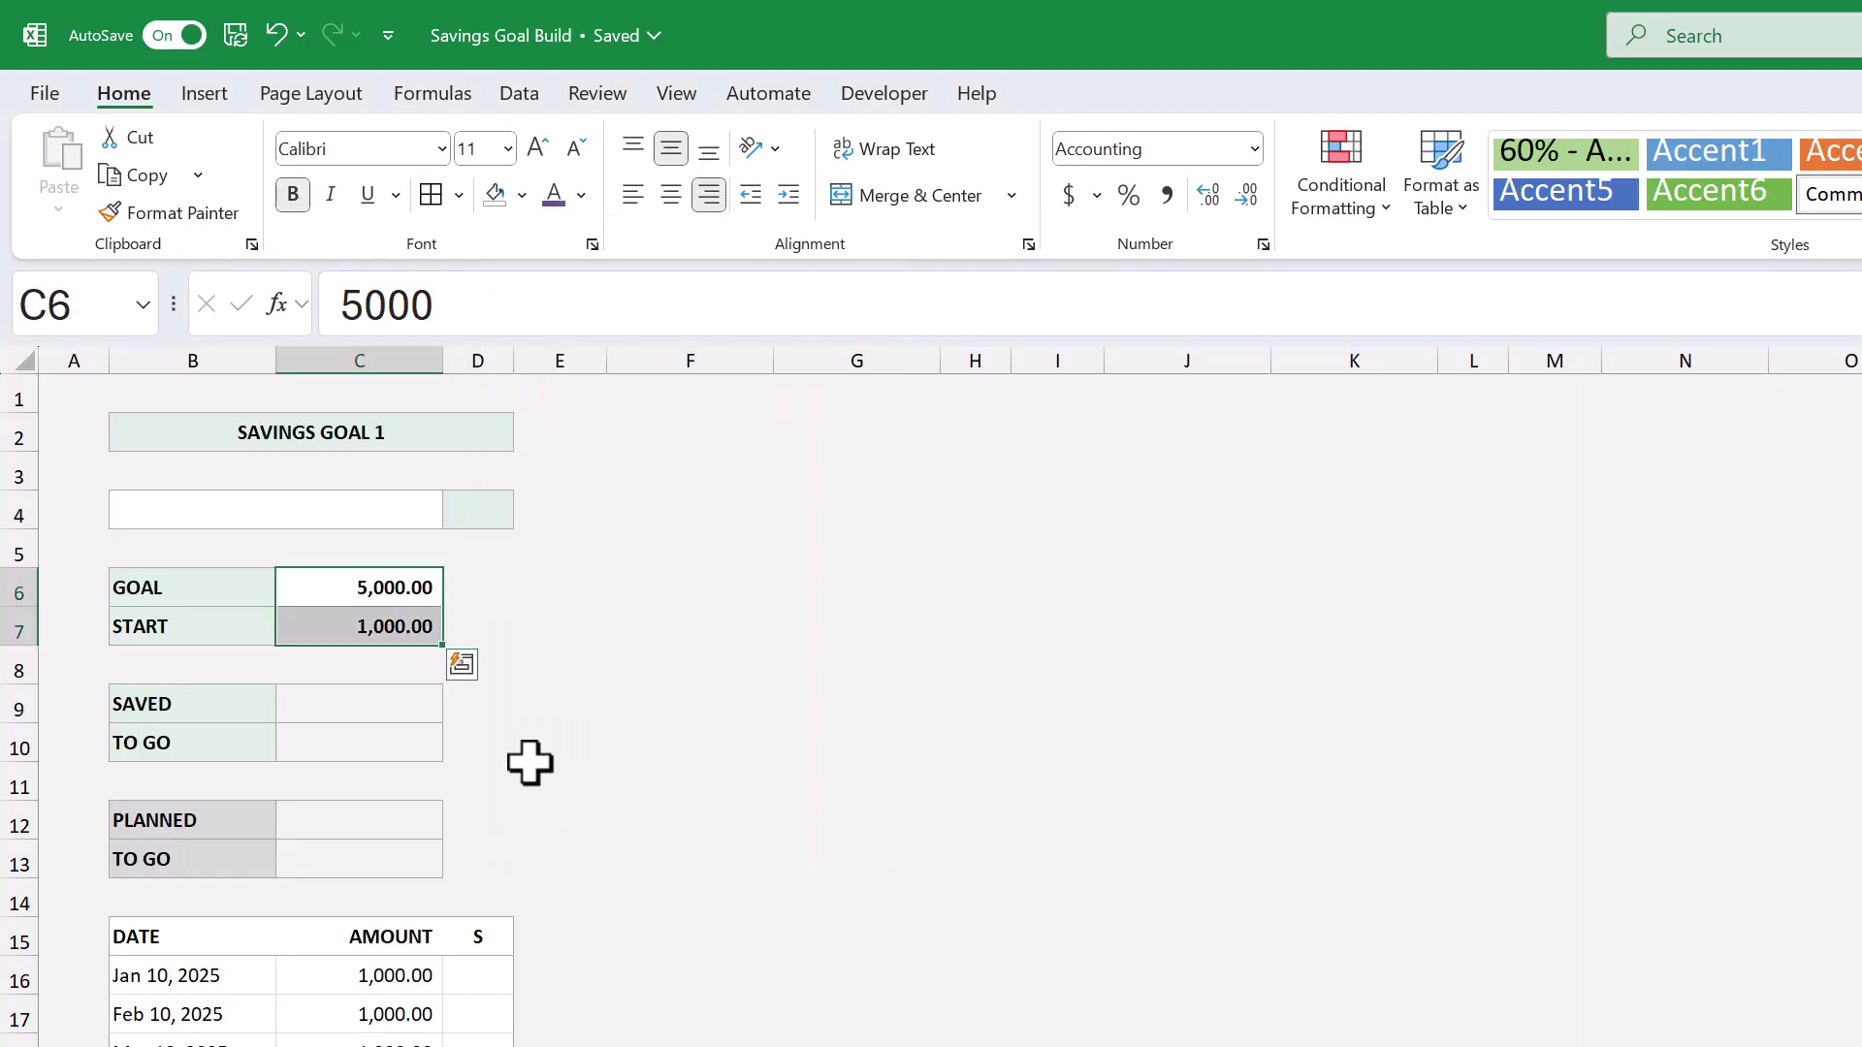
pyautogui.moveTo(328, 696); pyautogui.dragTo(340, 732)
pyautogui.click(294, 197)
pyautogui.click(522, 197)
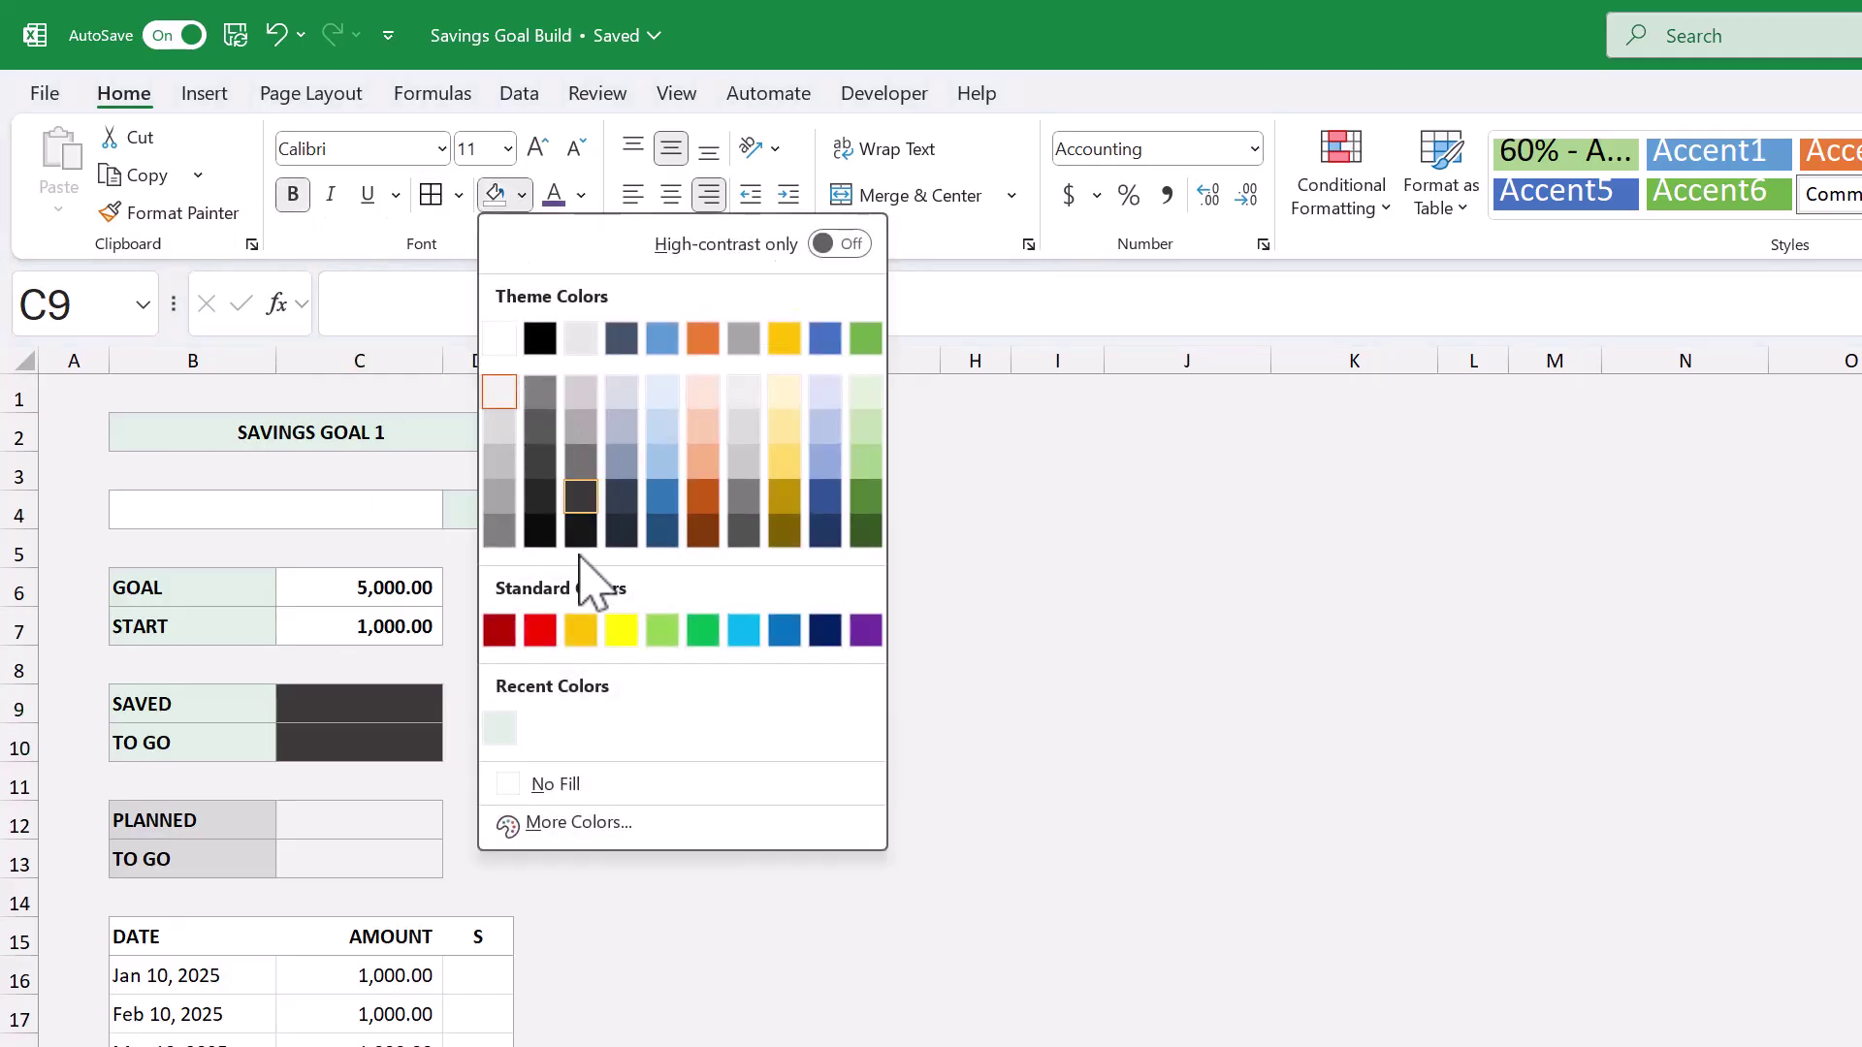
pyautogui.click(568, 782)
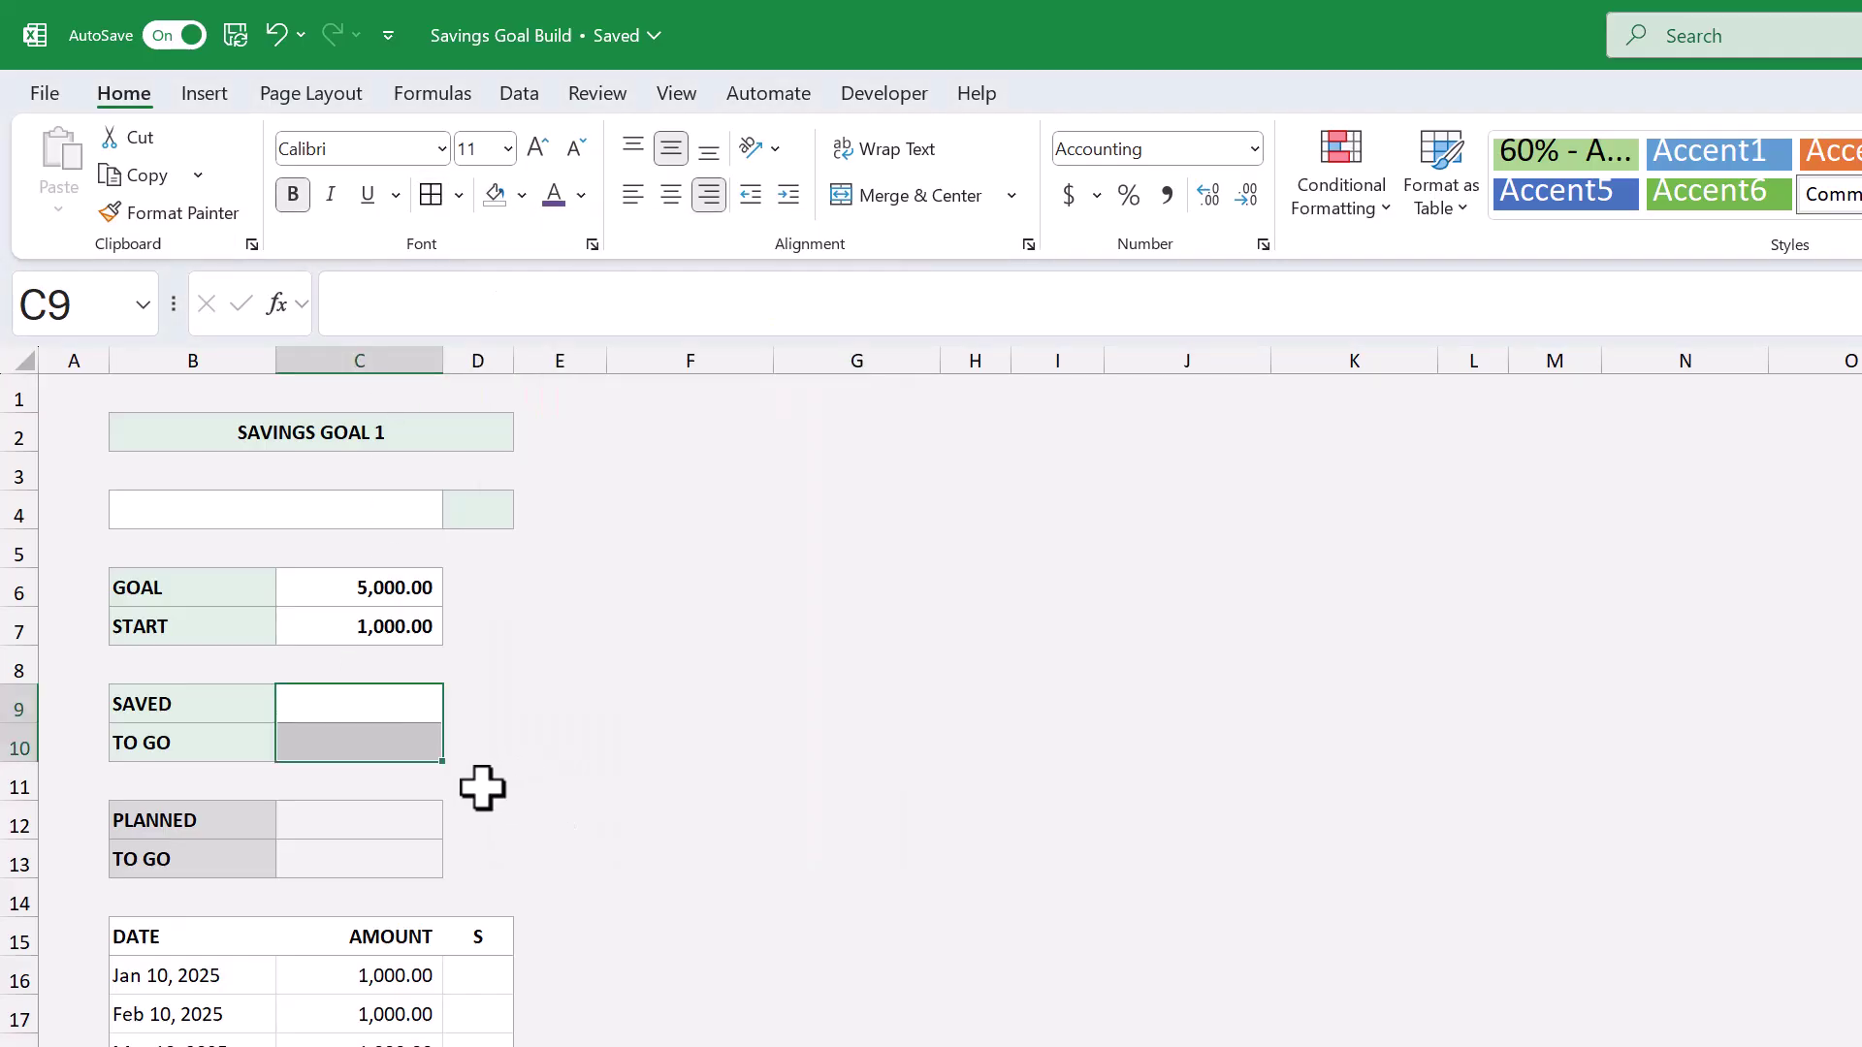
# Step: Give C12:C13 no fill and dark grey Black, Lighter 35% text
pyautogui.click(334, 826)
pyautogui.moveTo(334, 842); pyautogui.dragTo(337, 849)
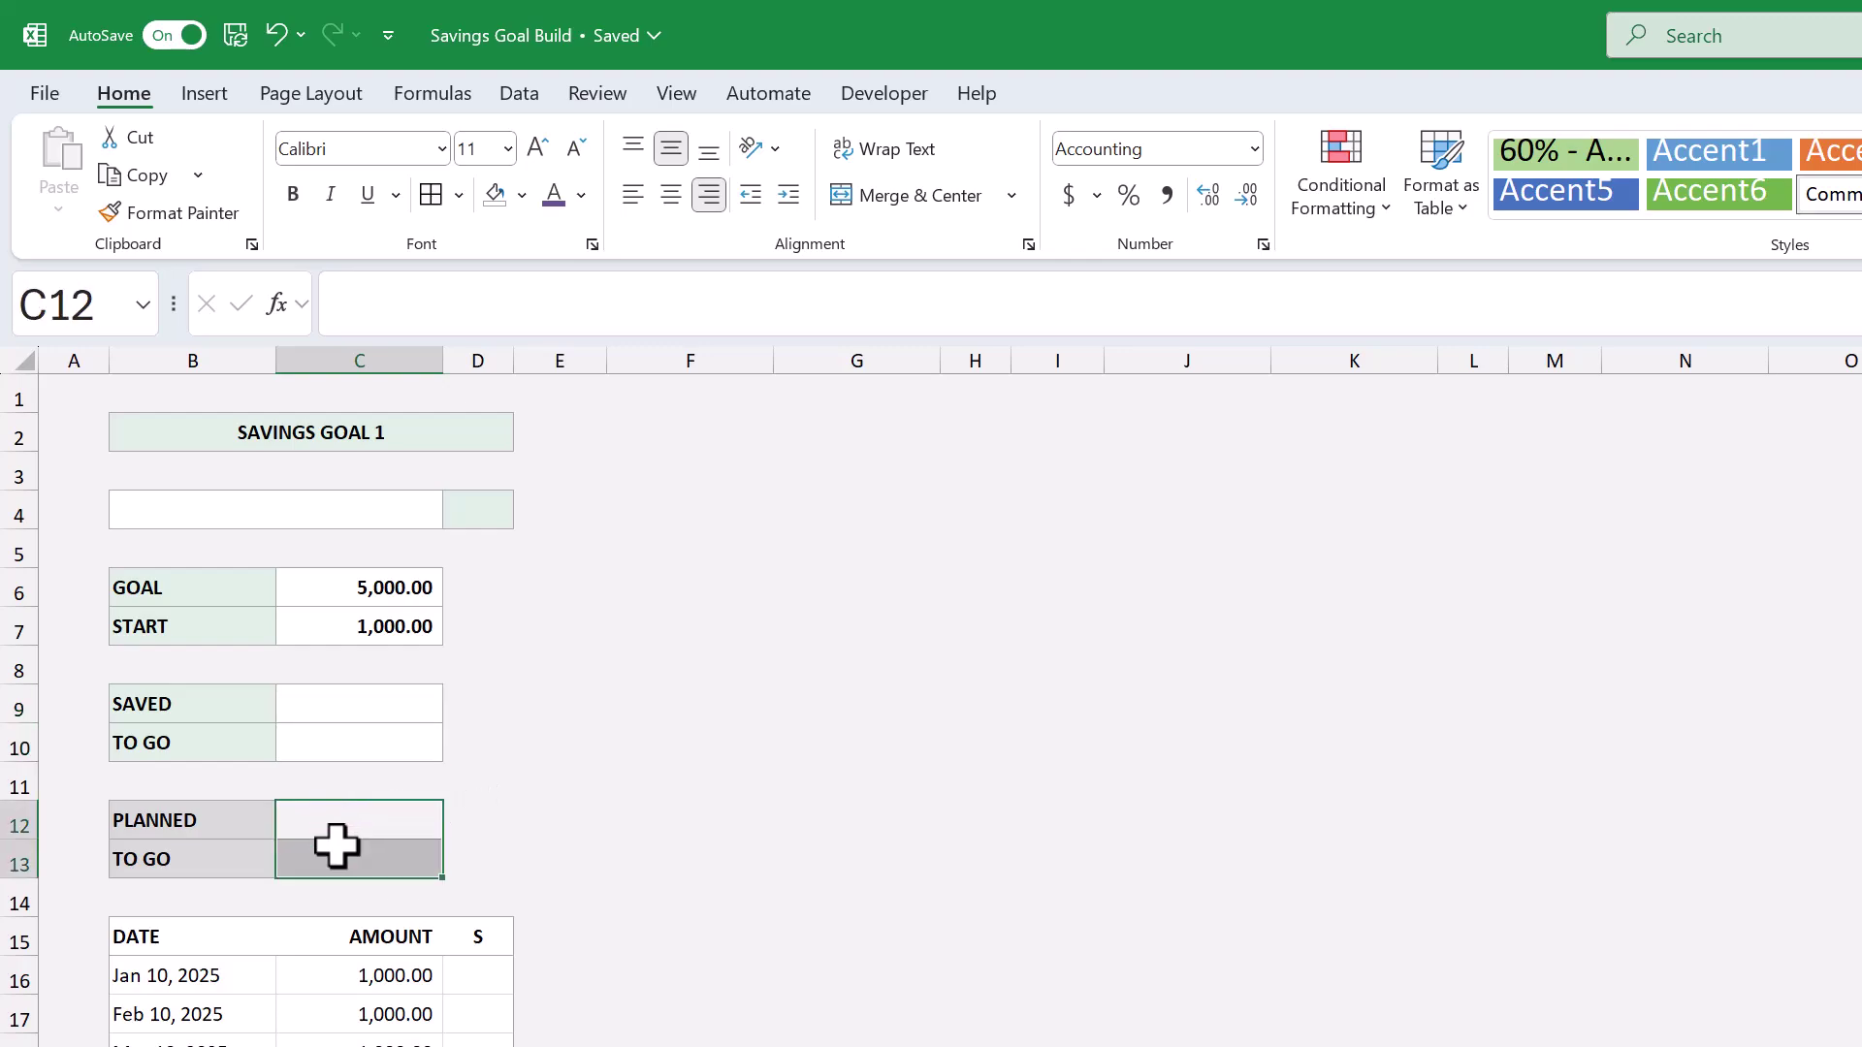
pyautogui.click(495, 194)
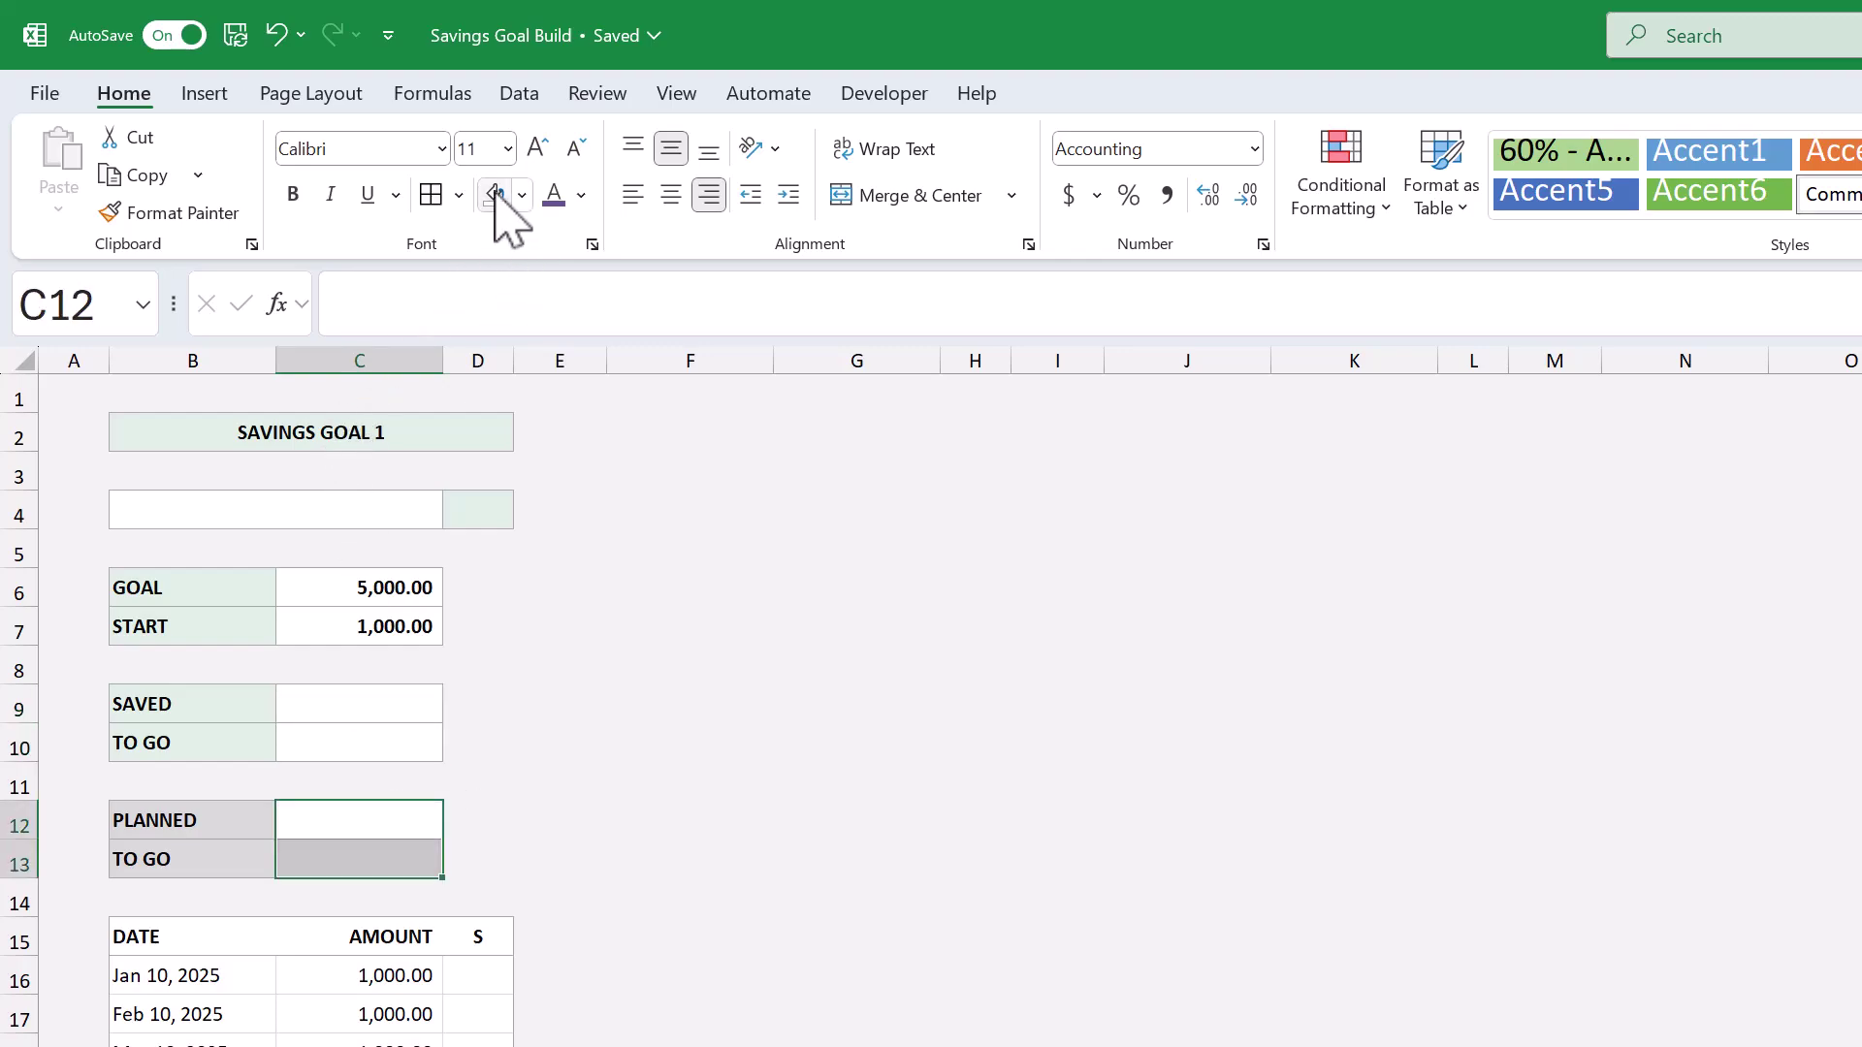
pyautogui.click(581, 195)
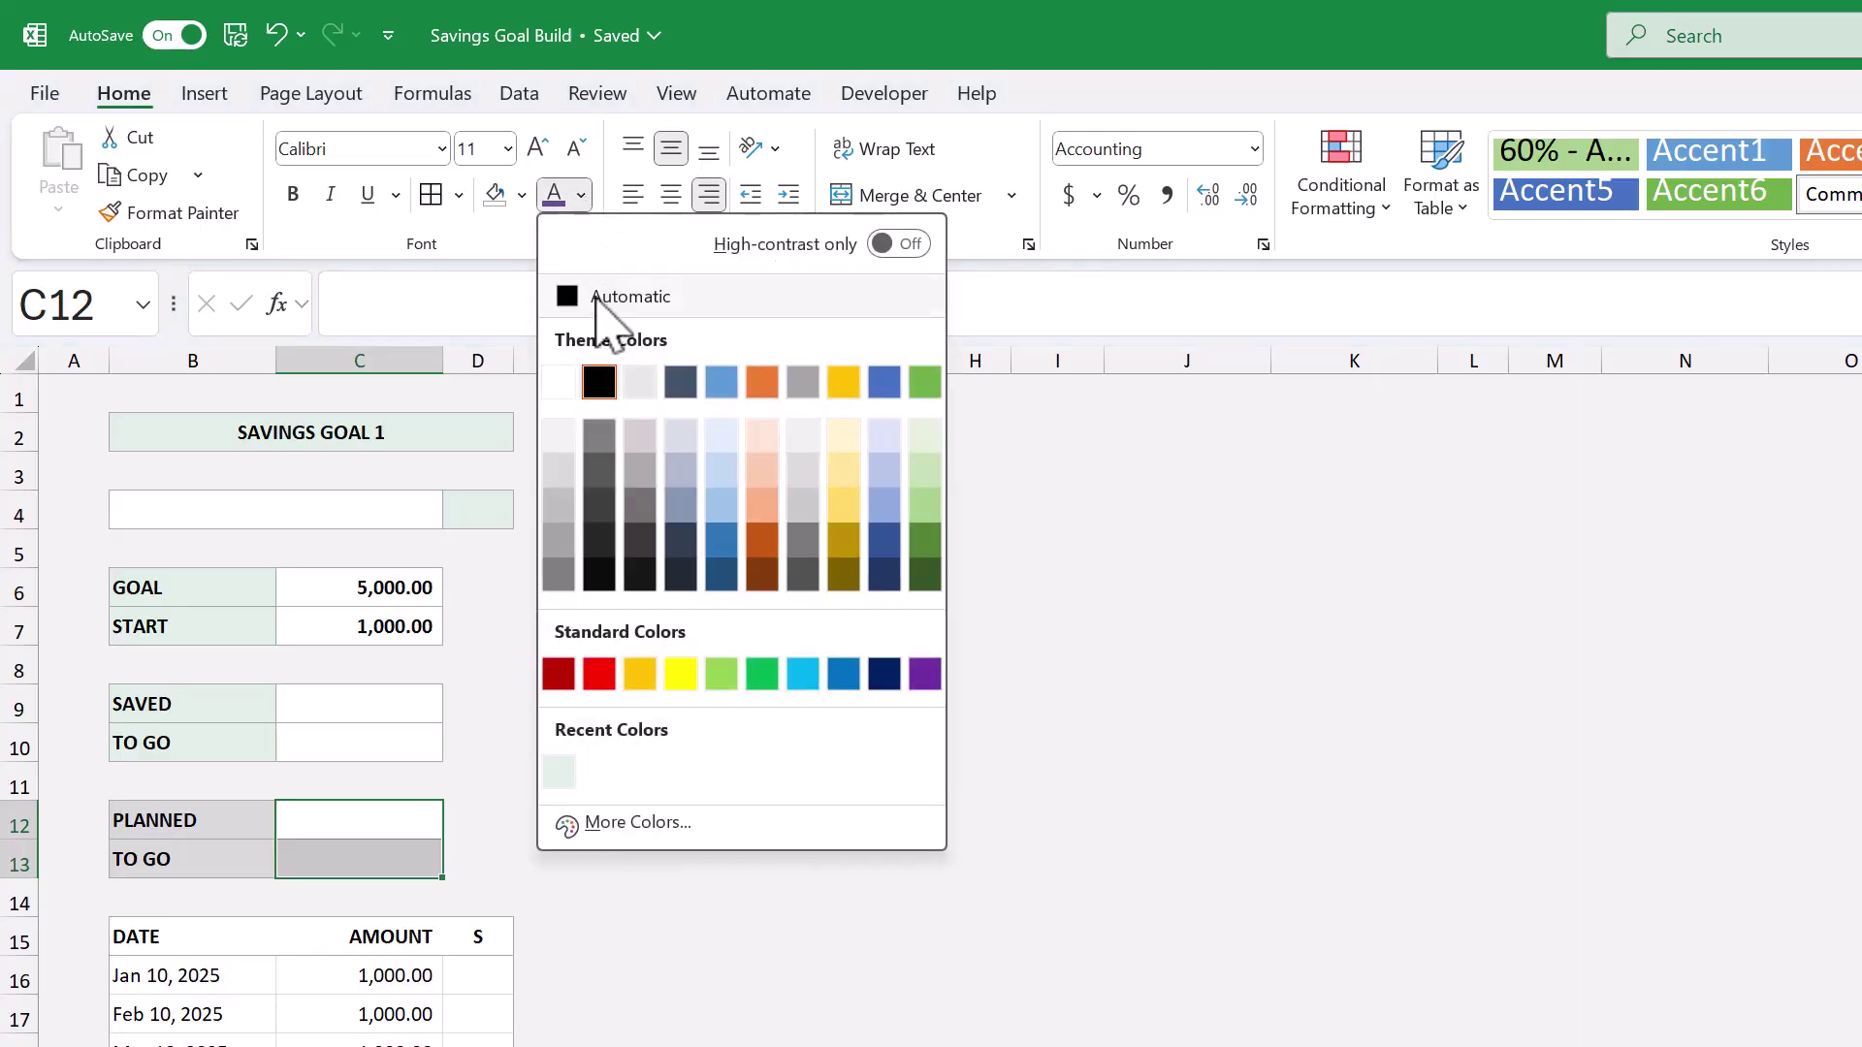
pyautogui.click(599, 471)
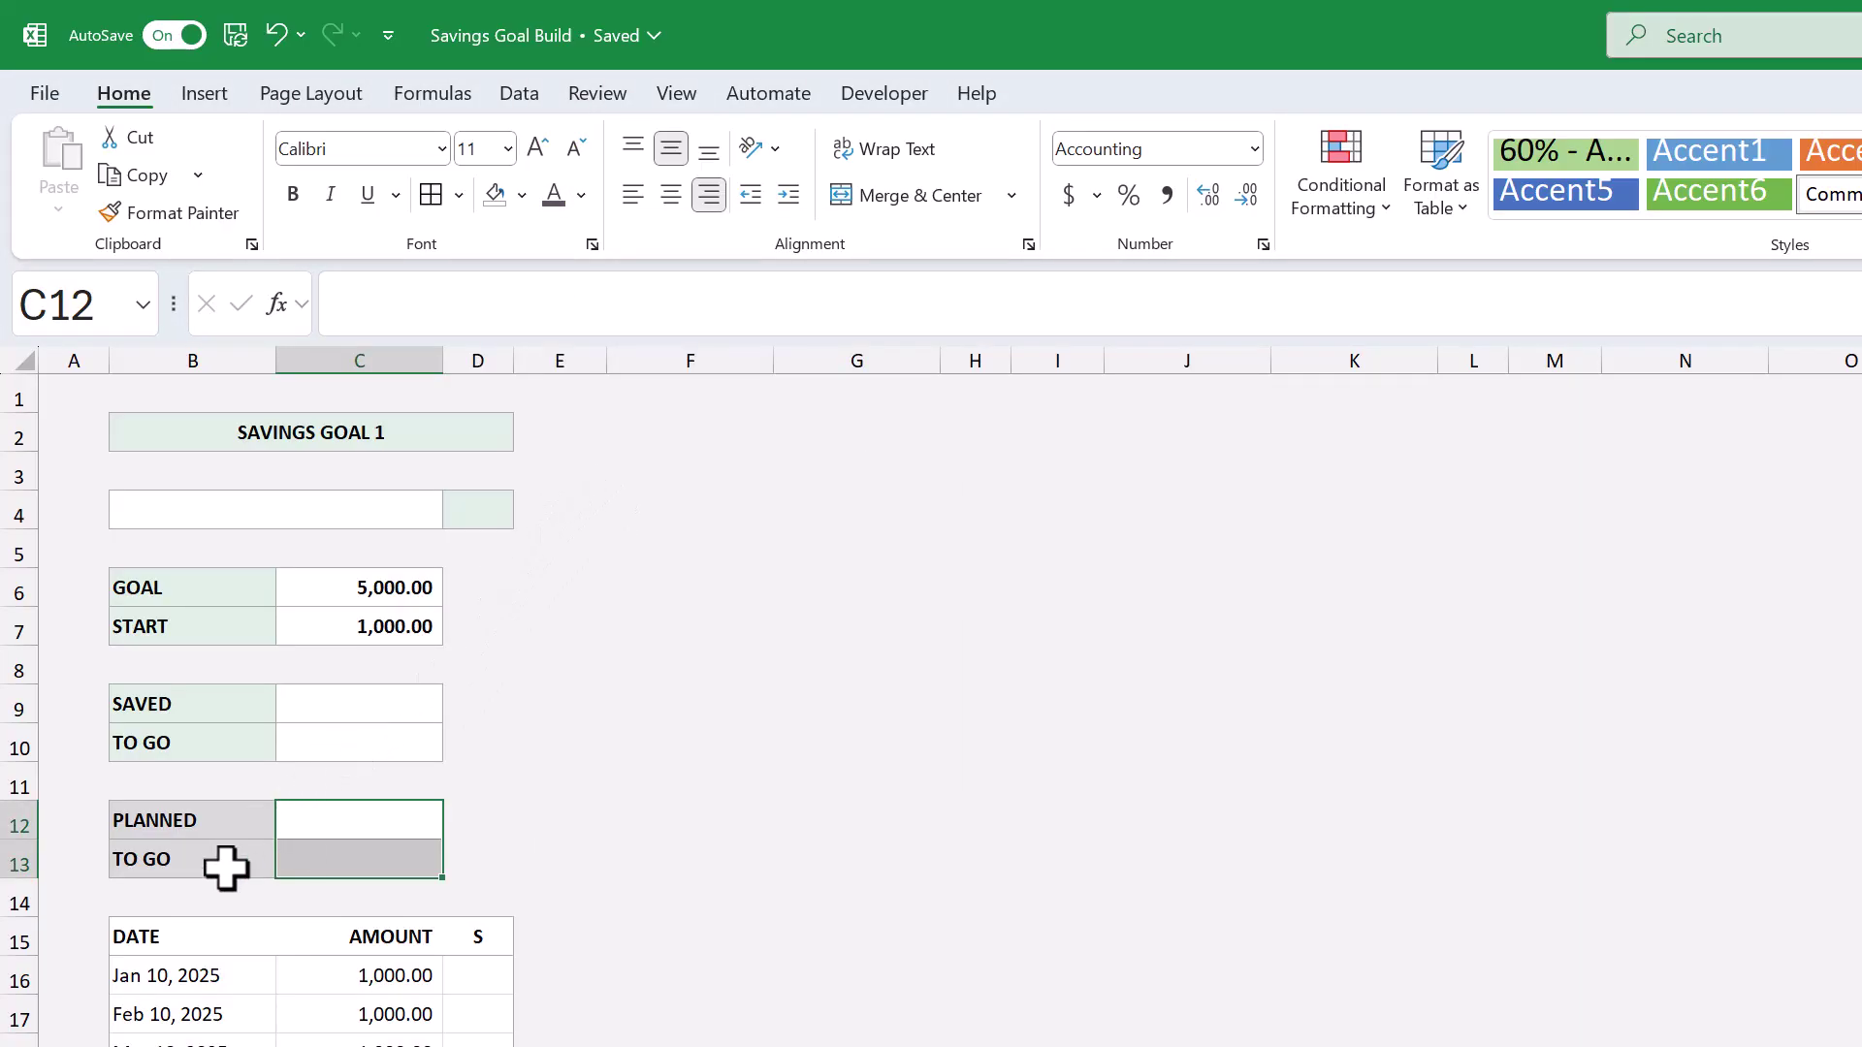
# Step: Shade the contribution table's header row B15:D15 with the recent light green
pyautogui.click(107, 943)
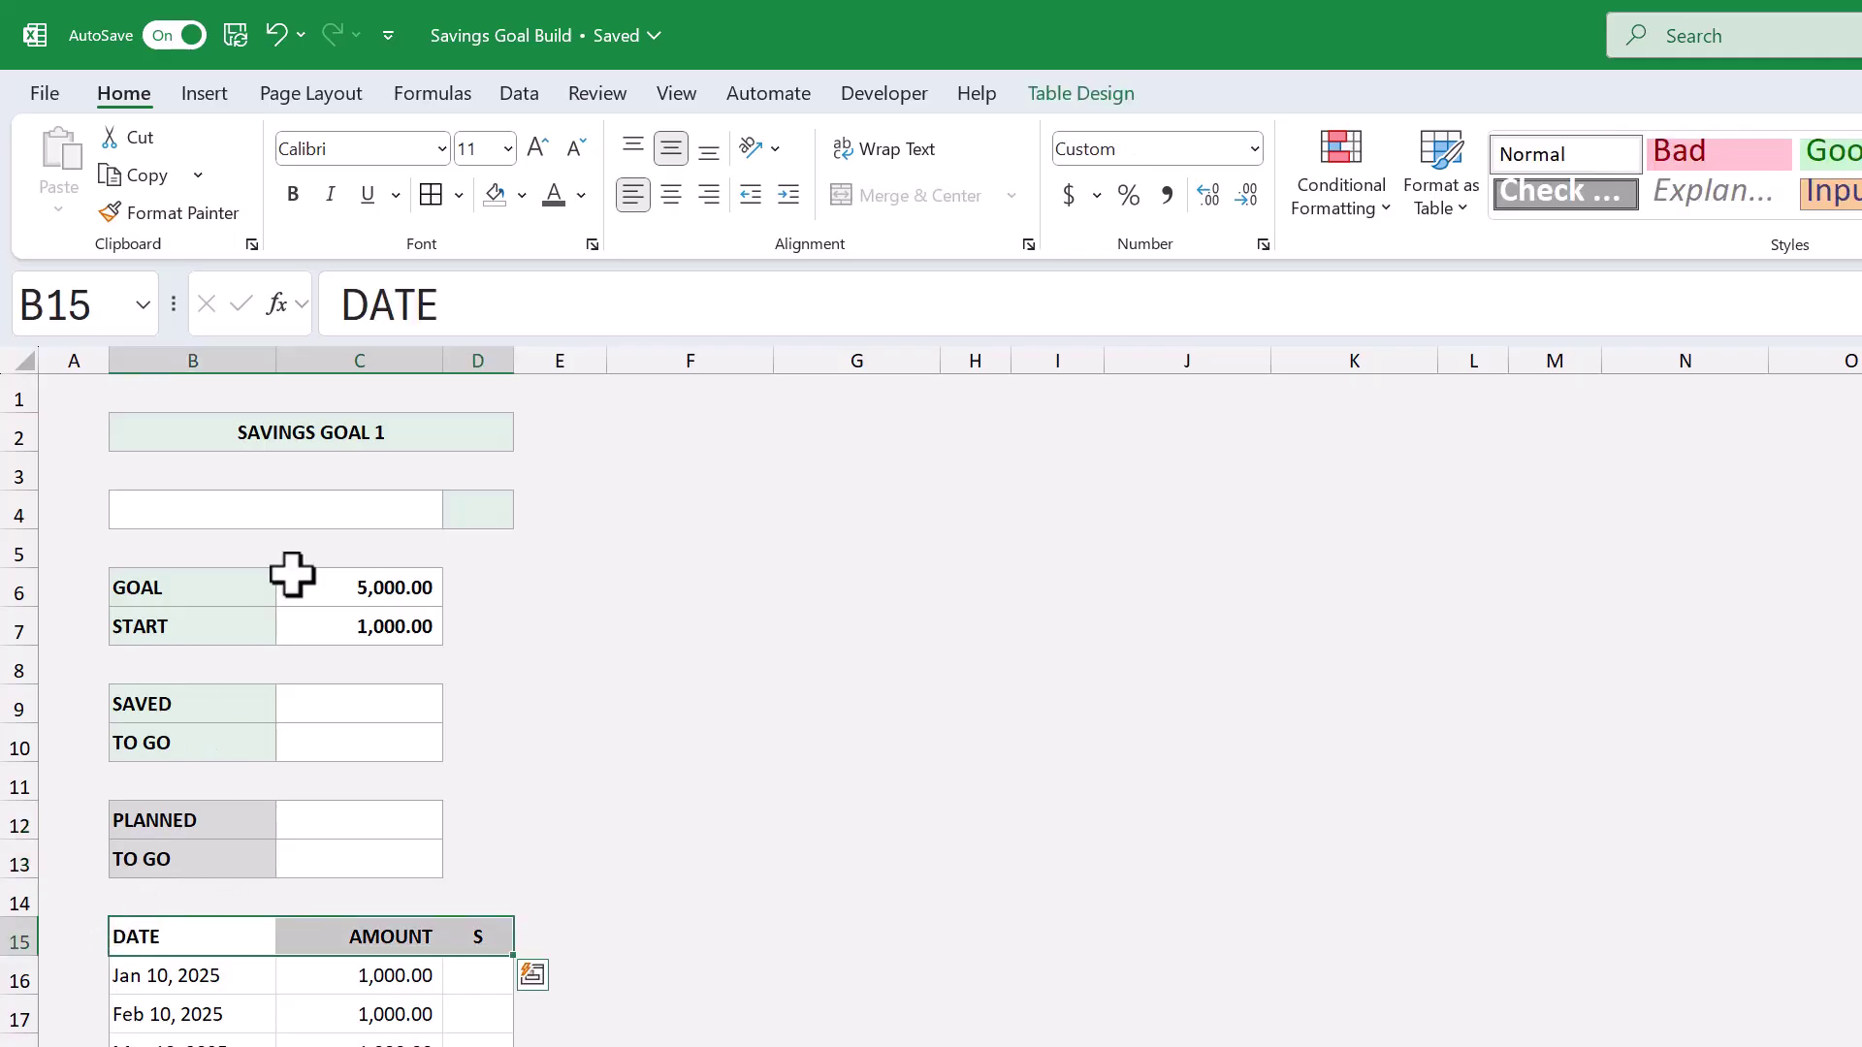
pyautogui.click(521, 195)
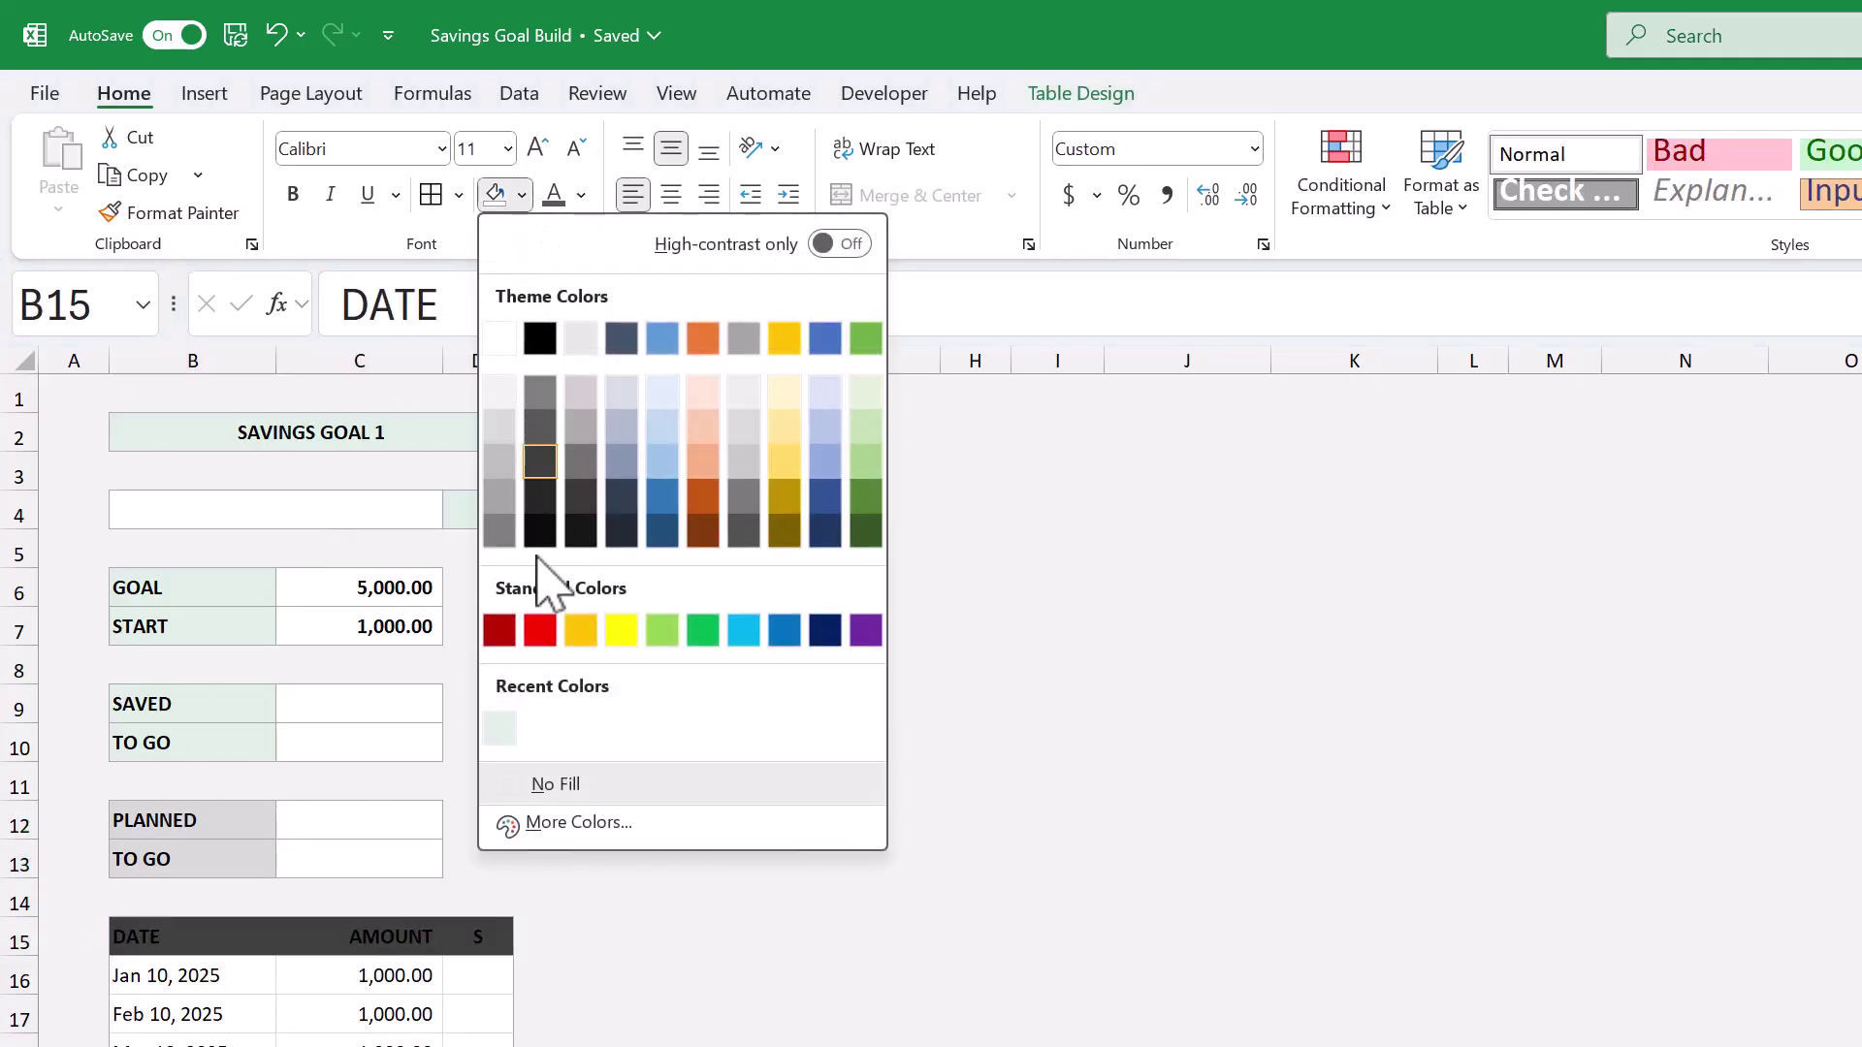
pyautogui.click(500, 729)
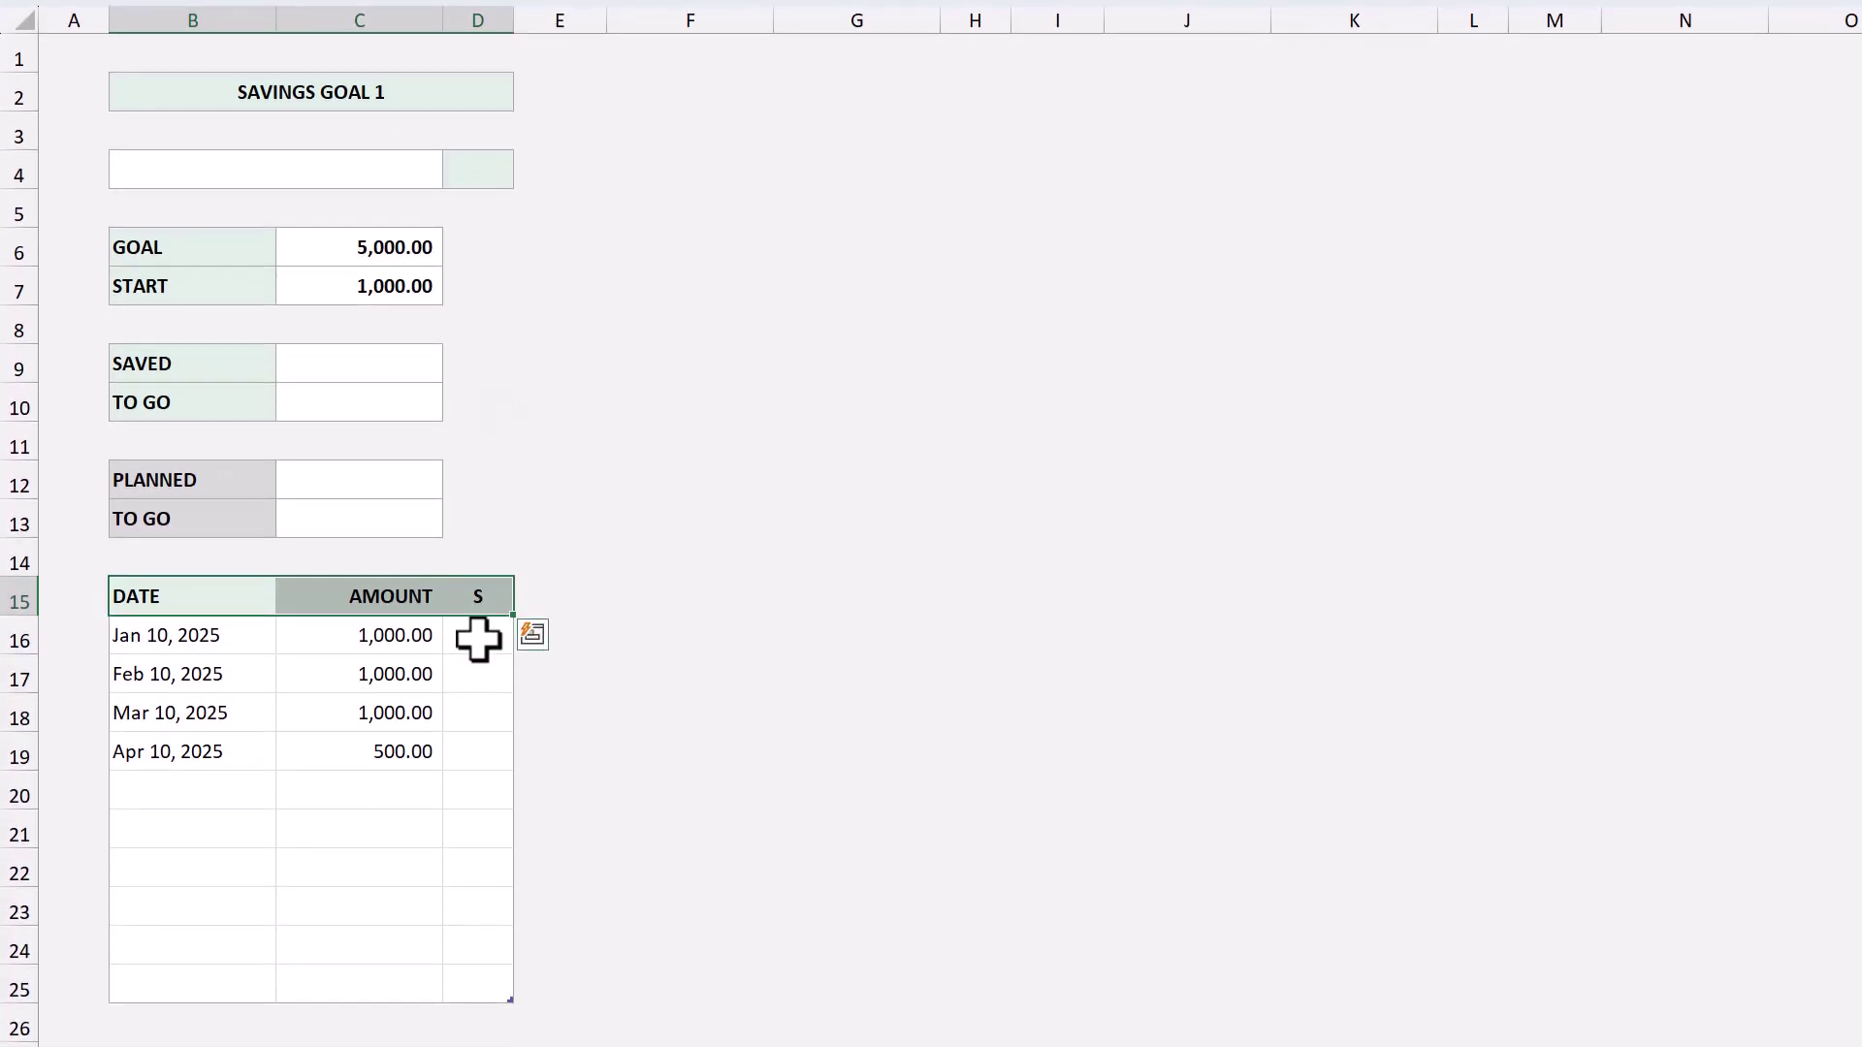
pyautogui.click(478, 636)
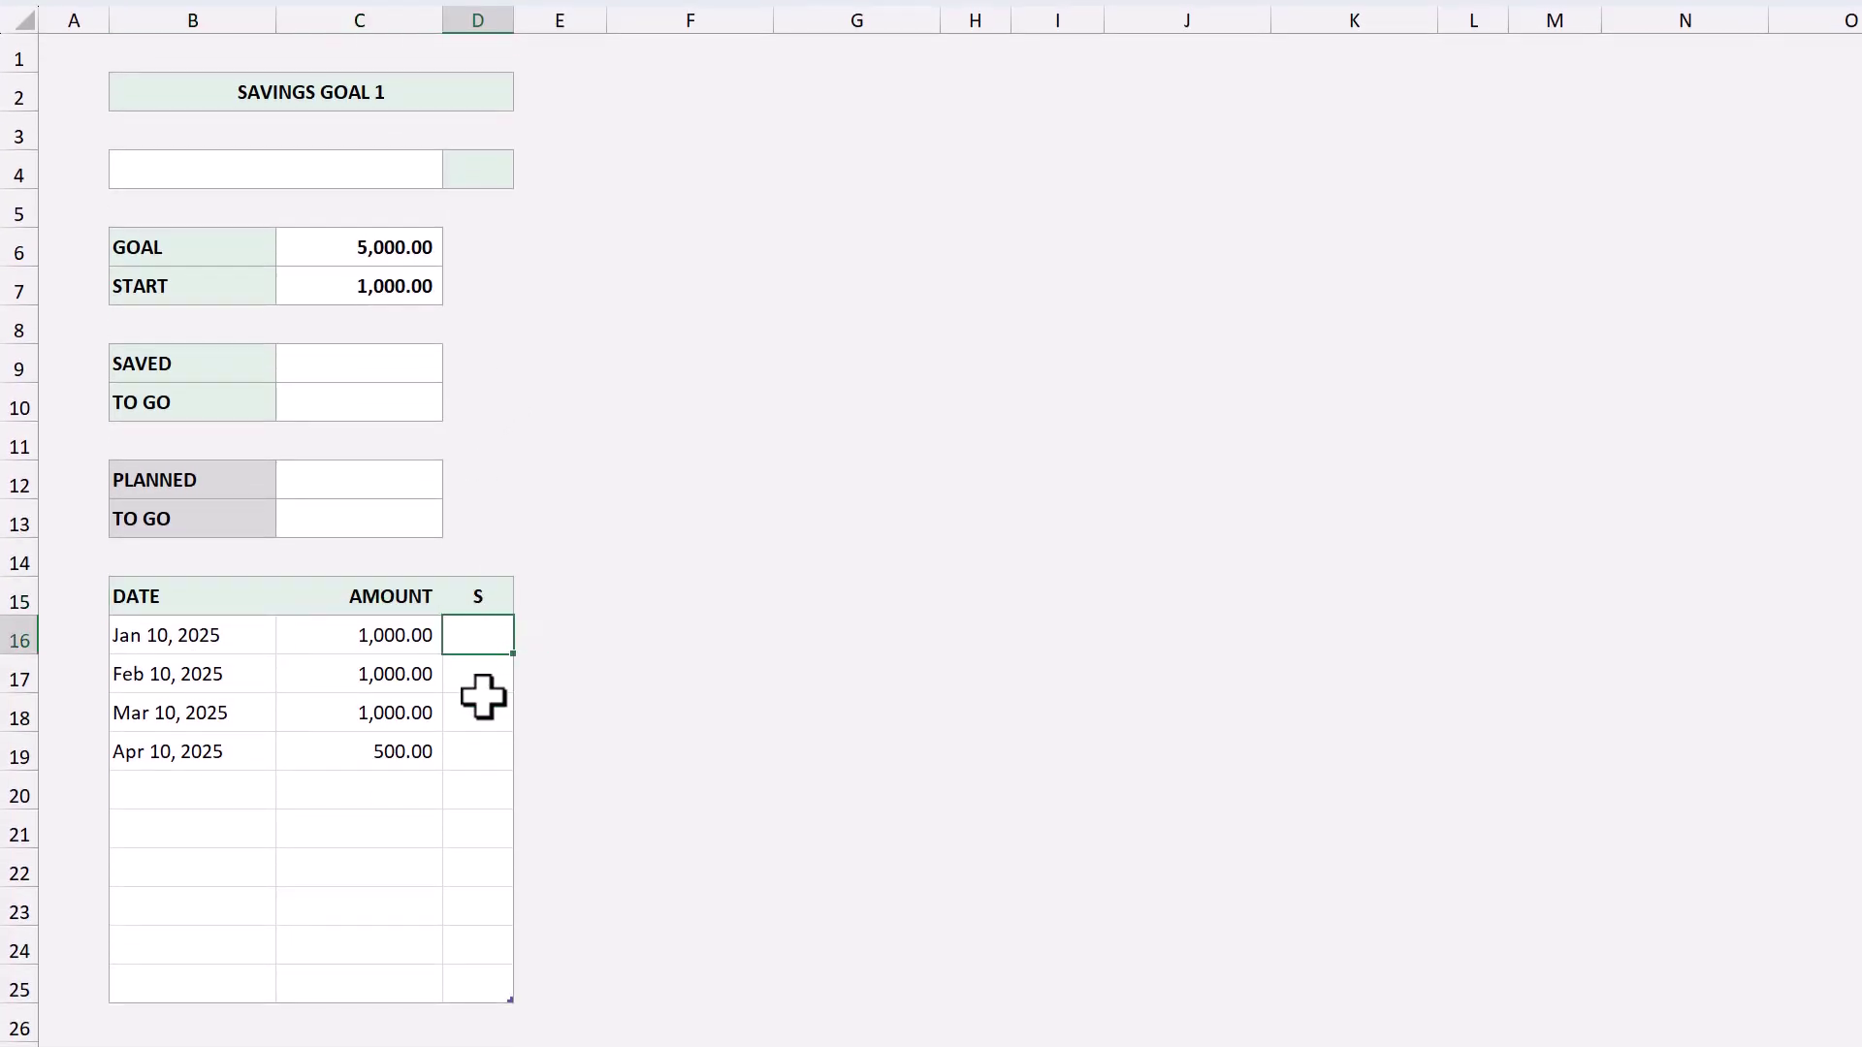
# Step: Insert checkboxes into the S column, then delete them from D16:D25
pyautogui.click(482, 571)
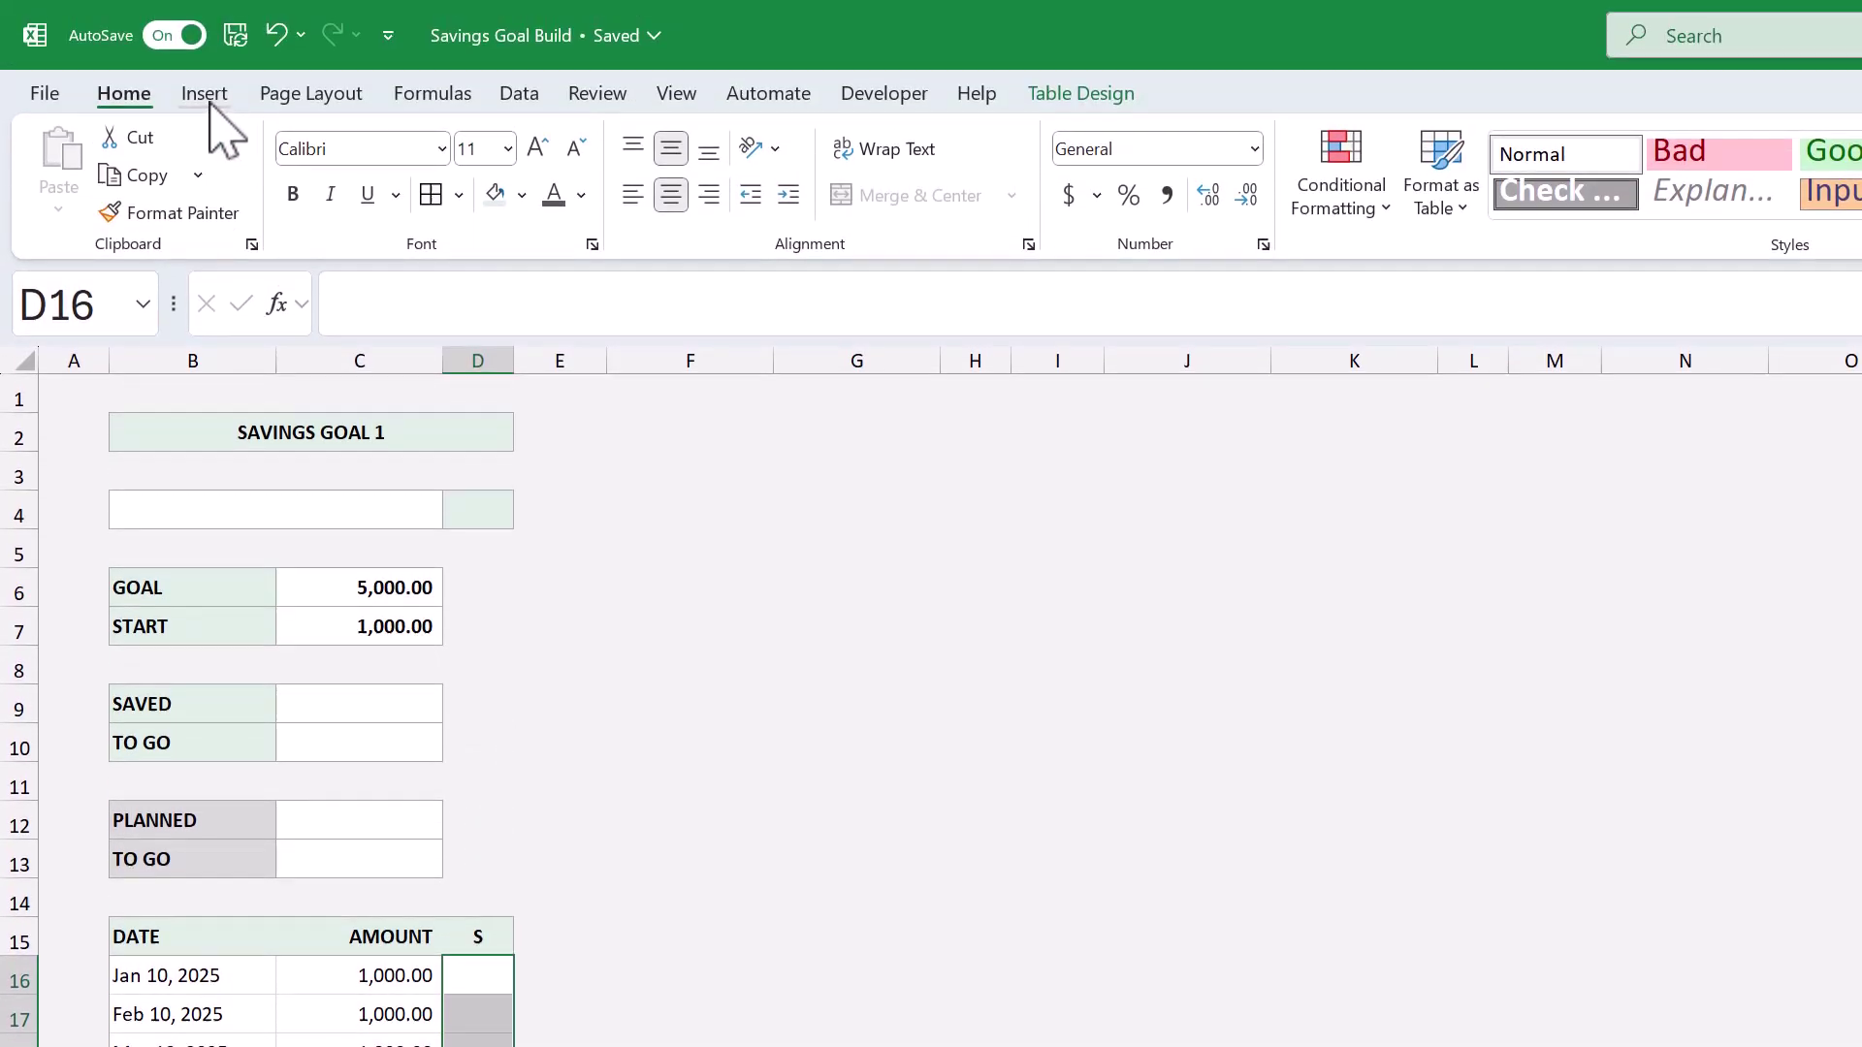
pyautogui.click(204, 93)
pyautogui.click(815, 157)
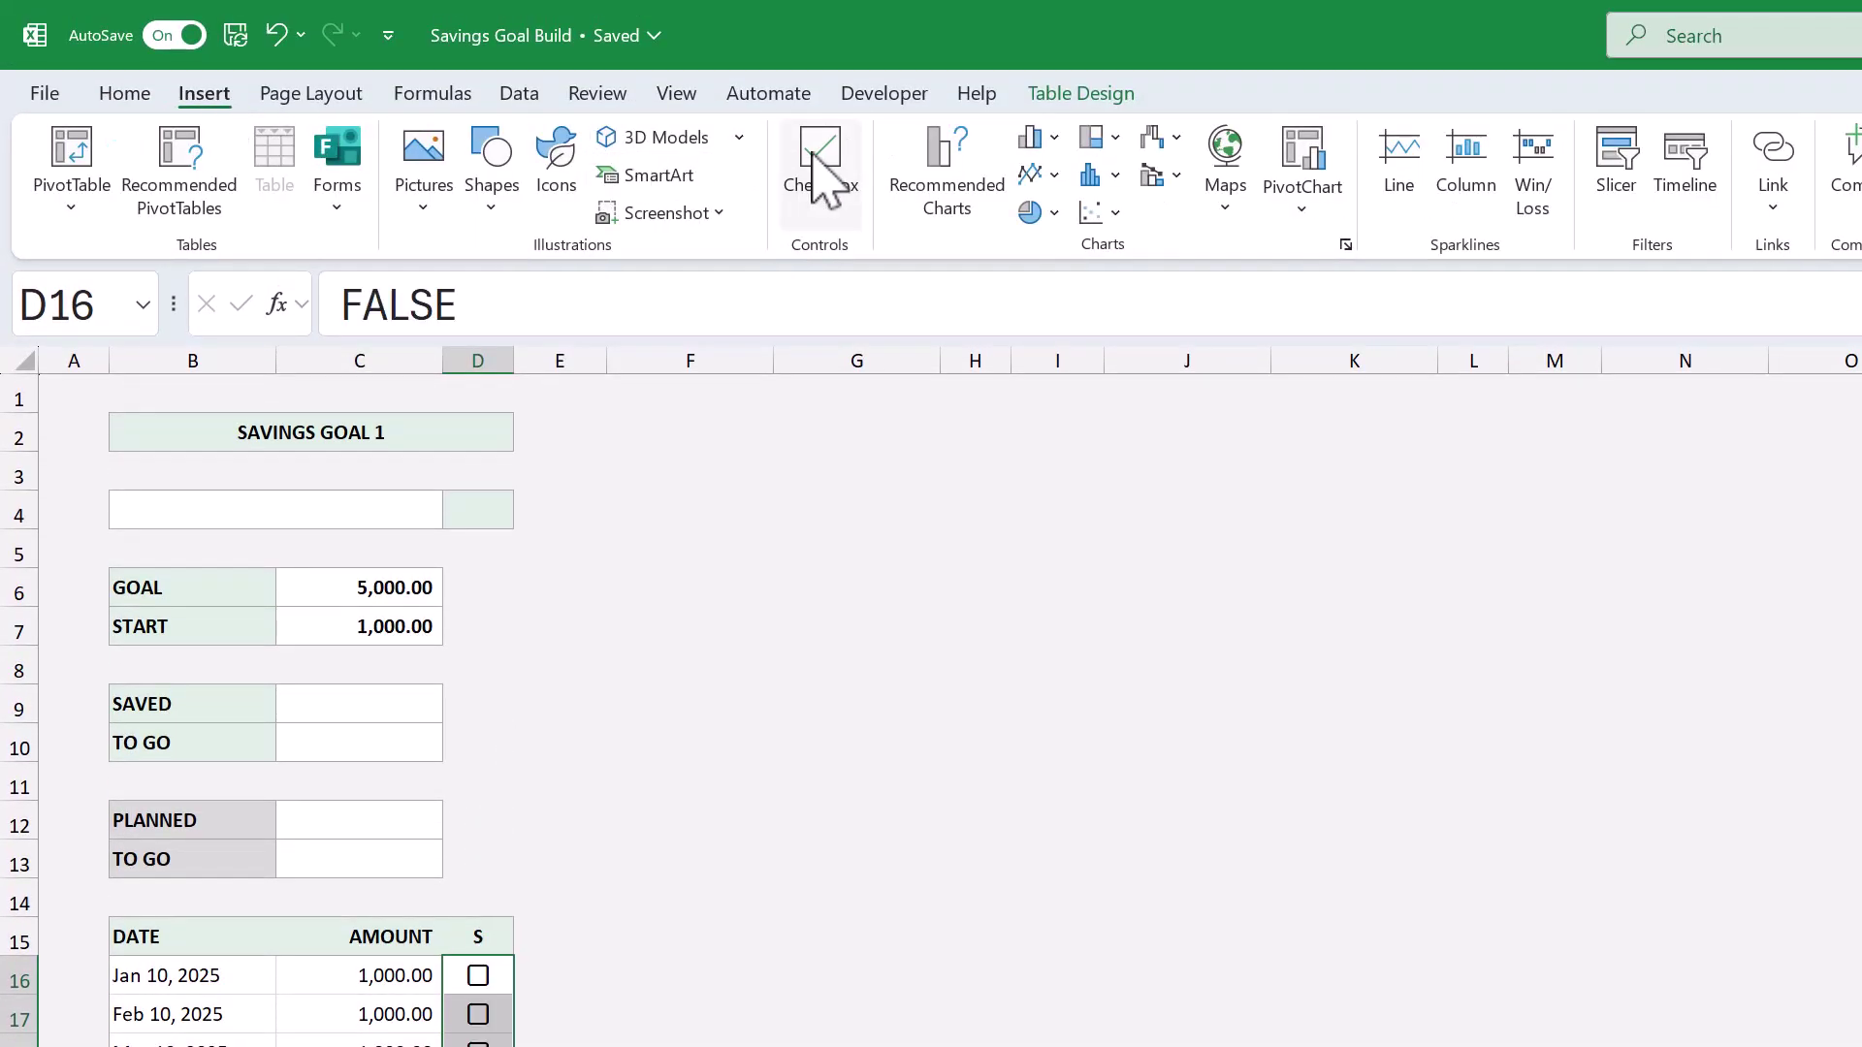
pyautogui.click(587, 941)
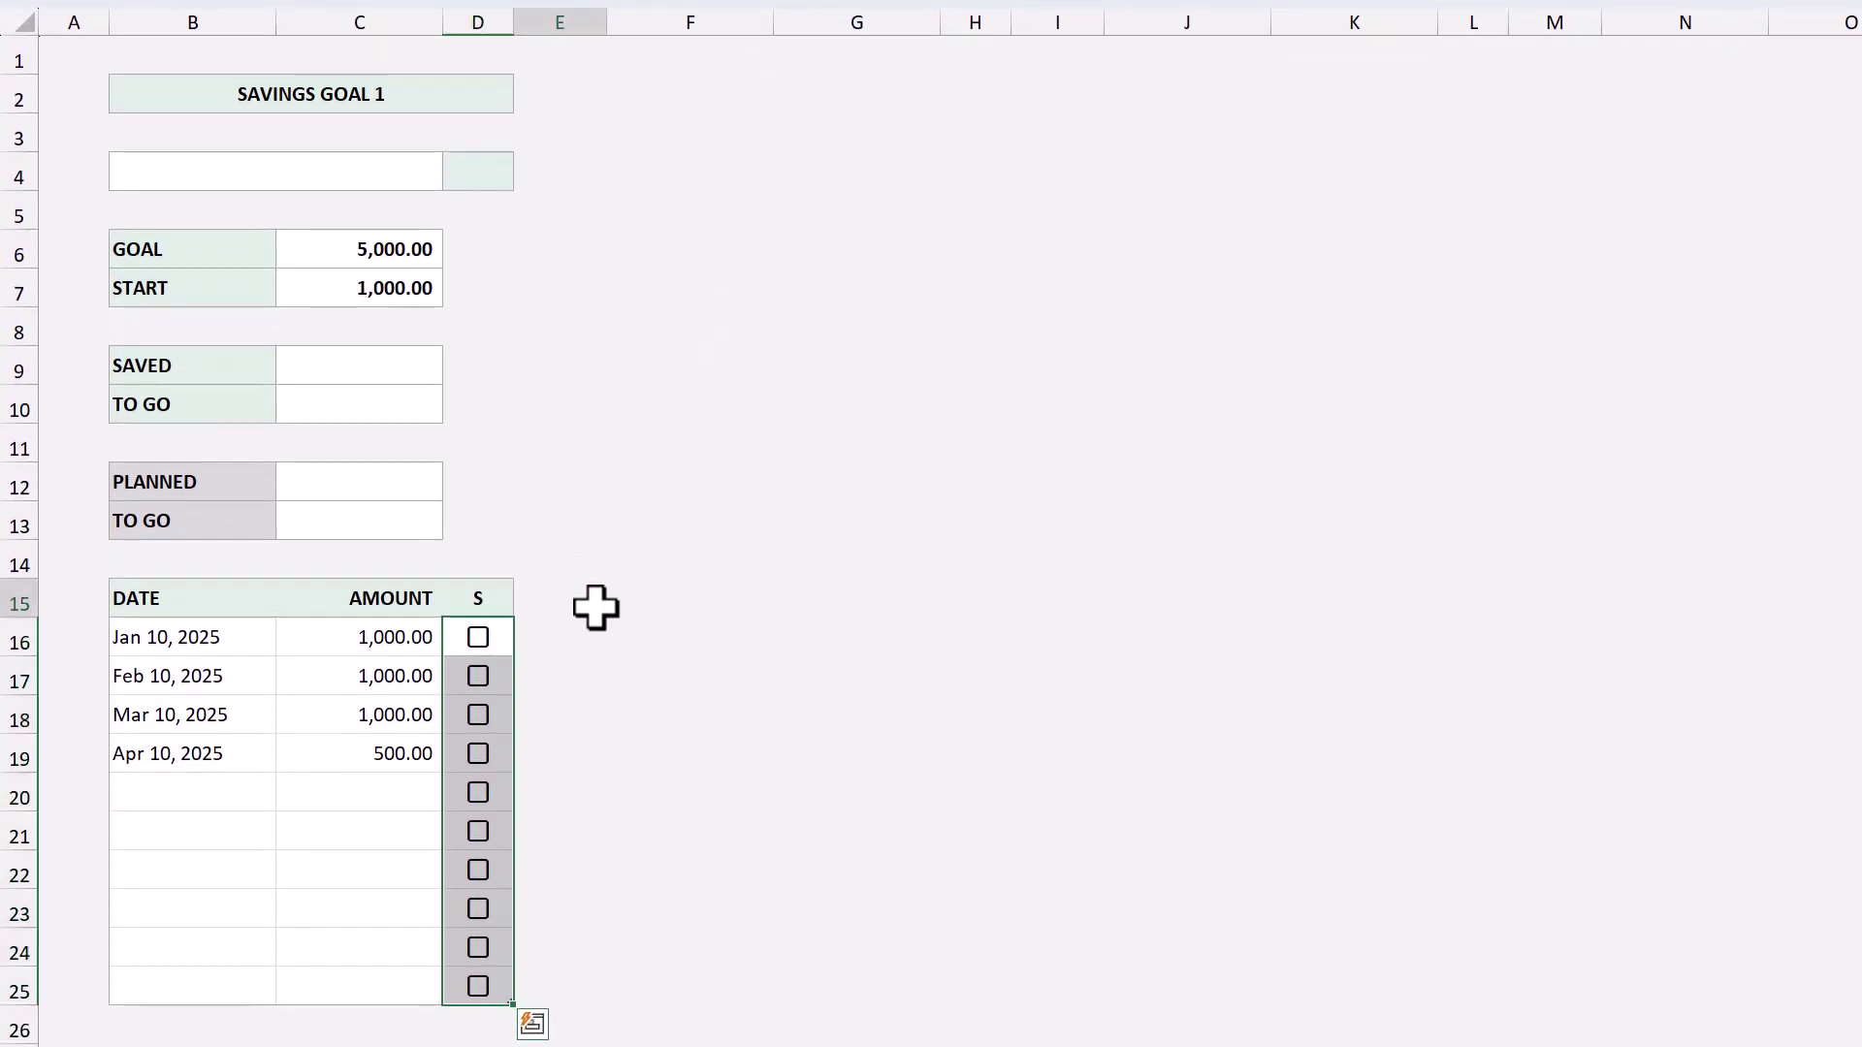
pyautogui.moveTo(478, 637); pyautogui.dragTo(478, 986)
pyautogui.press('Delete')
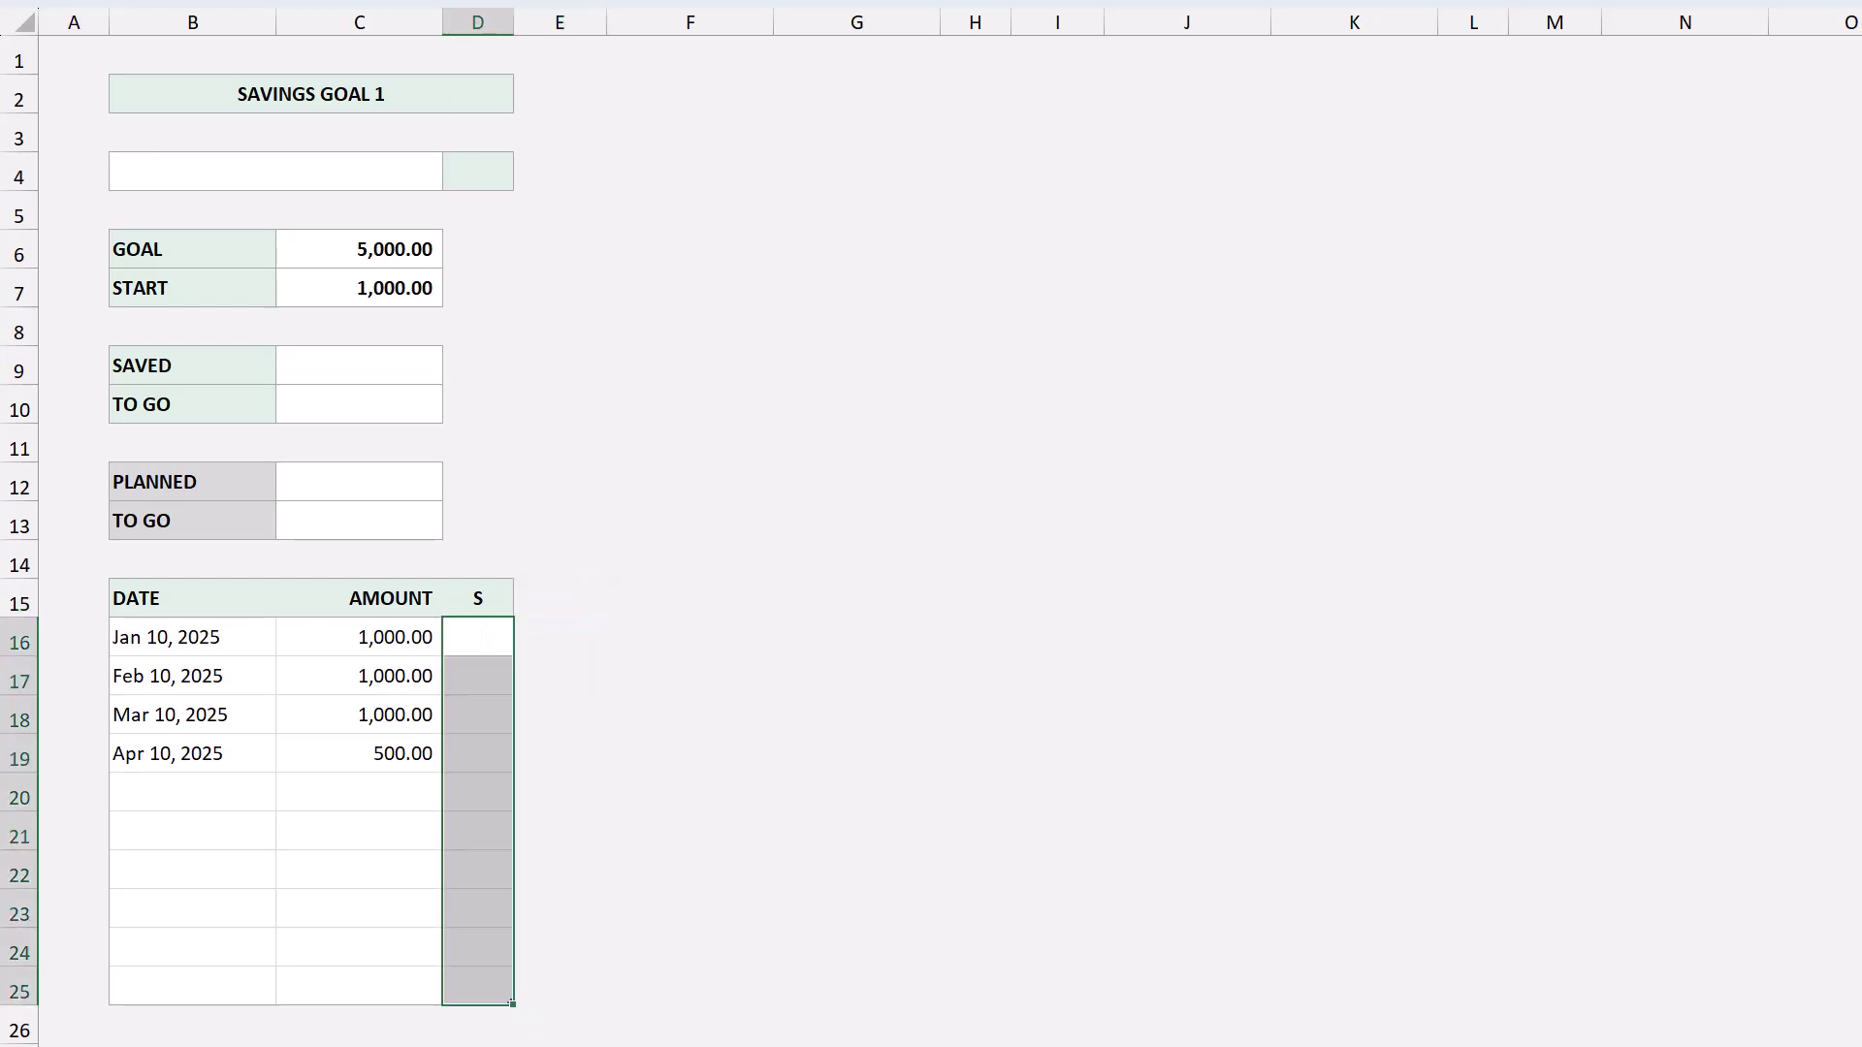
pyautogui.click(639, 462)
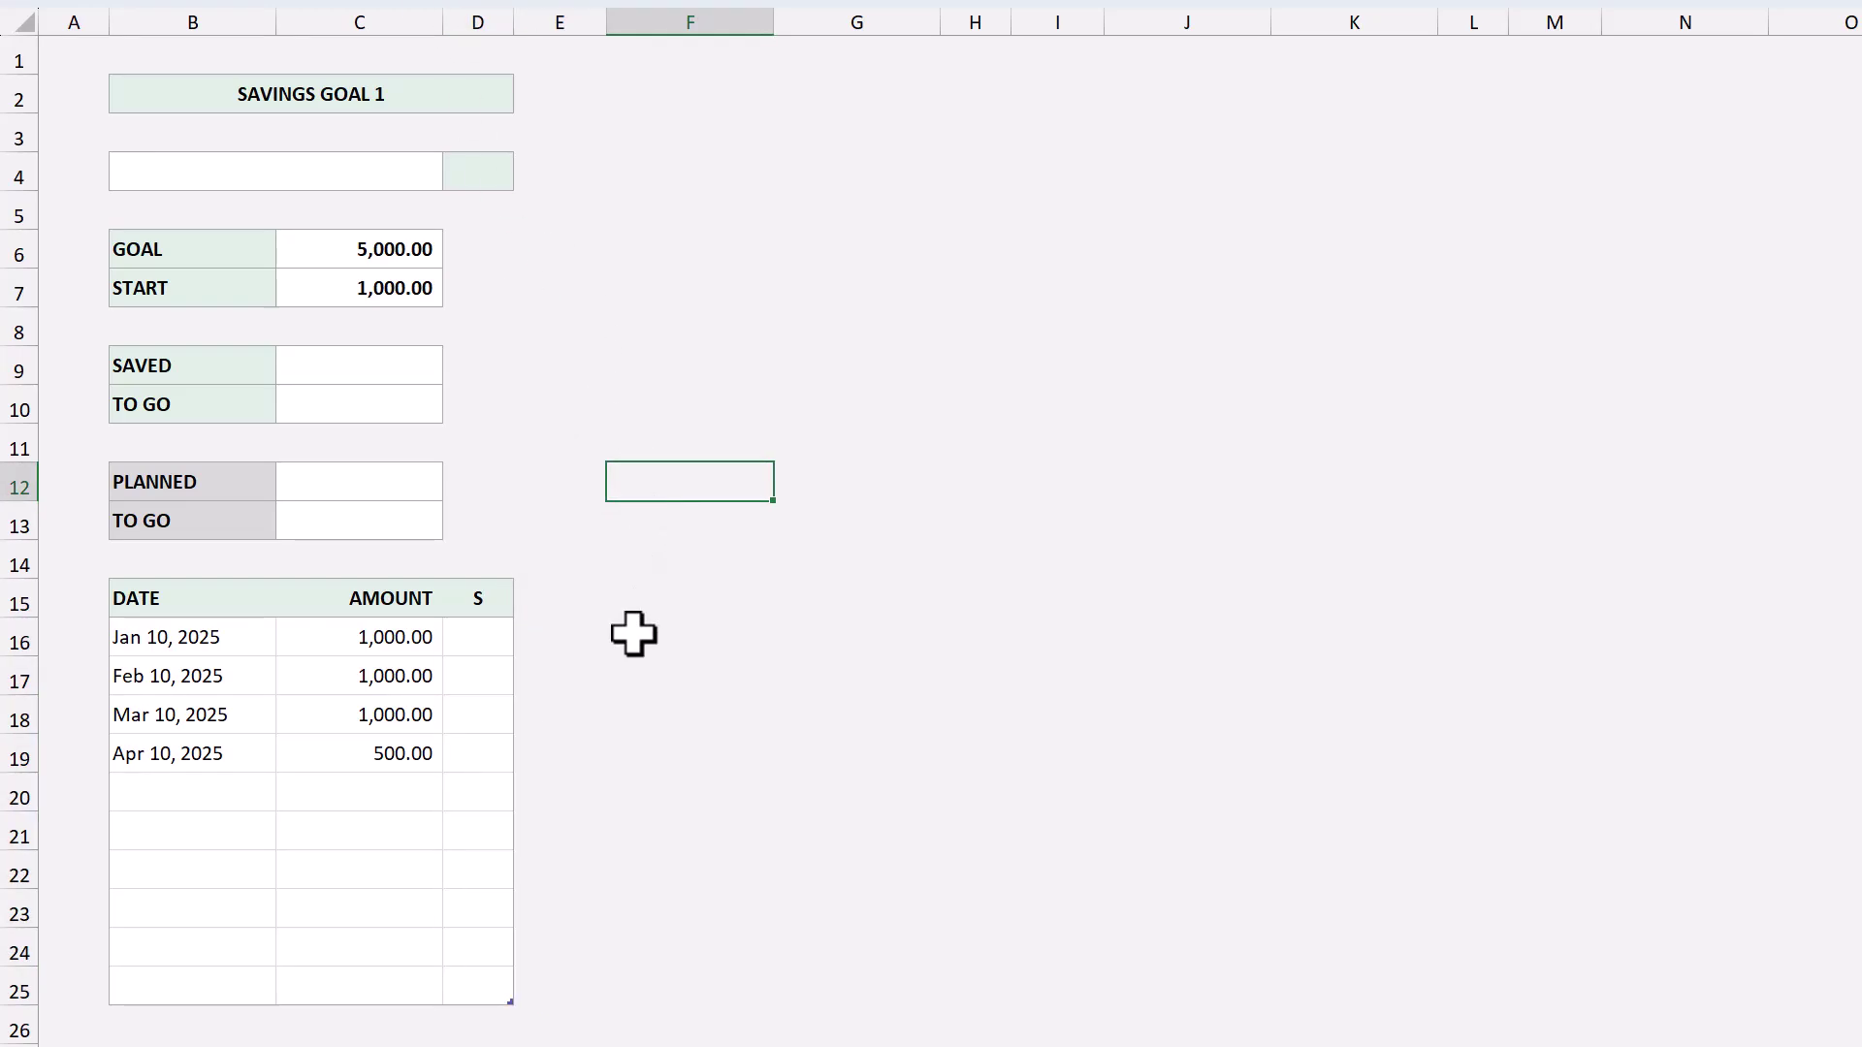
# Step: Try x marks in D16–D18, undo them, and paste checkboxes into all ten S cells
pyautogui.click(495, 636)
pyautogui.write('x')
pyautogui.click(498, 679)
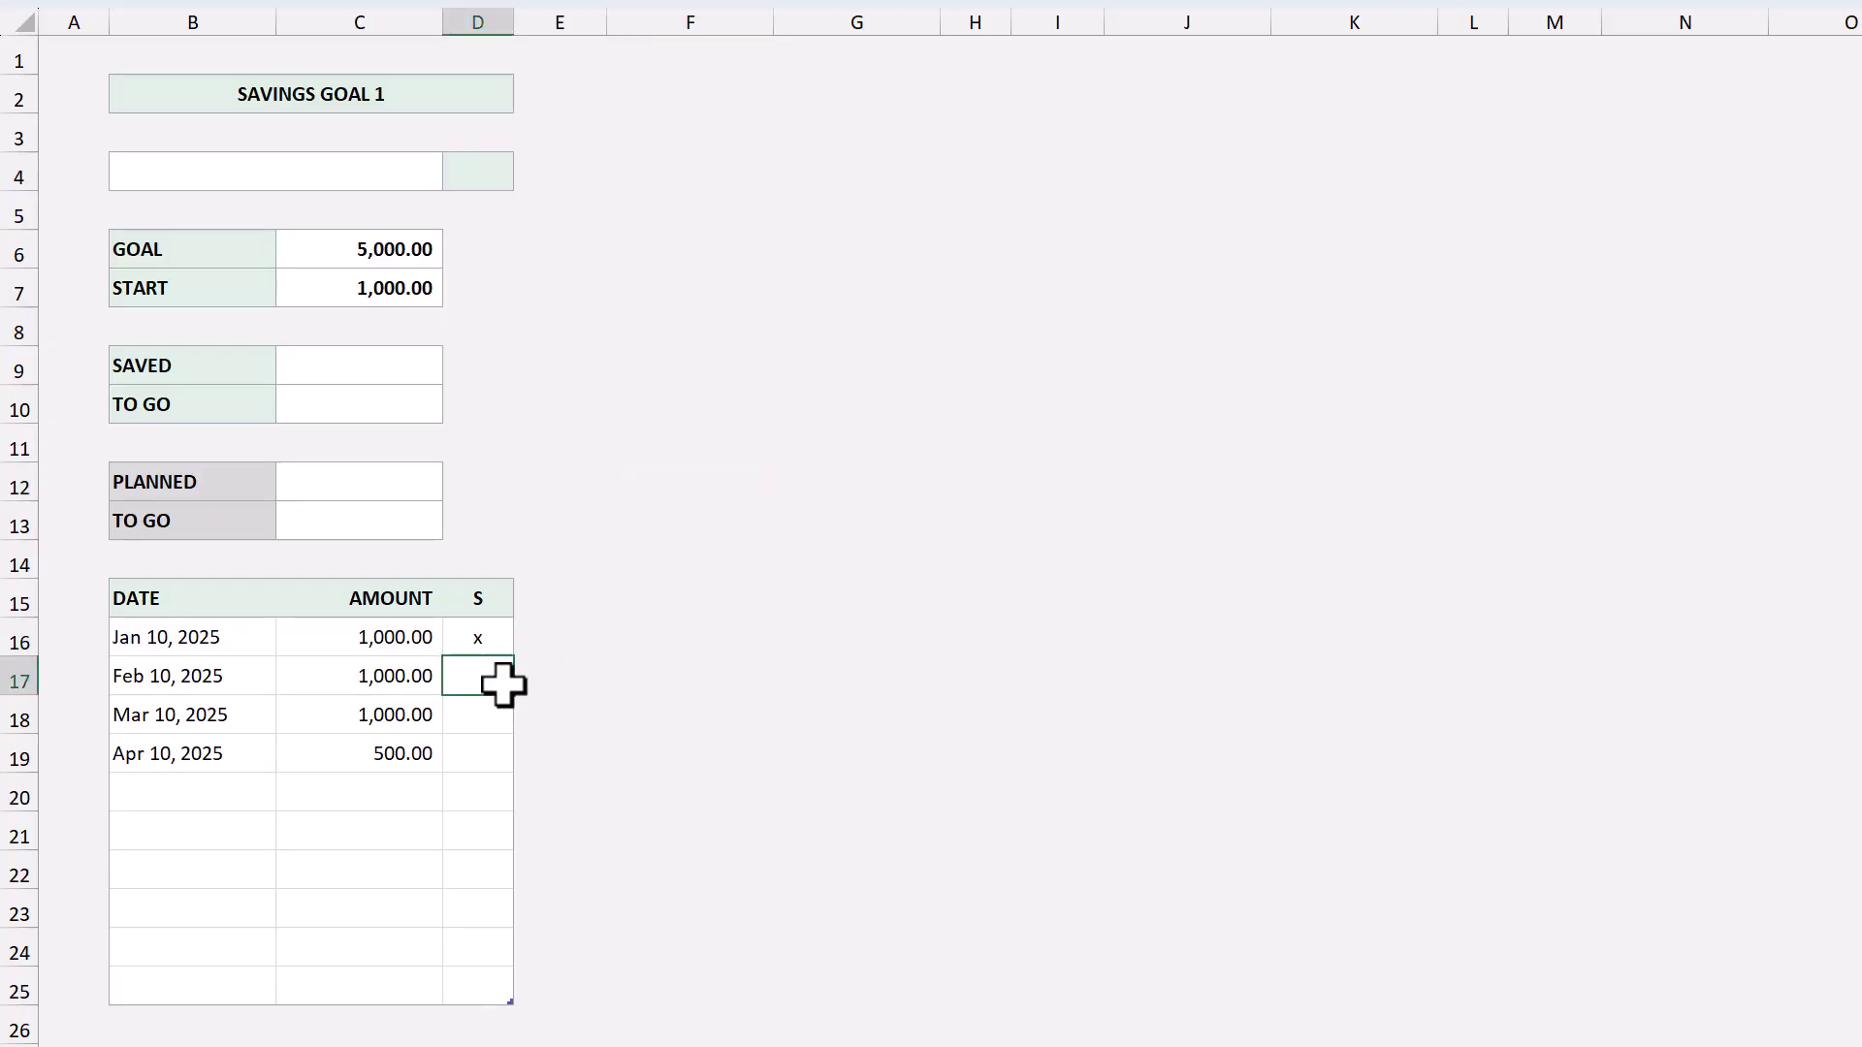
pyautogui.write('x')
pyautogui.click(489, 713)
pyautogui.write('x')
pyautogui.click(624, 640)
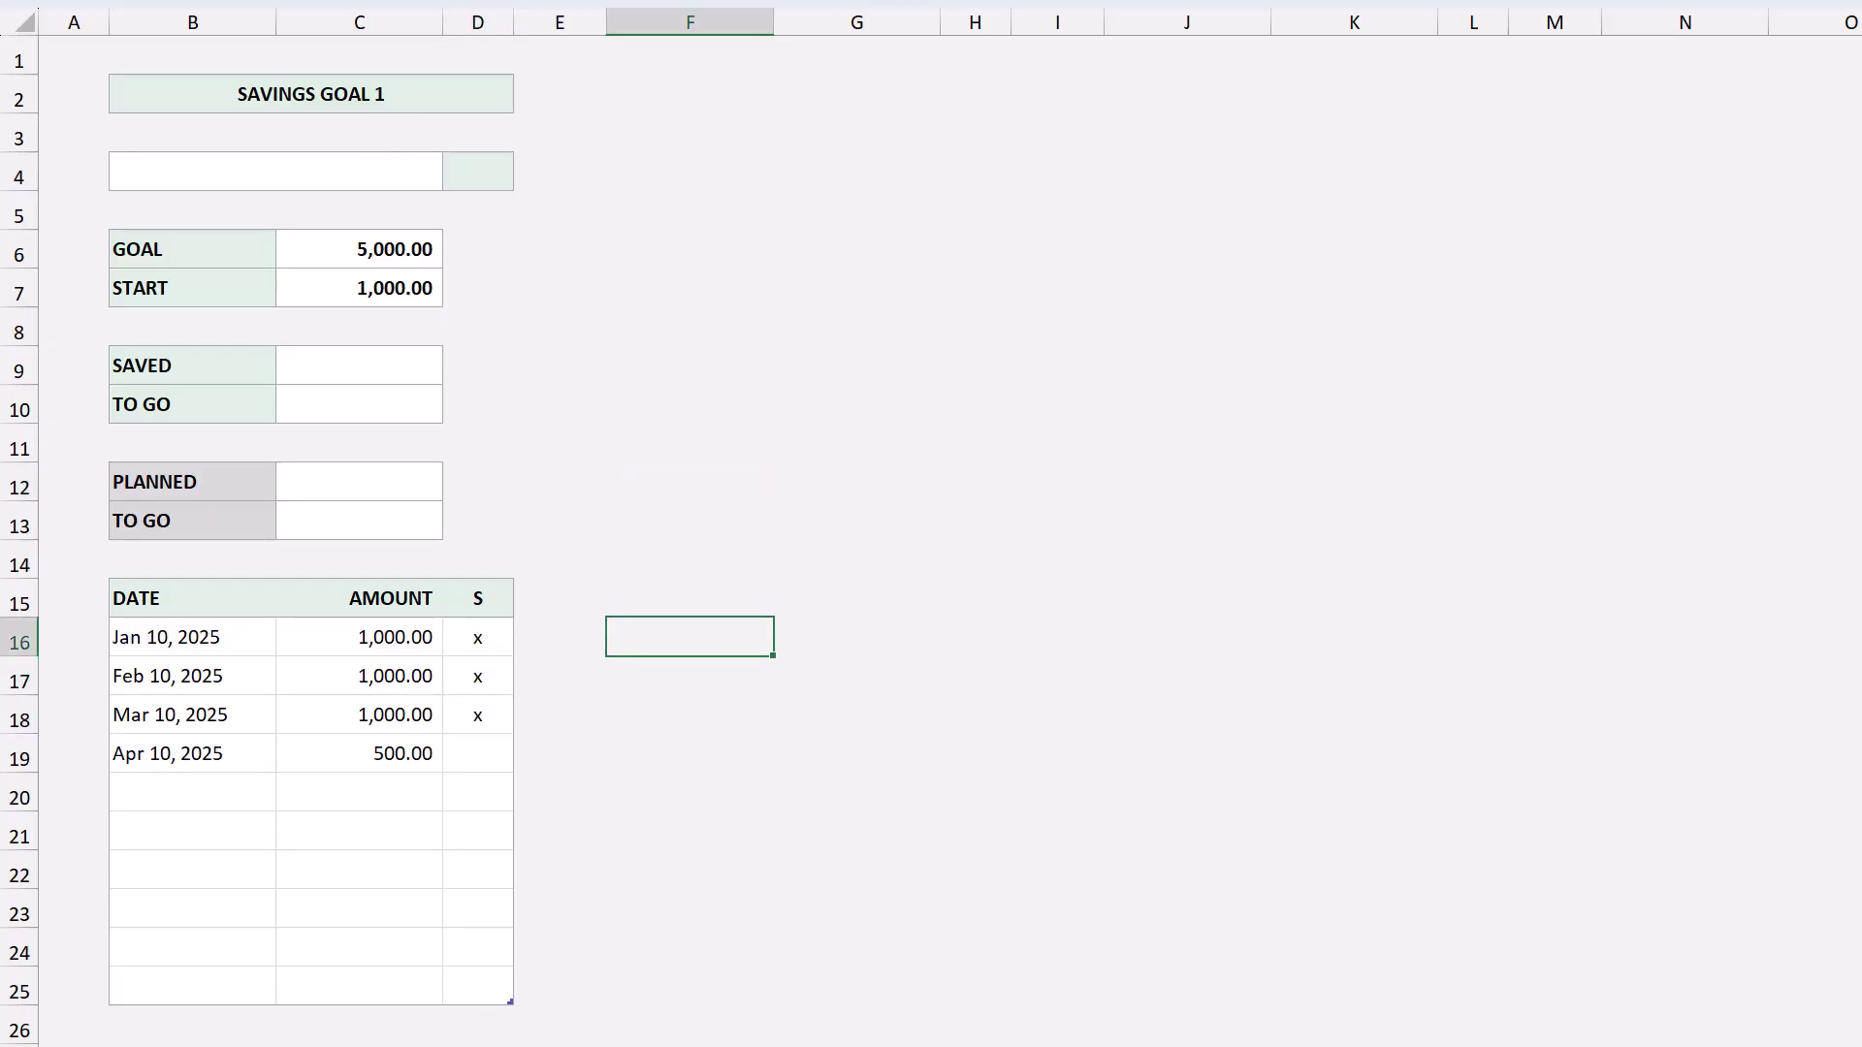
pyautogui.hotkey('ctrl', 'z')
pyautogui.hotkey('ctrl', 'z')
pyautogui.hotkey('ctrl', 'z')
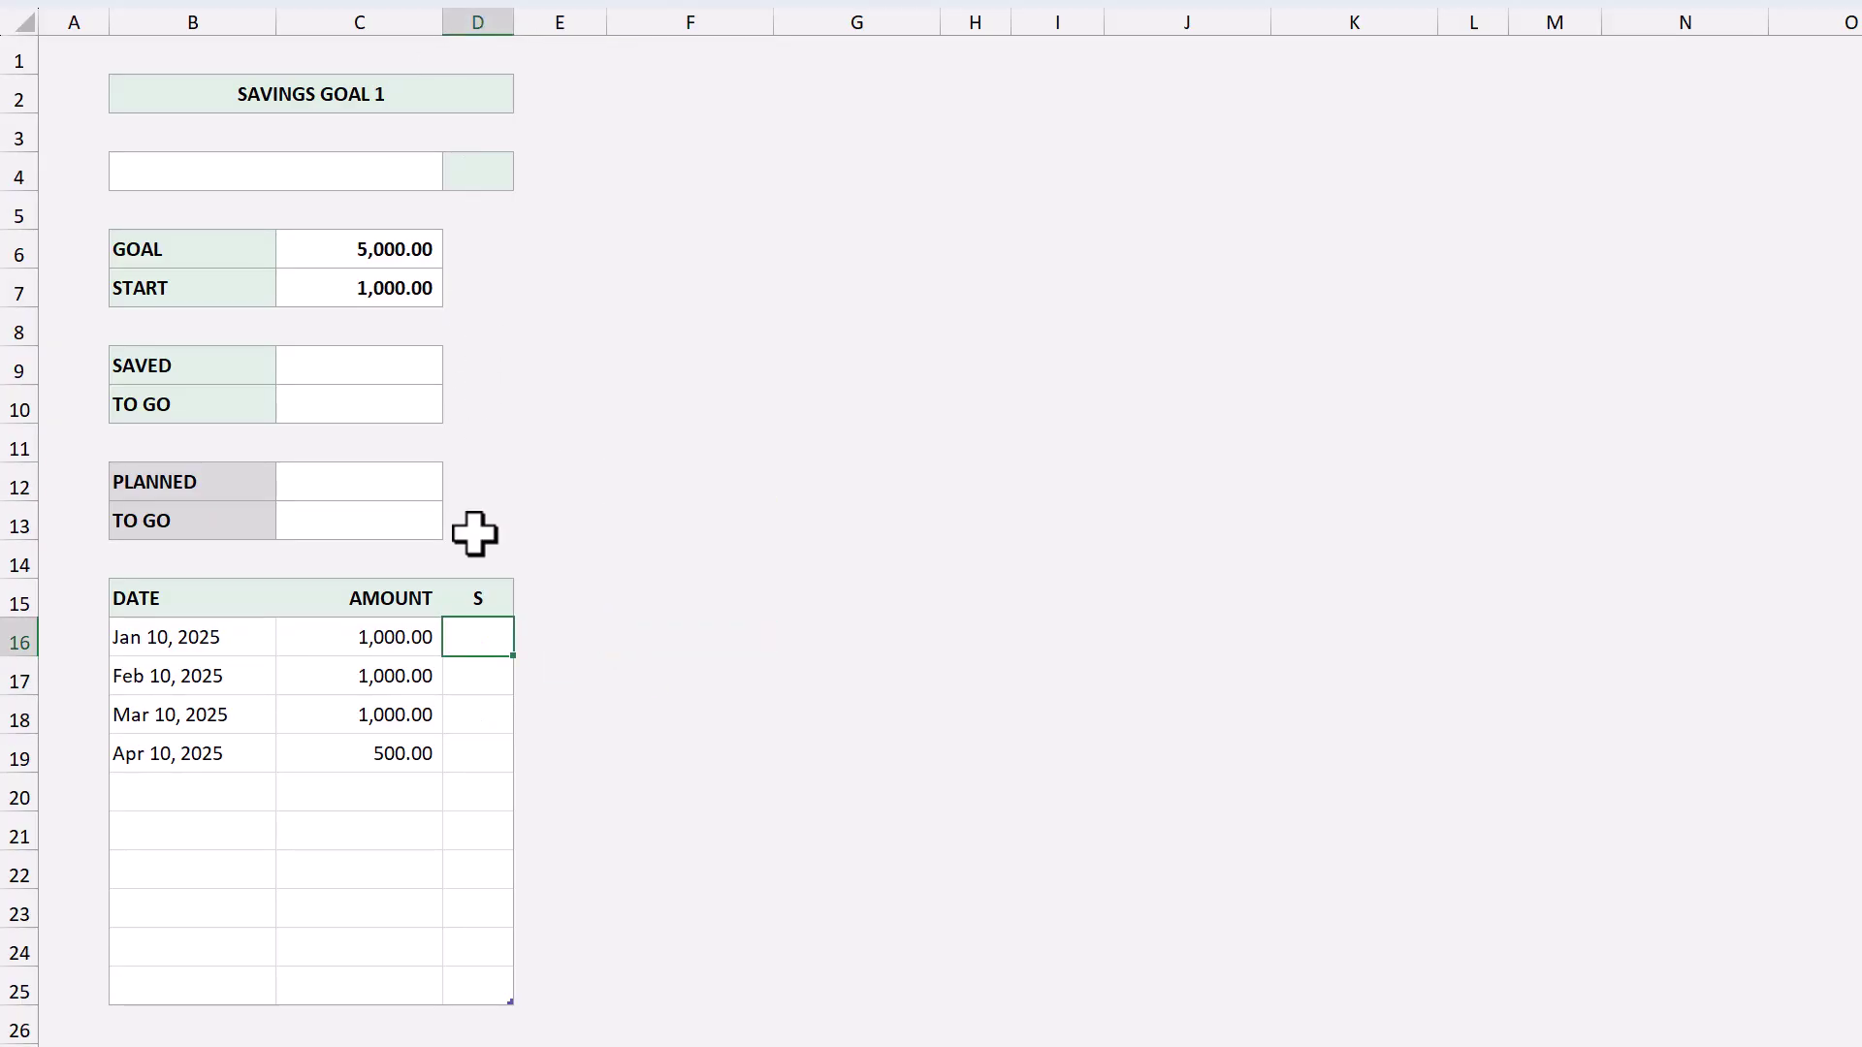
pyautogui.click(478, 581)
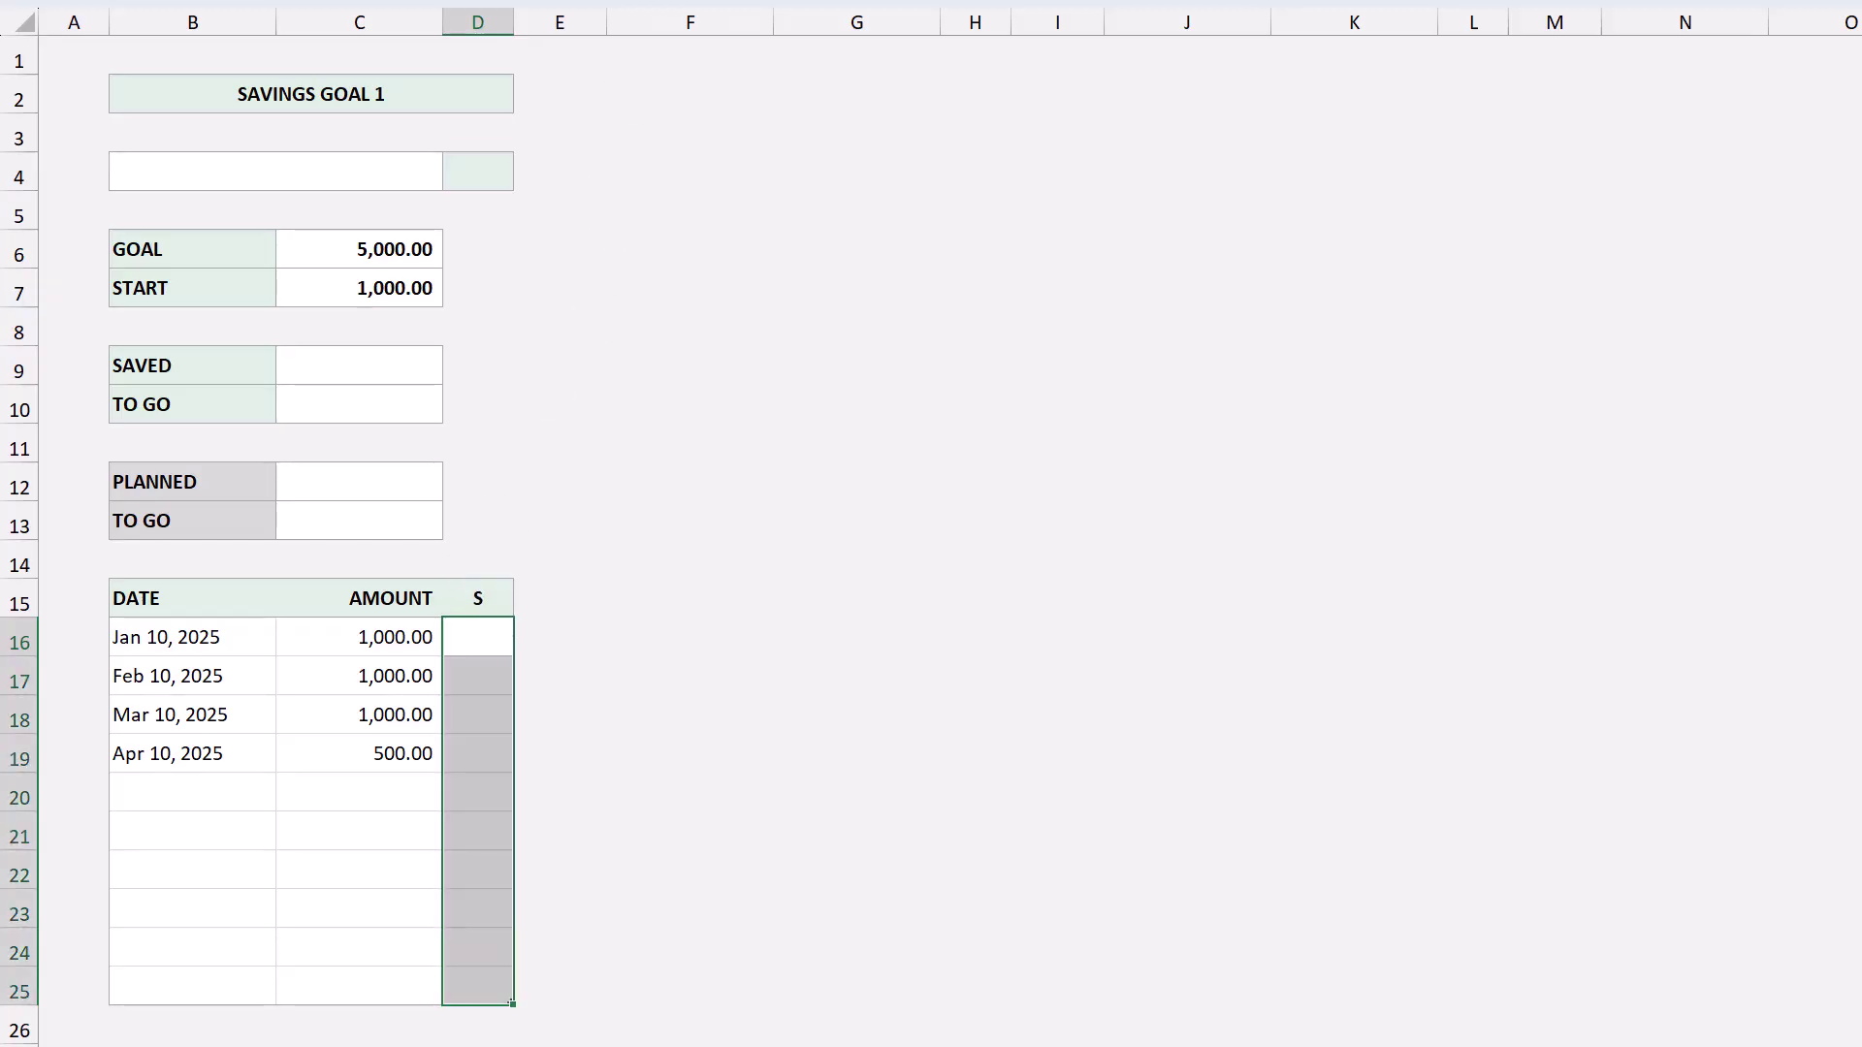
pyautogui.hotkey('ctrl', 'v')
pyautogui.click(498, 635)
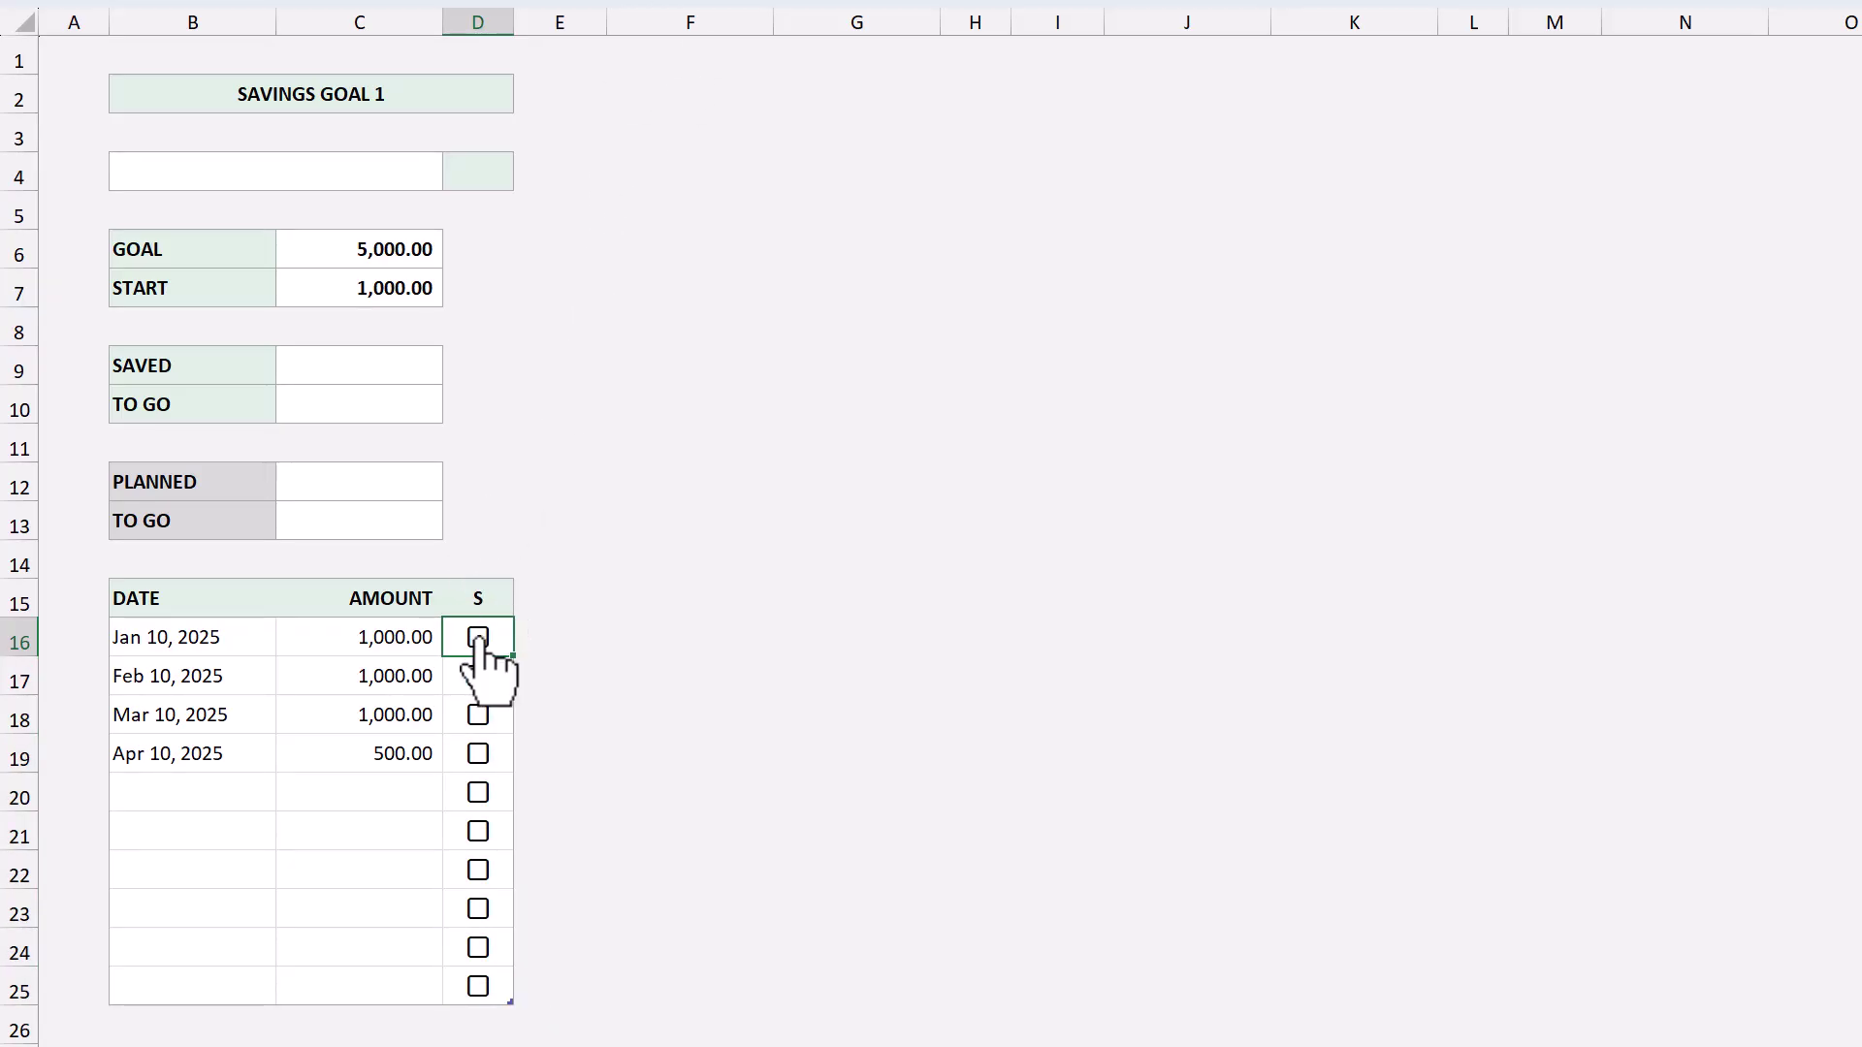
# Step: Tick the Jan 10 and Feb 10 contributions and enter =C7+SUM(GoalTable[AMOUNT]) in C12
pyautogui.click(480, 637)
pyautogui.click(479, 676)
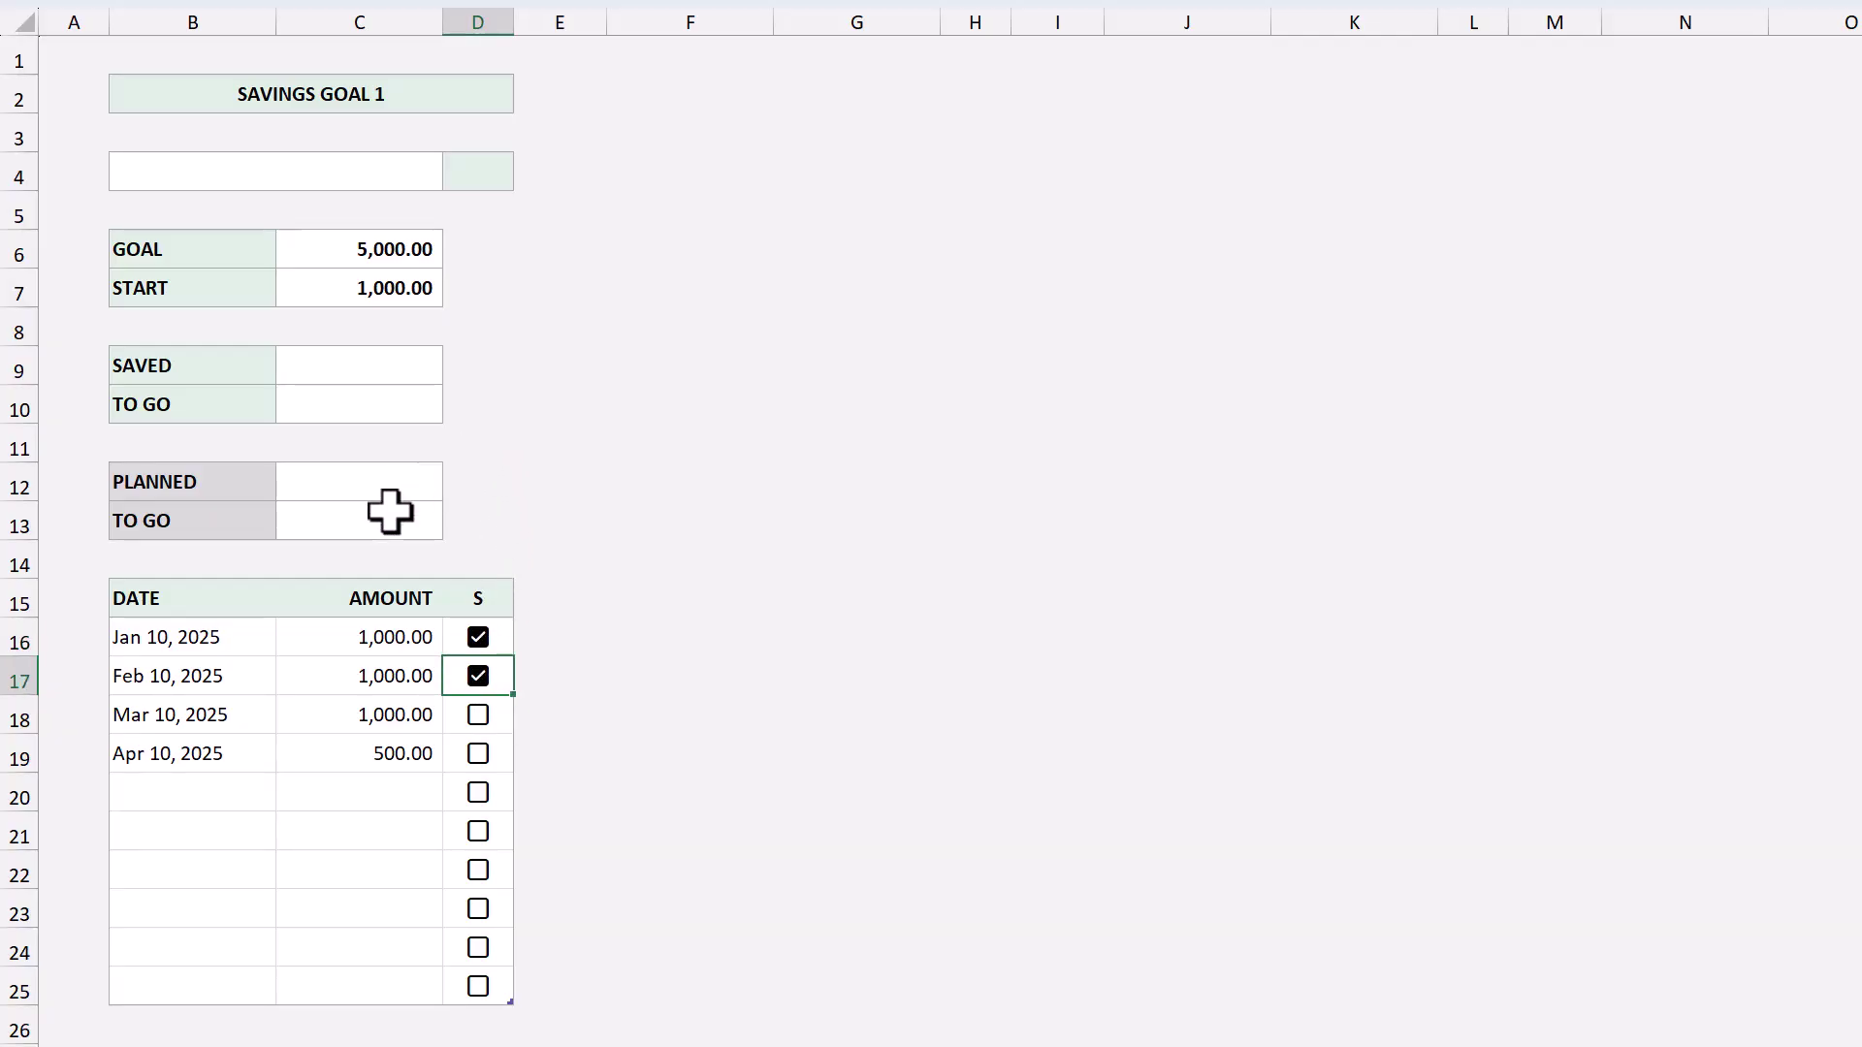
pyautogui.click(363, 493)
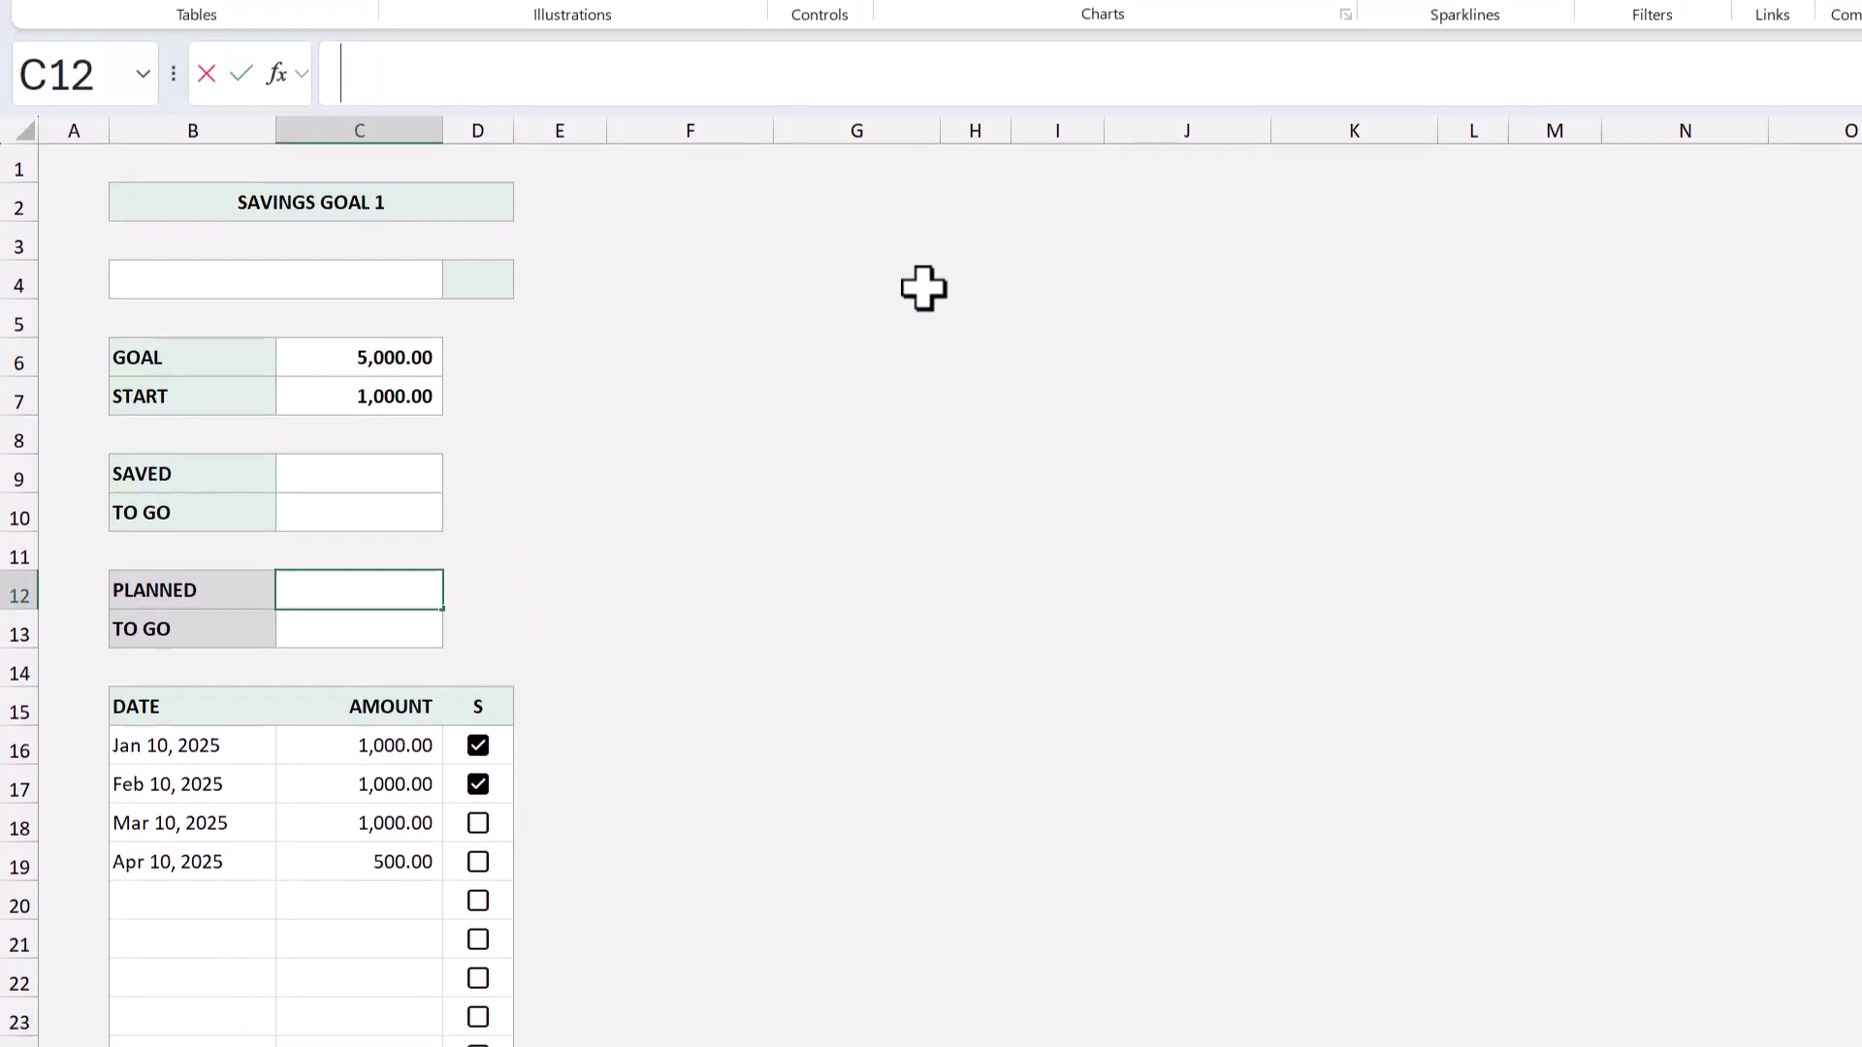
pyautogui.write('=')
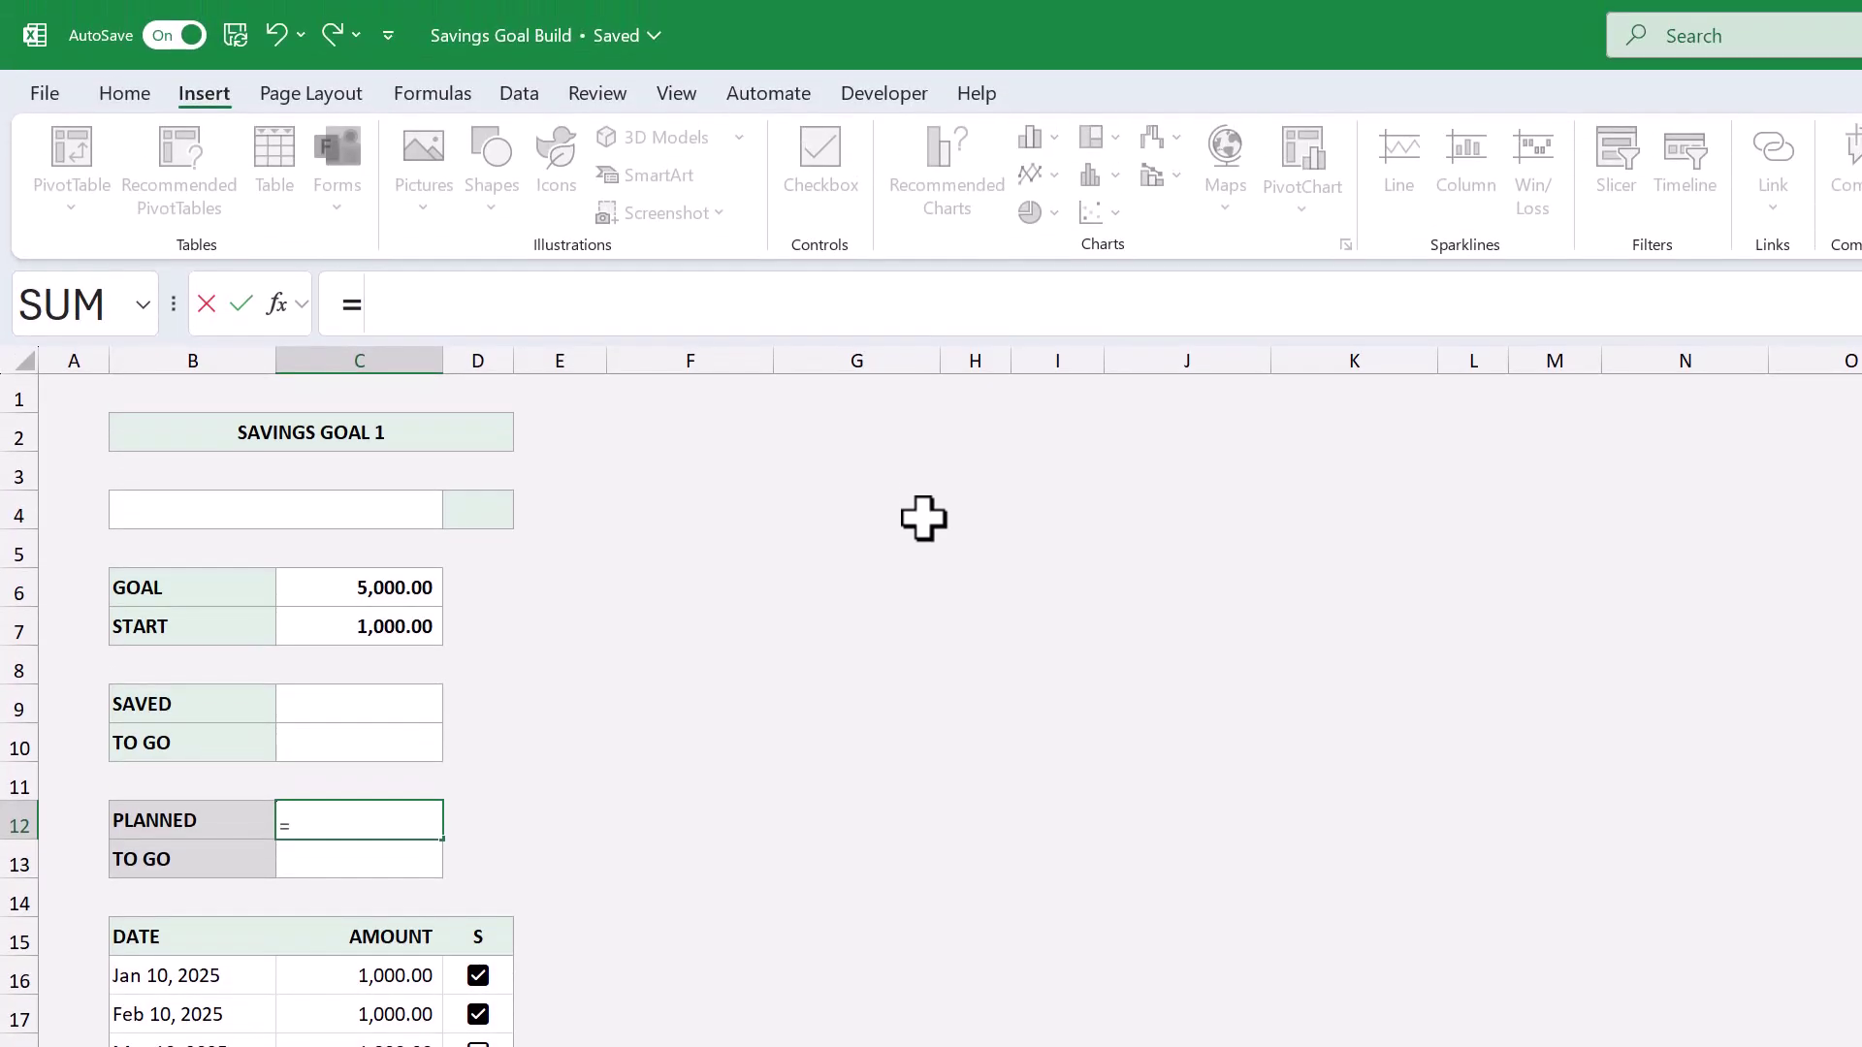
pyautogui.write('C7')
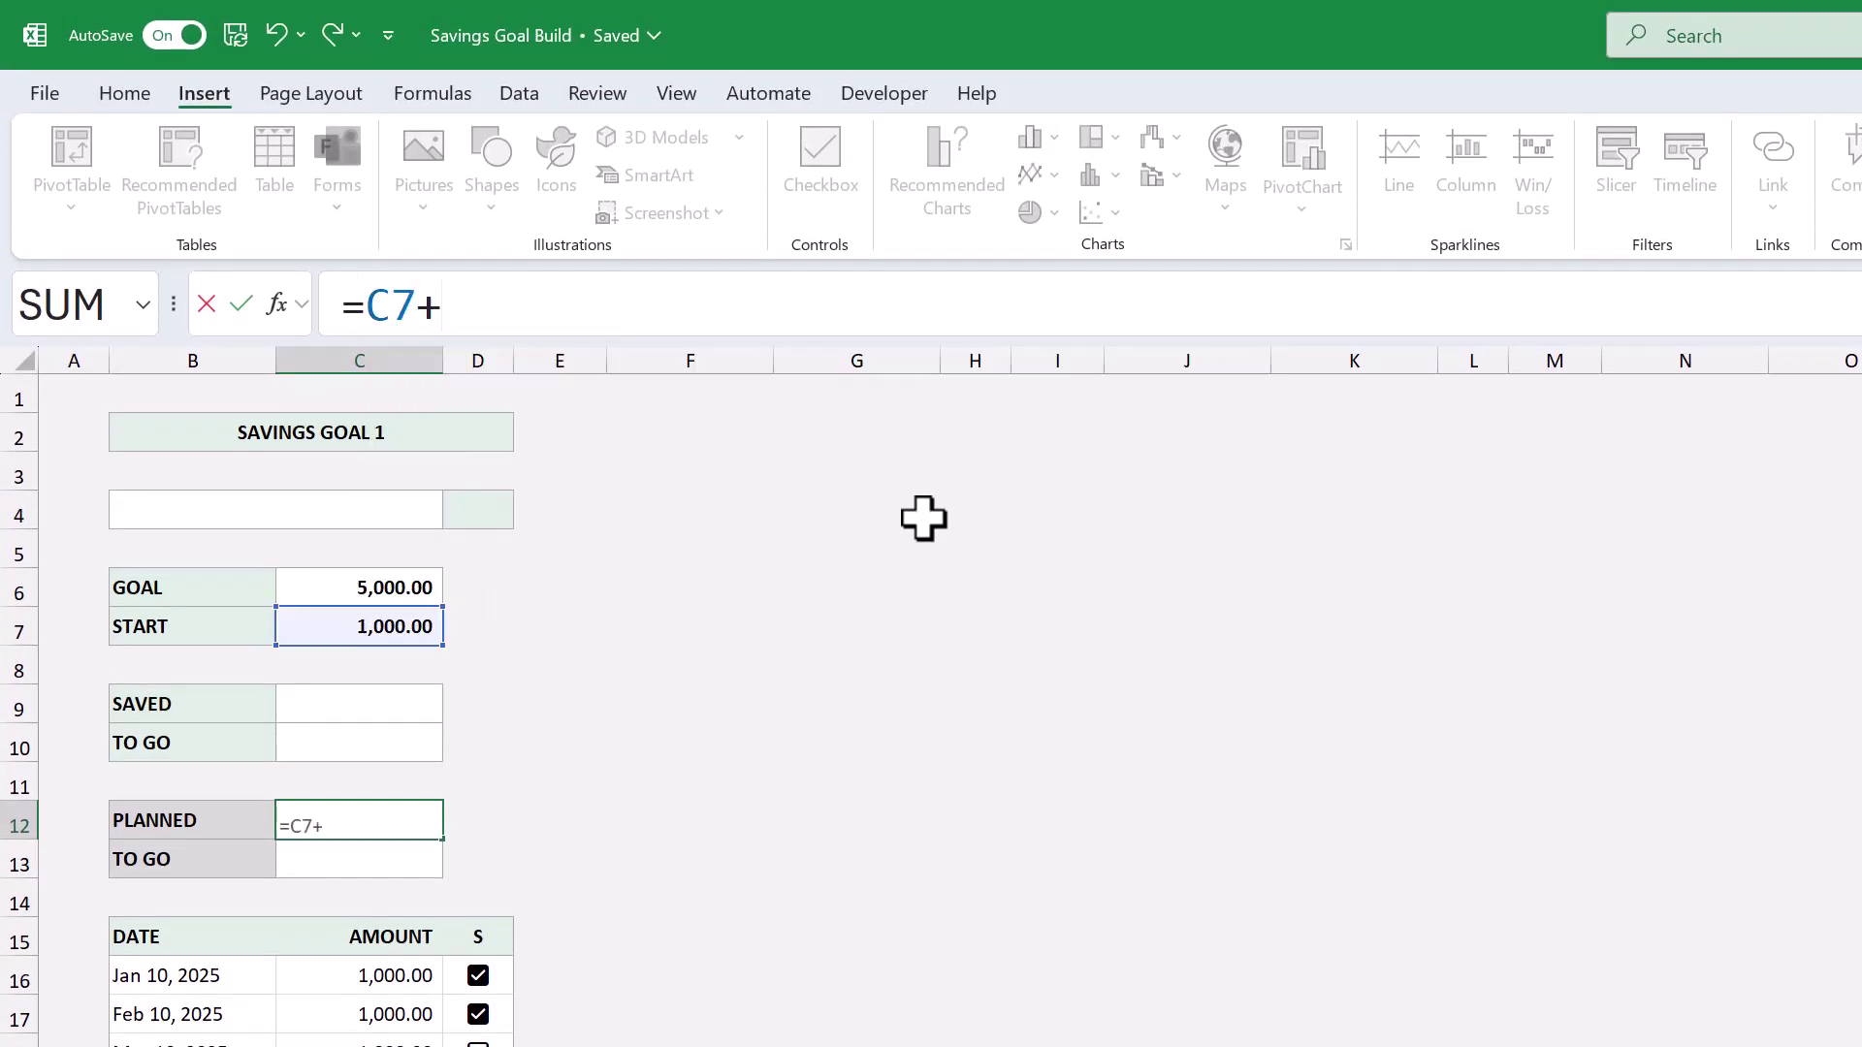
pyautogui.write('+sum')
pyautogui.press('Tab')
pyautogui.write('goalt')
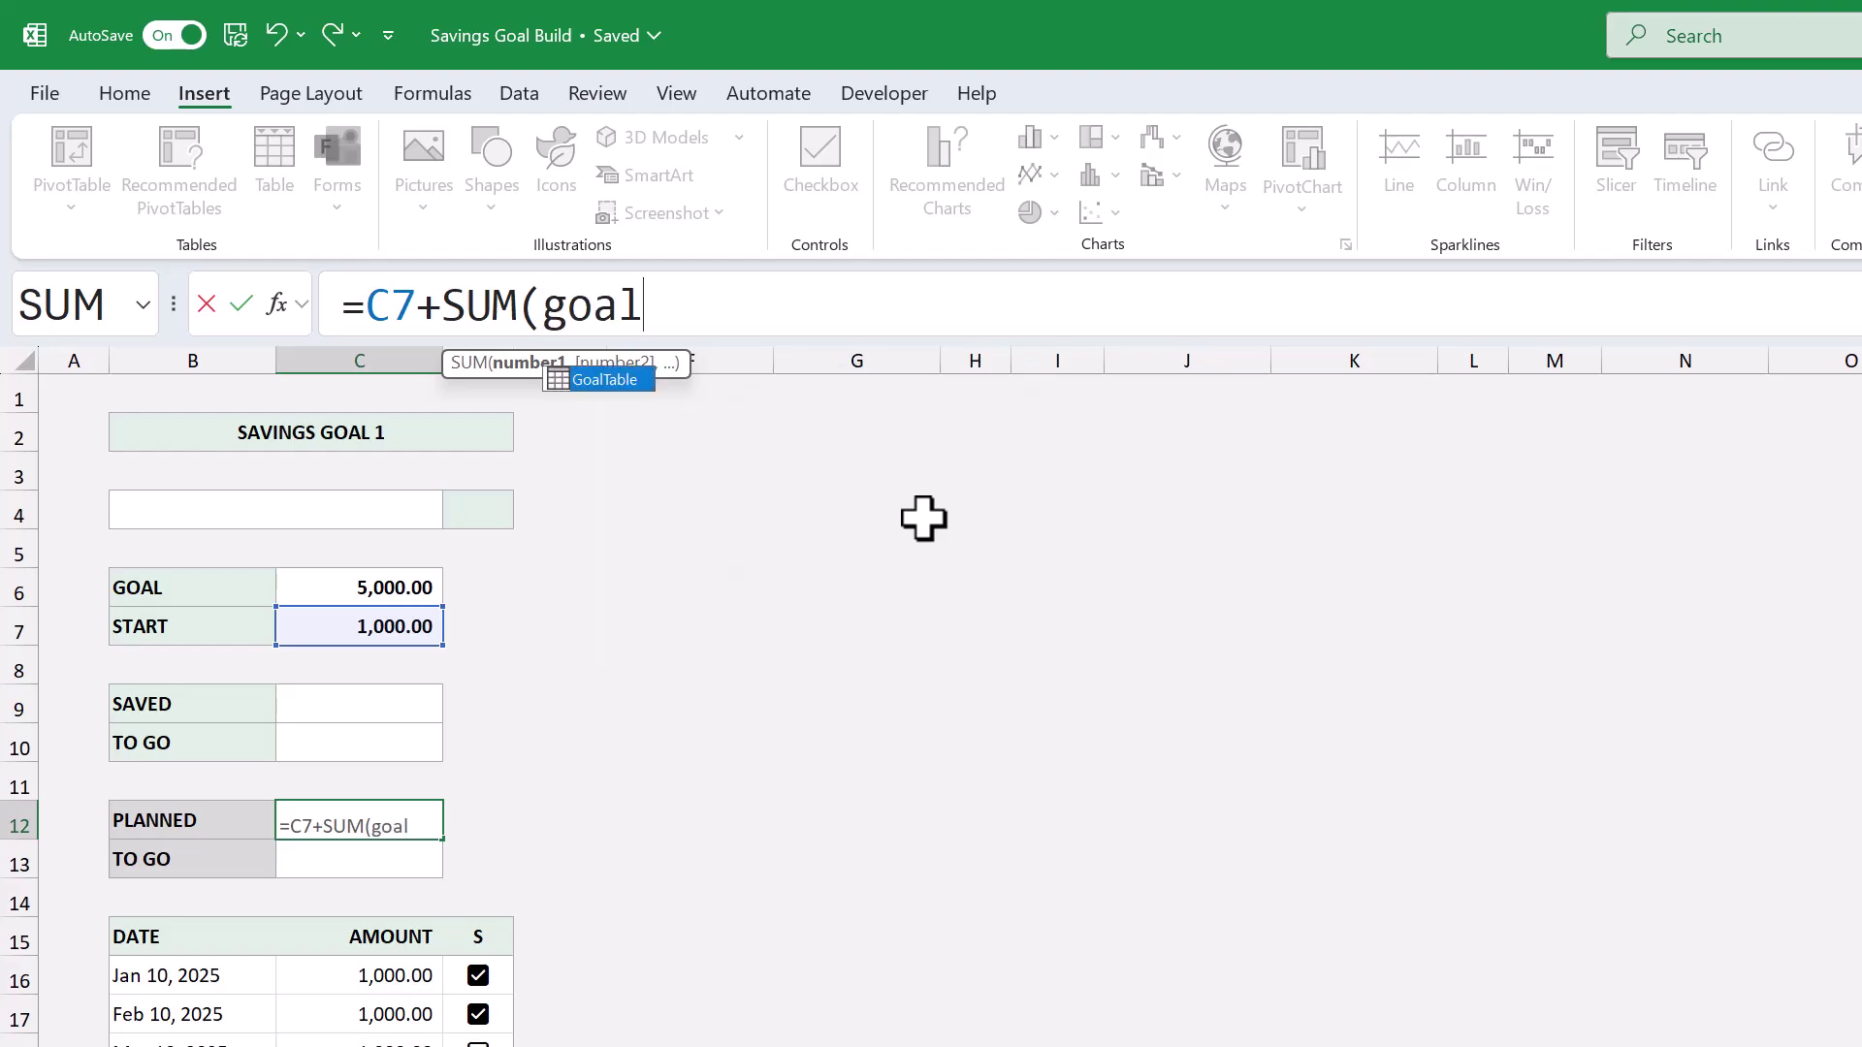
pyautogui.press('Tab')
pyautogui.write('[ama')
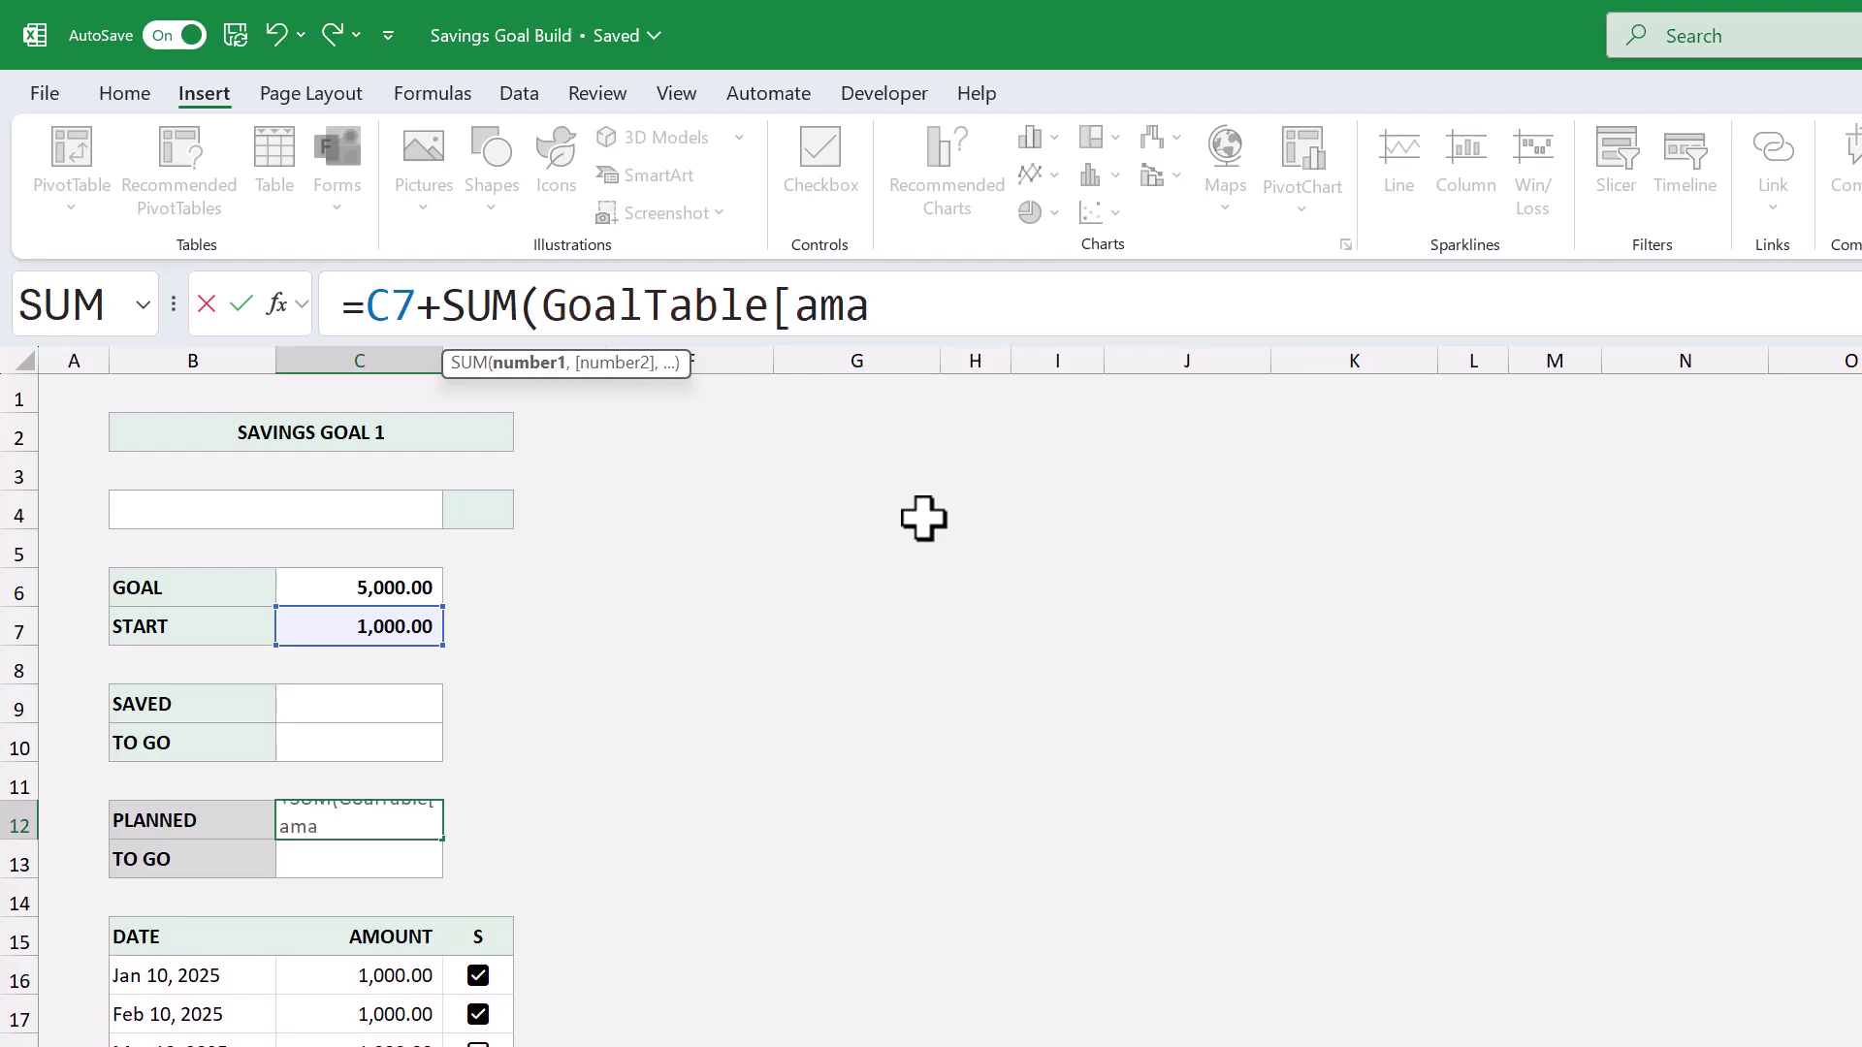
pyautogui.press('BackSpace')
pyautogui.press('Tab')
pyautogui.write(']')
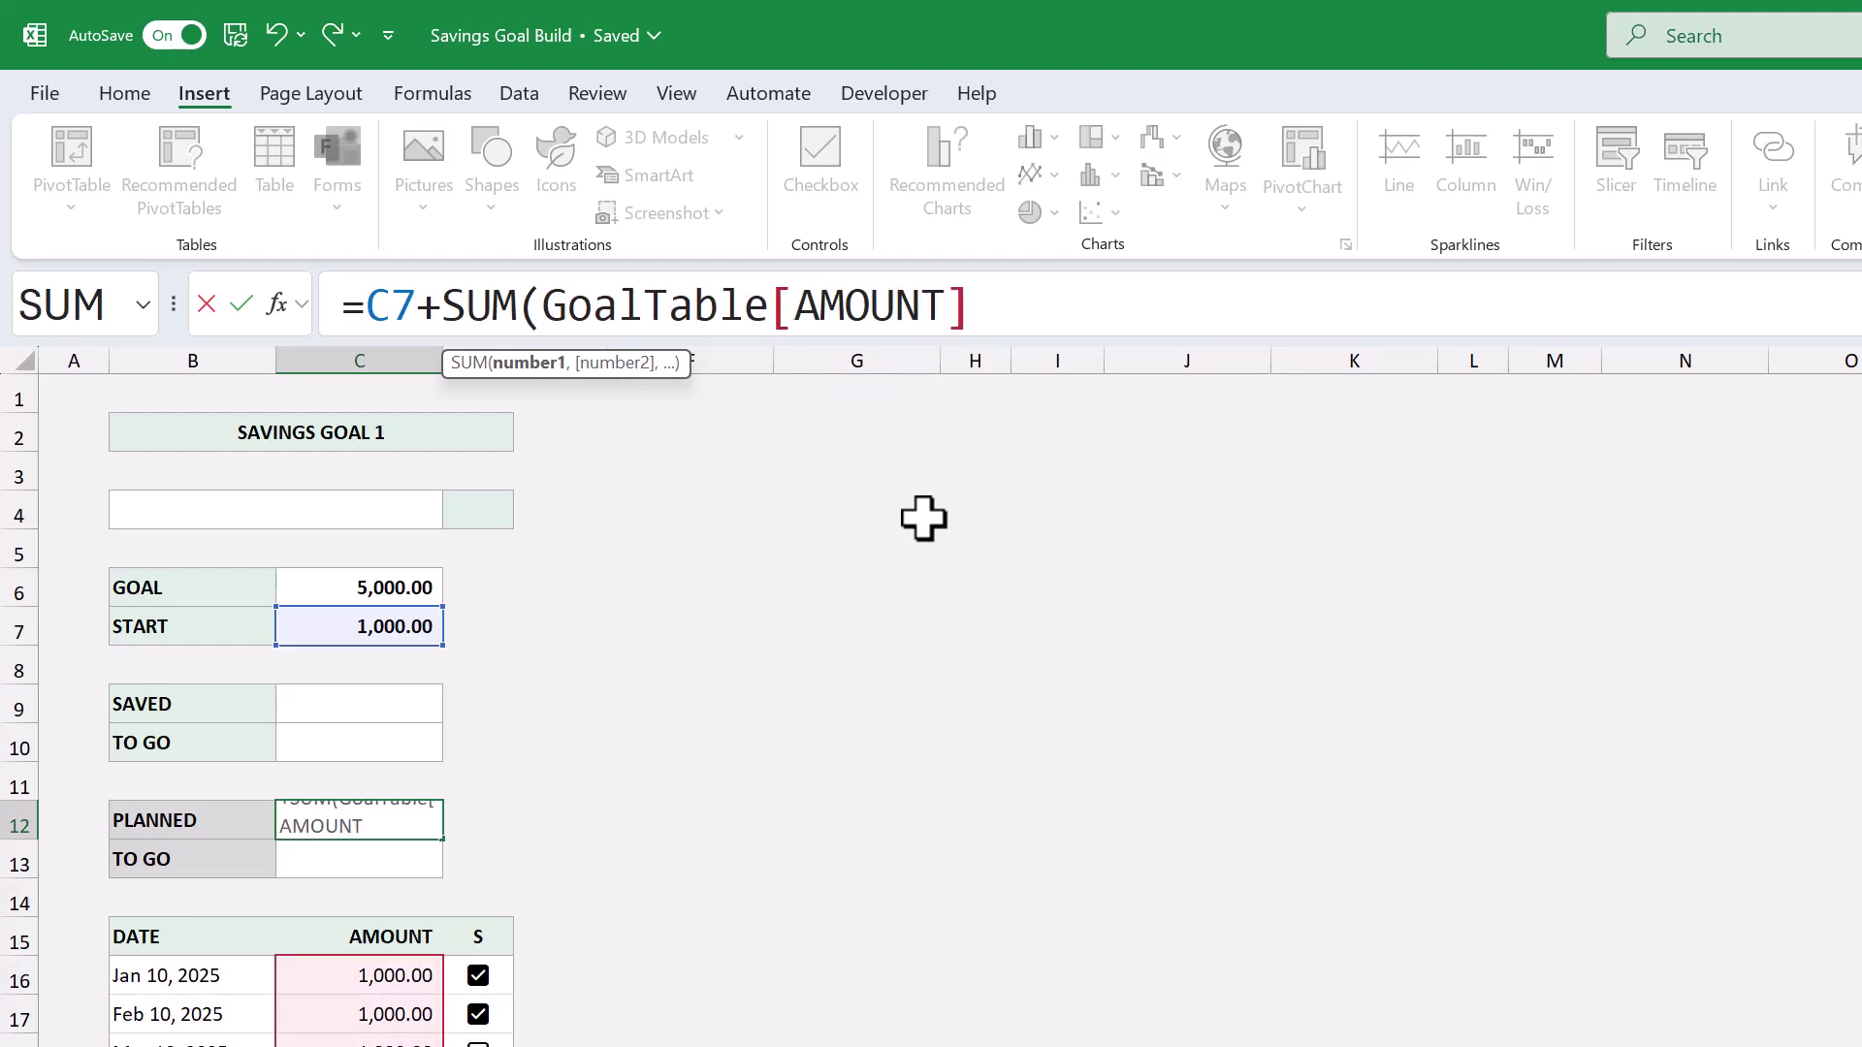
pyautogui.write(')')
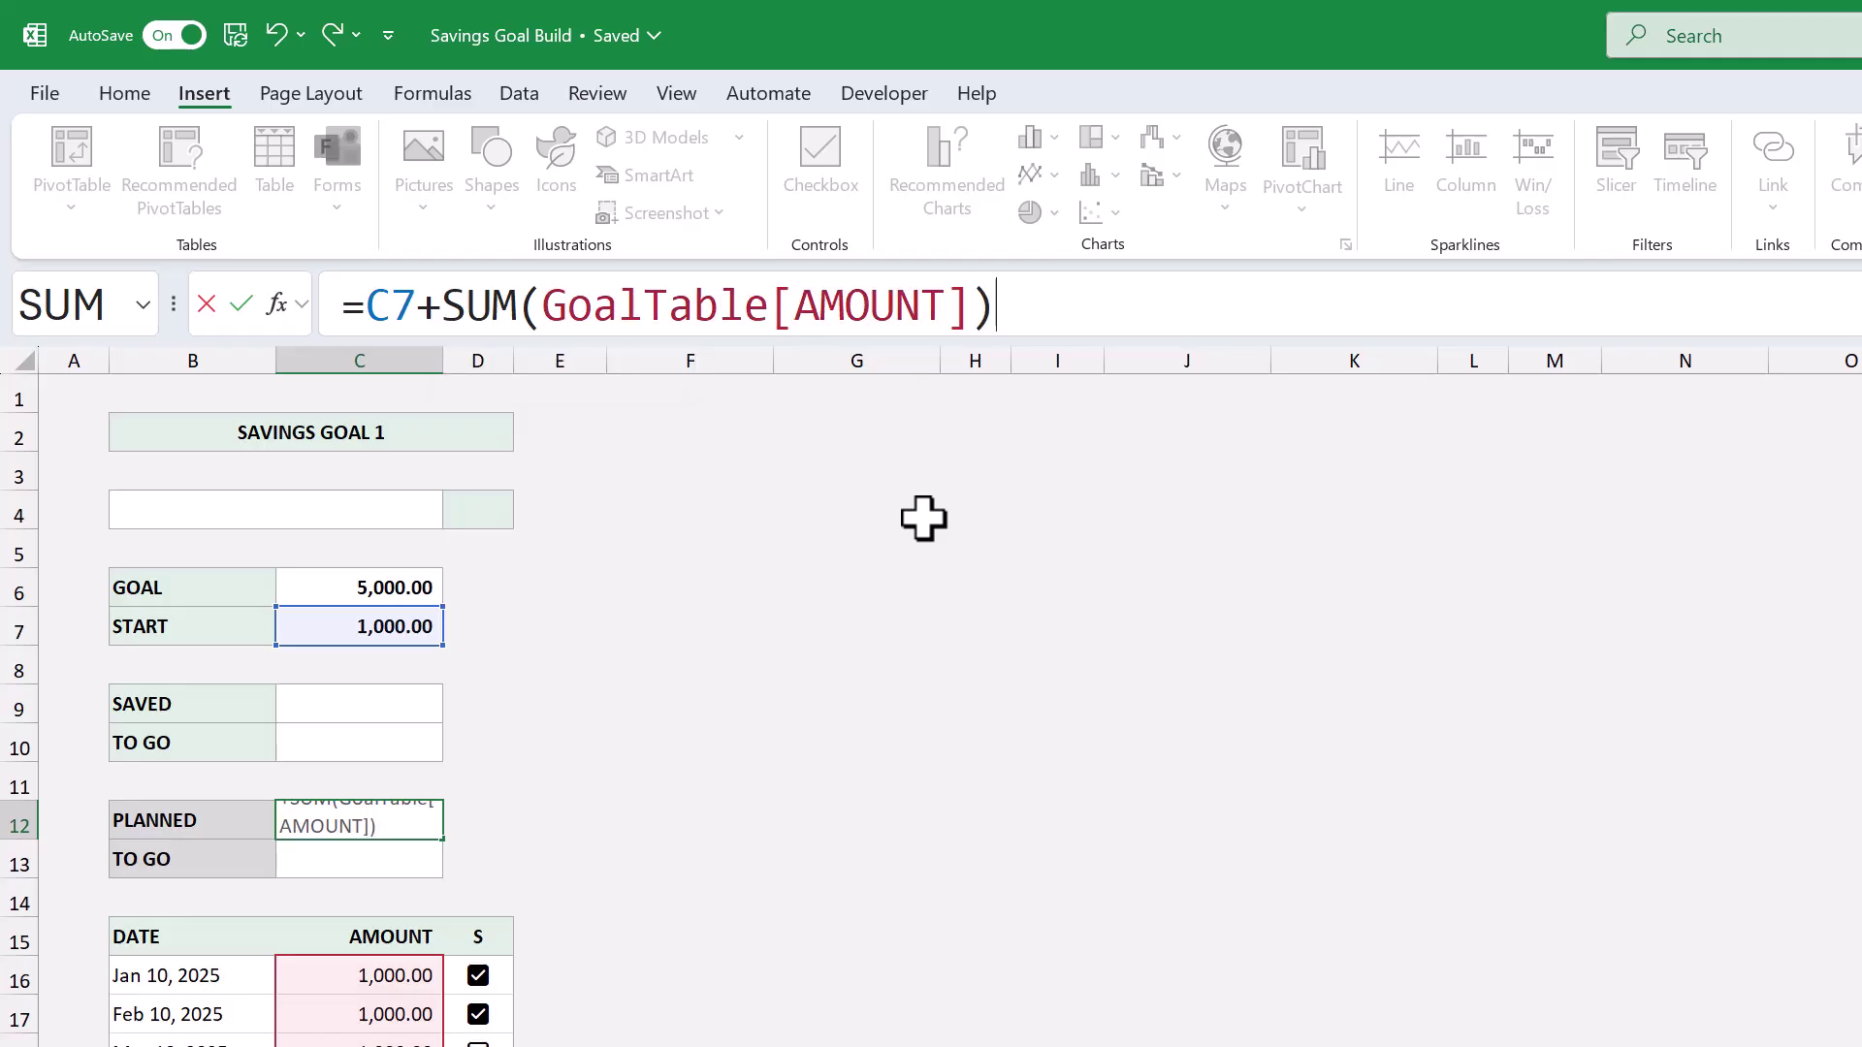
pyautogui.press('Return')
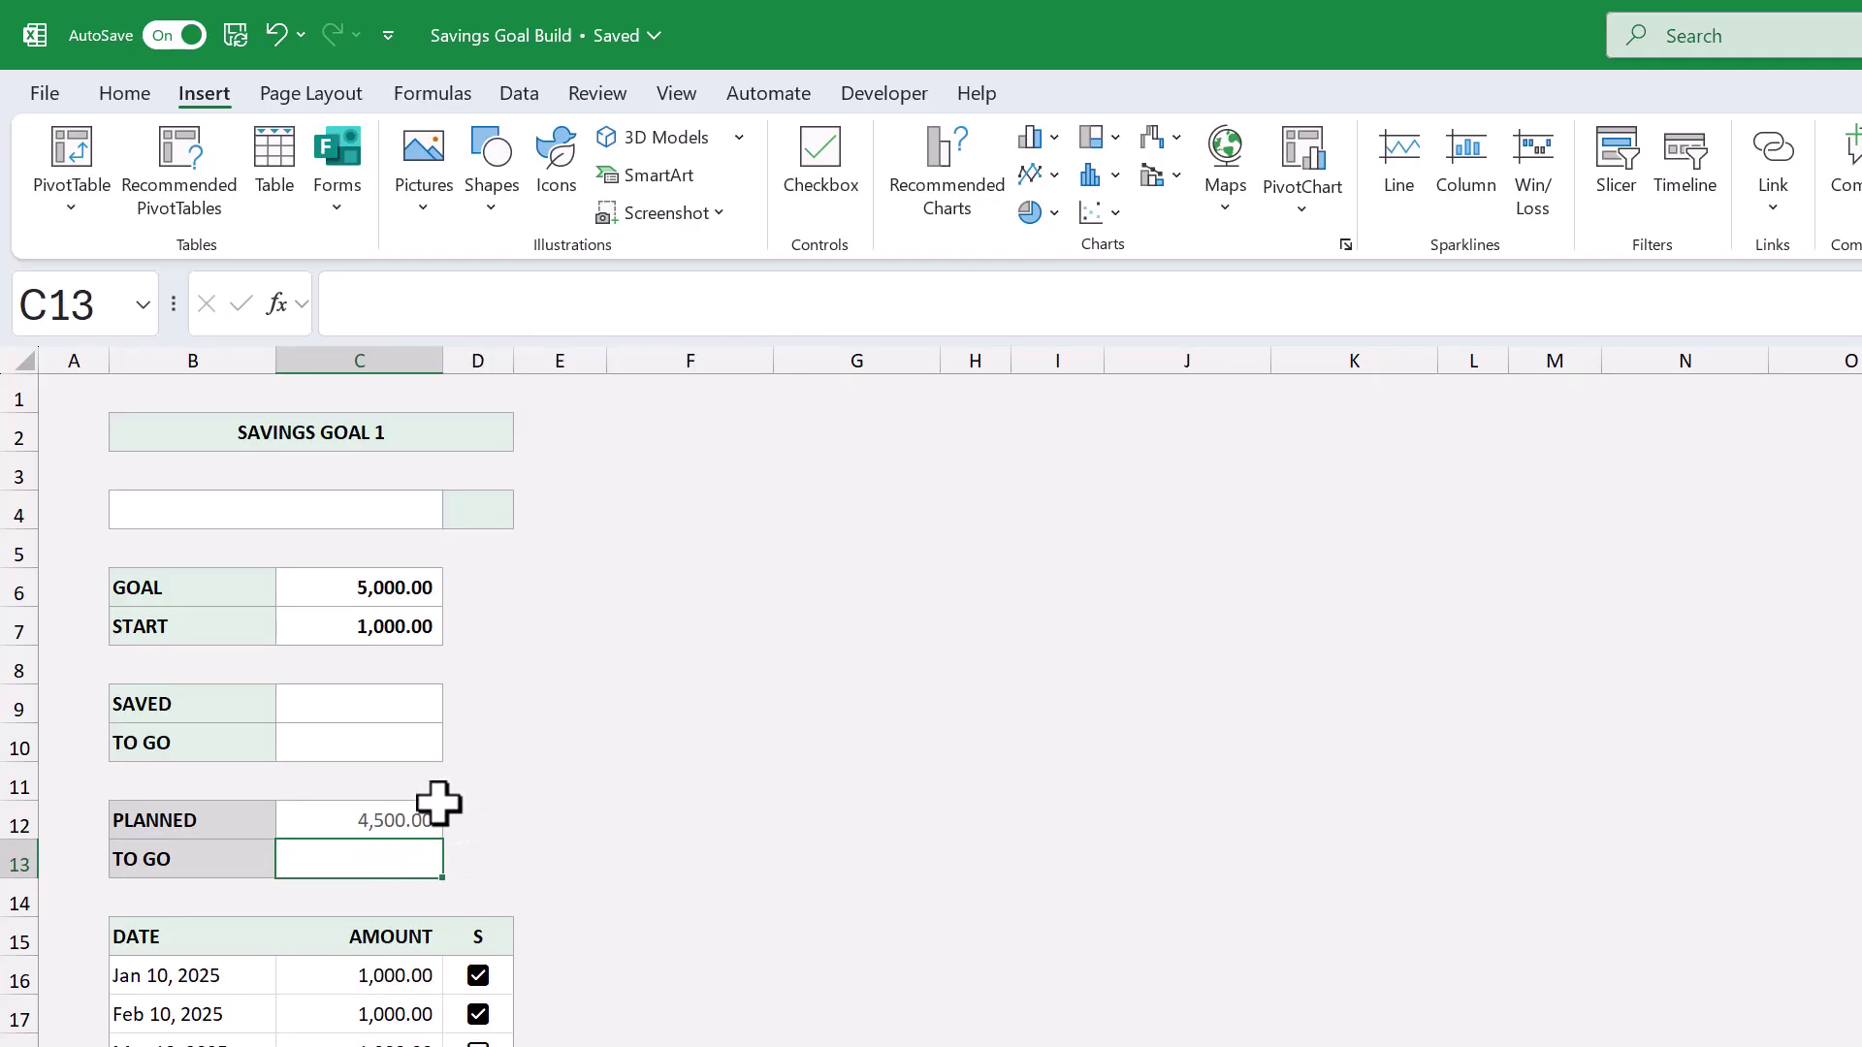
# Step: Enter =IF(C12<C6,C6-C12,0) in C13, showing 500.00 still needed
pyautogui.click(804, 305)
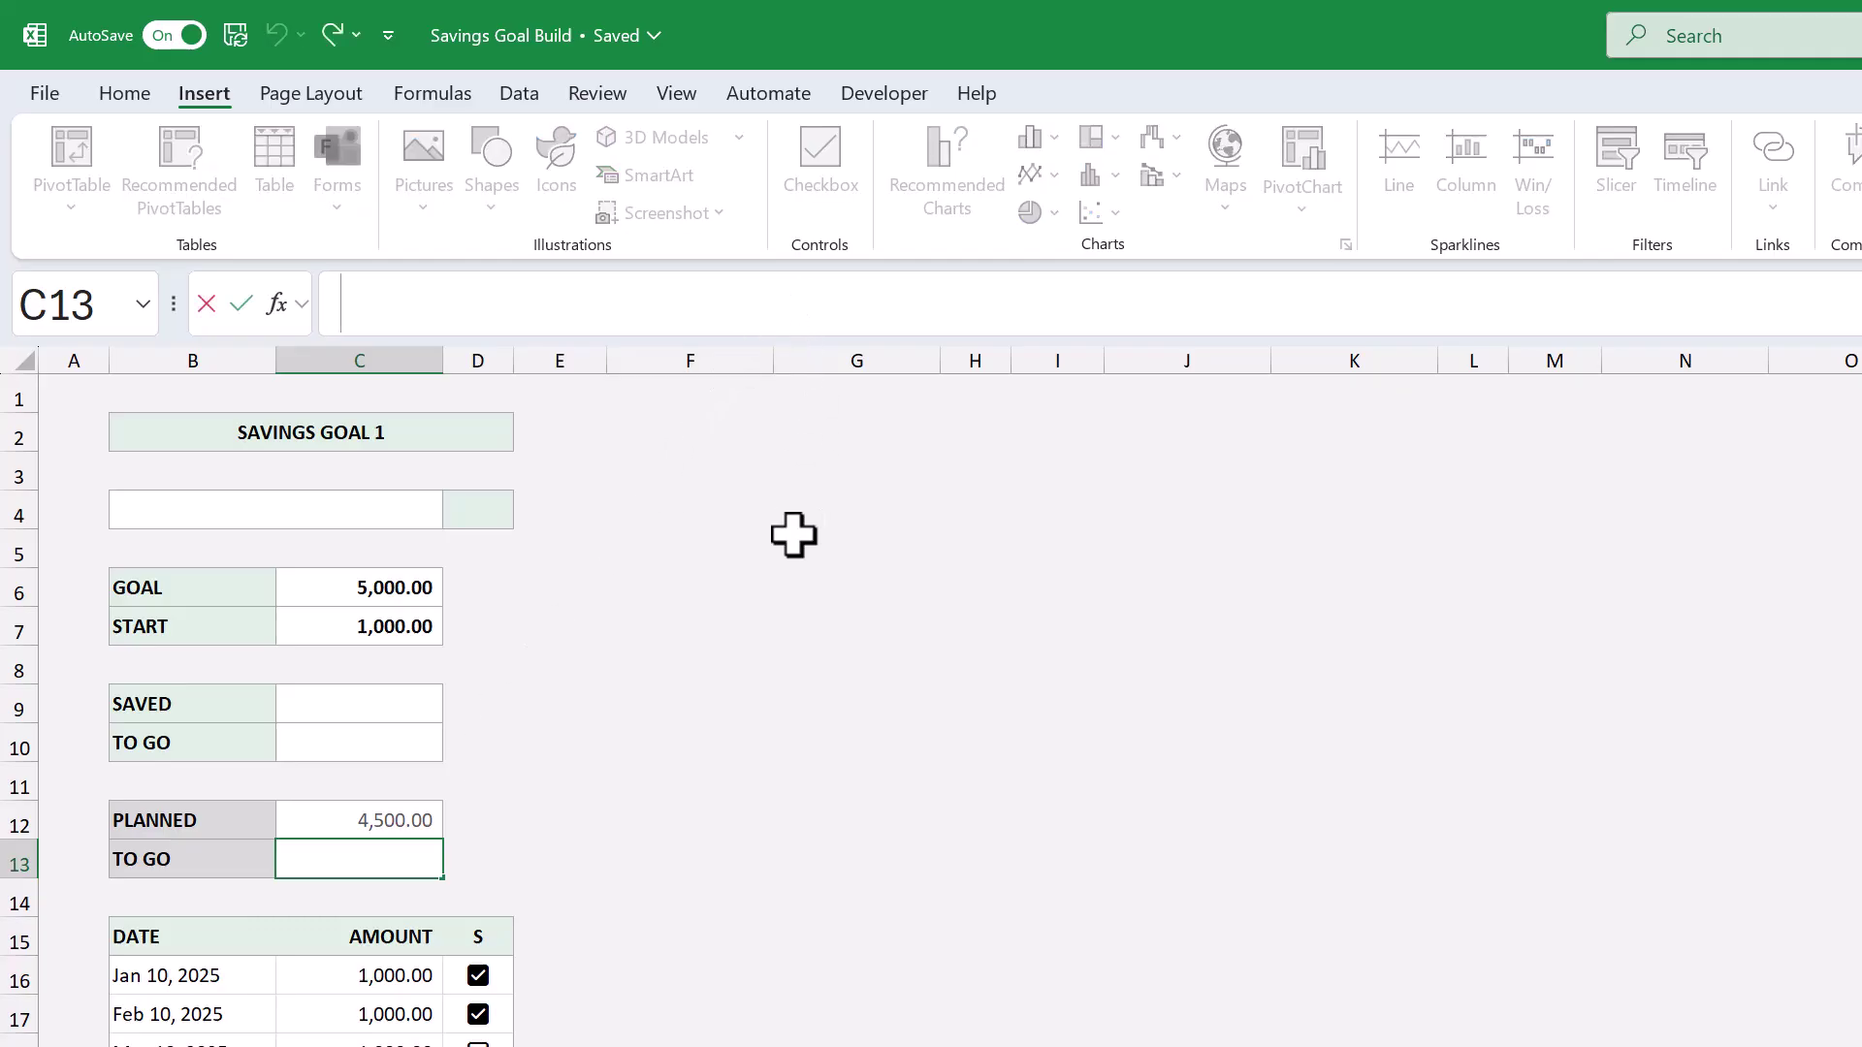
pyautogui.write('=if')
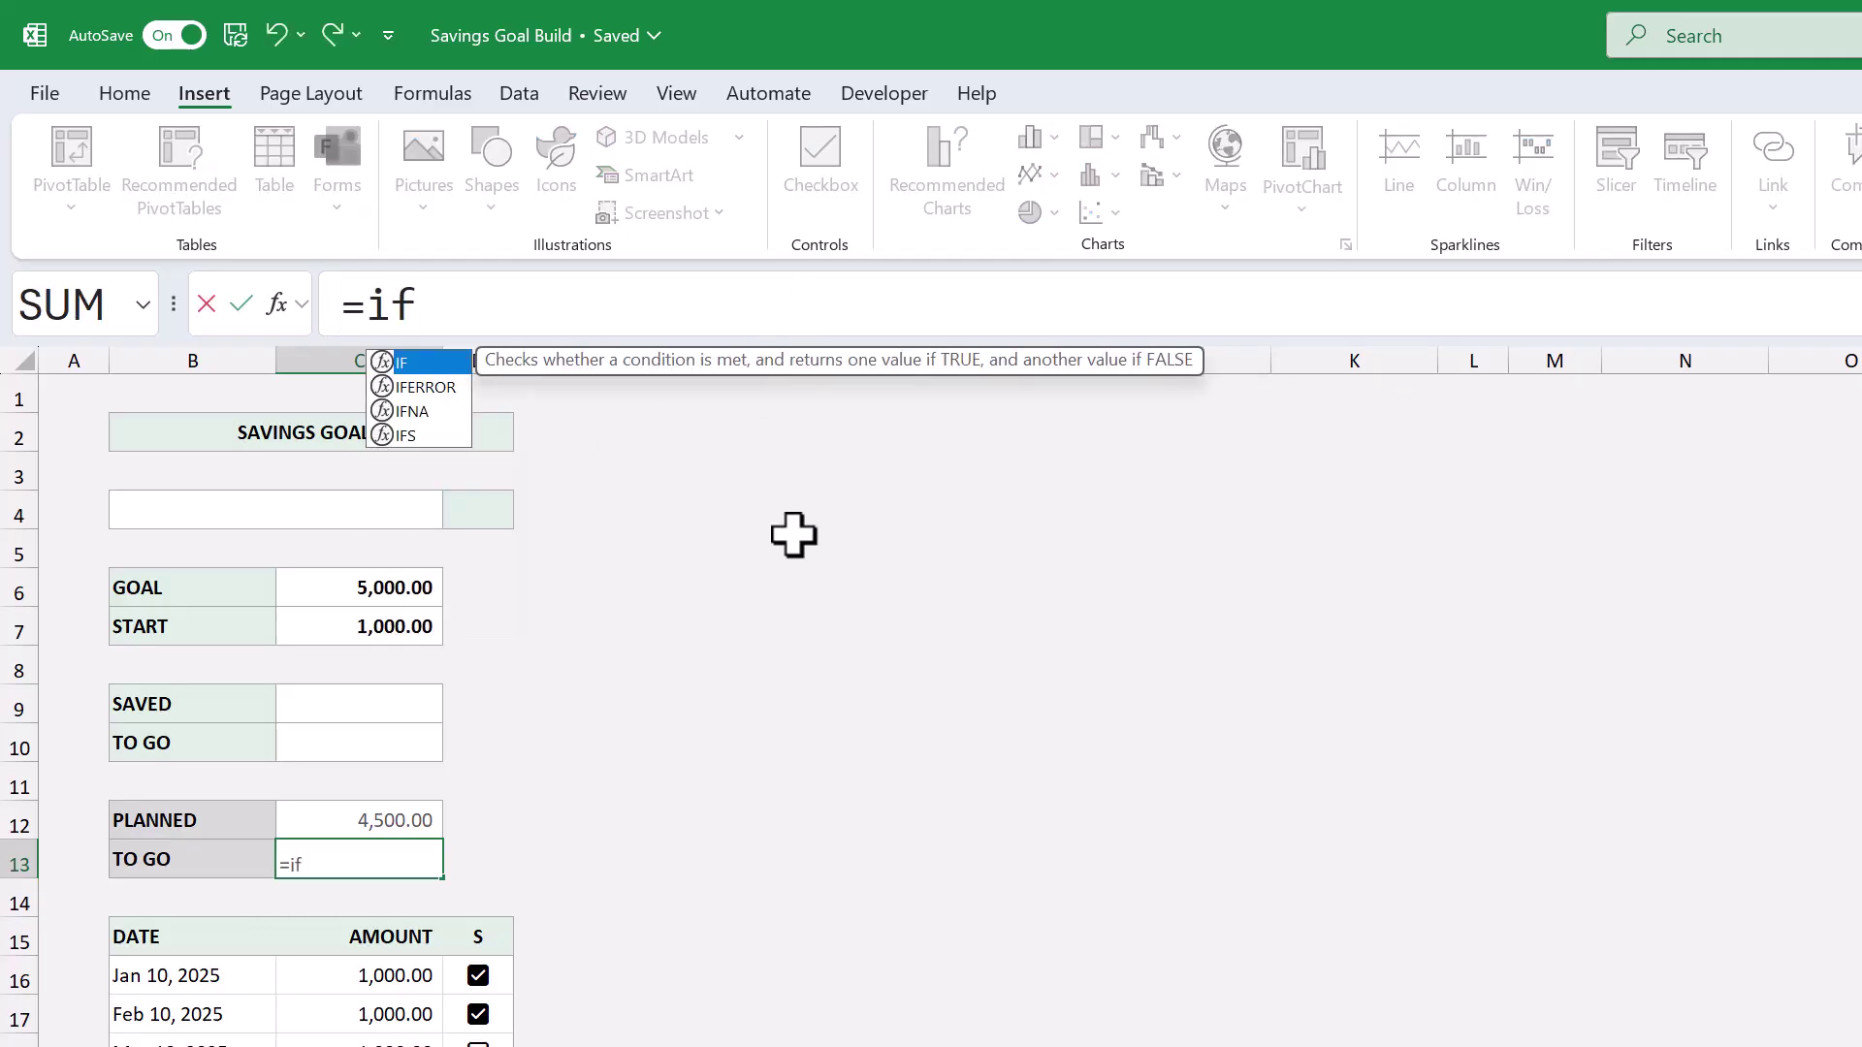
pyautogui.press('Tab')
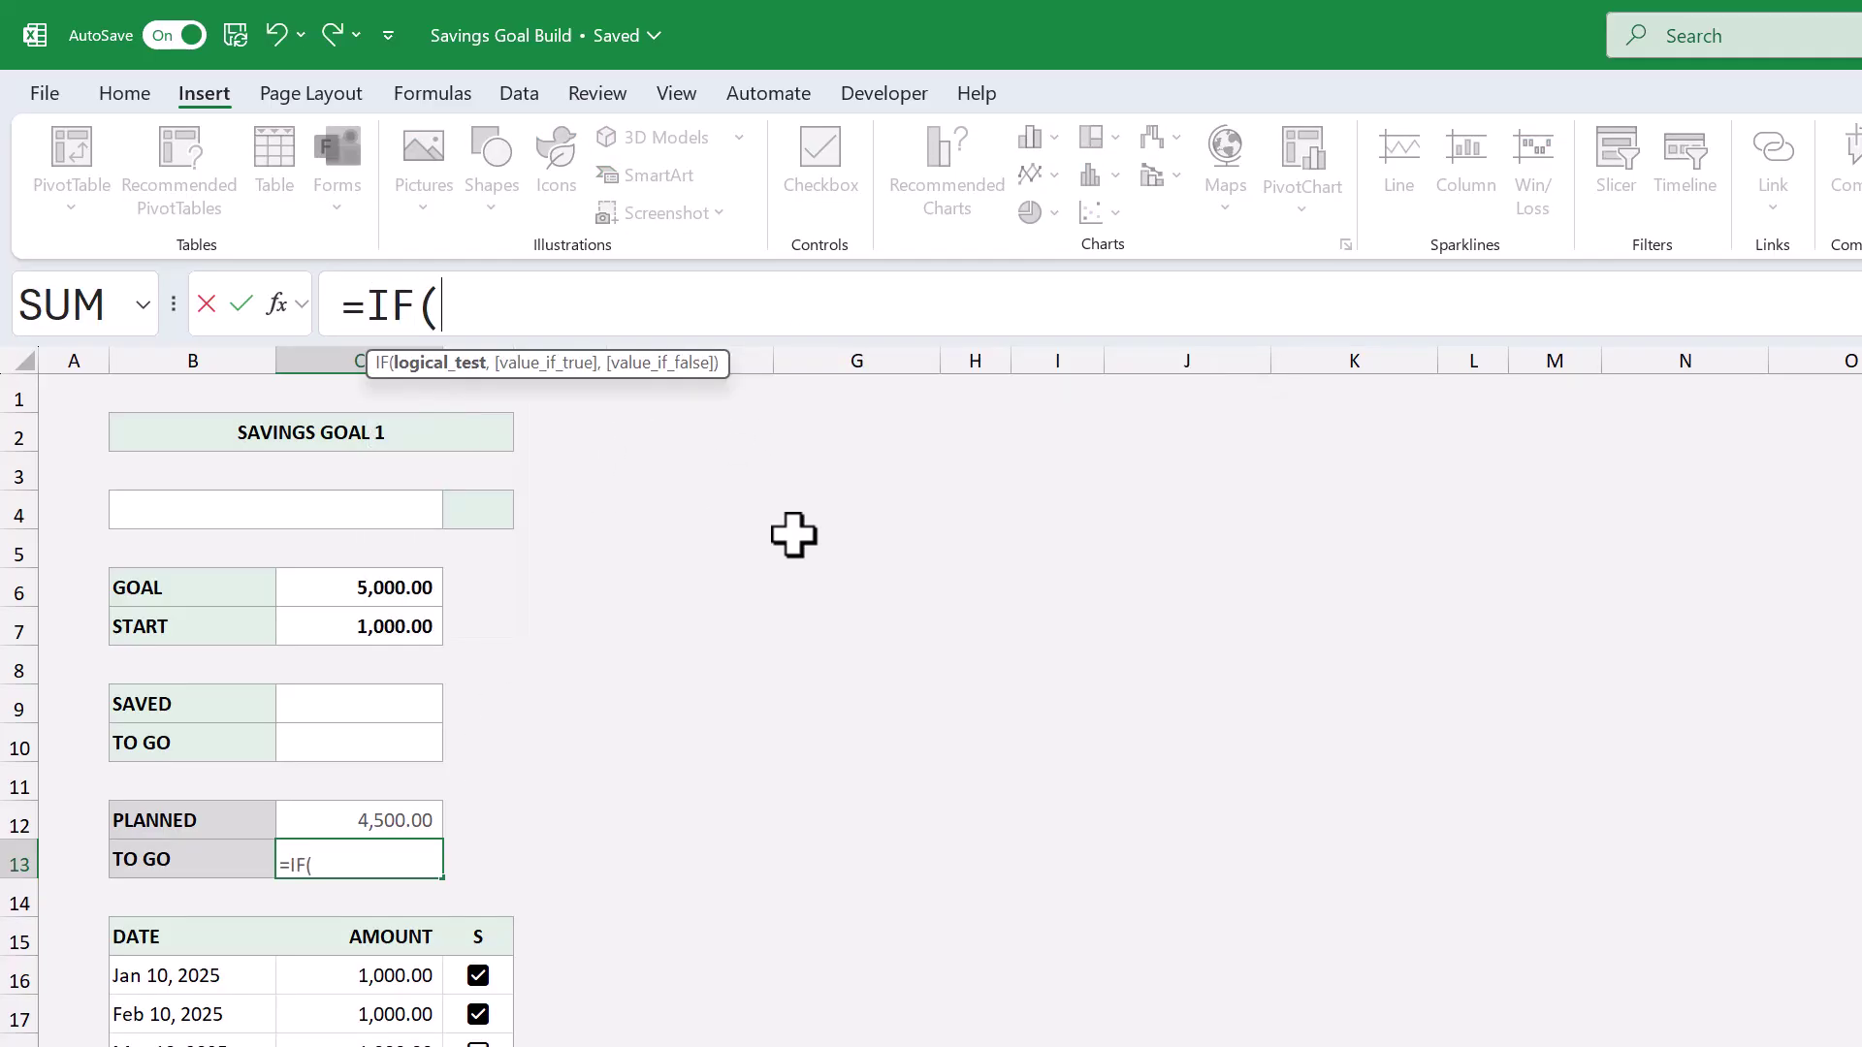
pyautogui.write('C12')
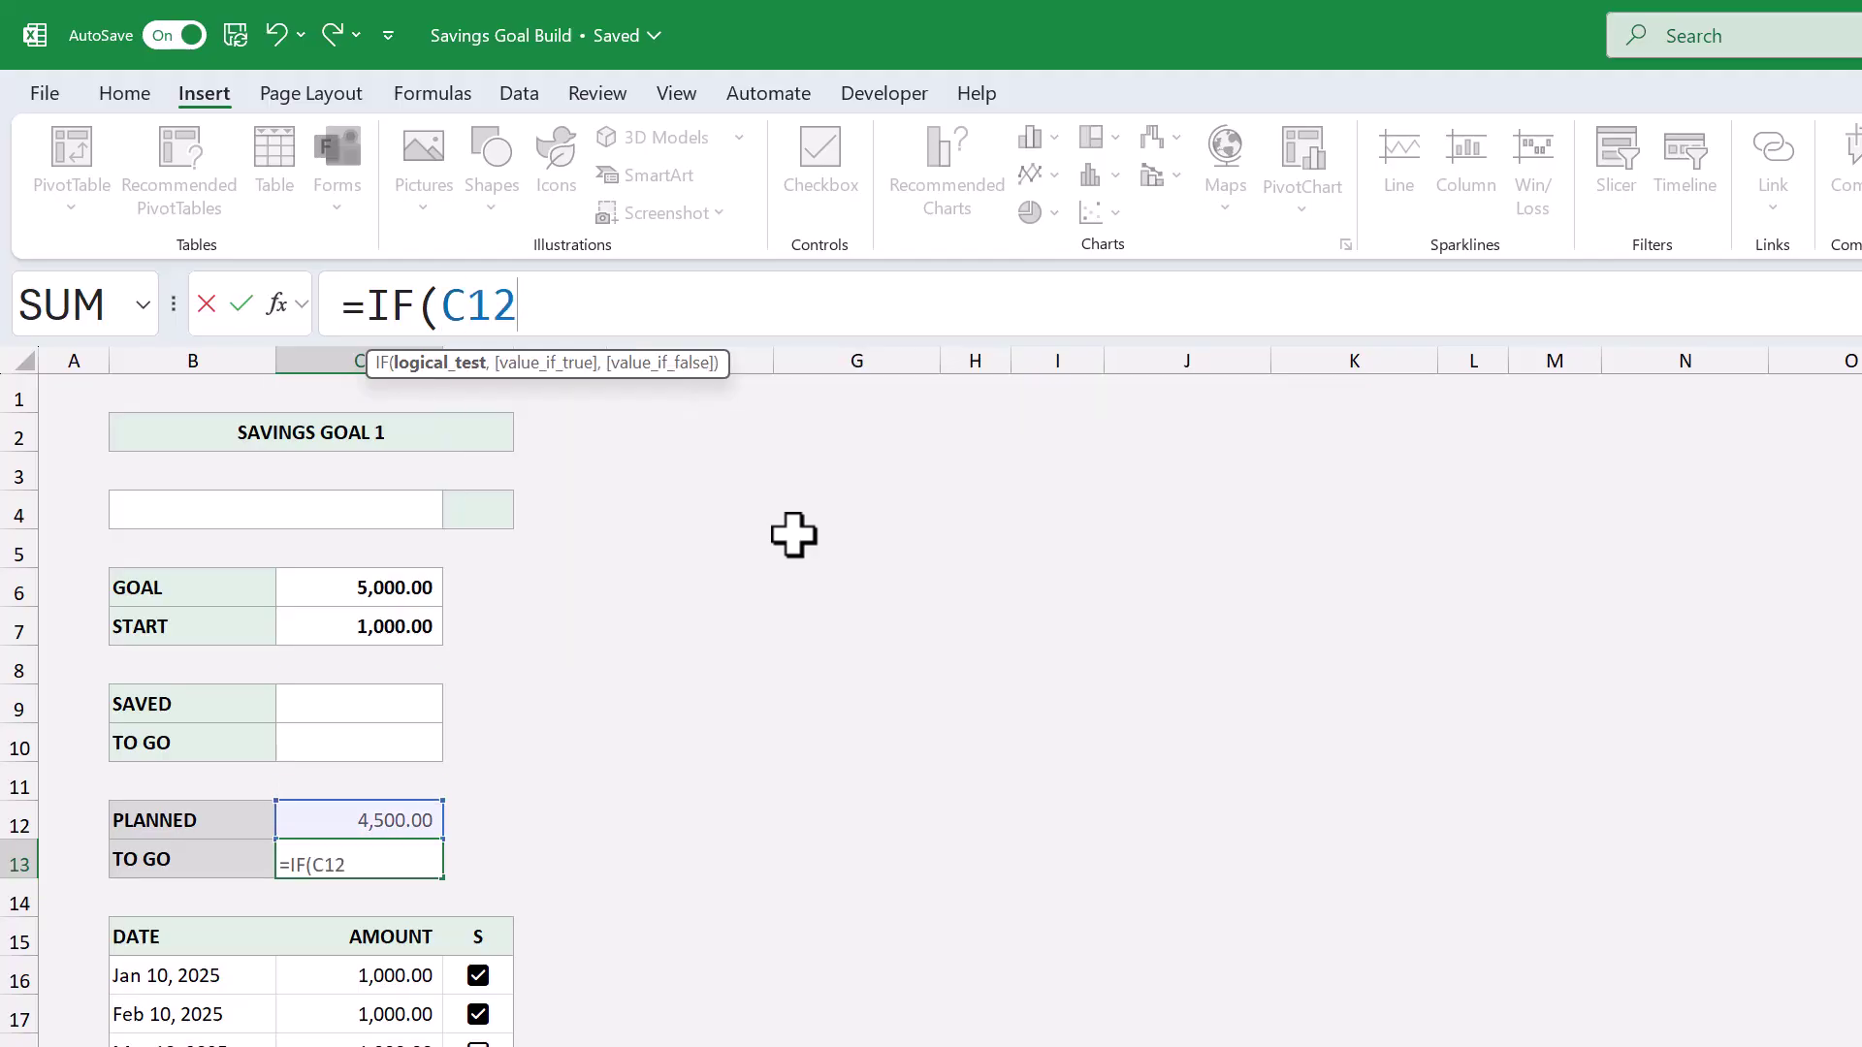
pyautogui.write('<C6')
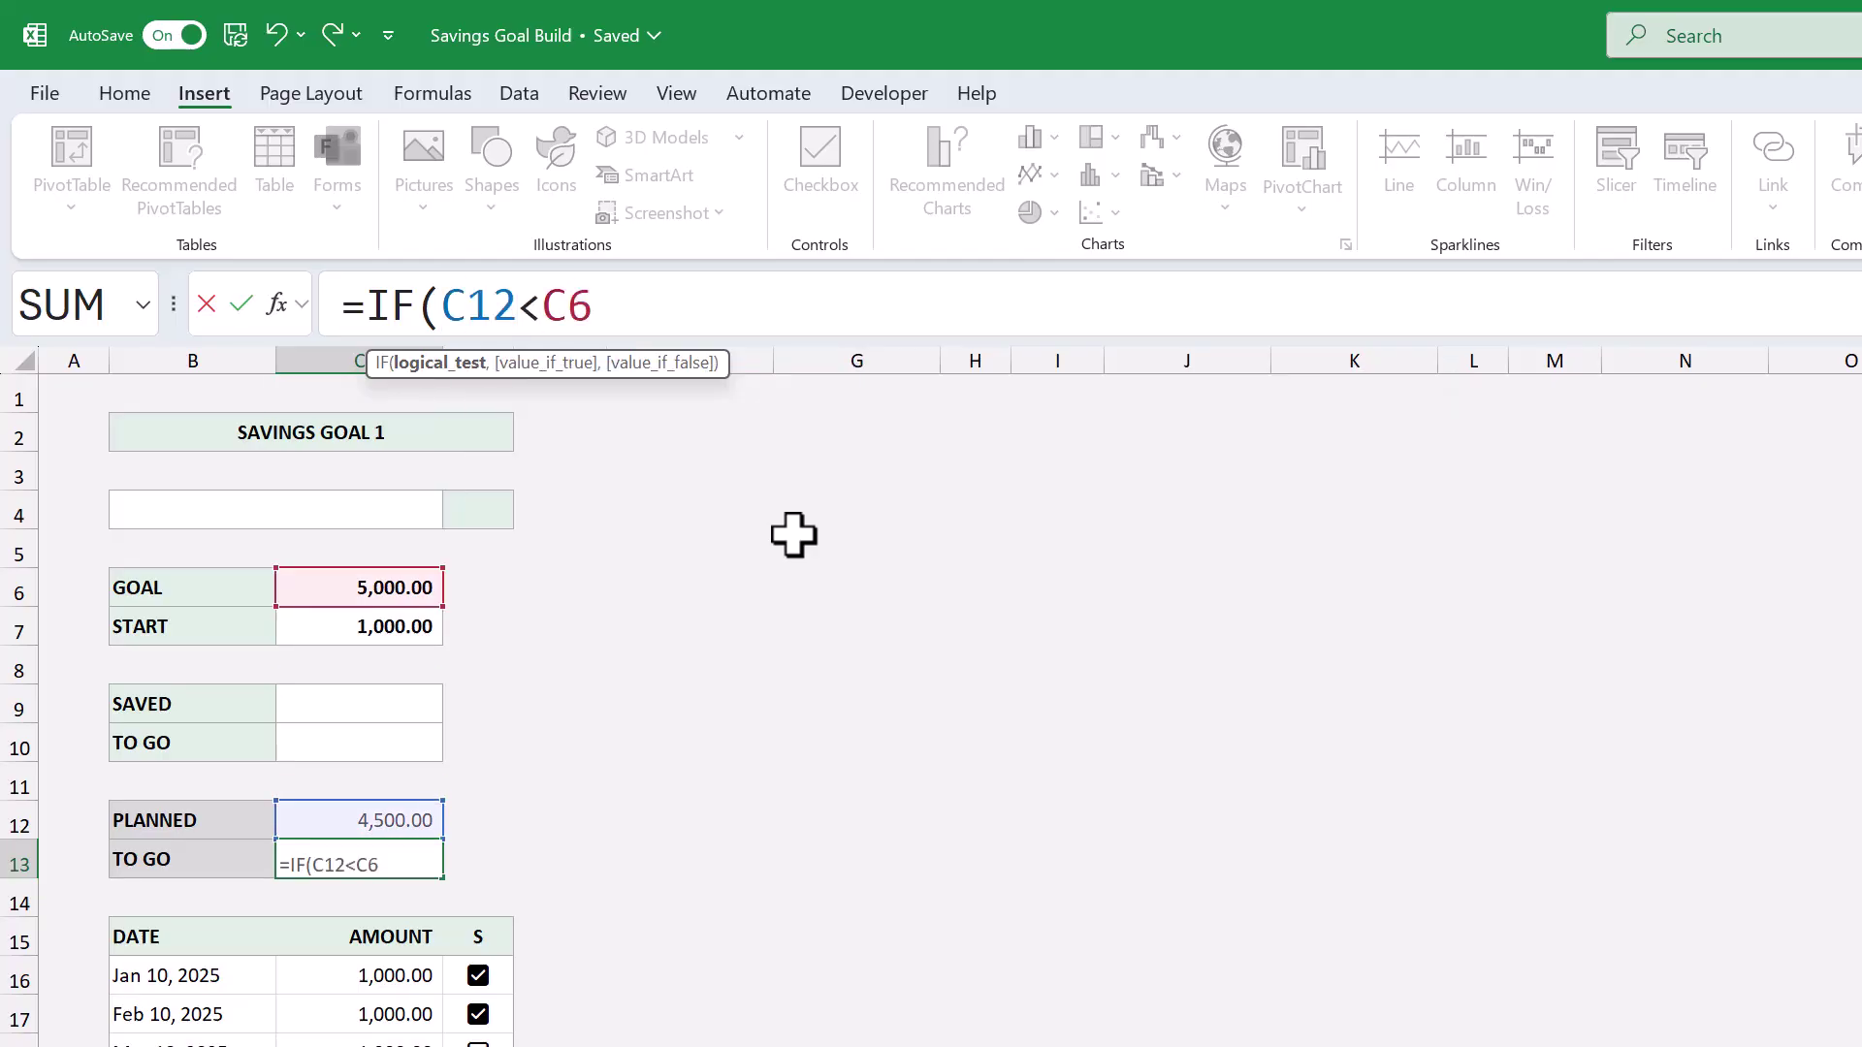
pyautogui.write(',')
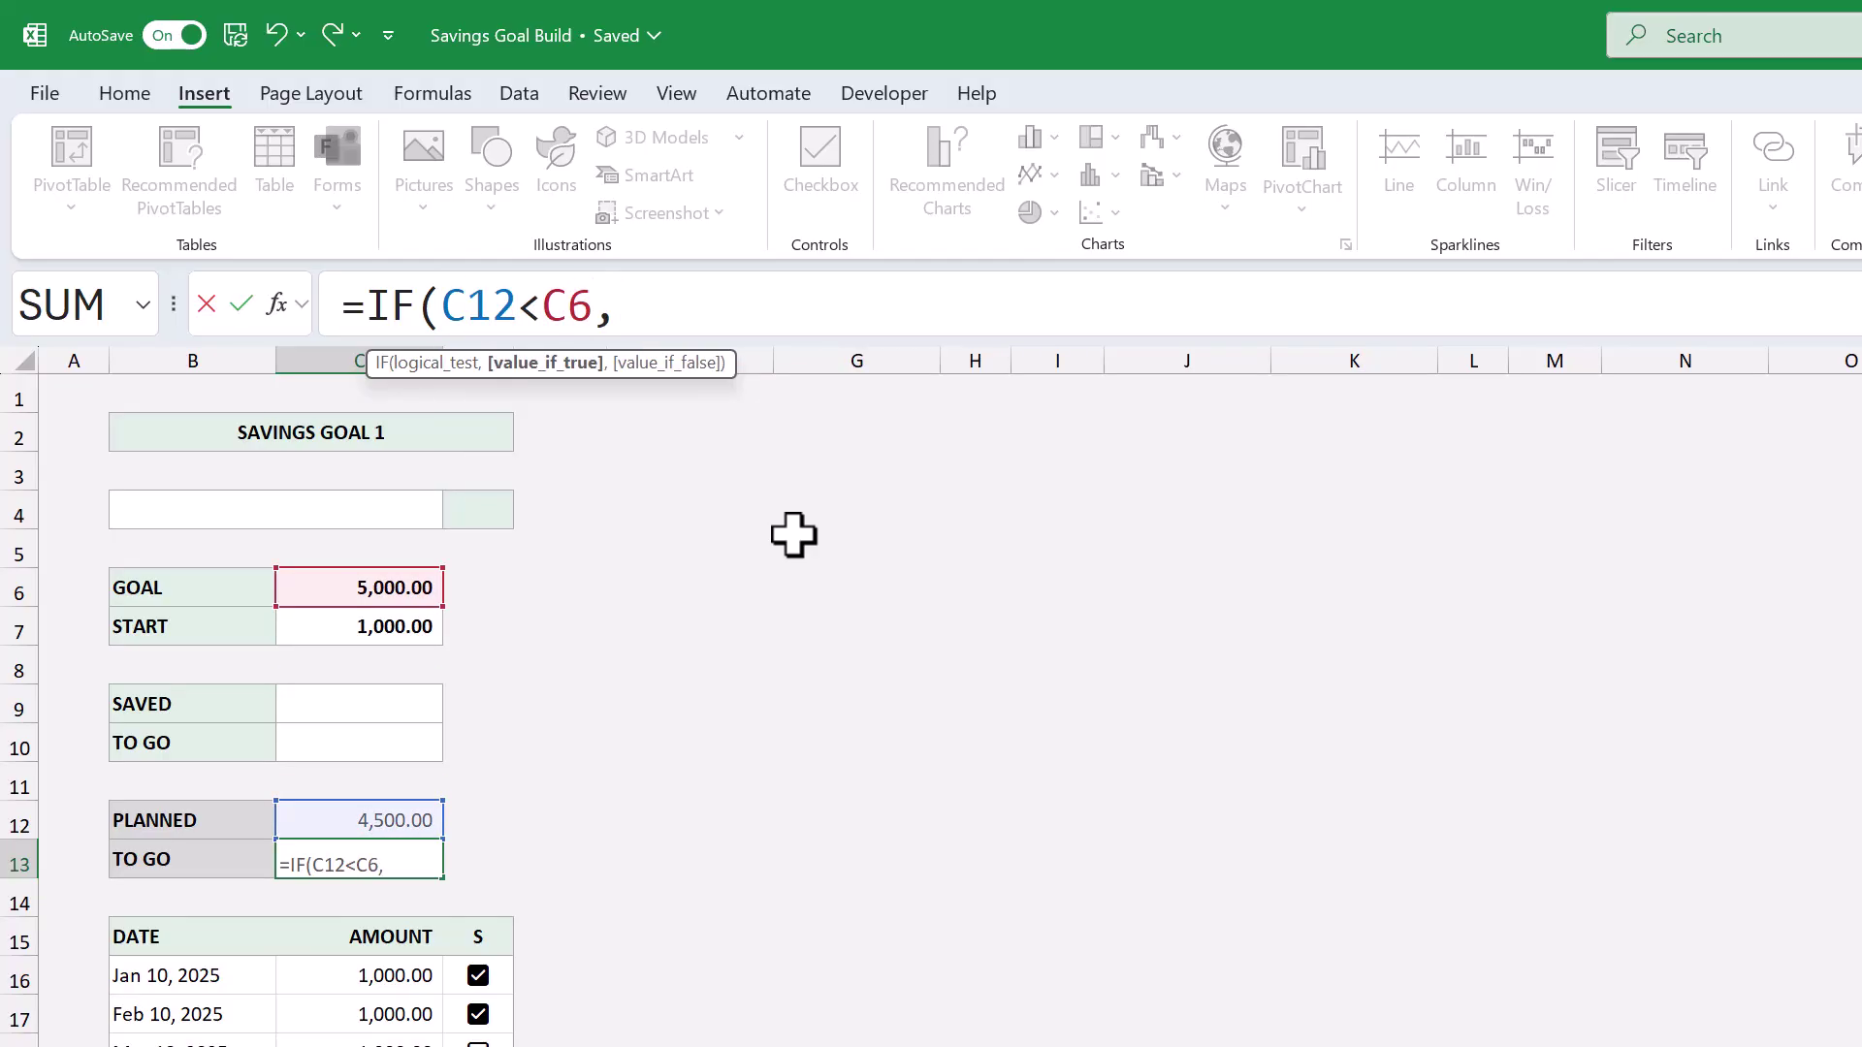
pyautogui.write('C6-C12,0)')
pyautogui.press('Return')
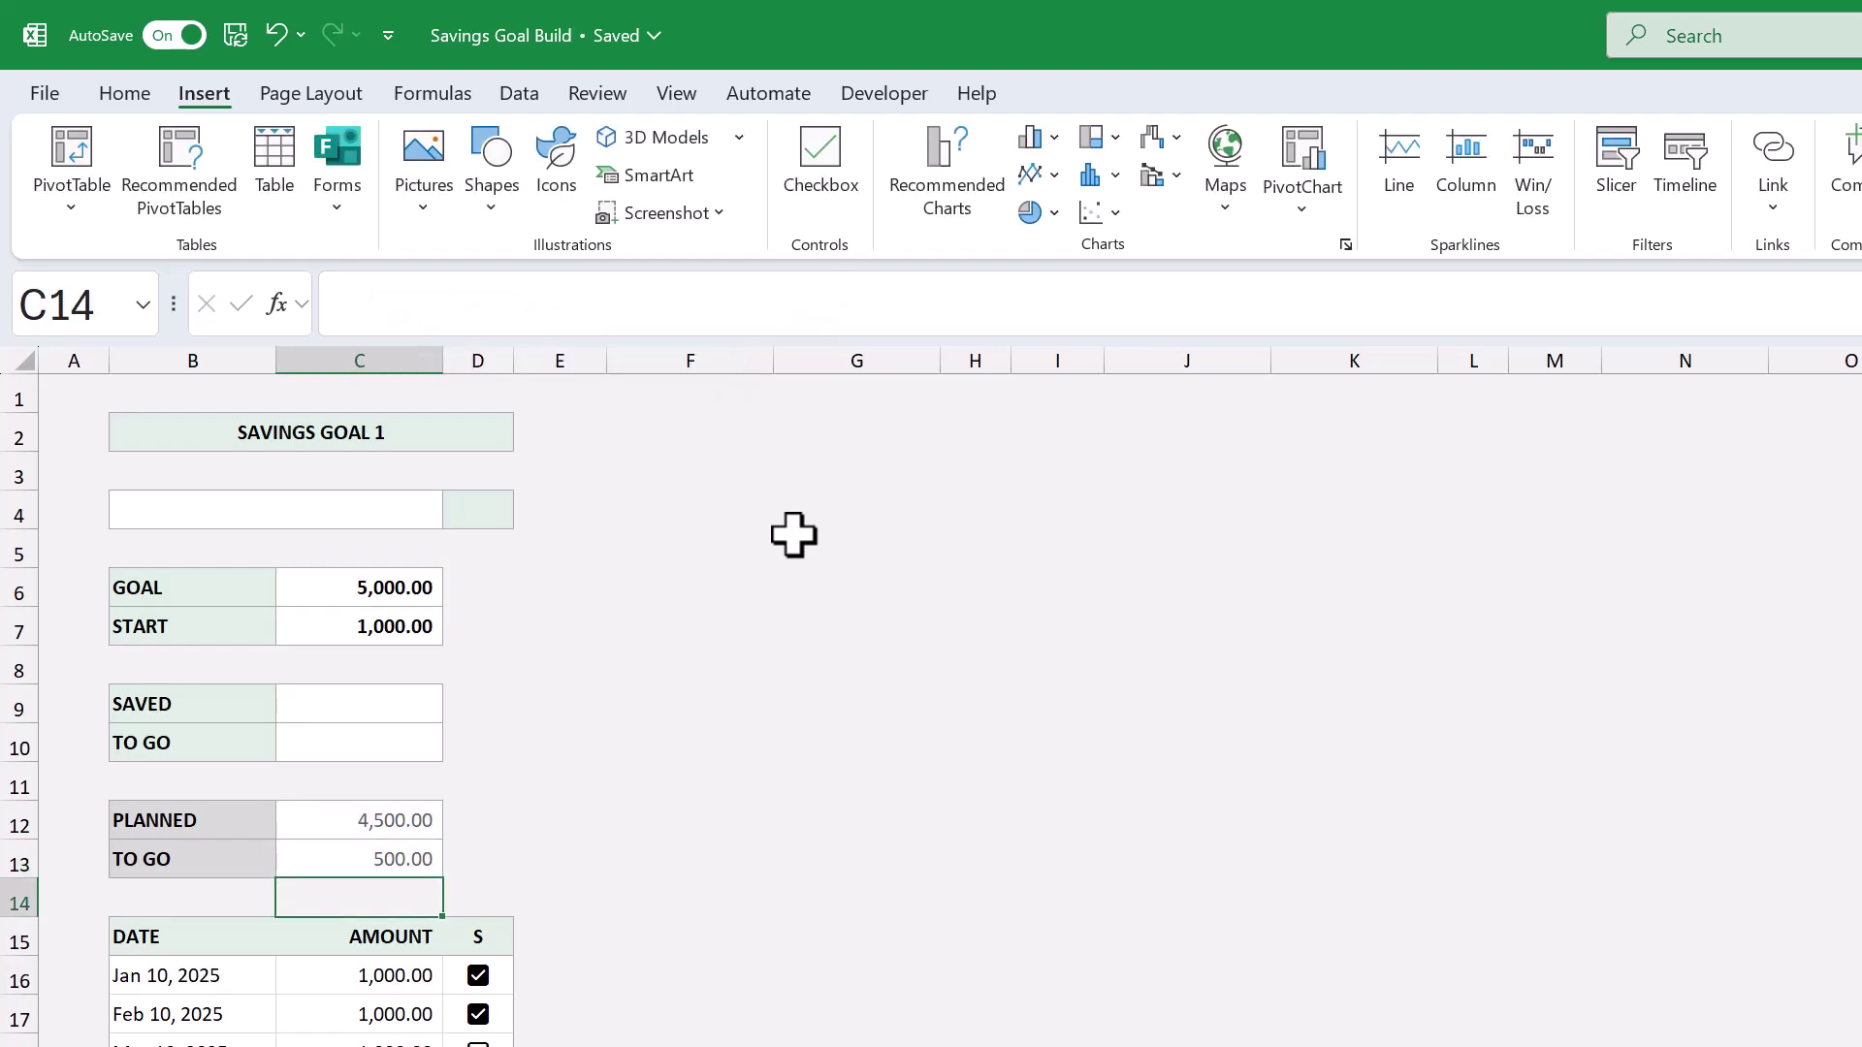
pyautogui.click(423, 857)
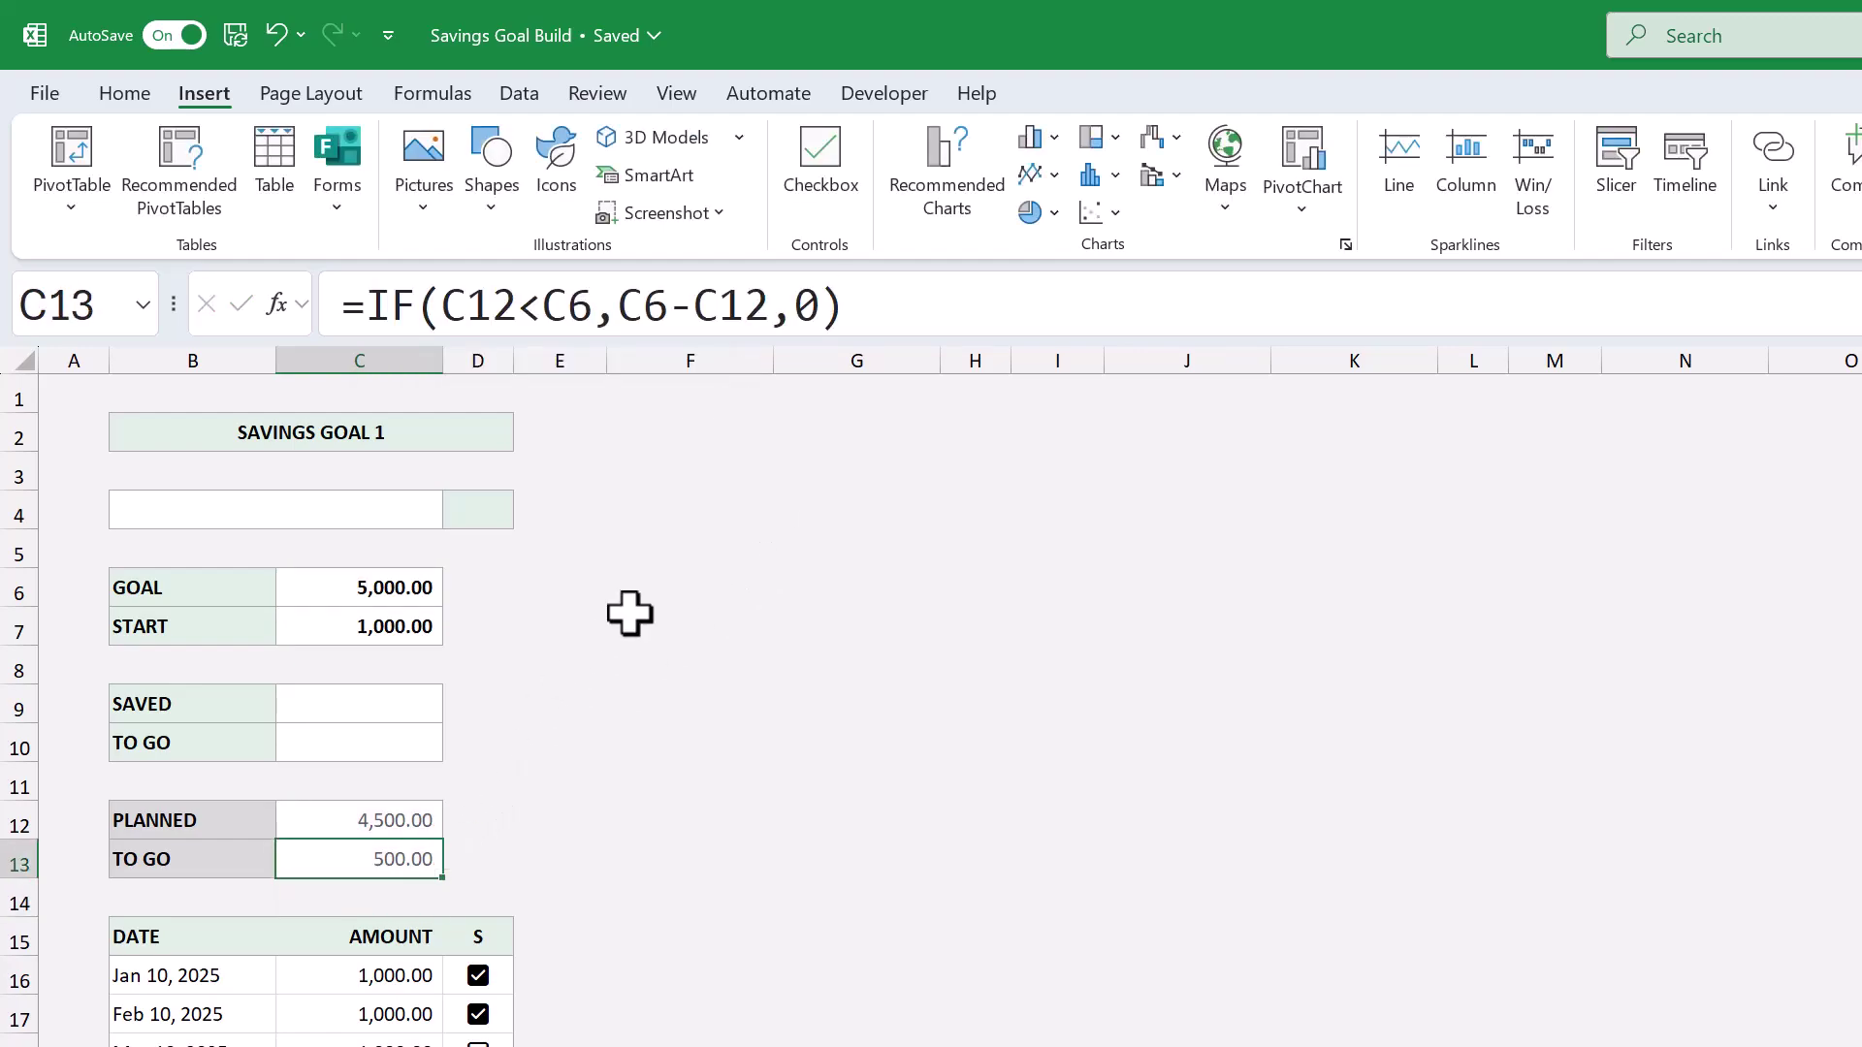
pyautogui.click(951, 310)
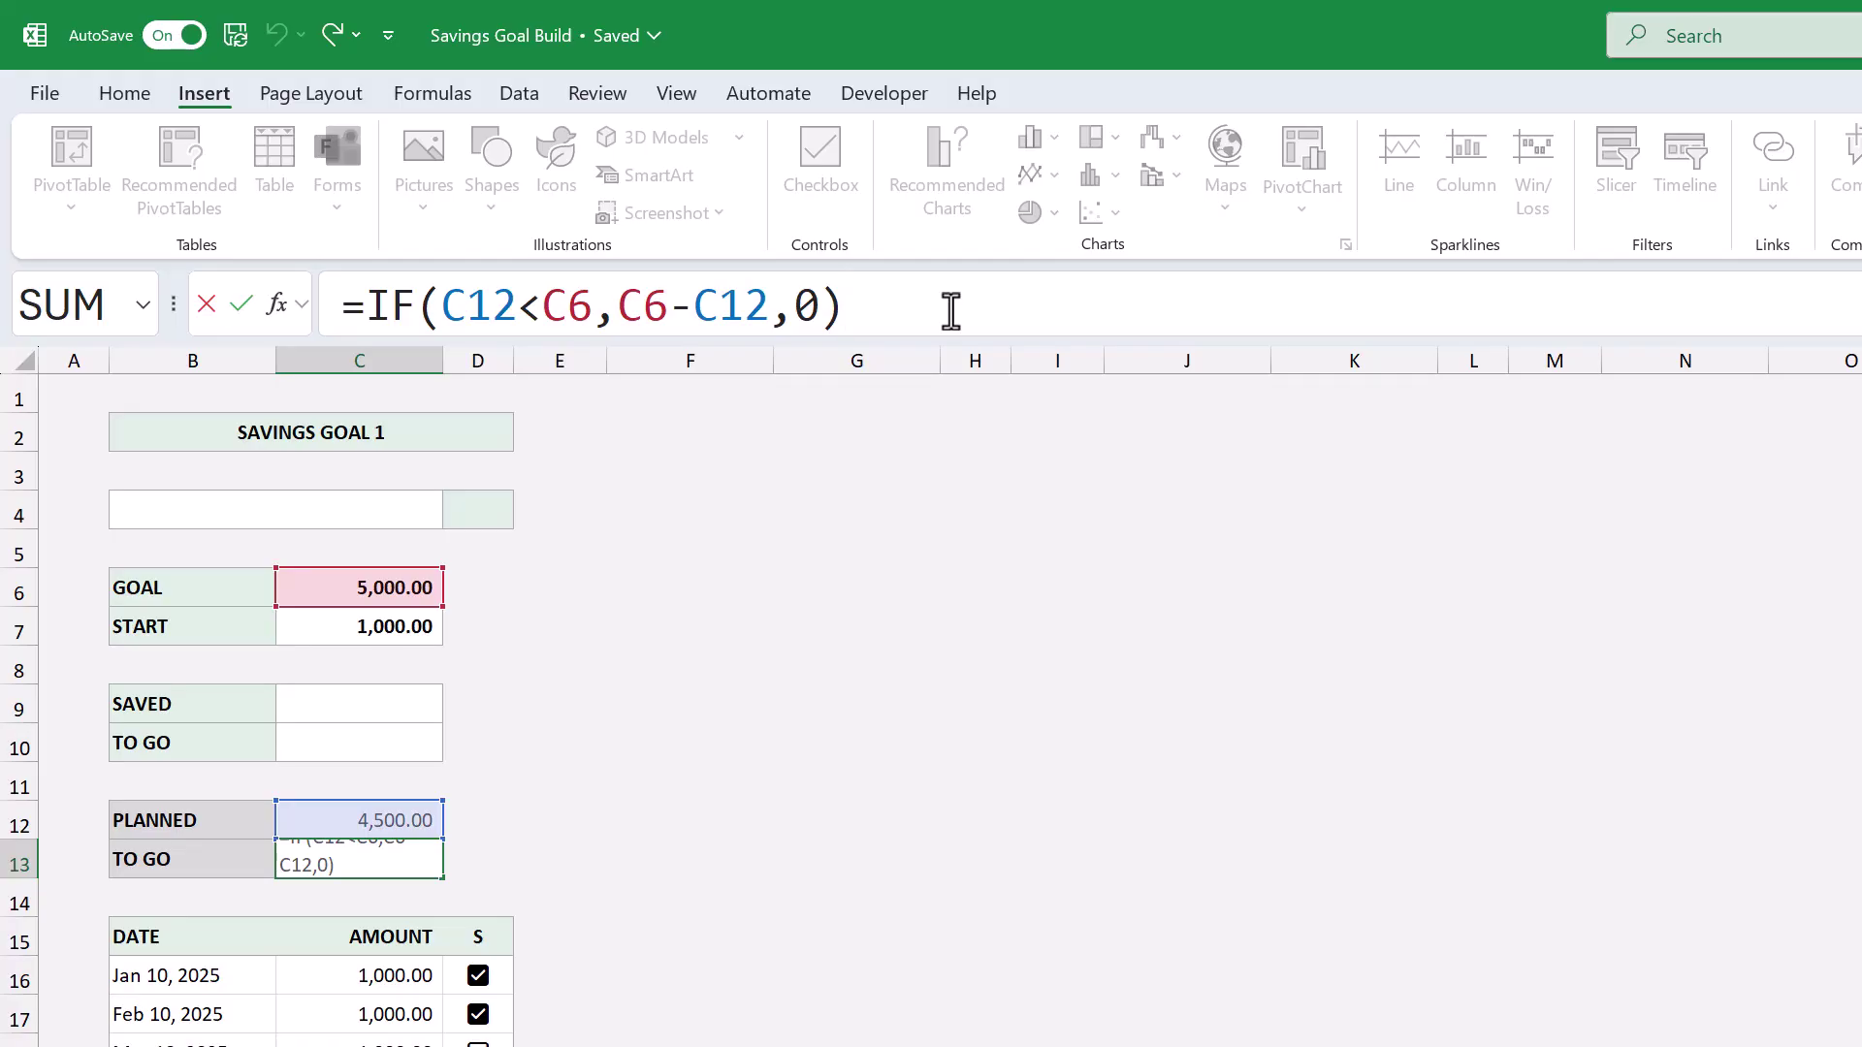
pyautogui.press('Return')
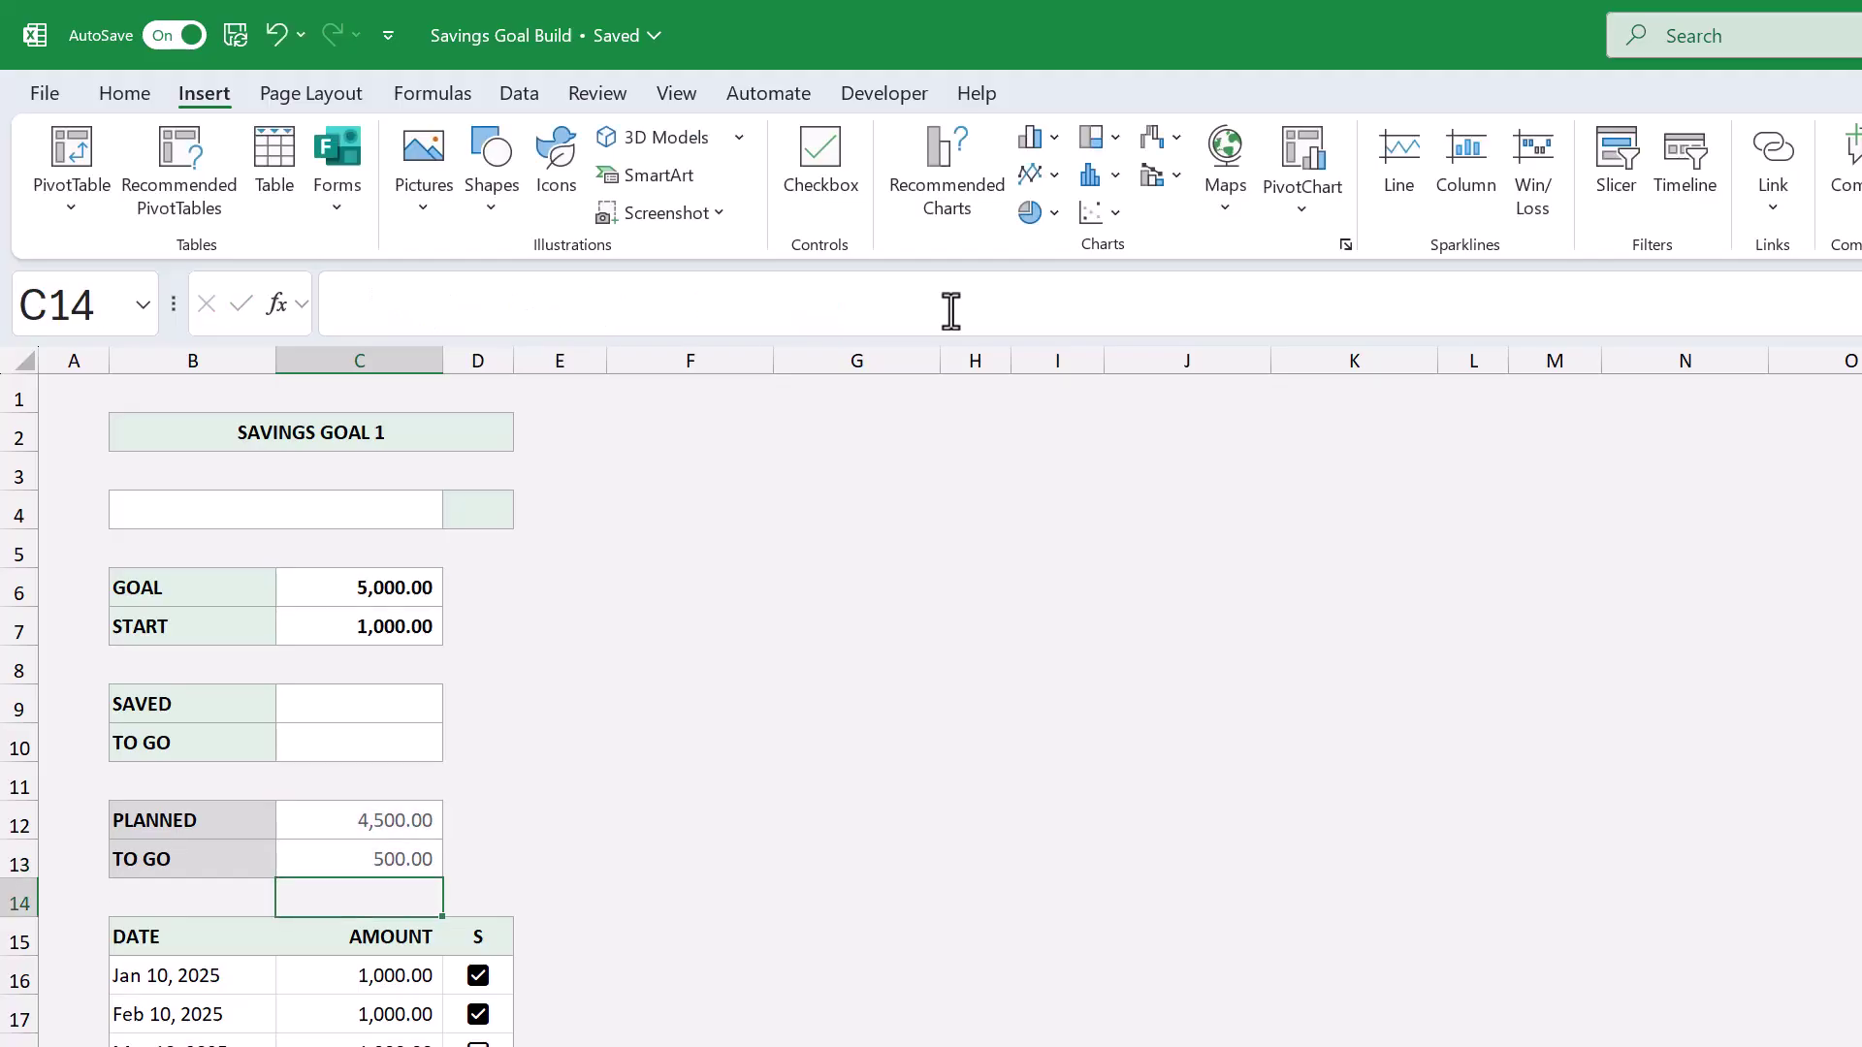
# Step: Enter =C7+SUMIF(GoalTable[S],TRUE,GoalTable[AMOUNT]) in C9 so SAVED shows 3,000.00
pyautogui.click(361, 702)
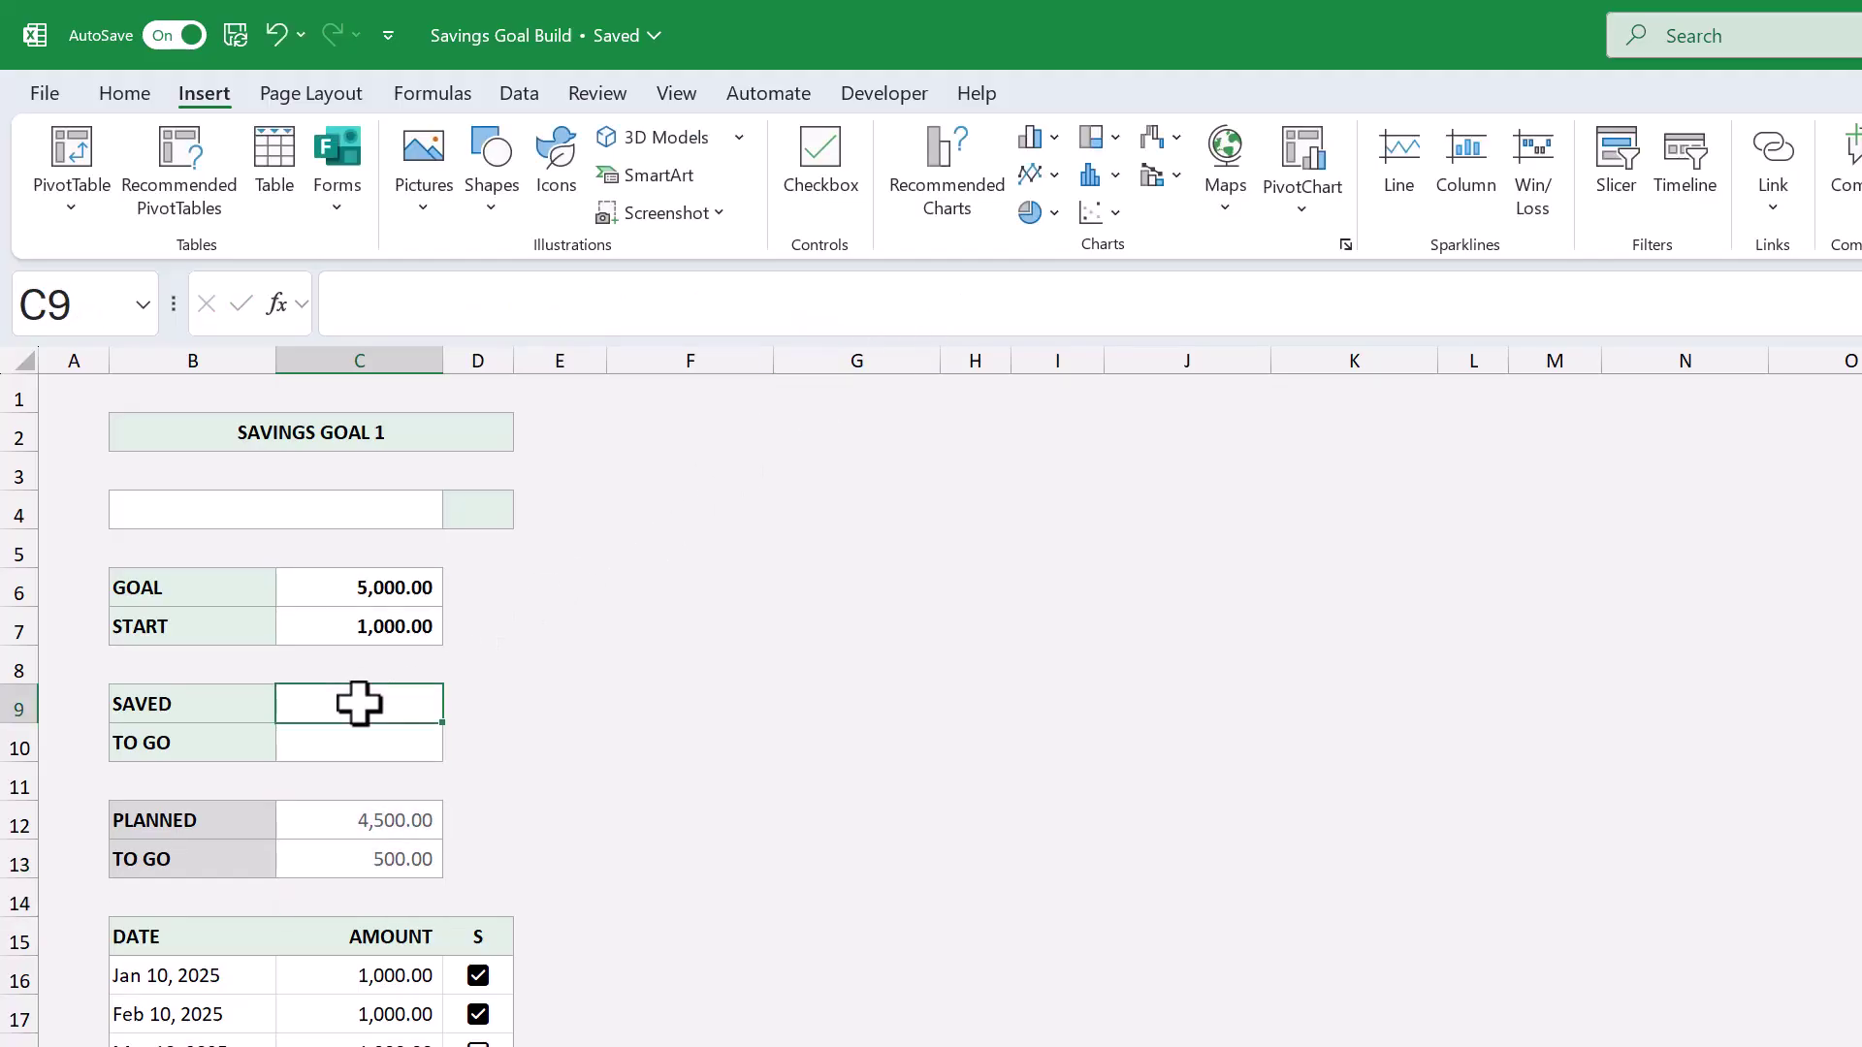
pyautogui.write('=')
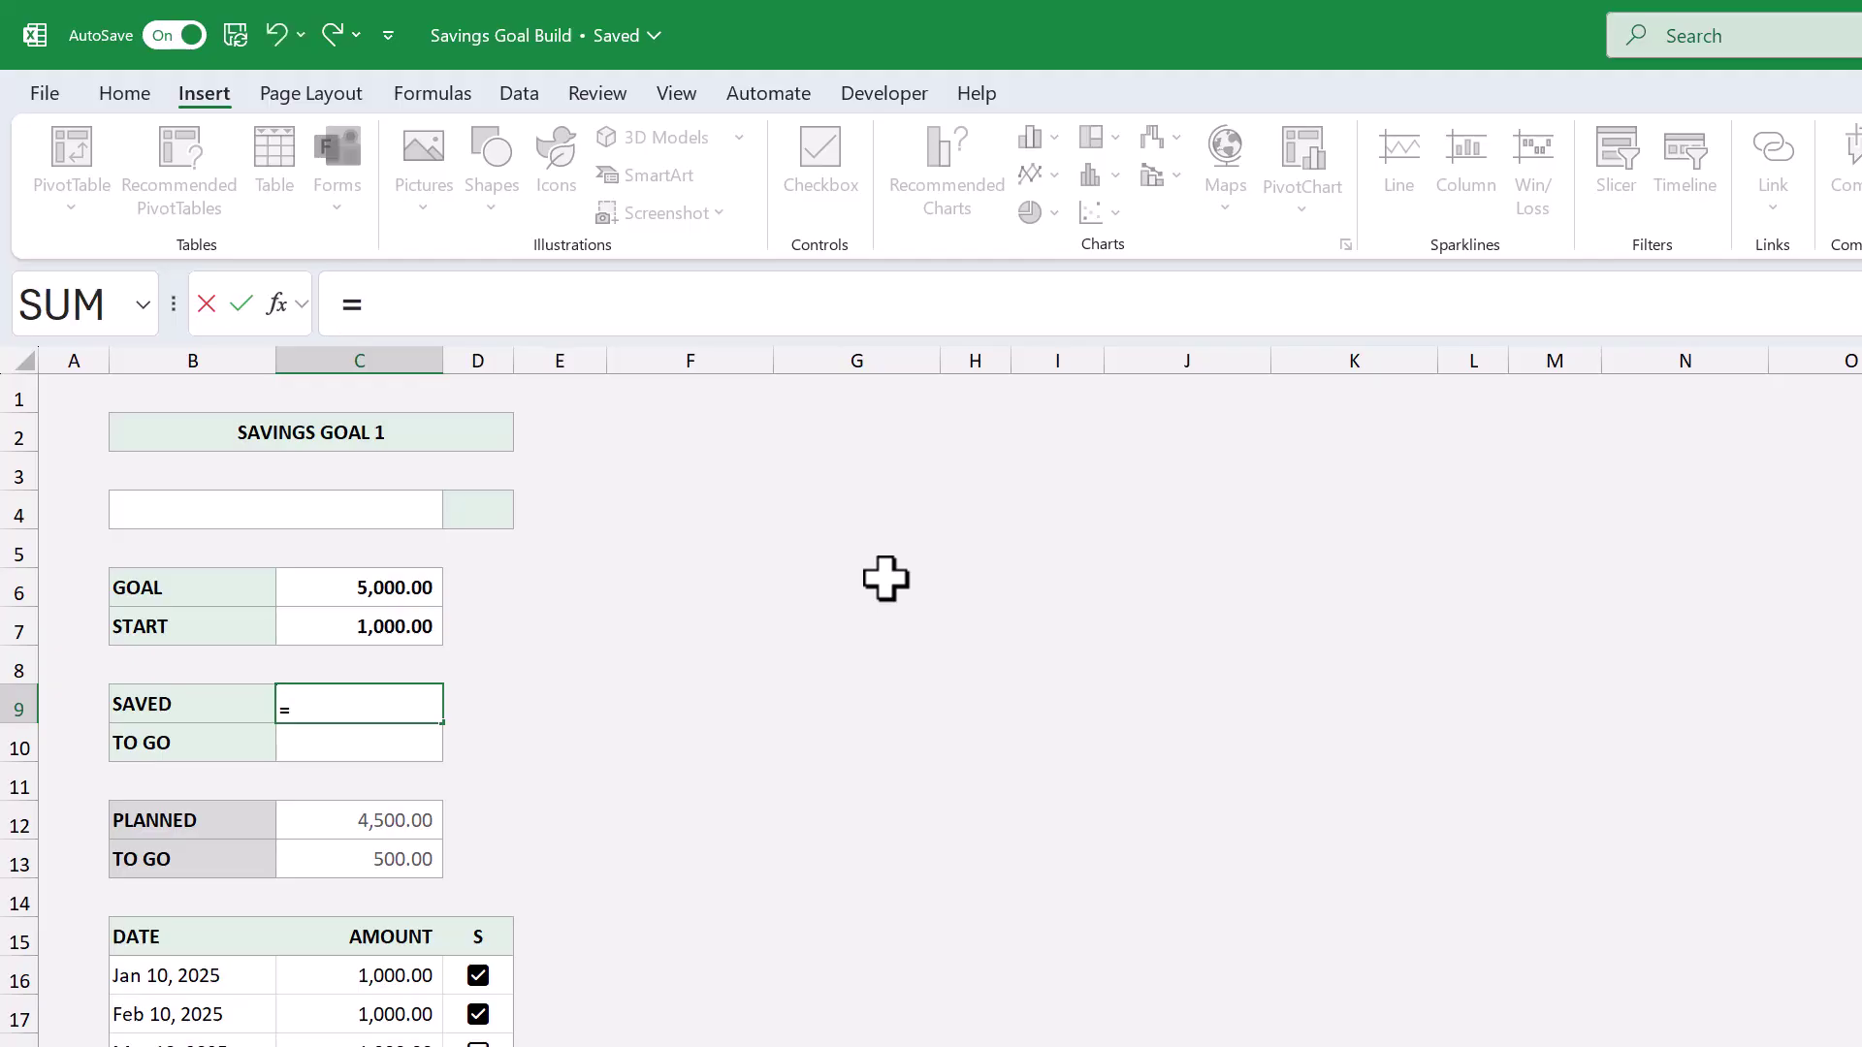
pyautogui.write('C7+sumi')
pyautogui.press('Tab')
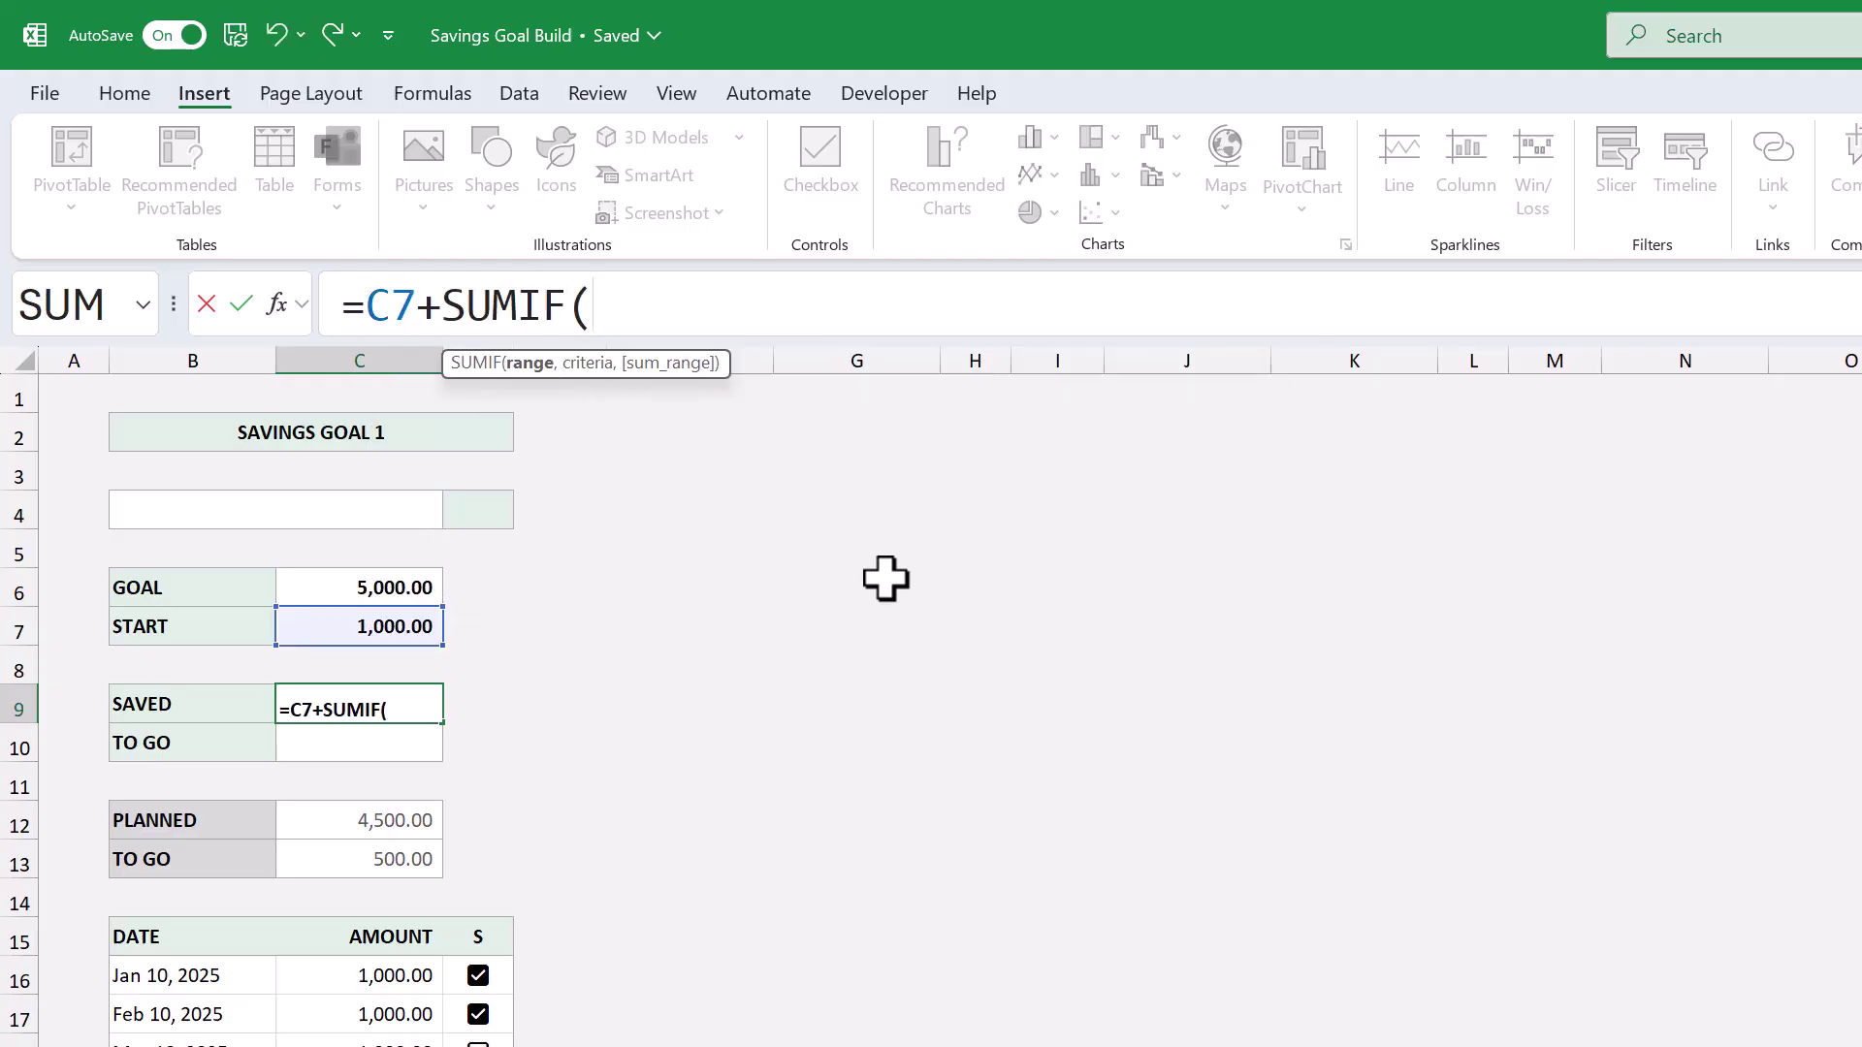
pyautogui.write('goal')
pyautogui.press('Tab')
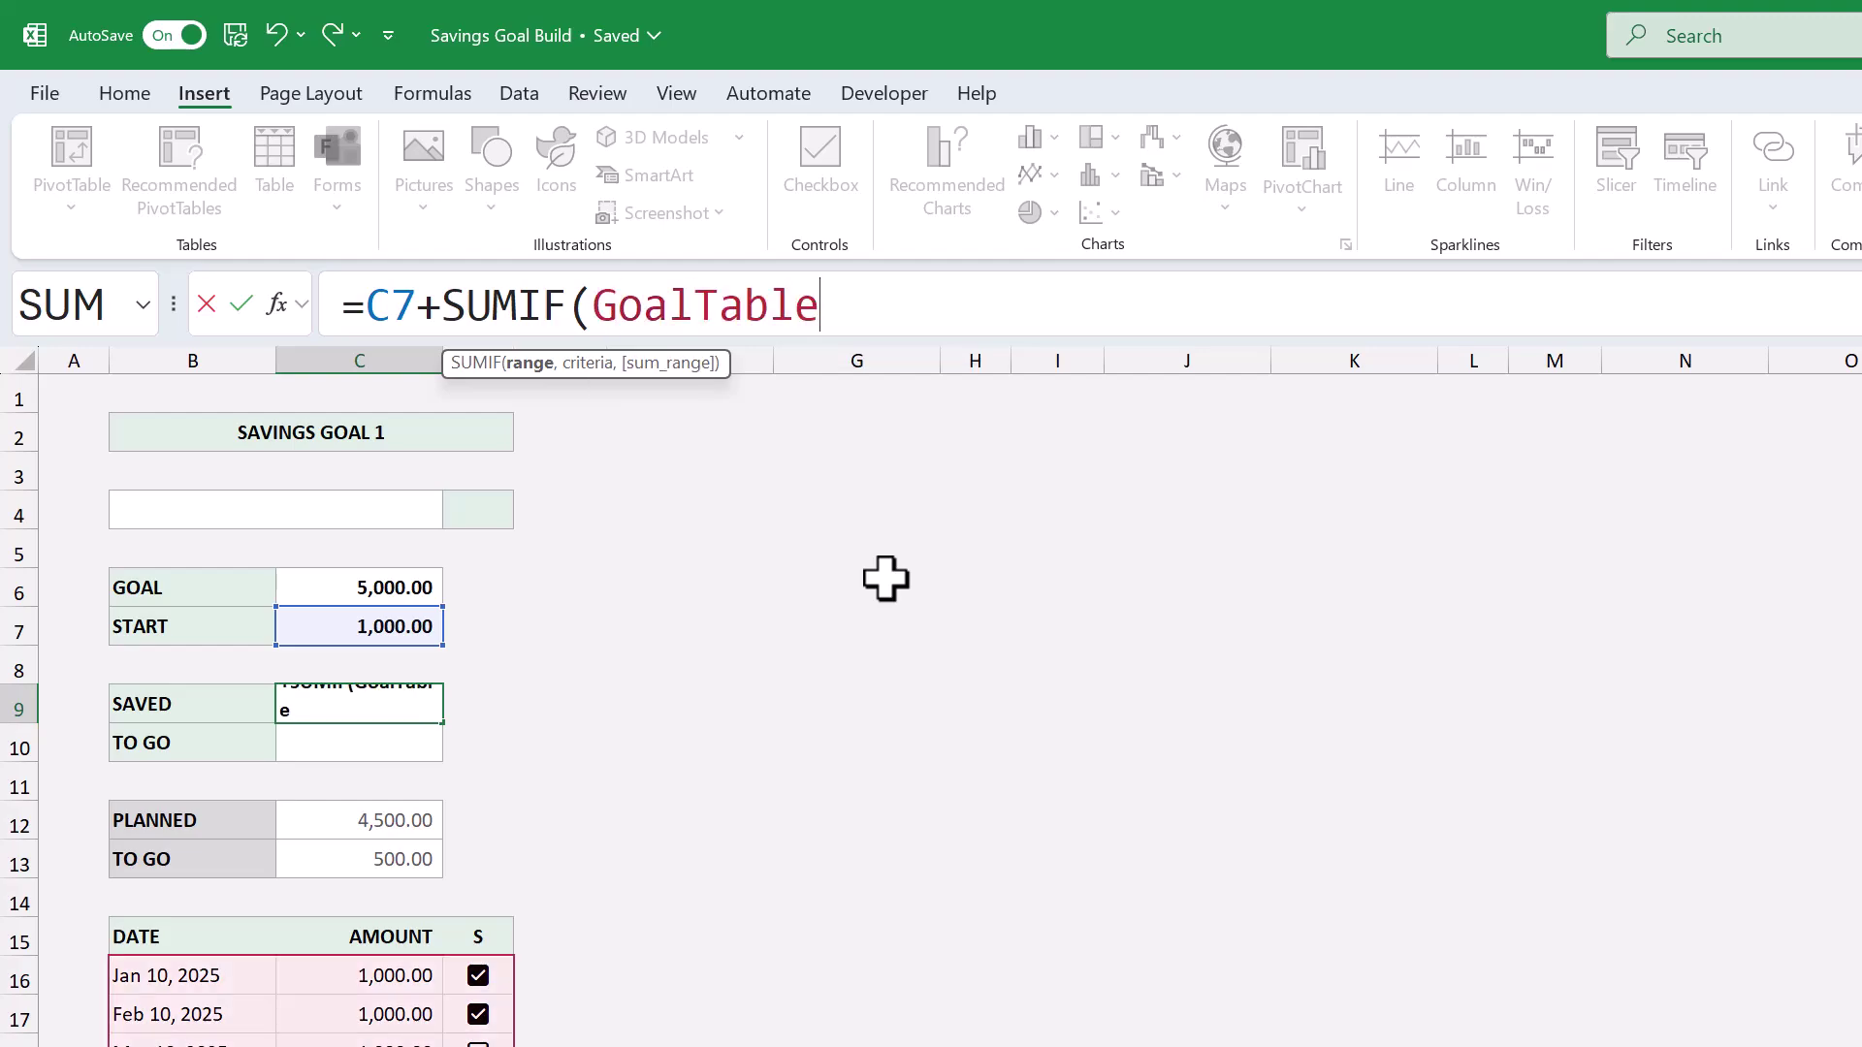
pyautogui.write('[S')
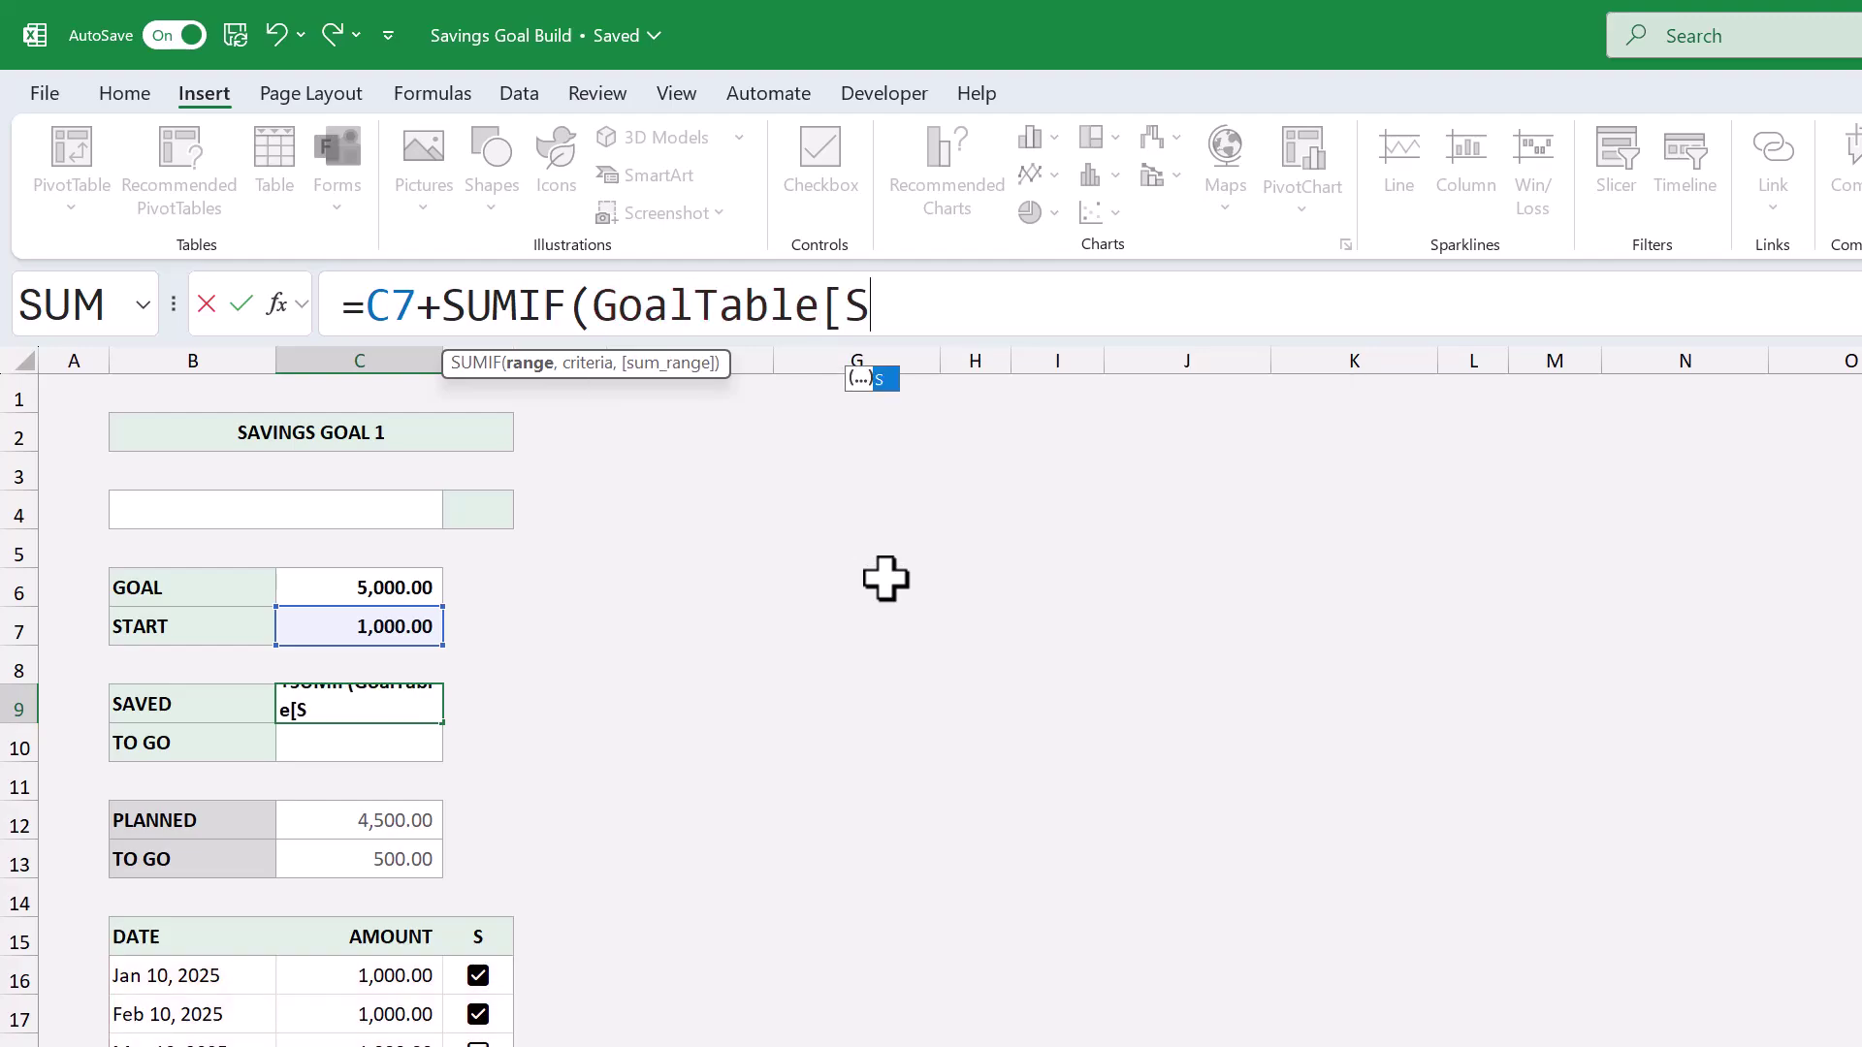
pyautogui.write(']')
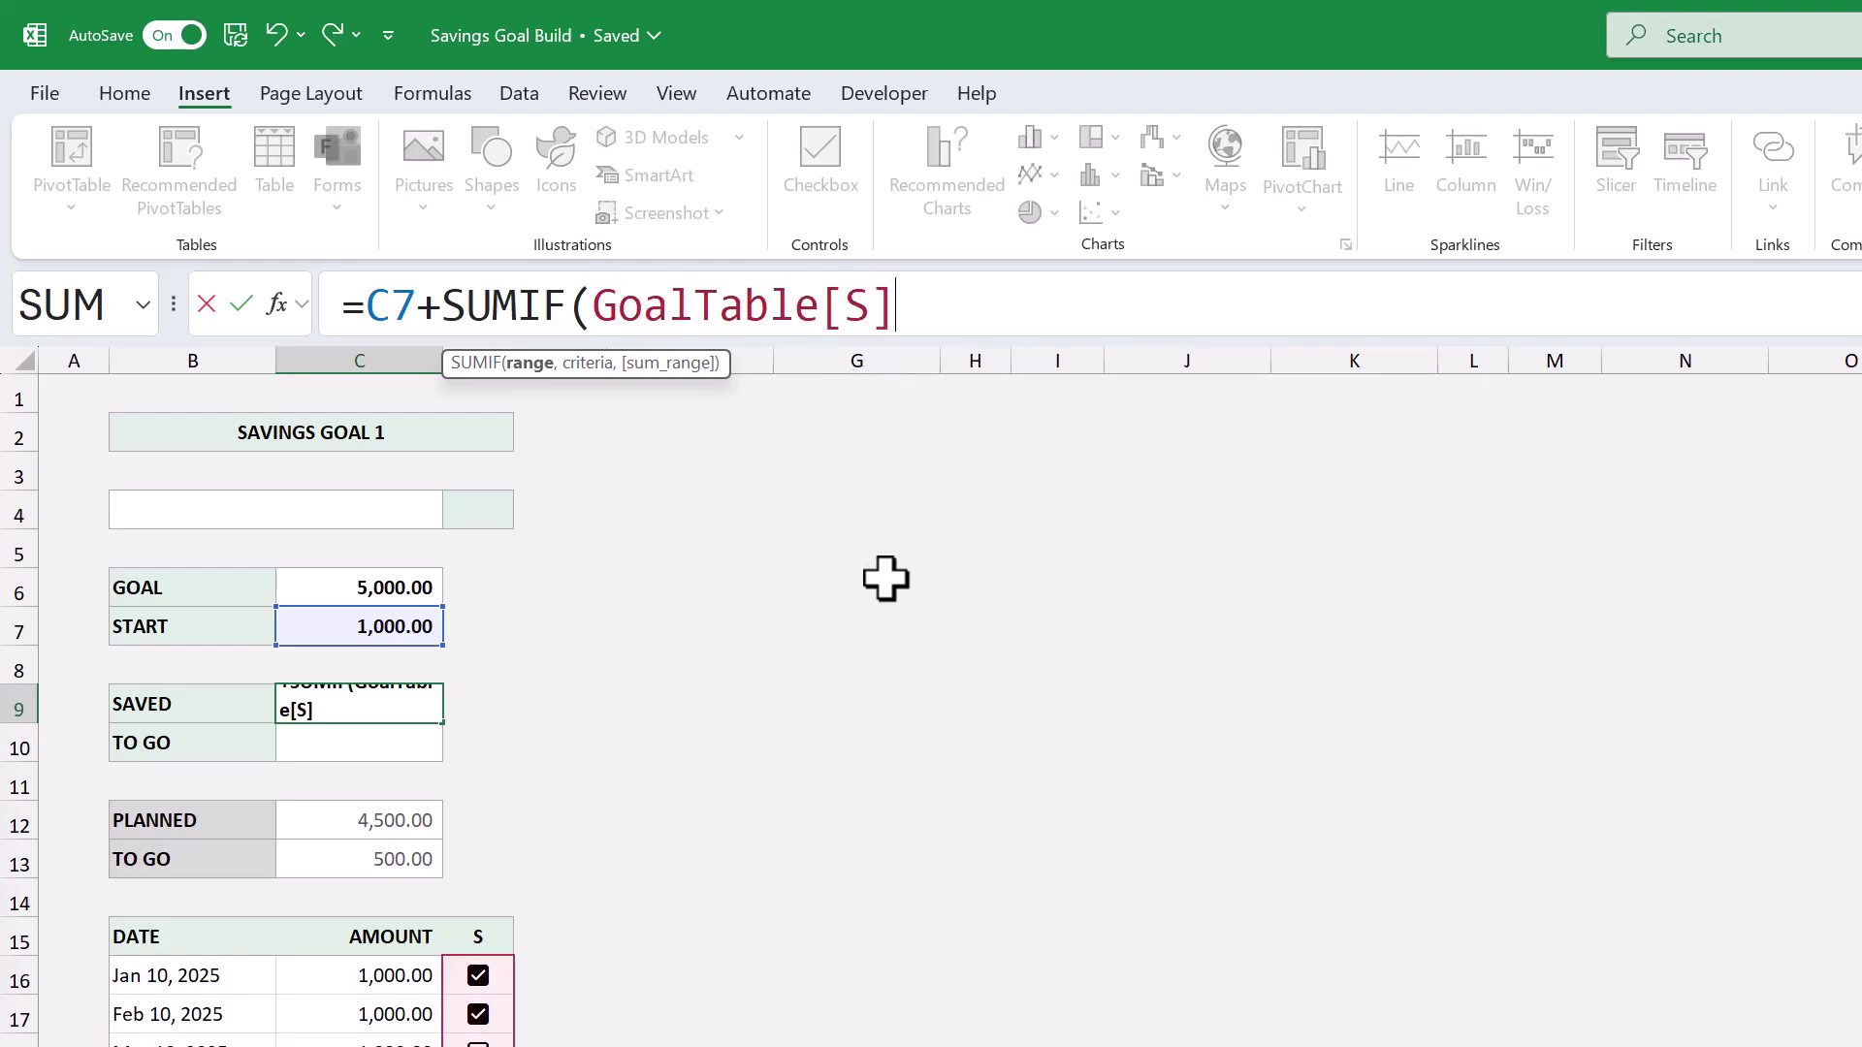
pyautogui.write(',TRUE,')
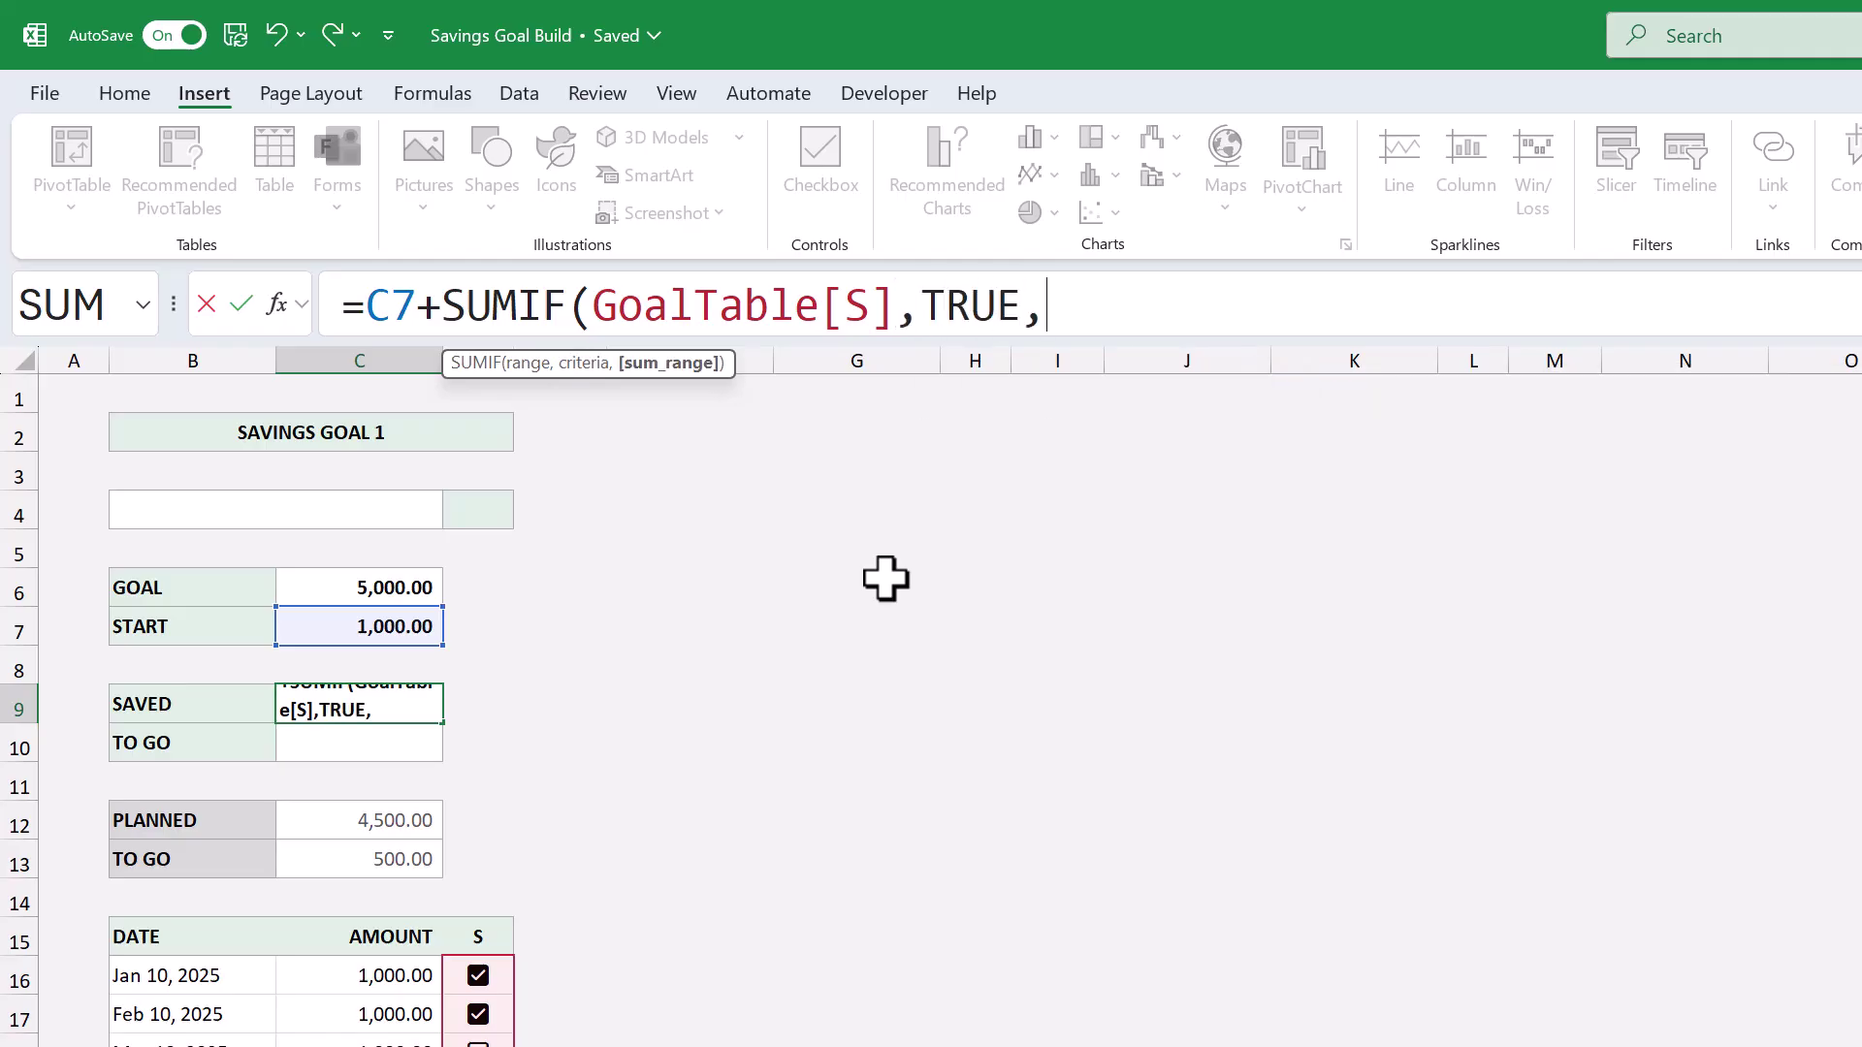
pyautogui.write('go')
pyautogui.press('Tab')
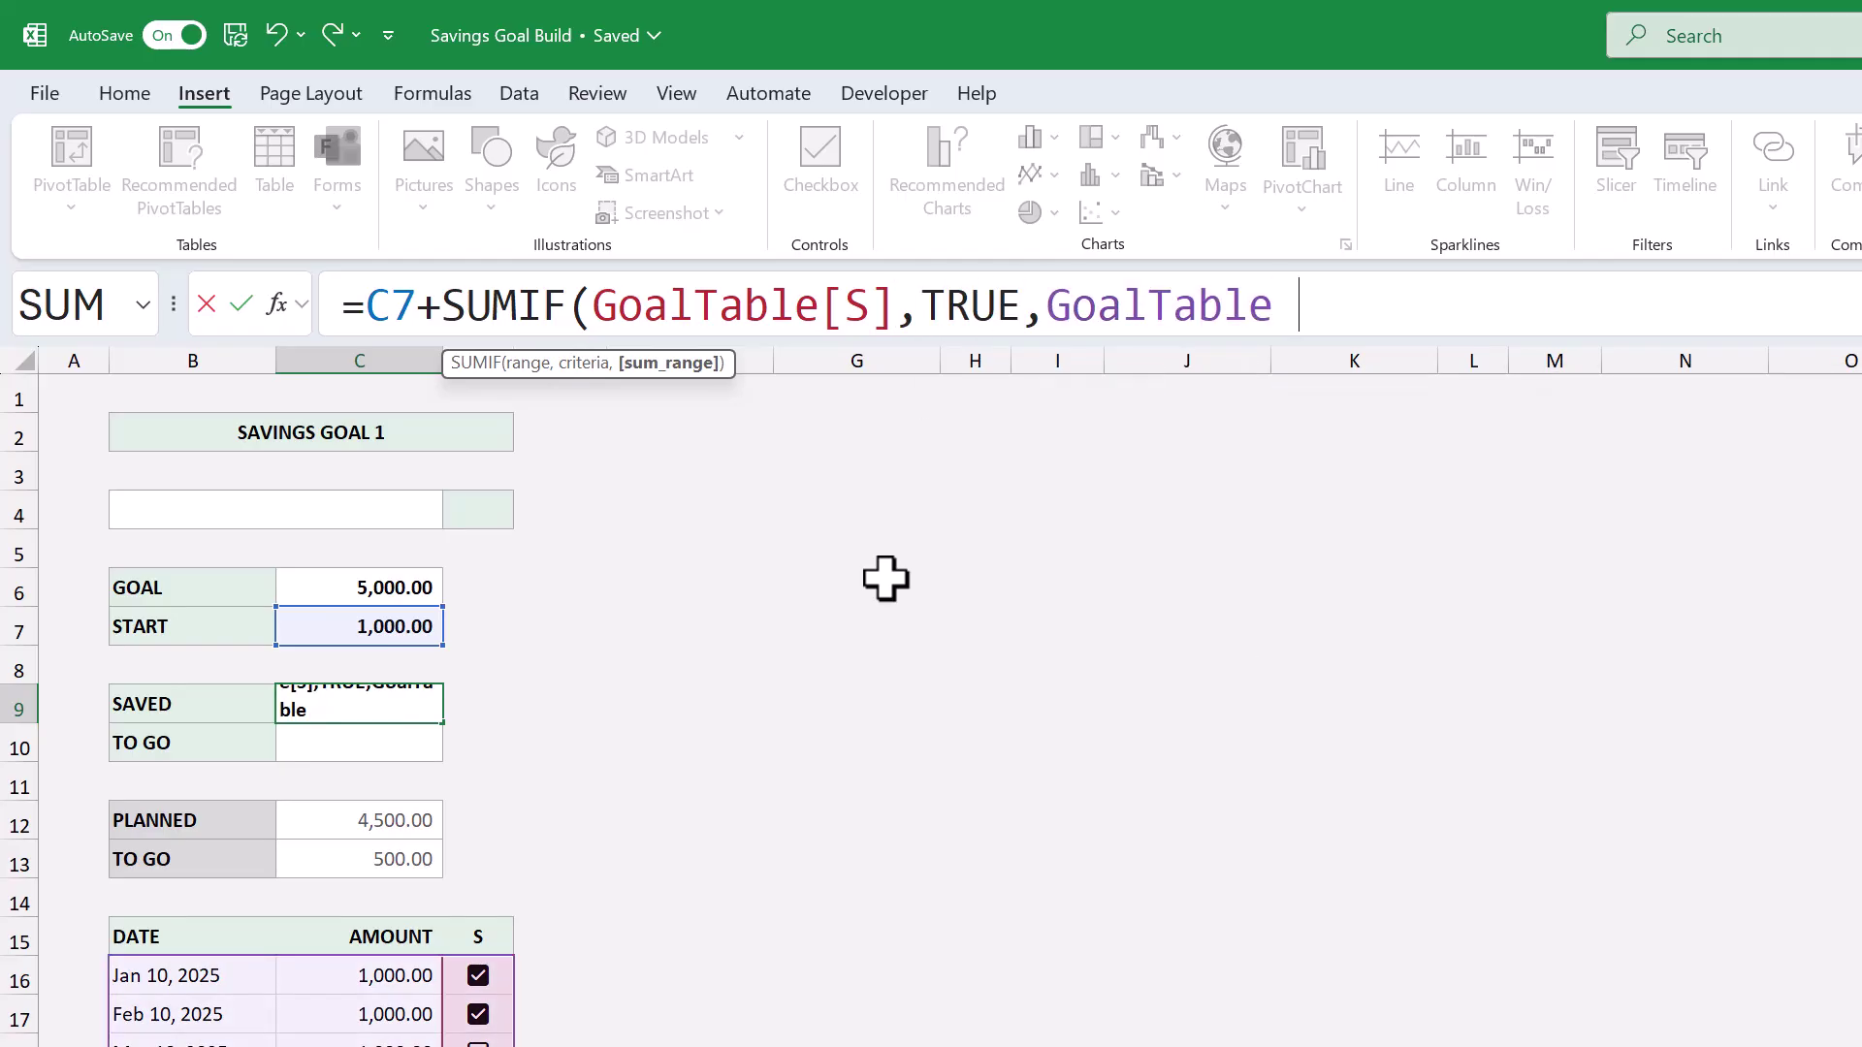
pyautogui.write('[am')
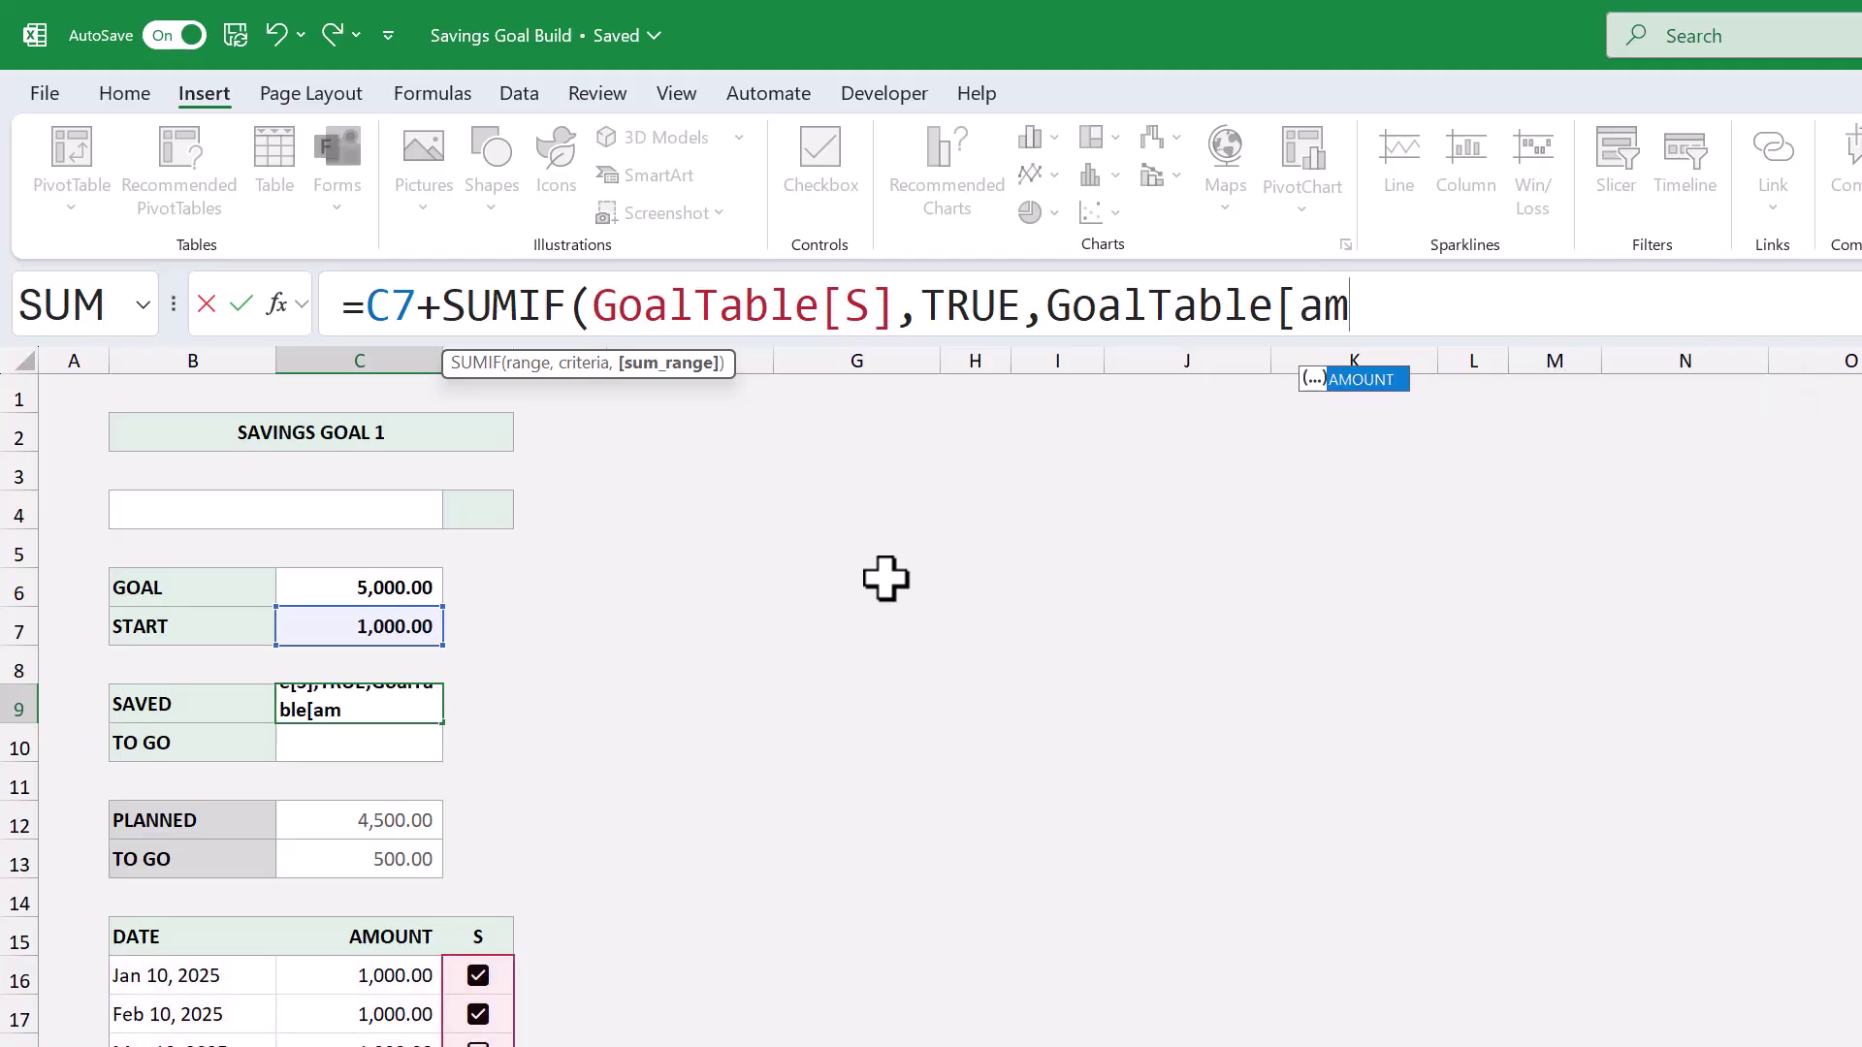
pyautogui.press('Tab')
pyautogui.write('])')
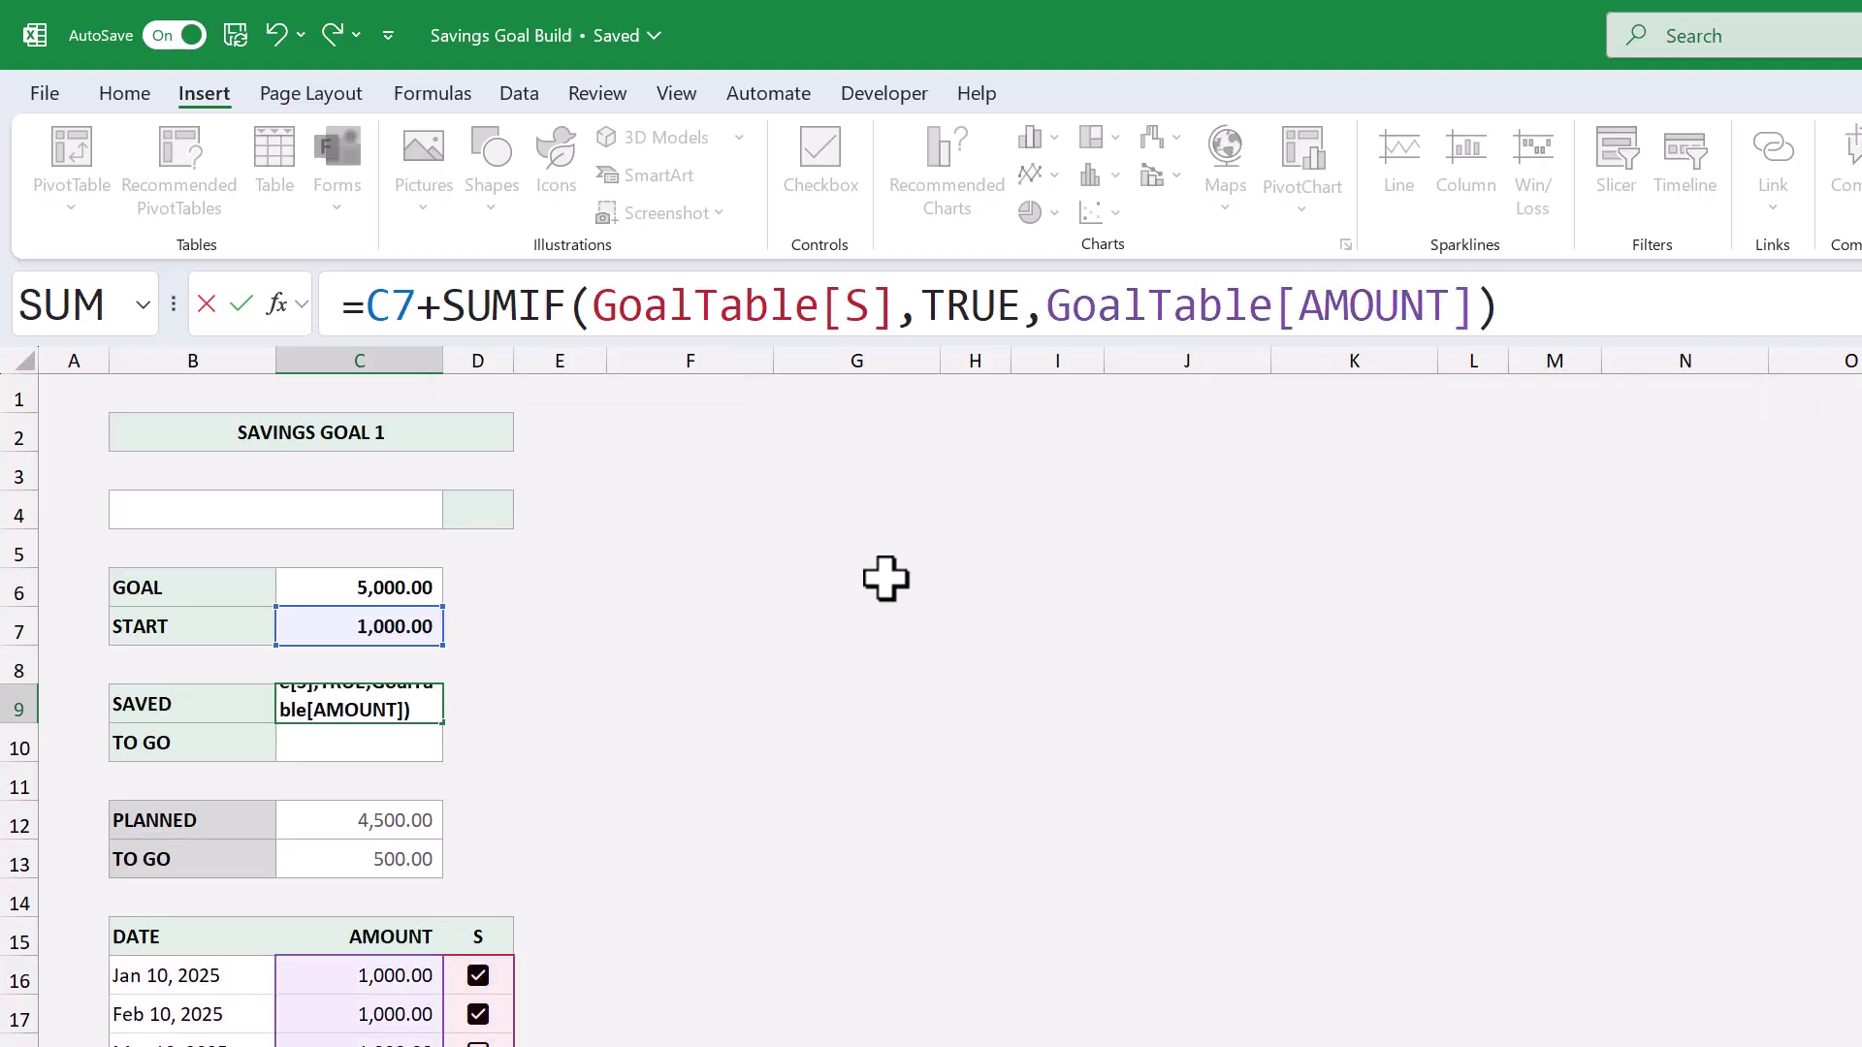
pyautogui.press('Return')
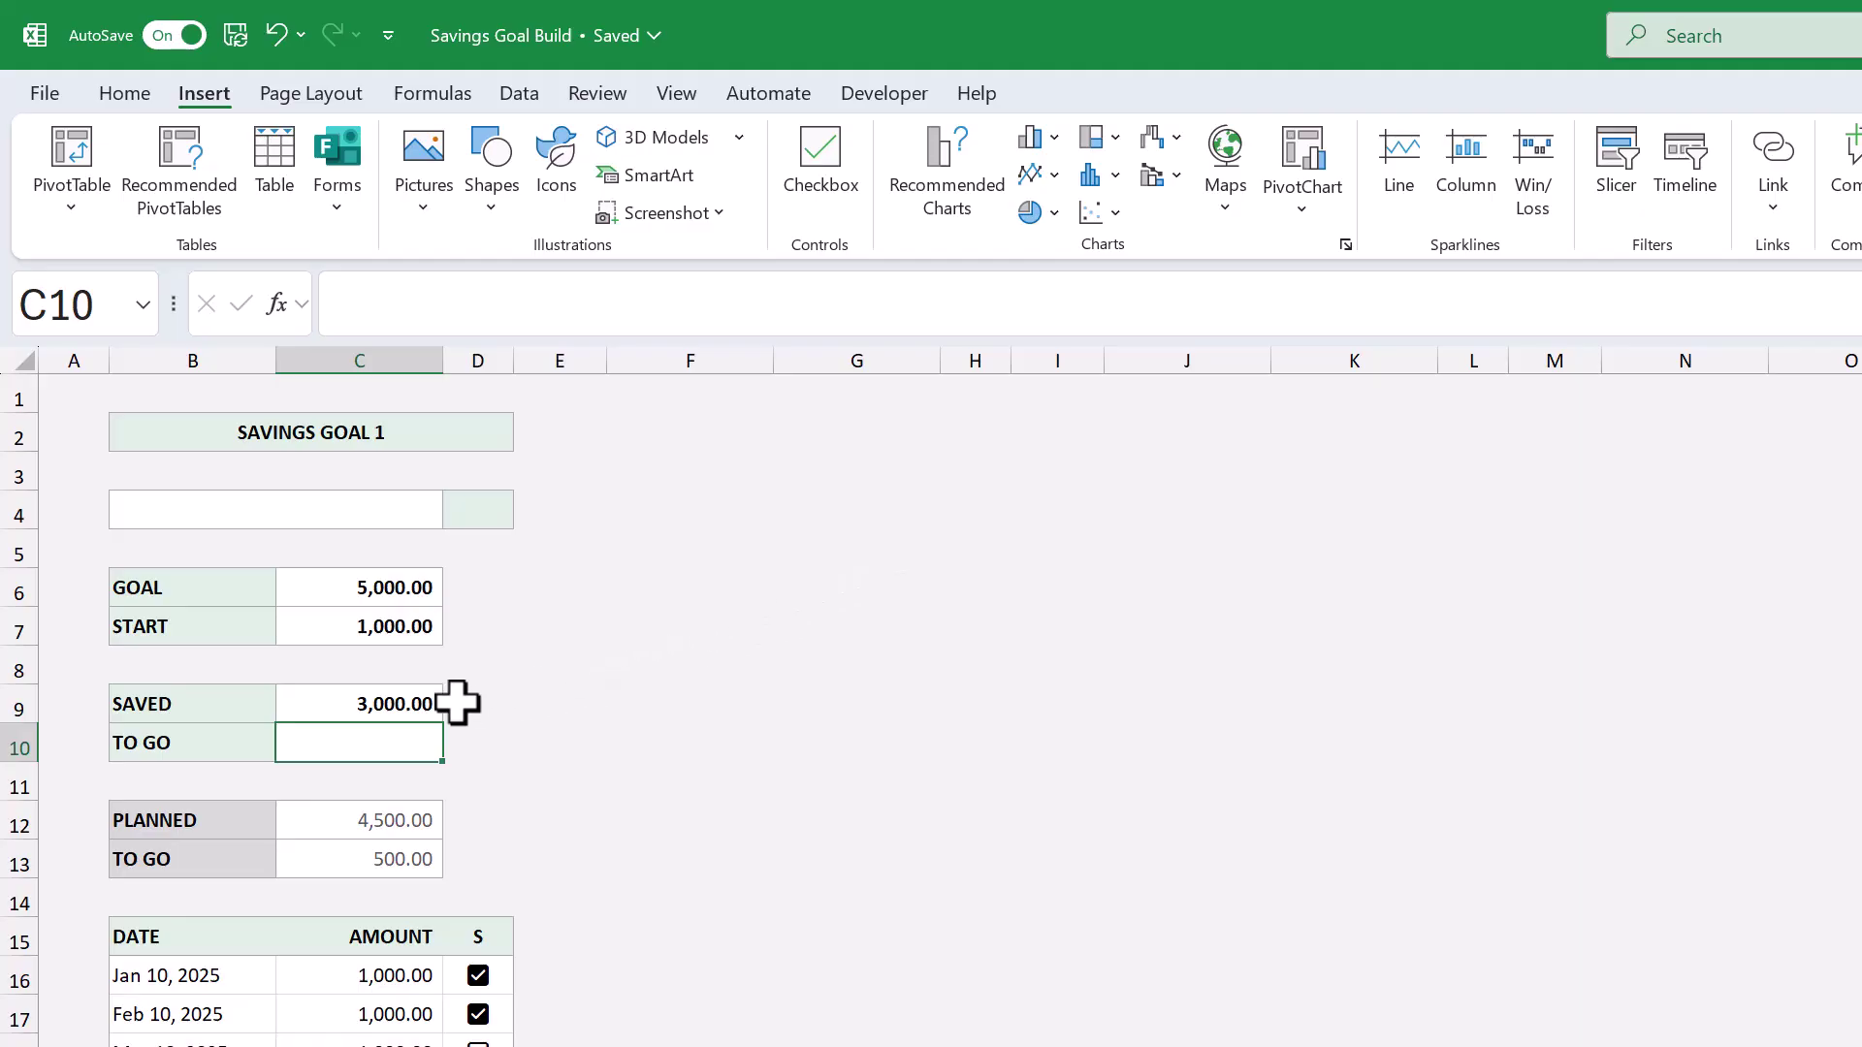
pyautogui.click(417, 703)
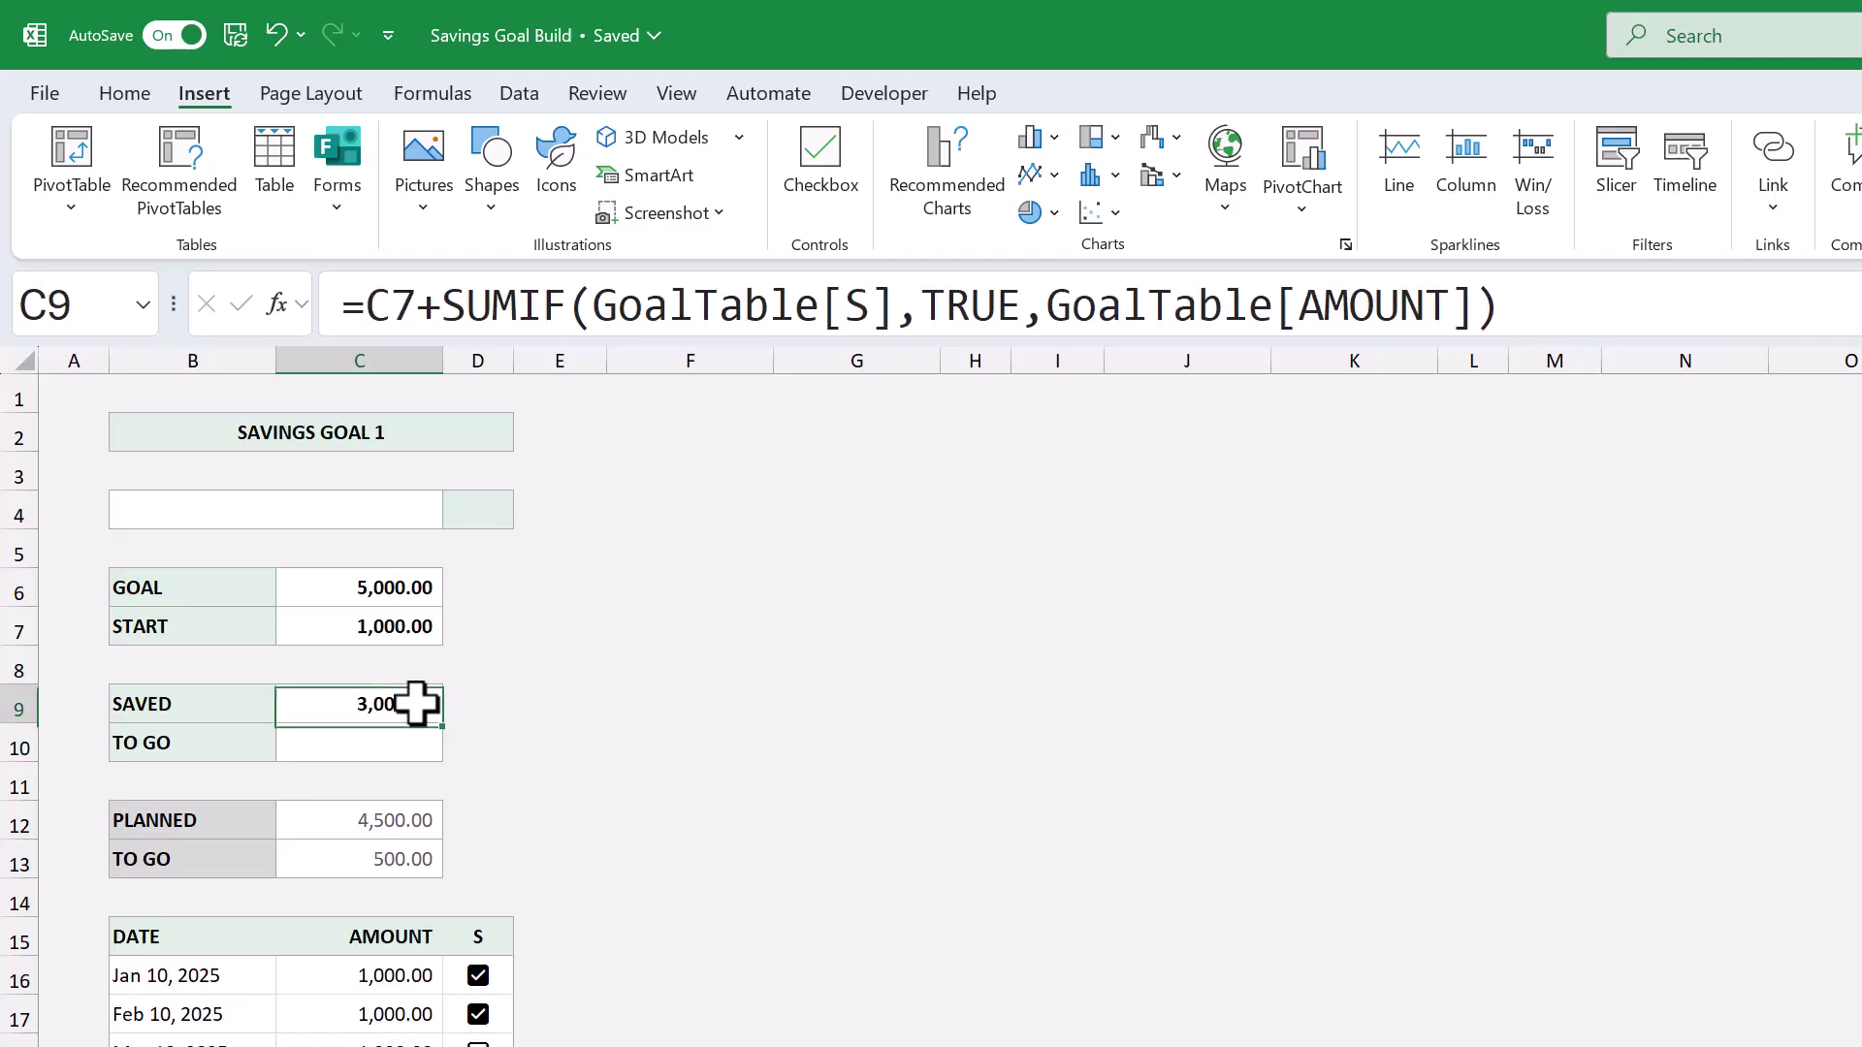
pyautogui.click(1561, 307)
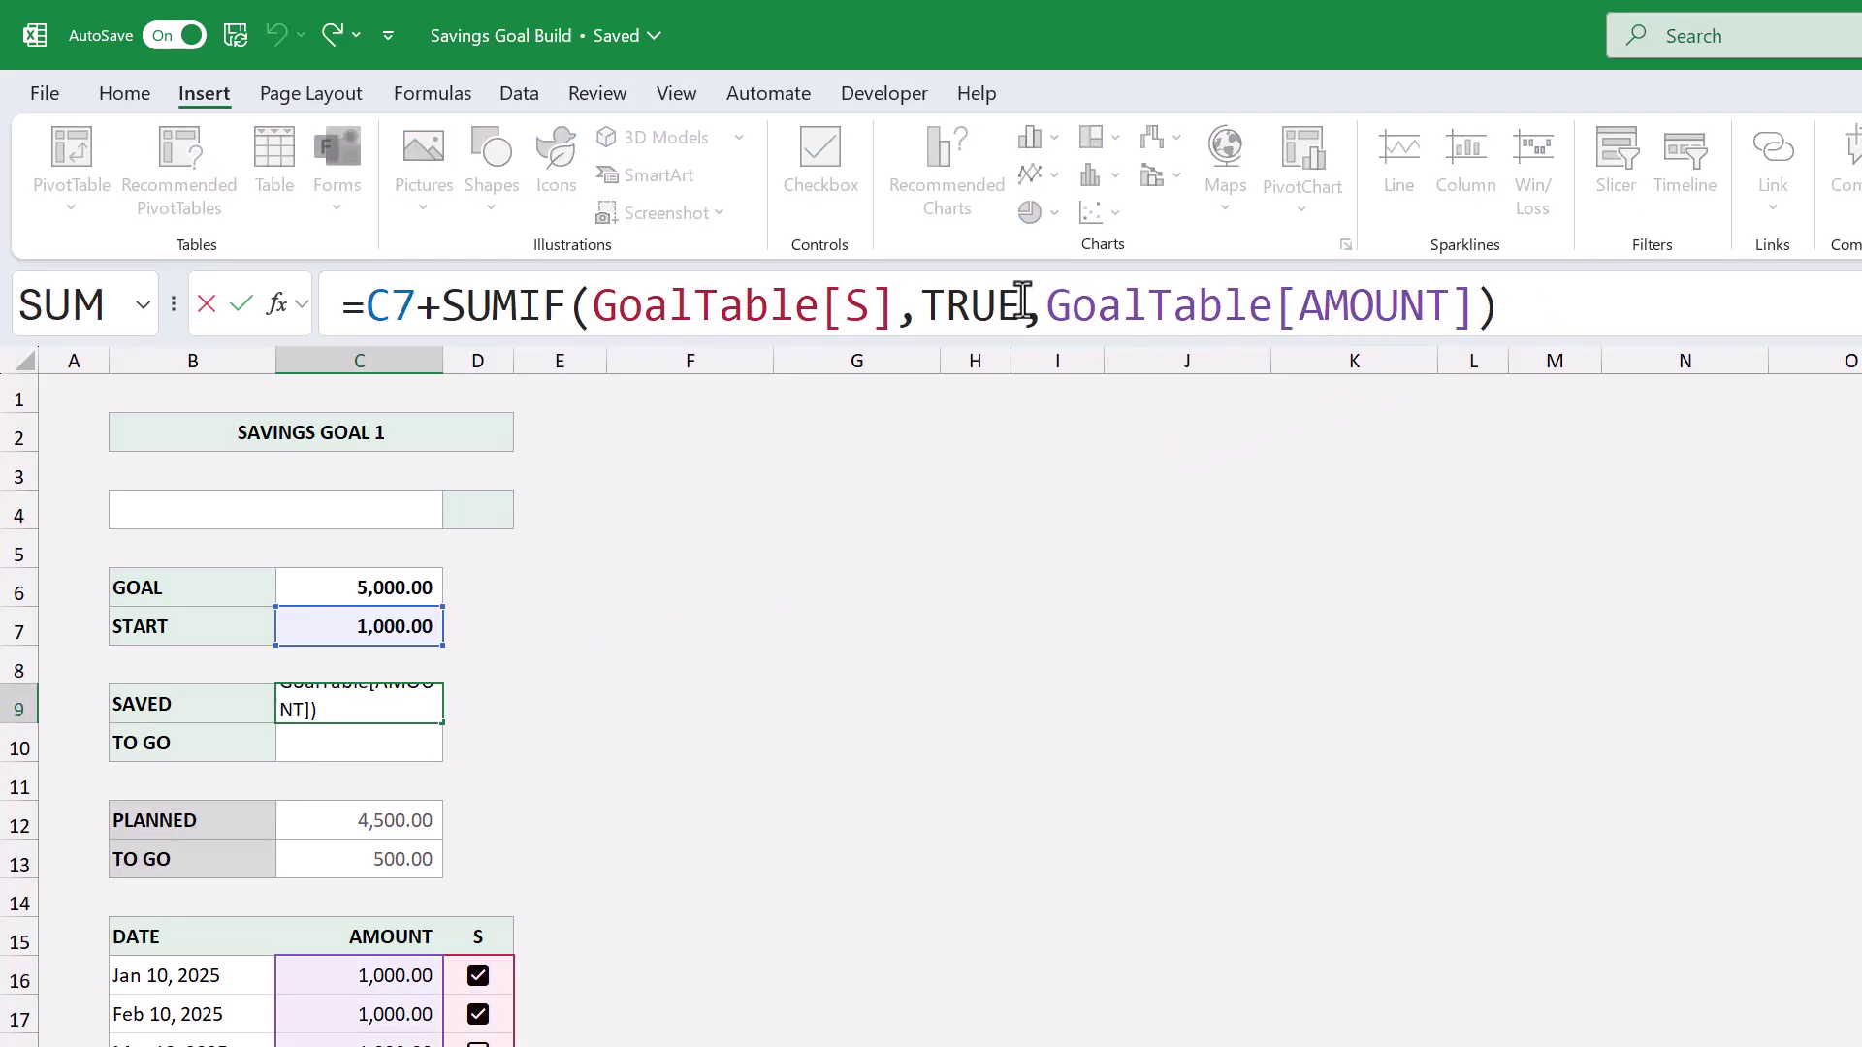
pyautogui.moveTo(1020, 306); pyautogui.dragTo(927, 305)
pyautogui.write('"x"')
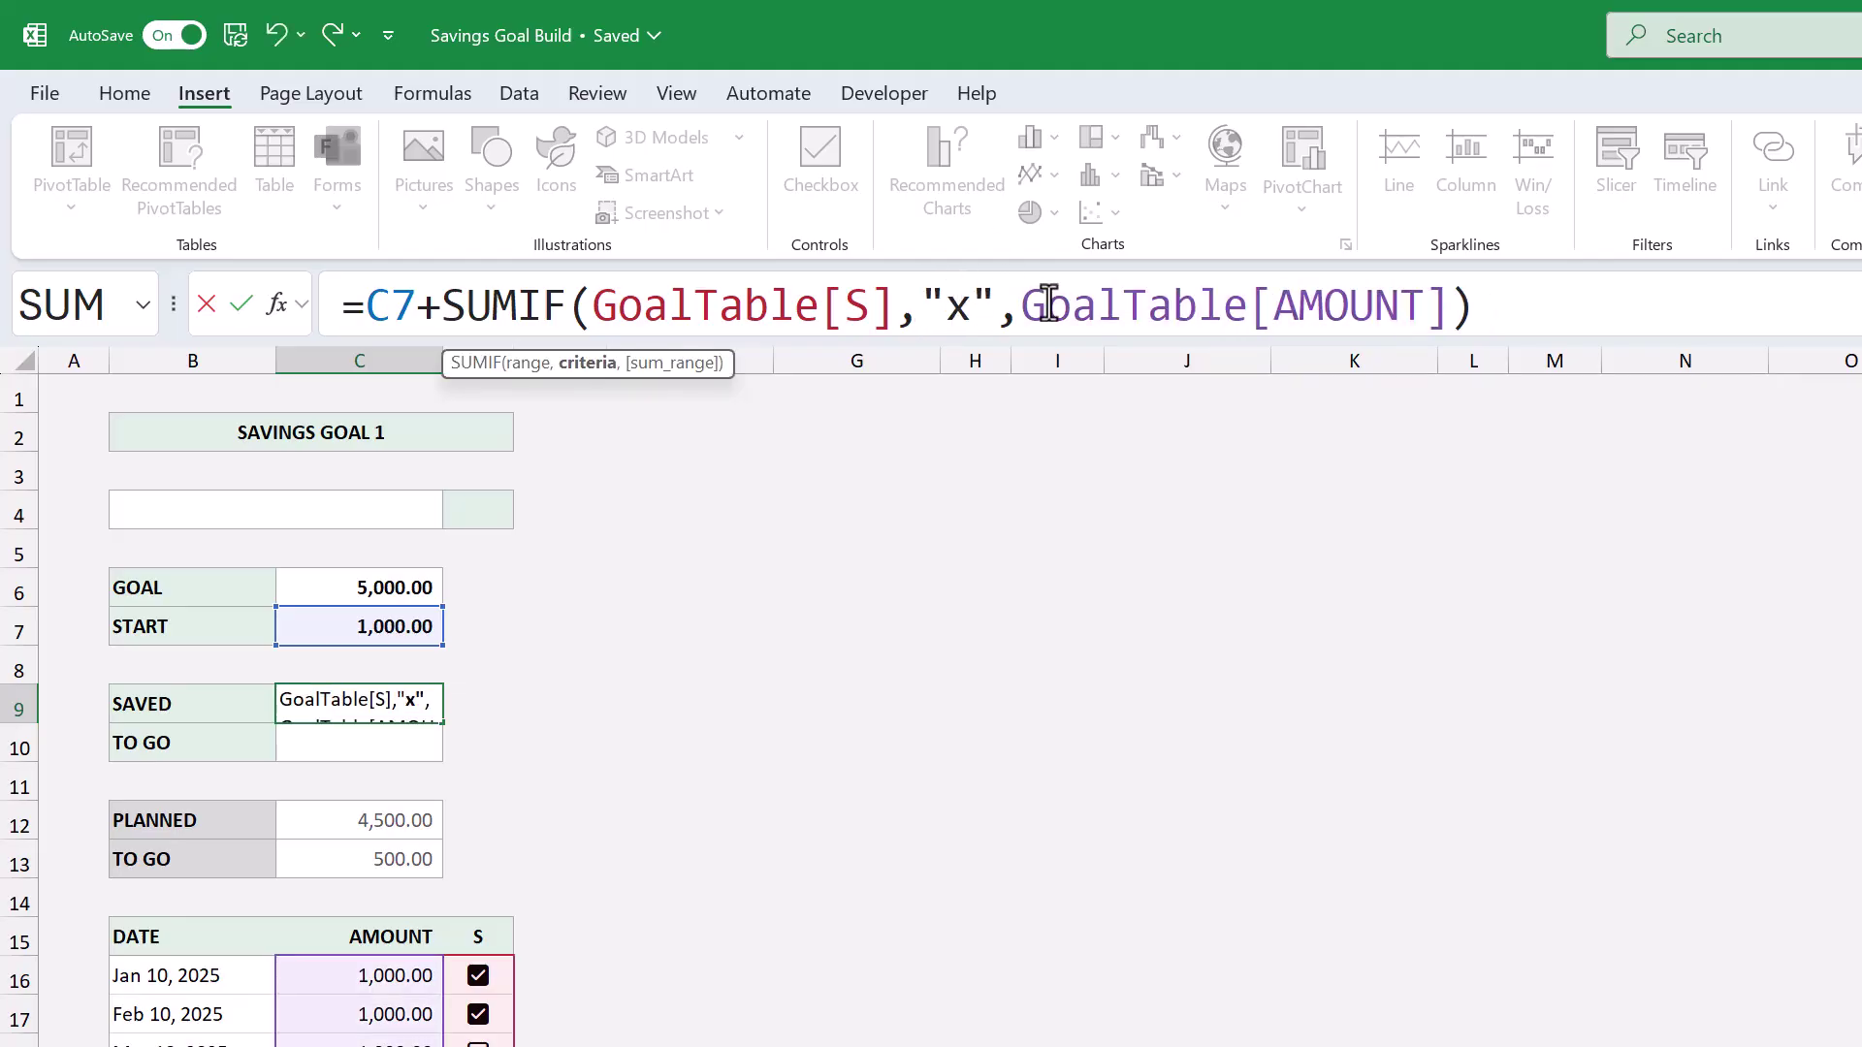
pyautogui.press('BackSpace')
pyautogui.press('BackSpace')
pyautogui.press('Delete')
pyautogui.write('TRUE')
pyautogui.press('Return')
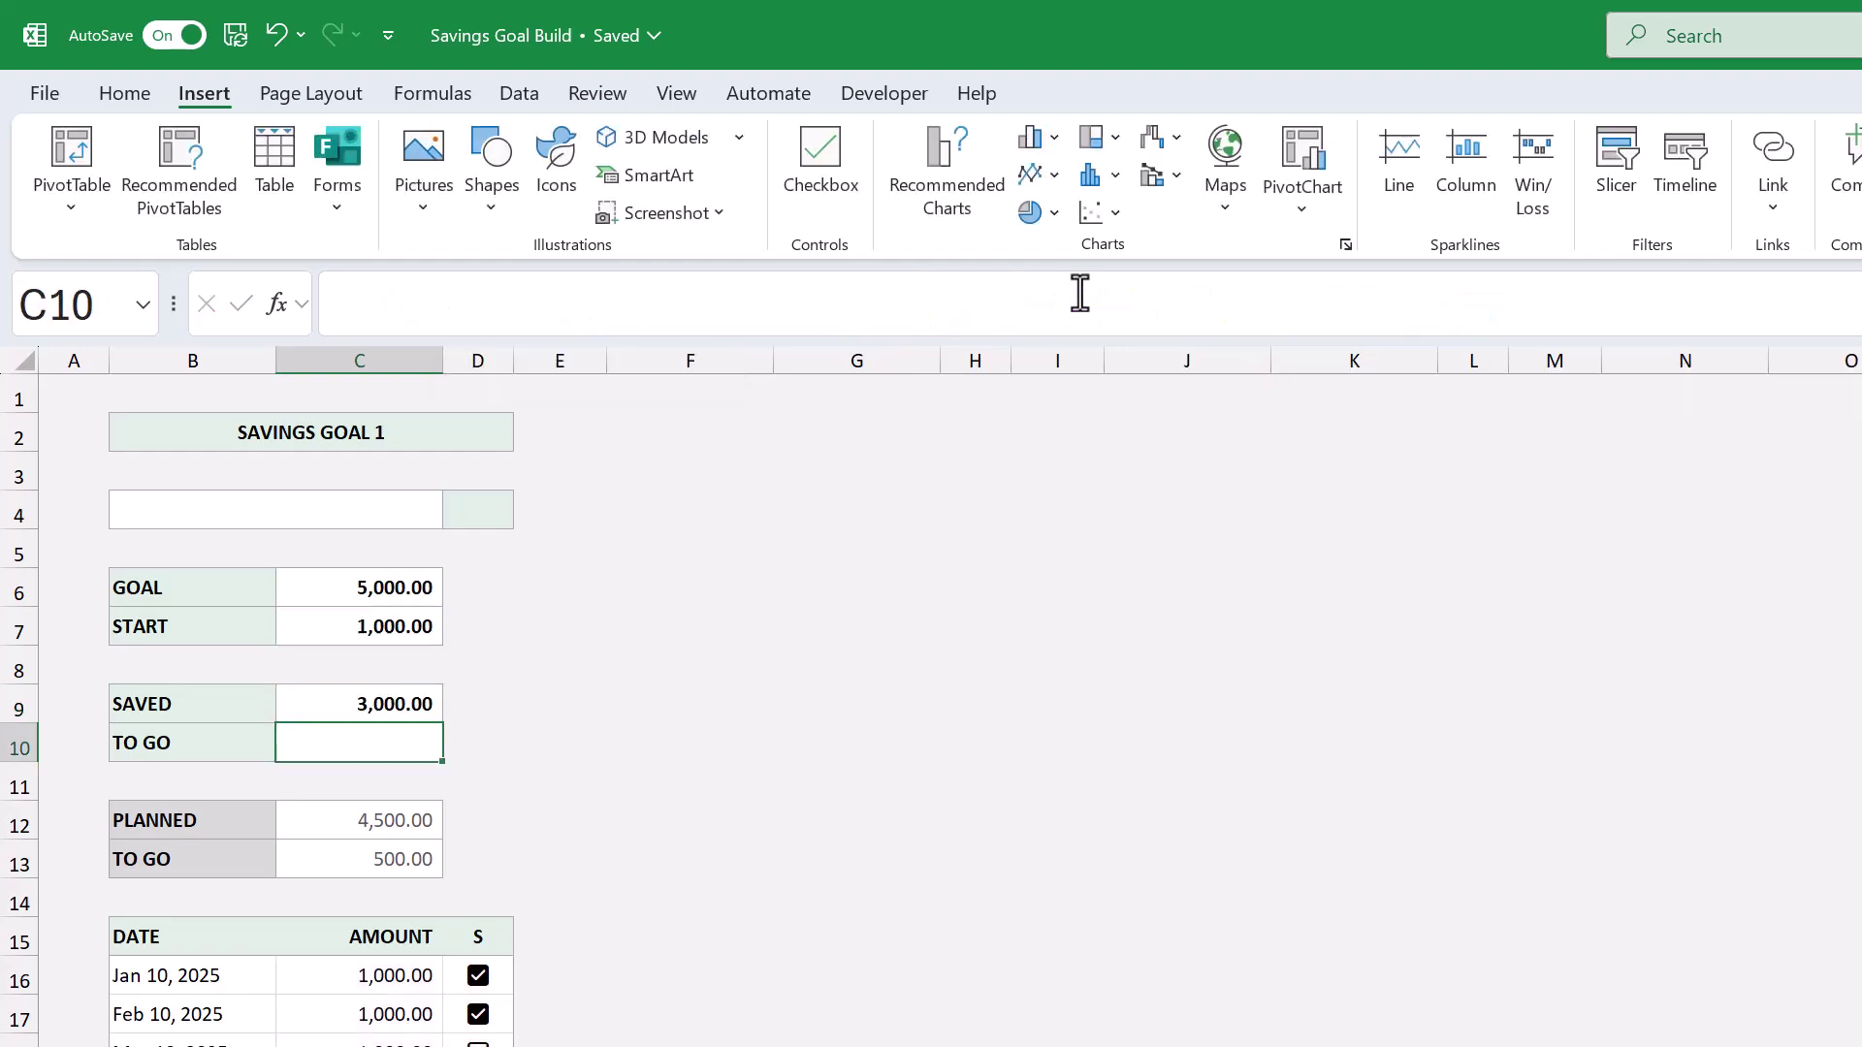
pyautogui.click(478, 1043)
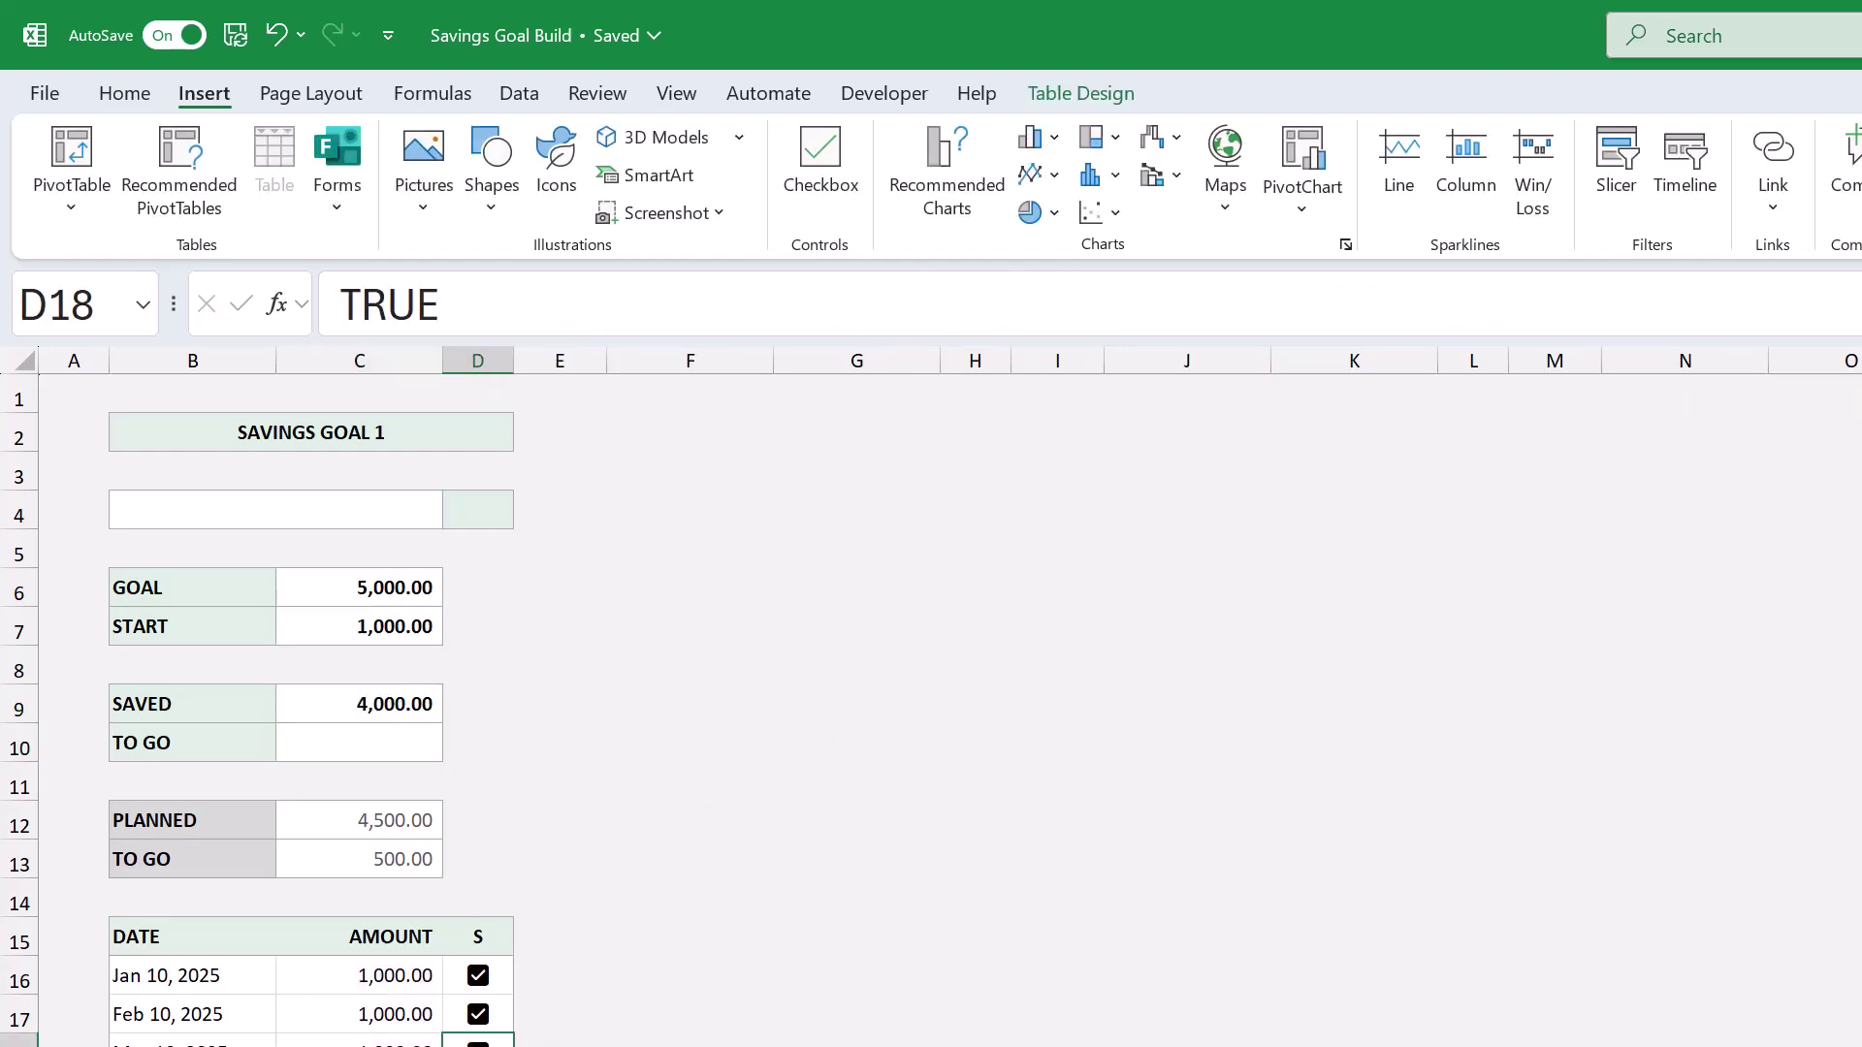
pyautogui.click(478, 1041)
pyautogui.click(478, 1014)
pyautogui.click(478, 1014)
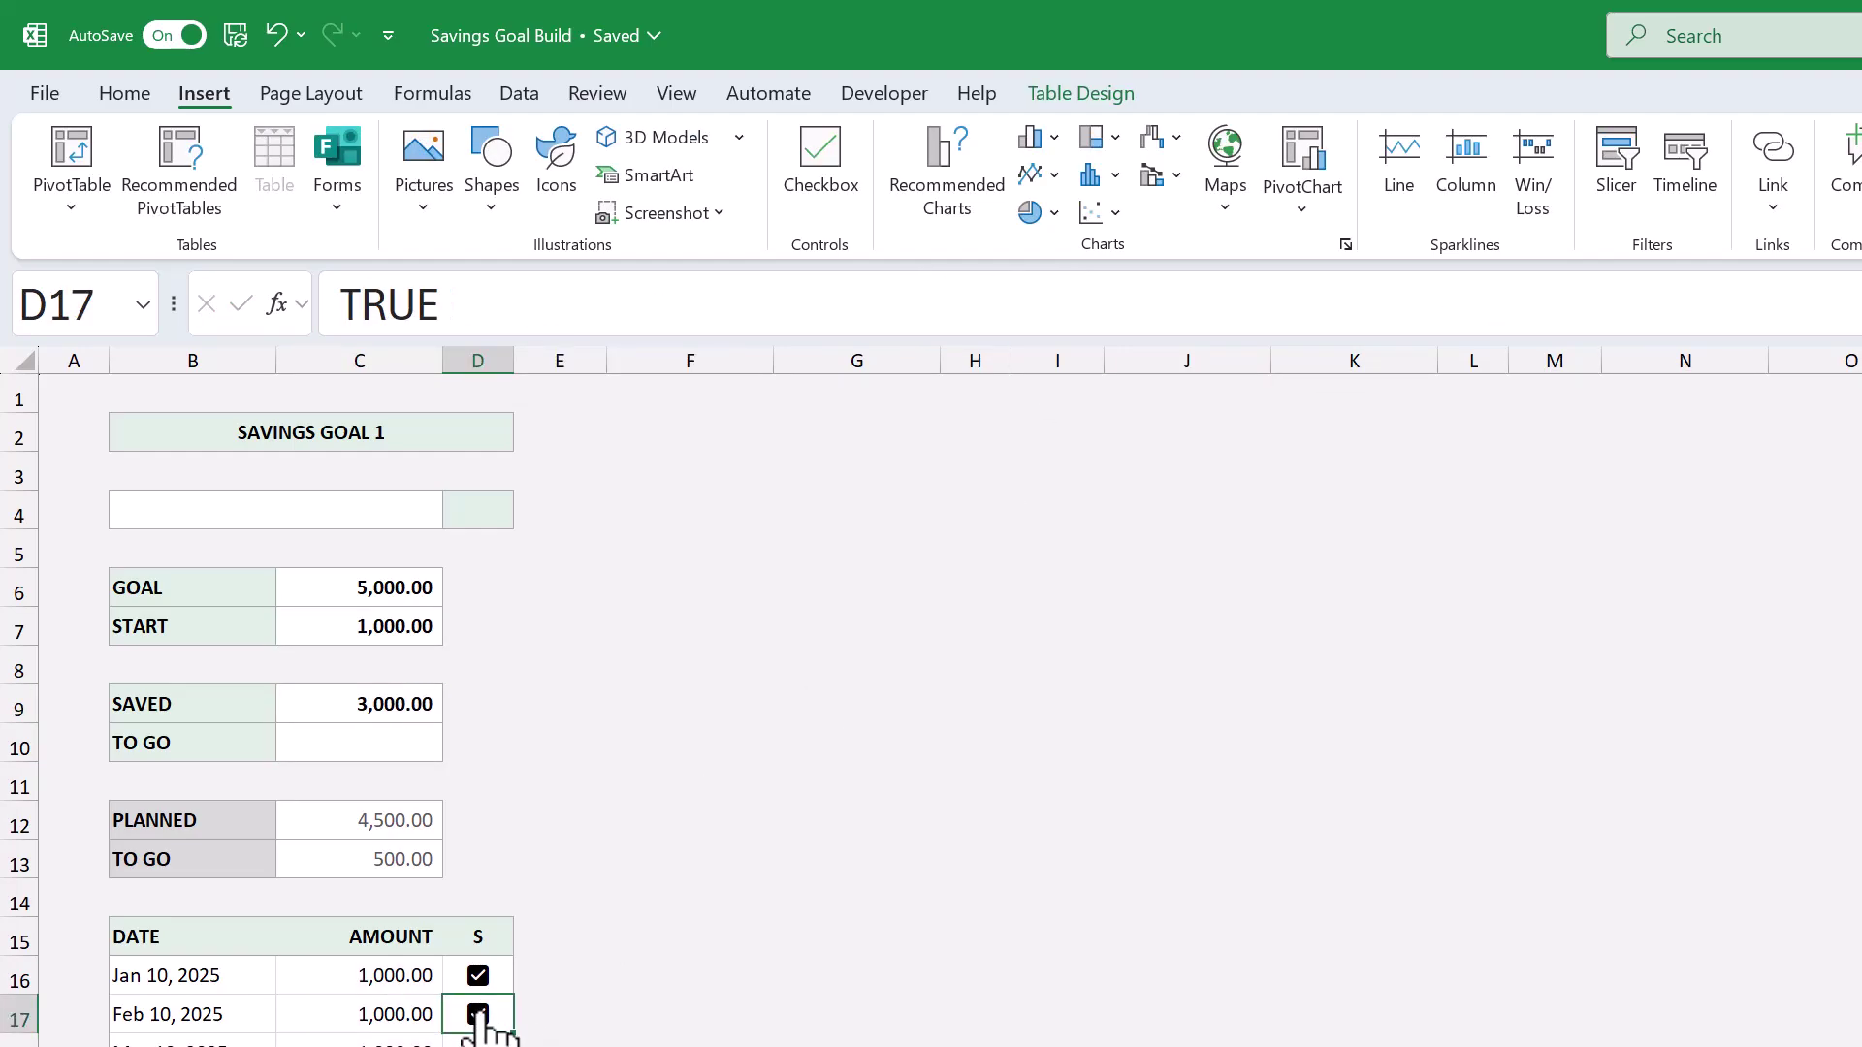
pyautogui.click(420, 703)
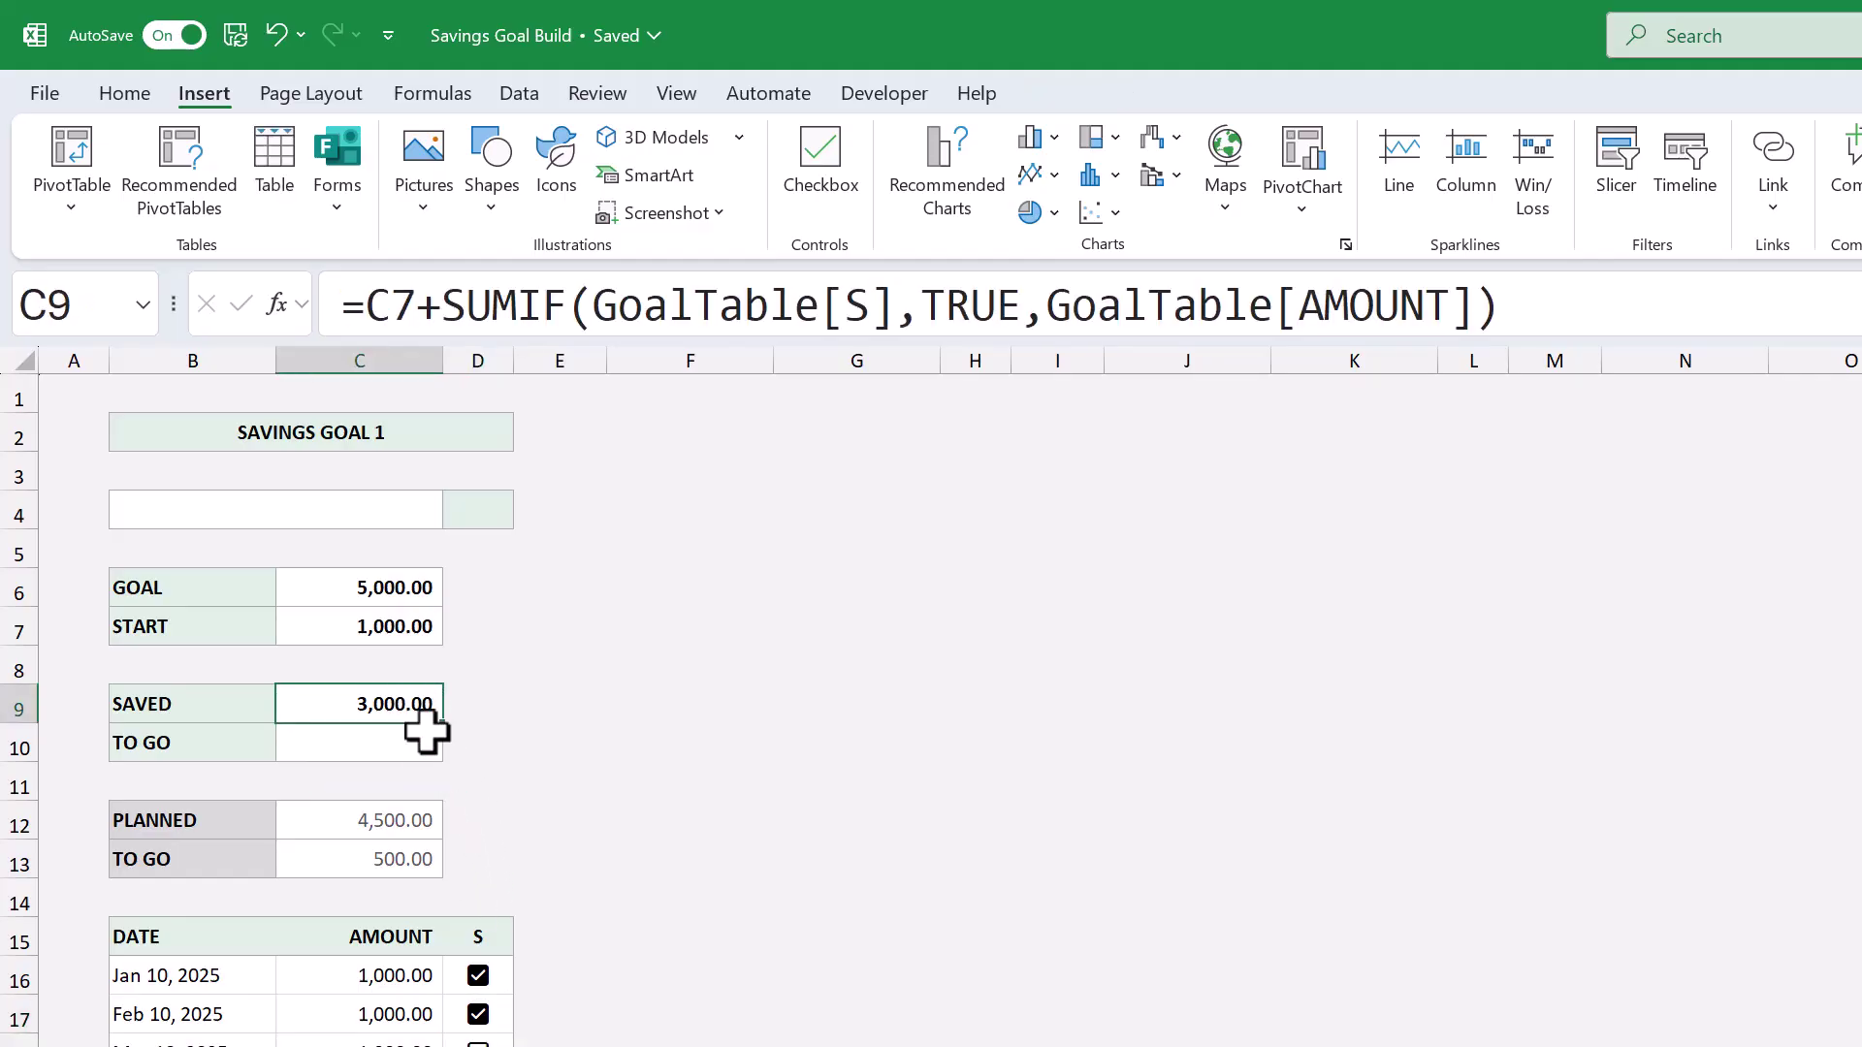
# Step: Enter =IF(C9<C6,C6-C9,0) in C10 so TO GO shows 2,000.00
pyautogui.click(422, 739)
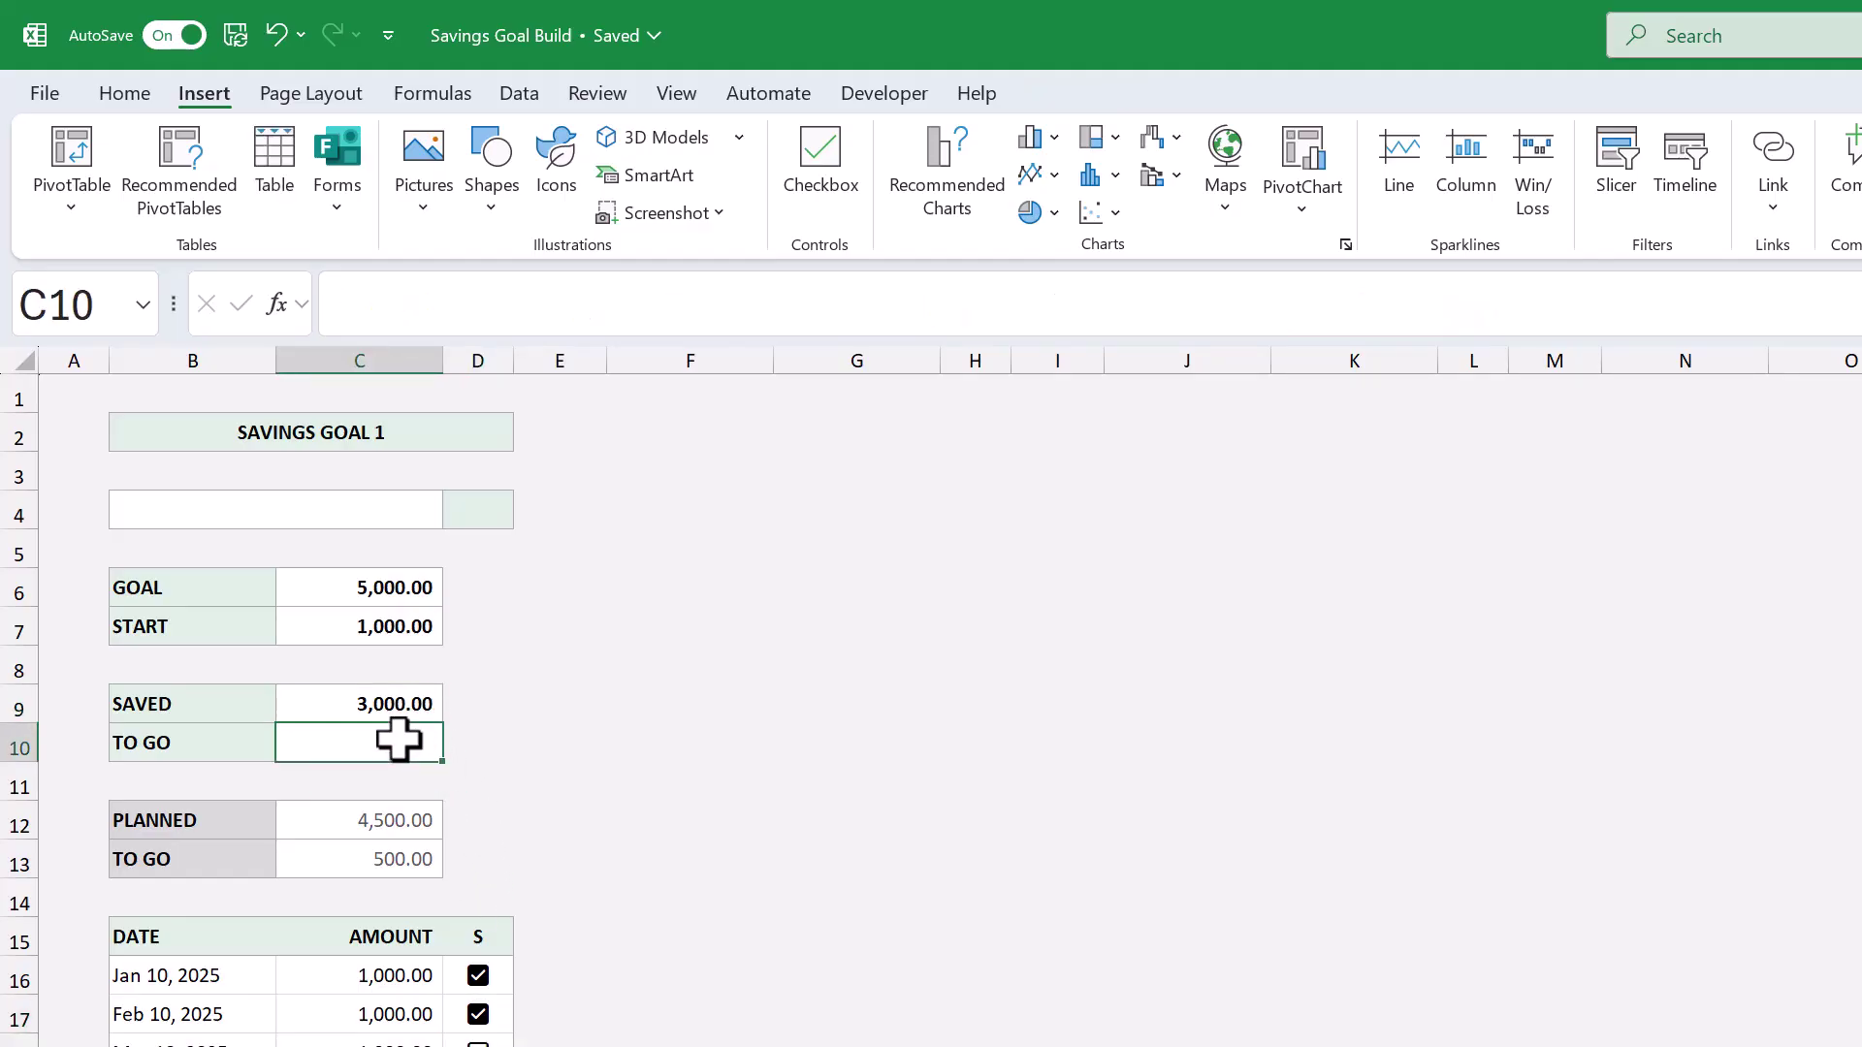
pyautogui.click(866, 309)
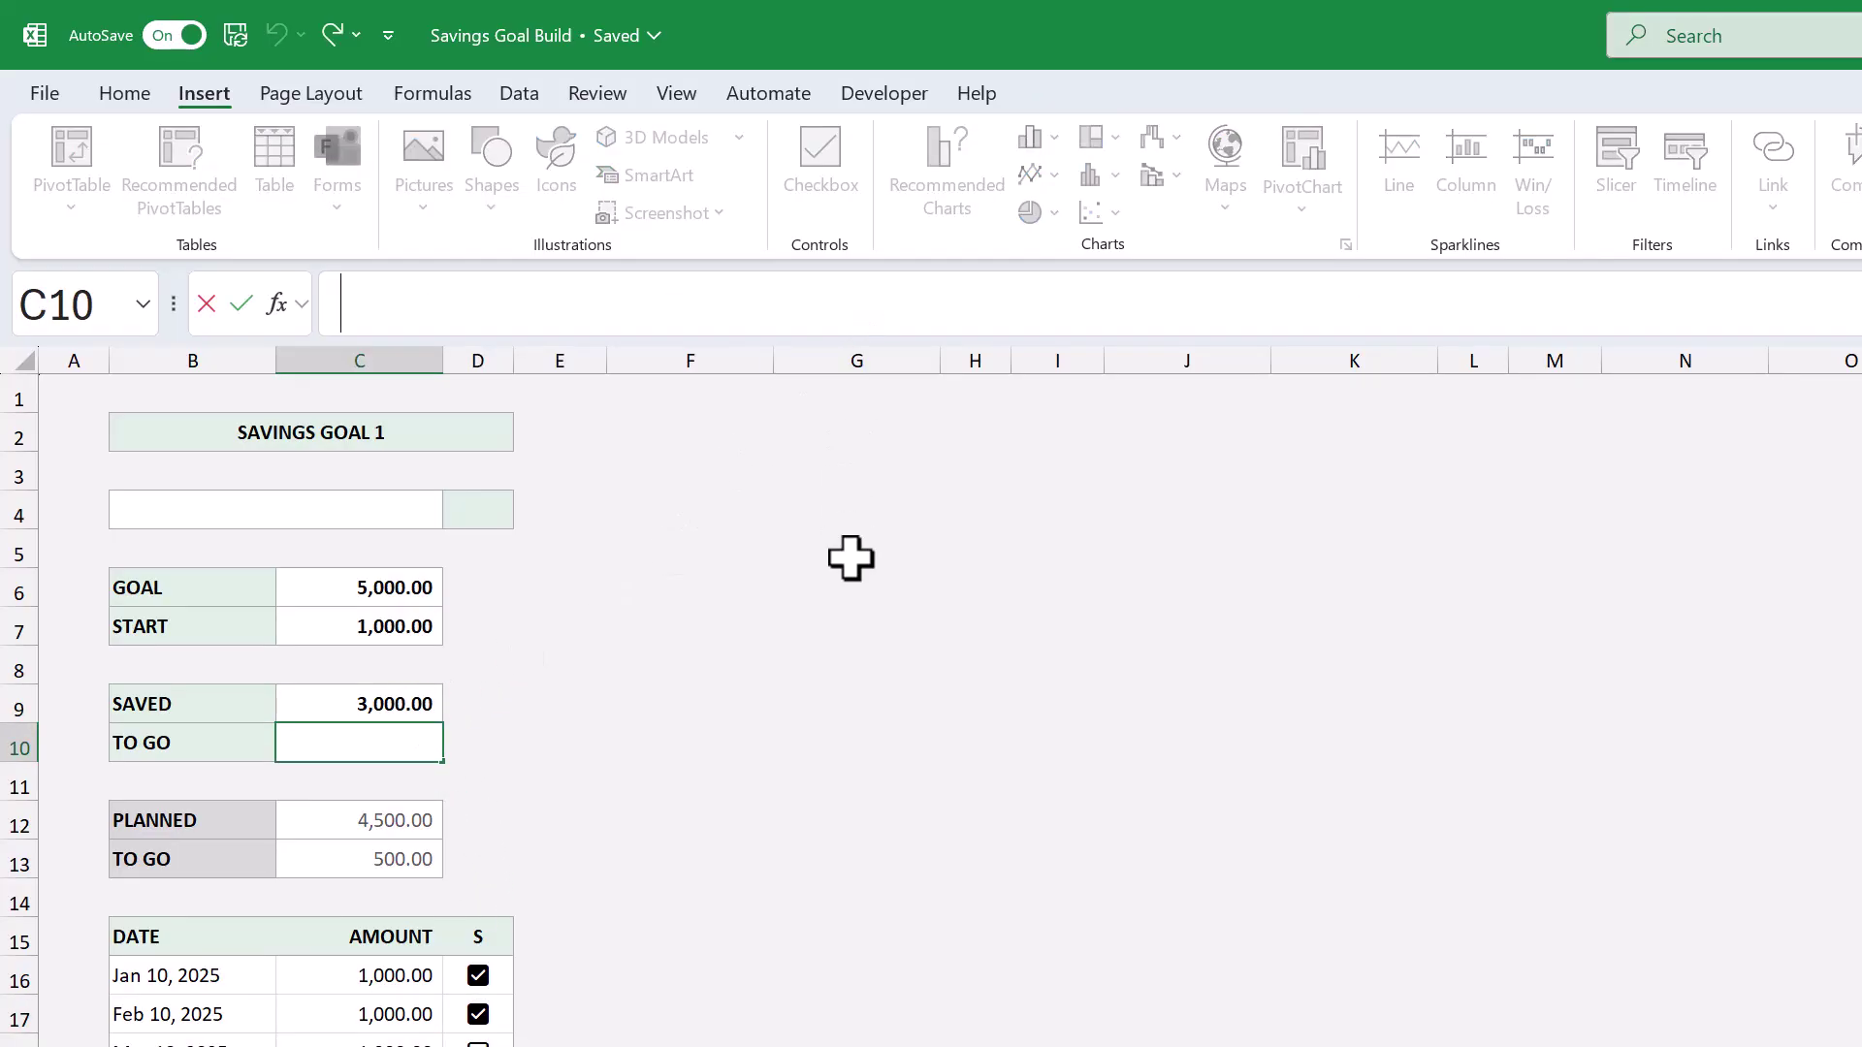
pyautogui.write('=if')
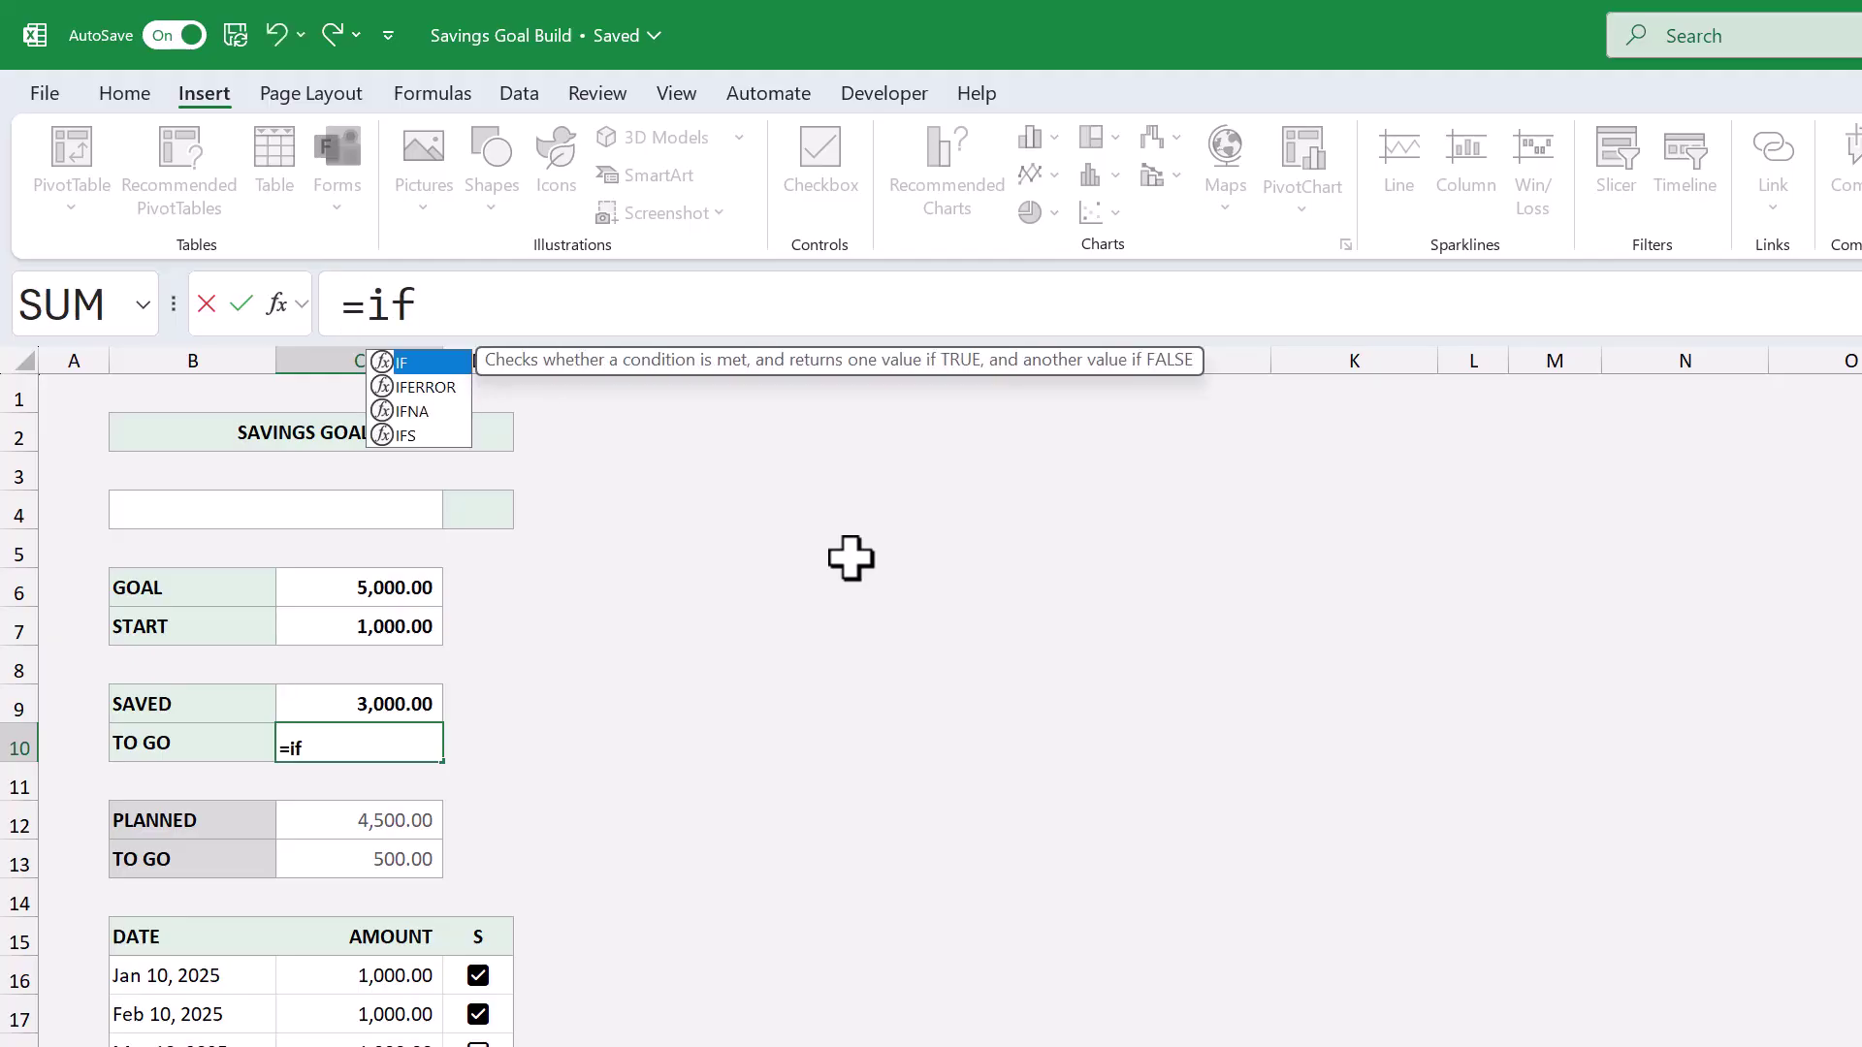
pyautogui.press('Tab')
pyautogui.write('C9<C6,')
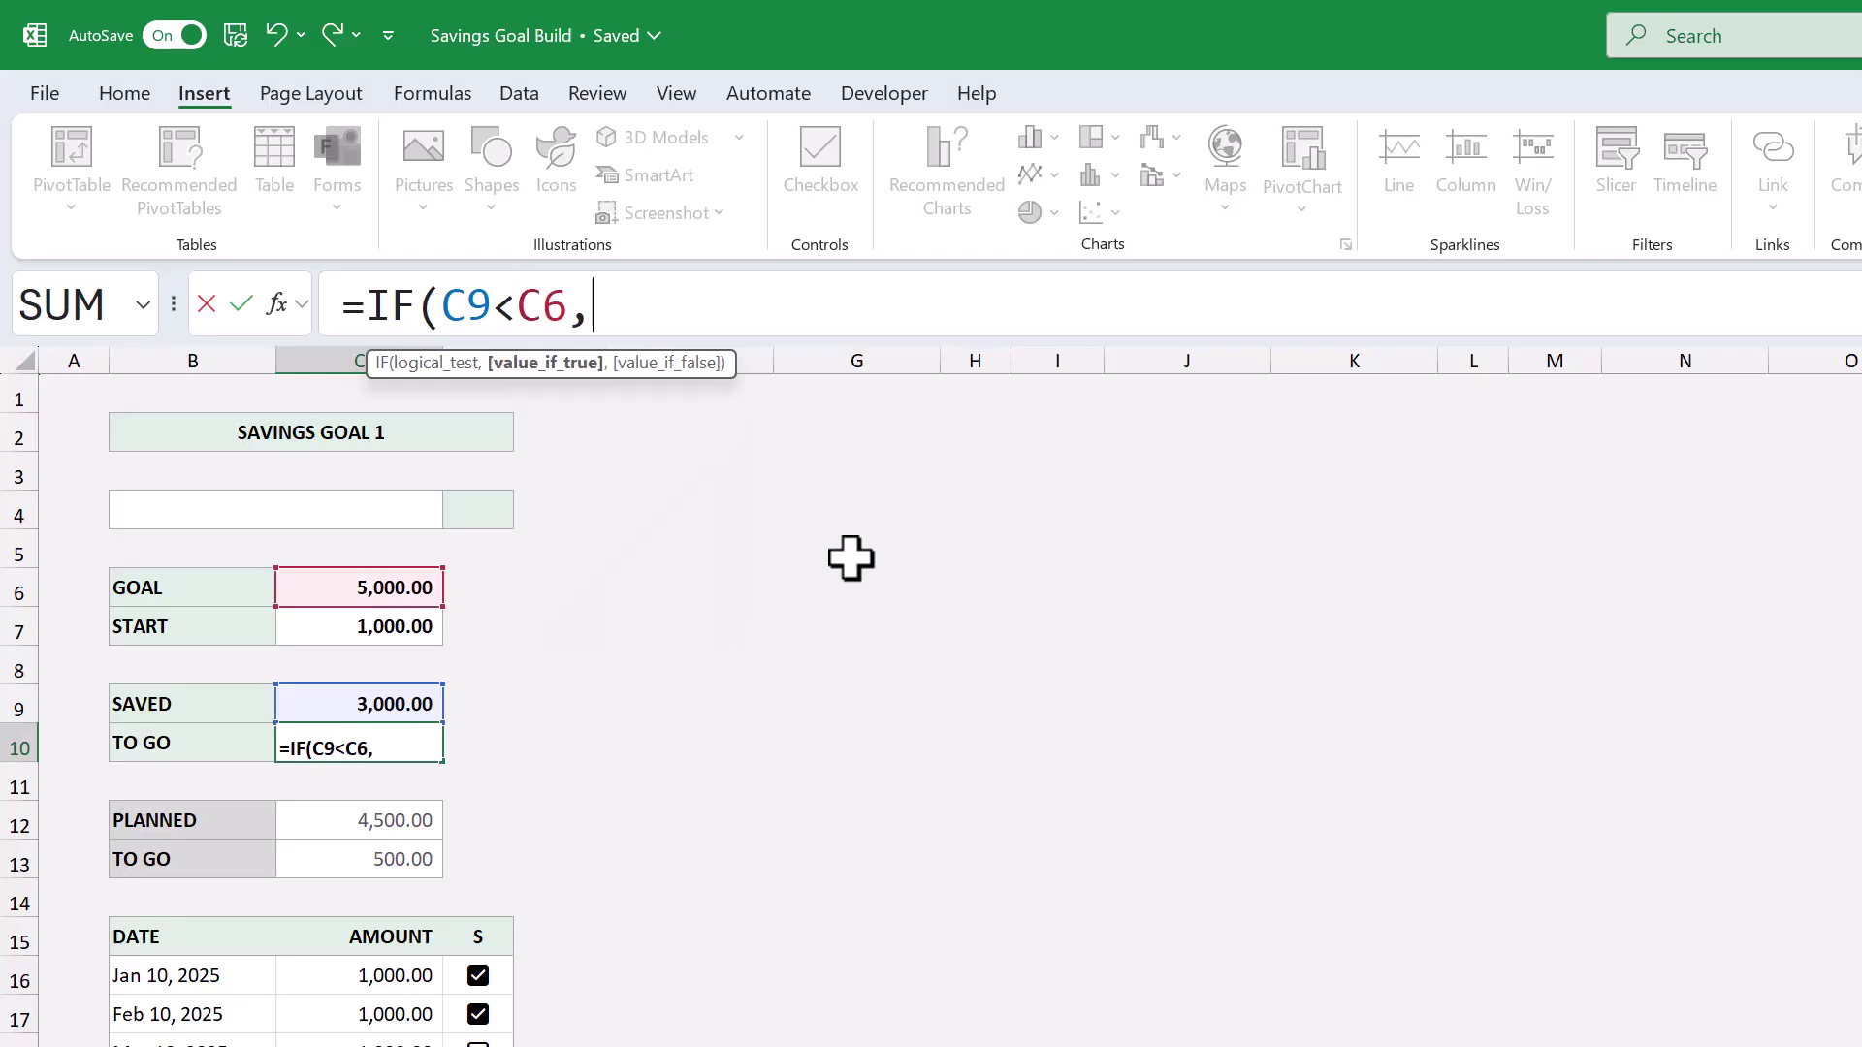
pyautogui.write('C6-C9,0')
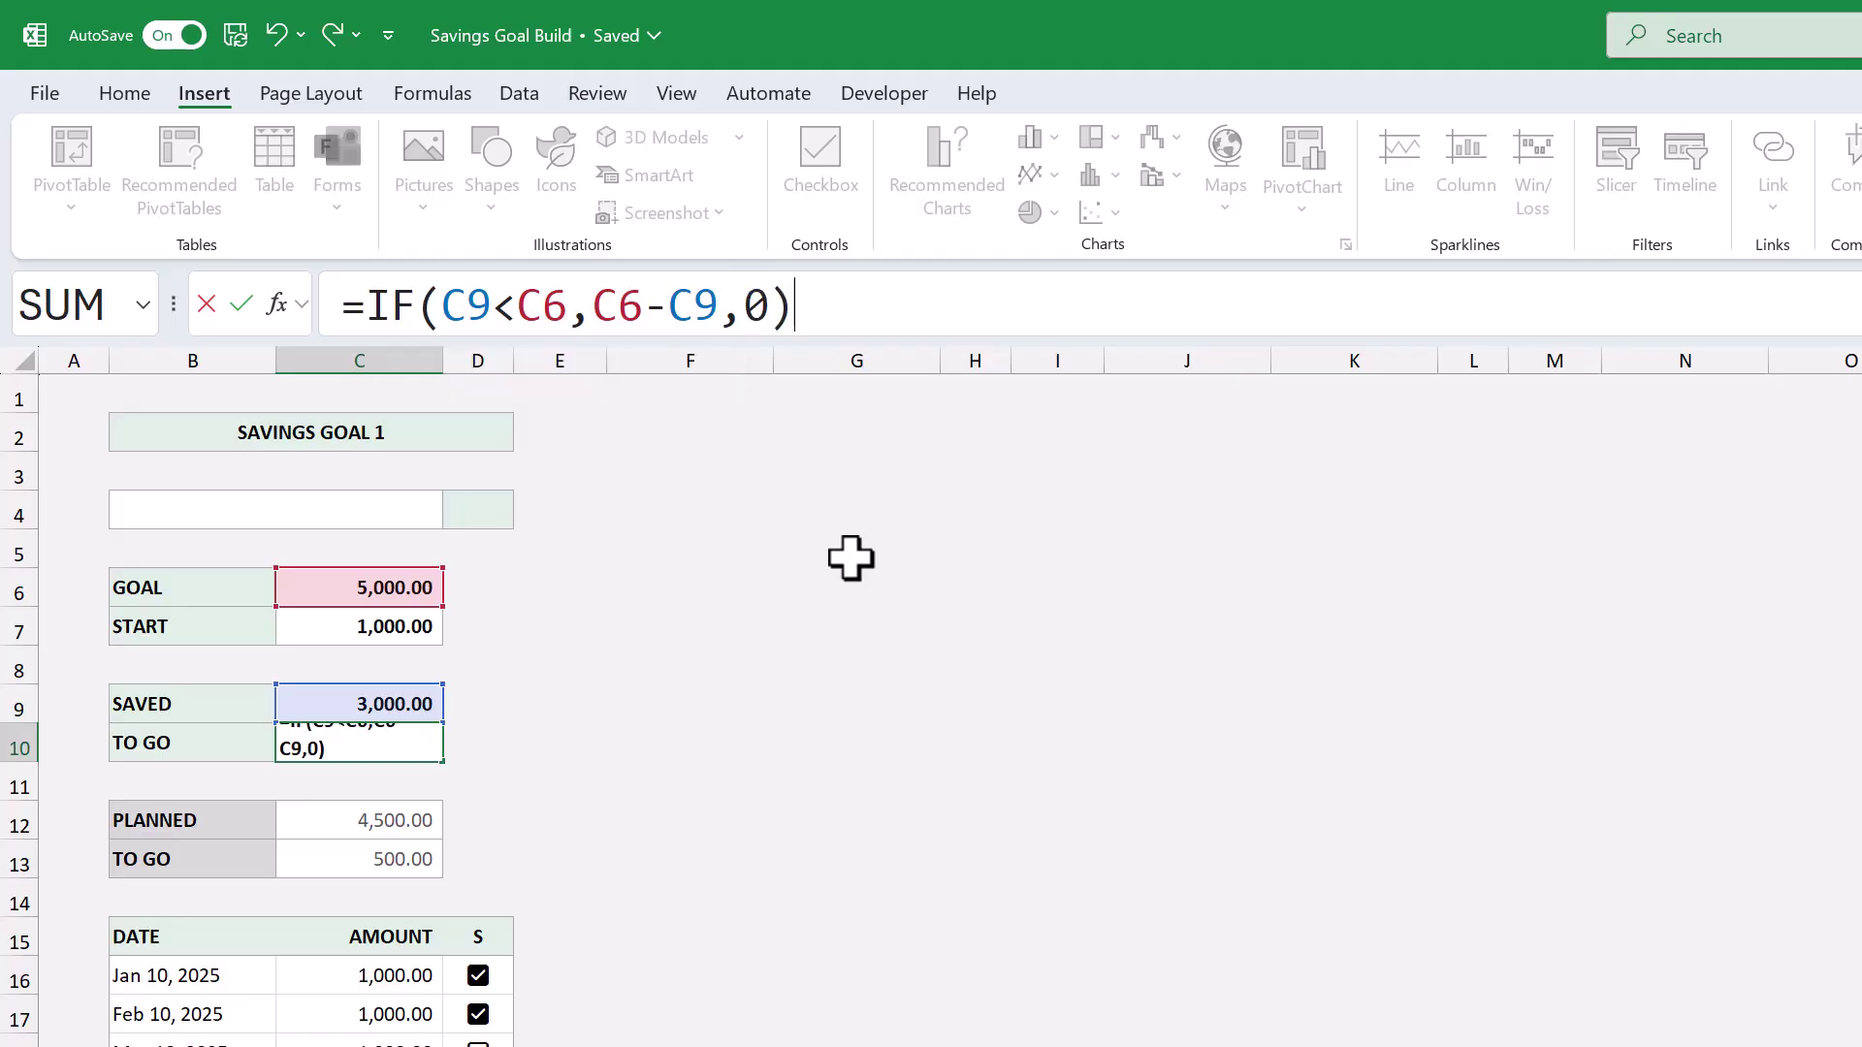
pyautogui.press('Return')
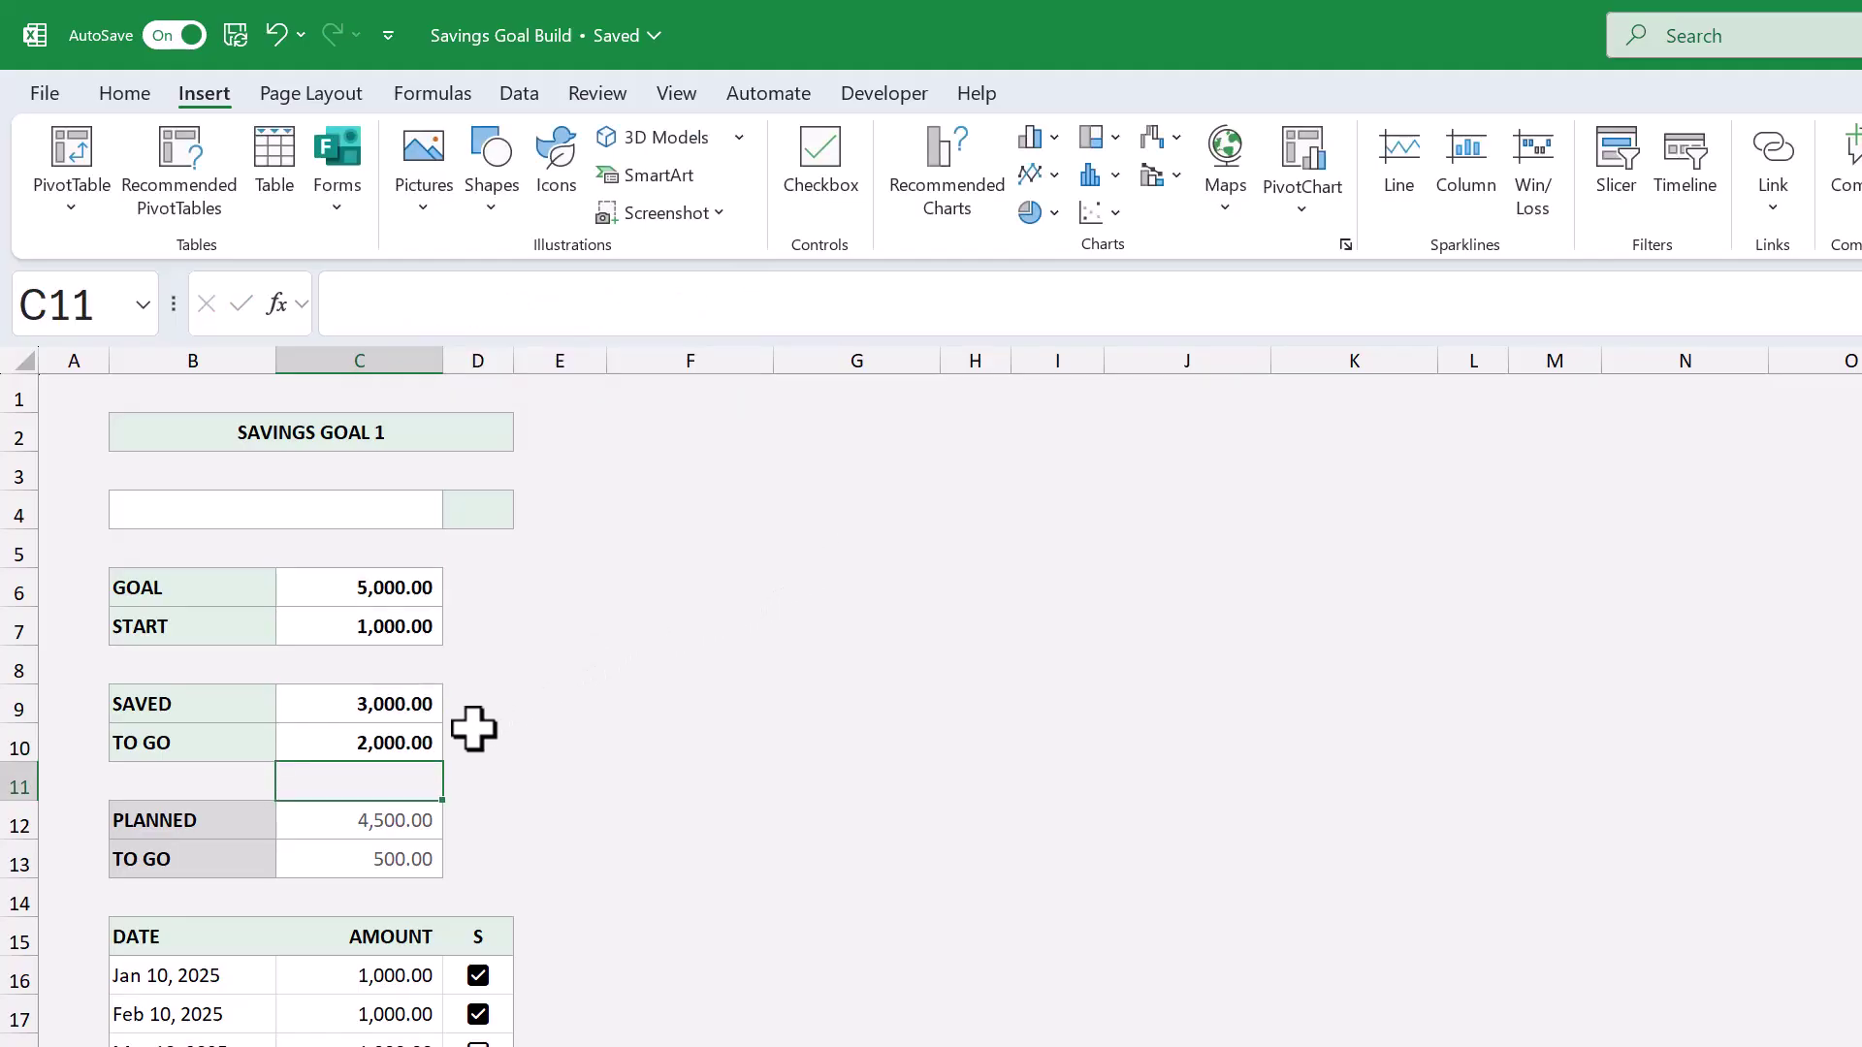
# Step: Enter =IF(C6=0,0,C9/C6) in D4, giving a progress ratio of 0.6
pyautogui.click(475, 508)
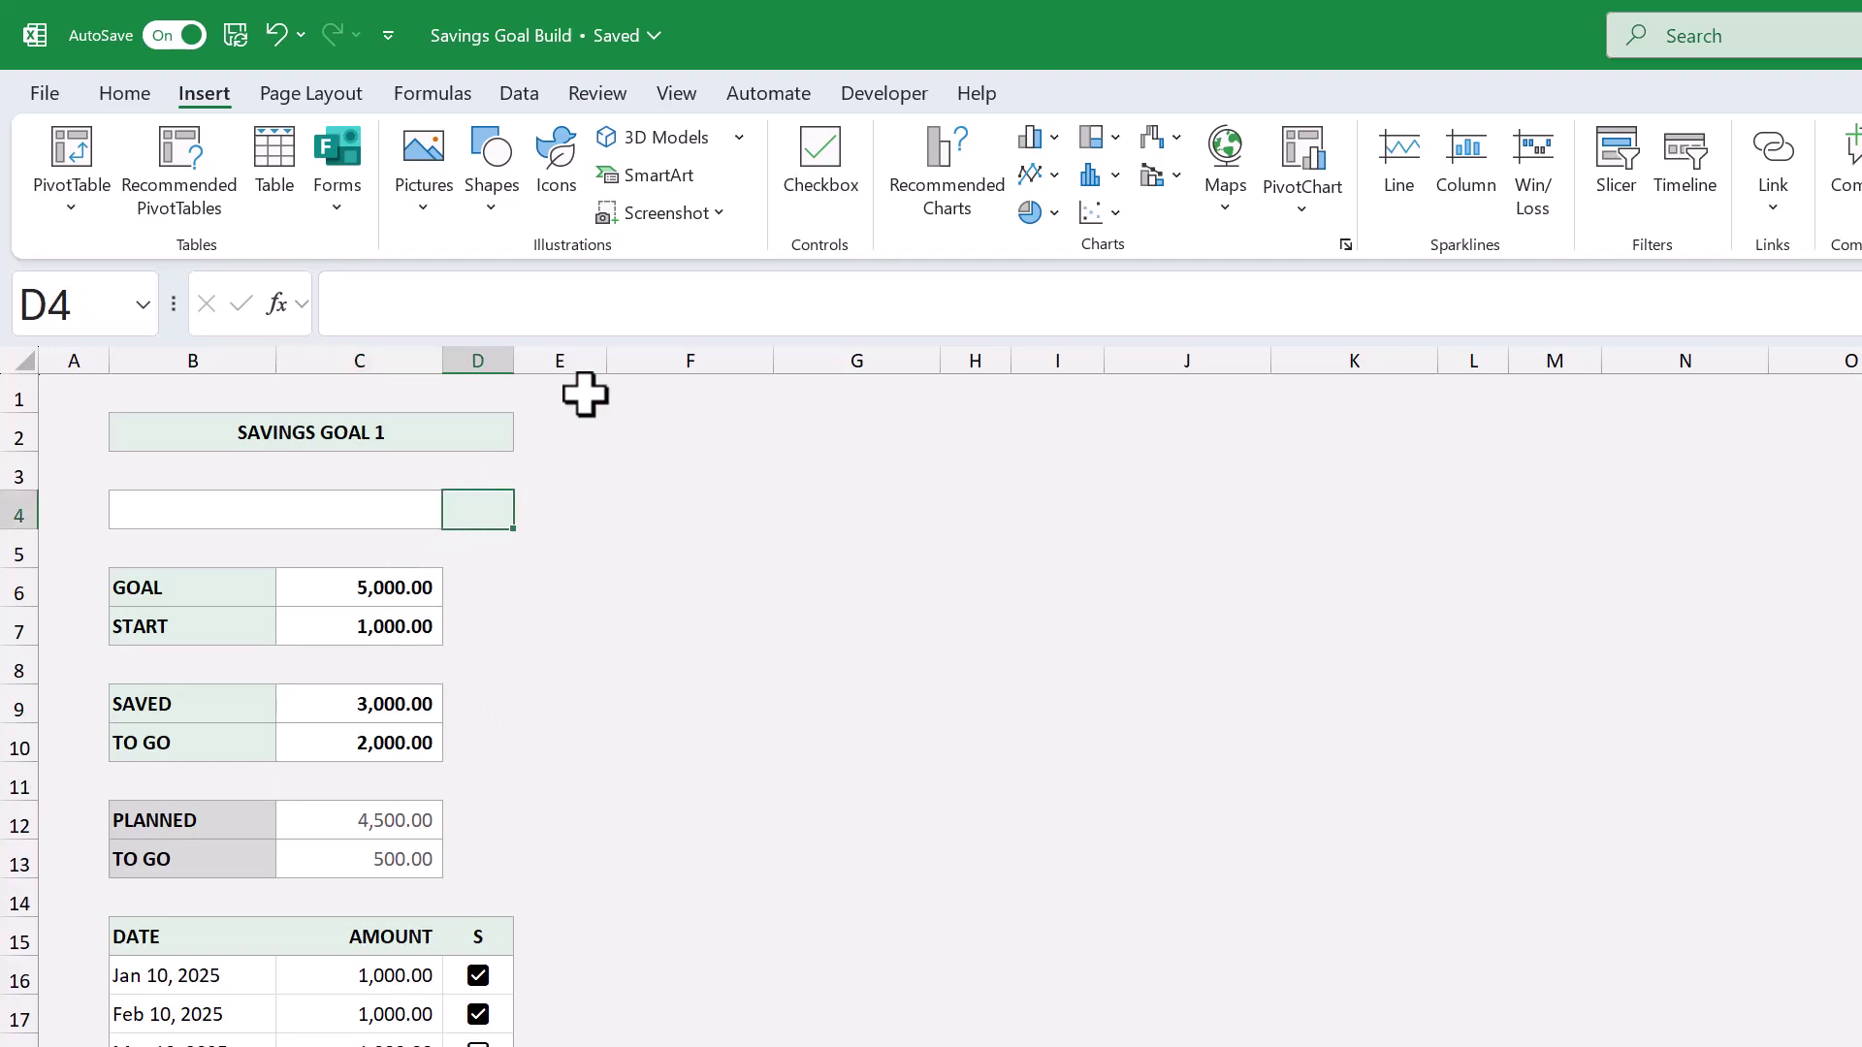
pyautogui.click(667, 302)
pyautogui.write('=')
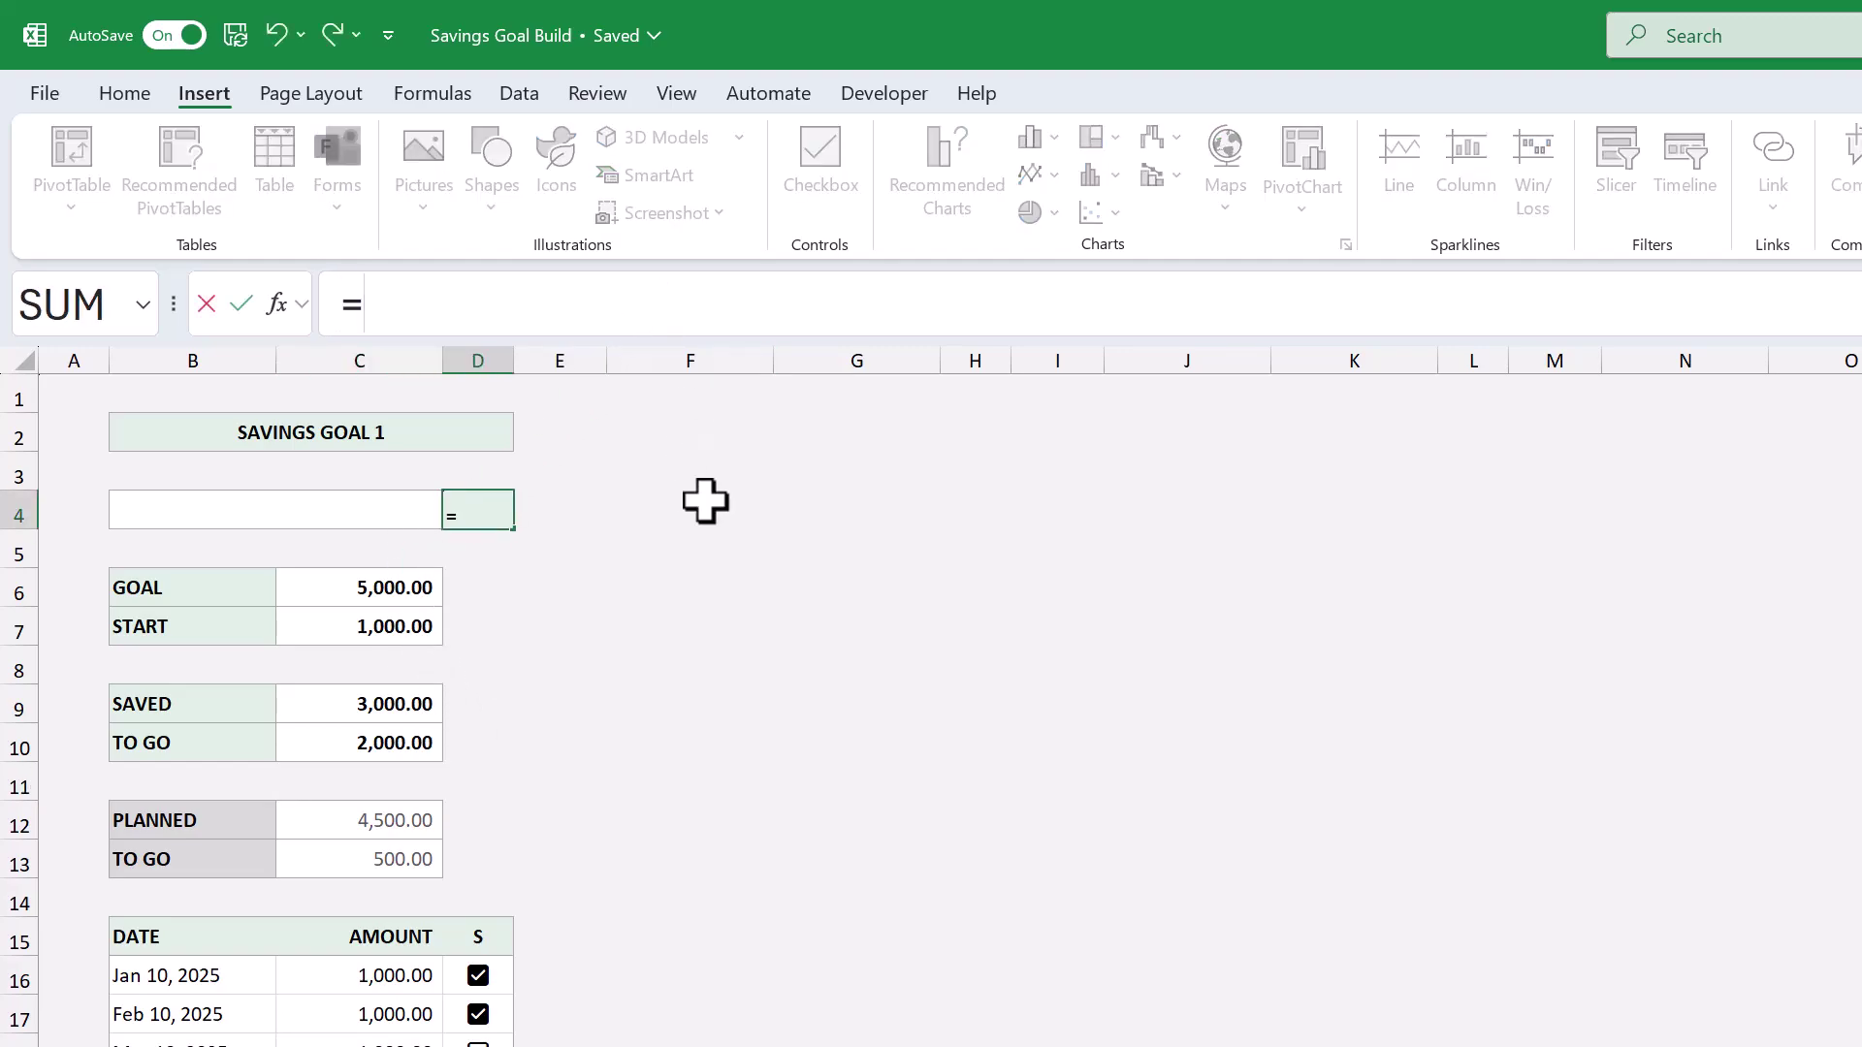
pyautogui.write('i')
pyautogui.press('Tab')
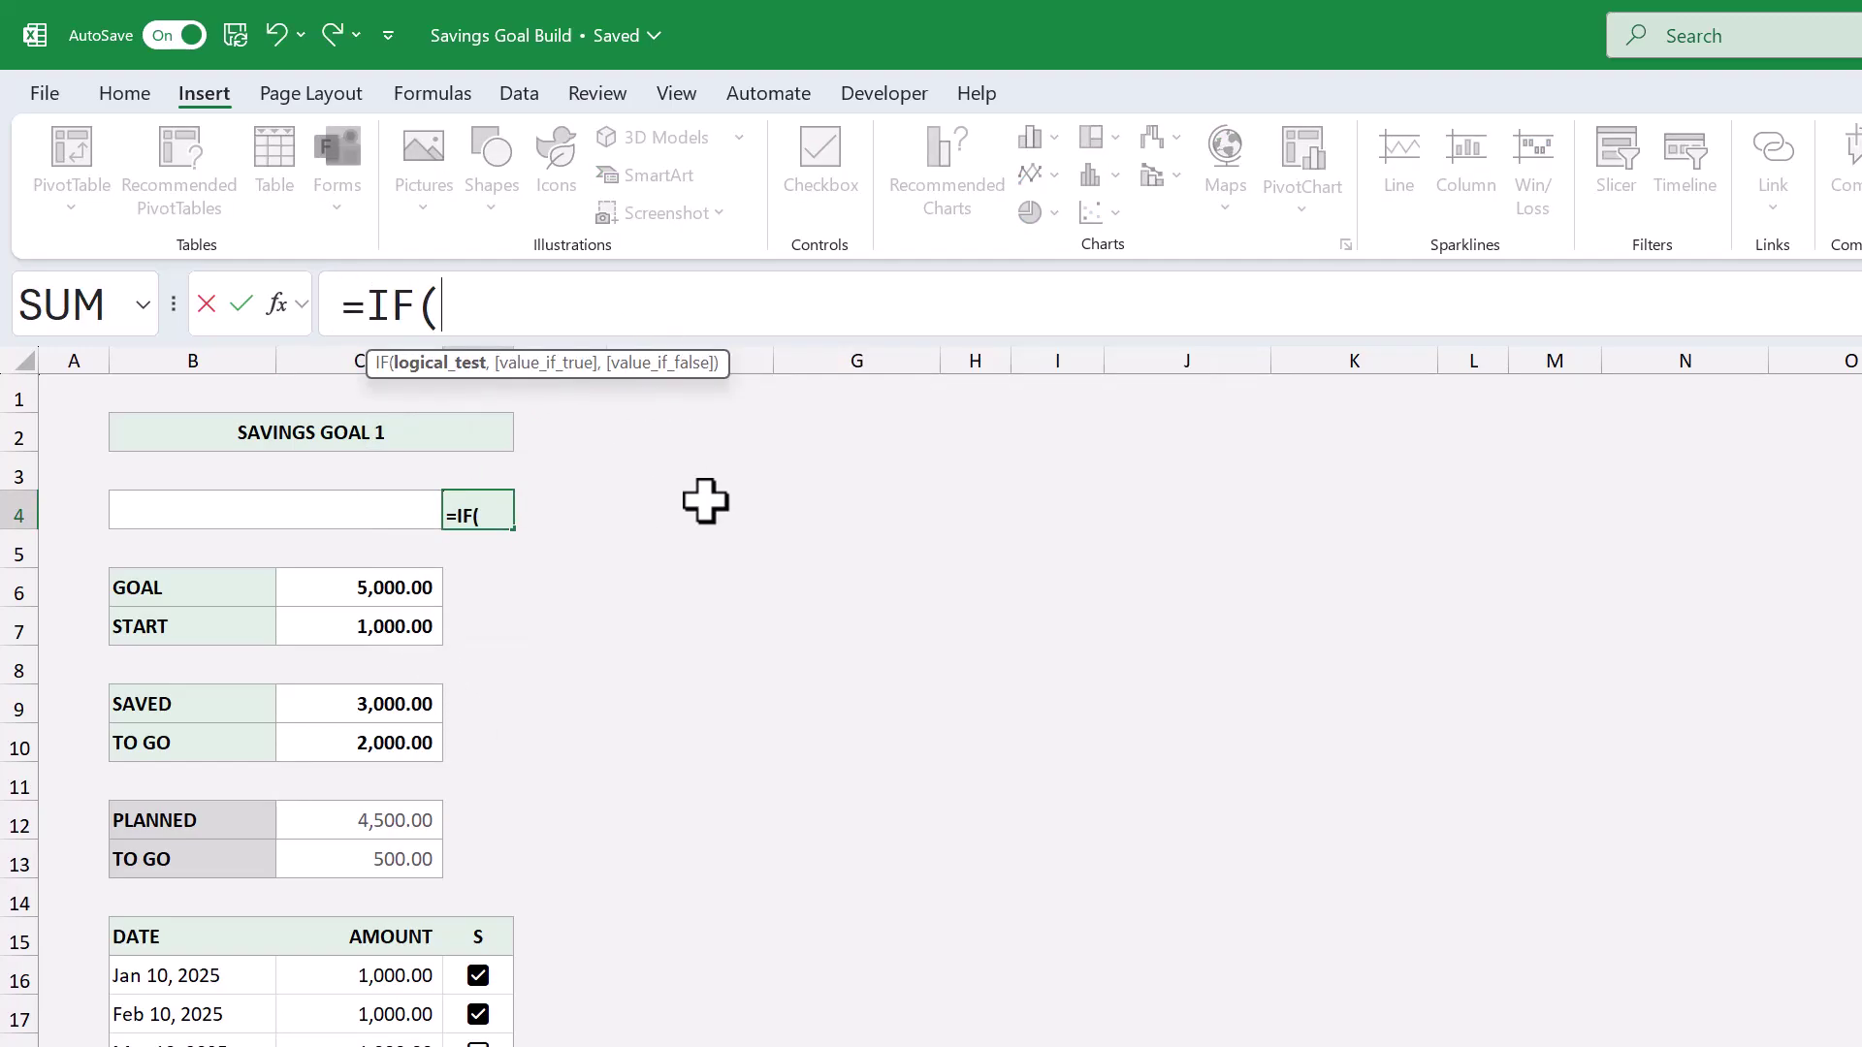
pyautogui.write('C6')
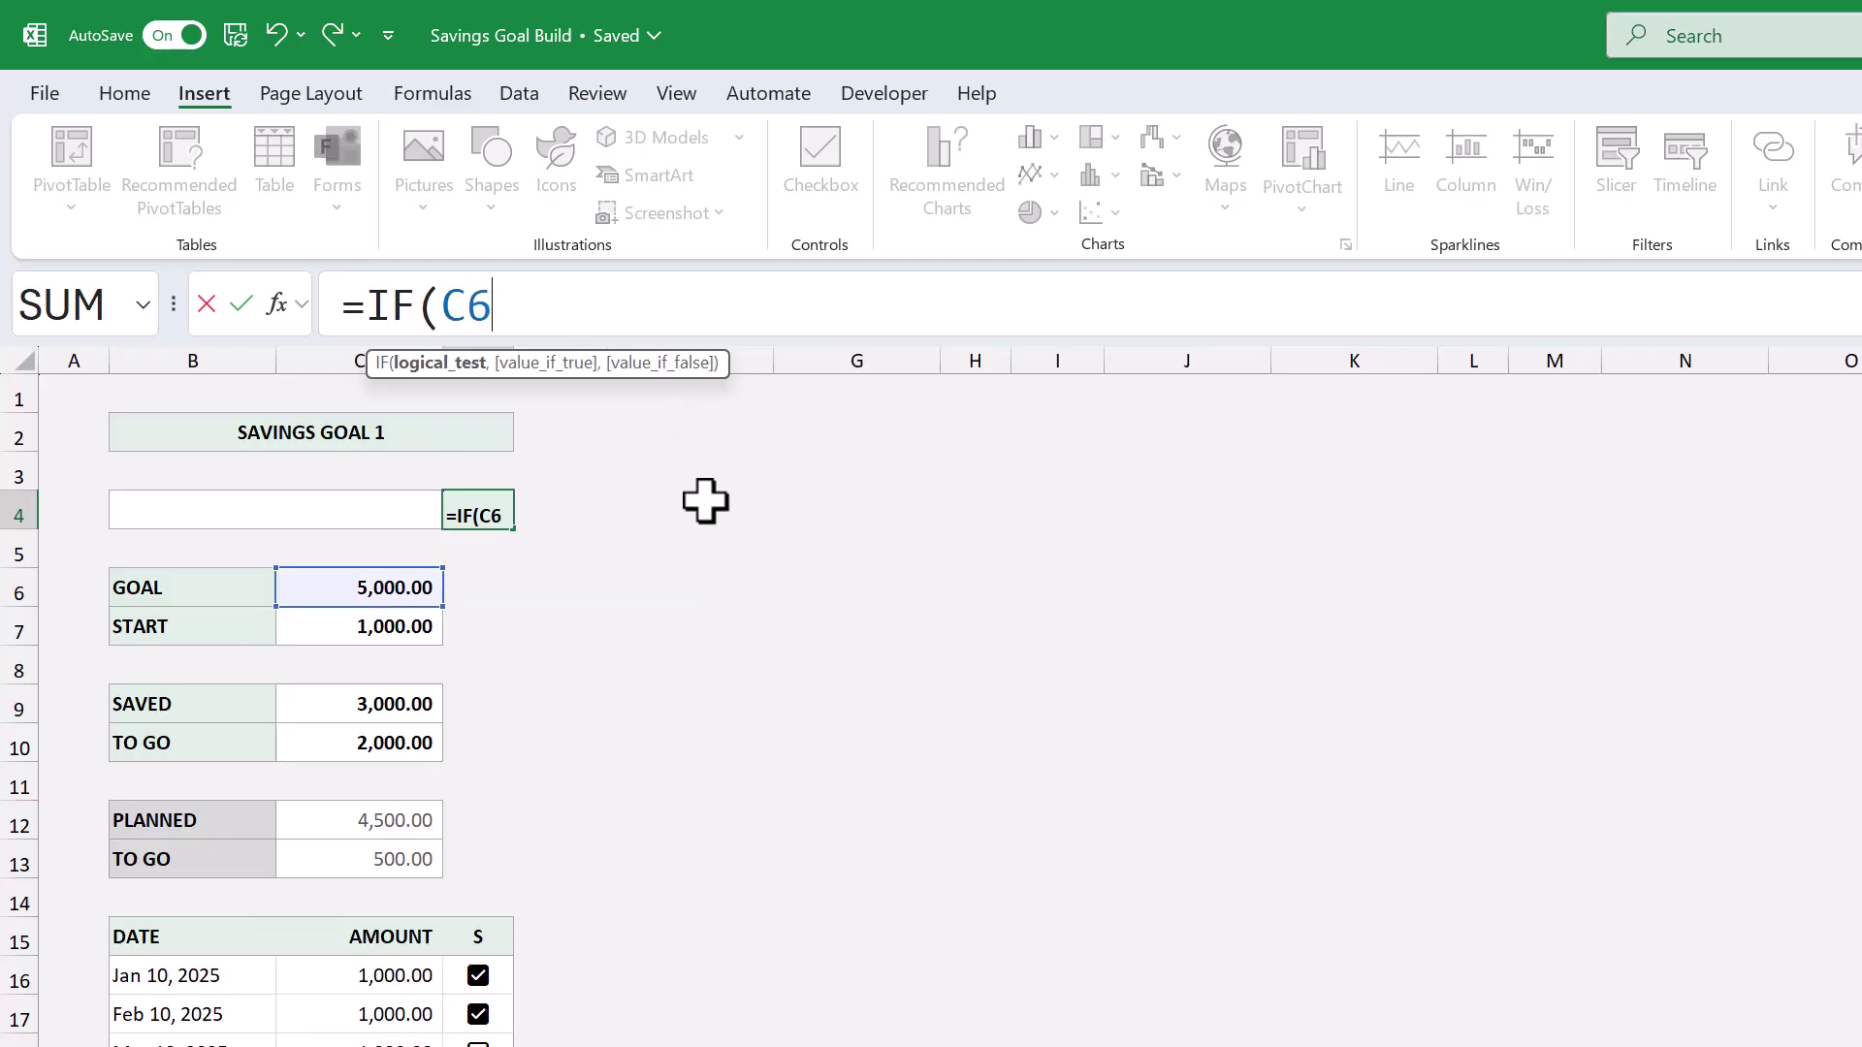
pyautogui.write('=0,0,C9')
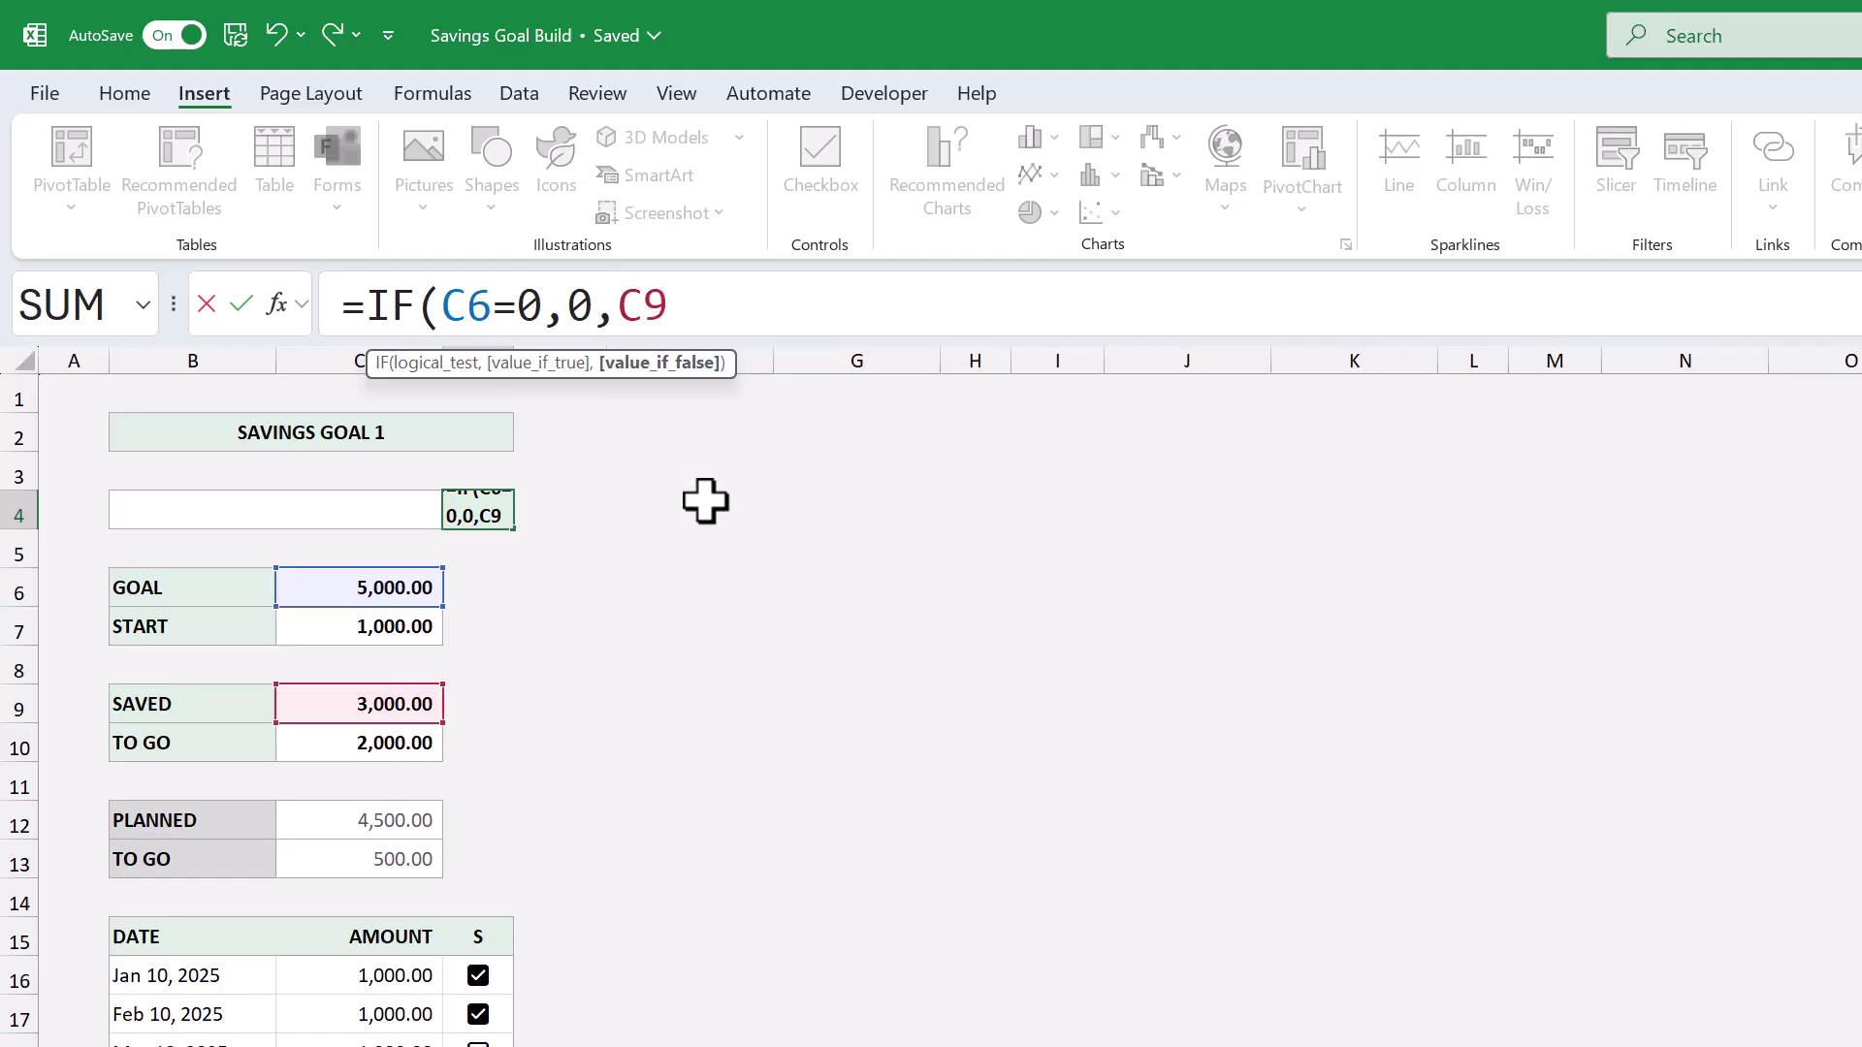
pyautogui.write('/C6')
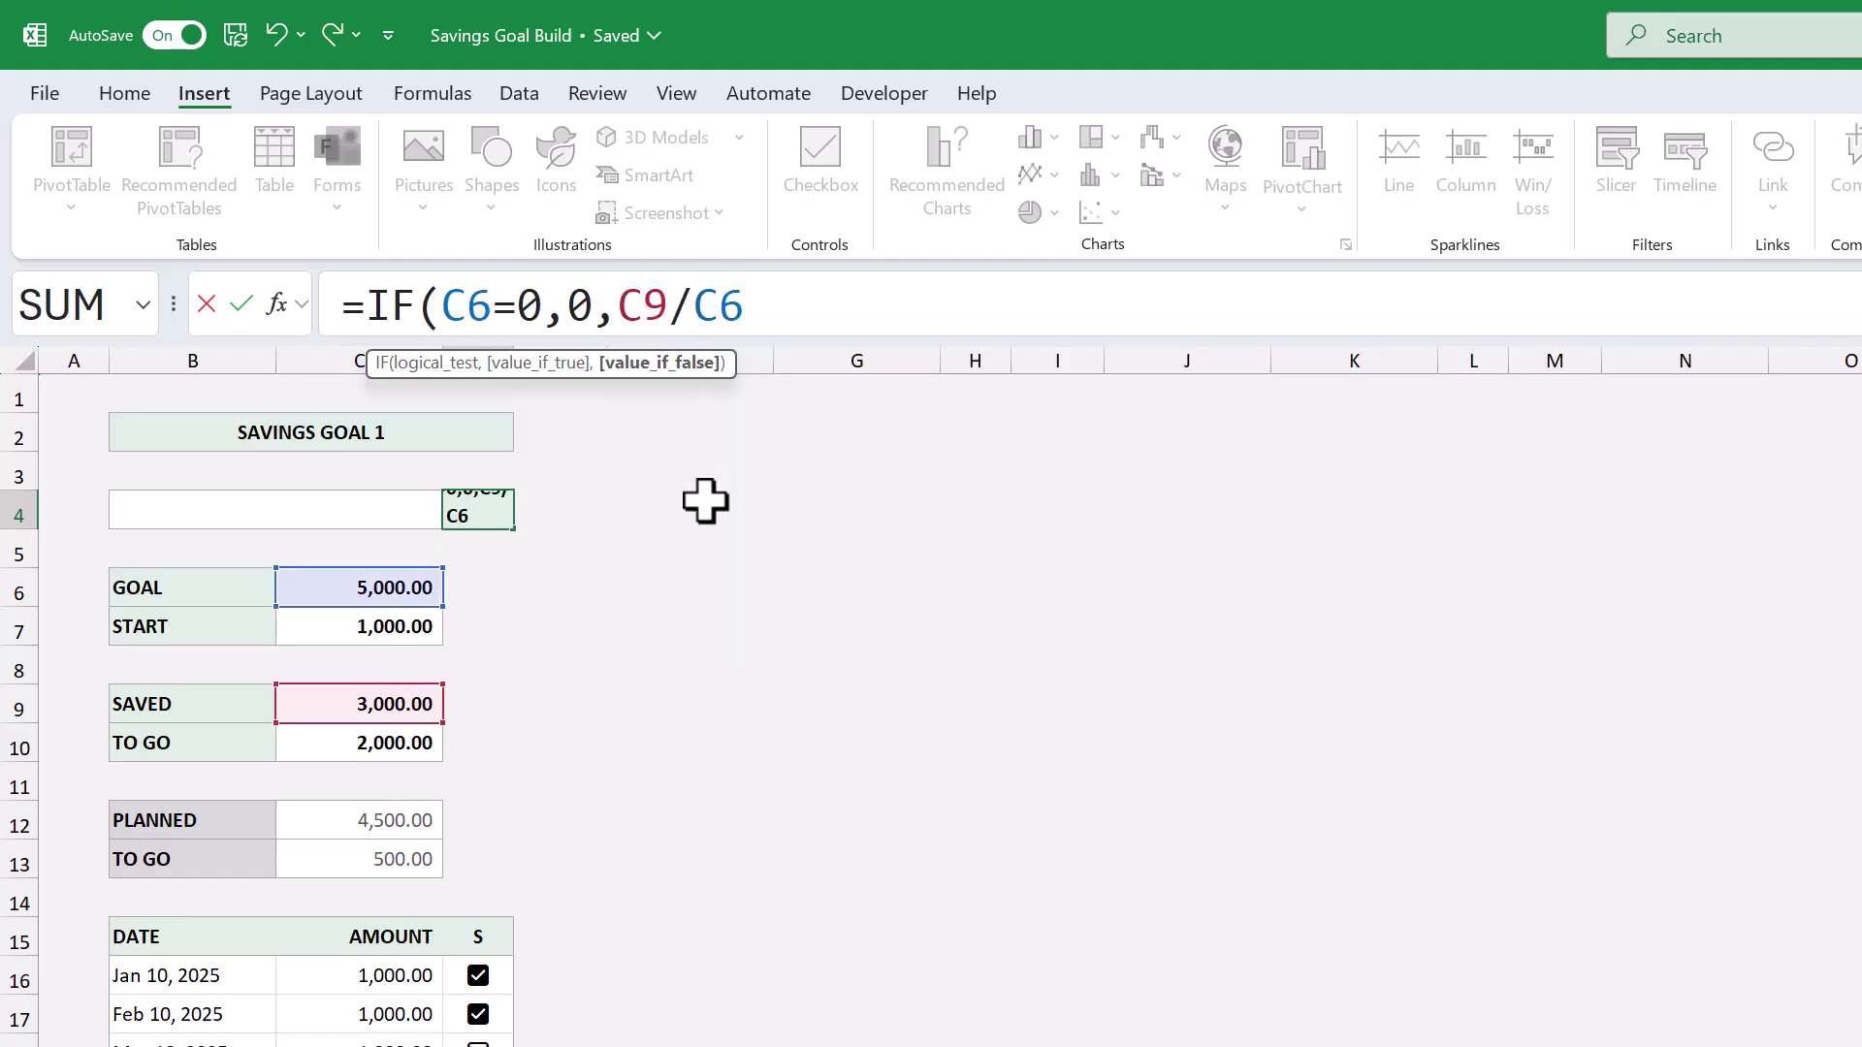
pyautogui.write(')')
pyautogui.press('Return')
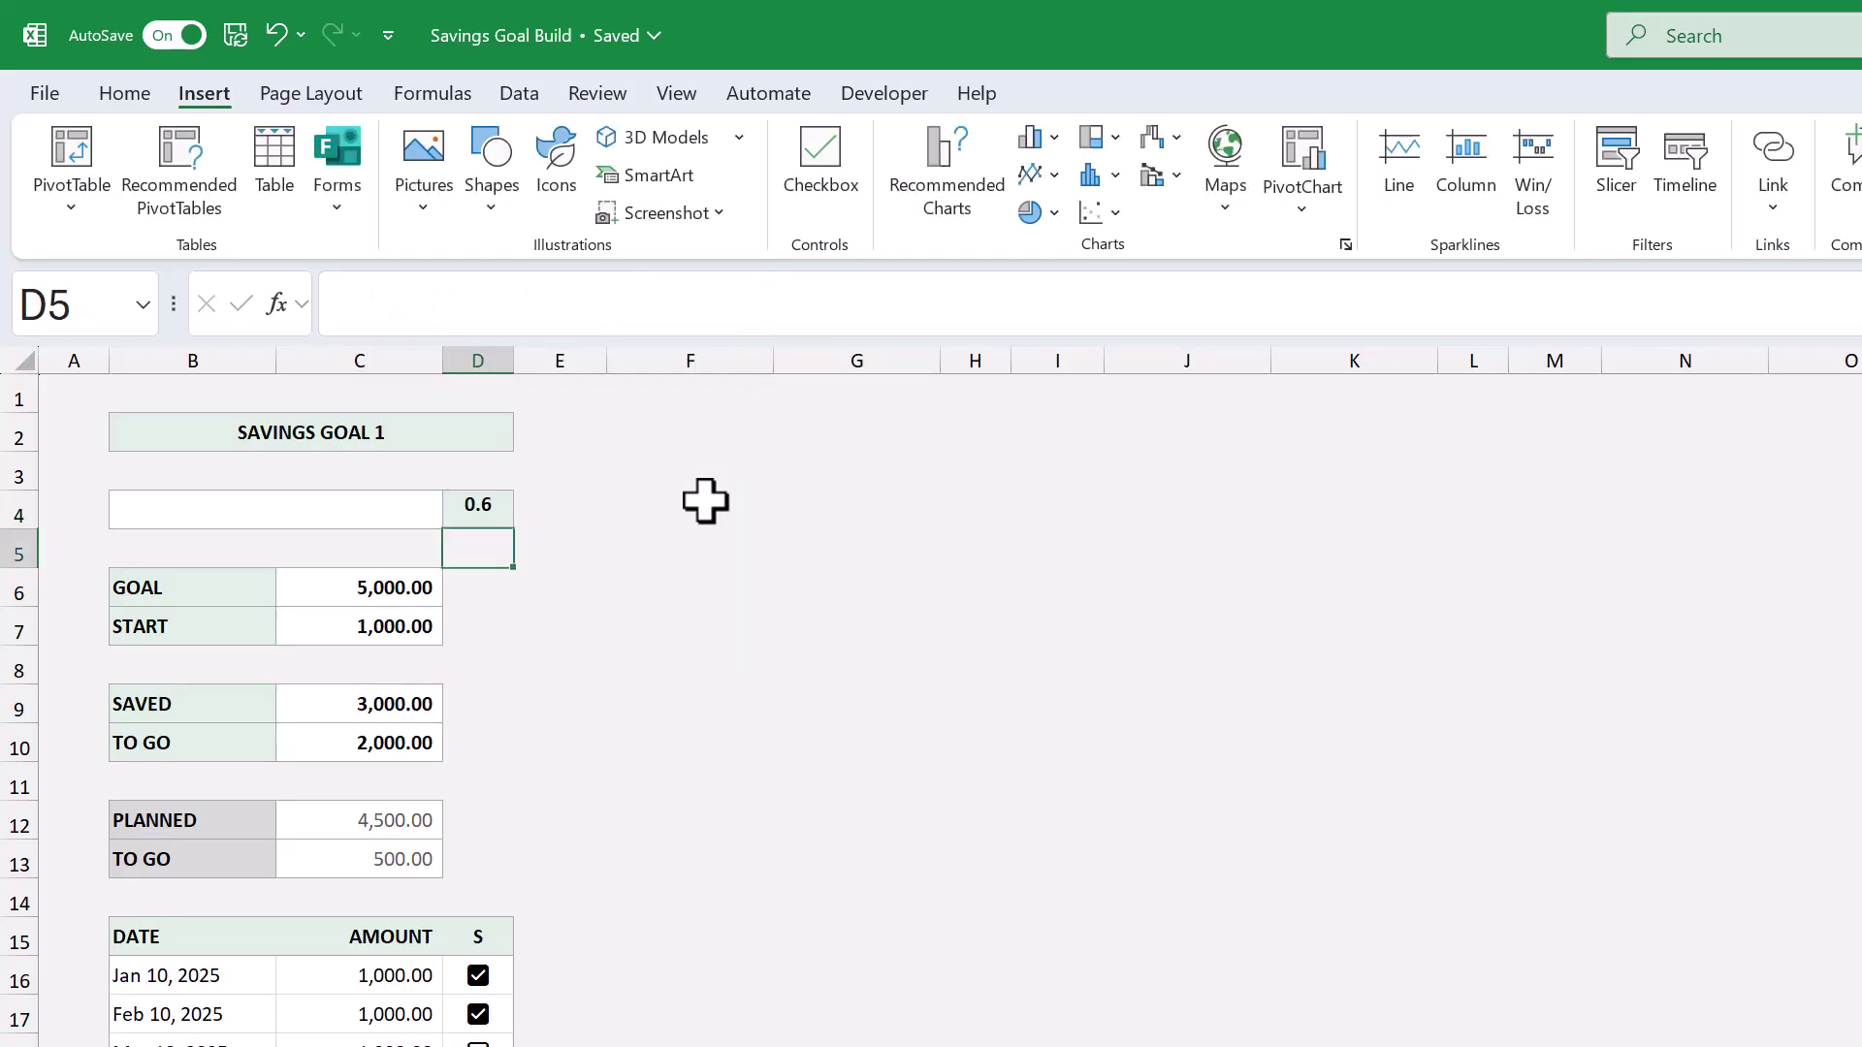
# Step: Format the D4 progress value with Percent Style so it reads 60%
pyautogui.click(486, 512)
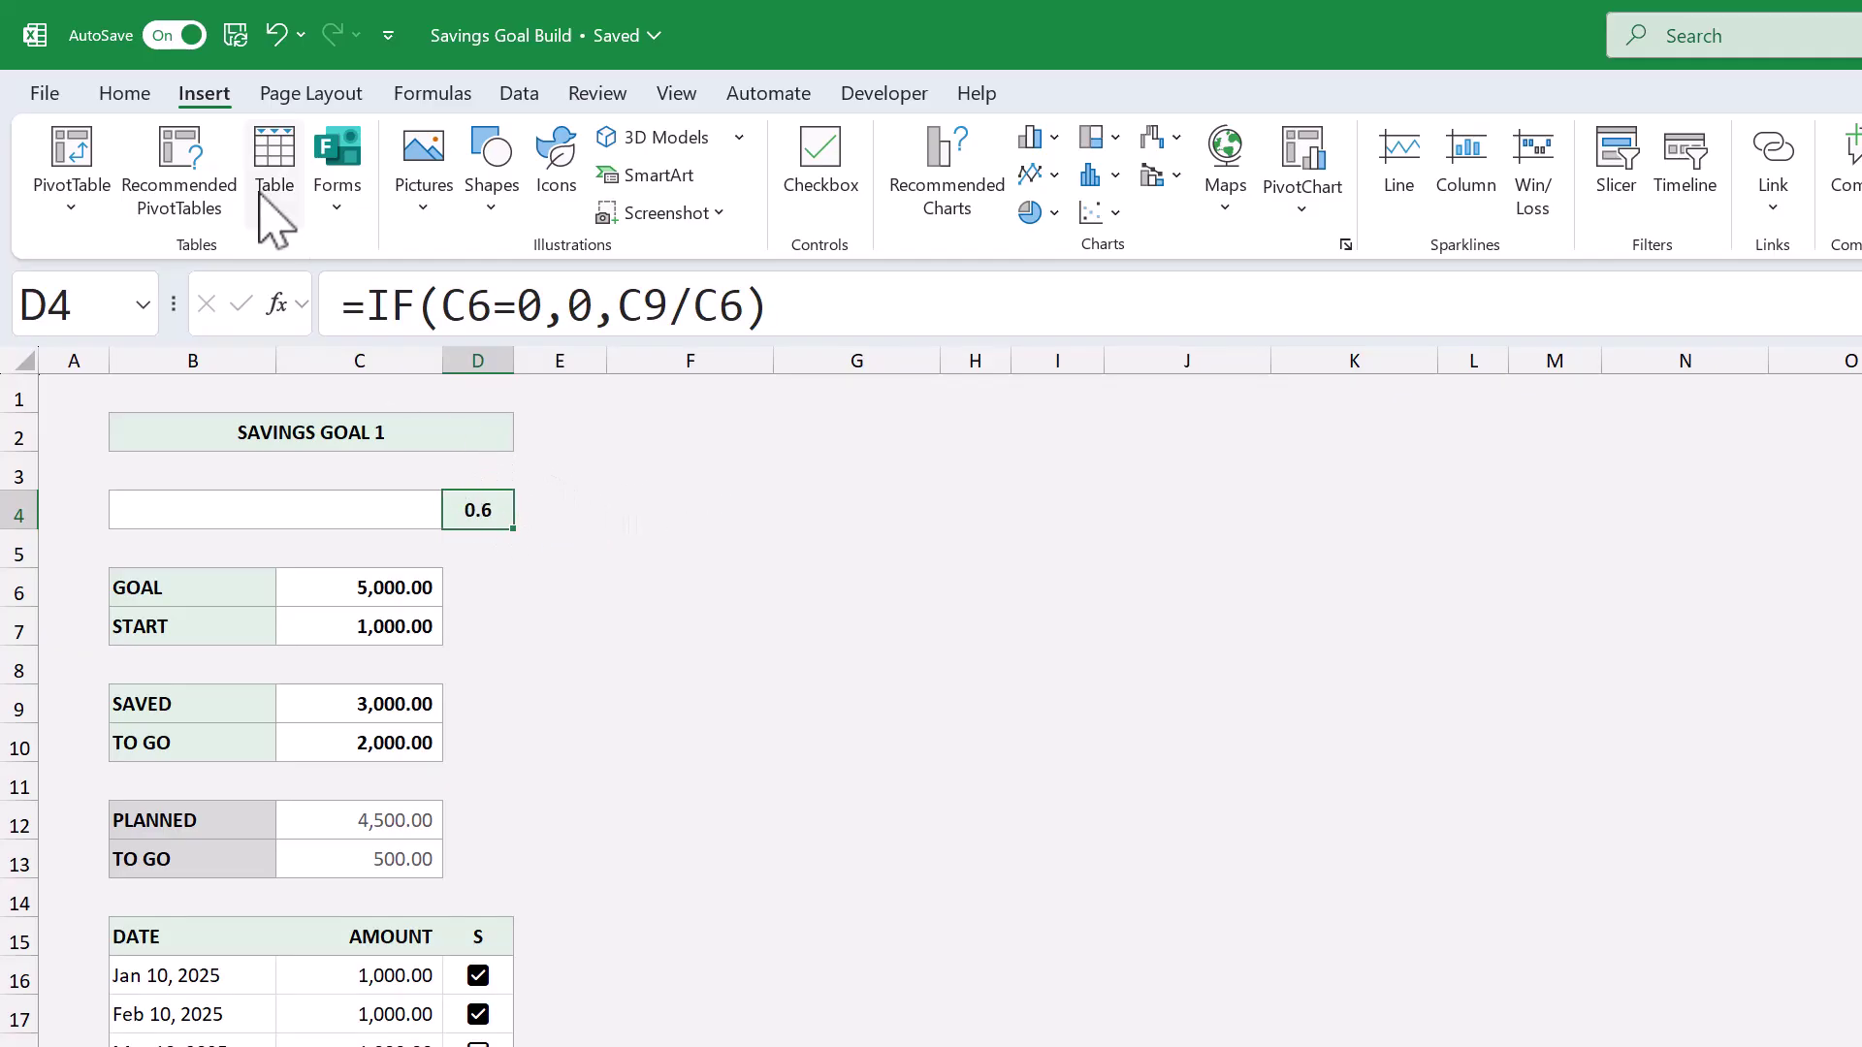
pyautogui.click(128, 94)
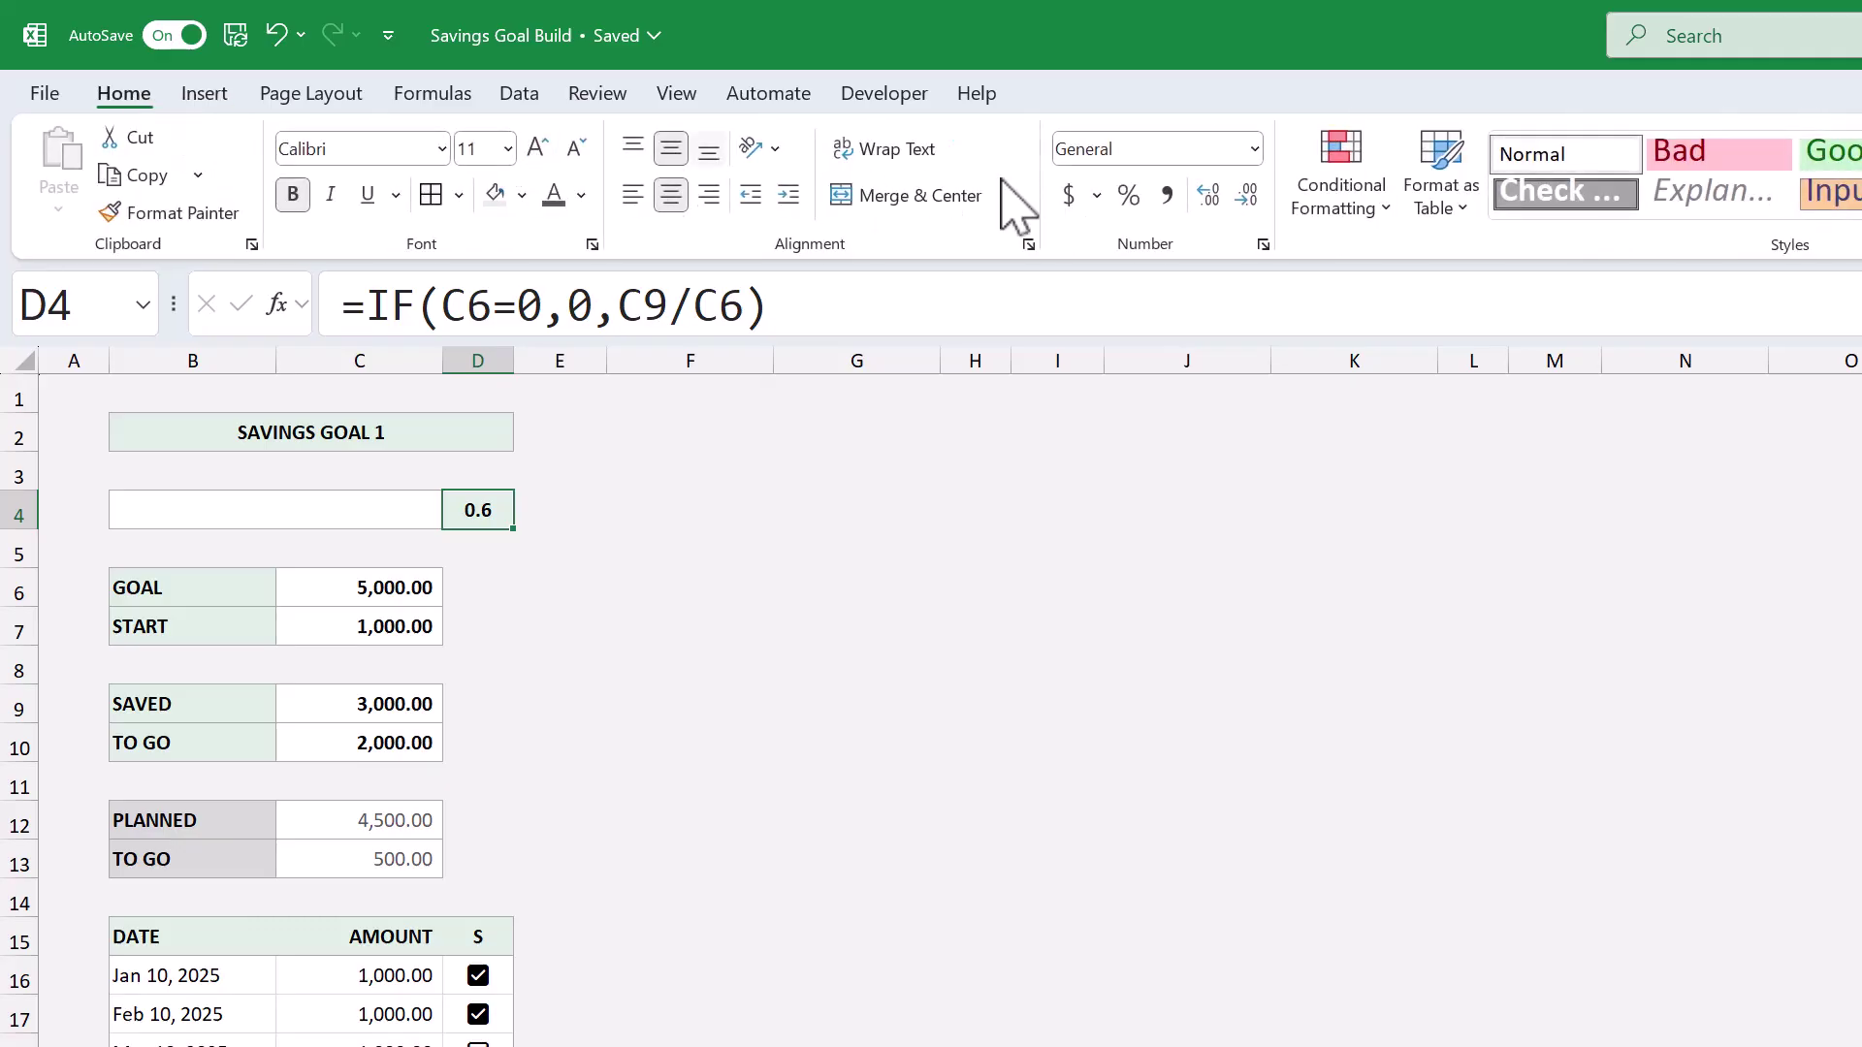
pyautogui.click(1132, 197)
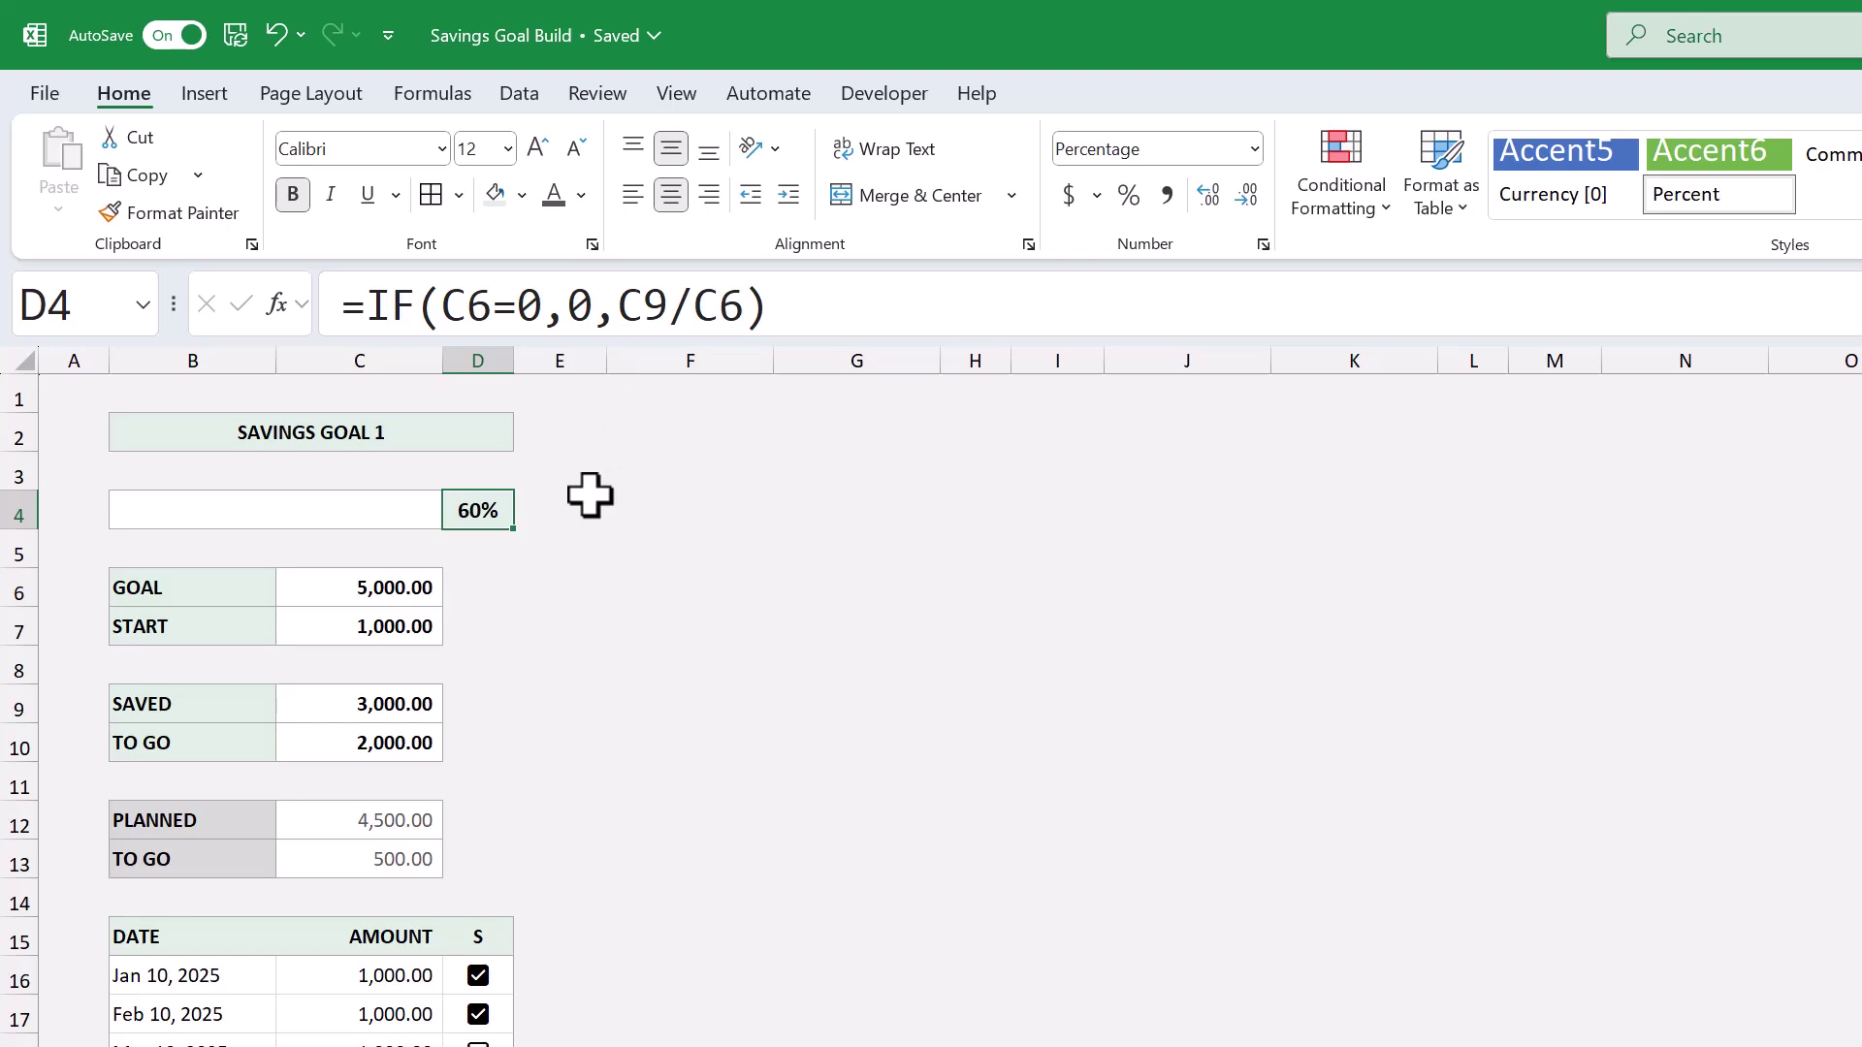
# Step: Link the merged B4 cell to D4 with =D4
pyautogui.click(416, 503)
pyautogui.click(539, 297)
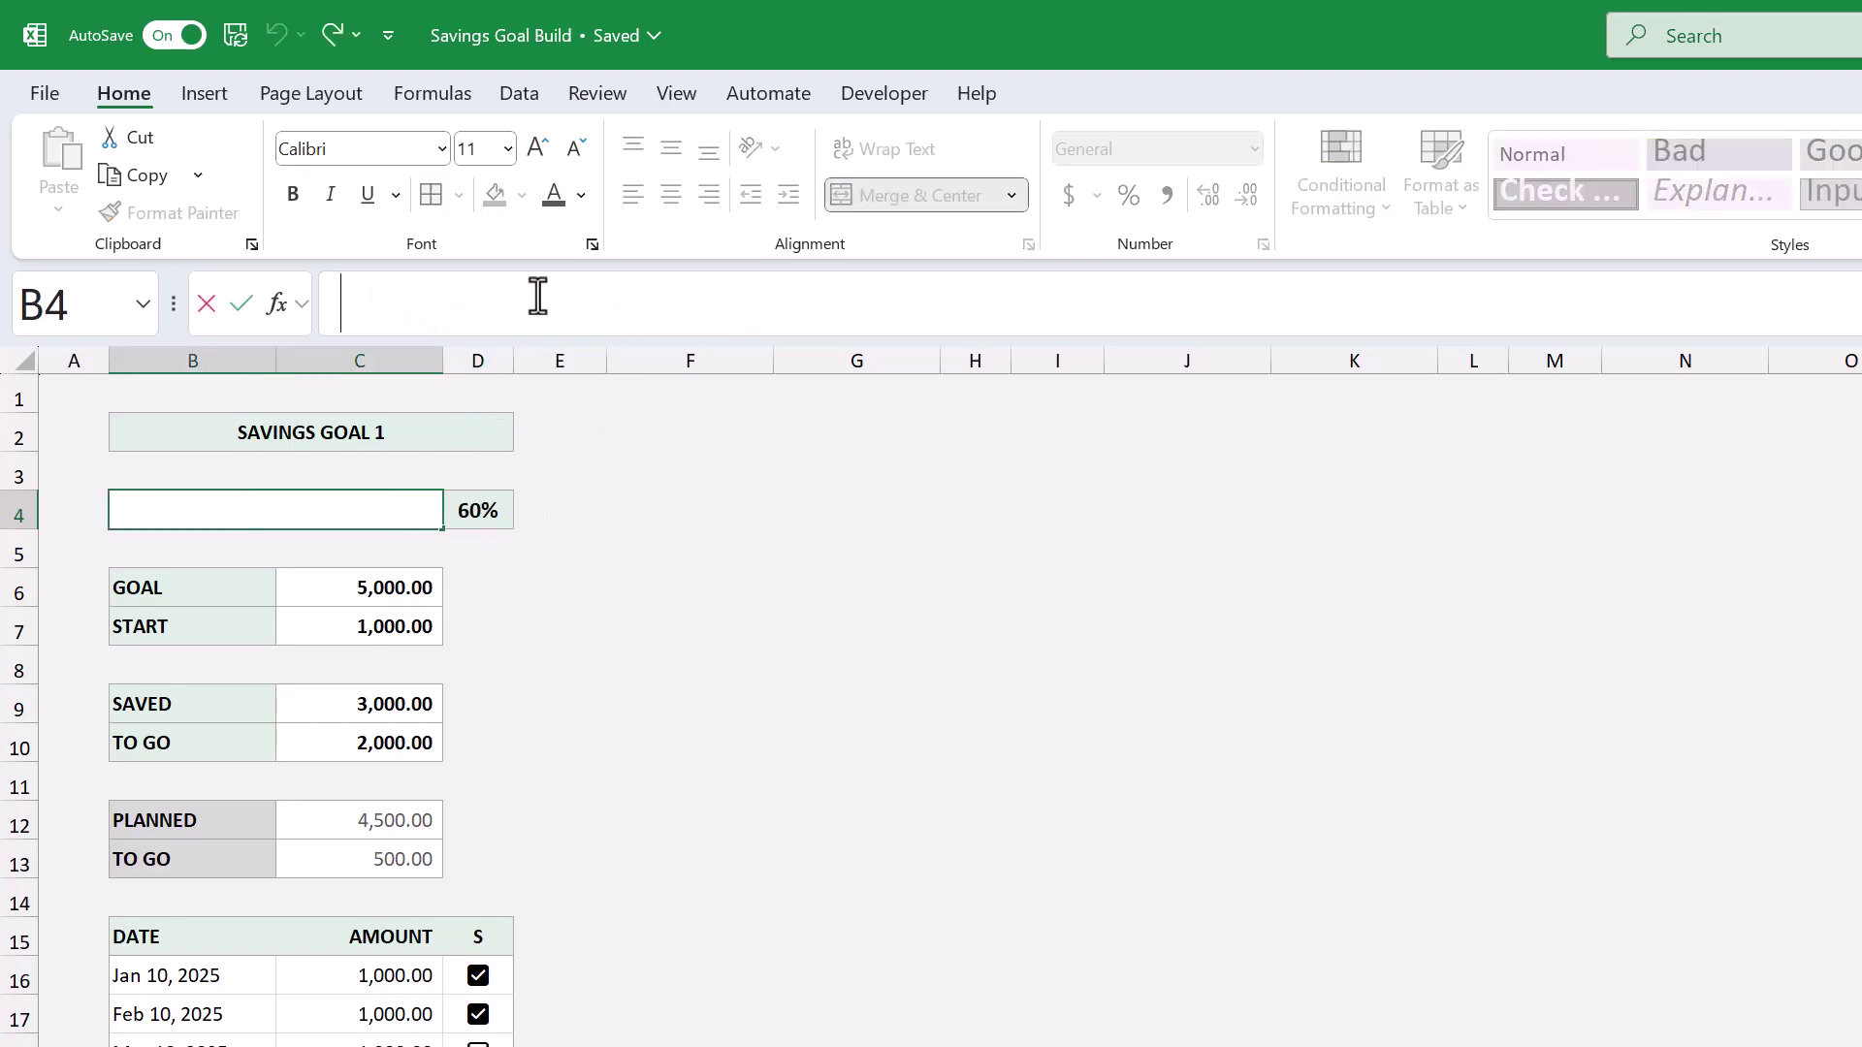
pyautogui.write('=D')
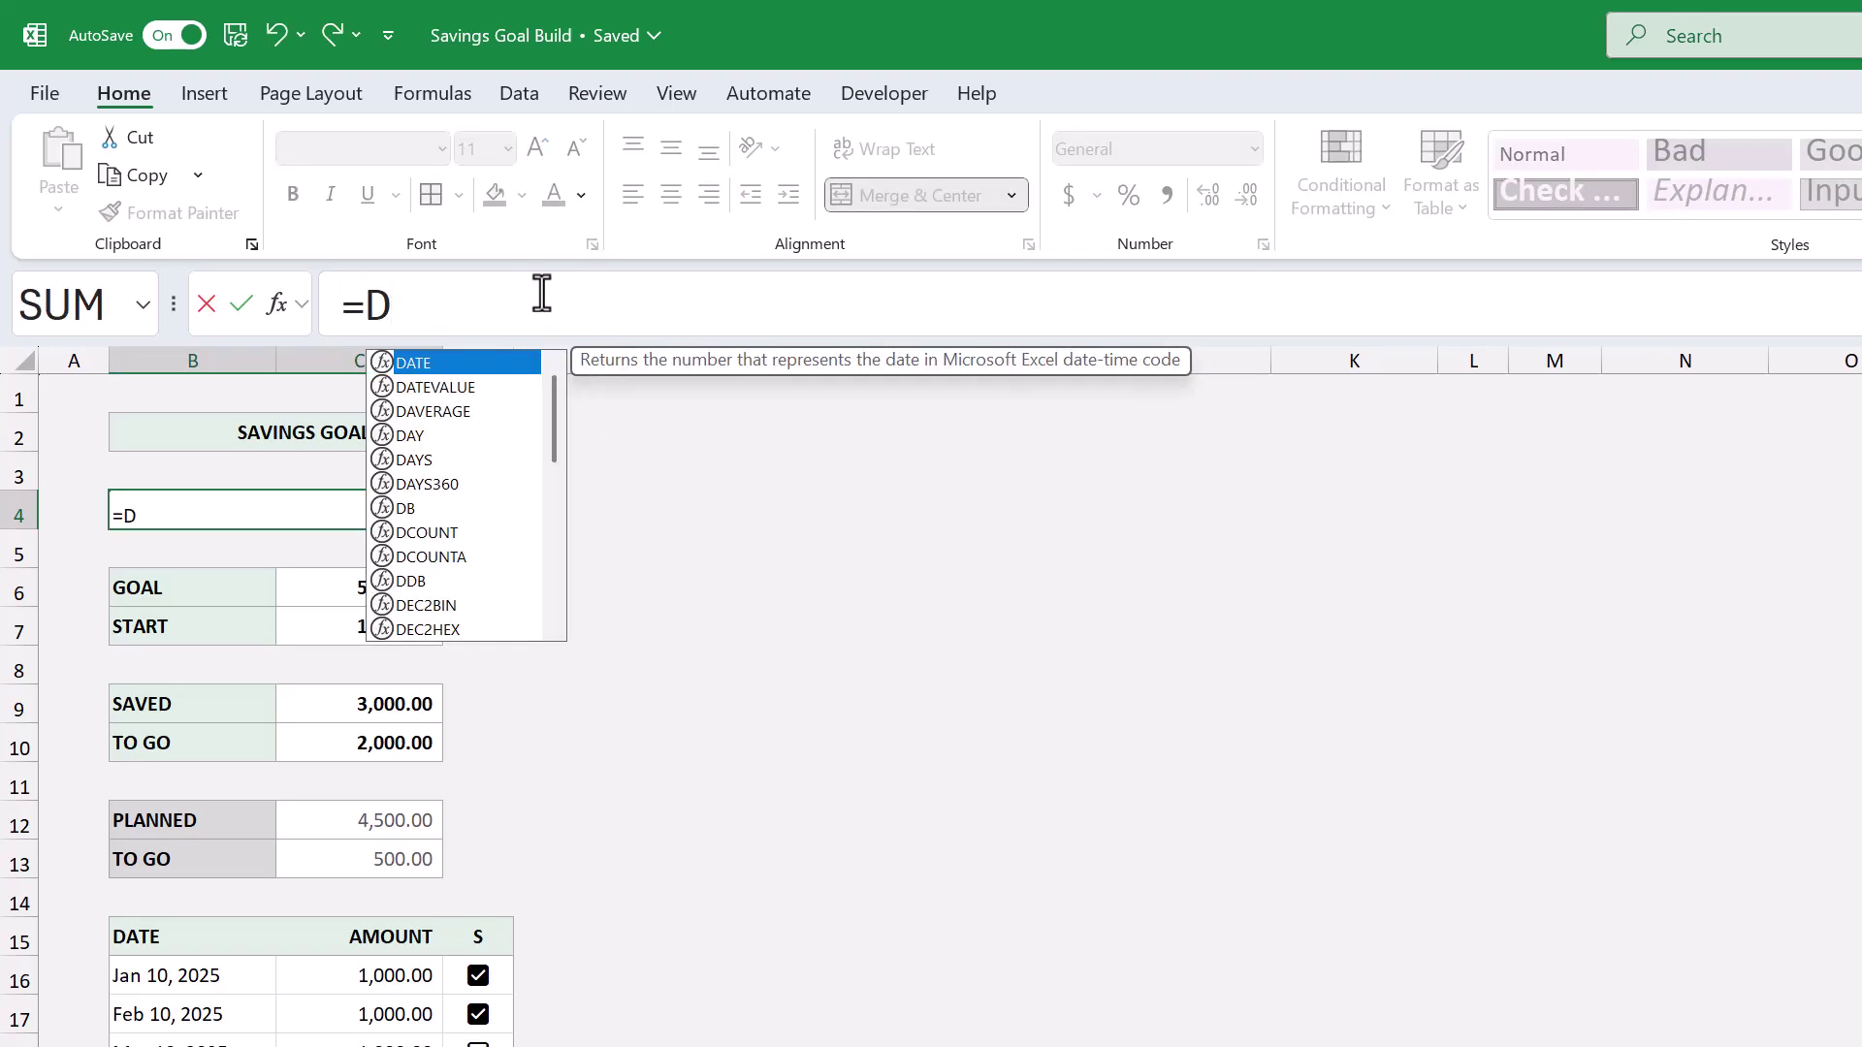
pyautogui.write('4')
pyautogui.press('Return')
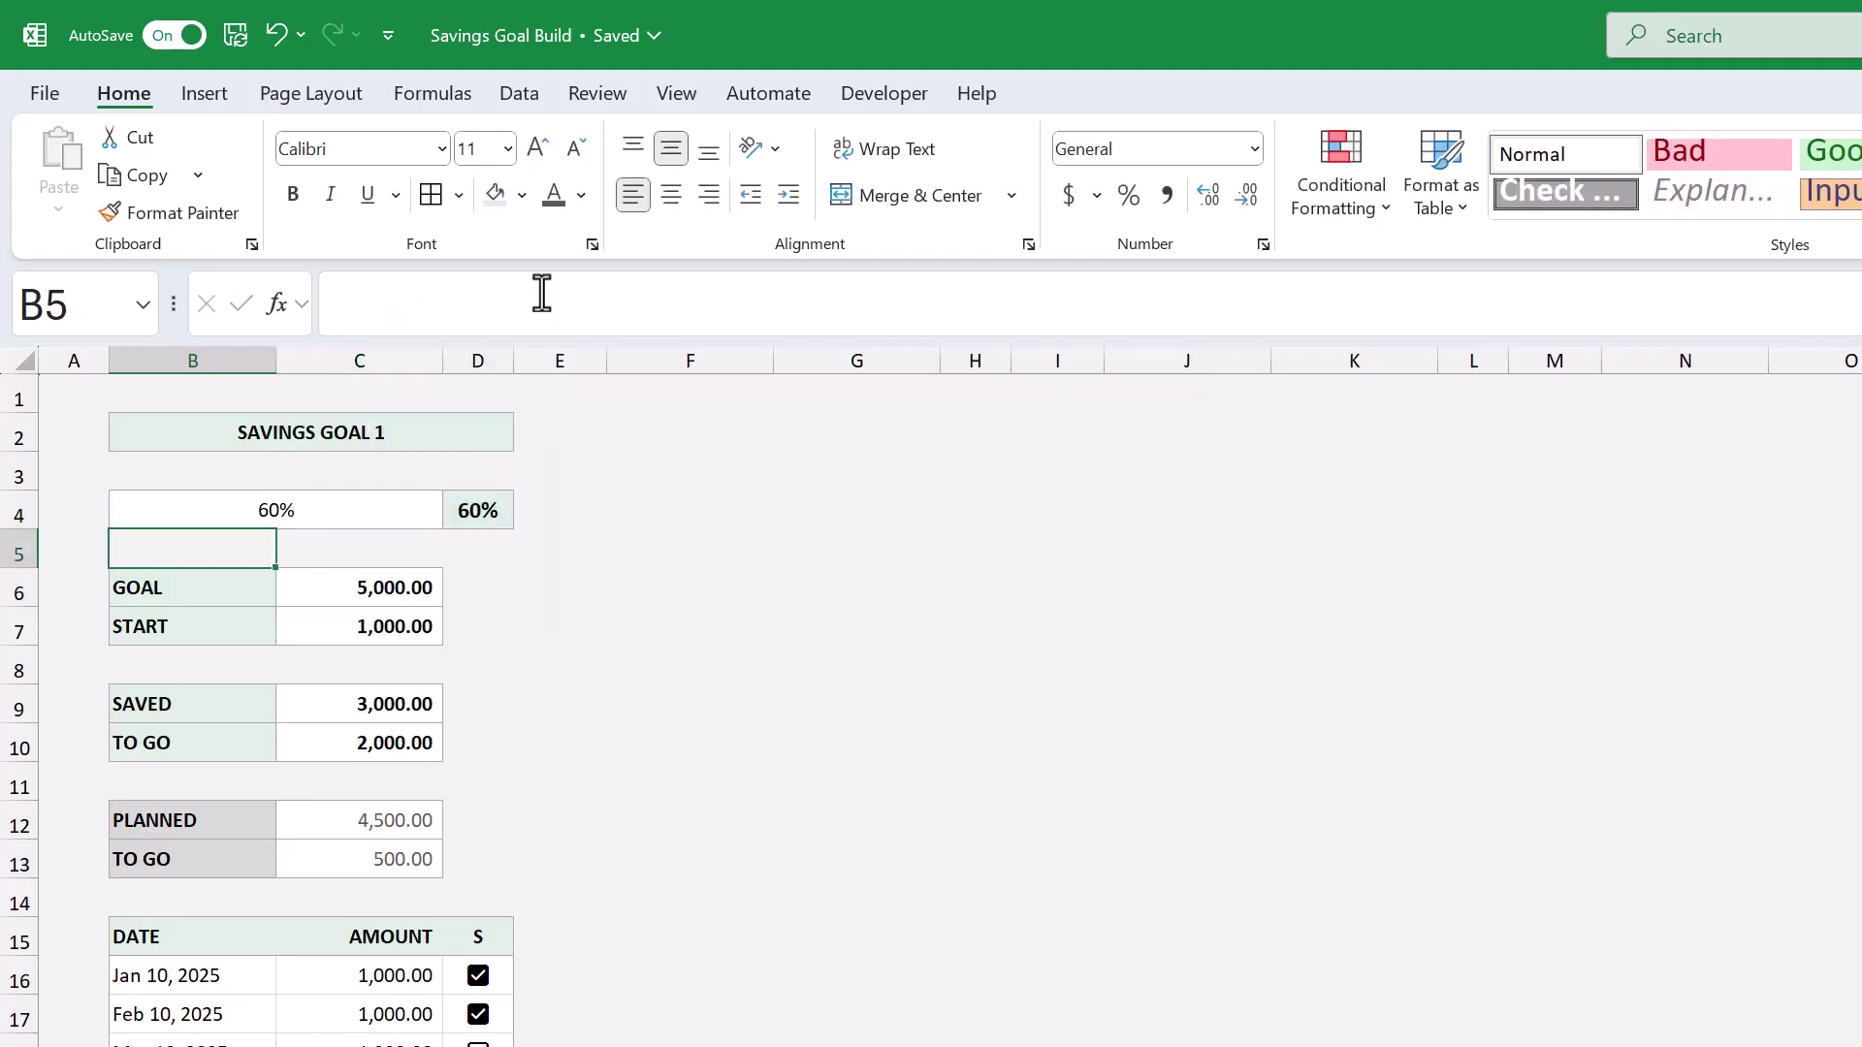
# Step: Start a data bar rule on B4 showing bar only, with minimum number 0 and maximum 1
pyautogui.click(413, 504)
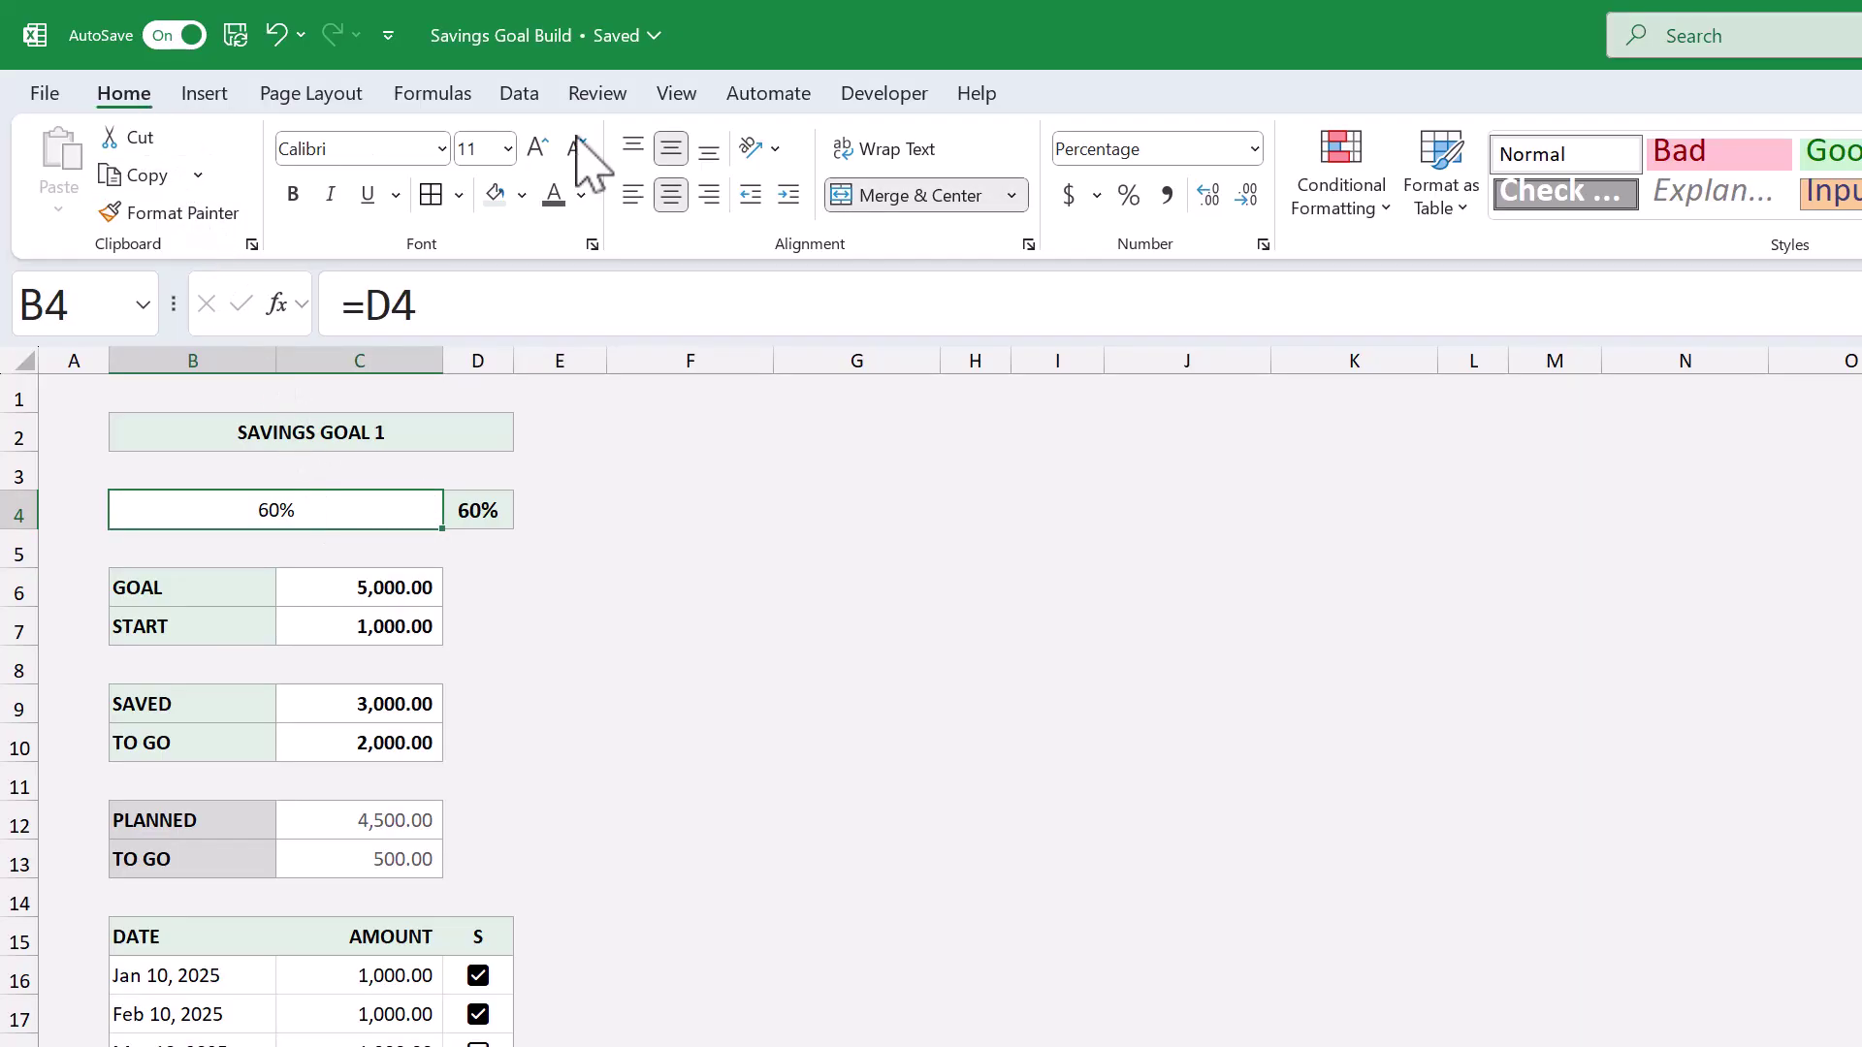
pyautogui.click(1340, 197)
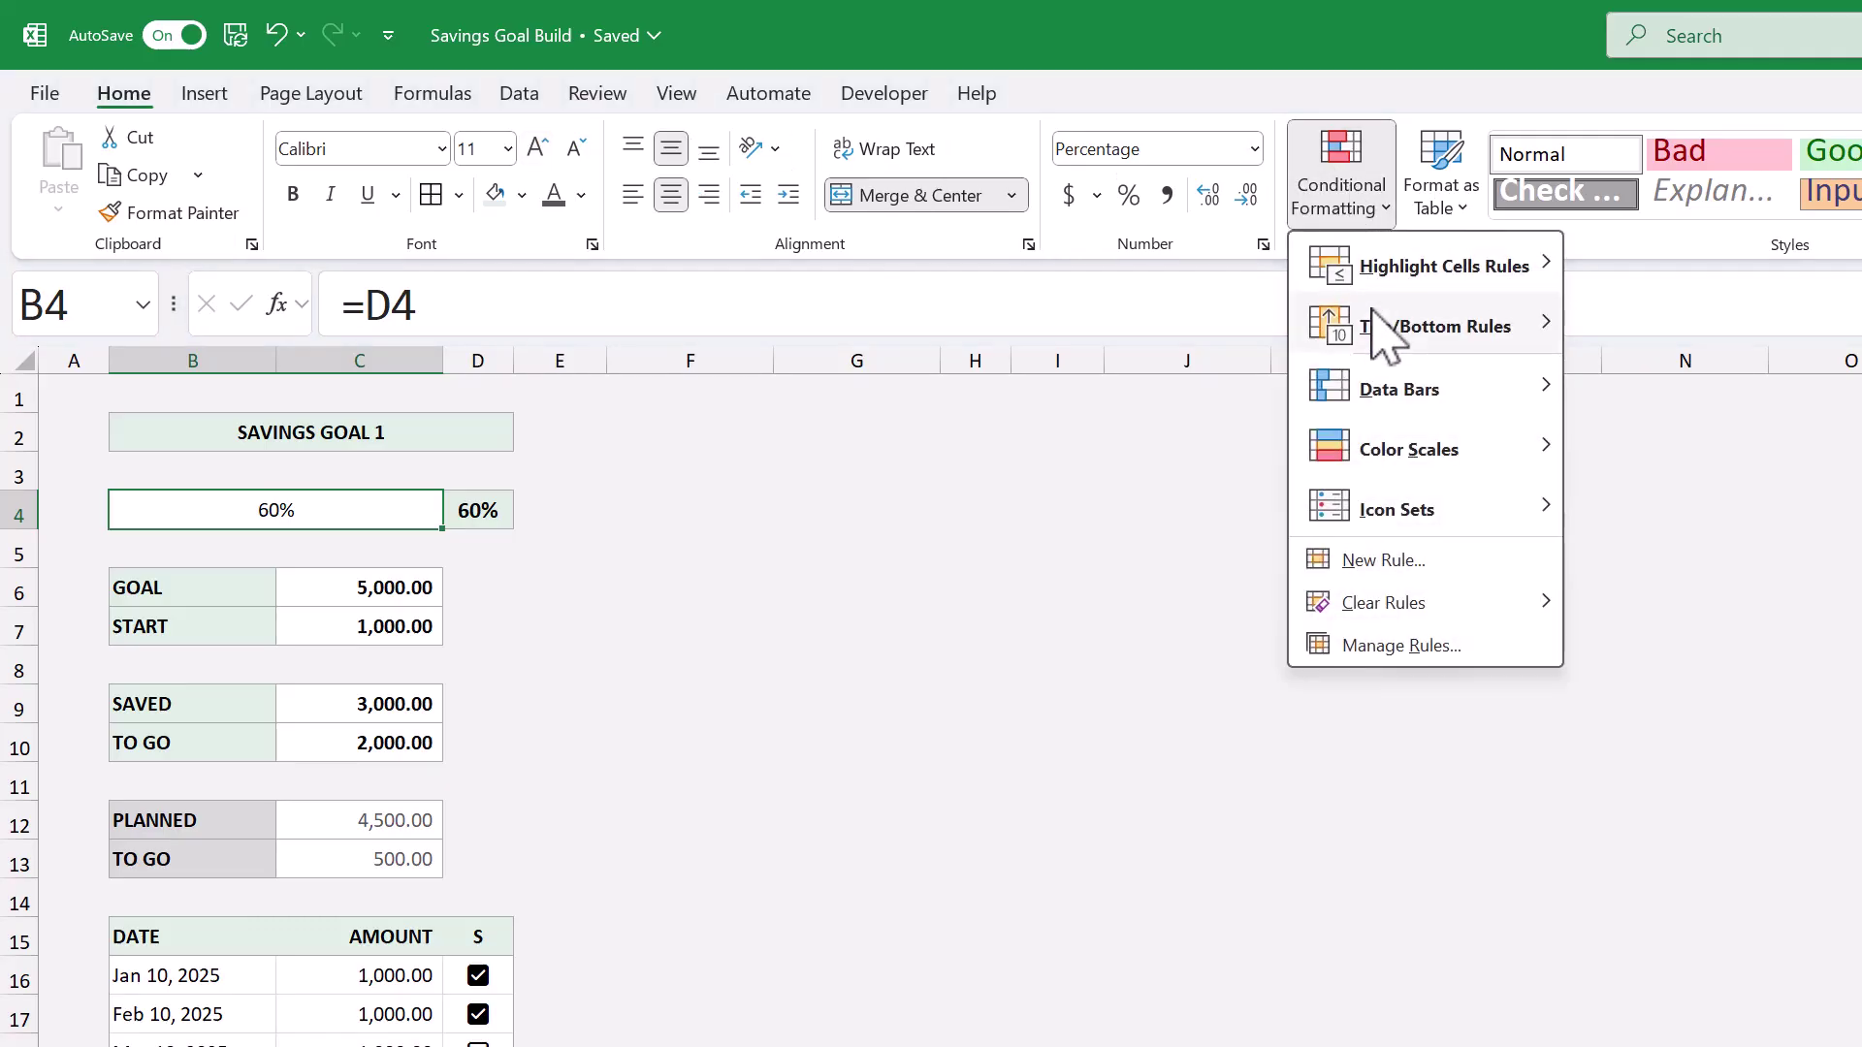
pyautogui.moveTo(1396, 398)
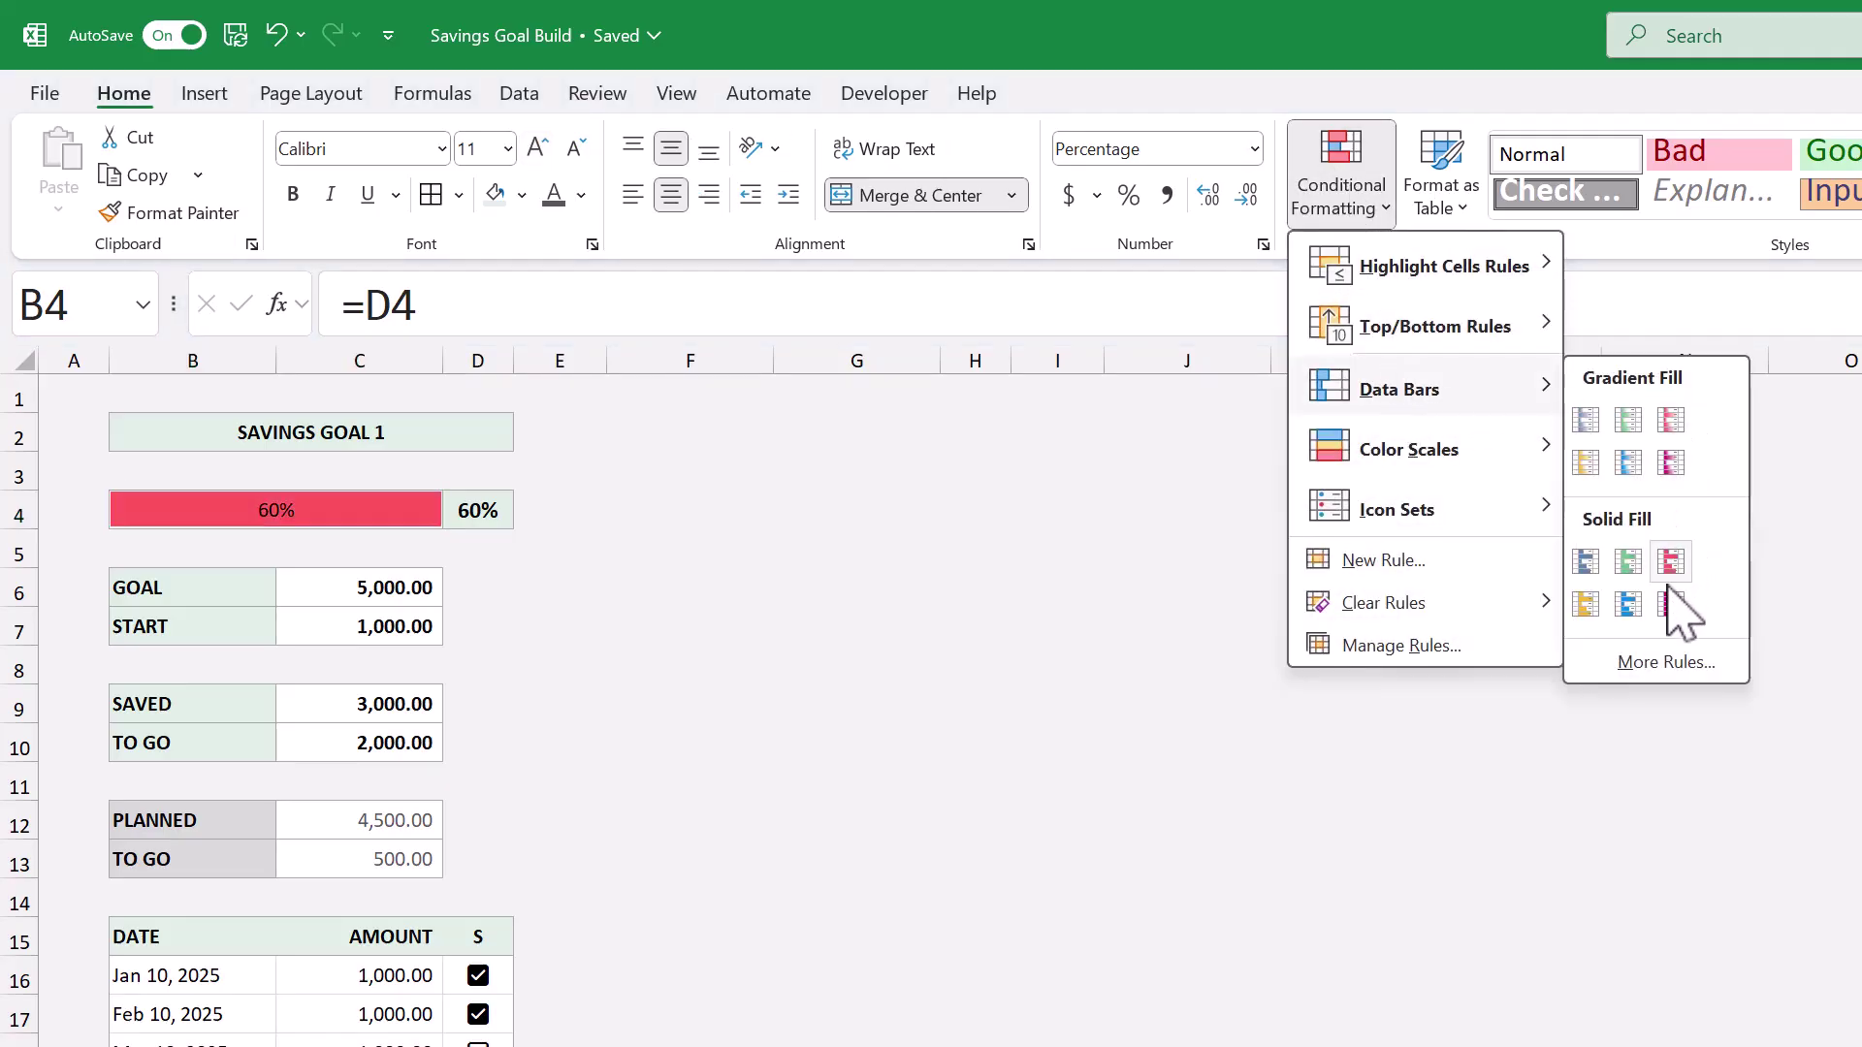
pyautogui.click(1662, 669)
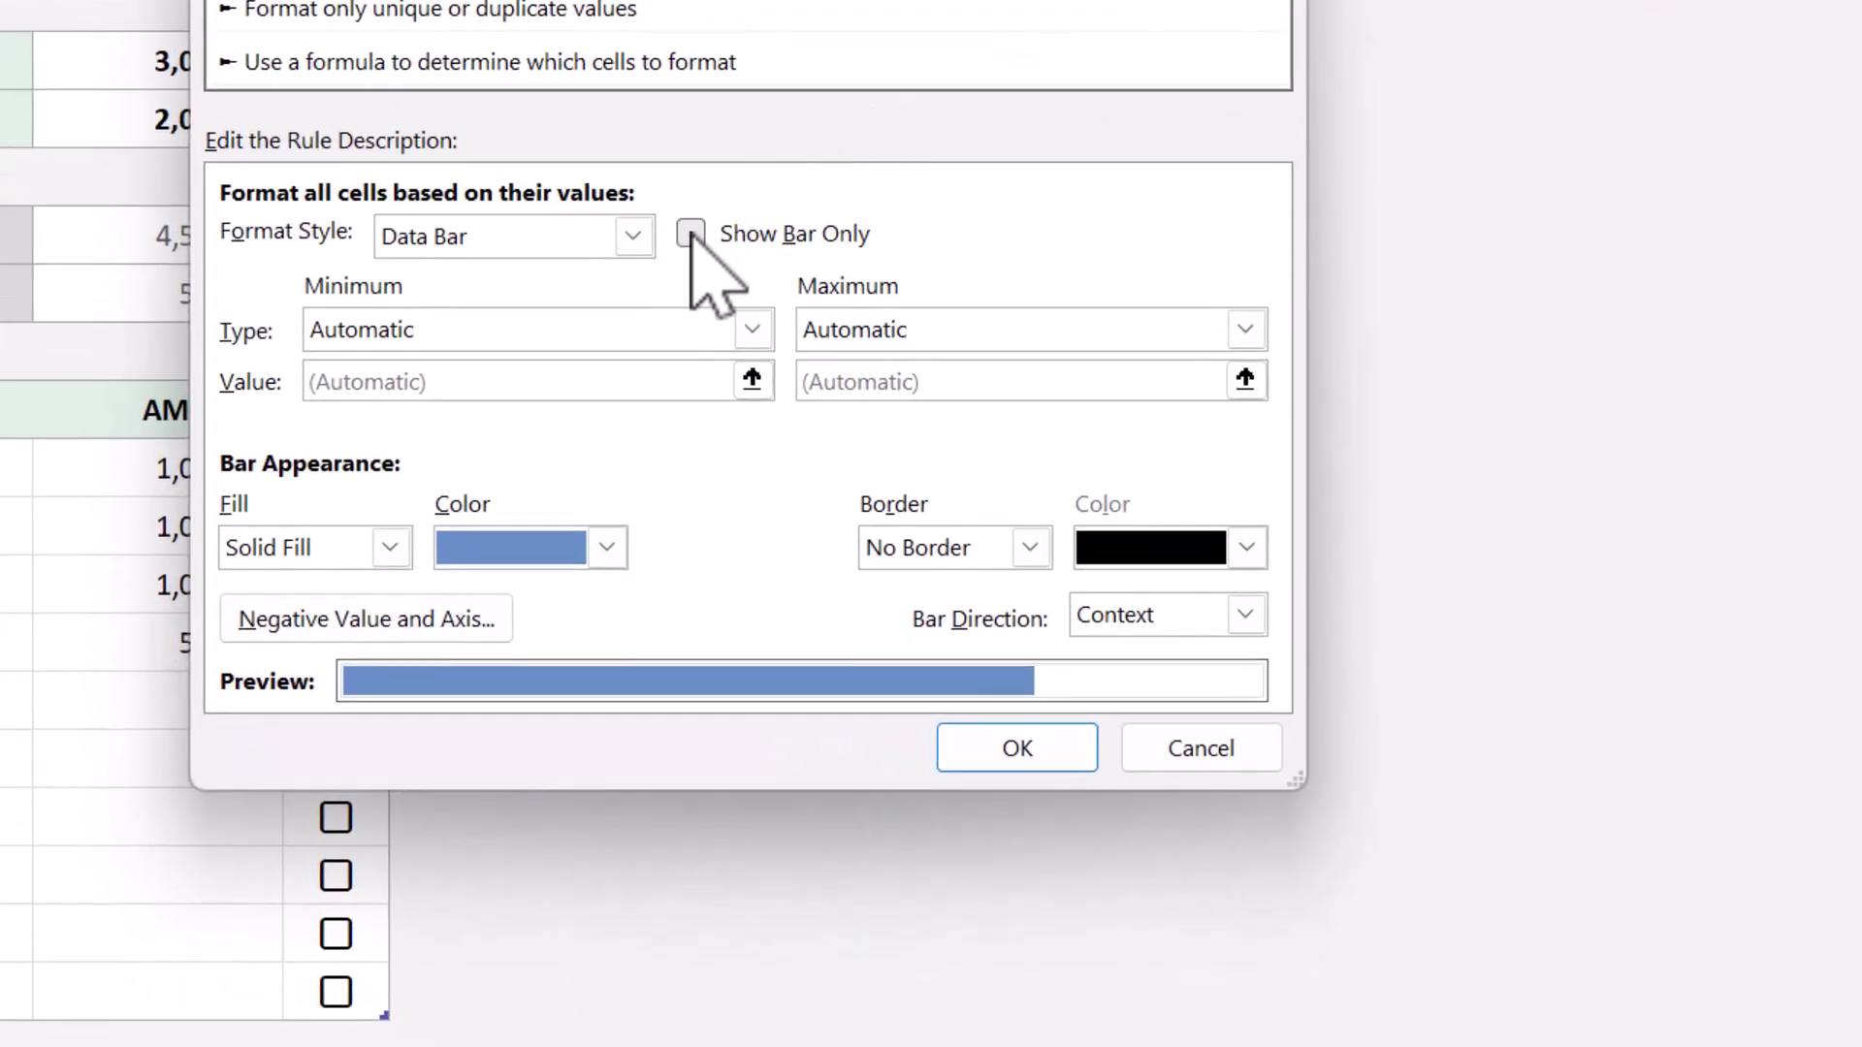
pyautogui.click(691, 234)
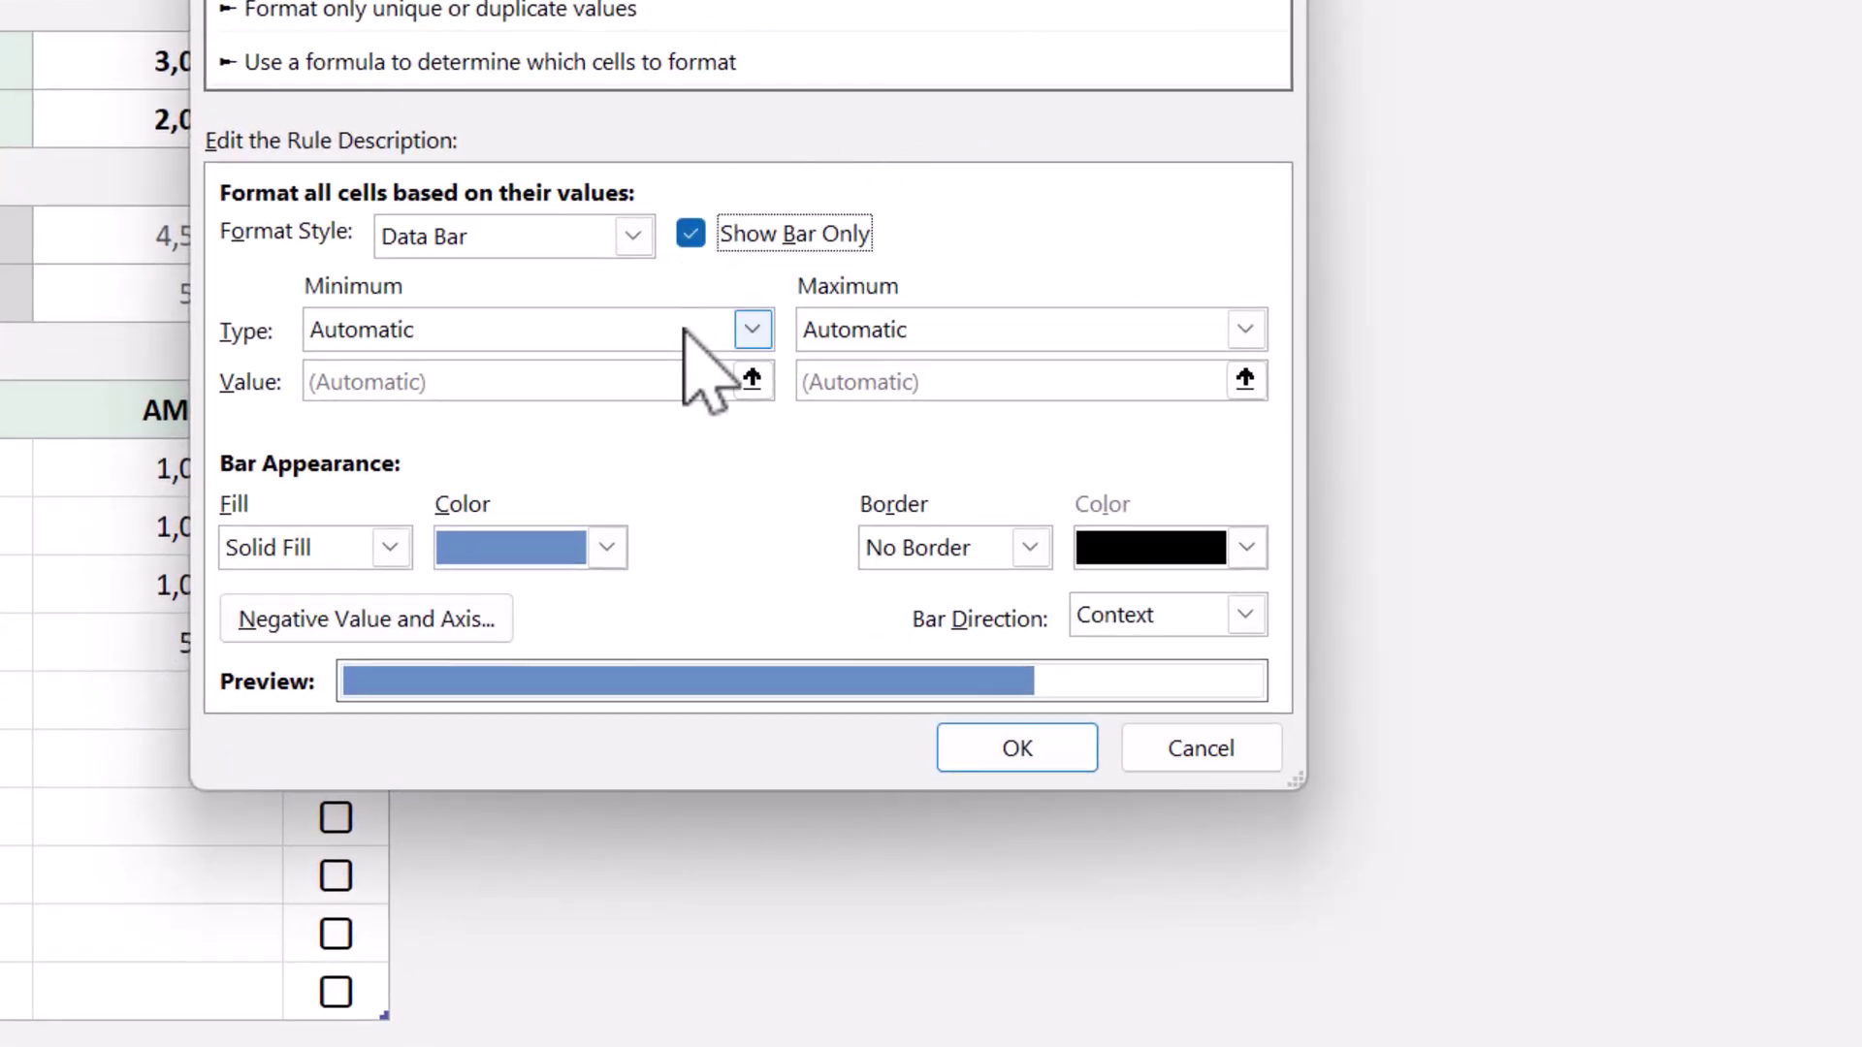
pyautogui.click(752, 329)
pyautogui.click(647, 401)
pyautogui.click(887, 334)
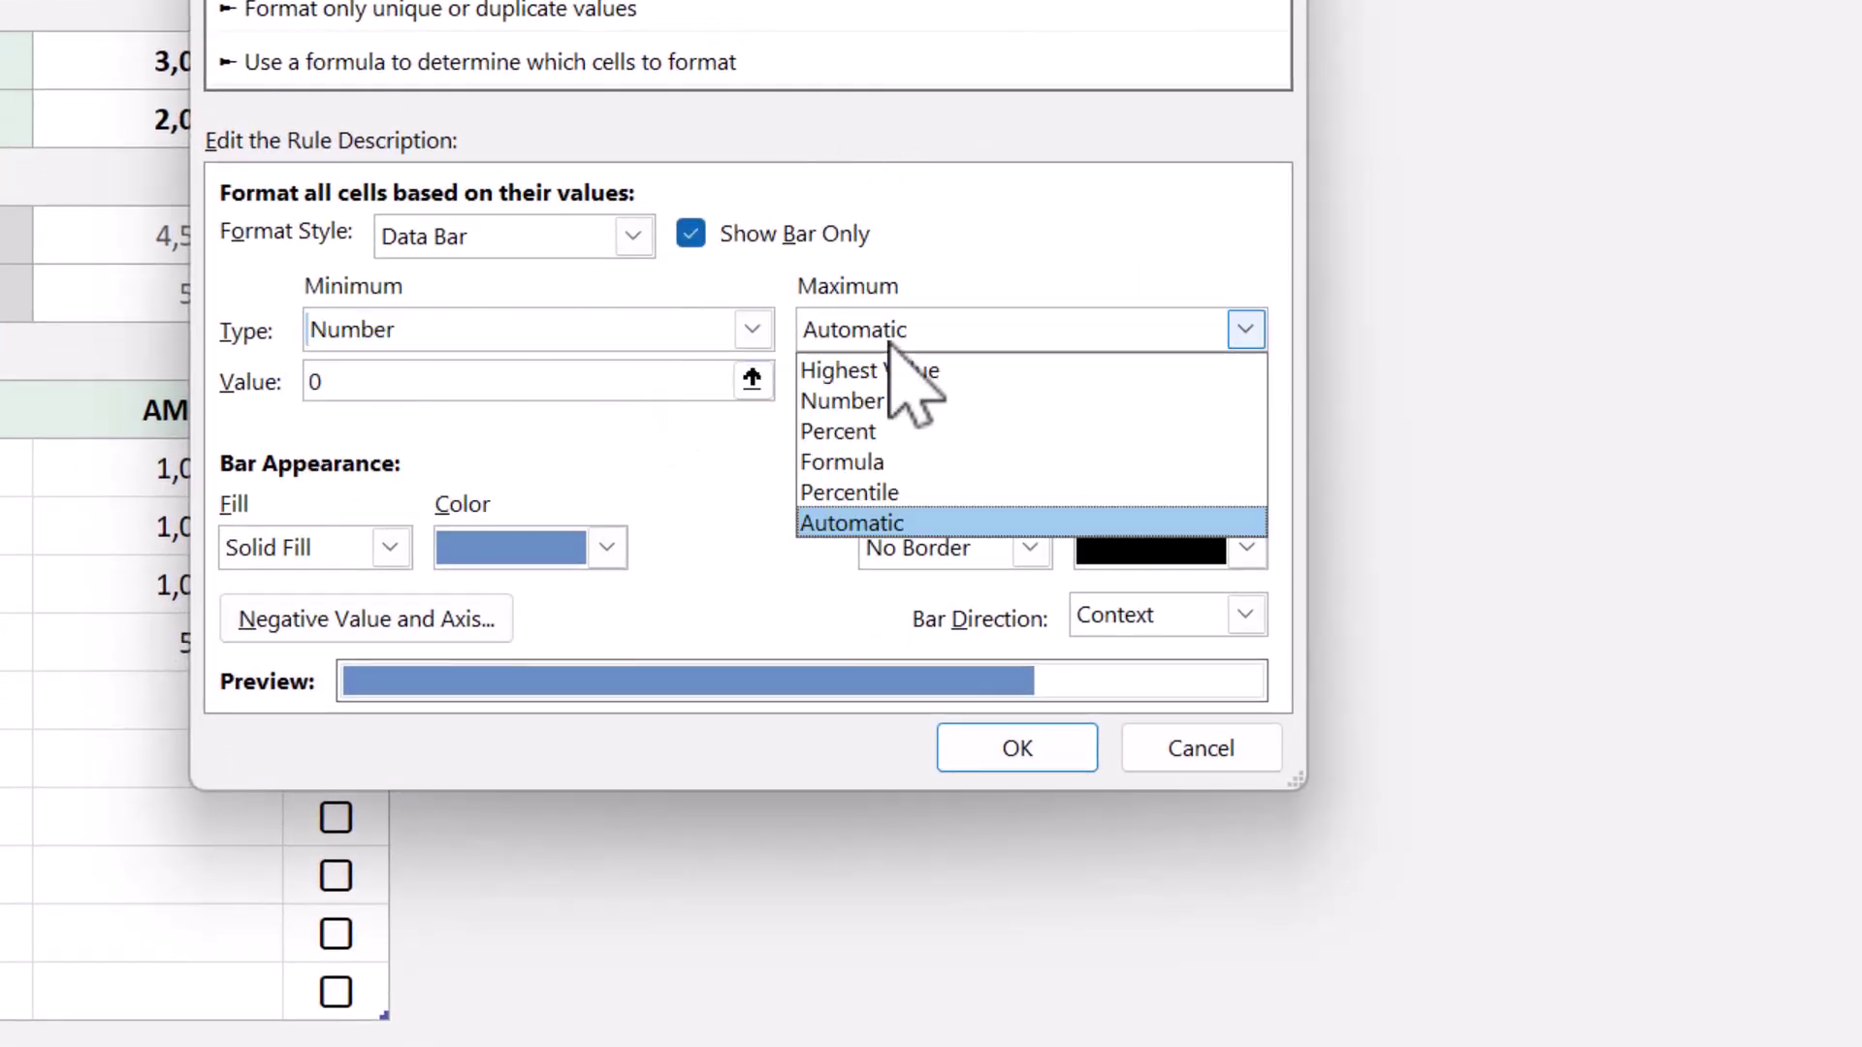
pyautogui.click(884, 398)
pyautogui.click(885, 381)
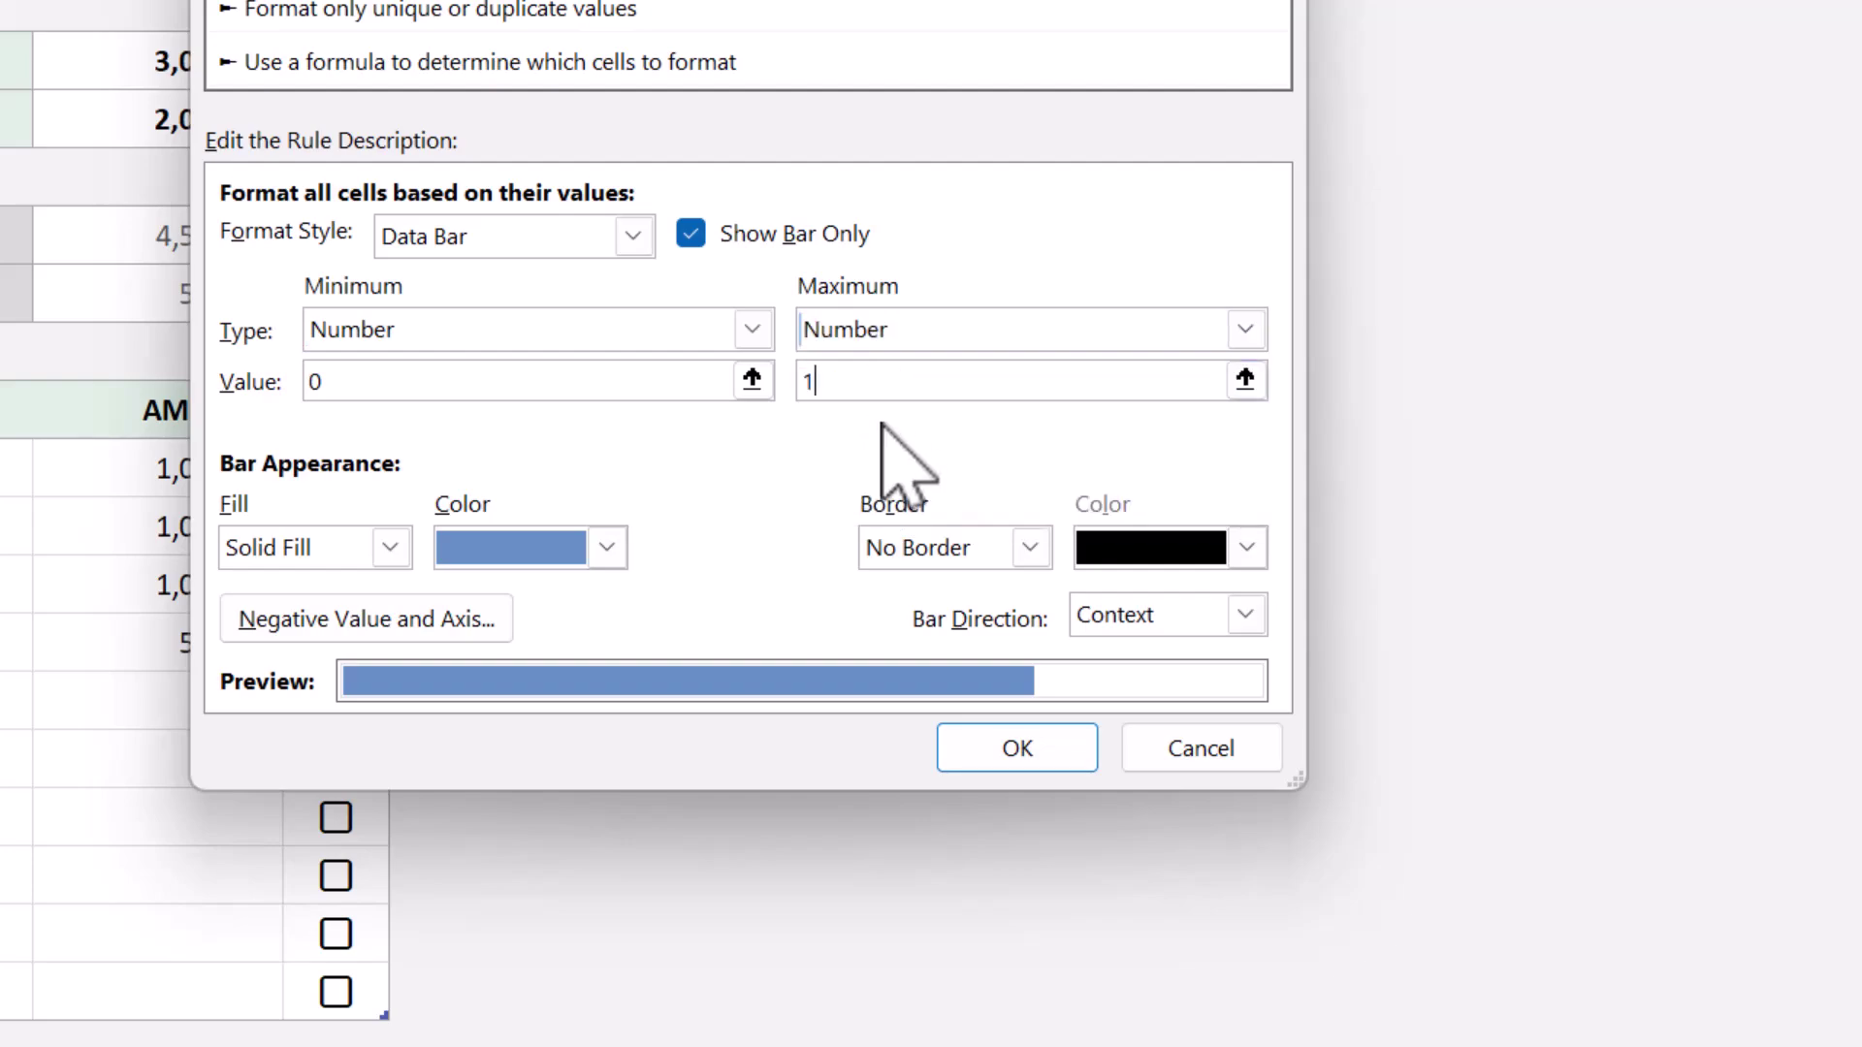
pyautogui.write('1')
# Step: Give the data bar a gradient fill in colour #5BA478 and apply the rule
pyautogui.click(390, 547)
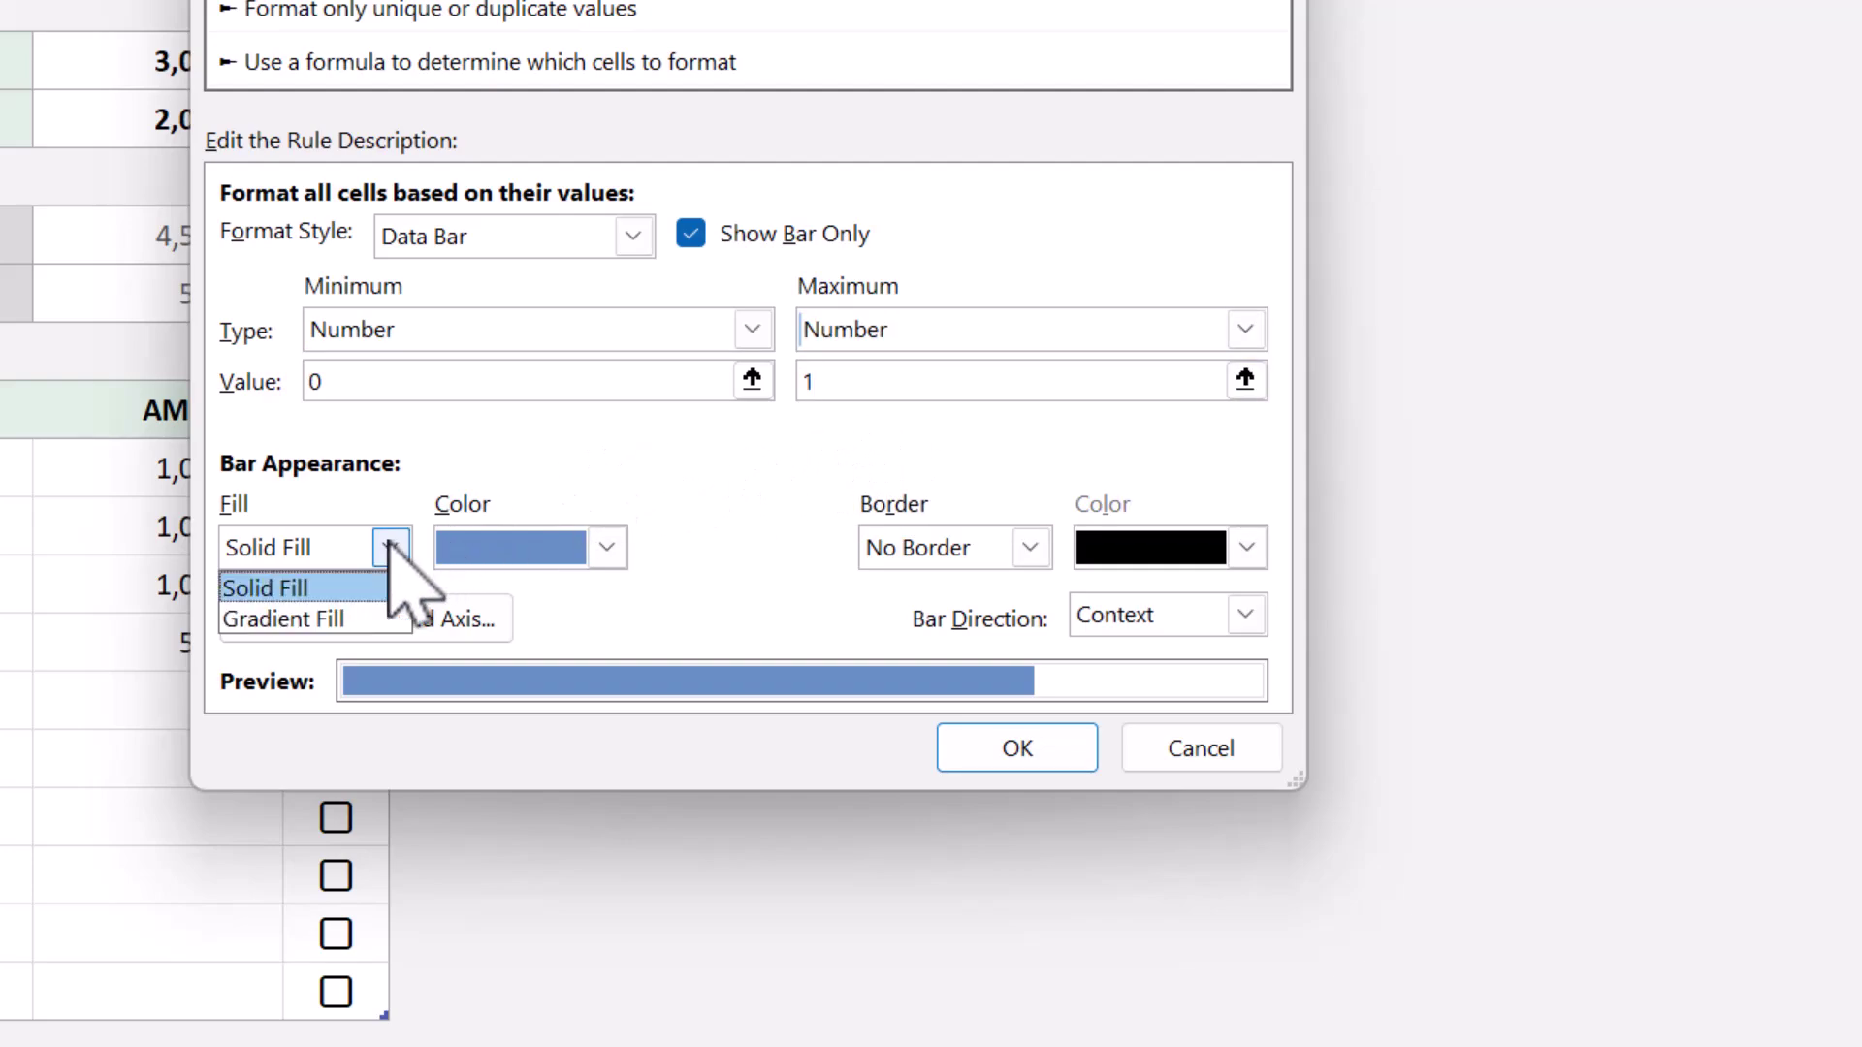
pyautogui.click(387, 619)
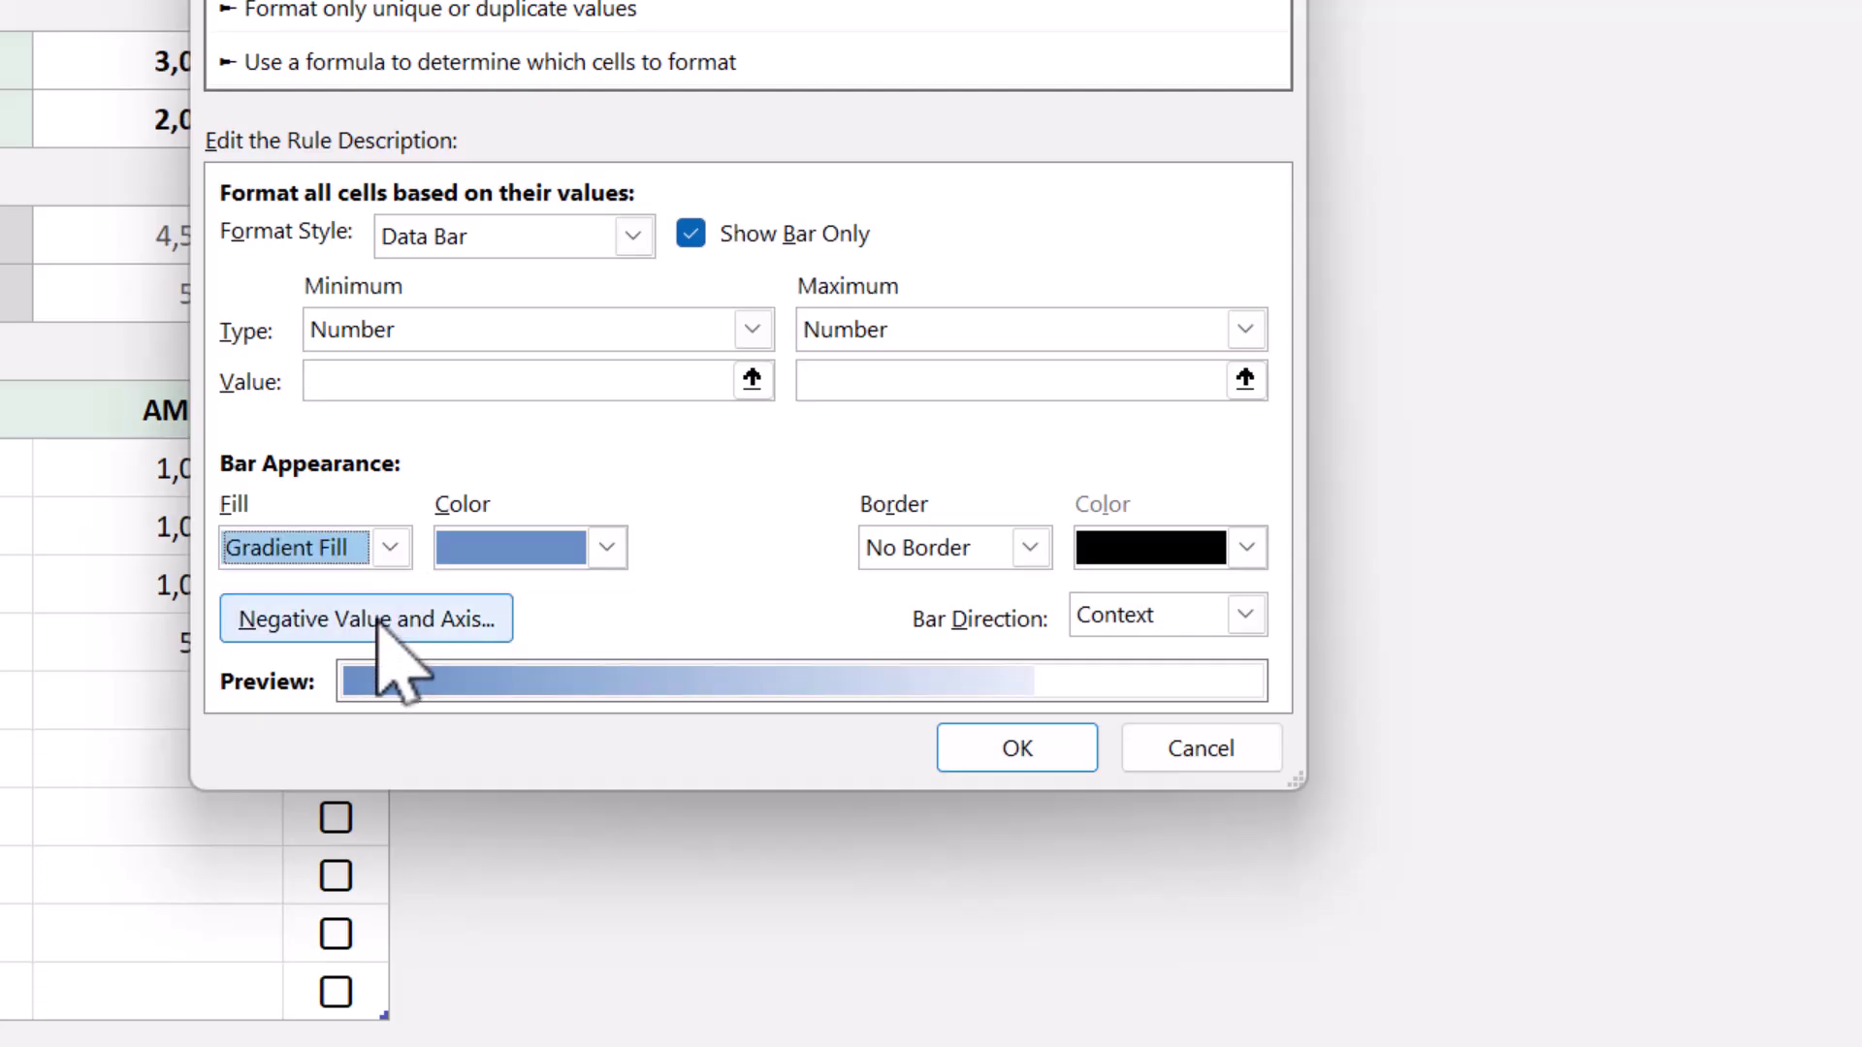
pyautogui.click(608, 549)
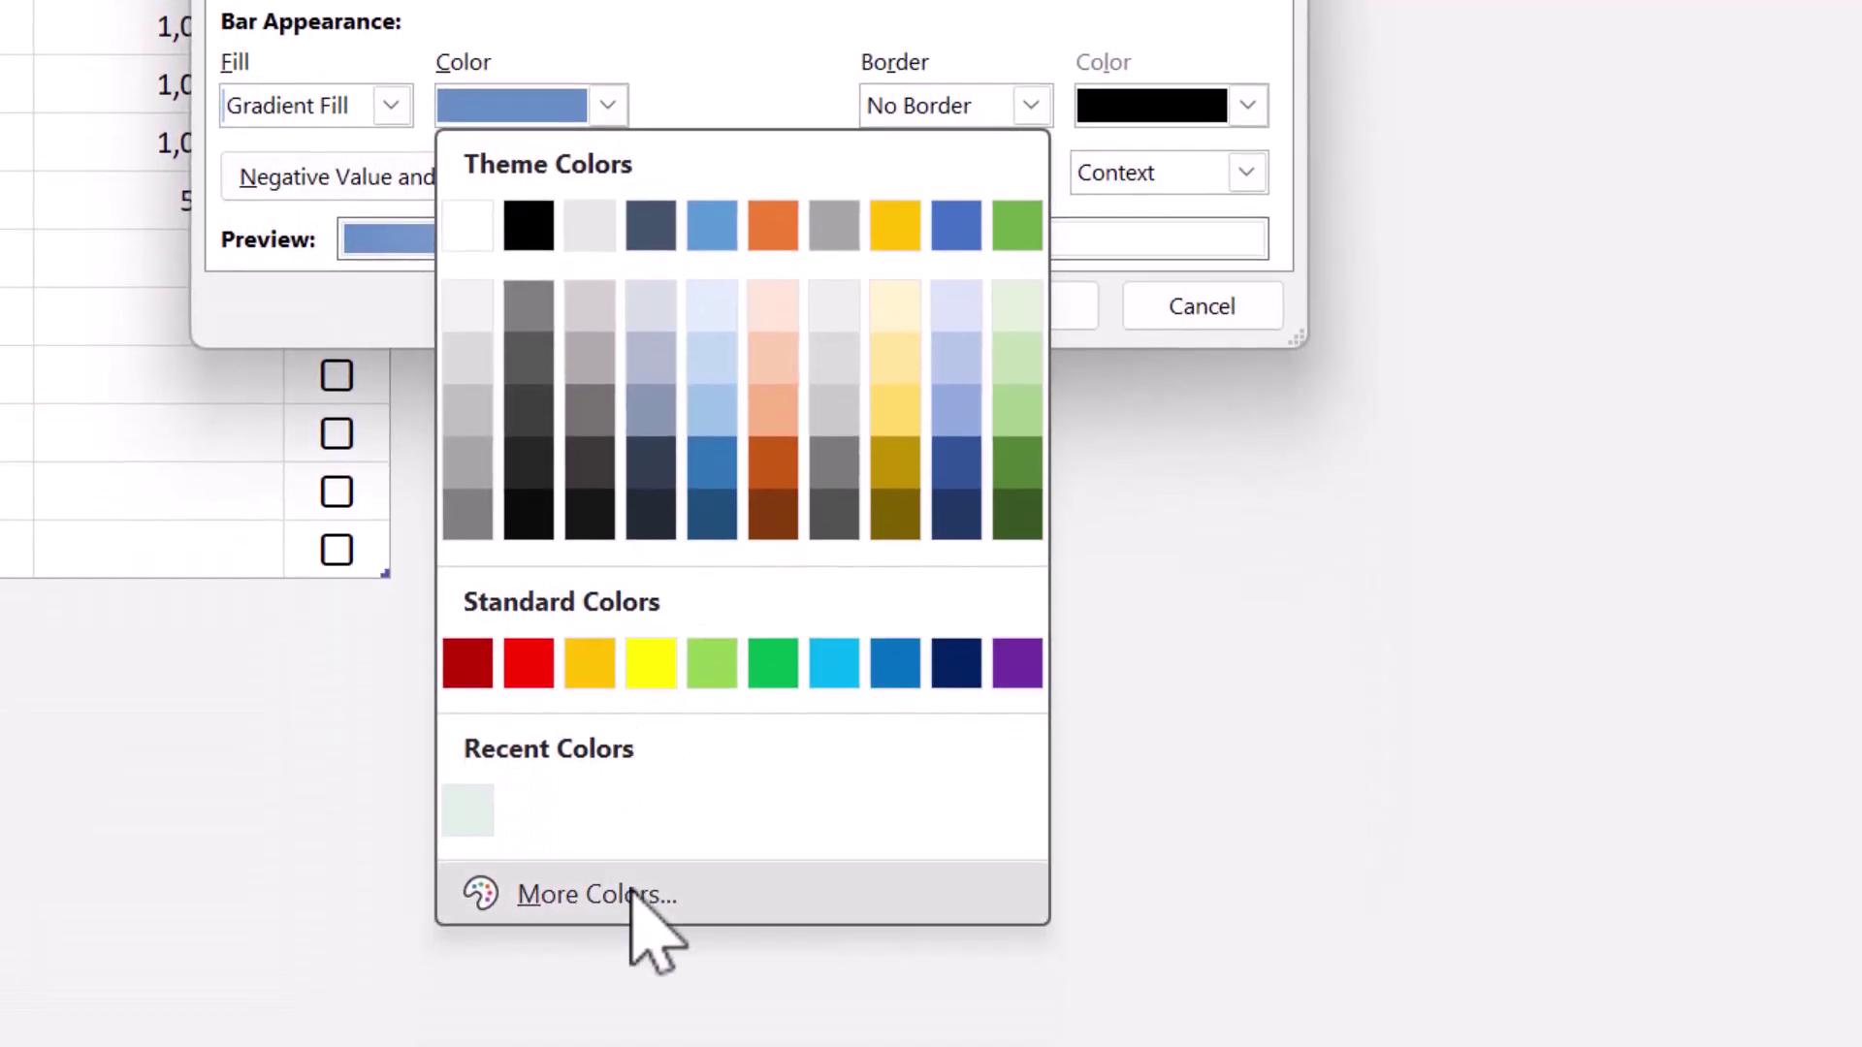
pyautogui.click(642, 1035)
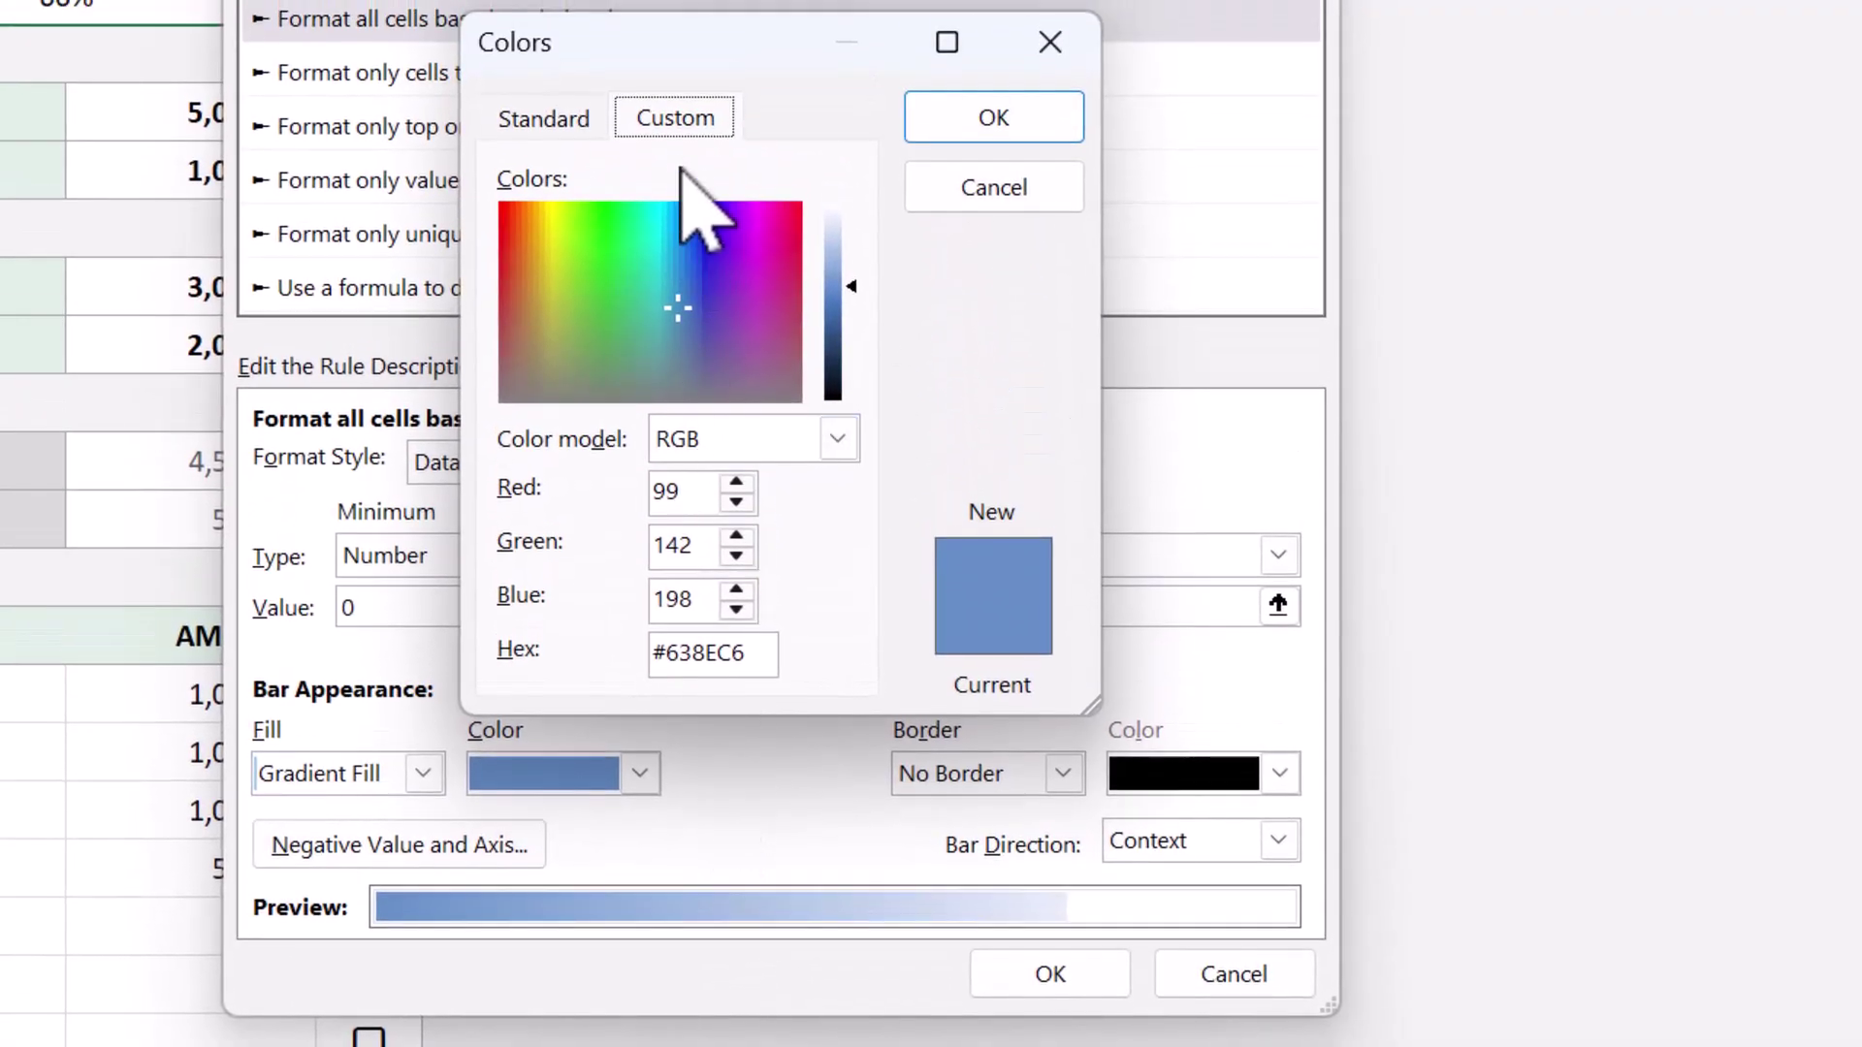
pyautogui.doubleClick(711, 652)
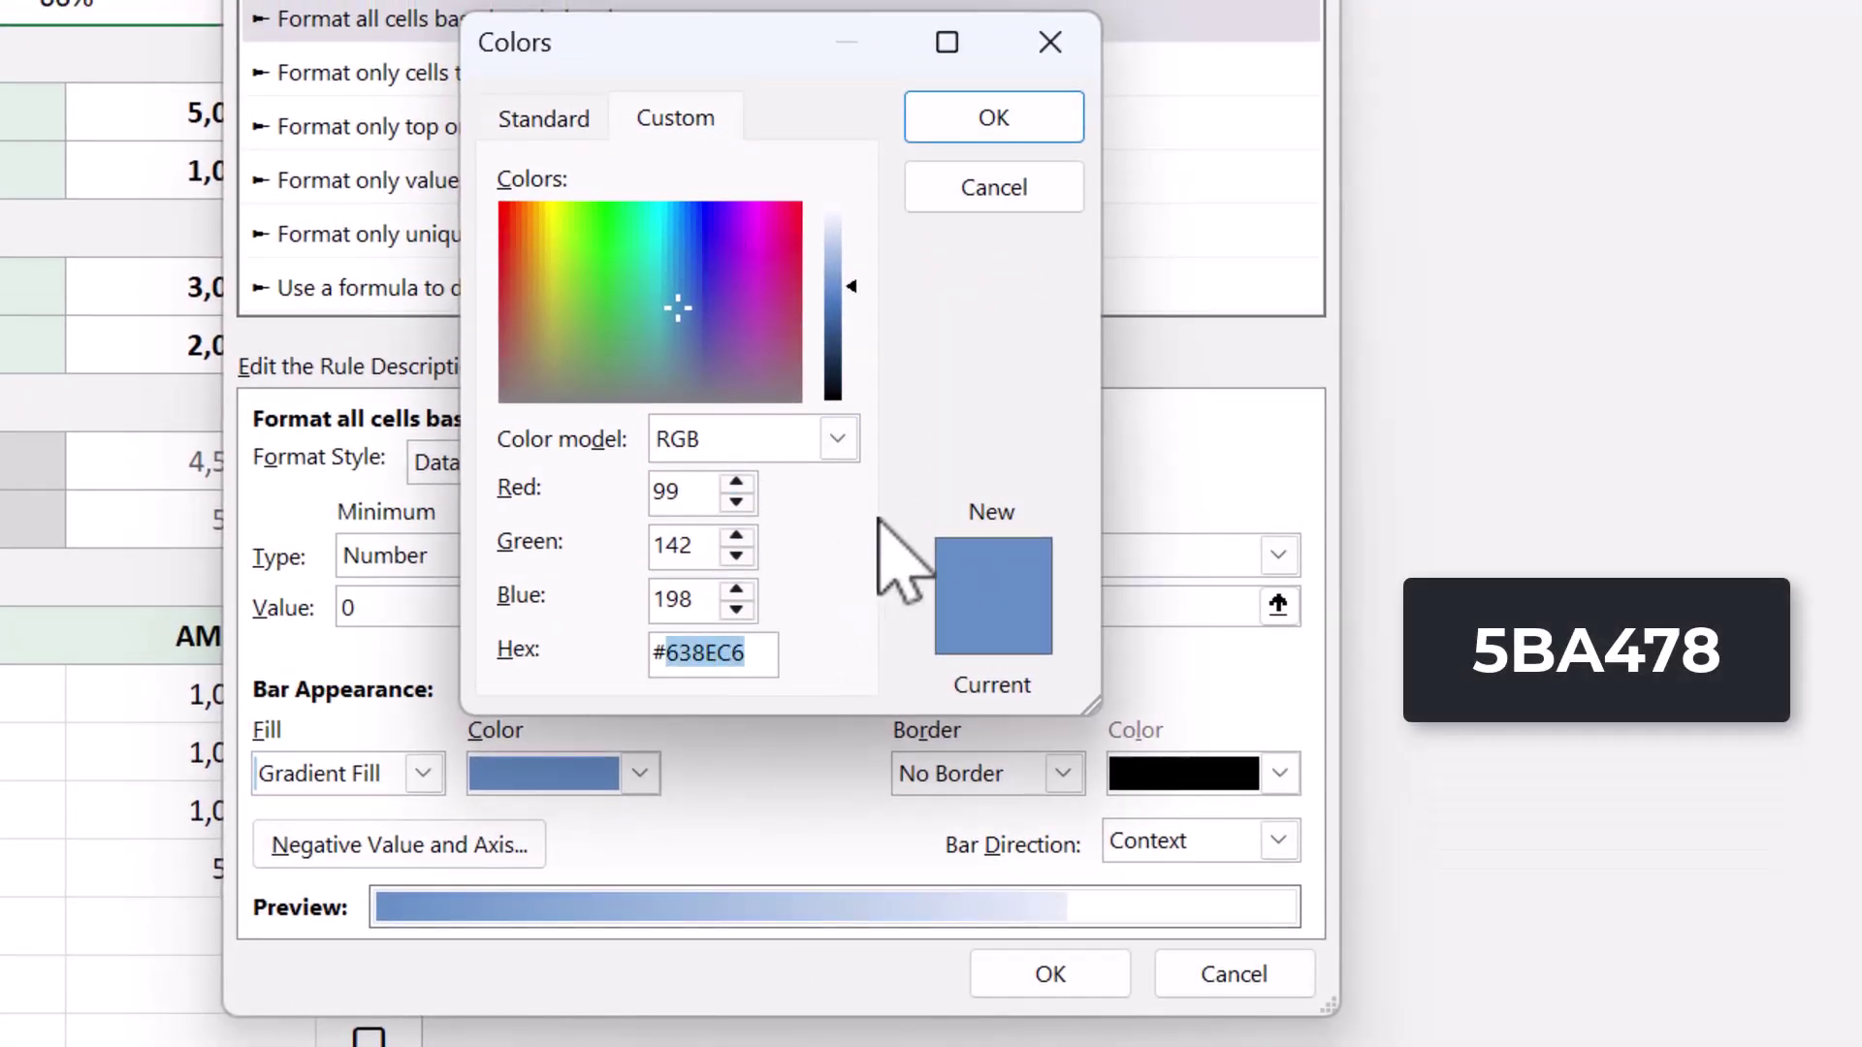
pyautogui.write('5B')
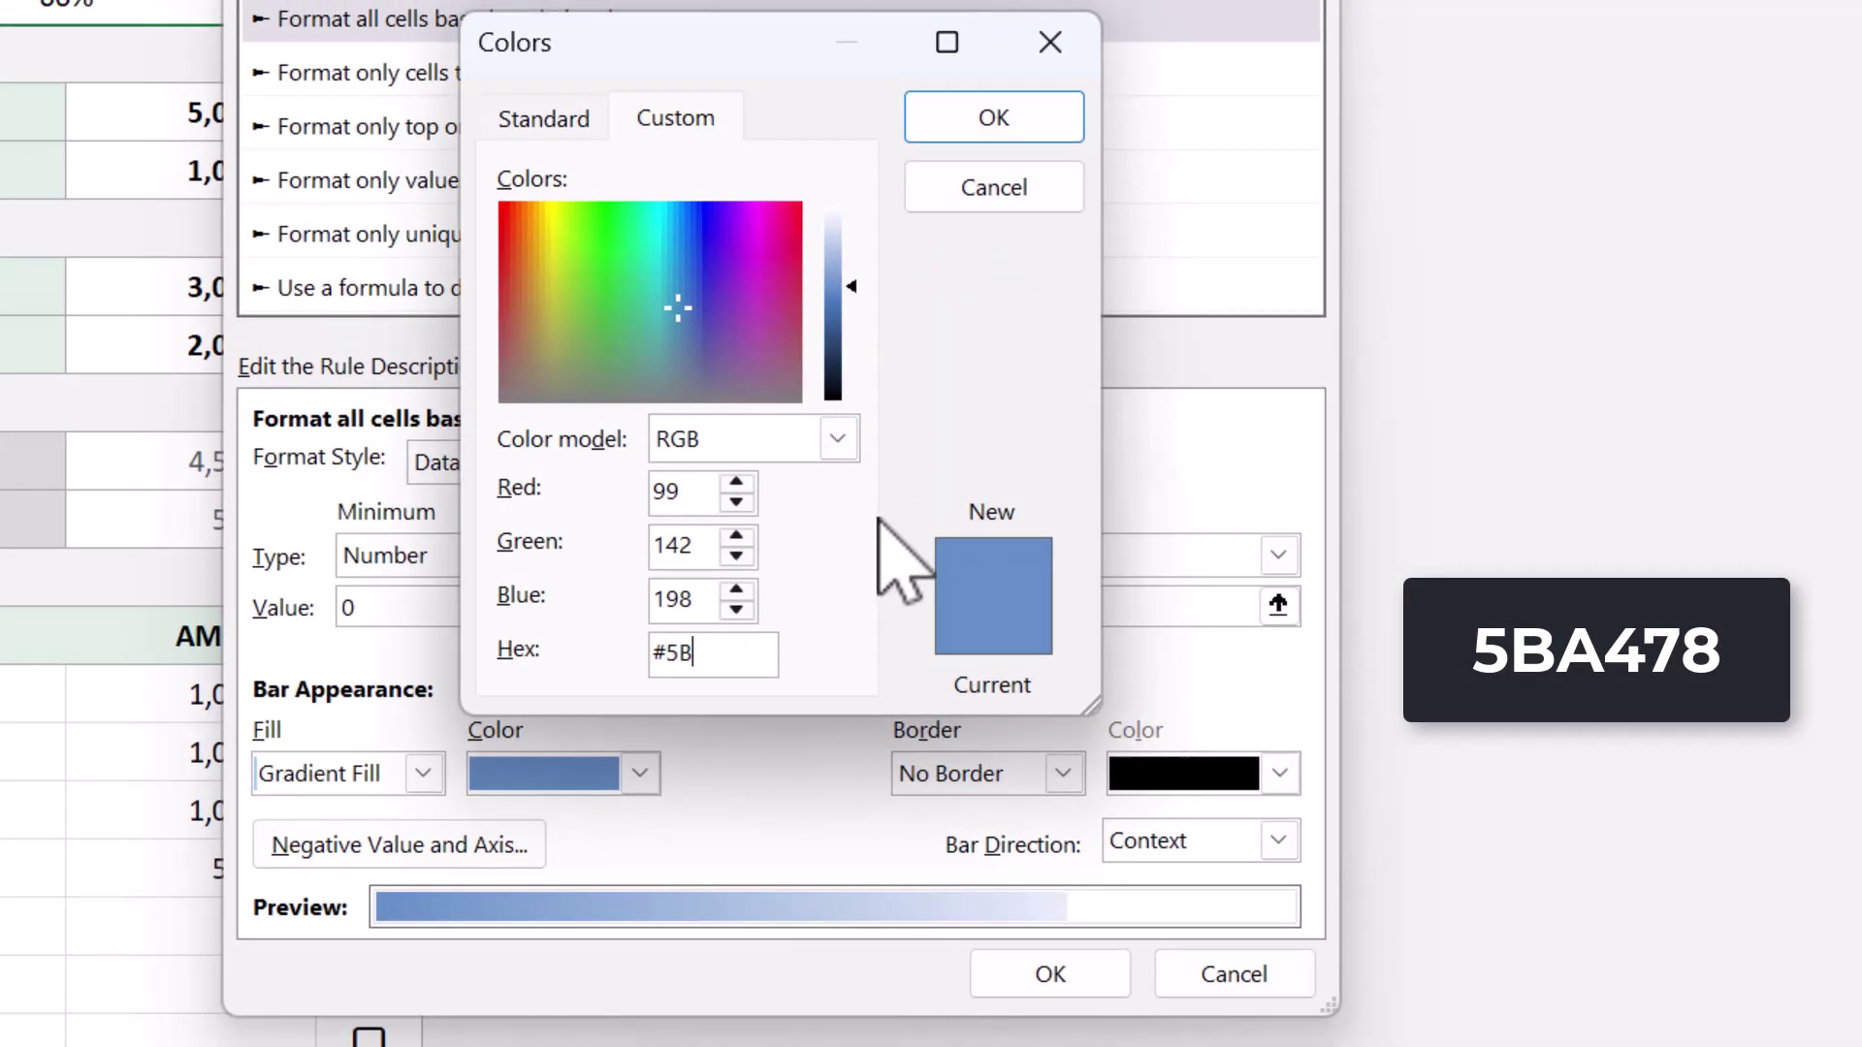
pyautogui.write('A478')
pyautogui.press('Return')
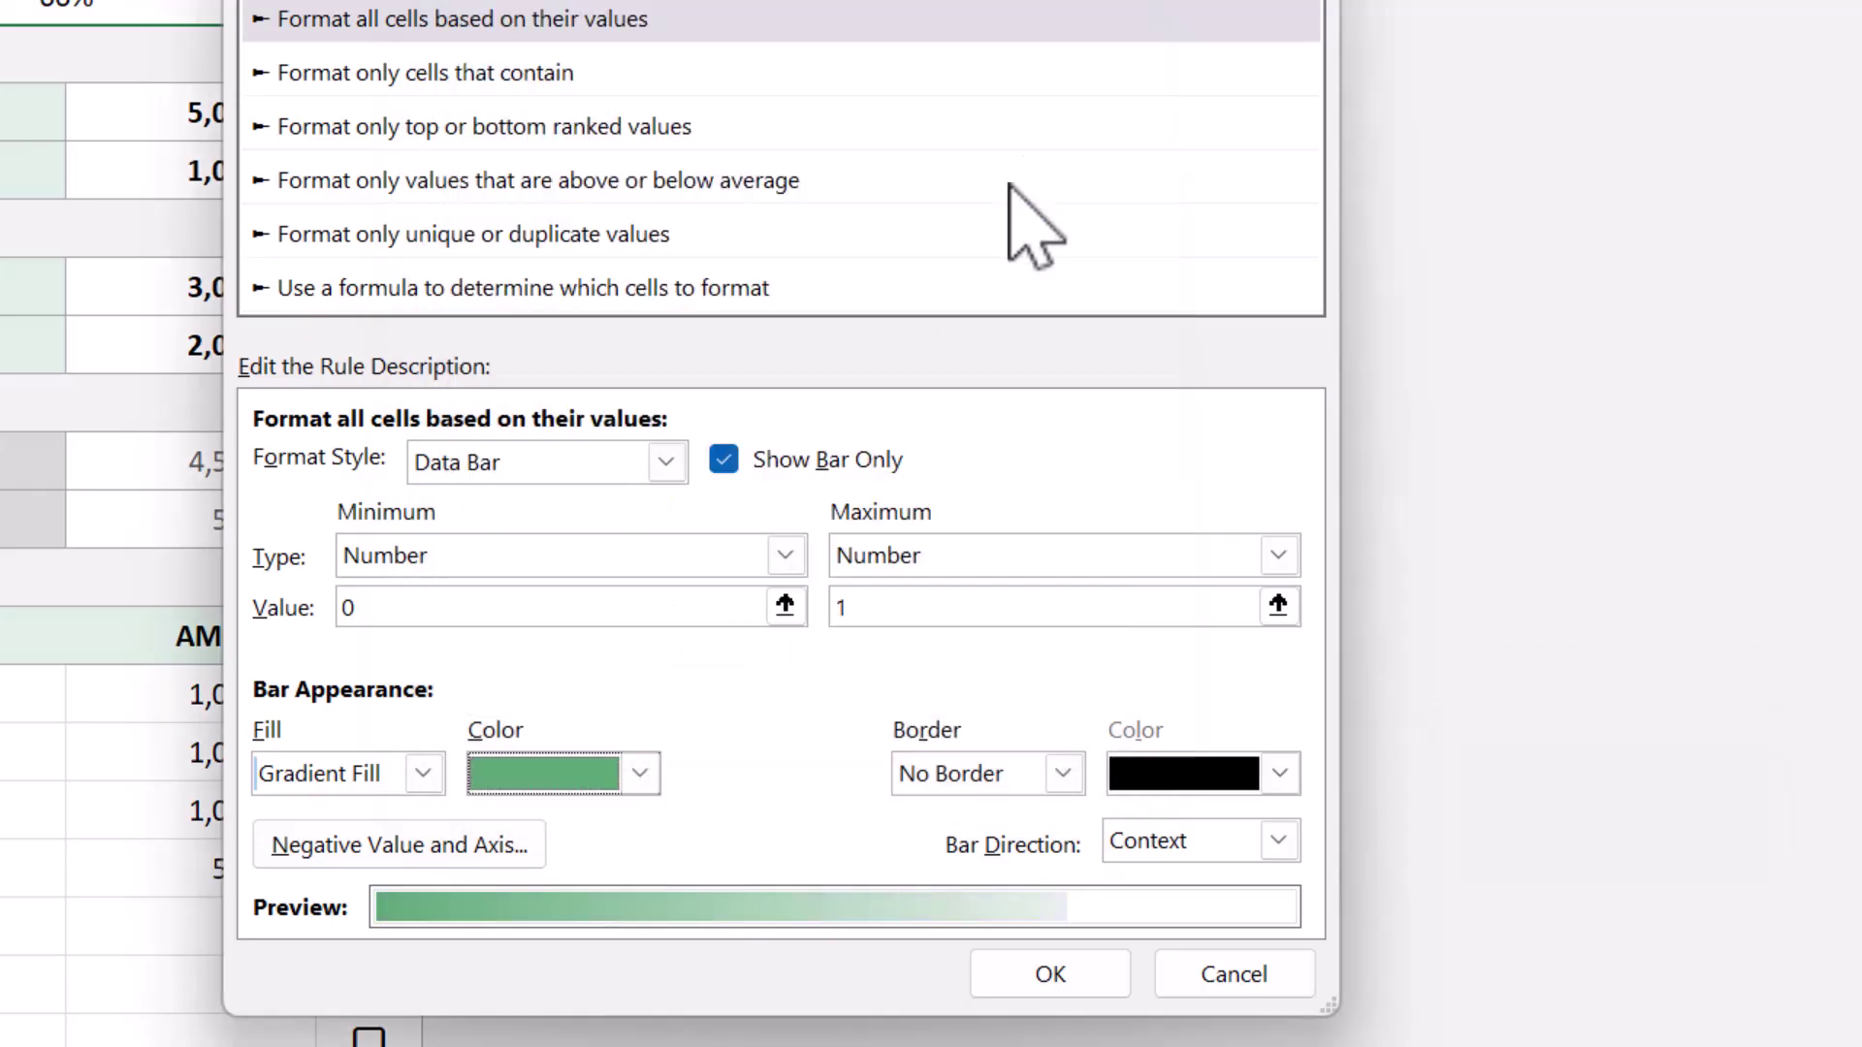
pyautogui.click(1067, 970)
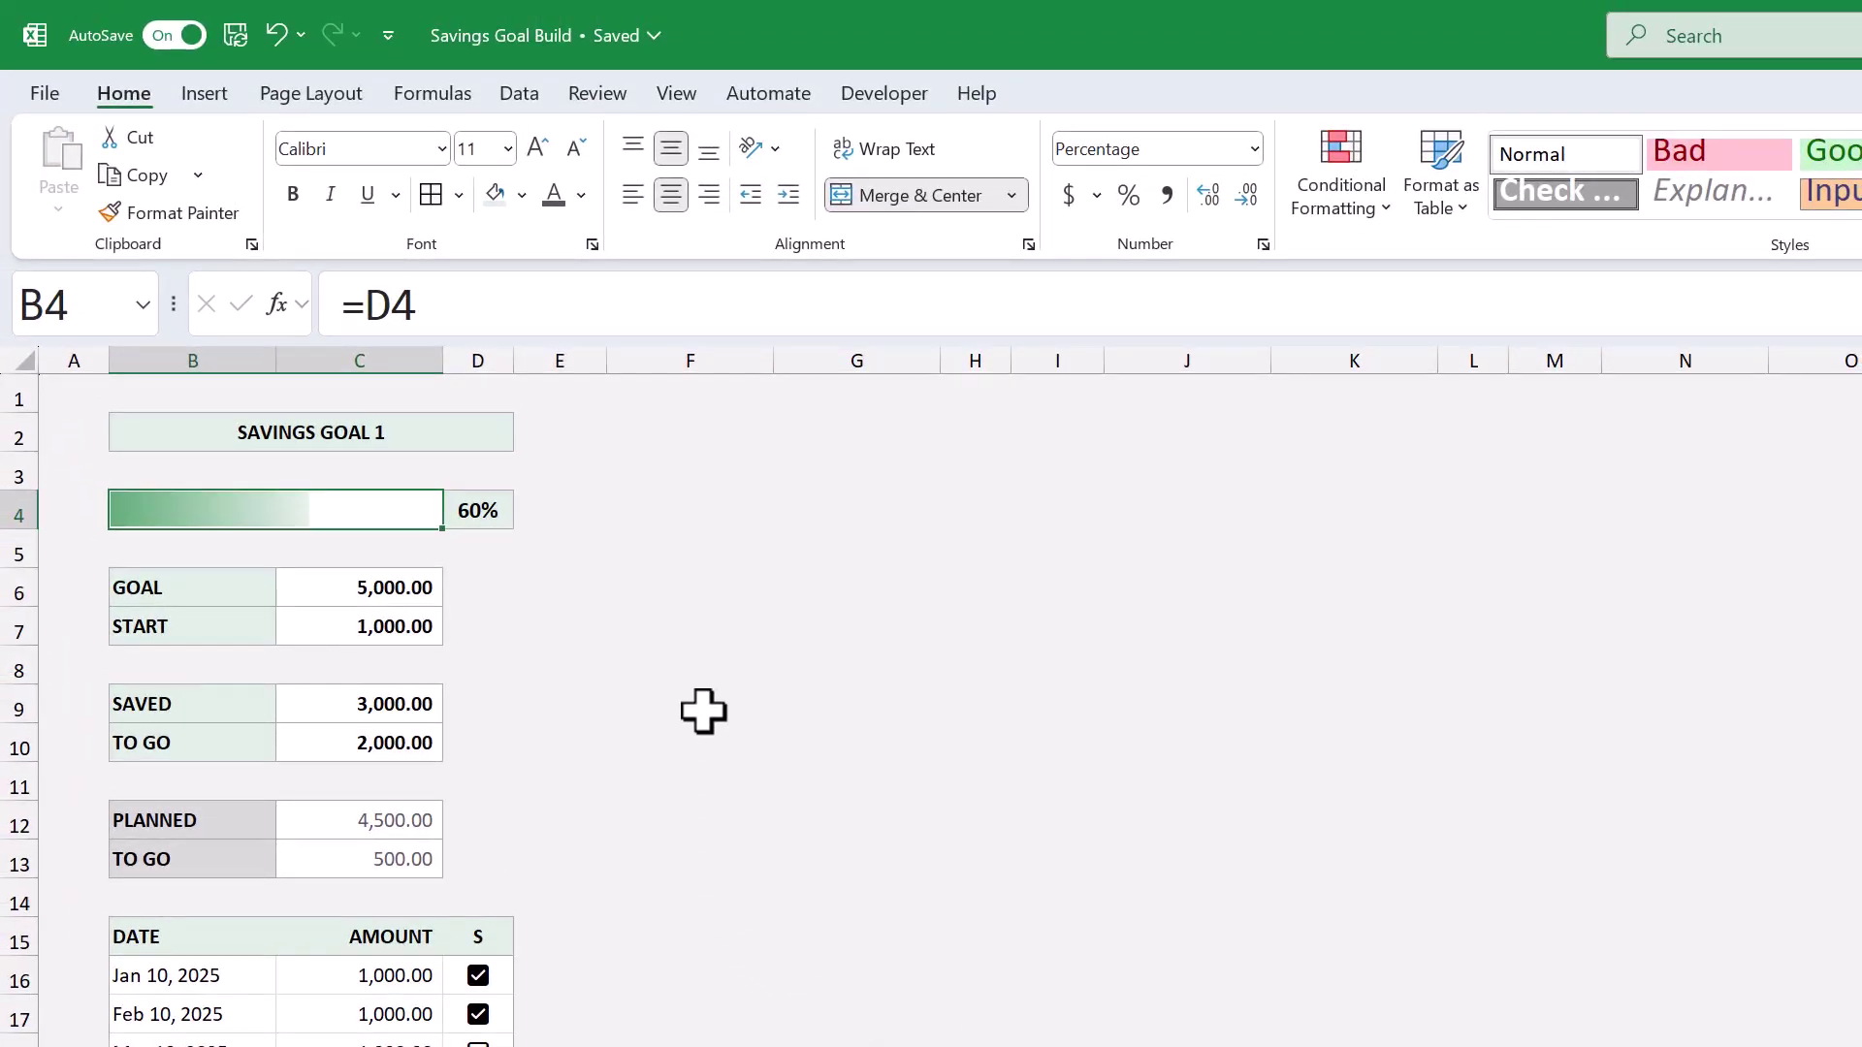
# Step: Set D4's 60% font colour to custom hex 488460
pyautogui.click(486, 504)
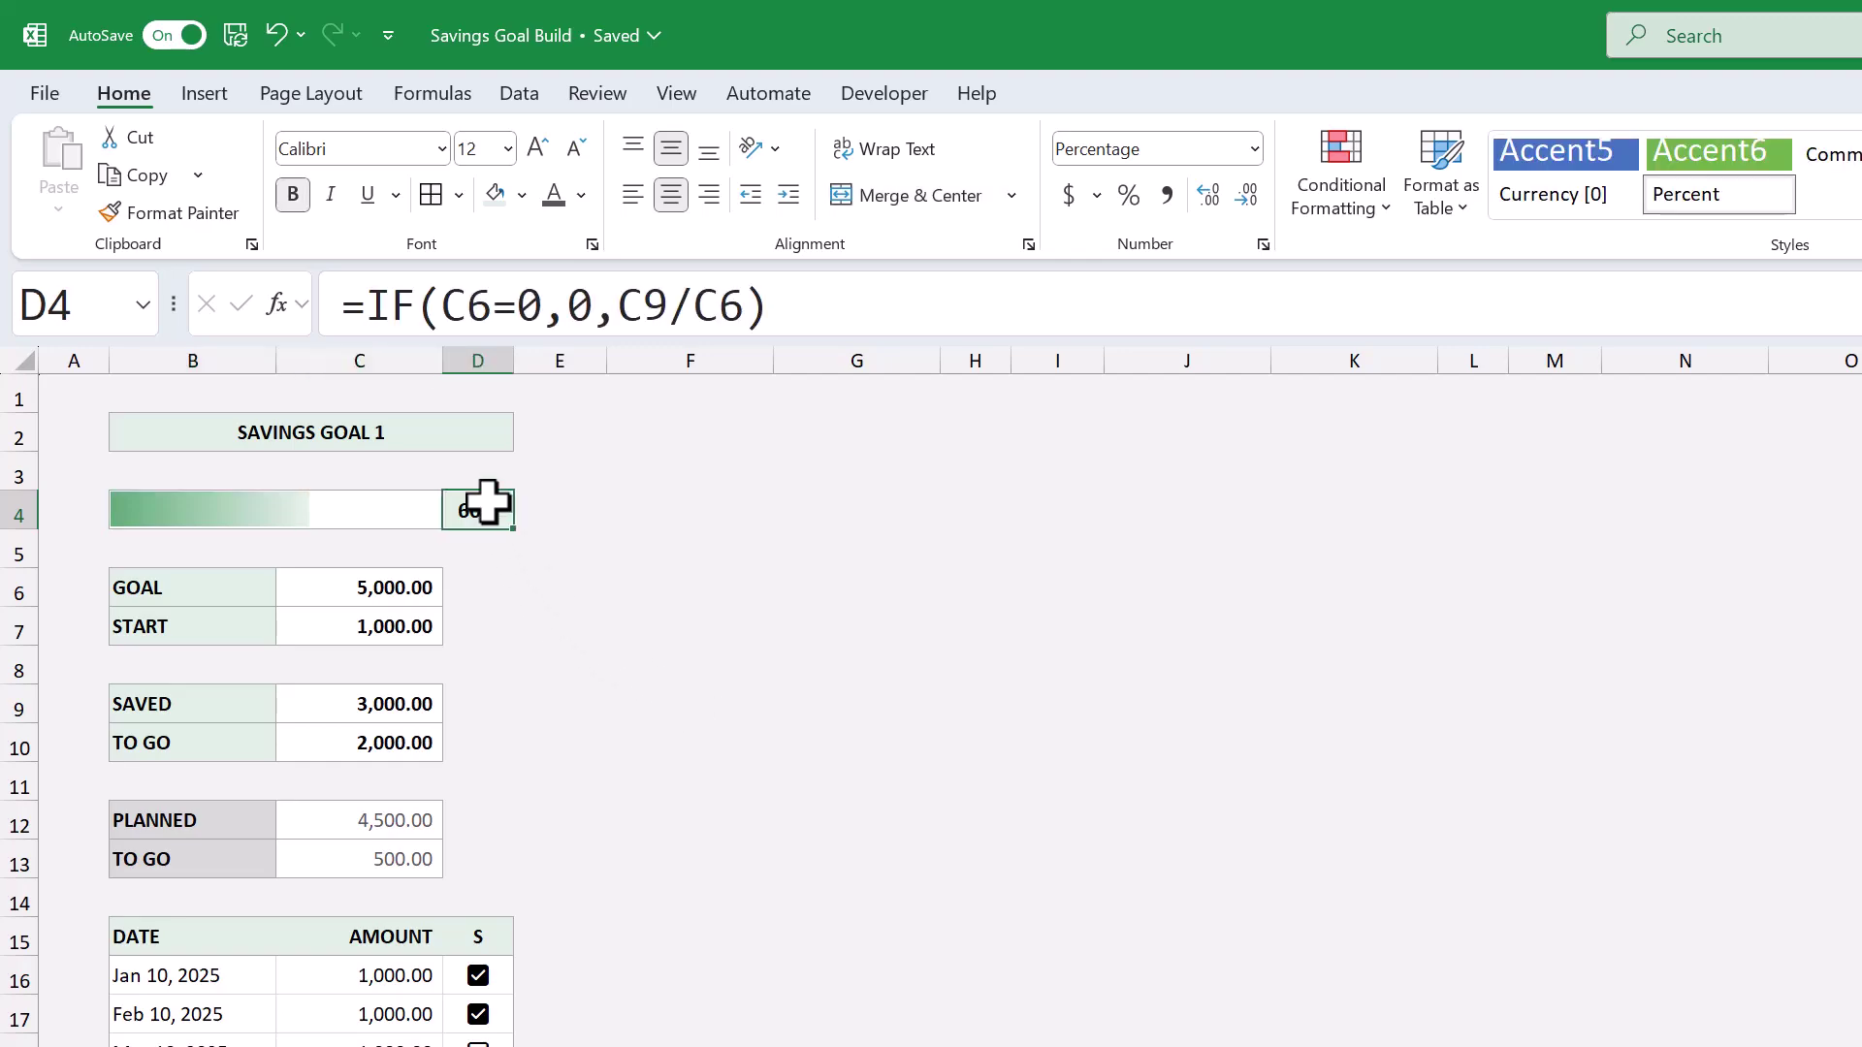
pyautogui.click(581, 195)
pyautogui.click(659, 822)
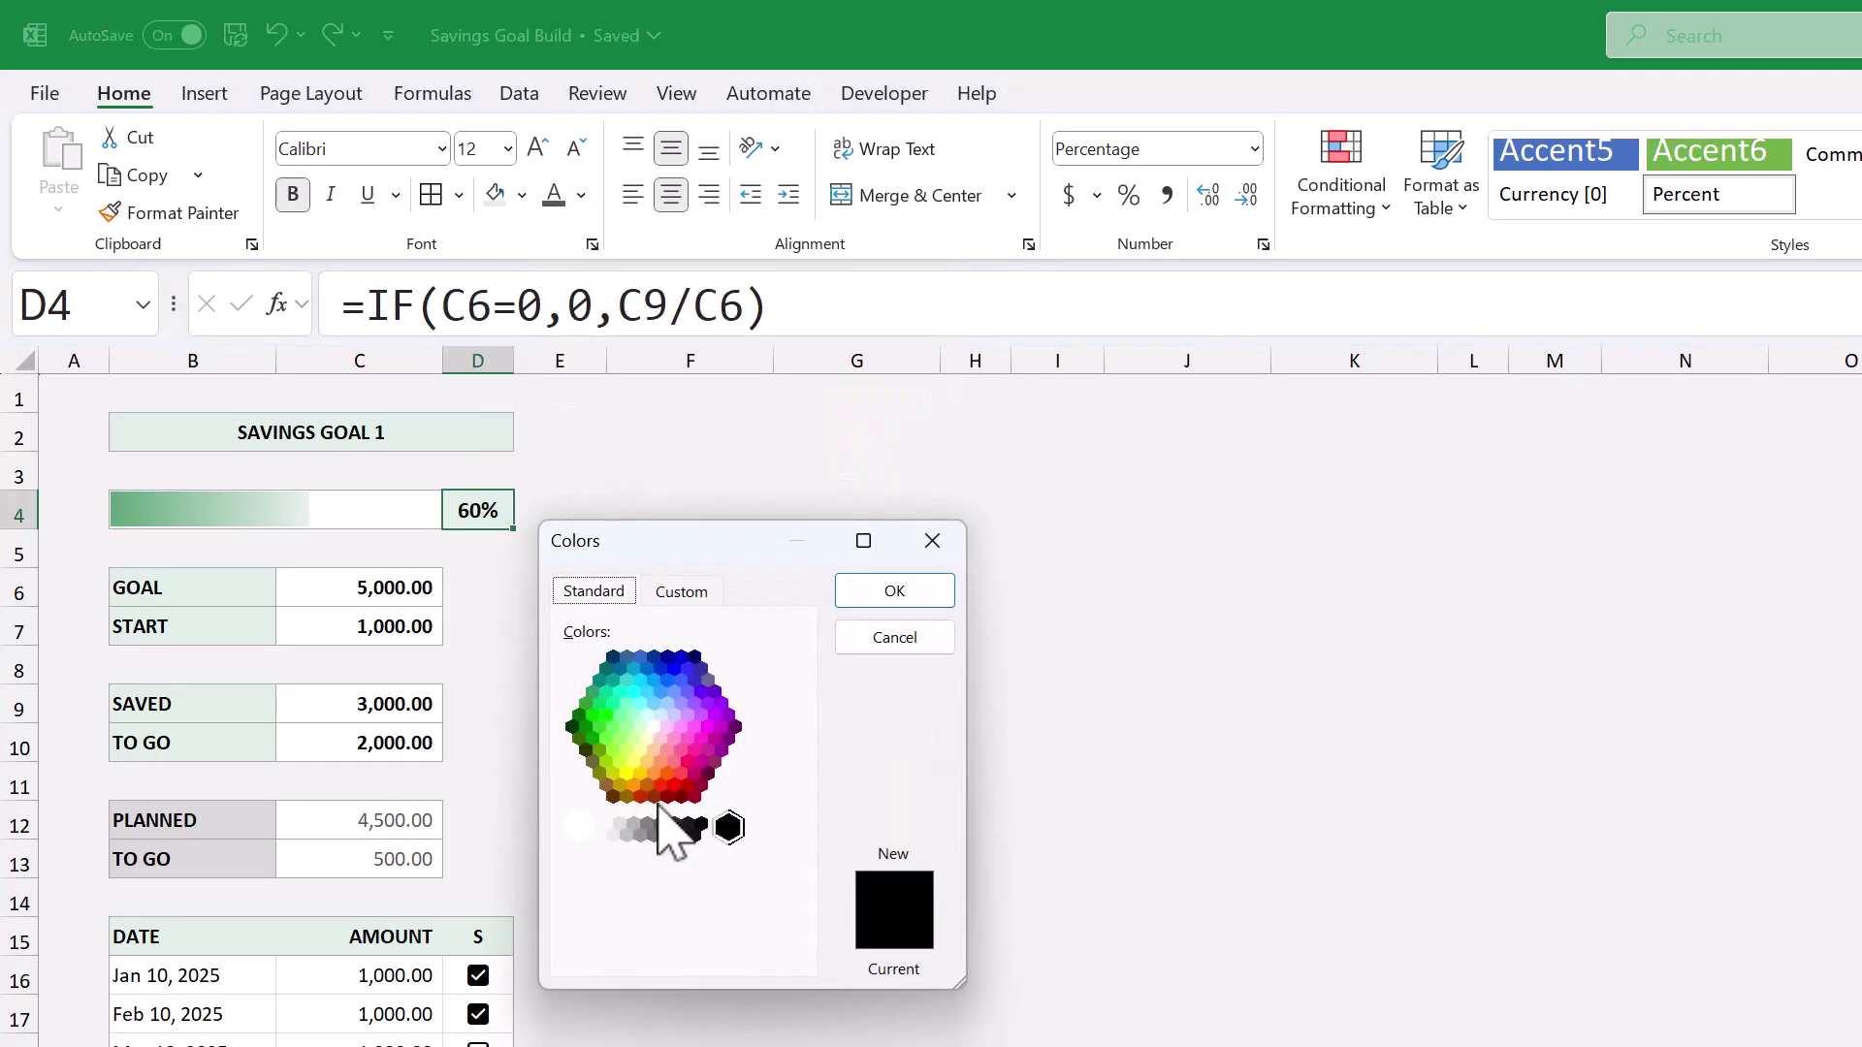
pyautogui.click(683, 592)
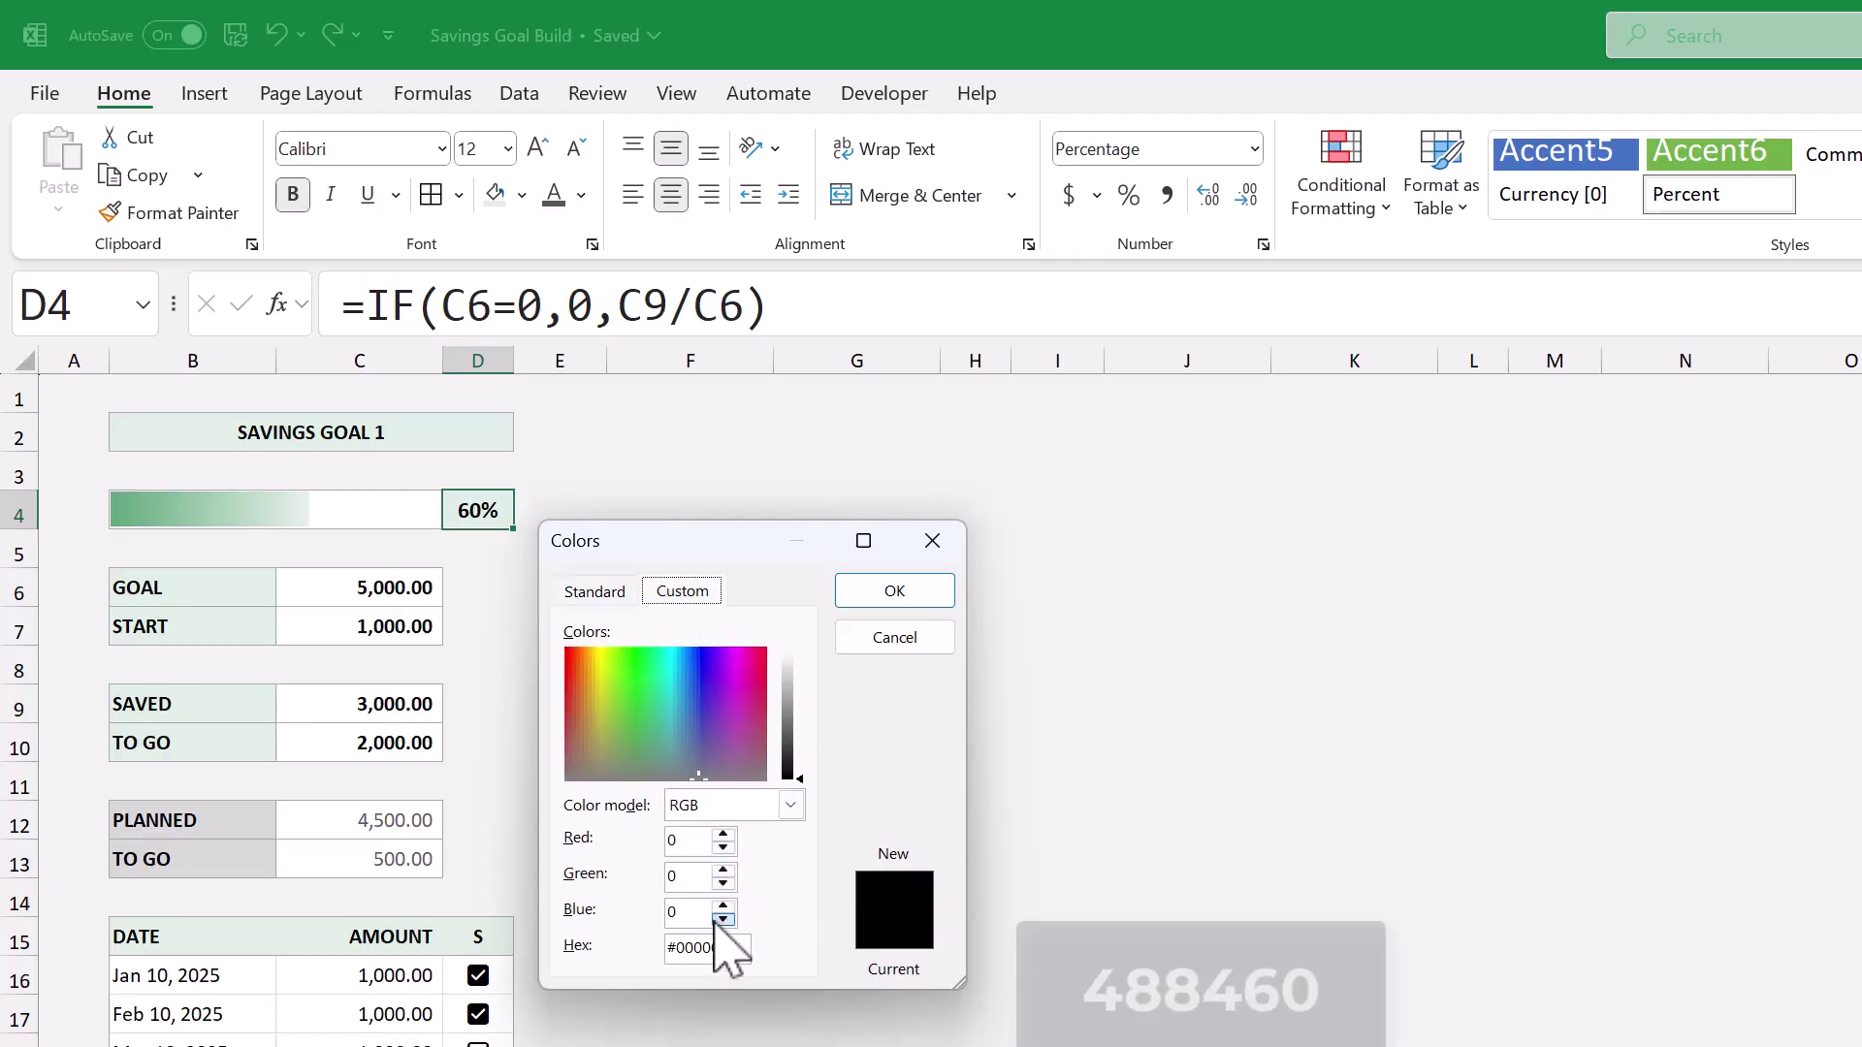
pyautogui.doubleClick(699, 947)
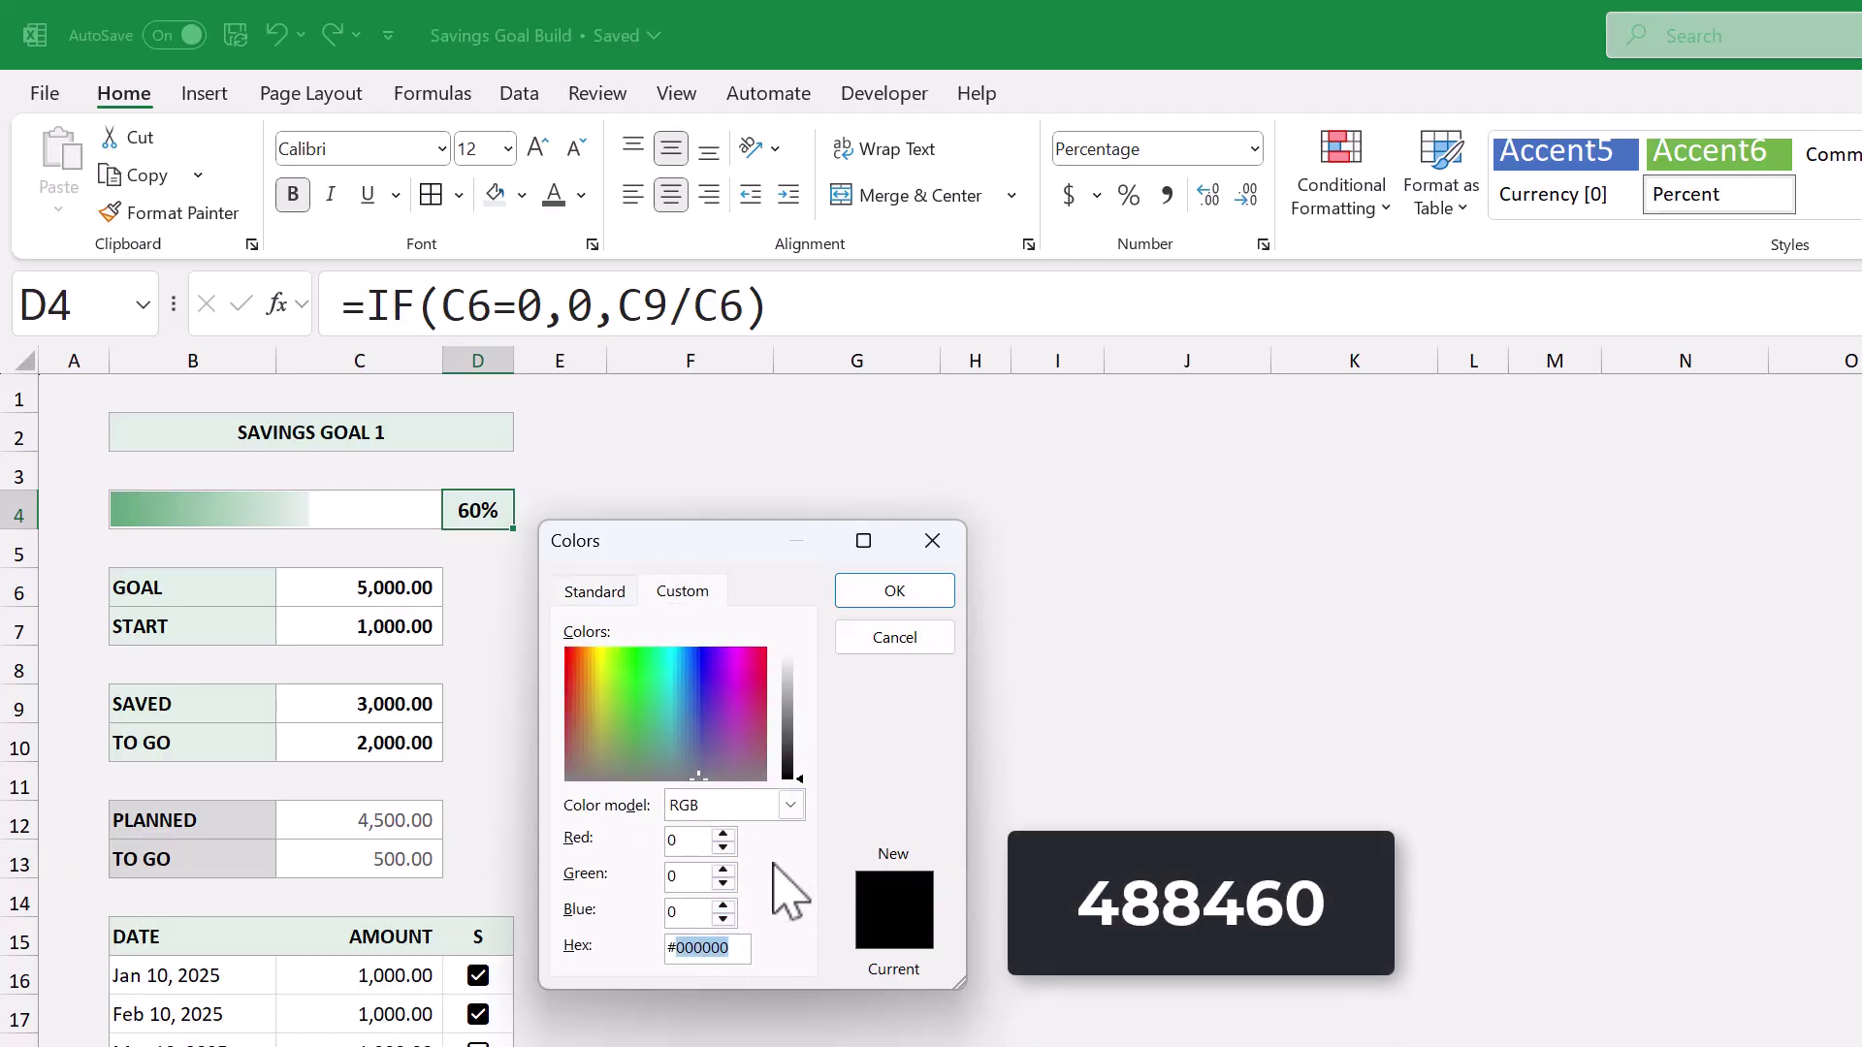
pyautogui.write('488460')
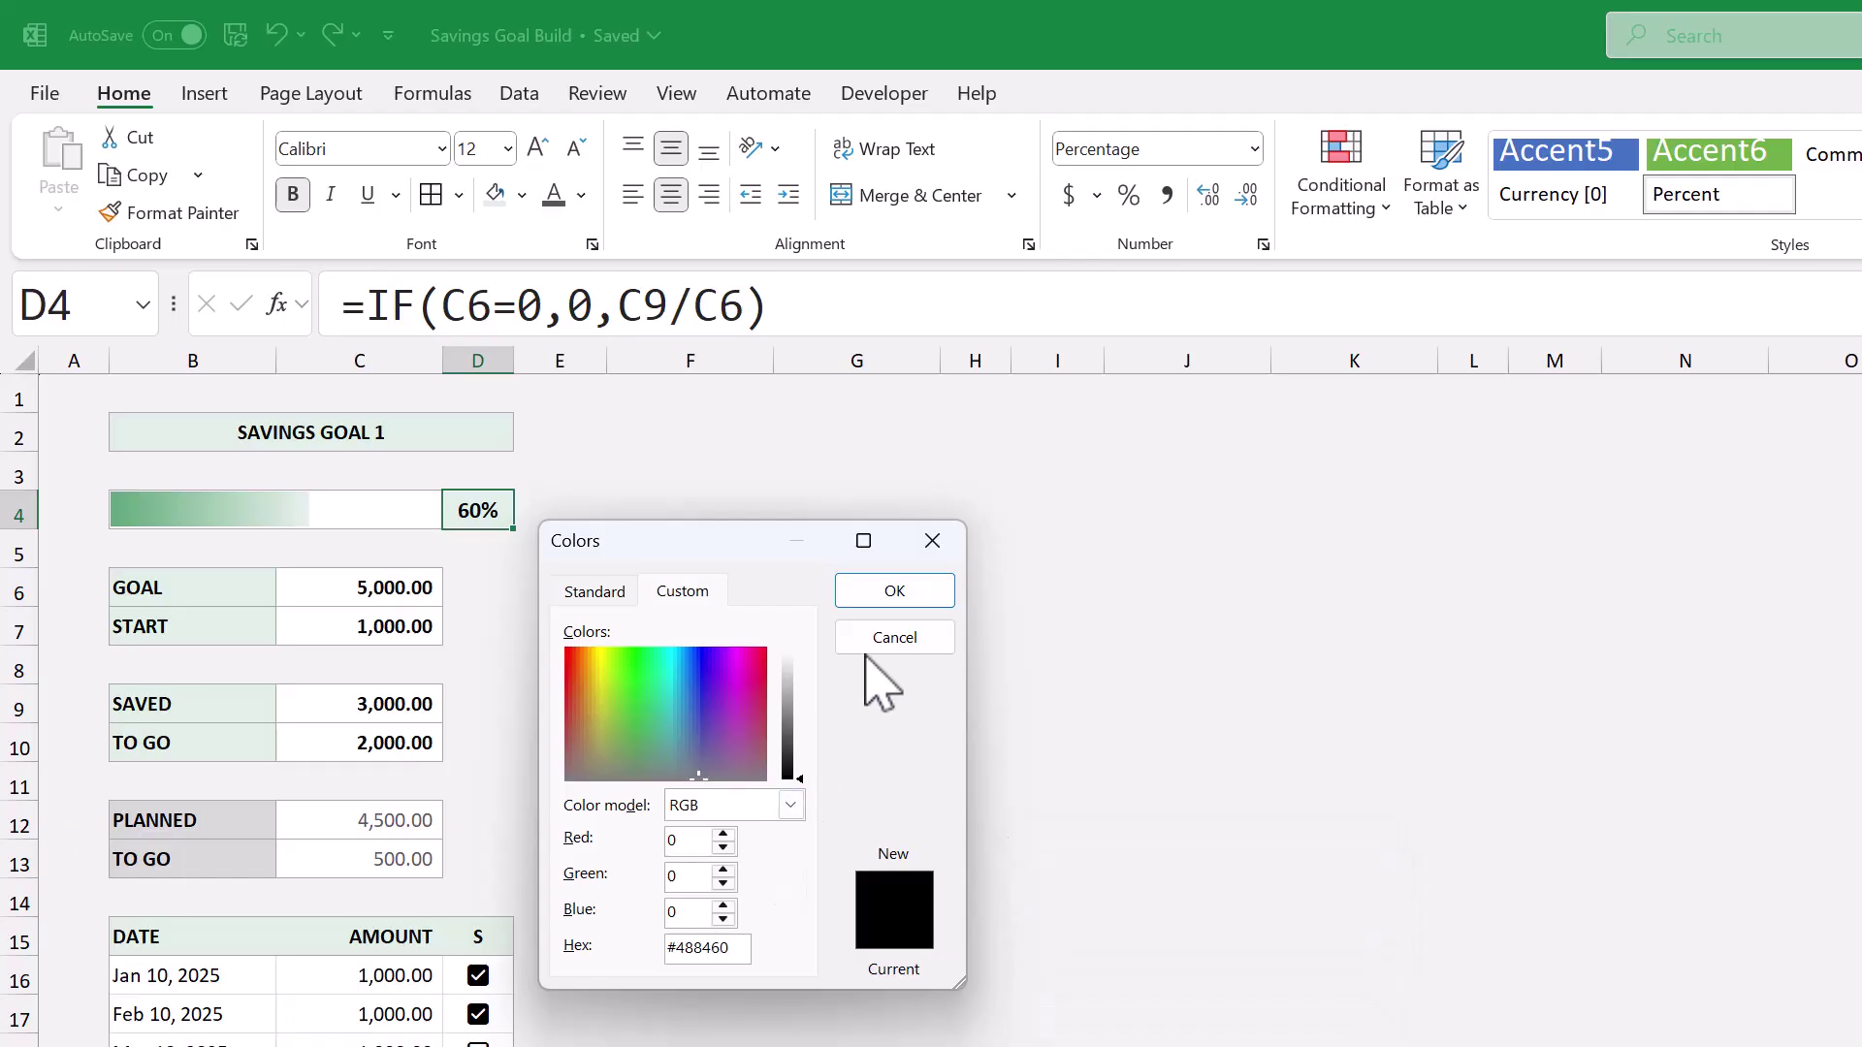
pyautogui.click(892, 591)
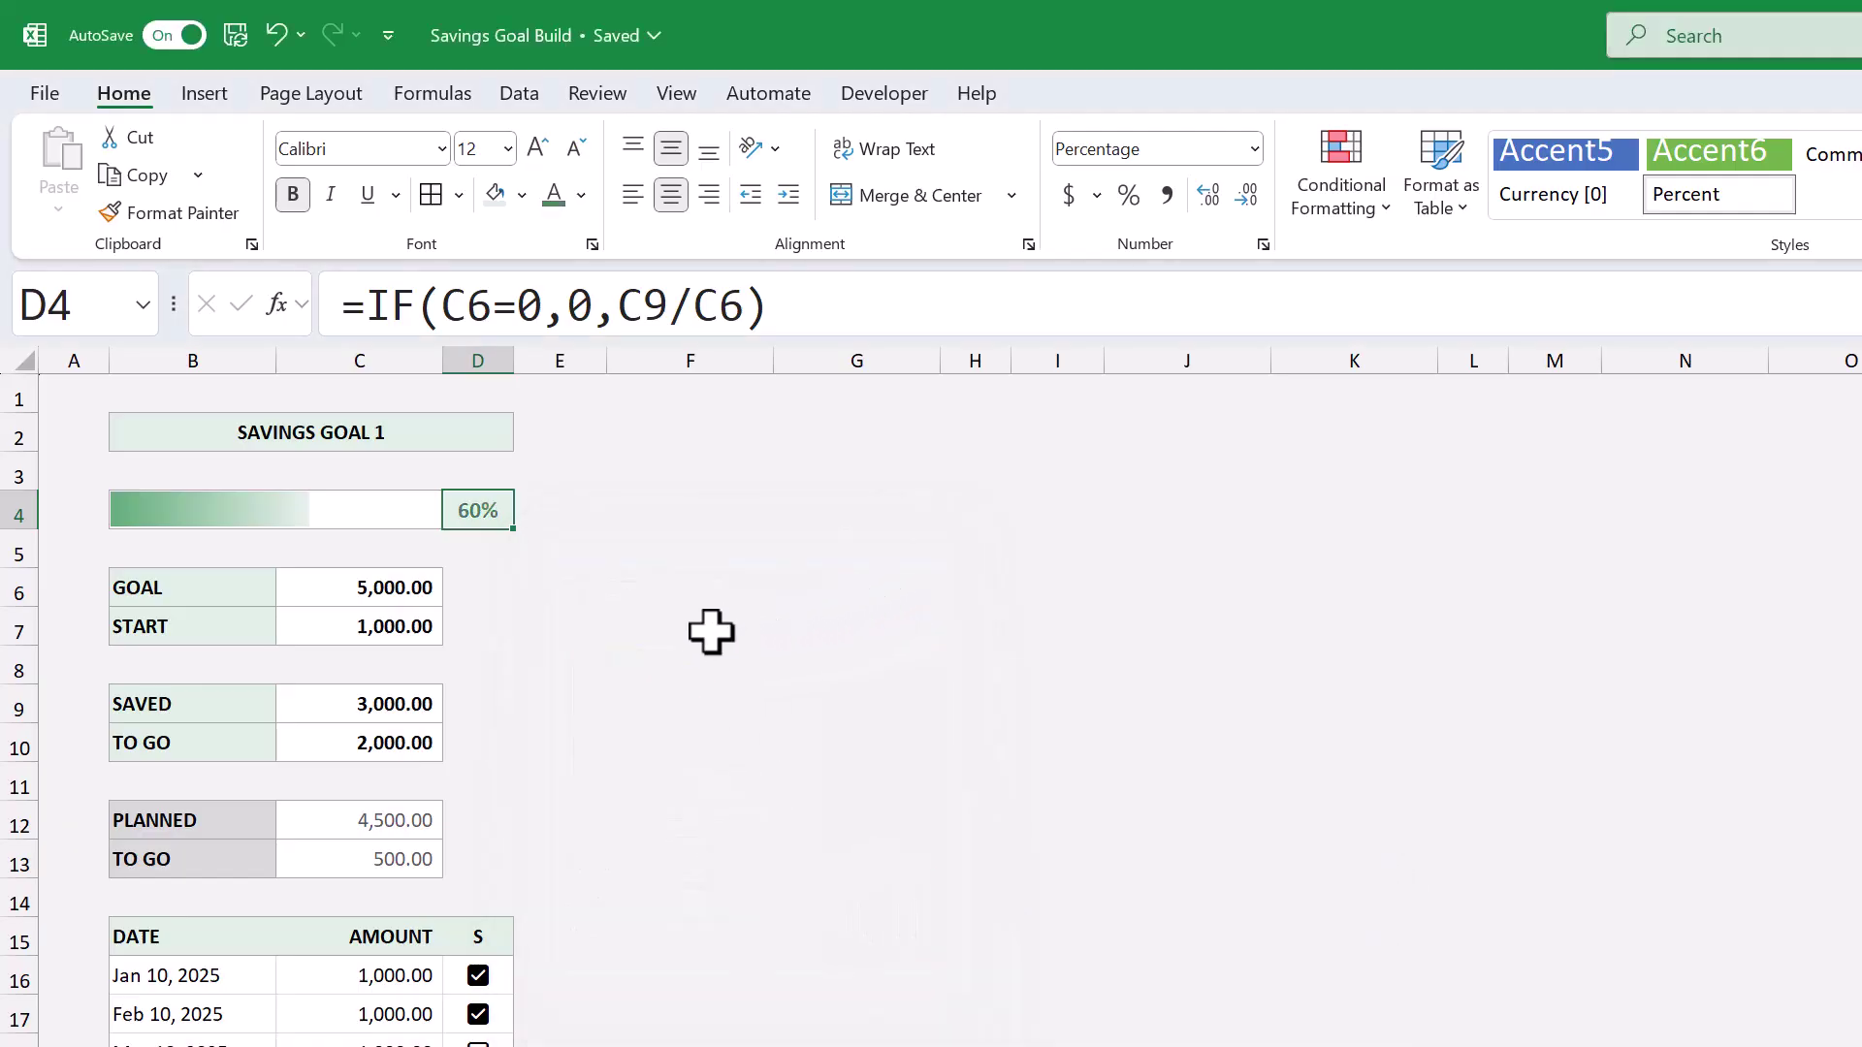
# Step: Apply the same green font colour to the C9:C10 amounts and the checkbox cells
pyautogui.click(385, 723)
pyautogui.moveTo(385, 722); pyautogui.dragTo(387, 742)
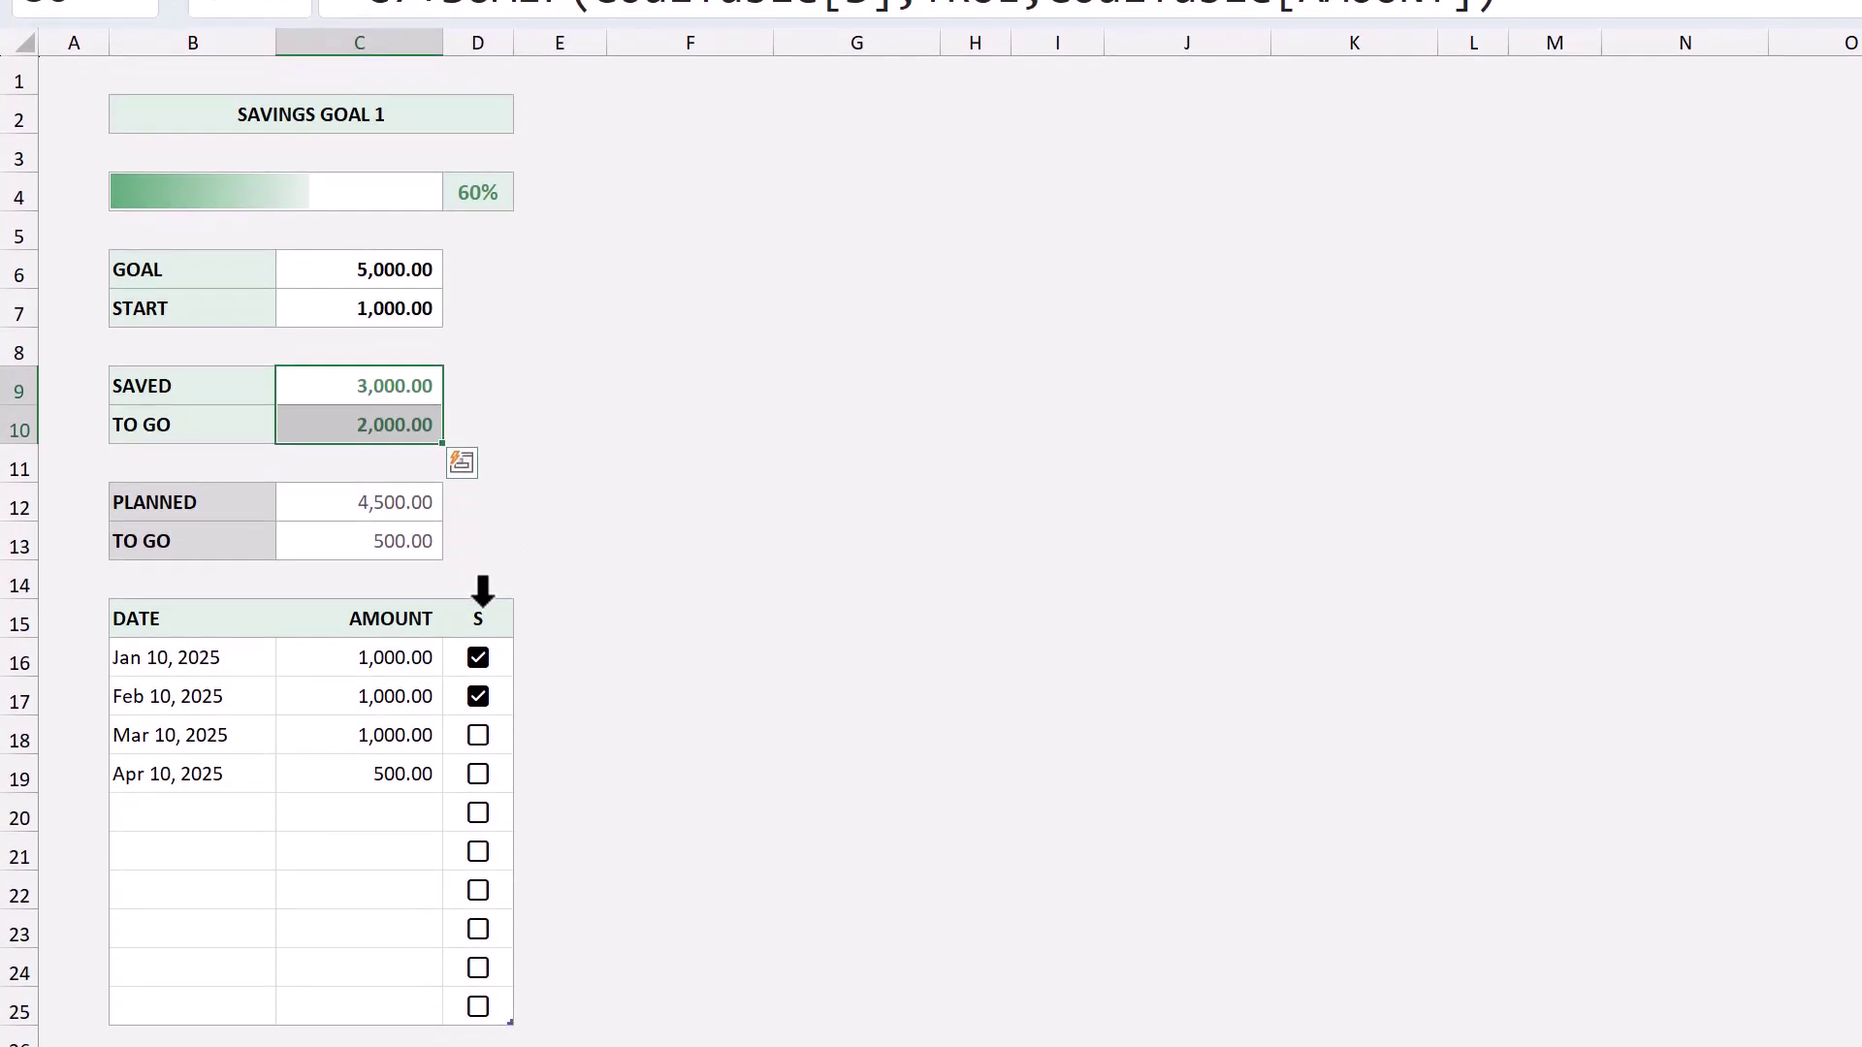
pyautogui.click(482, 590)
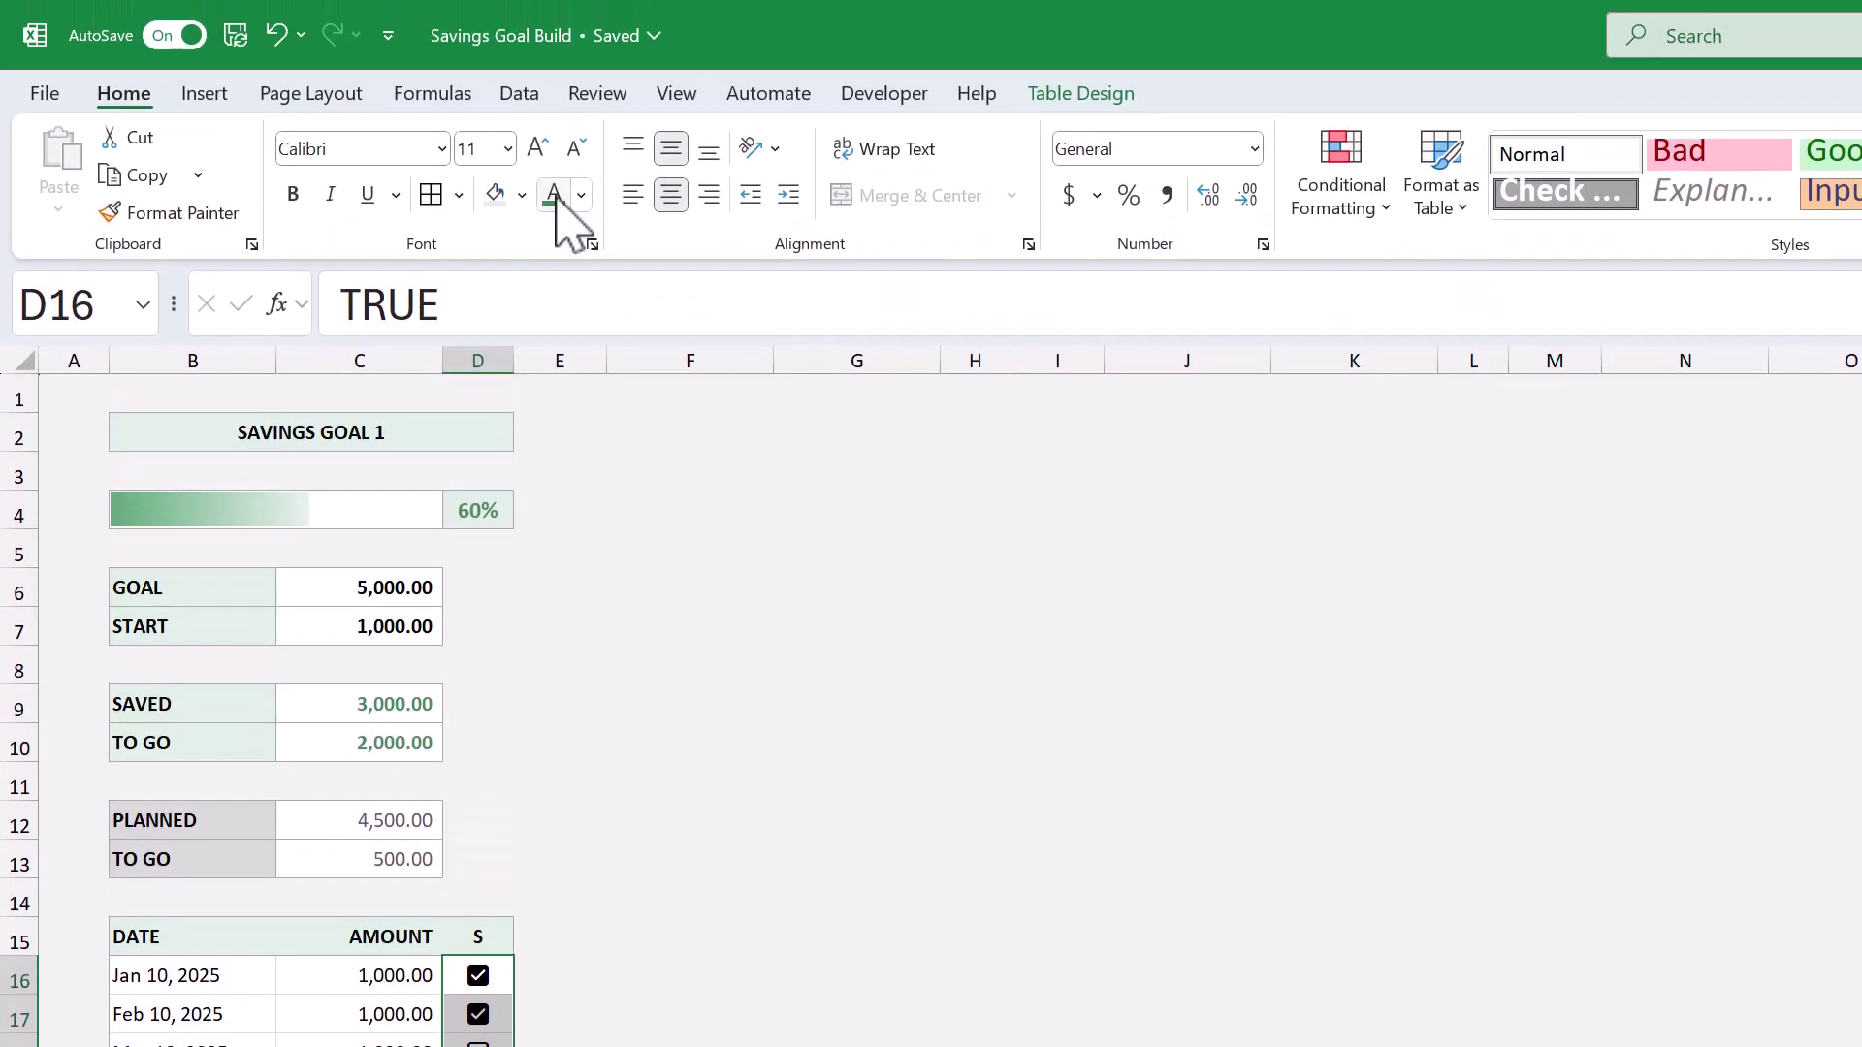
pyautogui.click(556, 197)
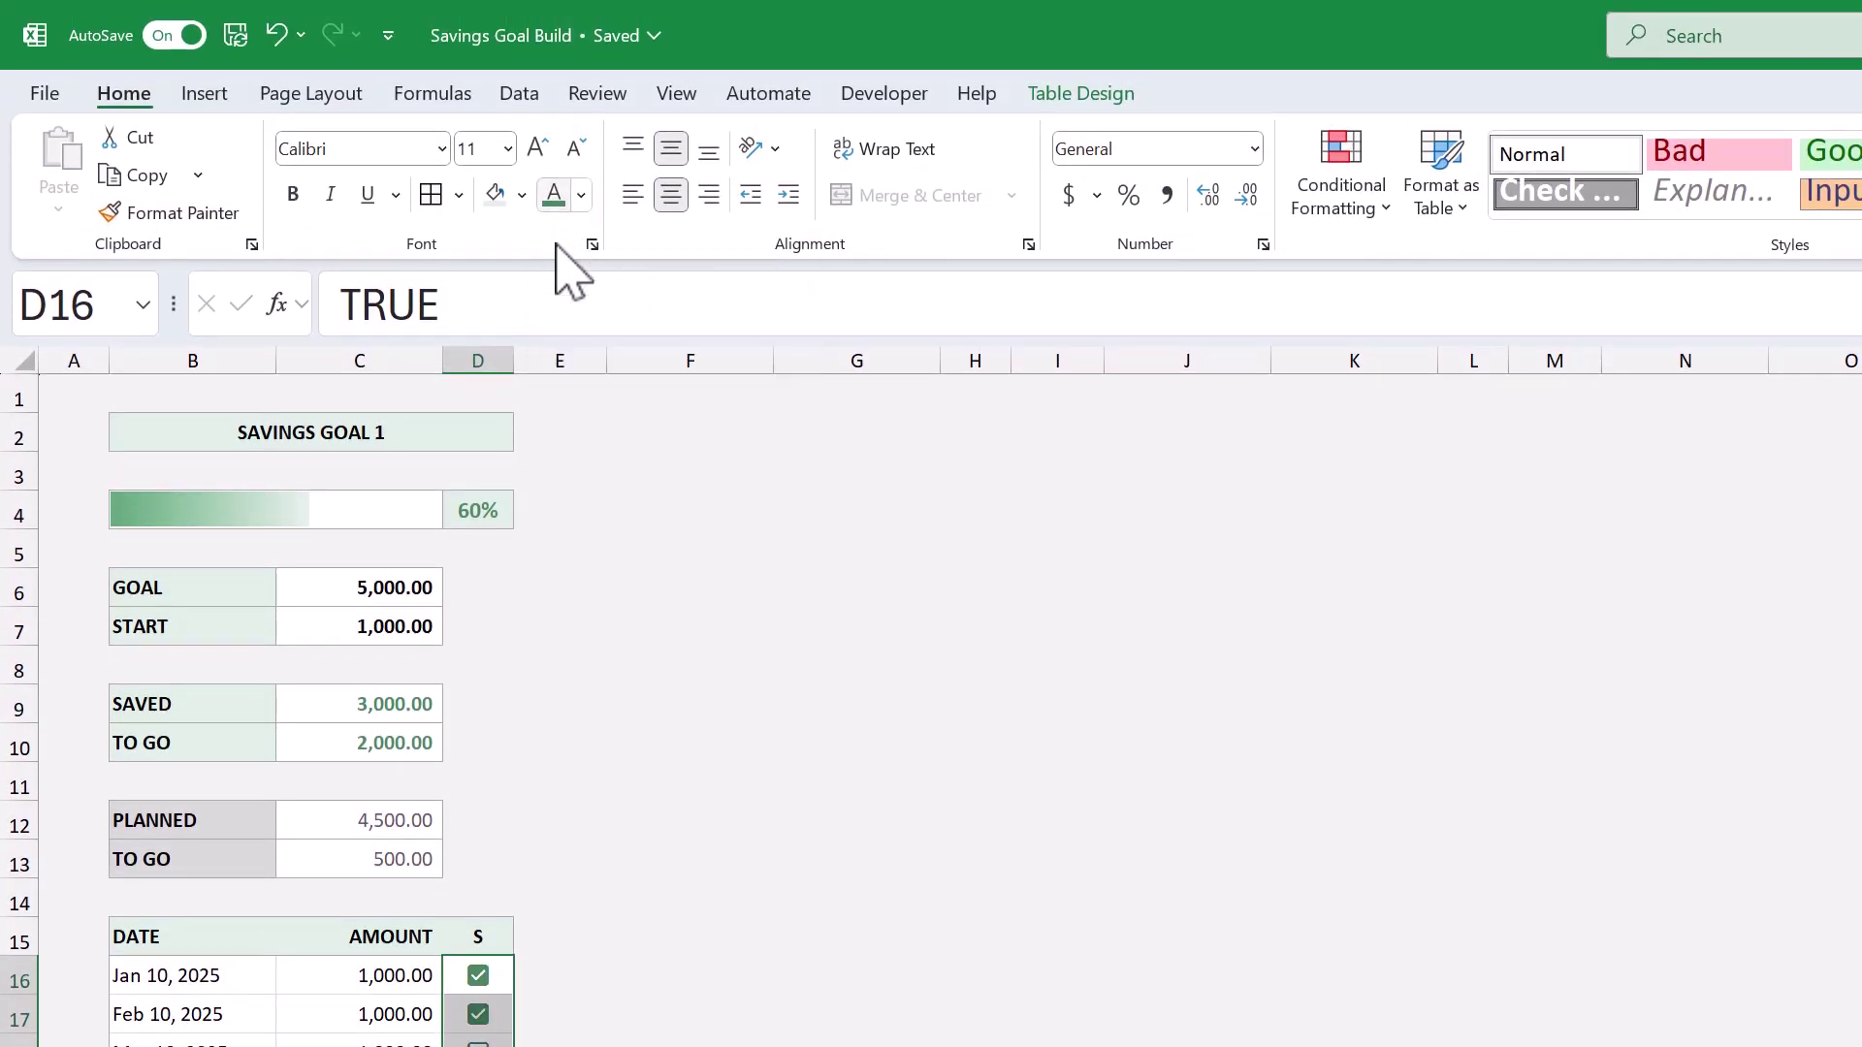
pyautogui.click(579, 603)
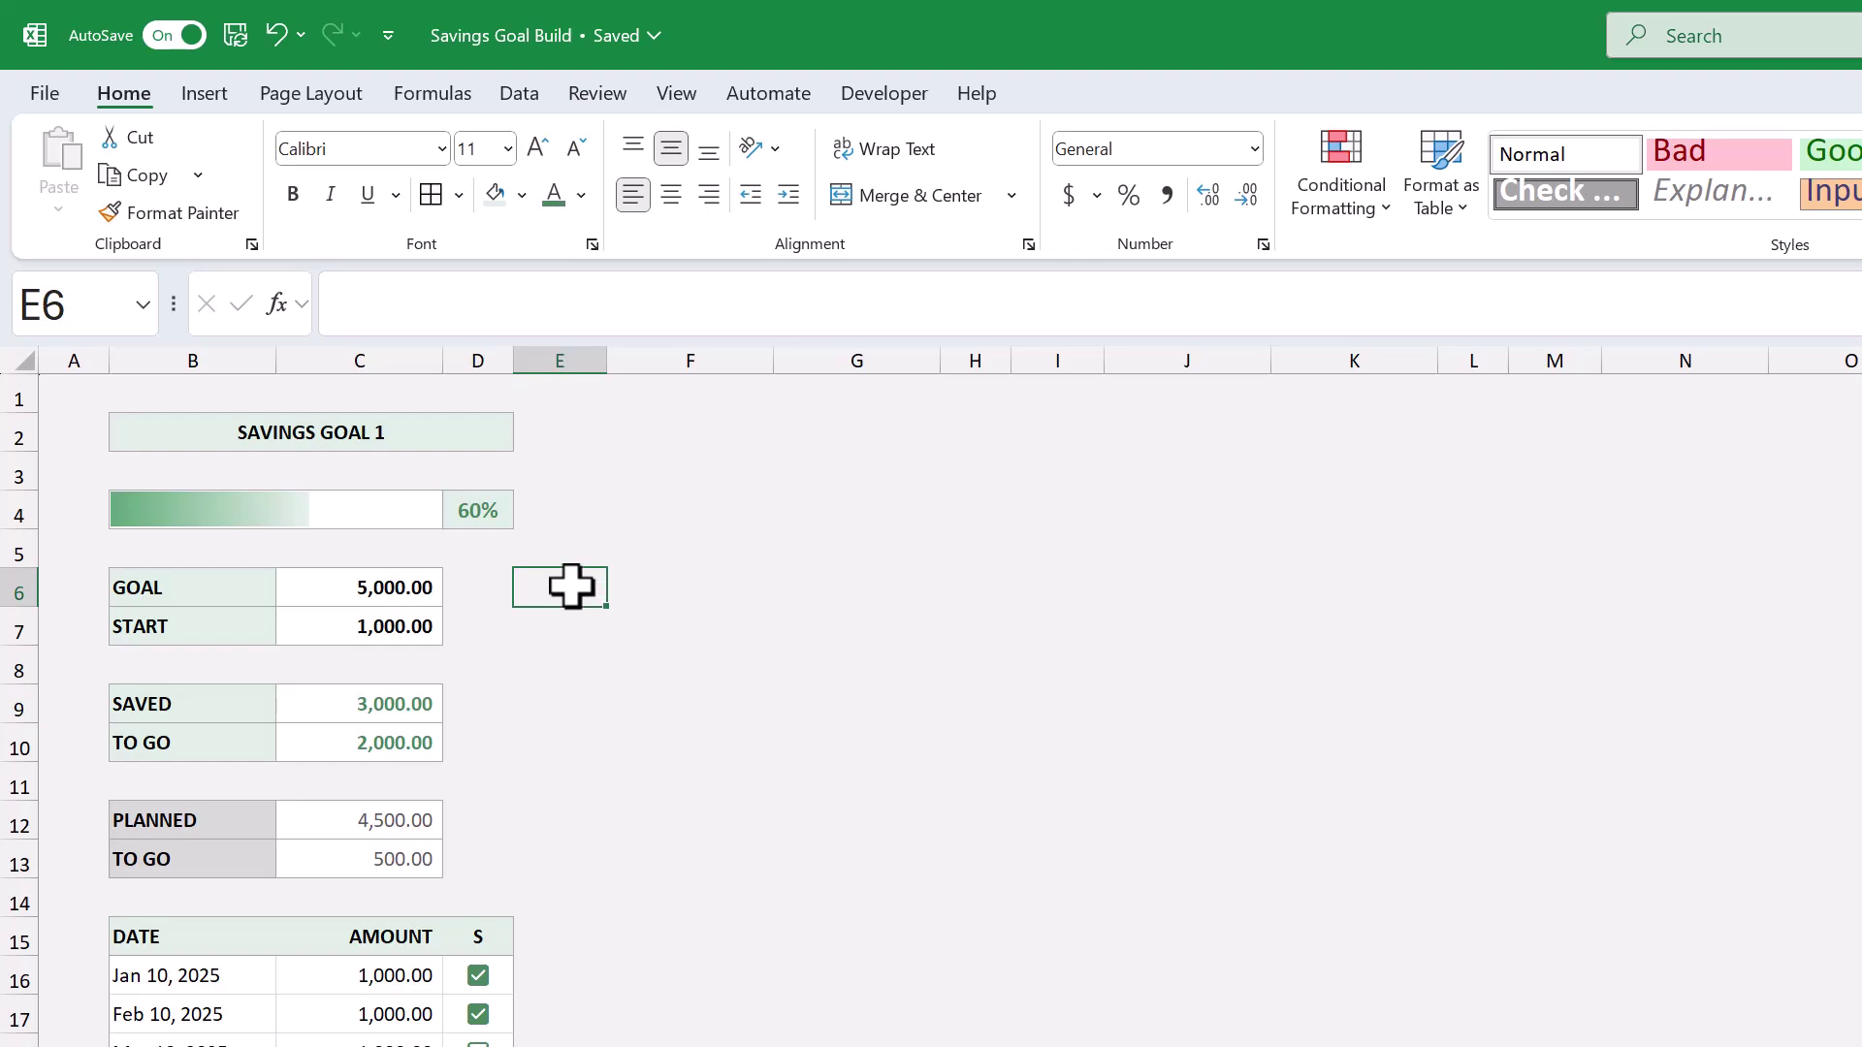
# Step: Copy the B2:D25 tracker and paste a copy at F2
pyautogui.click(199, 432)
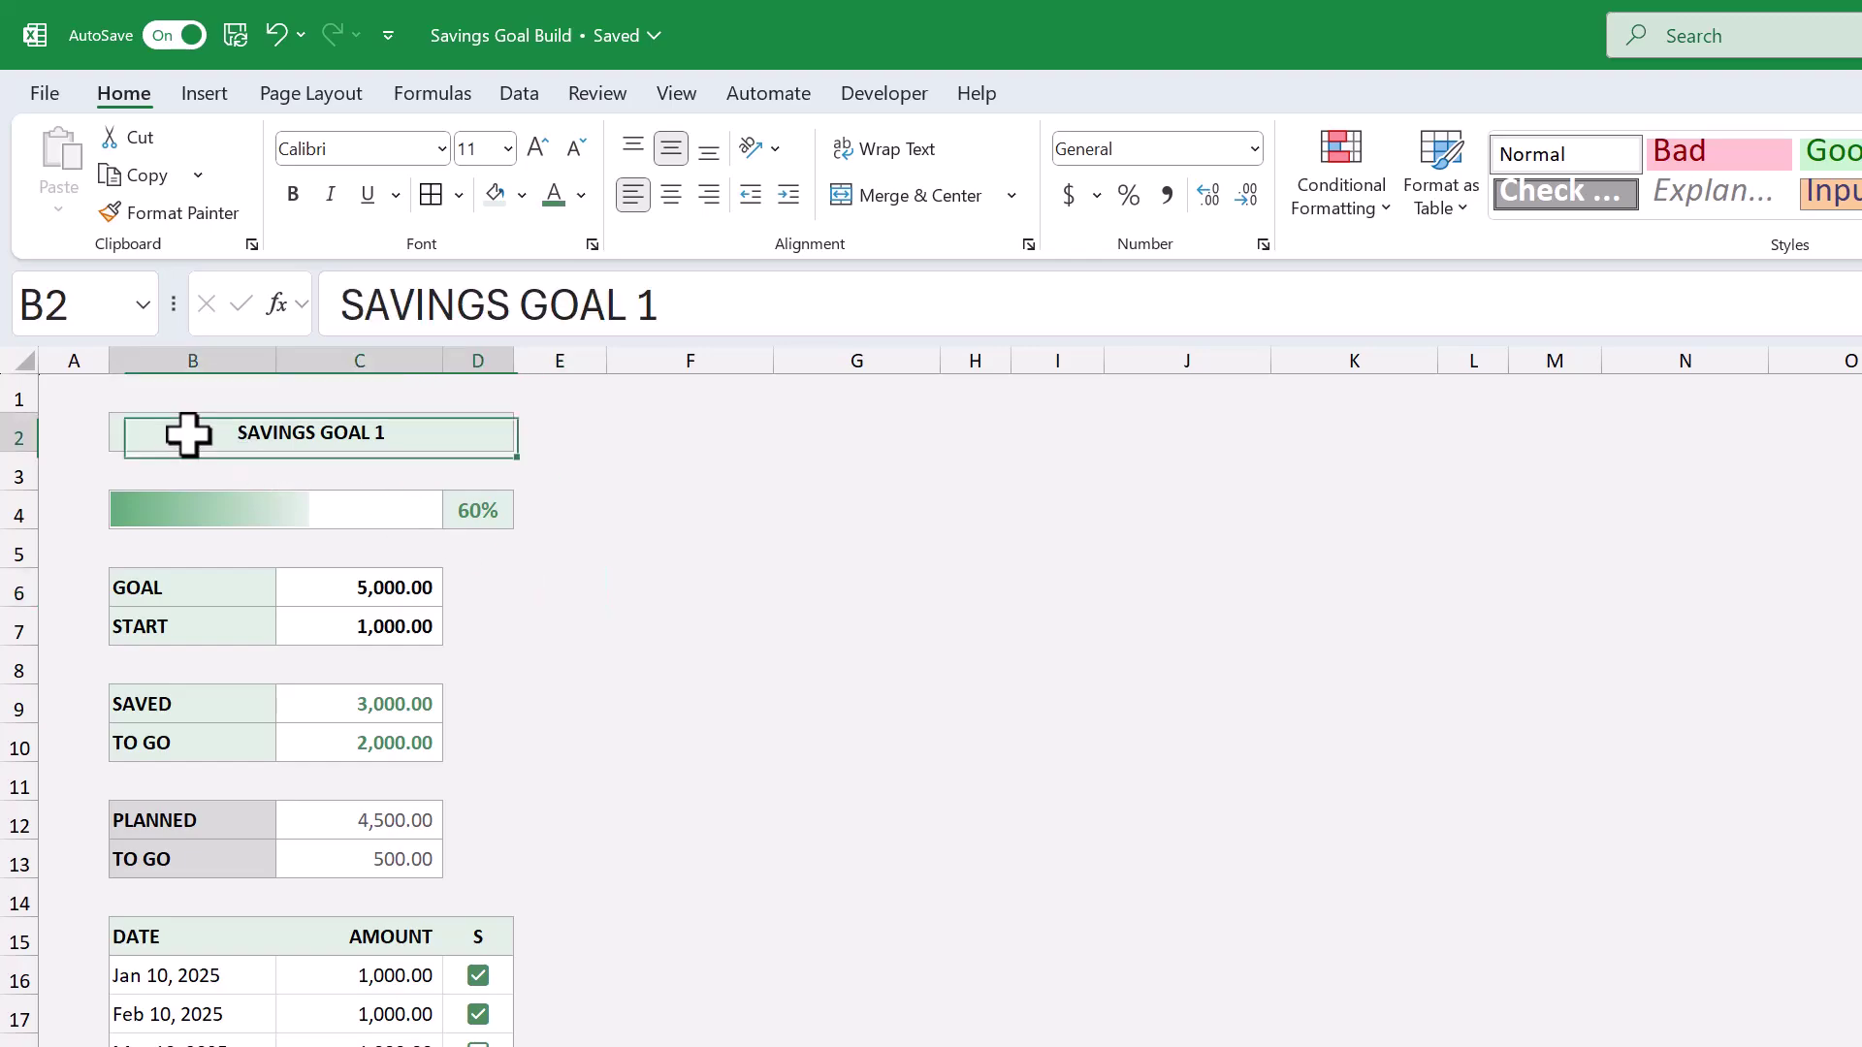
pyautogui.moveTo(427, 415); pyautogui.dragTo(391, 976)
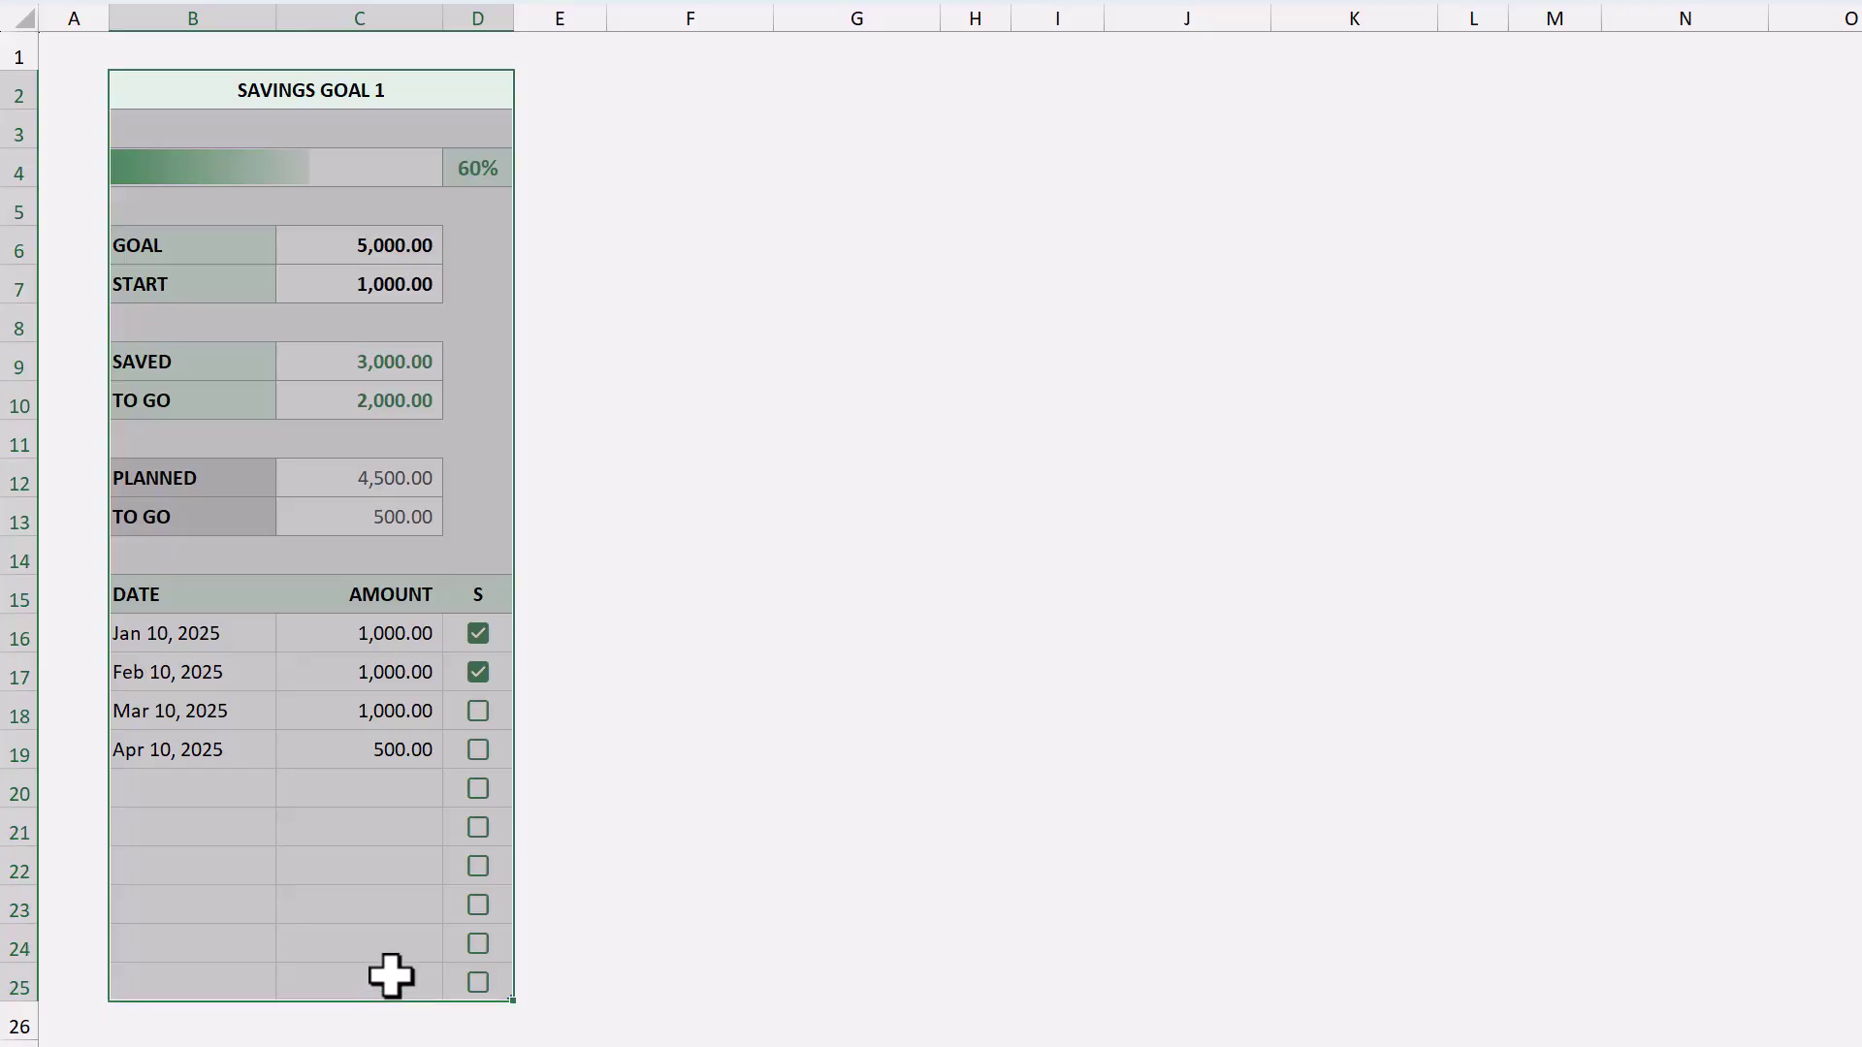
pyautogui.rightClick(376, 602)
pyautogui.click(444, 712)
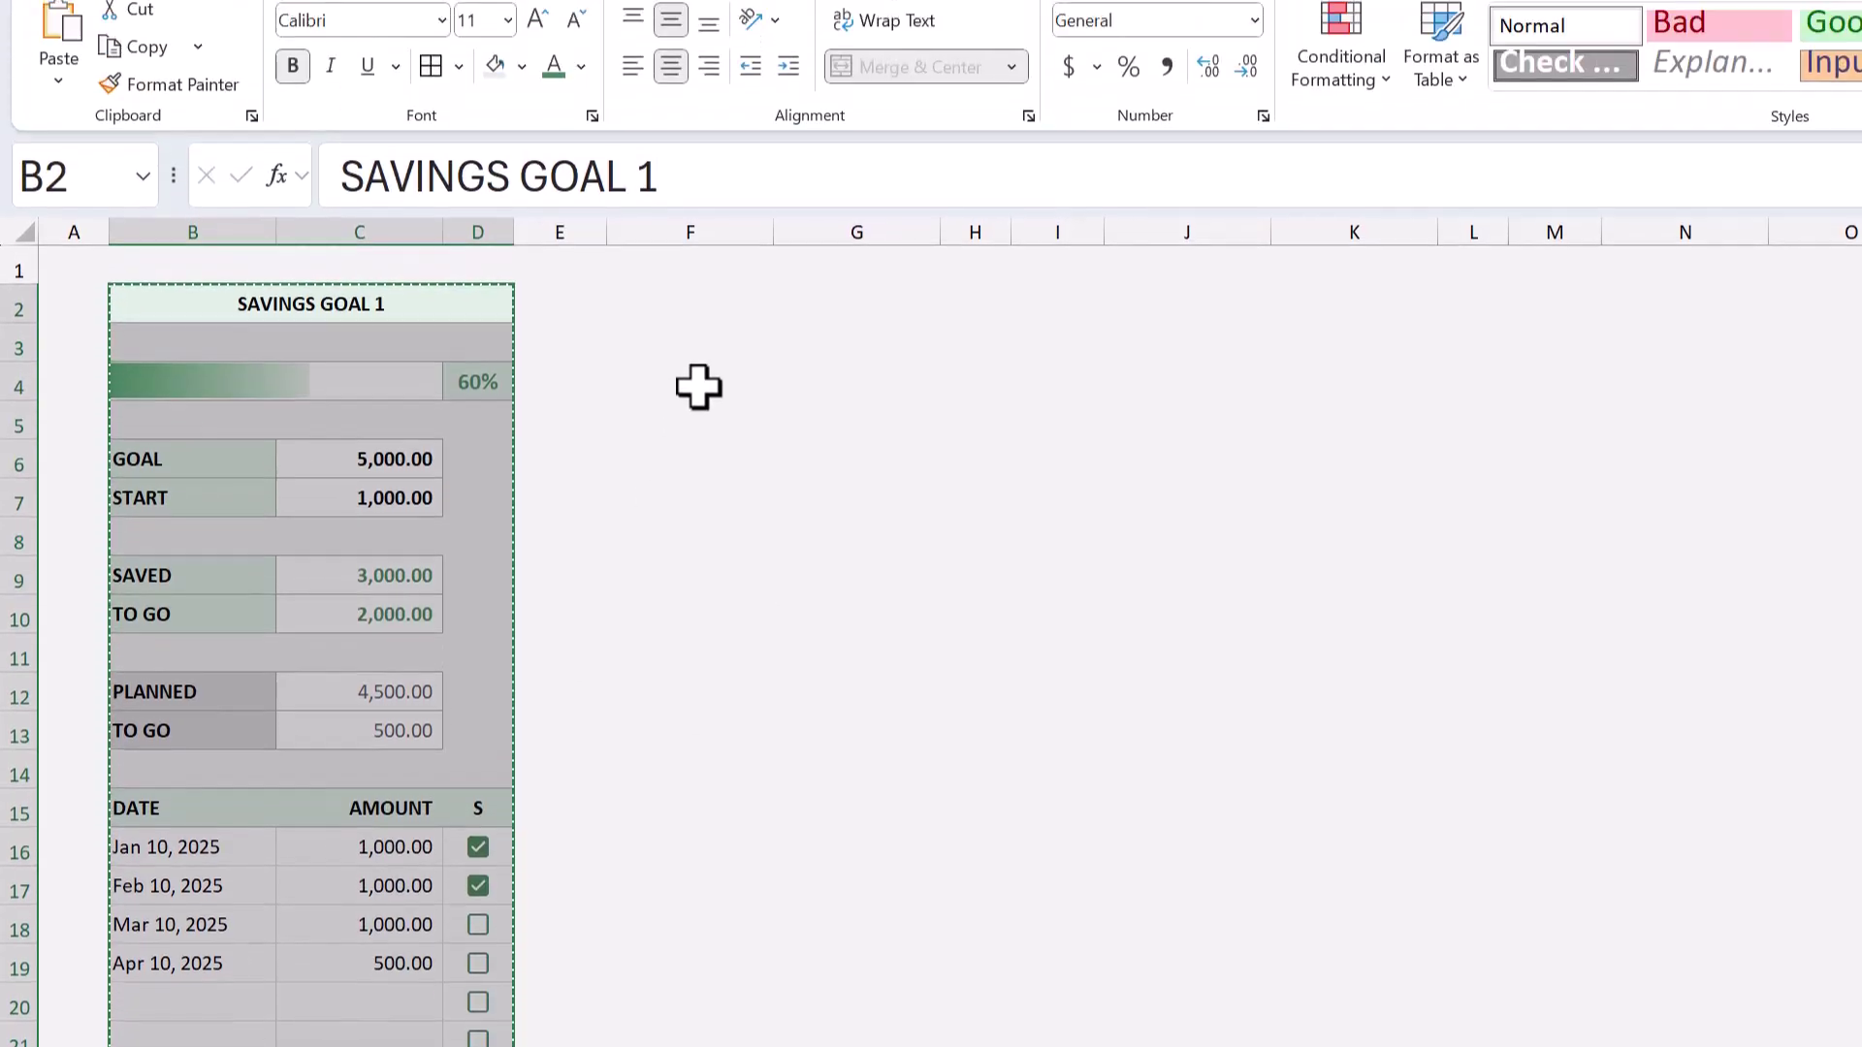
pyautogui.click(682, 101)
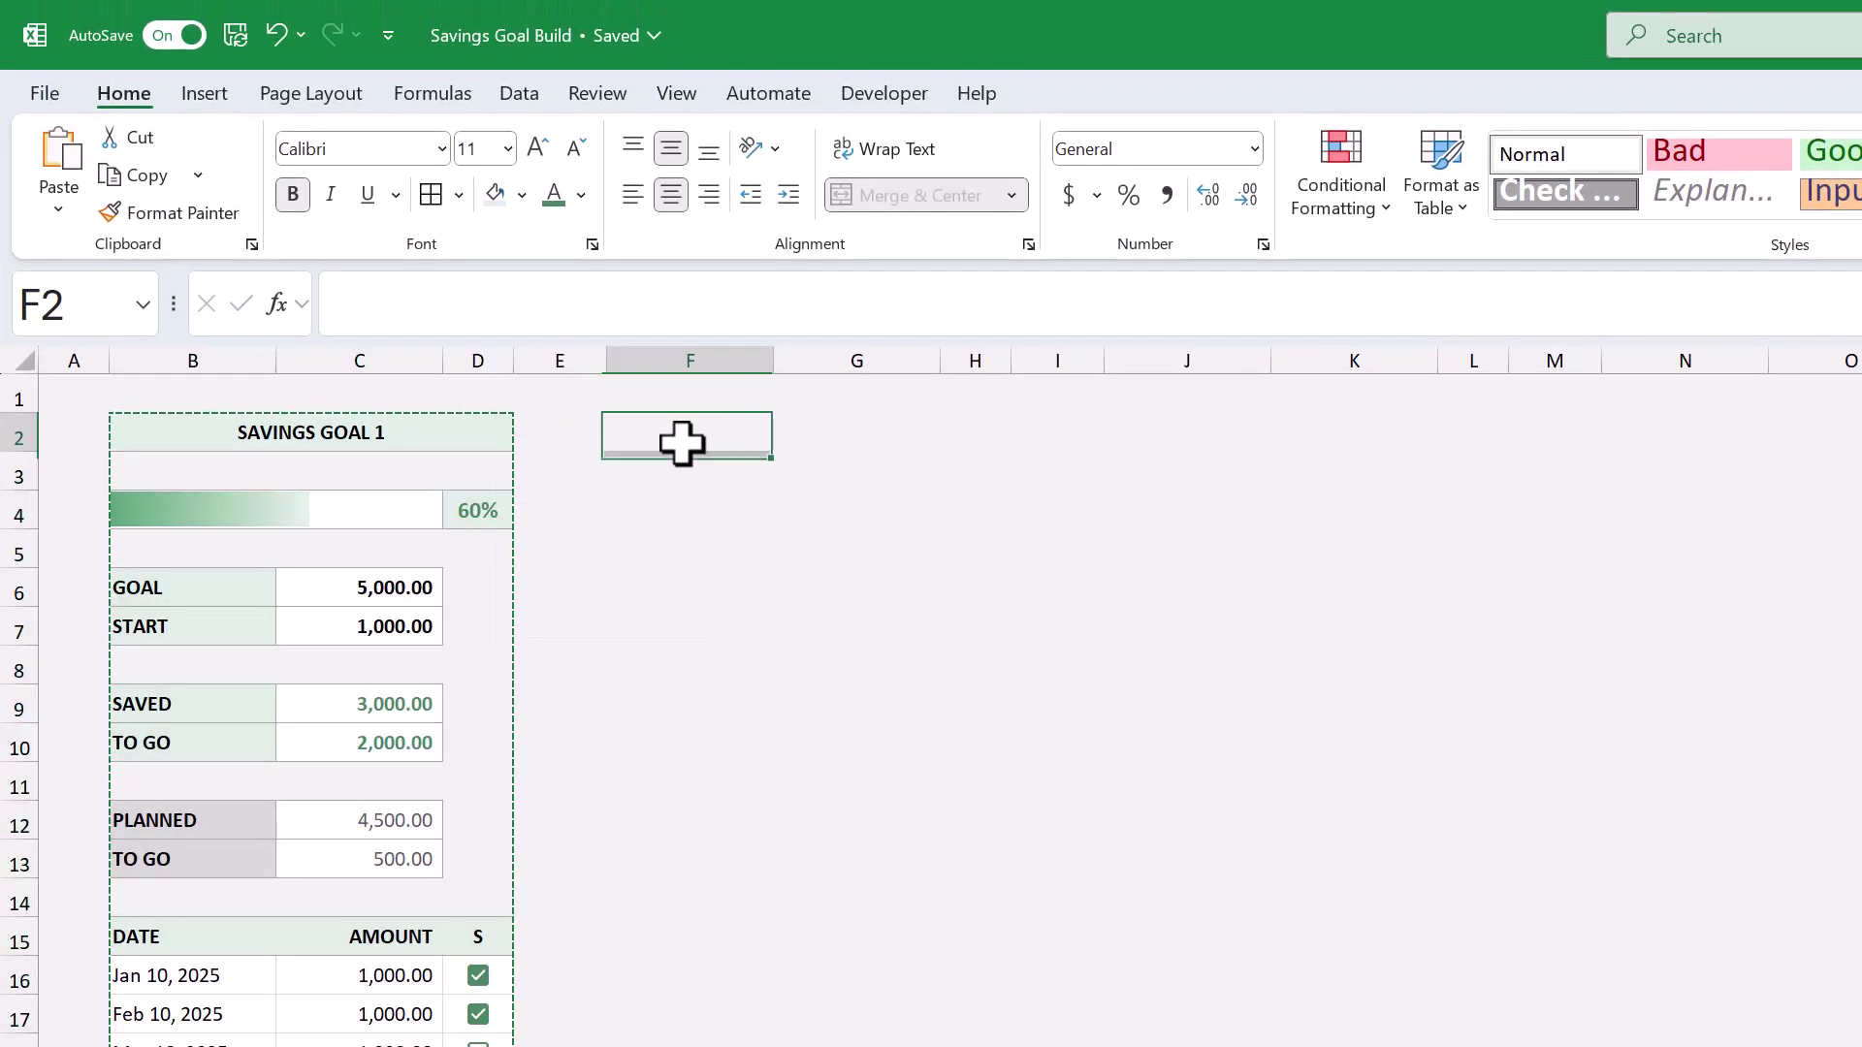
pyautogui.click(72, 160)
# Step: Paste further tracker copies at J2, N2 and R2
pyautogui.click(1136, 438)
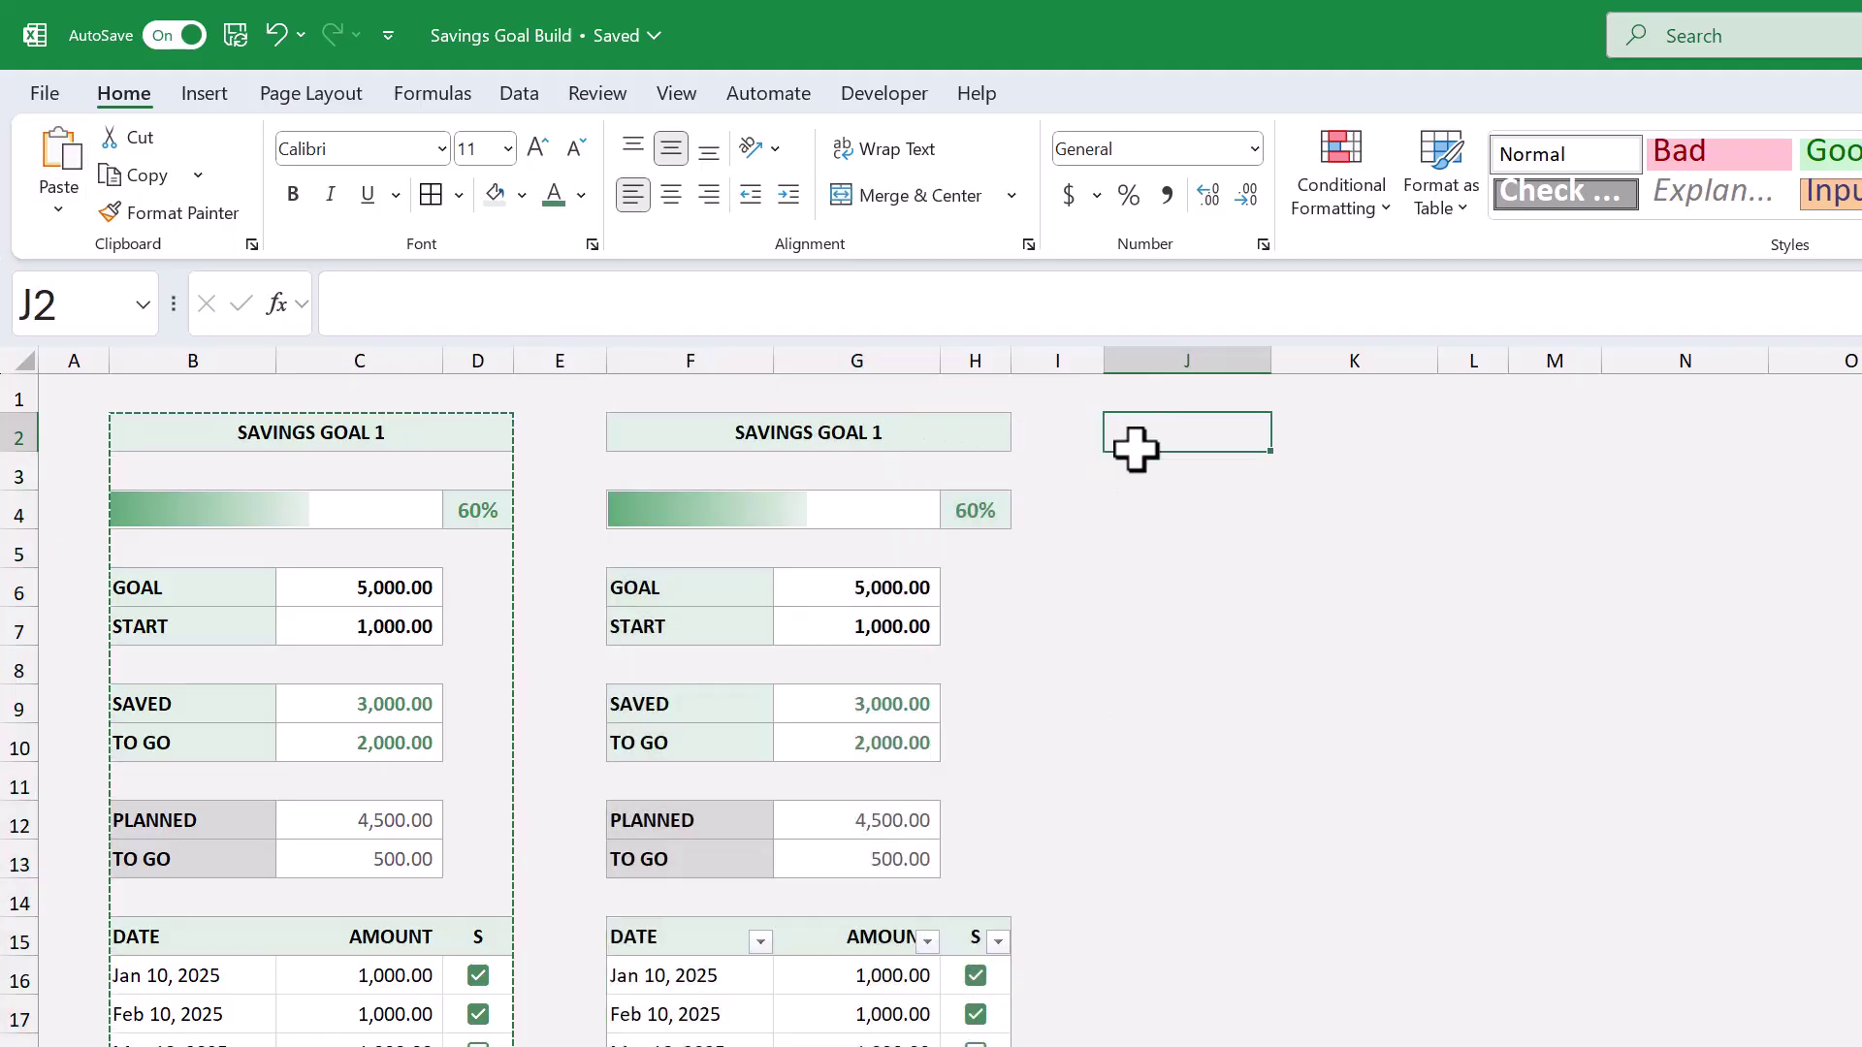
pyautogui.rightClick(1147, 433)
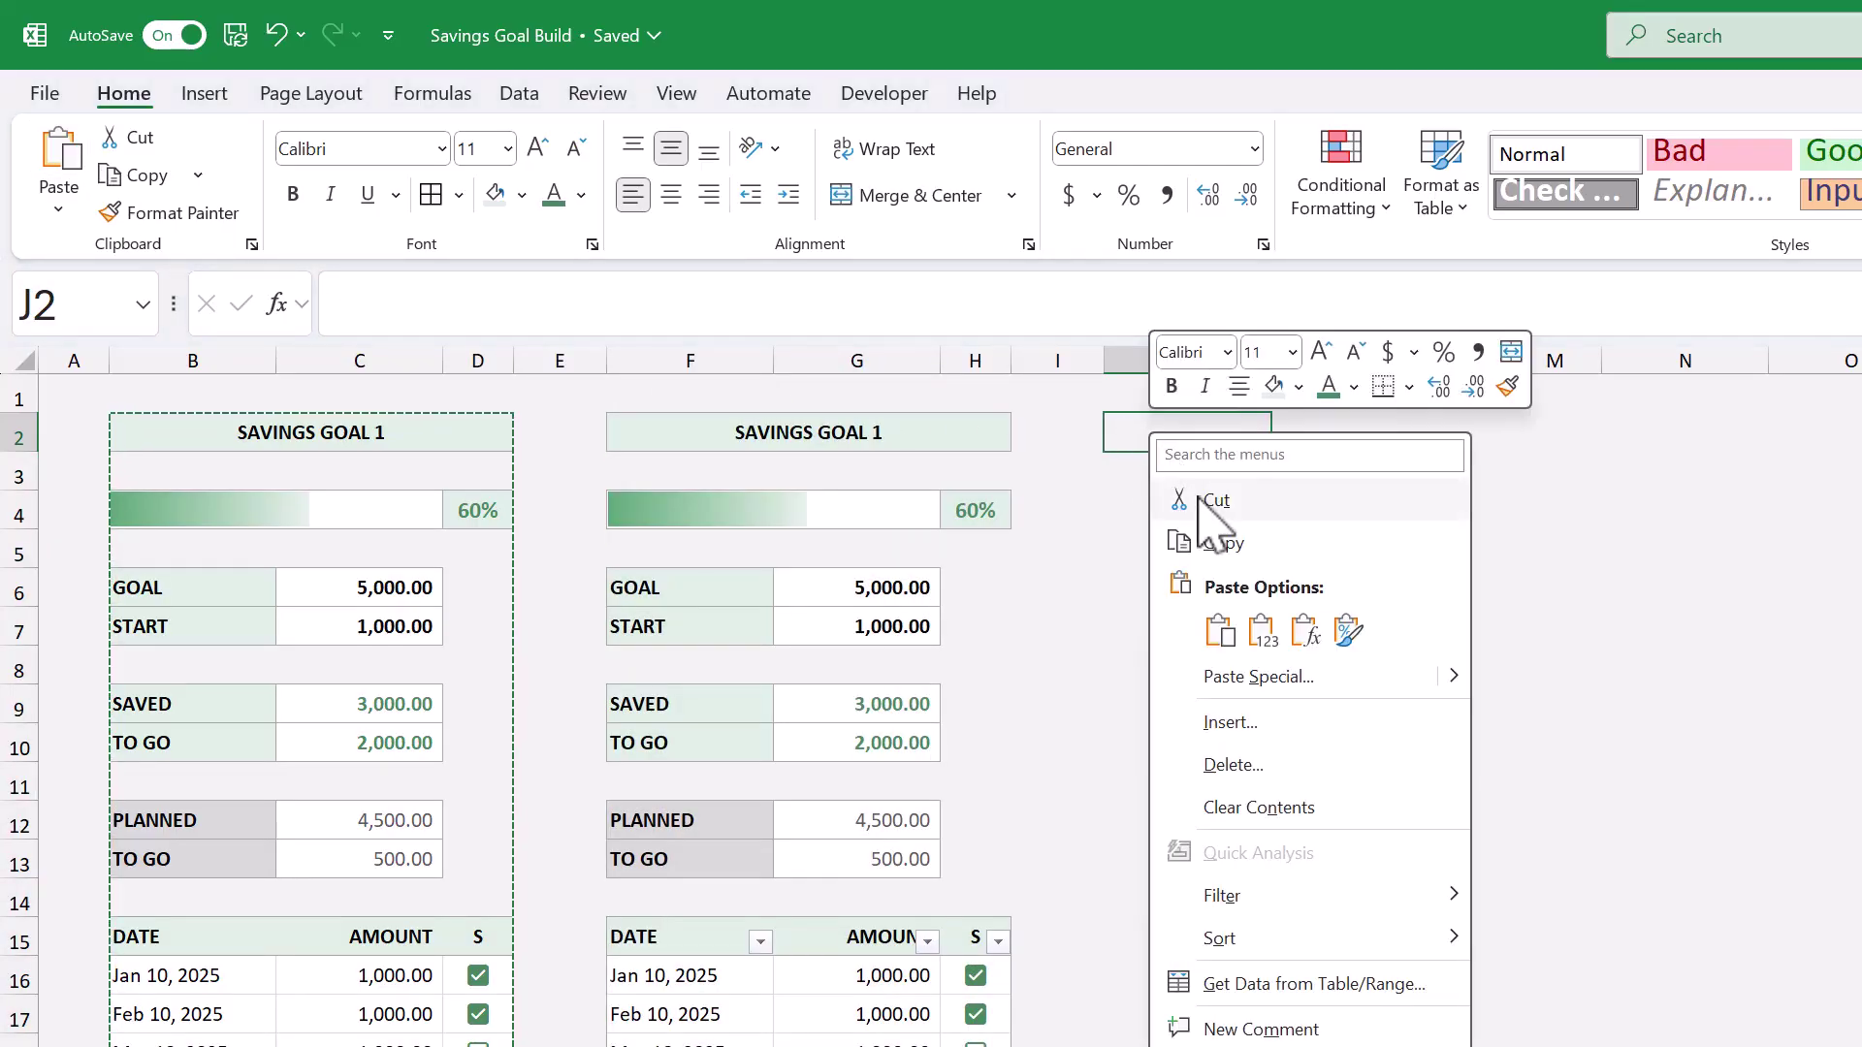
pyautogui.click(1236, 628)
pyautogui.click(1669, 433)
pyautogui.rightClick(1674, 434)
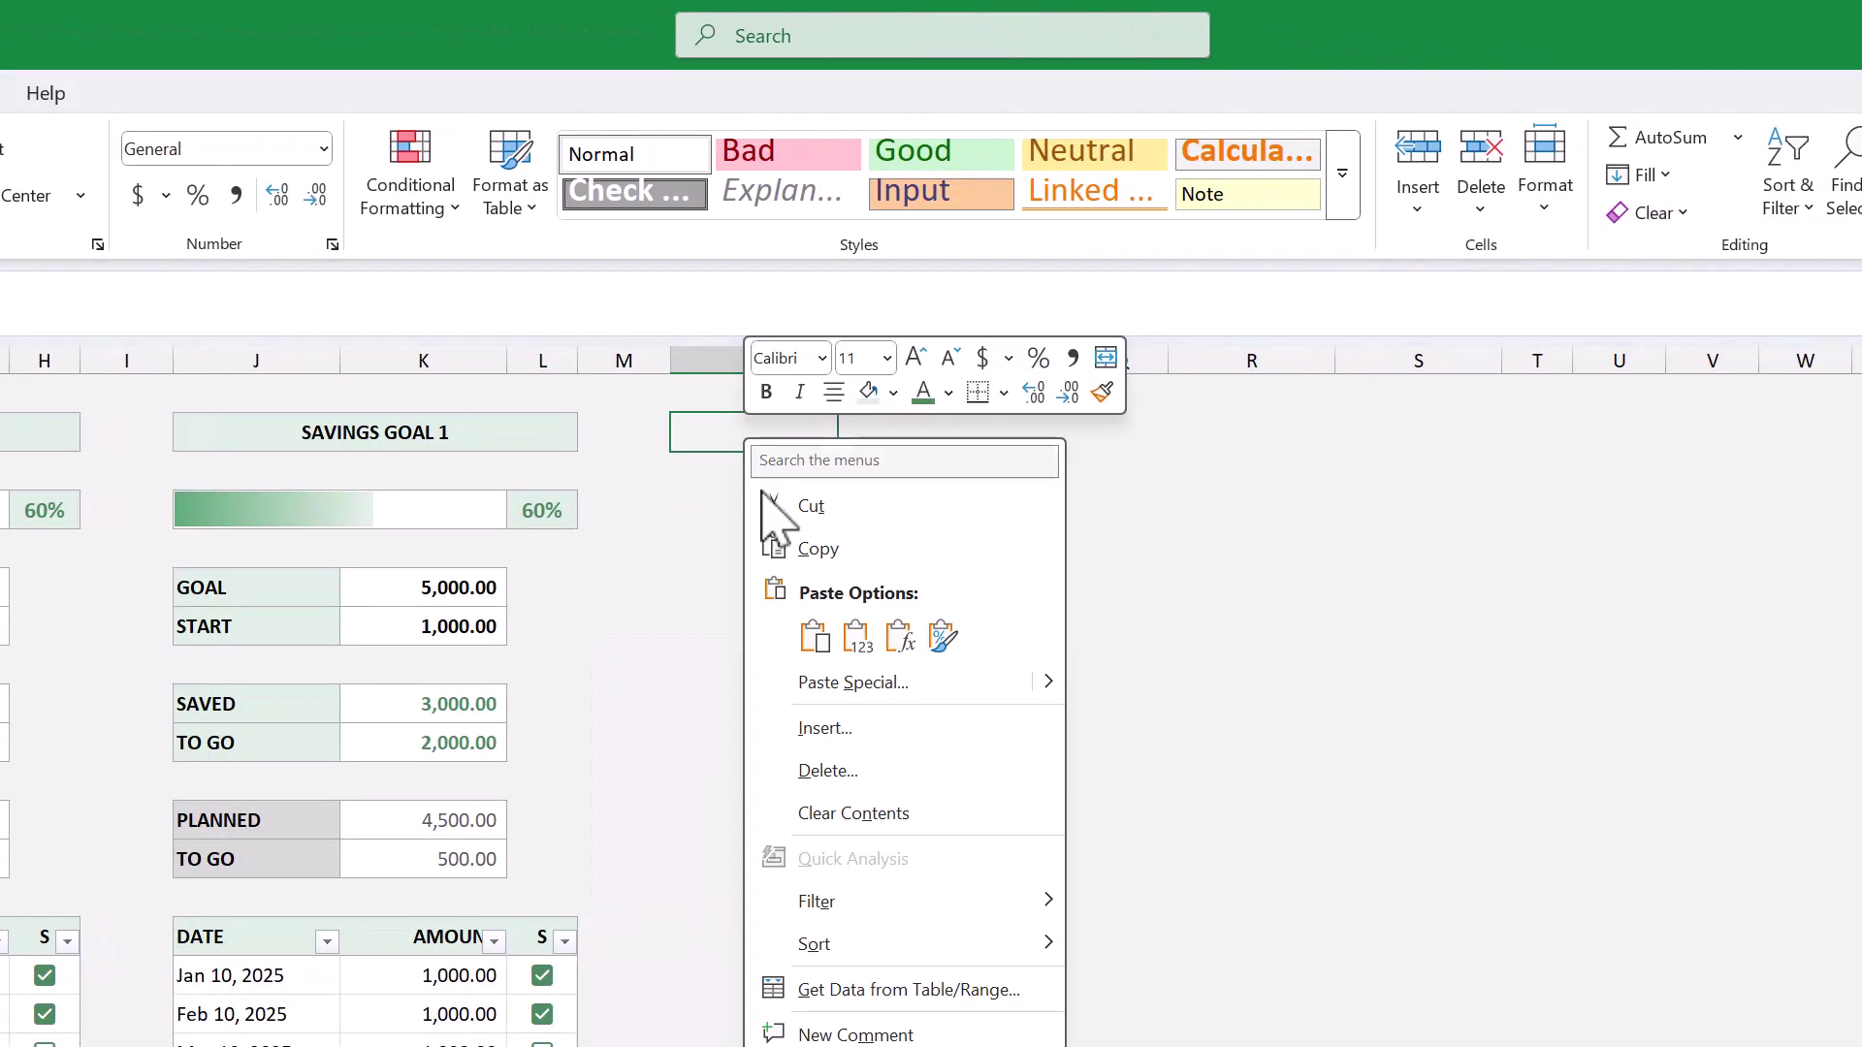
pyautogui.click(813, 637)
pyautogui.click(1226, 440)
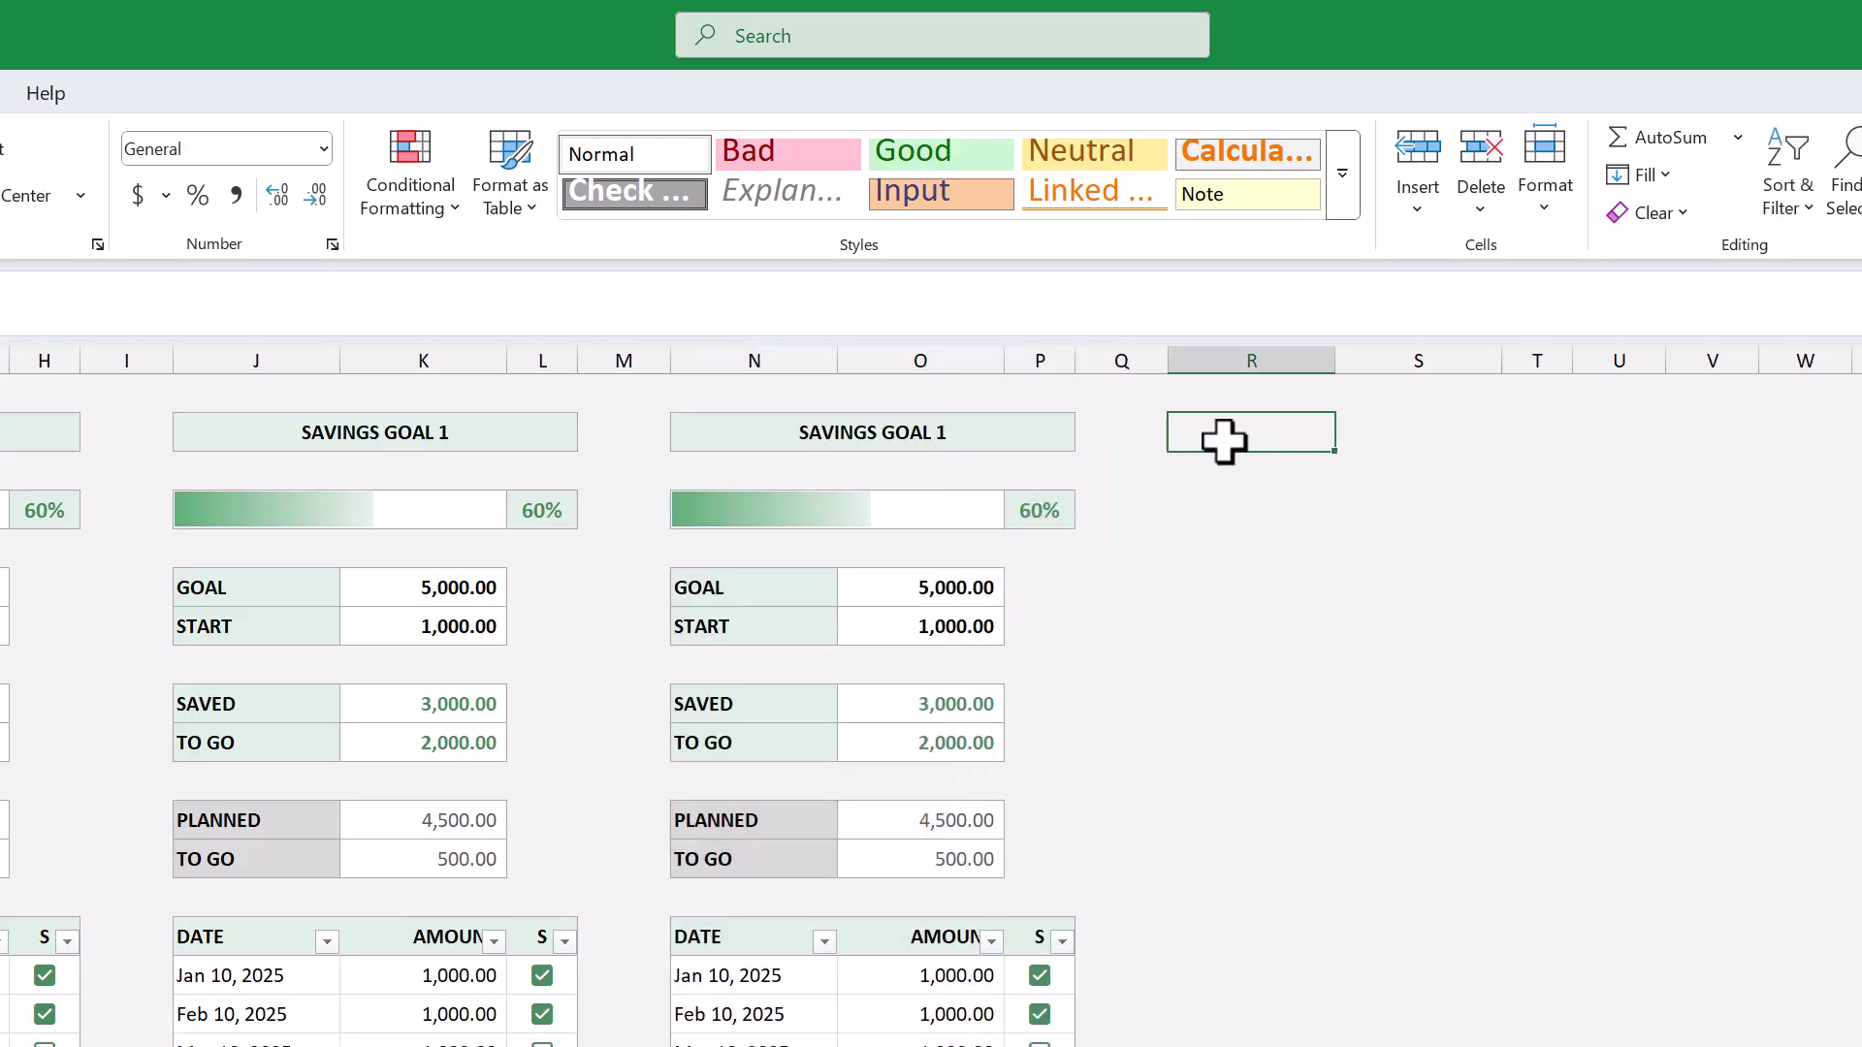
pyautogui.rightClick(1226, 441)
pyautogui.click(1300, 638)
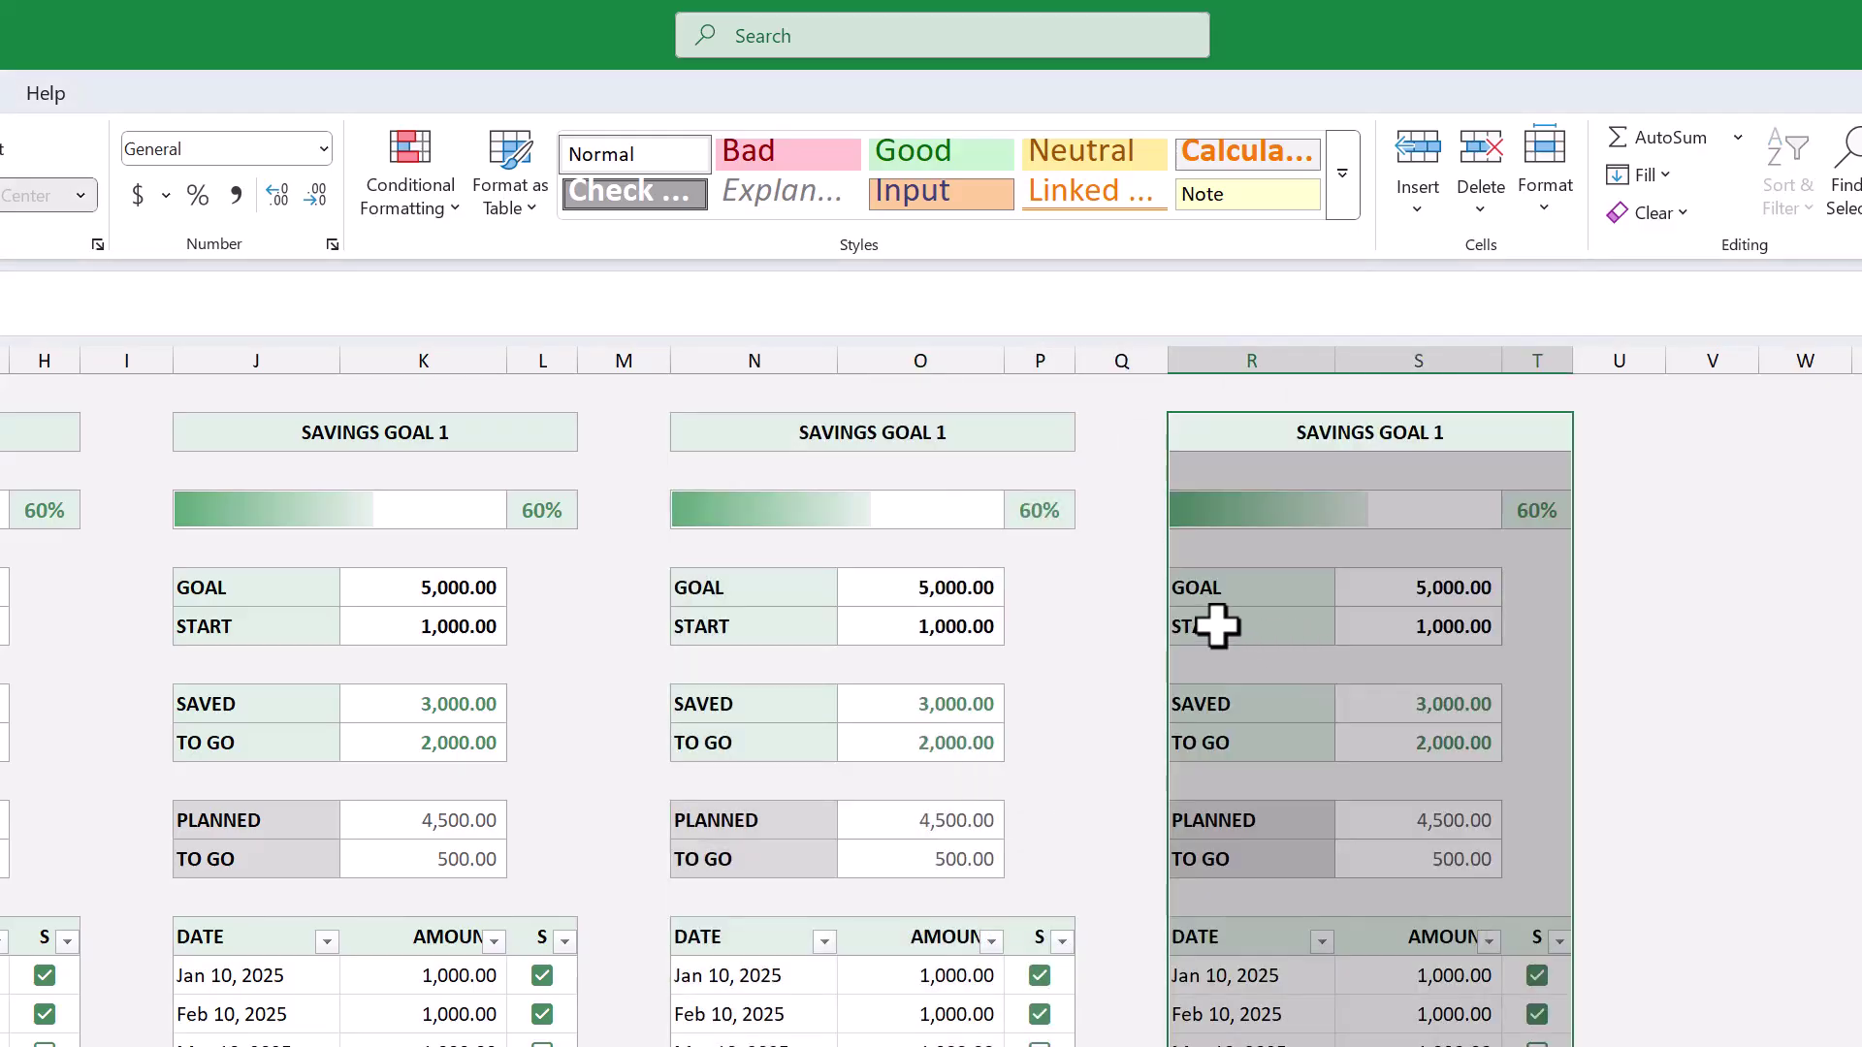
pyautogui.click(1136, 589)
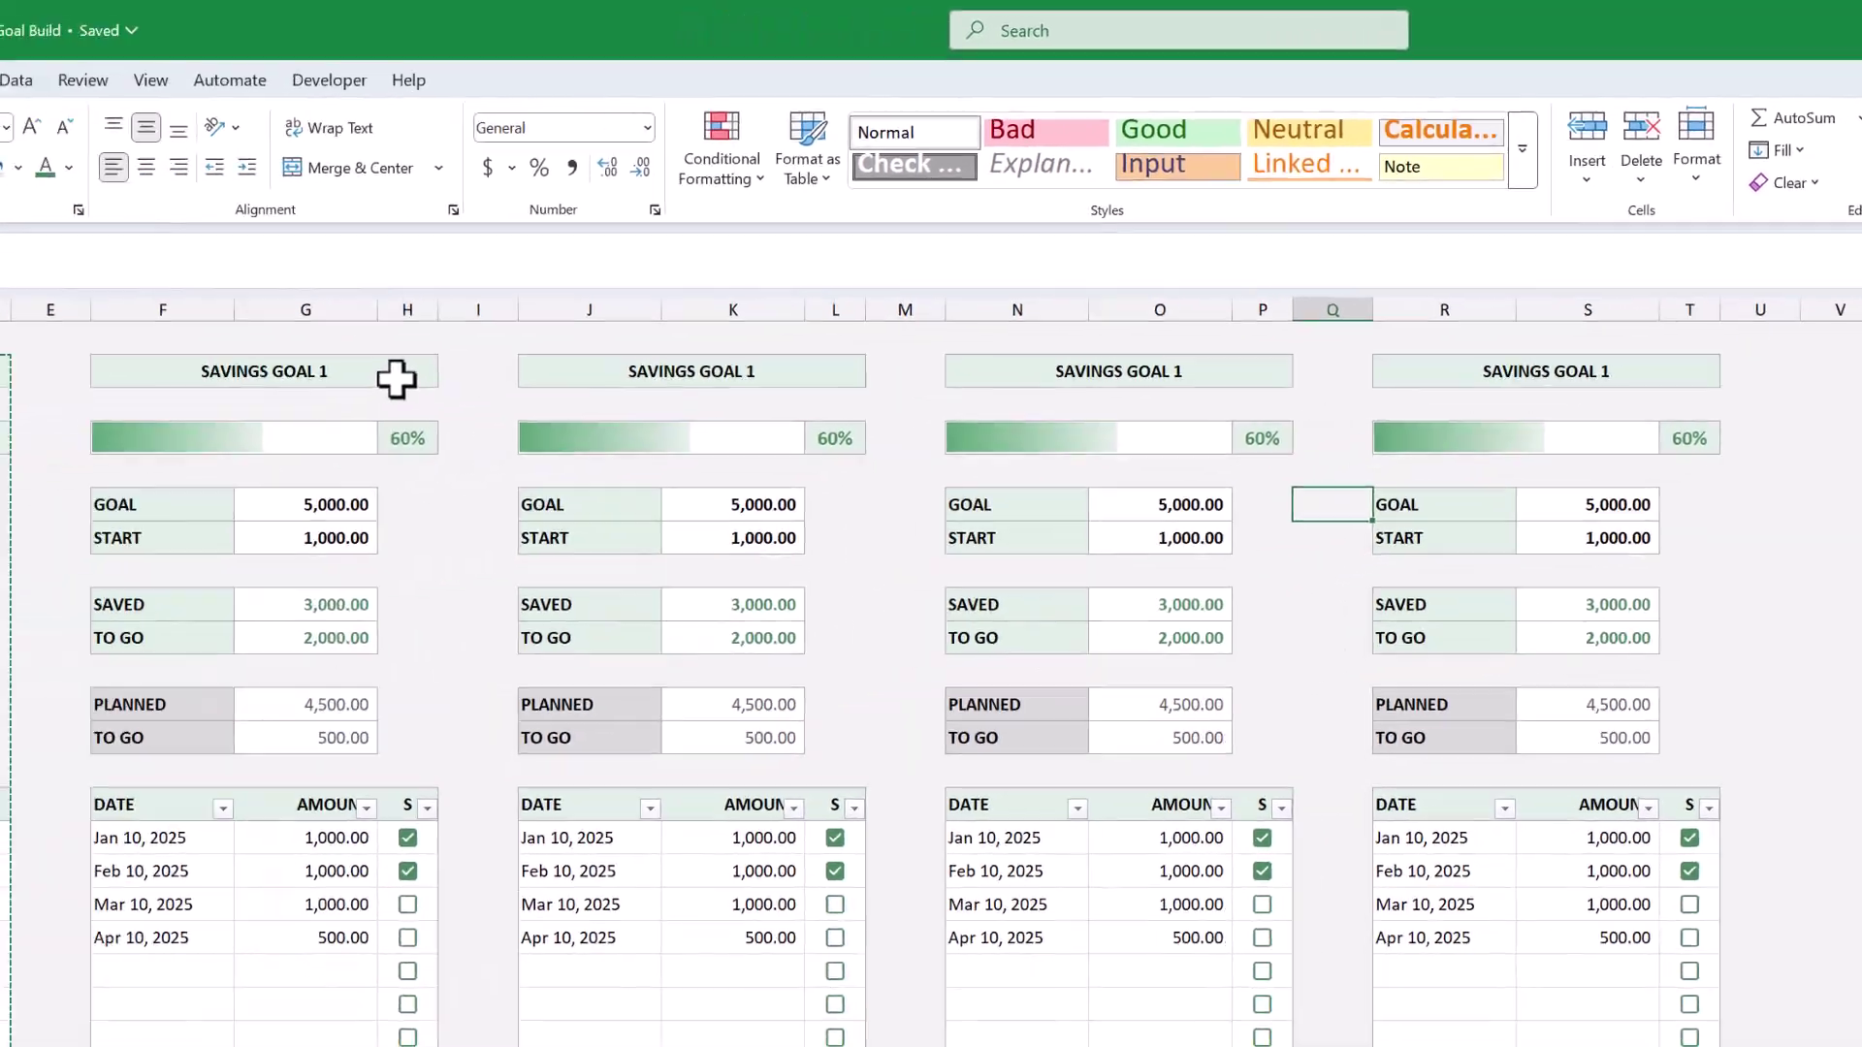
pyautogui.click(397, 378)
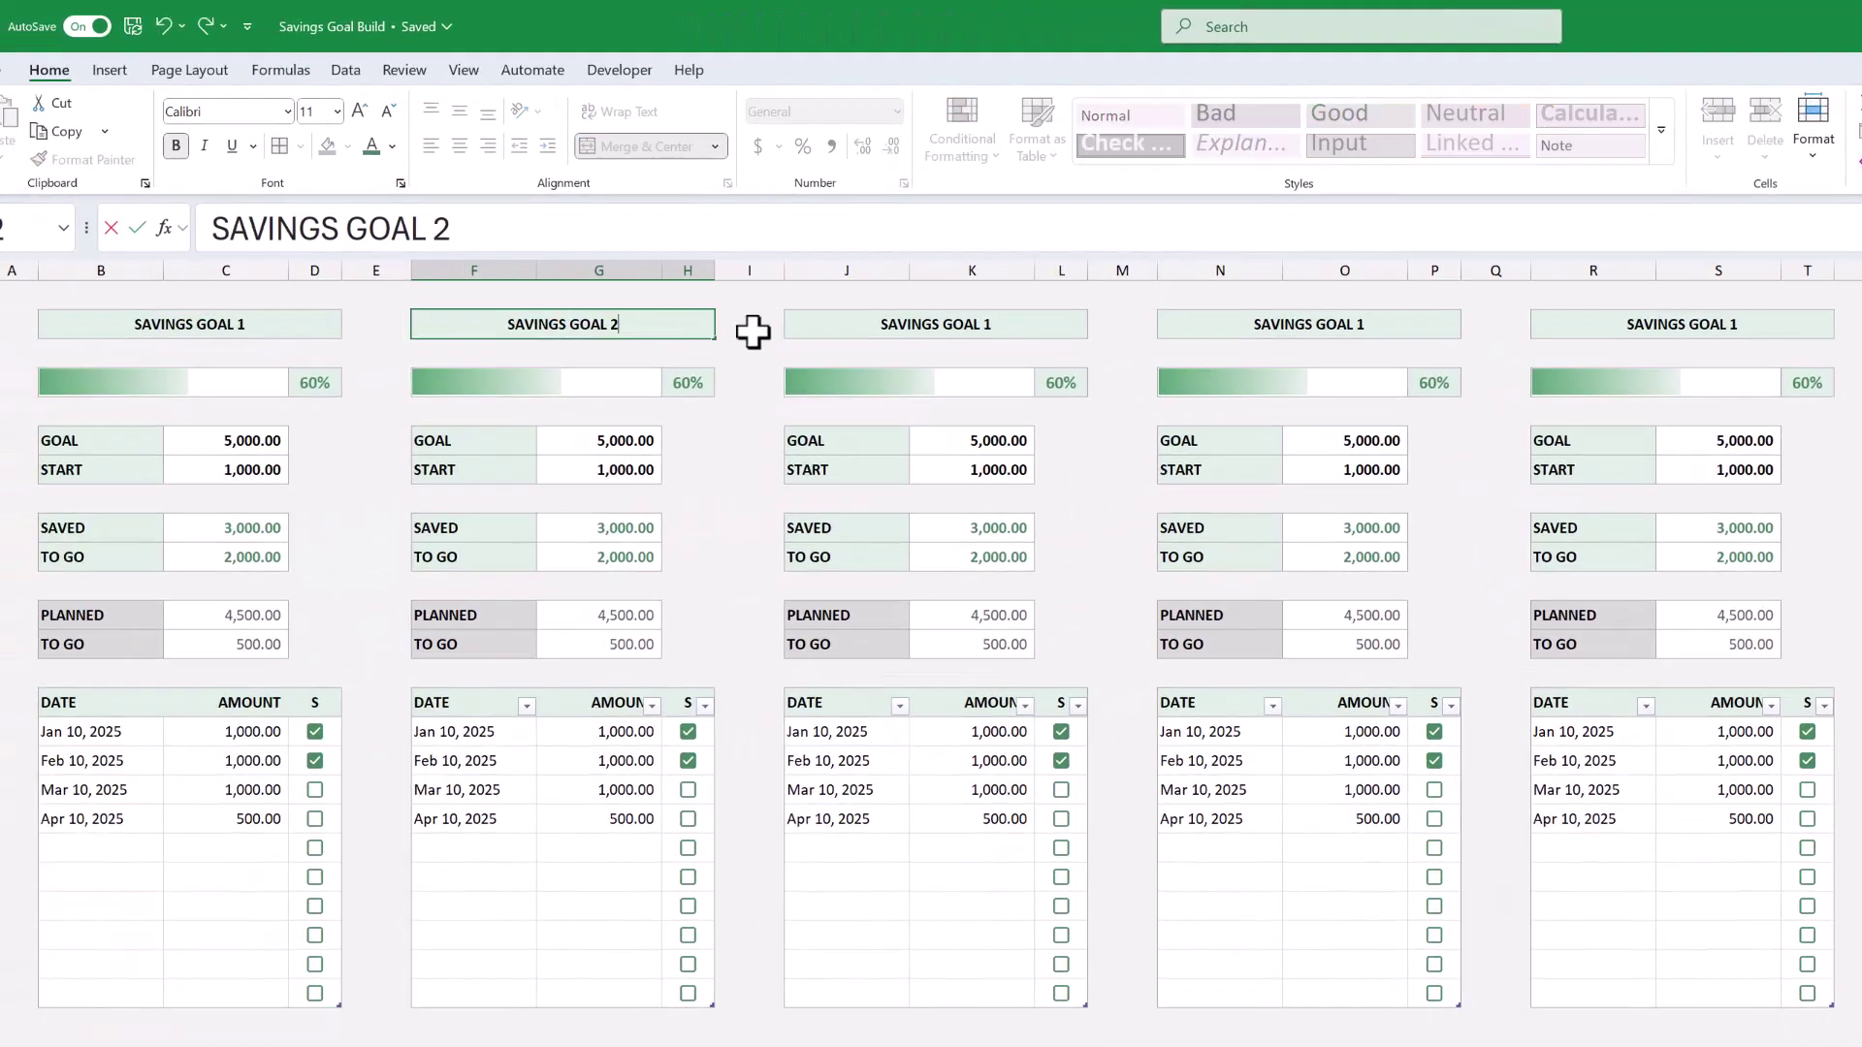
# Step: Retitle the second and third trackers SAVINGS GOAL 2 and SAVINGS GOAL 3
pyautogui.write('2')
pyautogui.press('Return')
pyautogui.click(1015, 329)
pyautogui.doubleClick(1015, 329)
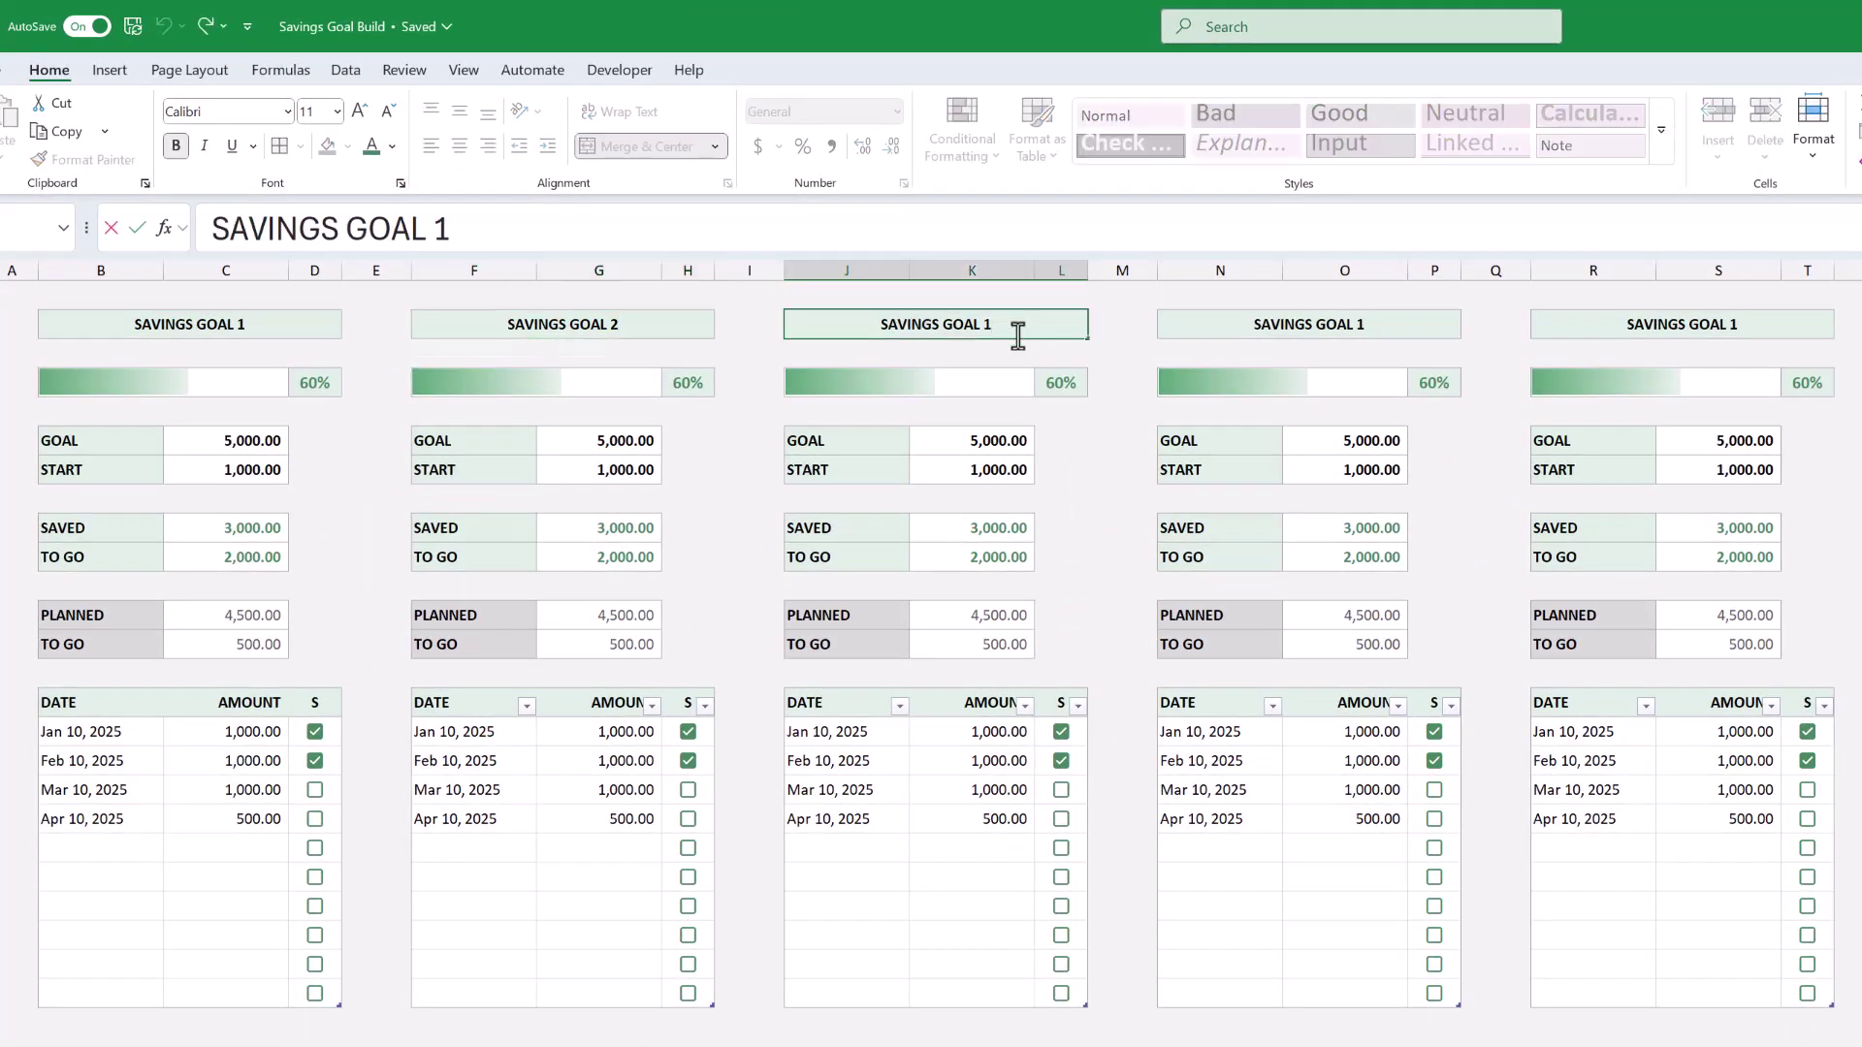
pyautogui.press('BackSpace')
pyautogui.write('3')
pyautogui.press('Return')
# Step: Retitle the fourth and fifth trackers SAVINGS GOAL 4 and SAVINGS GOAL 5
pyautogui.click(1399, 323)
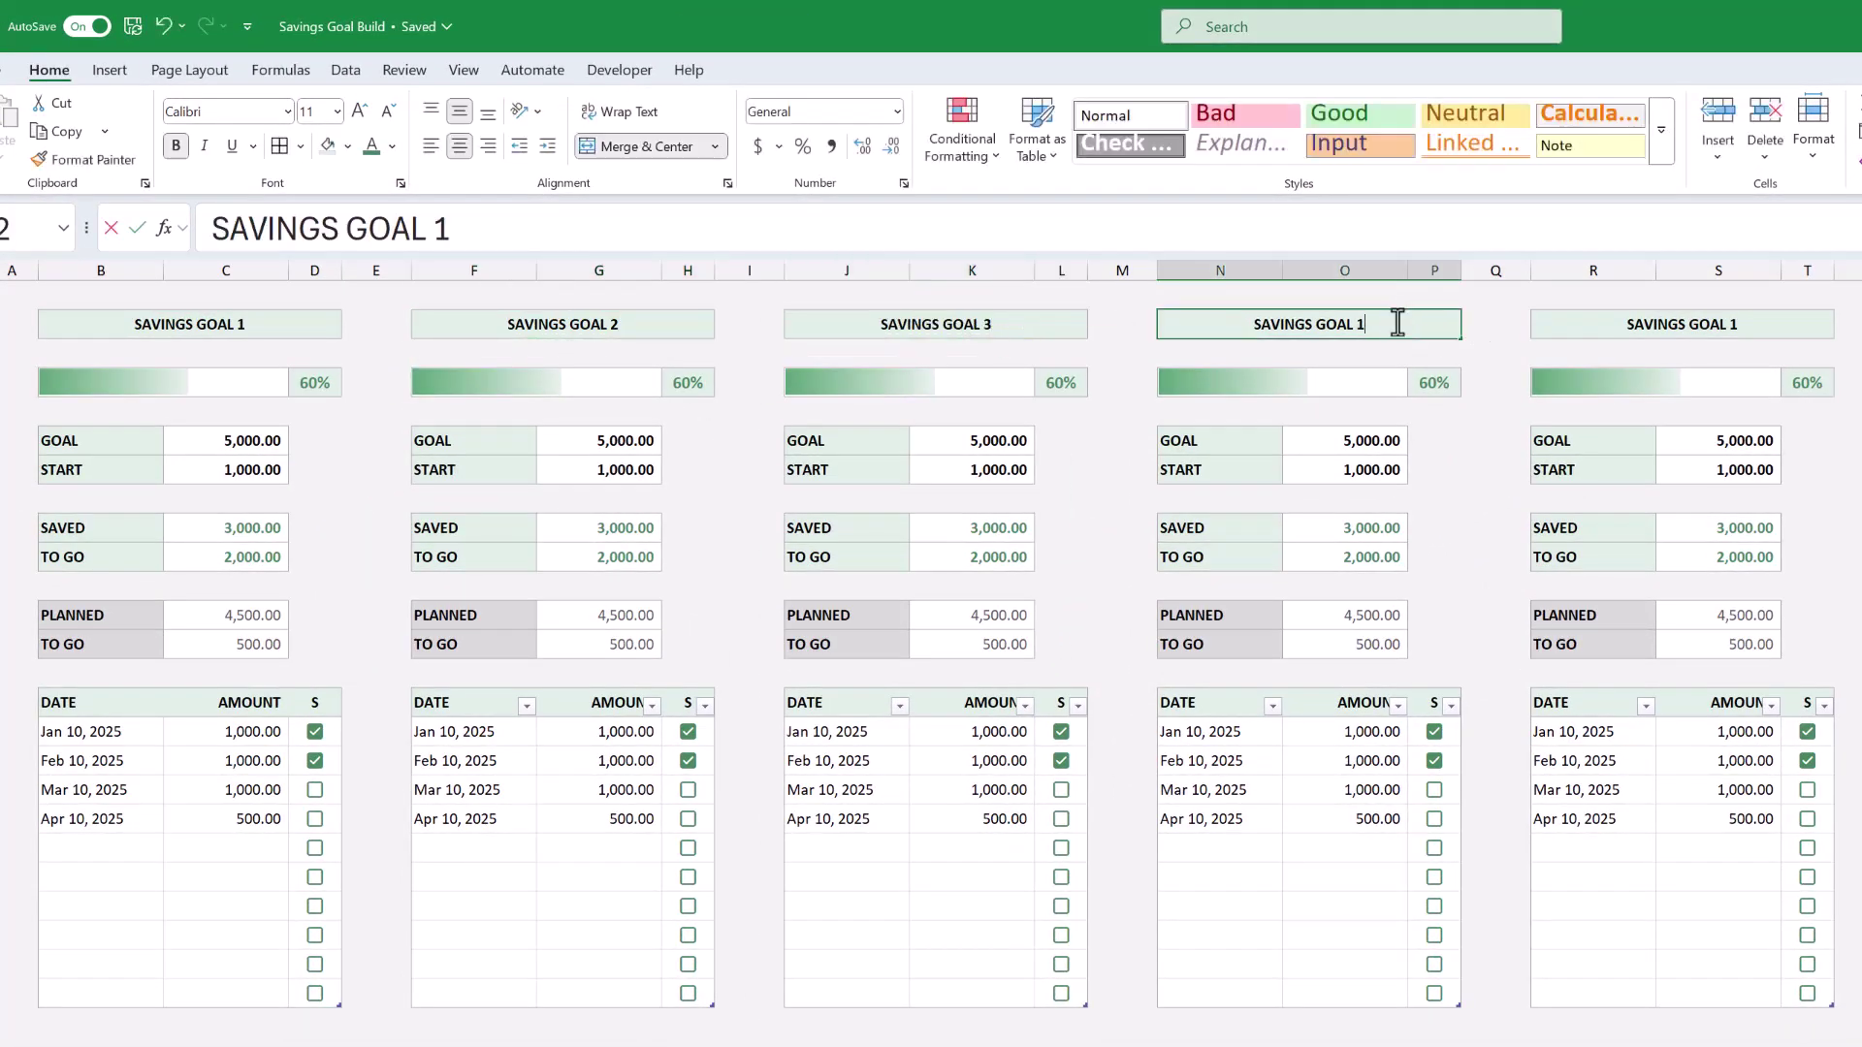
pyautogui.doubleClick(1399, 324)
pyautogui.press('BackSpace')
pyautogui.write('4')
pyautogui.press('Return')
pyautogui.click(1788, 324)
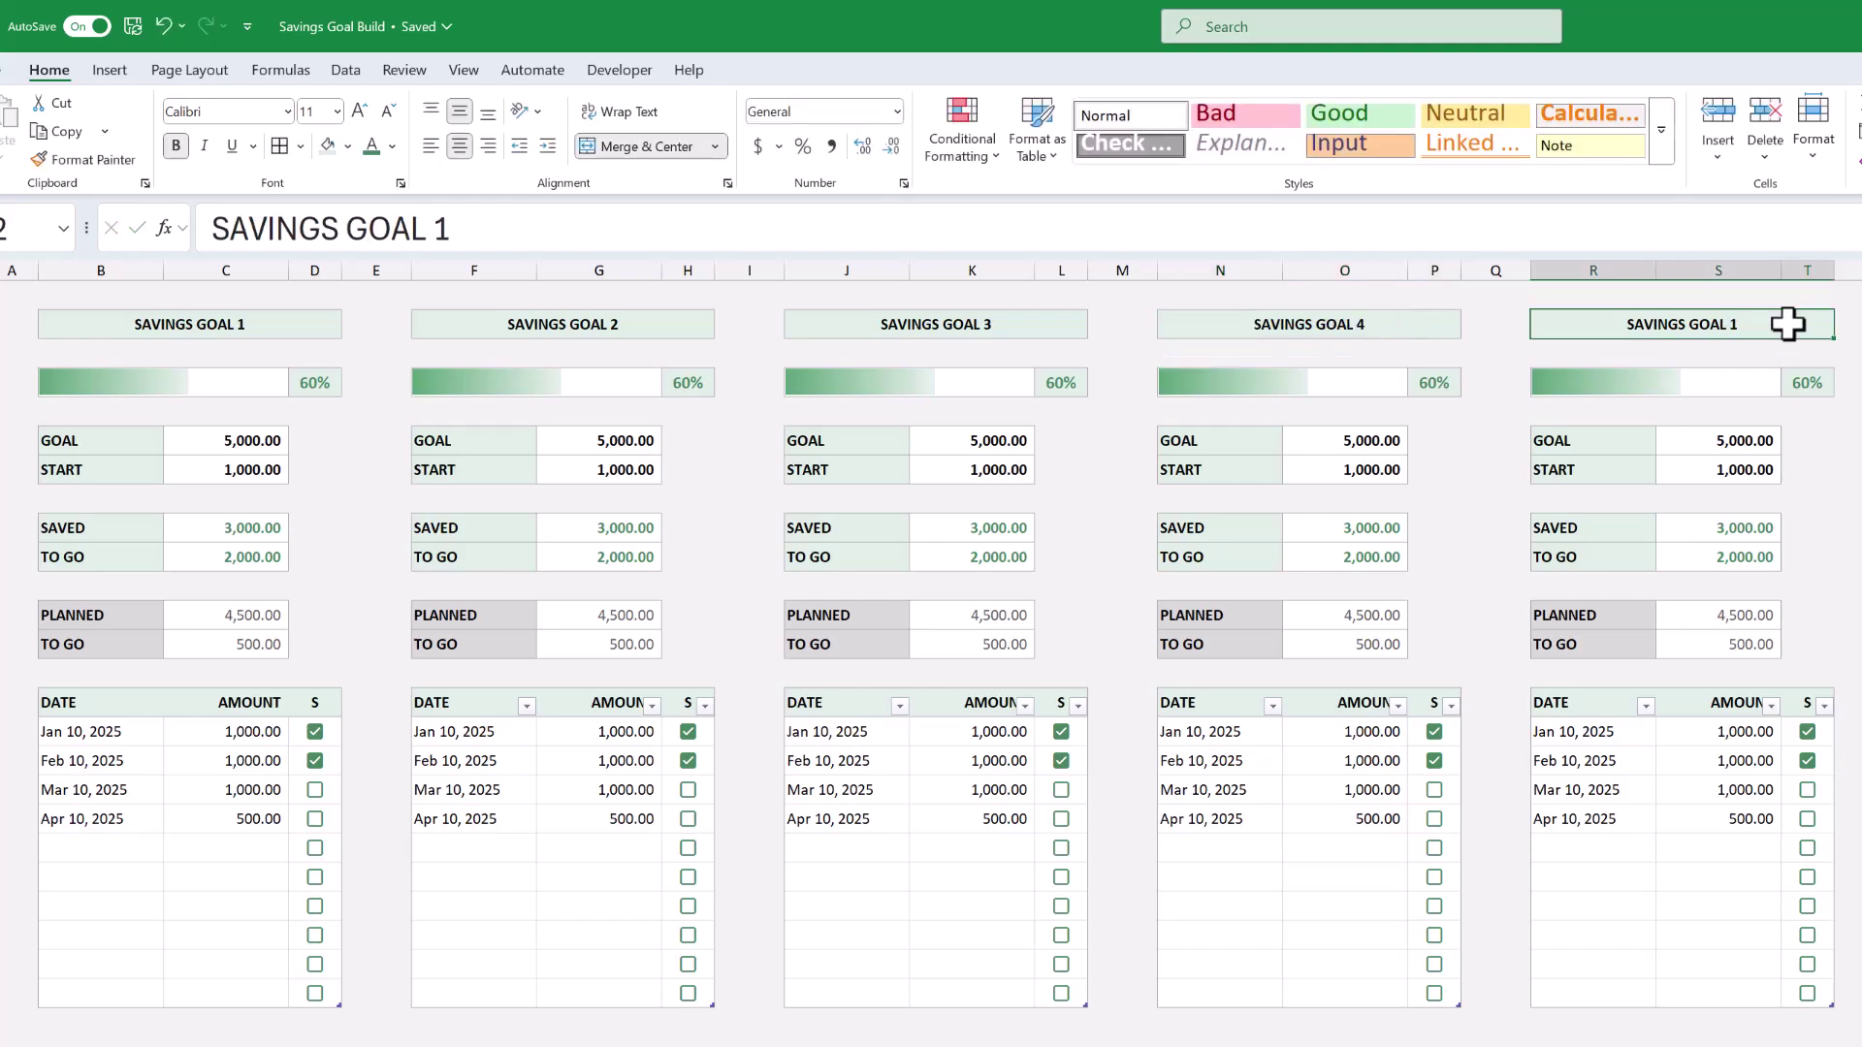
pyautogui.doubleClick(1788, 324)
pyautogui.press('BackSpace')
pyautogui.write('5')
pyautogui.press('Return')
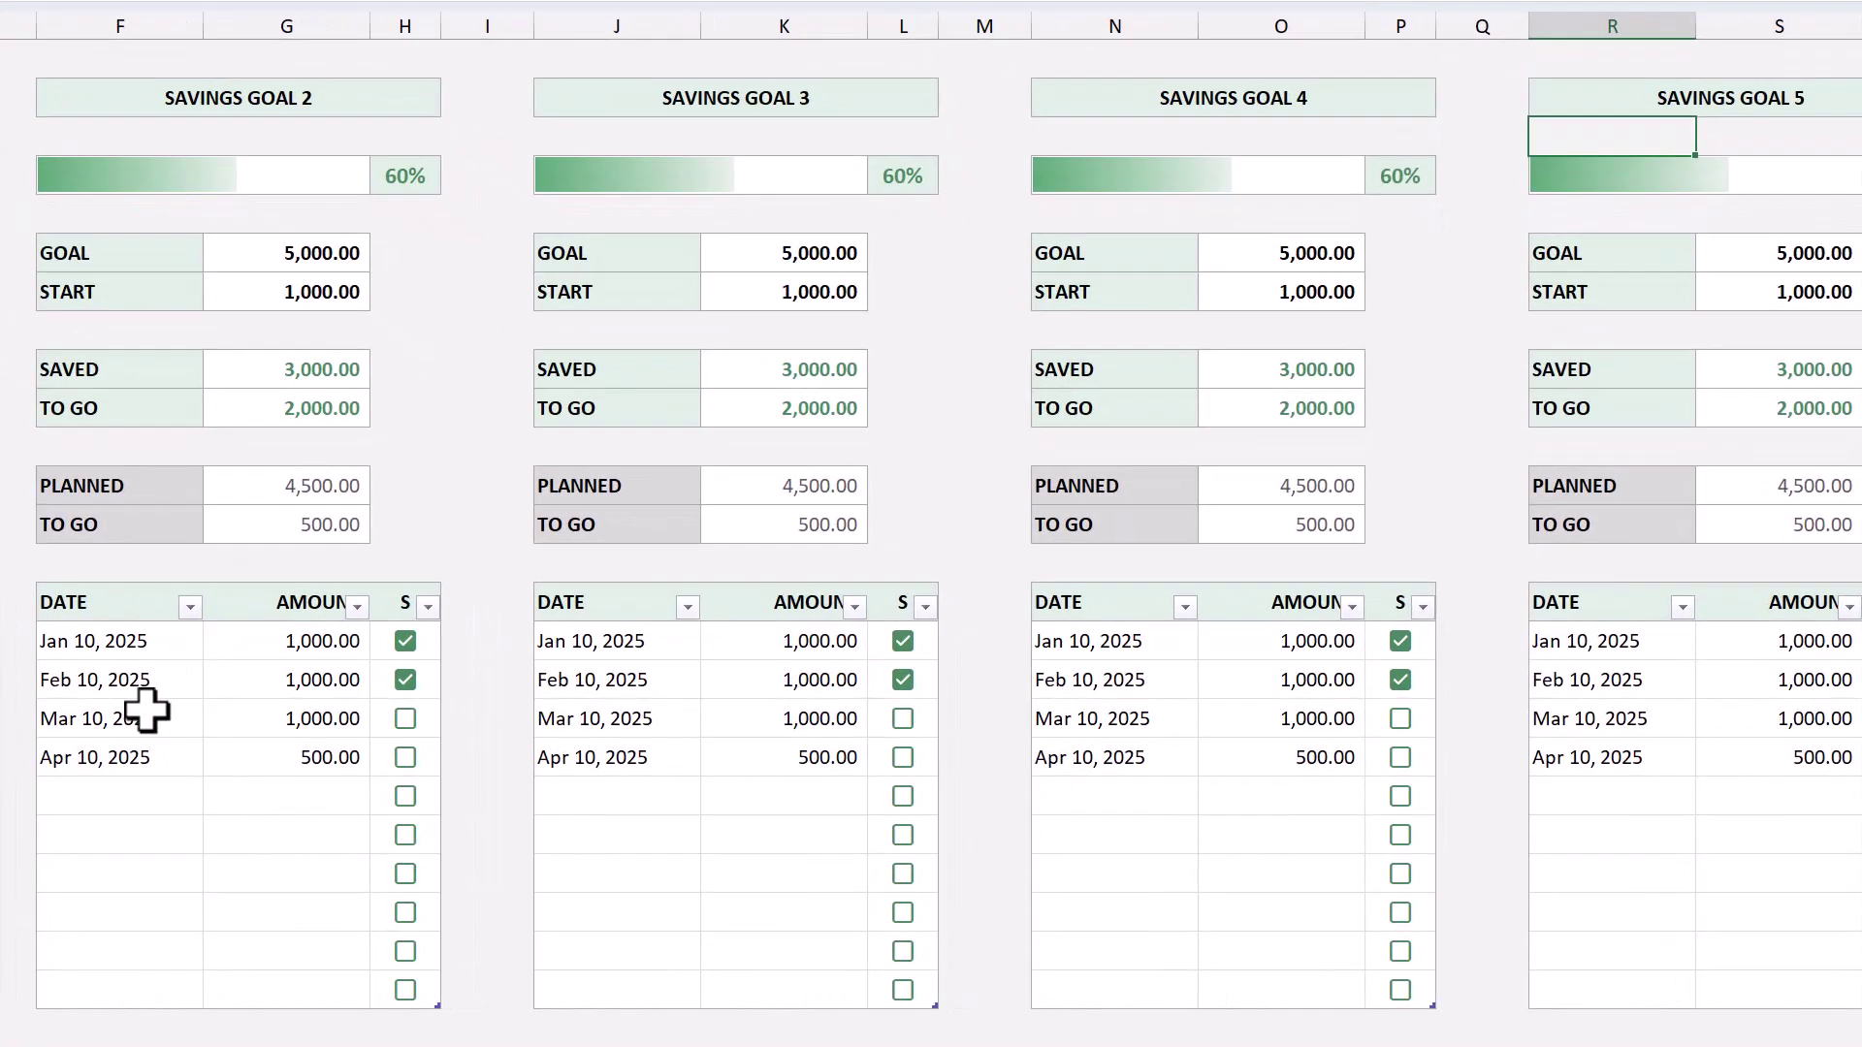
# Step: Turn off the Filter Button on the Goal 2, 3 and 4 contribution tables
pyautogui.click(235, 685)
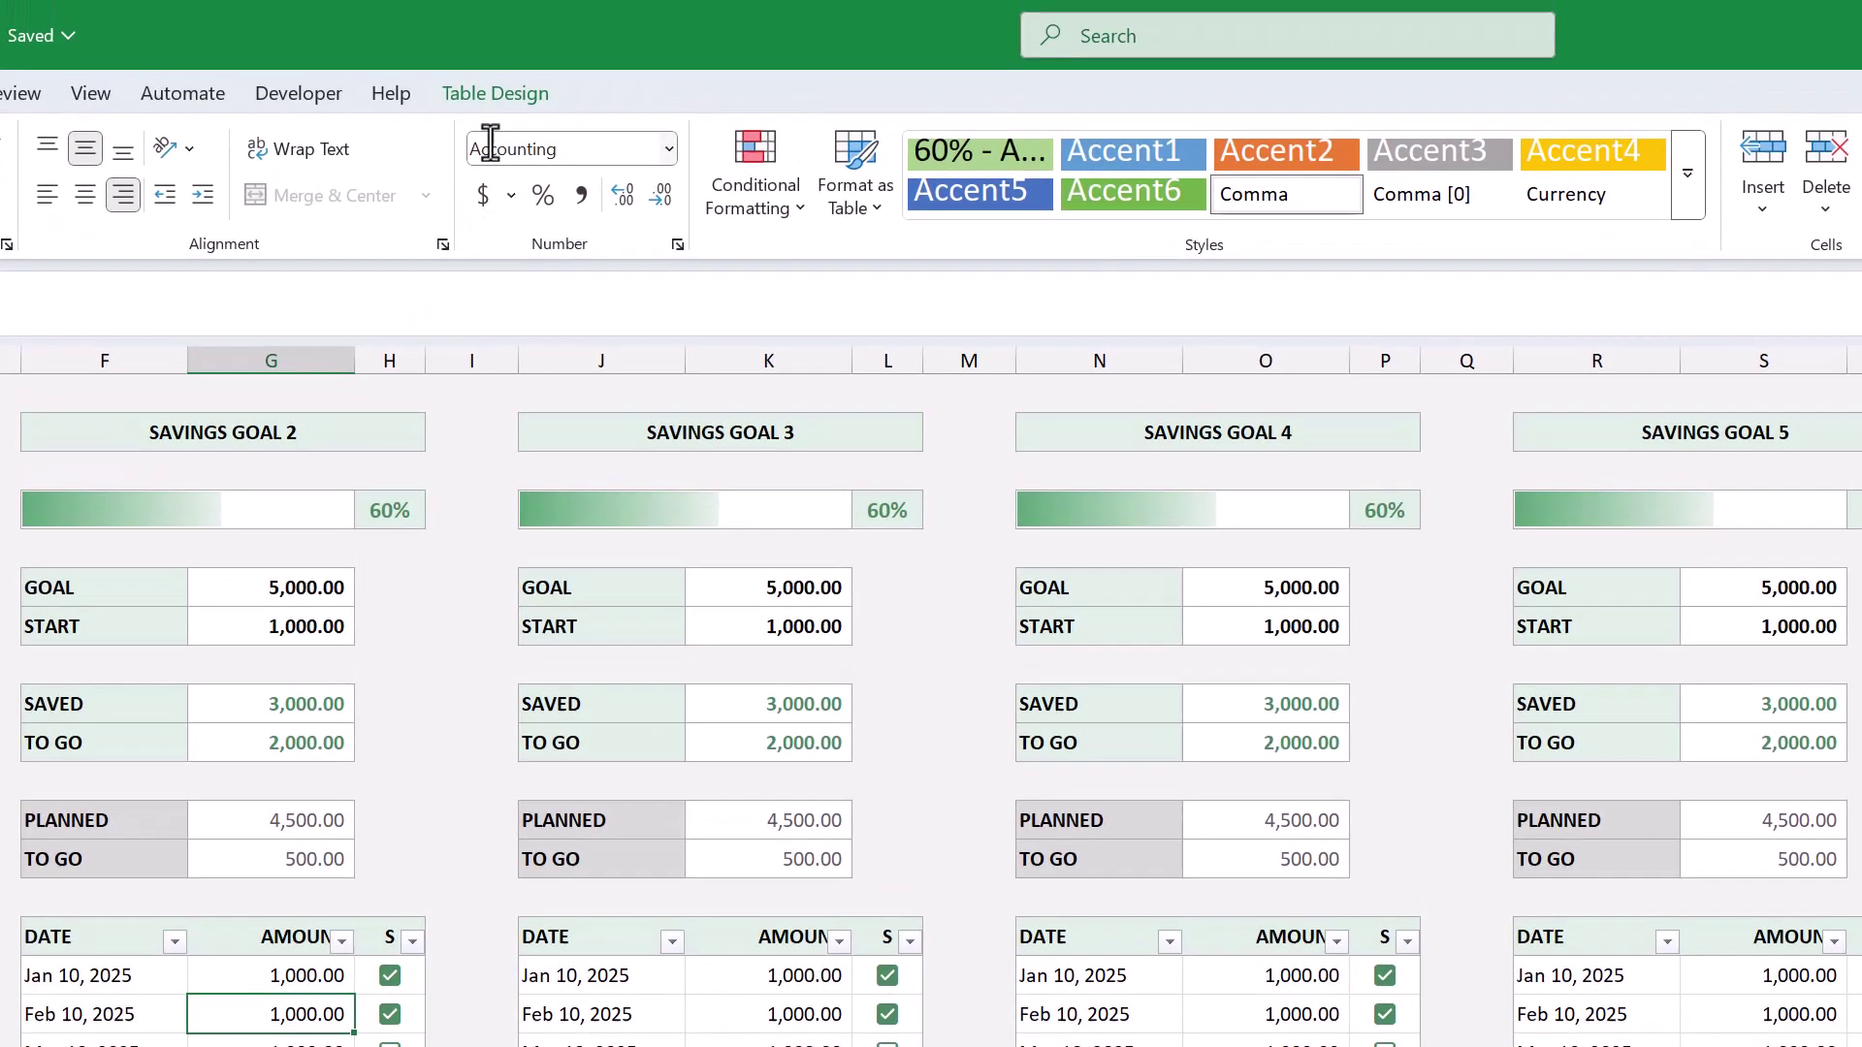
pyautogui.click(494, 93)
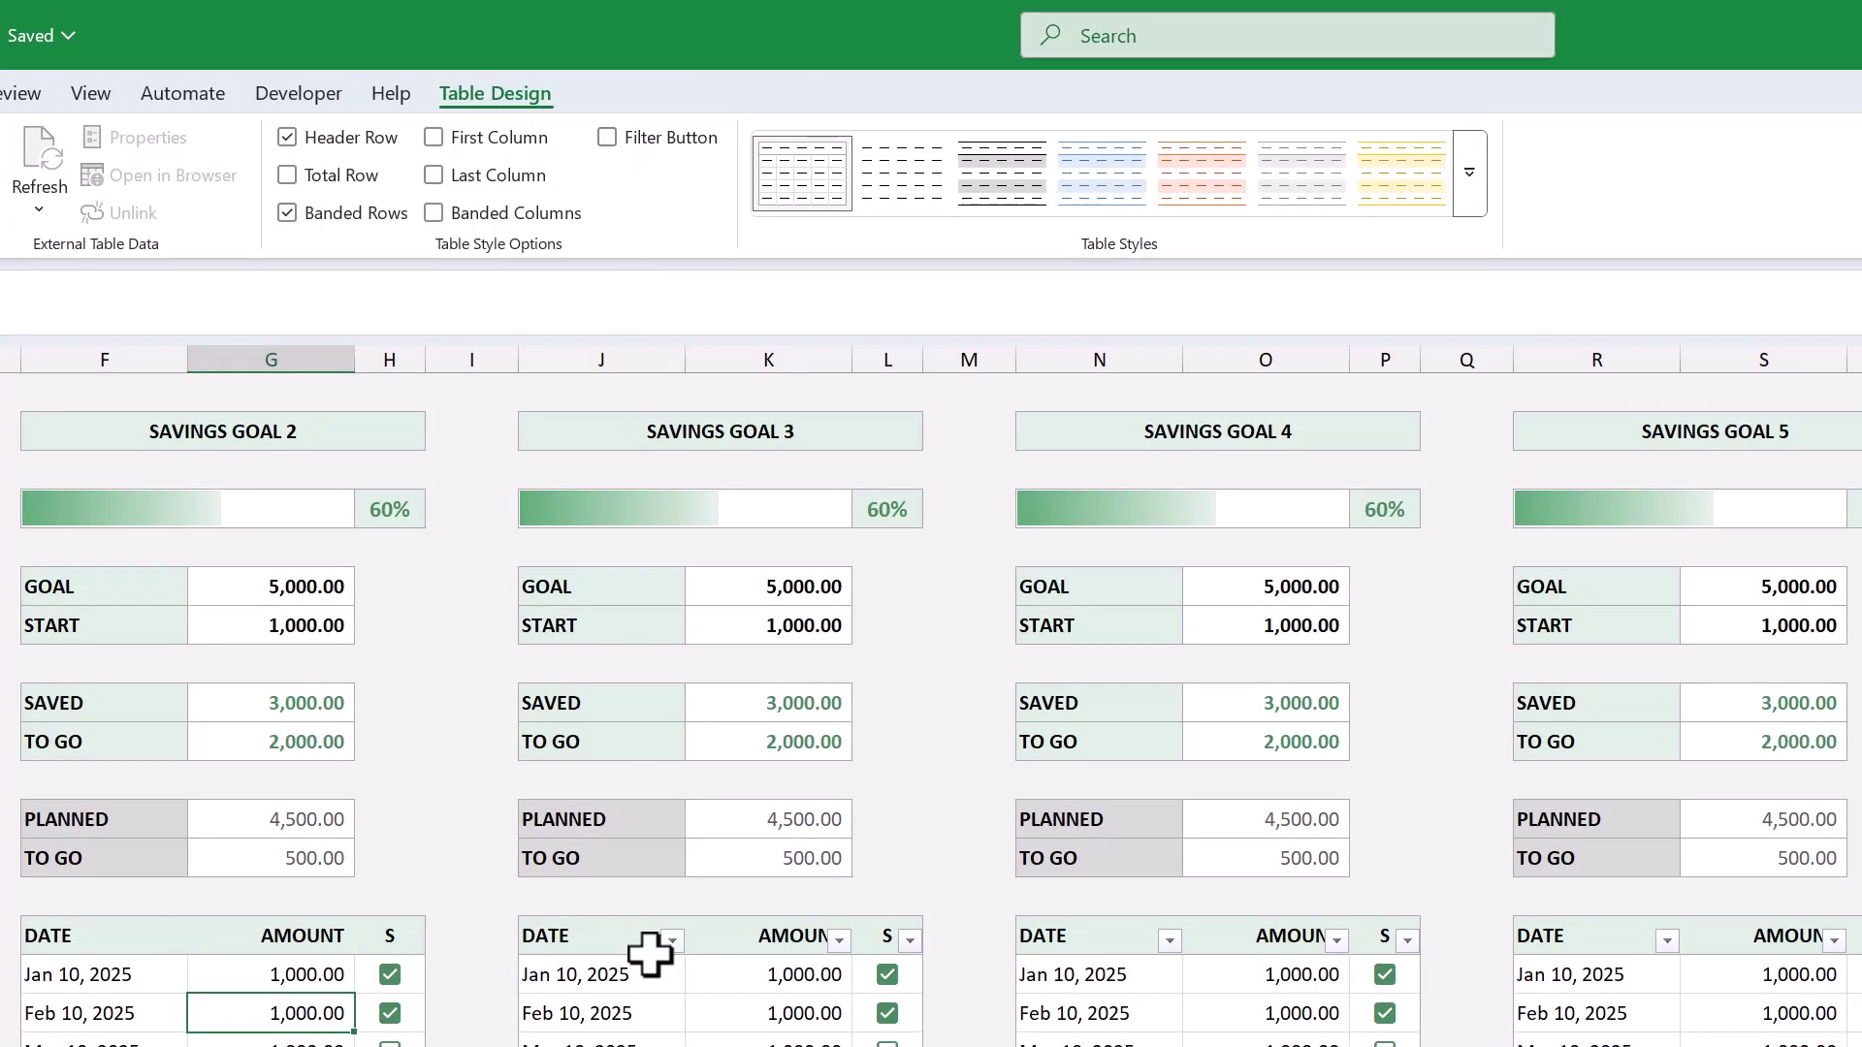
pyautogui.click(645, 1041)
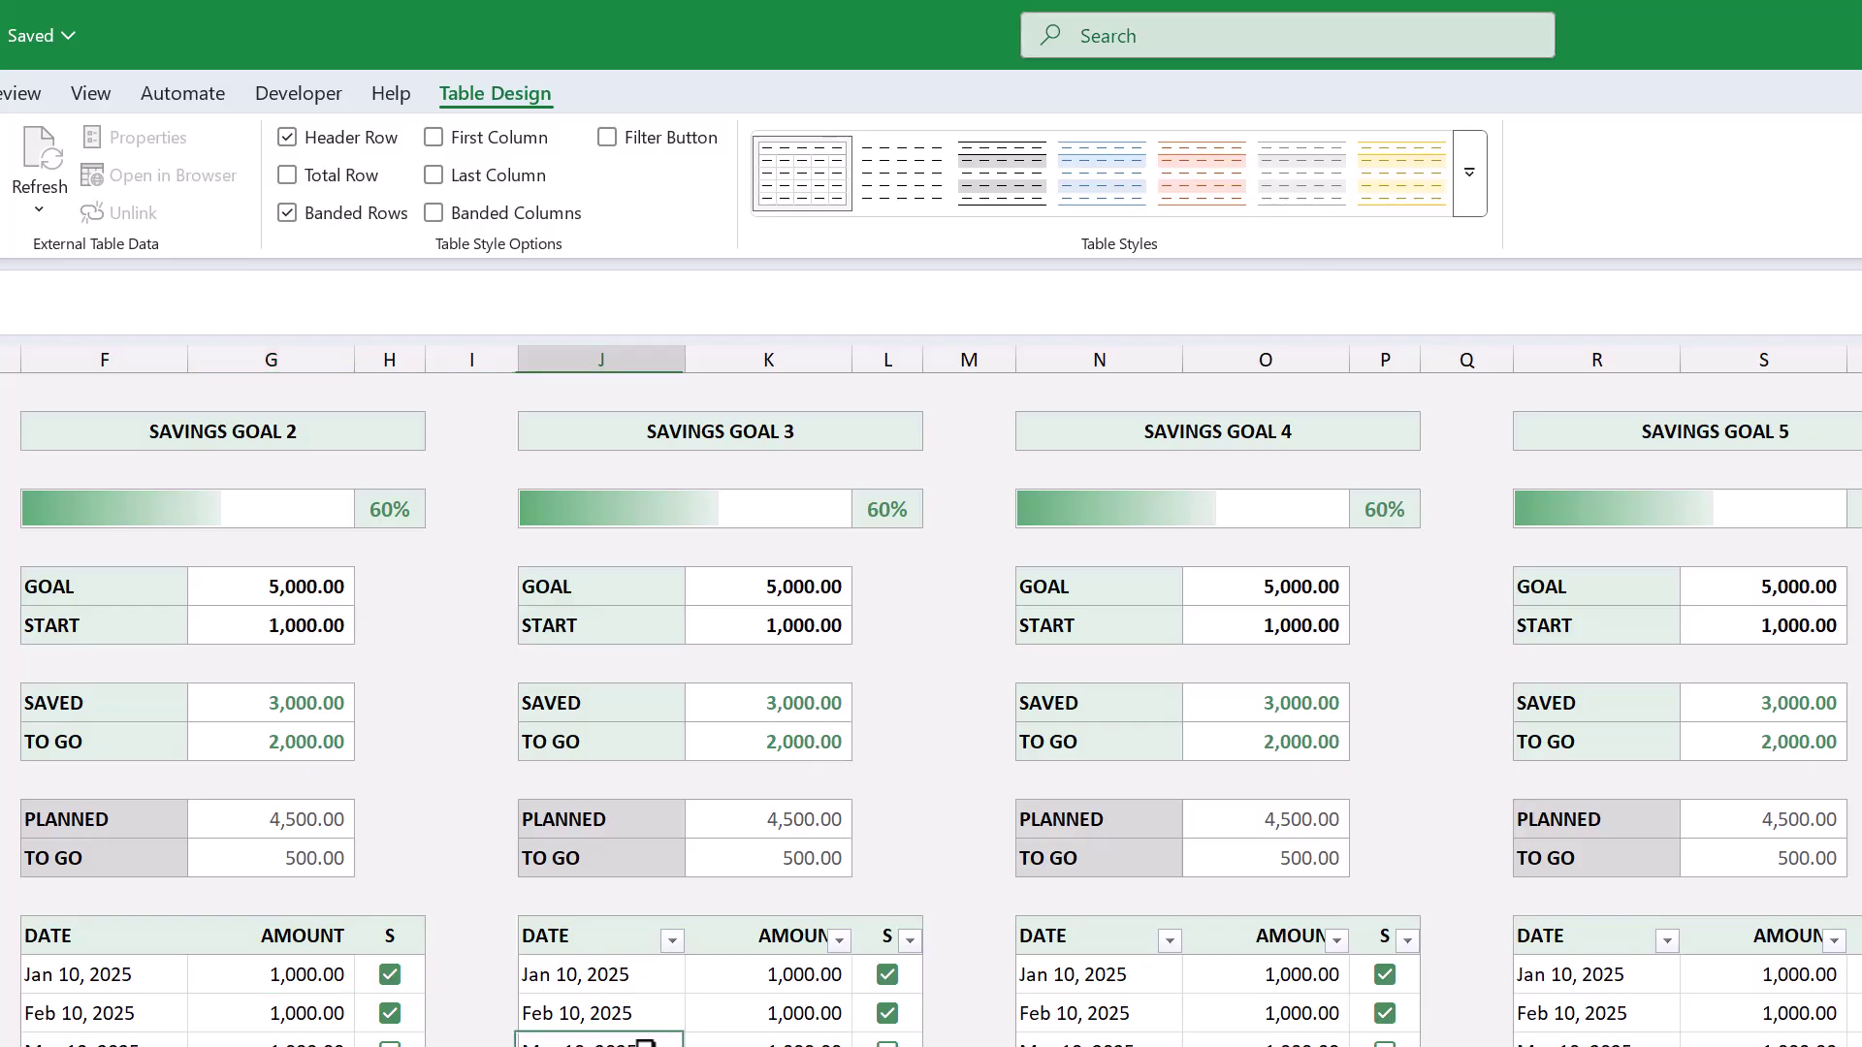
pyautogui.click(609, 138)
pyautogui.click(1105, 1038)
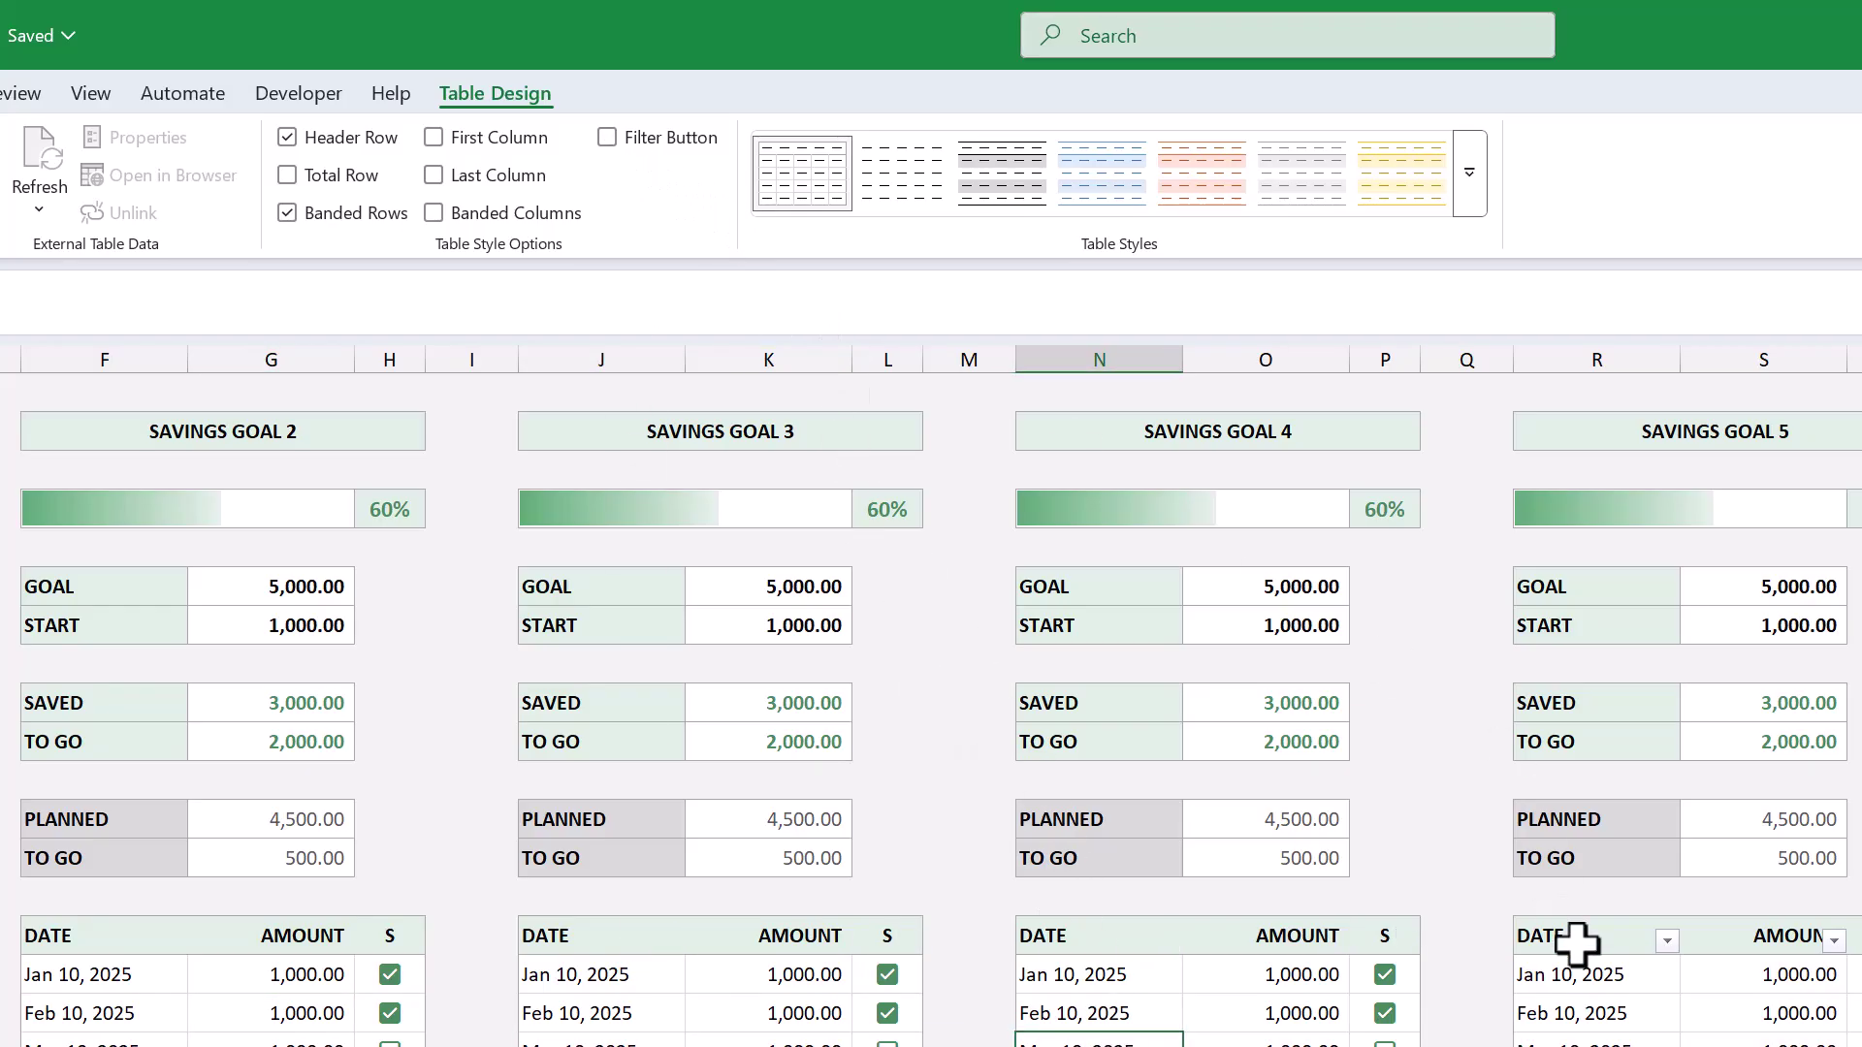
pyautogui.click(1595, 1040)
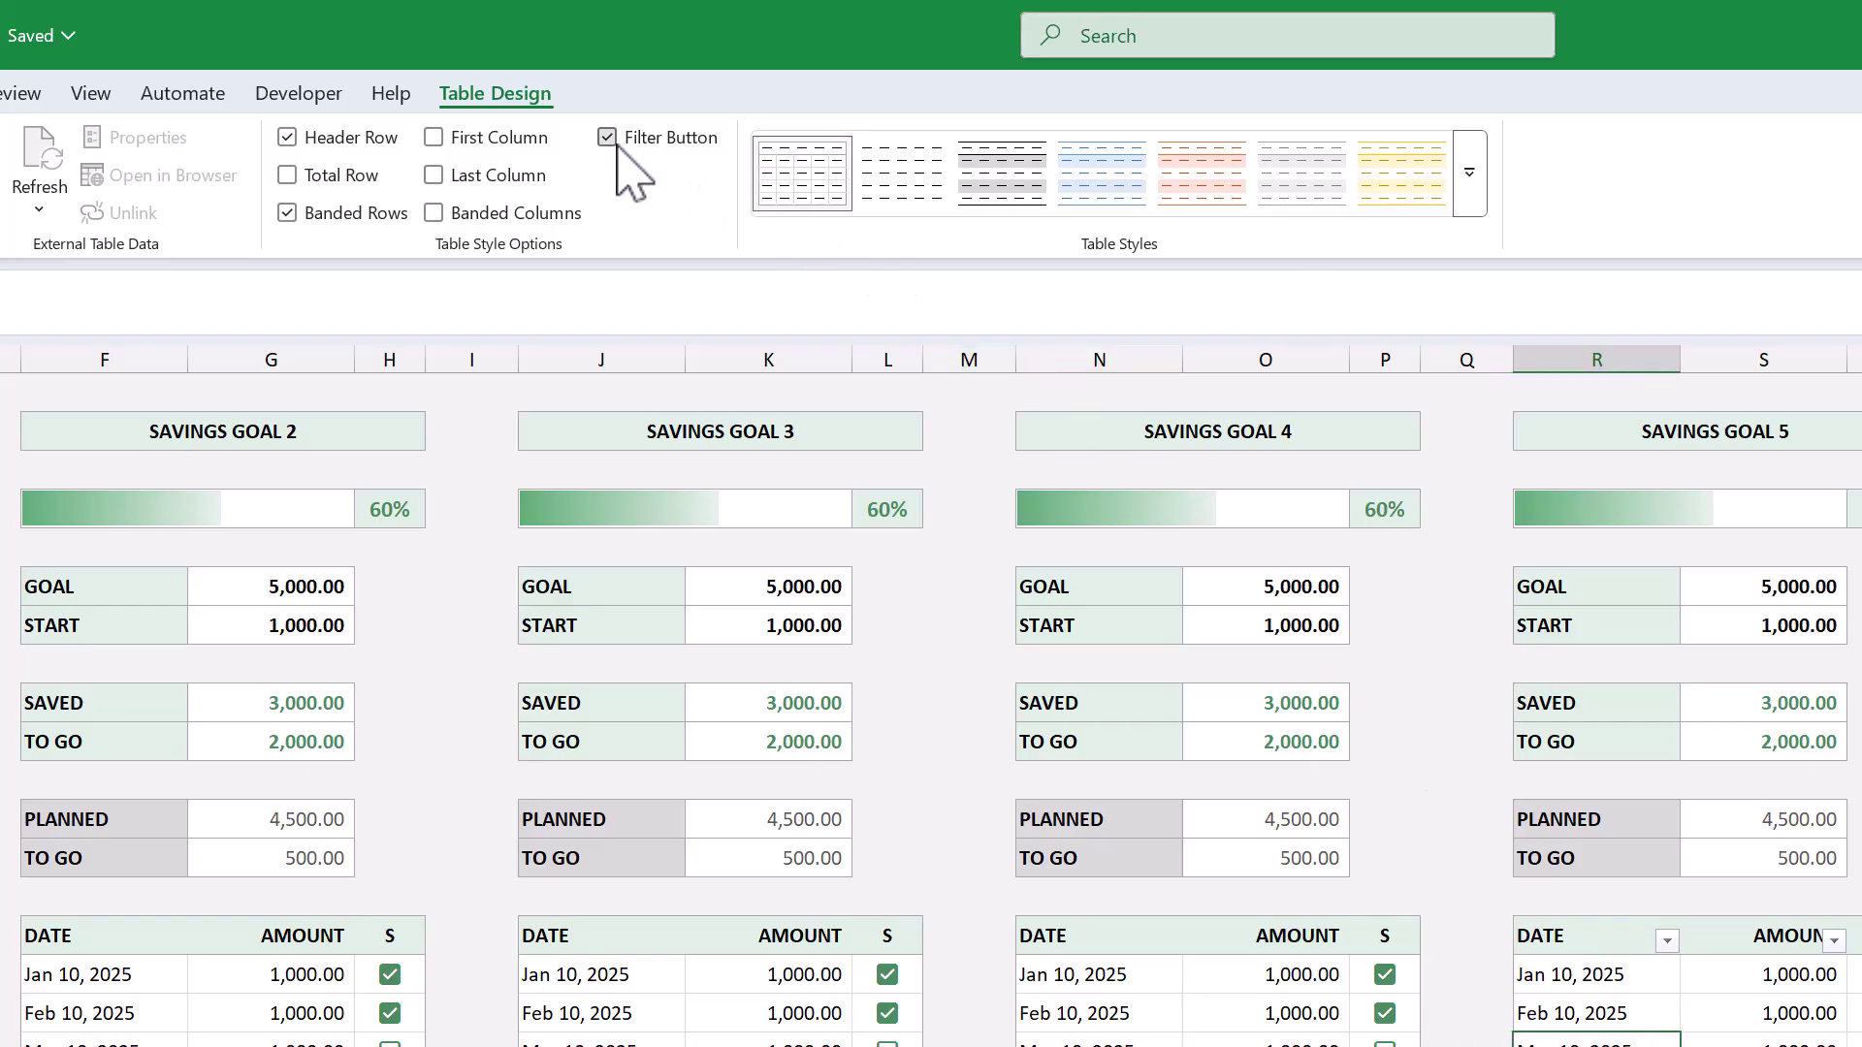